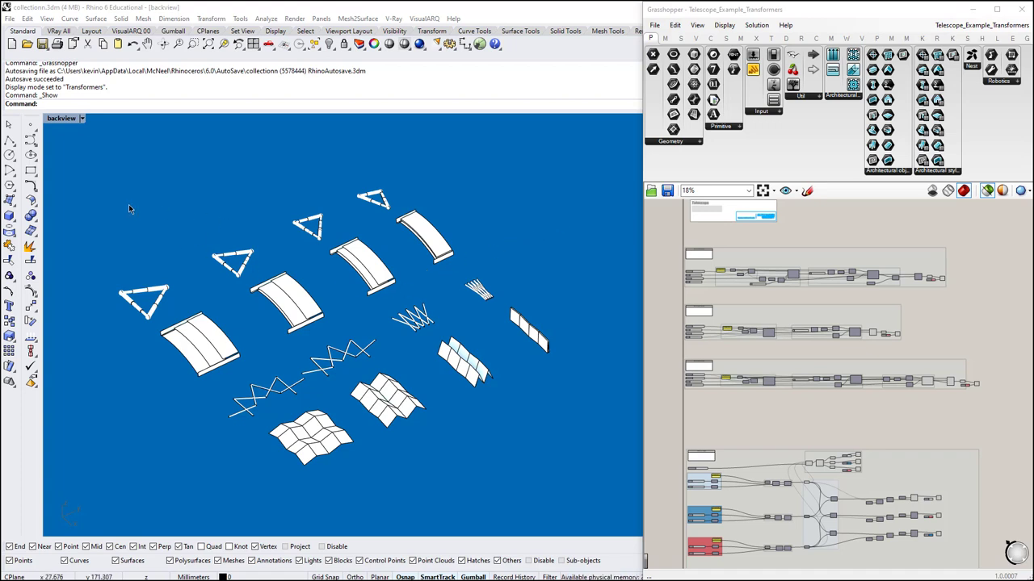
Hide all the Rhino geometry in the viewport and show the Grasshopper preview of every component instead of only selected ones.
drag(90, 187, 212, 334)
click(200, 215)
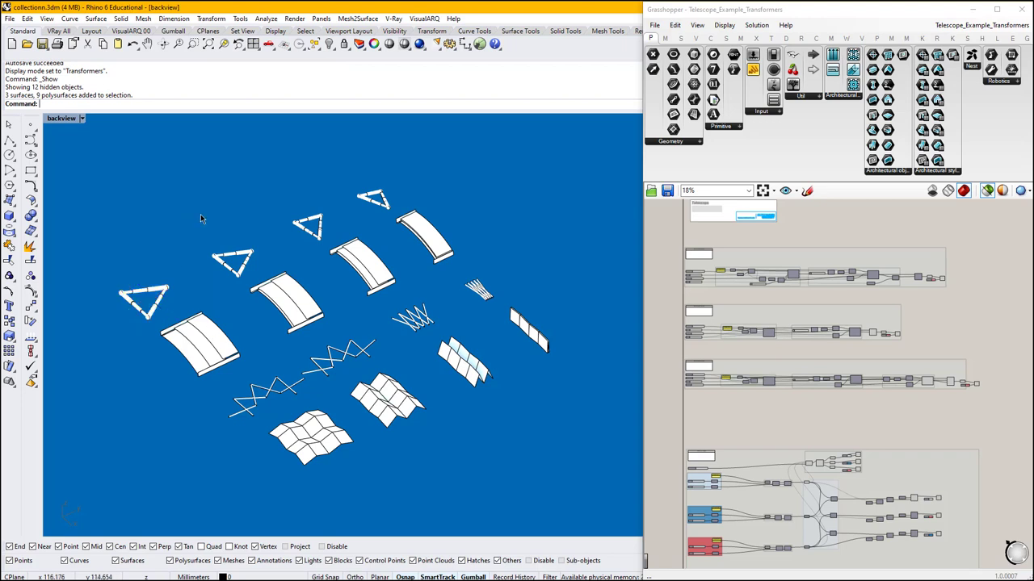
drag(594, 138, 77, 510)
text(hide)
key(Return)
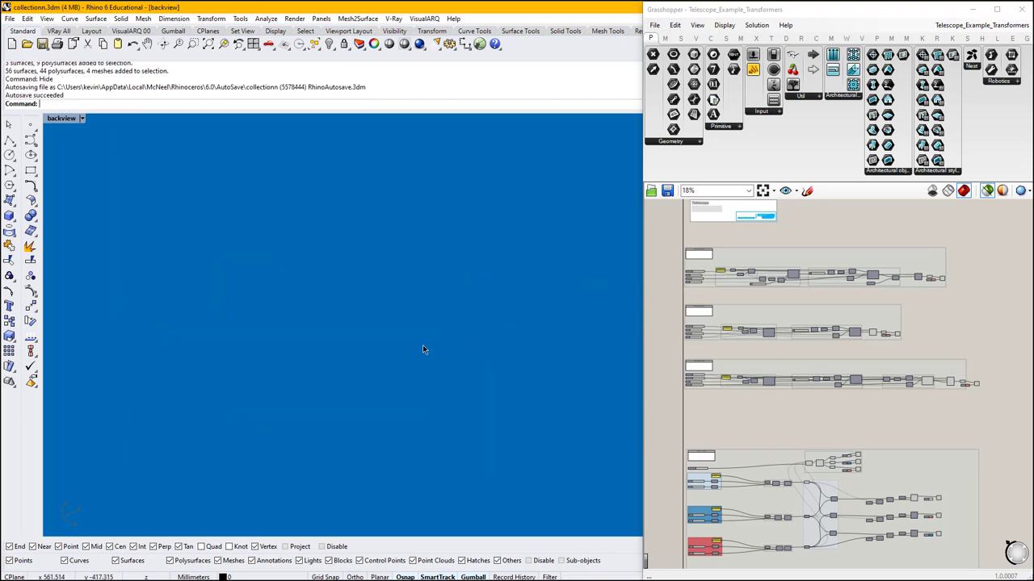
click(988, 192)
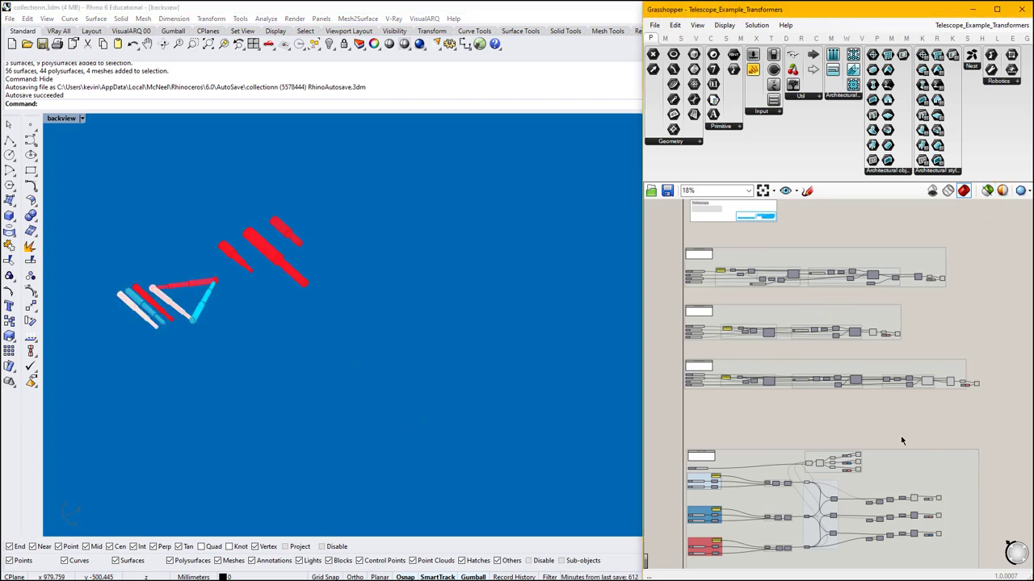
Examine the three single telescopes and the triangular telescope assembly from above in the Rhino viewport.
mouse_move(849, 393)
right_down()
mouse_move(844, 338)
mouse_move(858, 397)
mouse_move(849, 411)
right_up()
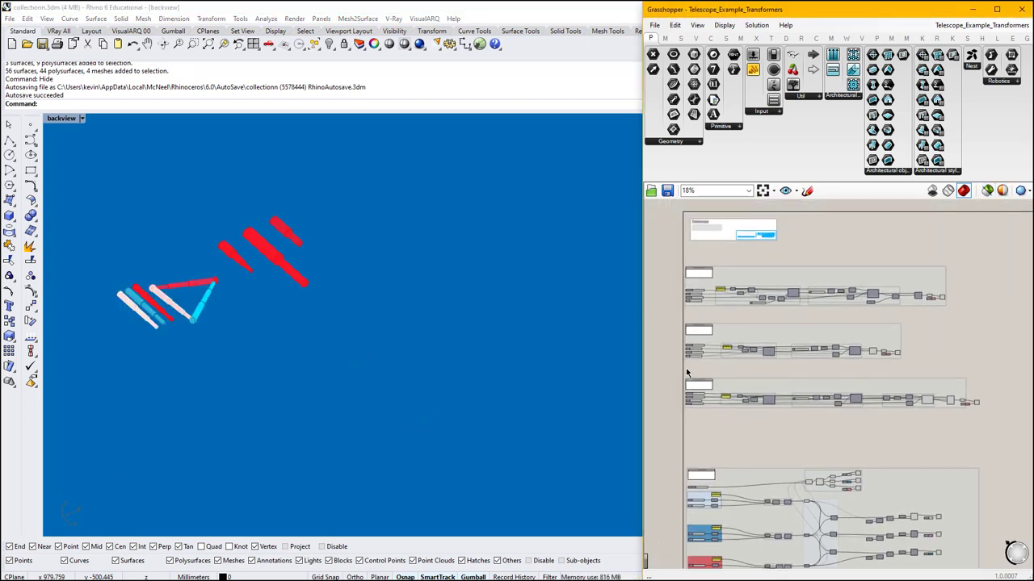
click(403, 292)
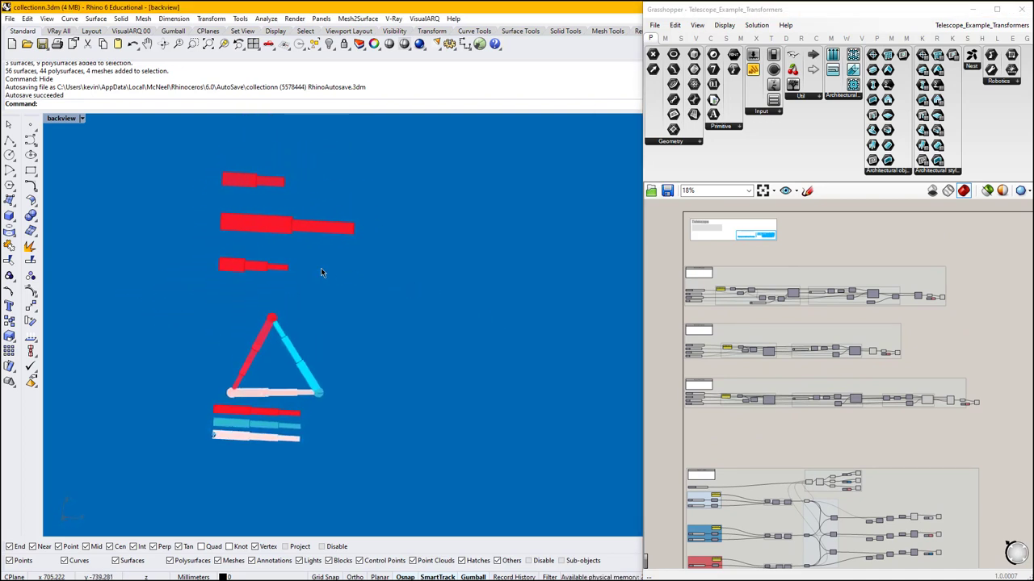
drag(175, 157, 392, 304)
drag(167, 312, 378, 502)
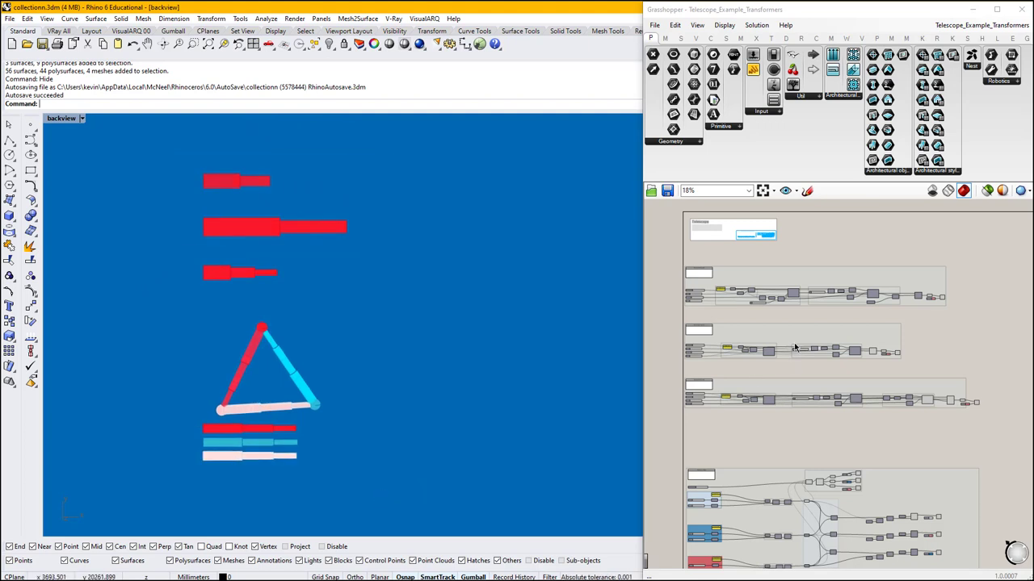
Set the total length of the first telescope definition to 100.
click(793, 406)
scroll(706, 269, up, 2)
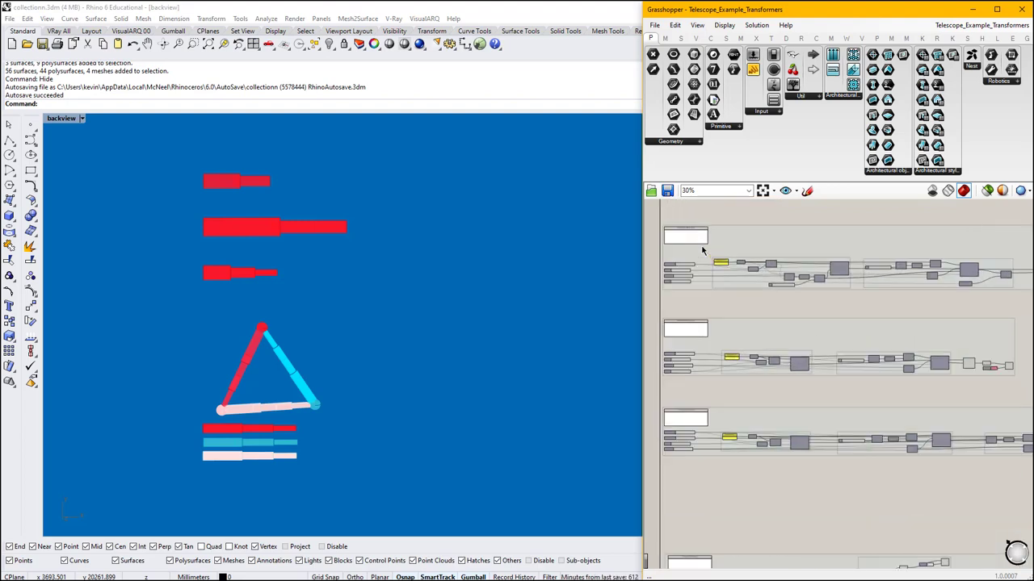
scroll(704, 270, up, 4)
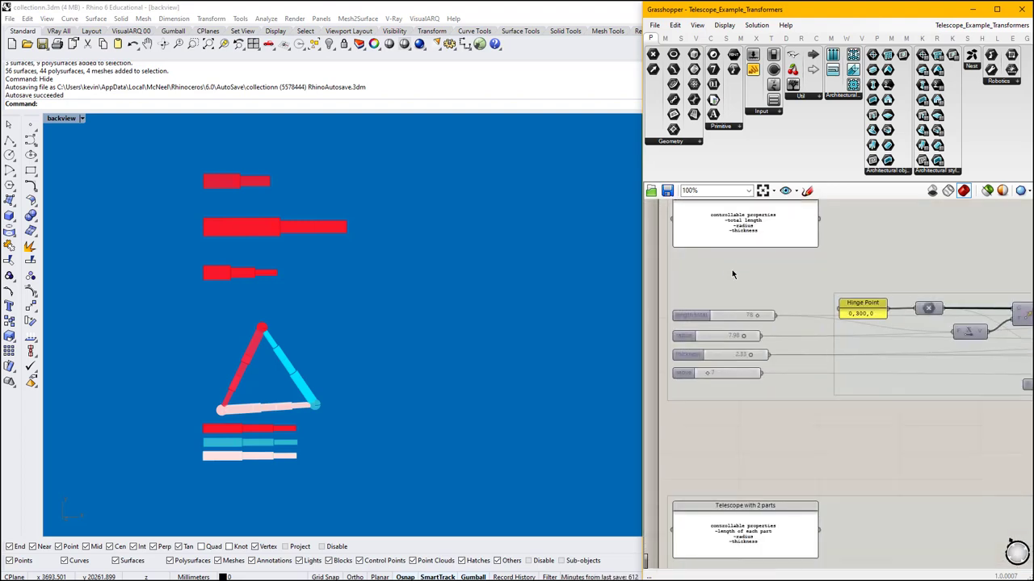
scroll(690, 339, up, 2)
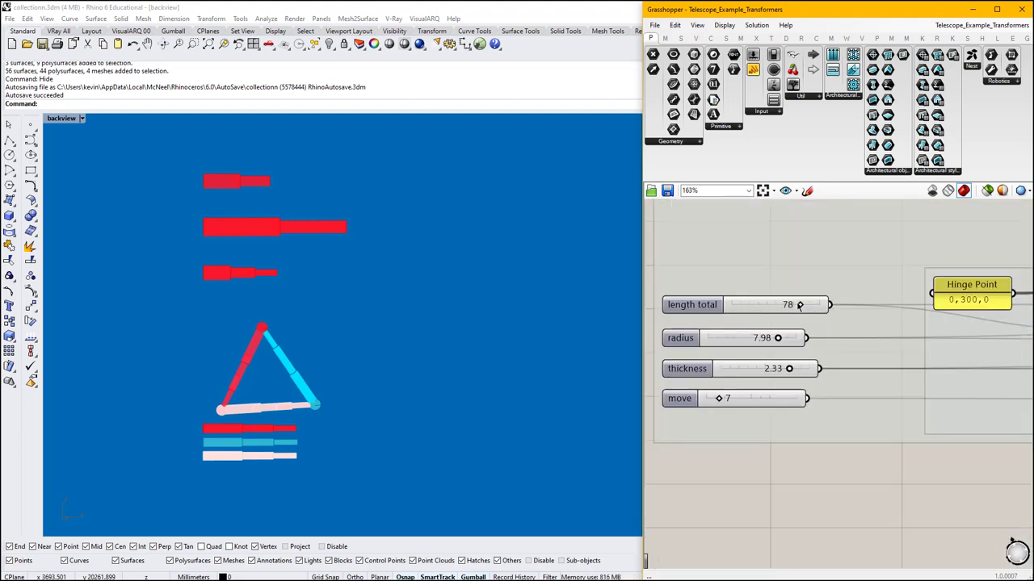
mouse_move(800, 305)
mouse_down()
mouse_move(755, 305)
mouse_move(822, 305)
mouse_move(795, 305)
mouse_up()
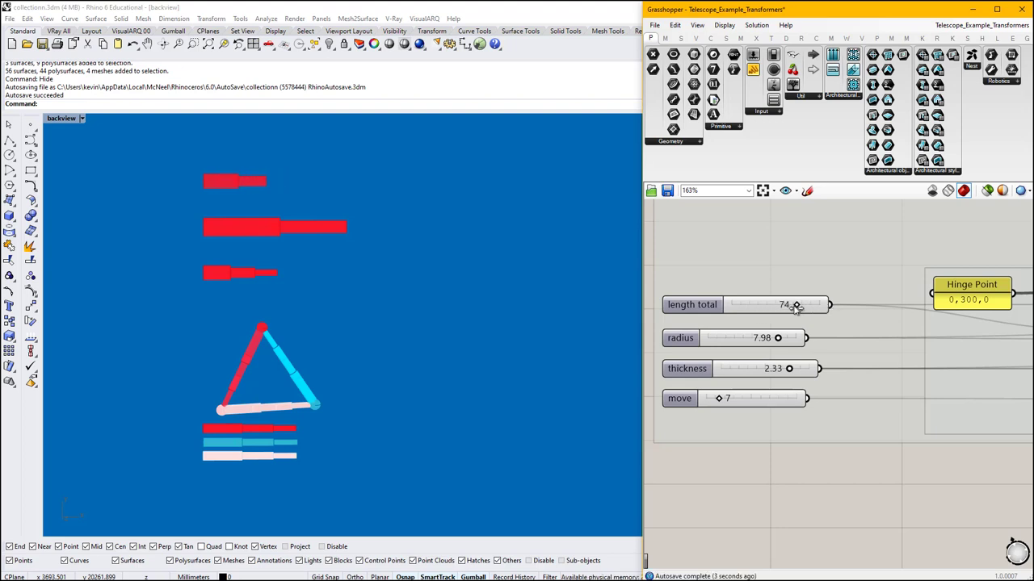
click(691, 306)
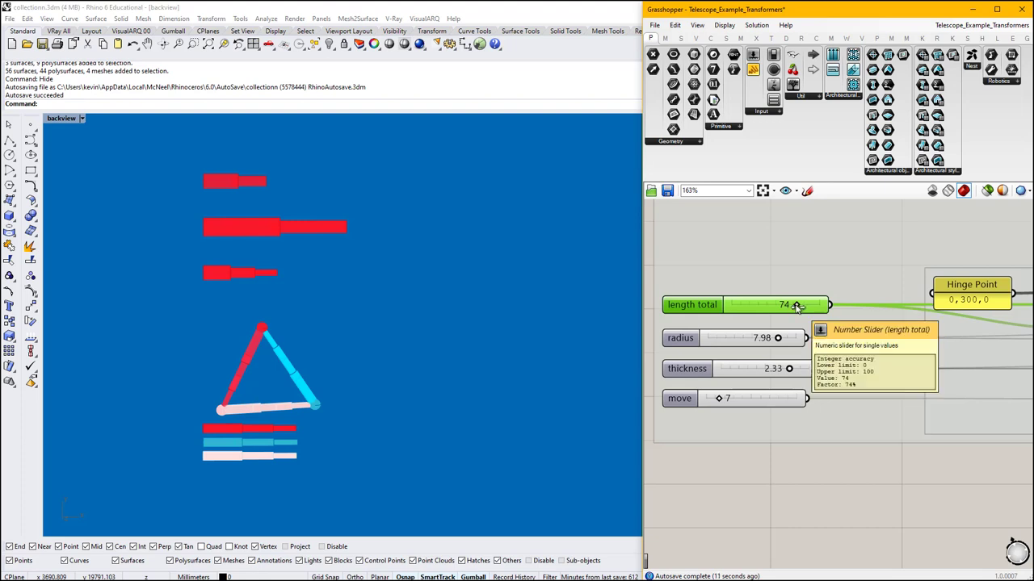
drag(796, 306, 850, 311)
Set the first telescope's radius to 8.90, thickness to 3.00 and move value to 20.
drag(782, 339, 813, 370)
scroll(258, 185, up, 8)
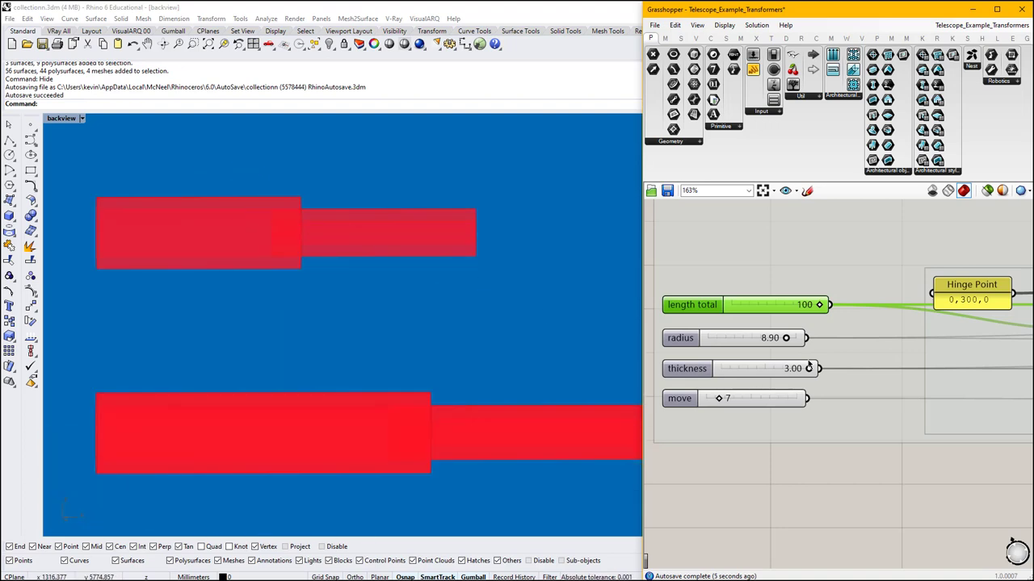
drag(809, 369, 847, 378)
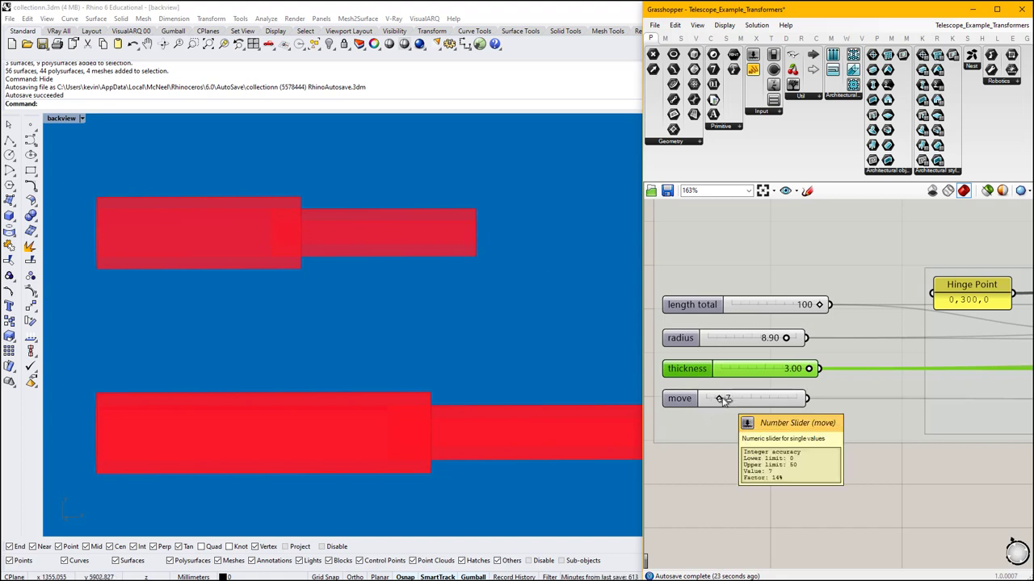
drag(724, 399, 748, 408)
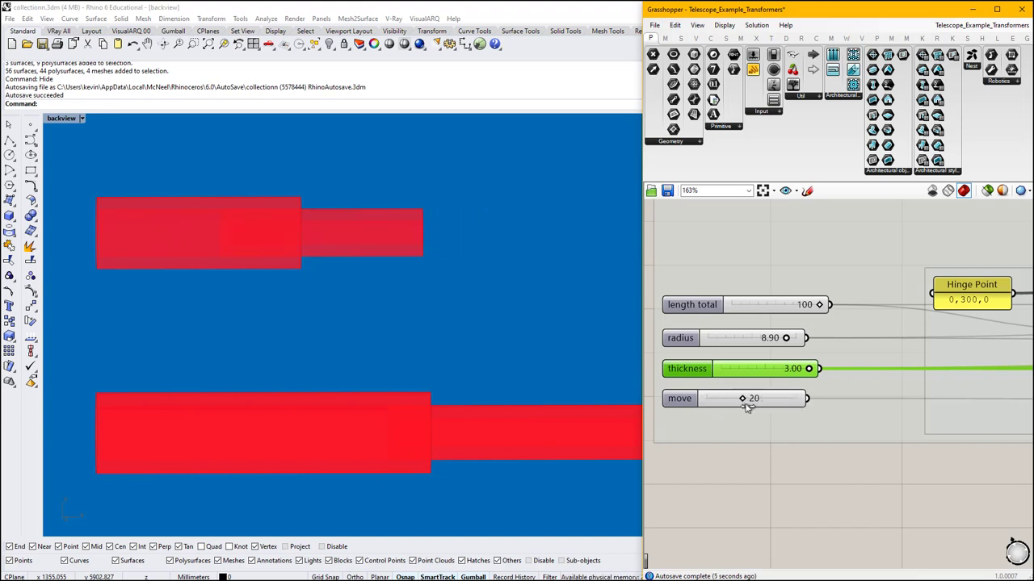
Highlight the three single-telescope definitions on the canvas and compare them with their geometry in the Rhino viewport.
scroll(807, 379, down, 10)
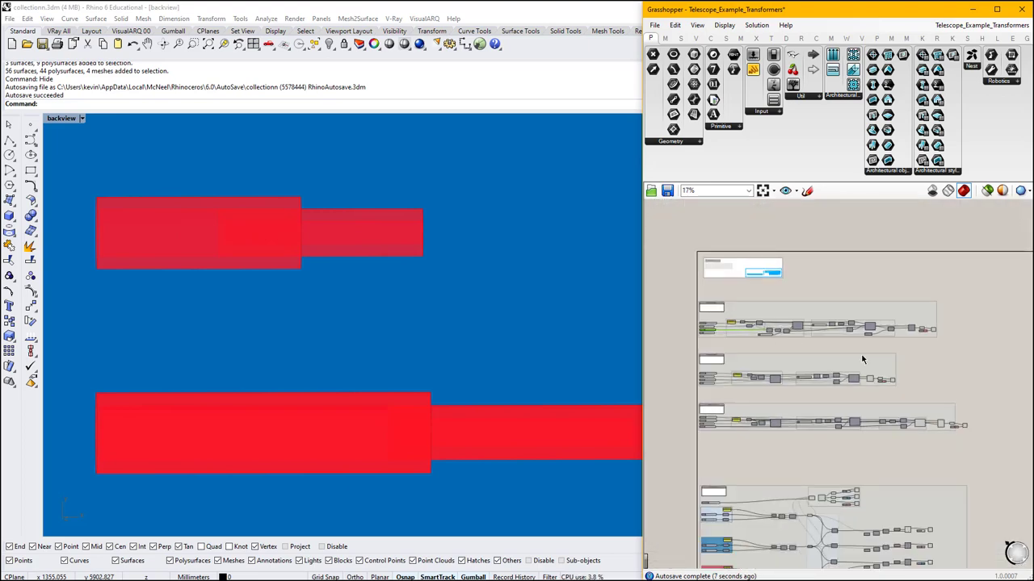
scroll(862, 359, down, 3)
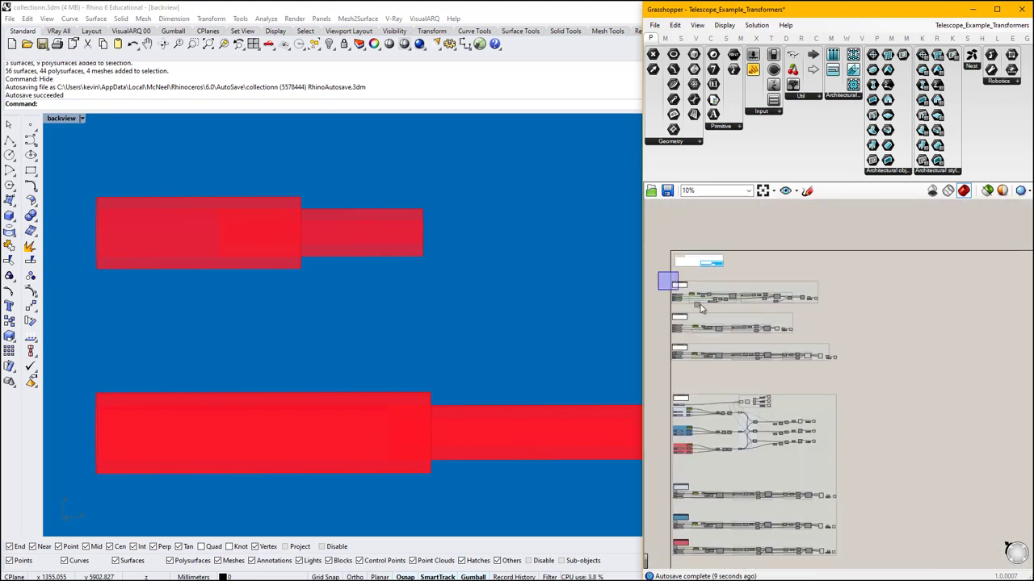
drag(701, 308, 857, 379)
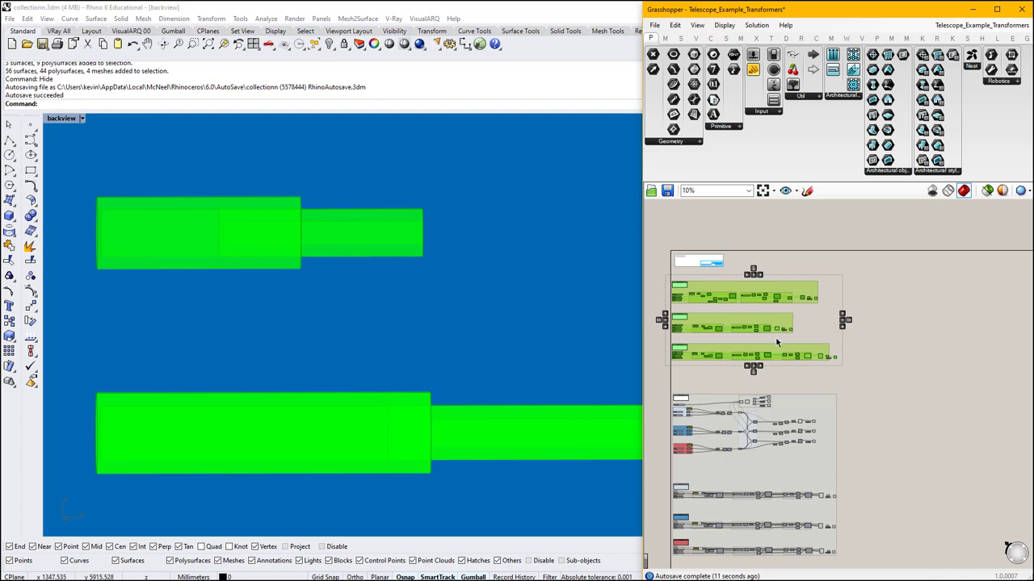
scroll(231, 234, down, 5)
scroll(247, 247, up, 3)
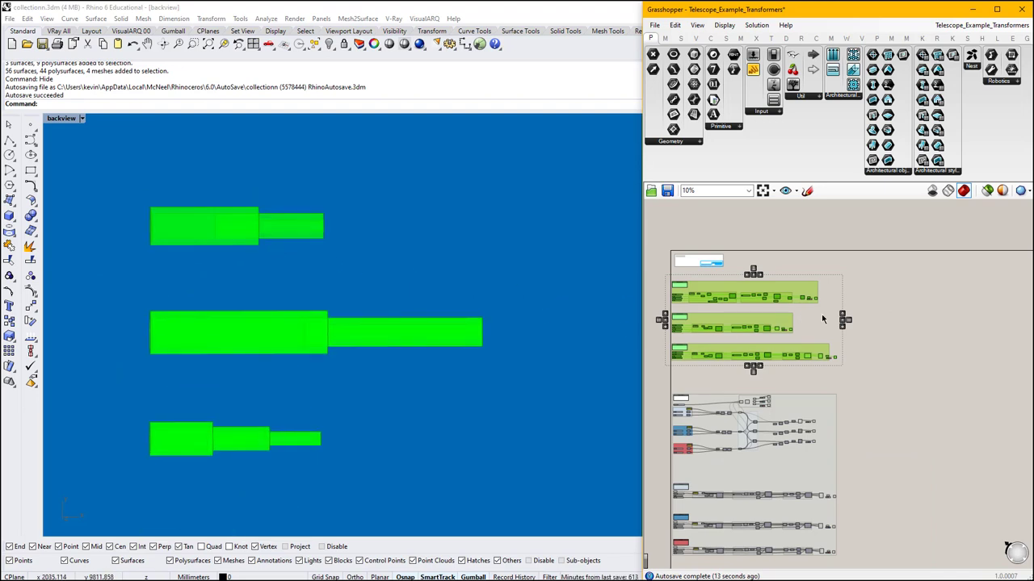
click(902, 312)
scroll(715, 301, up, 1)
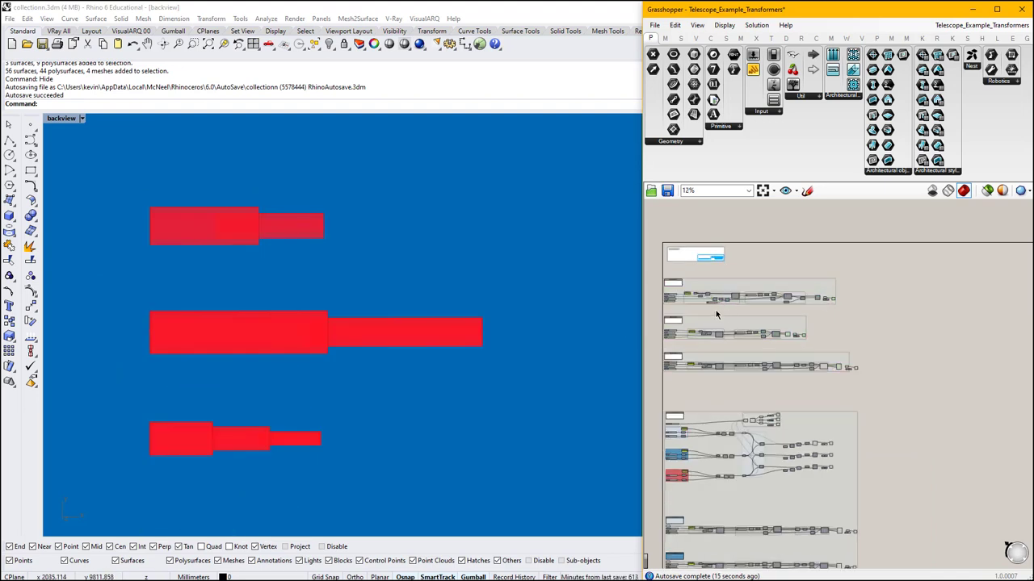
scroll(689, 296, up, 3)
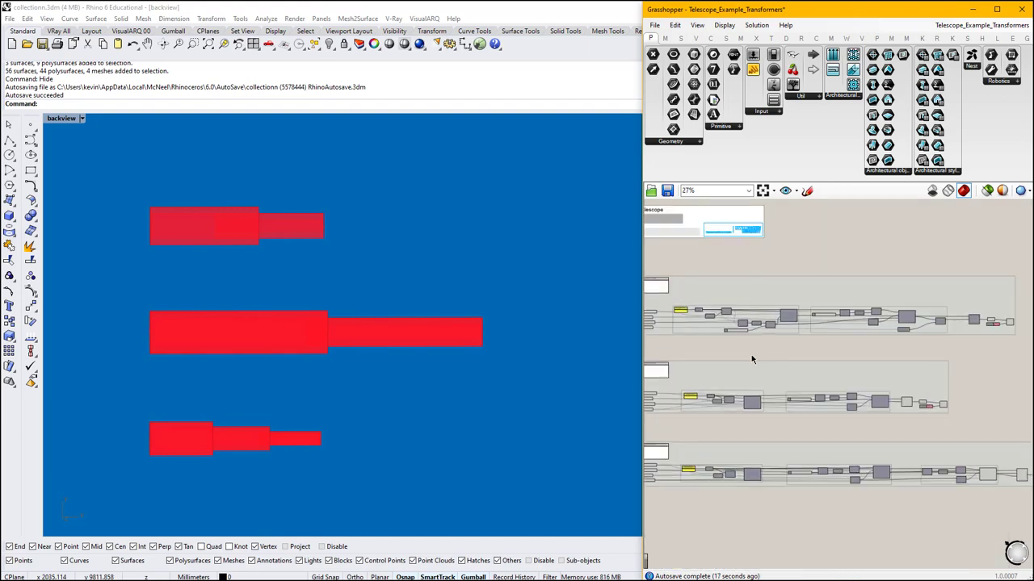
right_drag(752, 360, 774, 306)
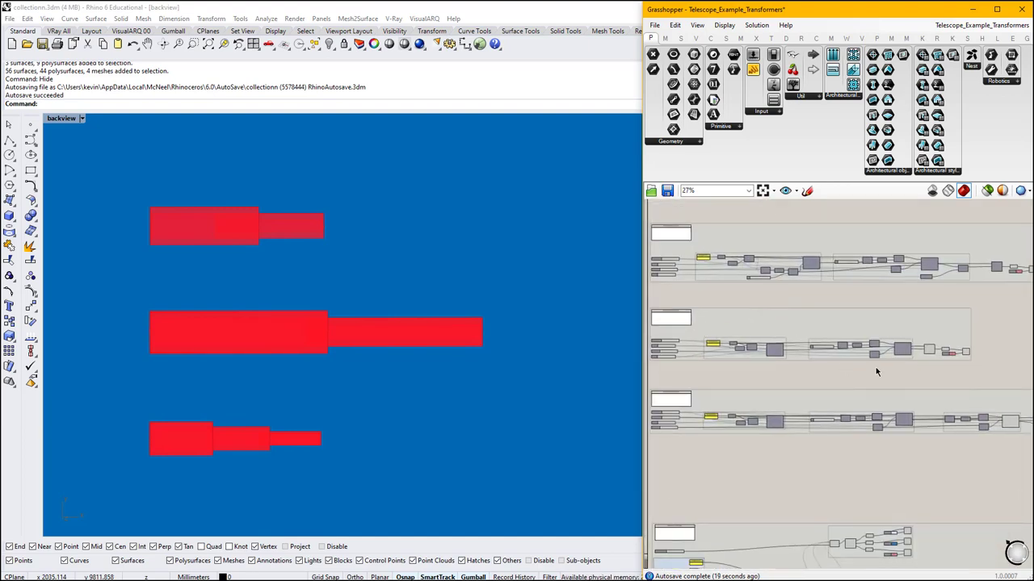
Enable the preview of the hinge point and the Move component in the first telescope's part 1 group.
scroll(770, 315, up, 6)
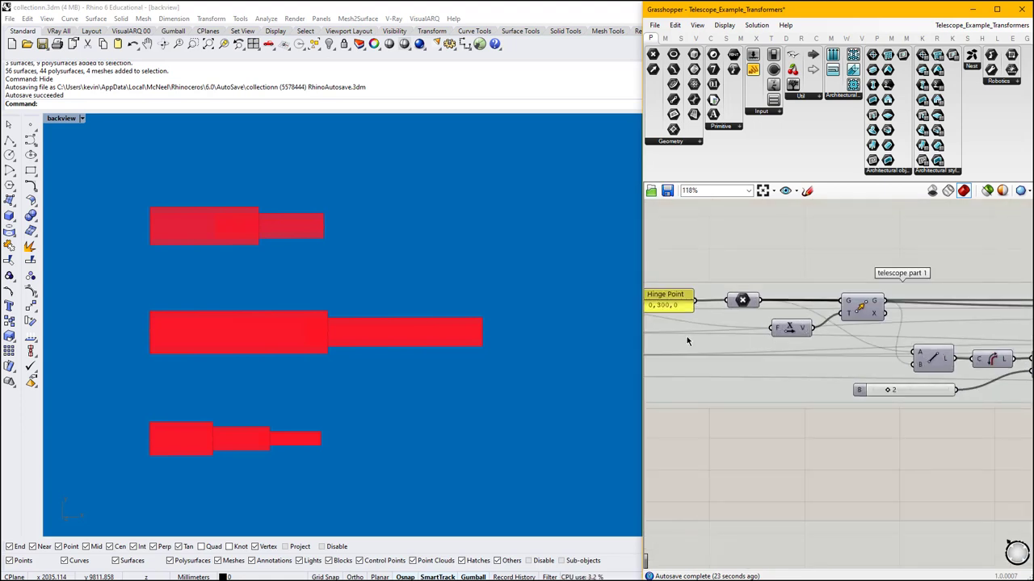
right_drag(715, 307, 755, 305)
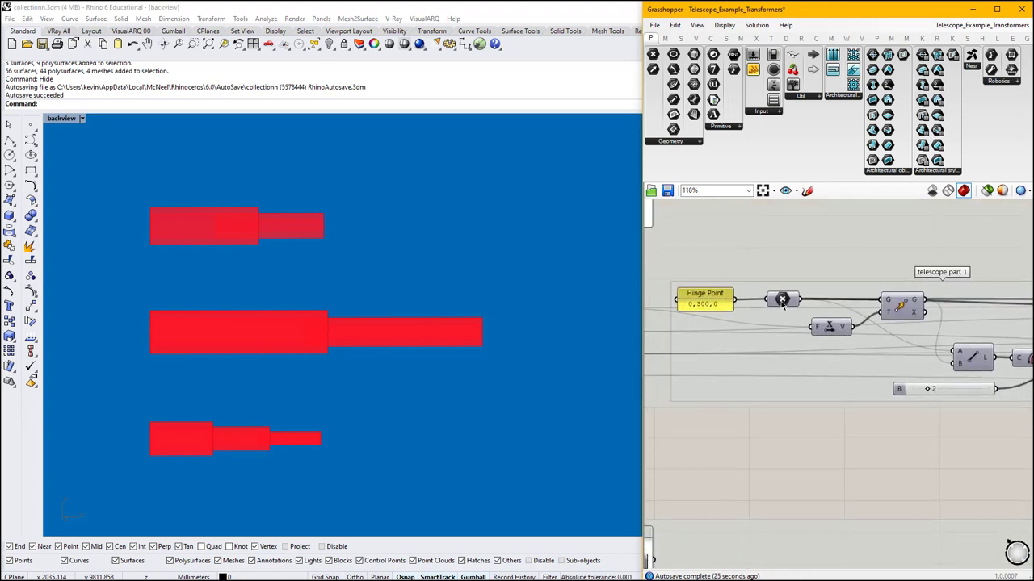
click(783, 300)
middle_click(783, 299)
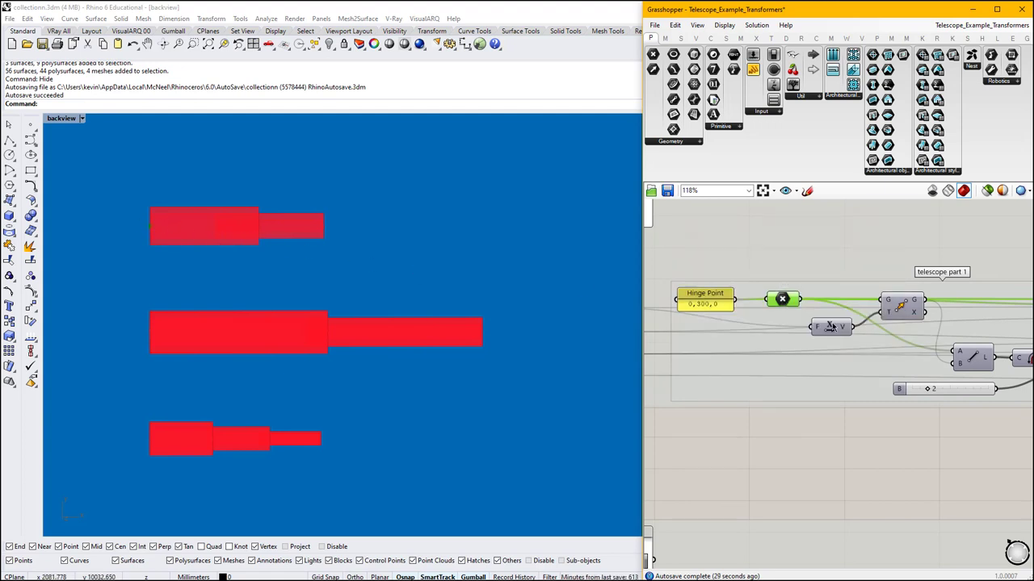
middle_click(783, 301)
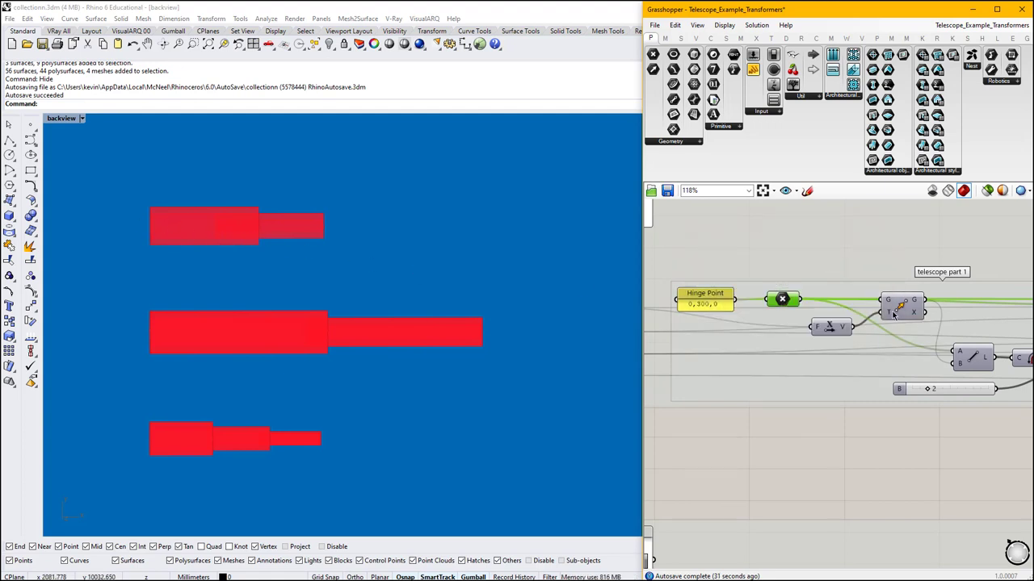
right_drag(893, 315, 838, 293)
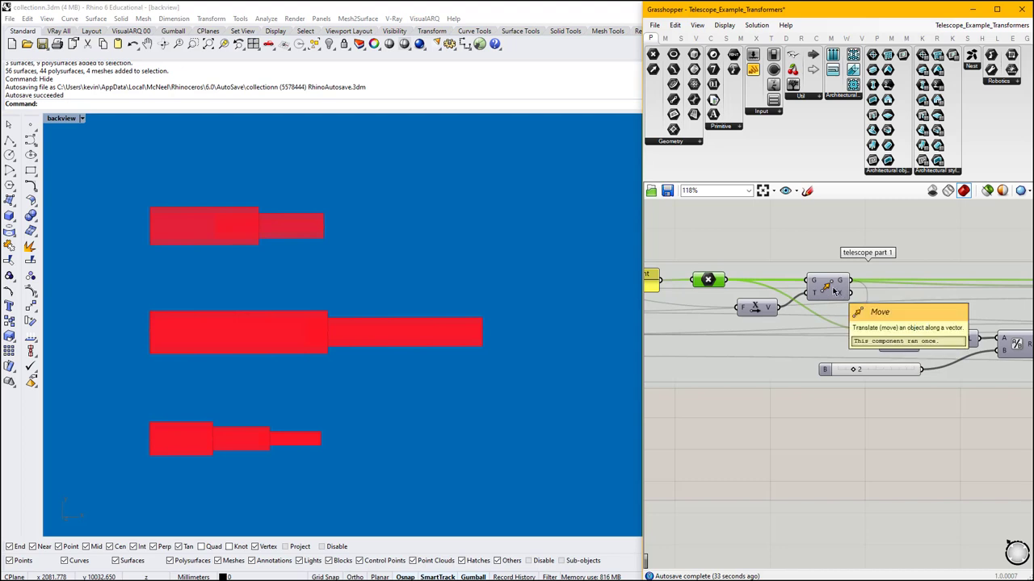
click(832, 289)
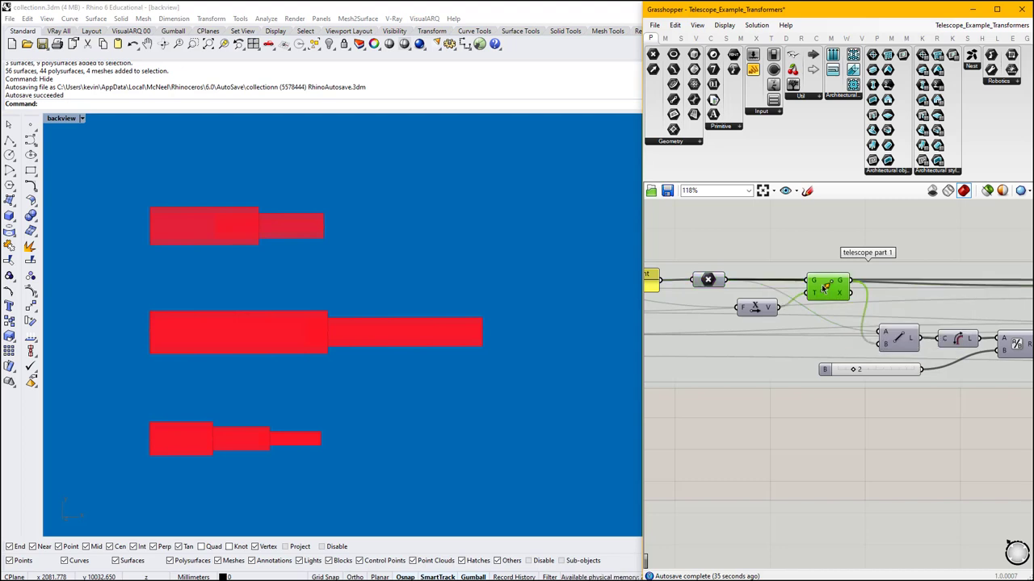
middle_click(828, 288)
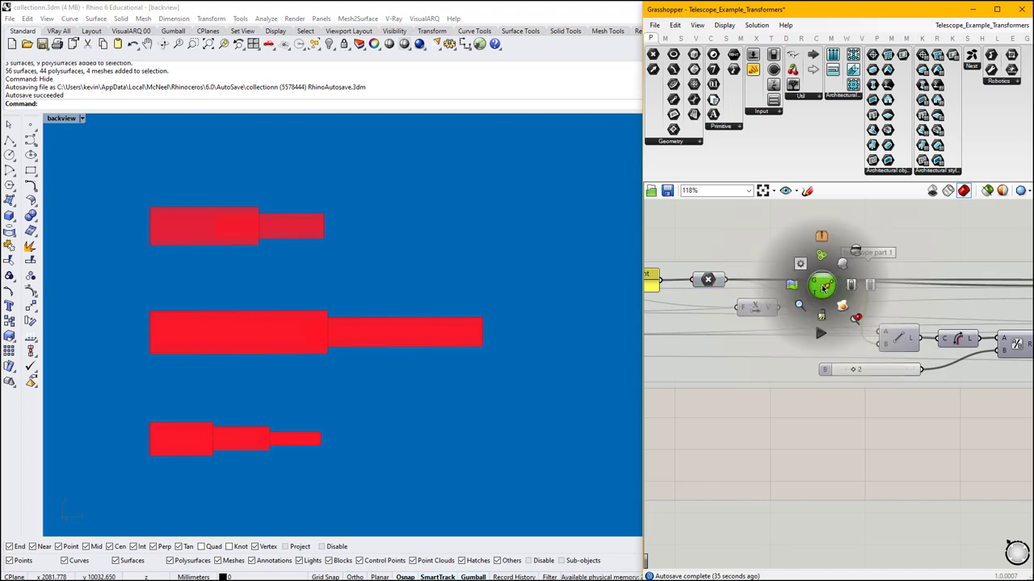
click(708, 279)
middle_click(711, 279)
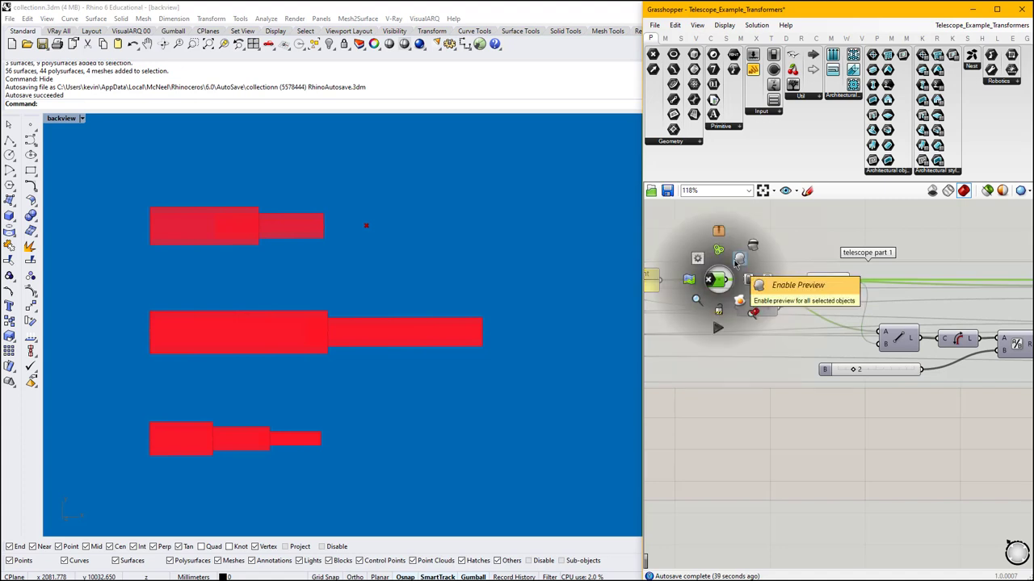
click(739, 260)
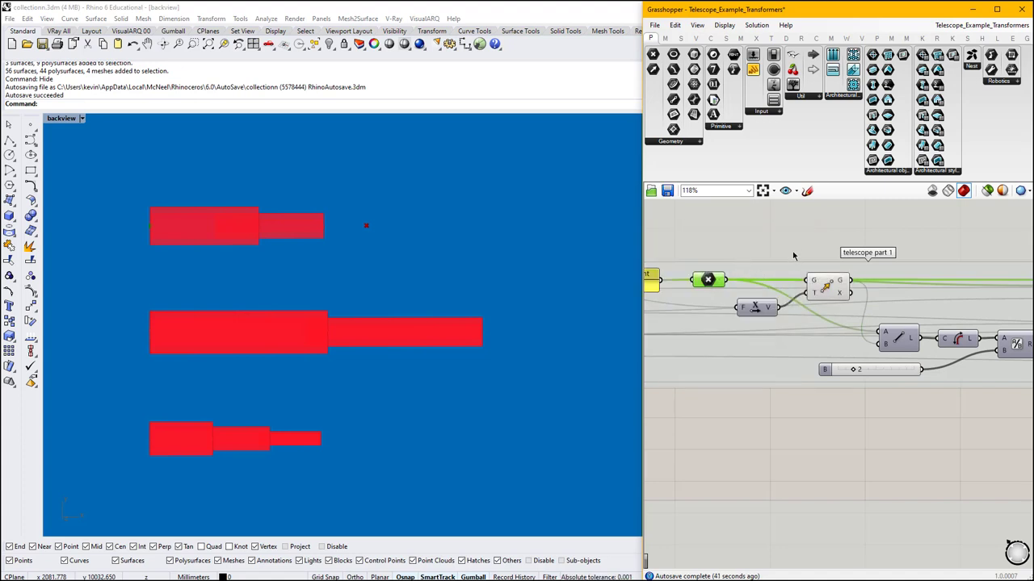
Check the Move and Unit X components, and enable the preview of the Line component in telescope part 1.
click(841, 292)
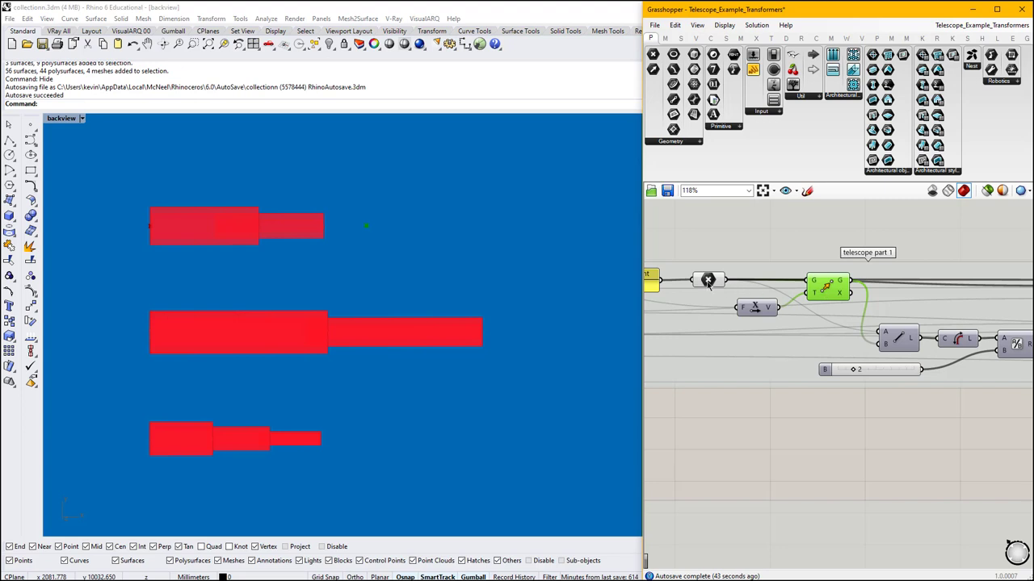
click(757, 308)
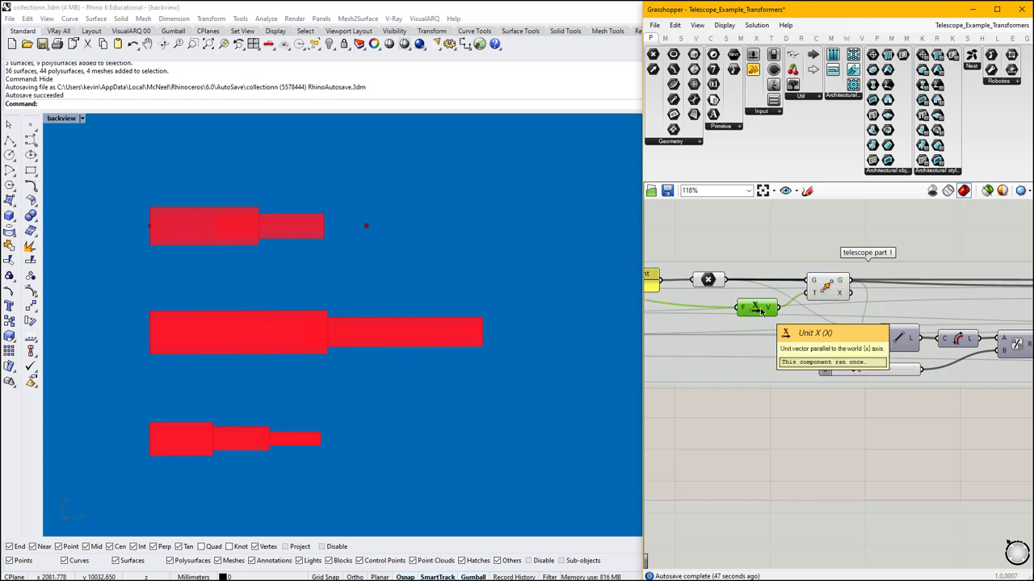
right_drag(756, 308, 685, 291)
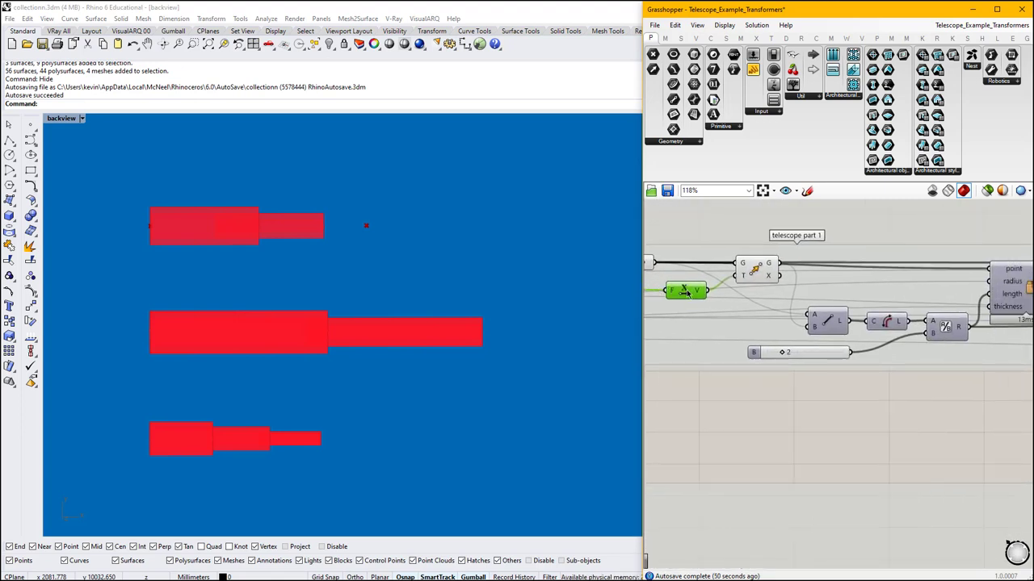
click(830, 323)
middle_click(831, 323)
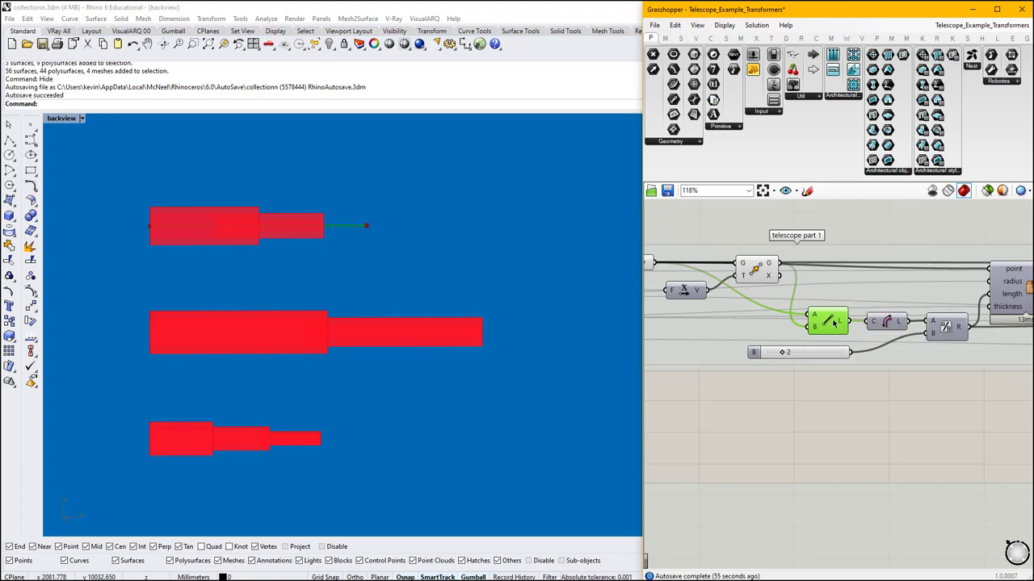
right_drag(899, 323, 869, 345)
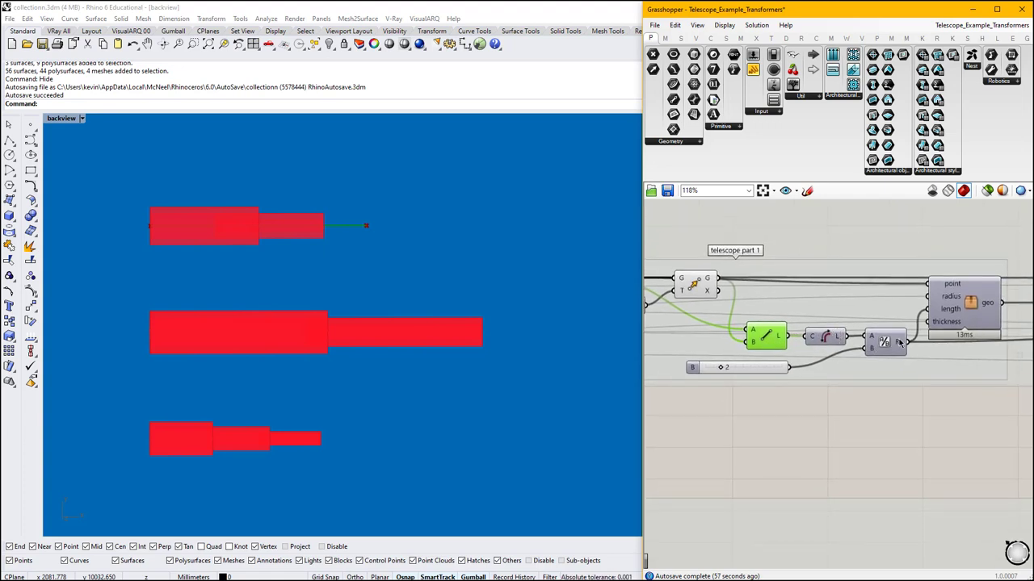
Check the Length component and enable the preview of the Division component in telescope part 1.
click(828, 338)
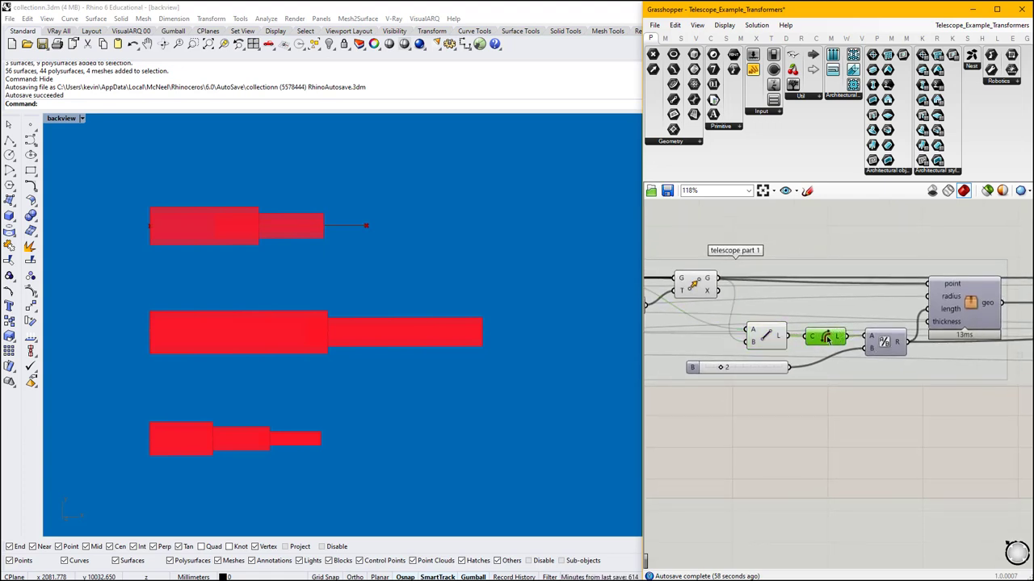
click(884, 343)
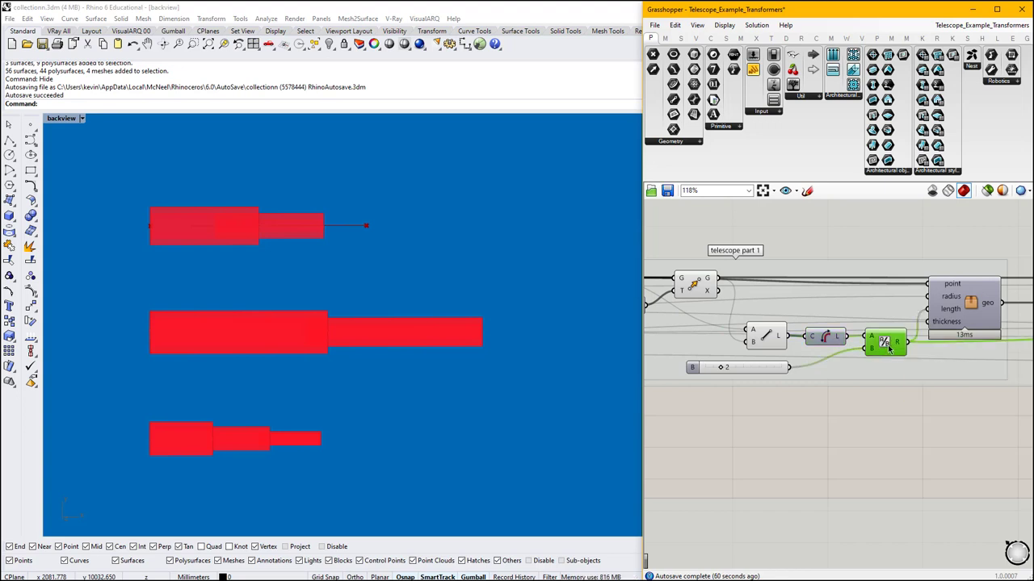
middle_click(885, 344)
click(906, 326)
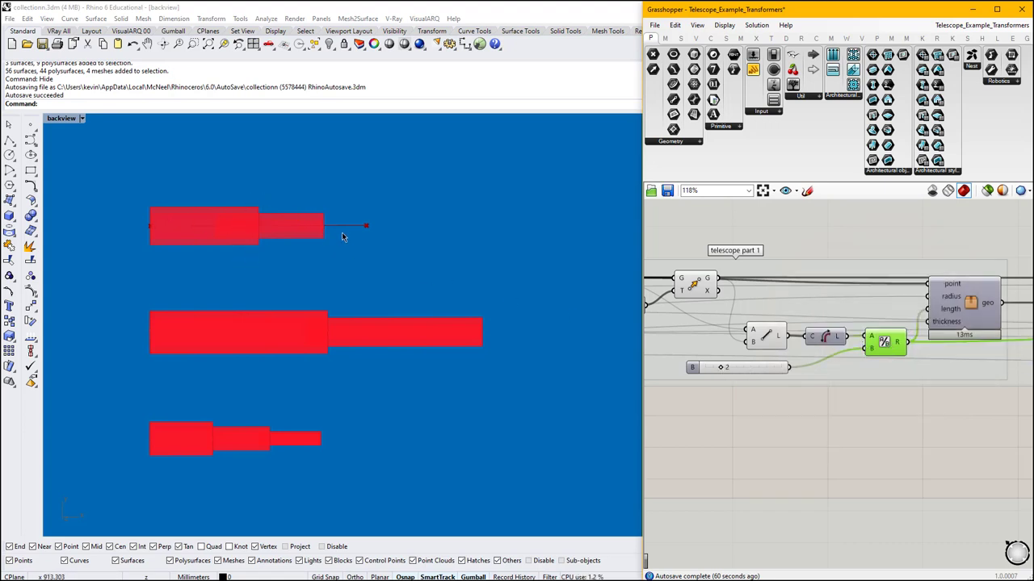
Enable the preview of the telescope cluster in telescope part 1 and view its tube in perspective.
right_drag(933, 331, 772, 331)
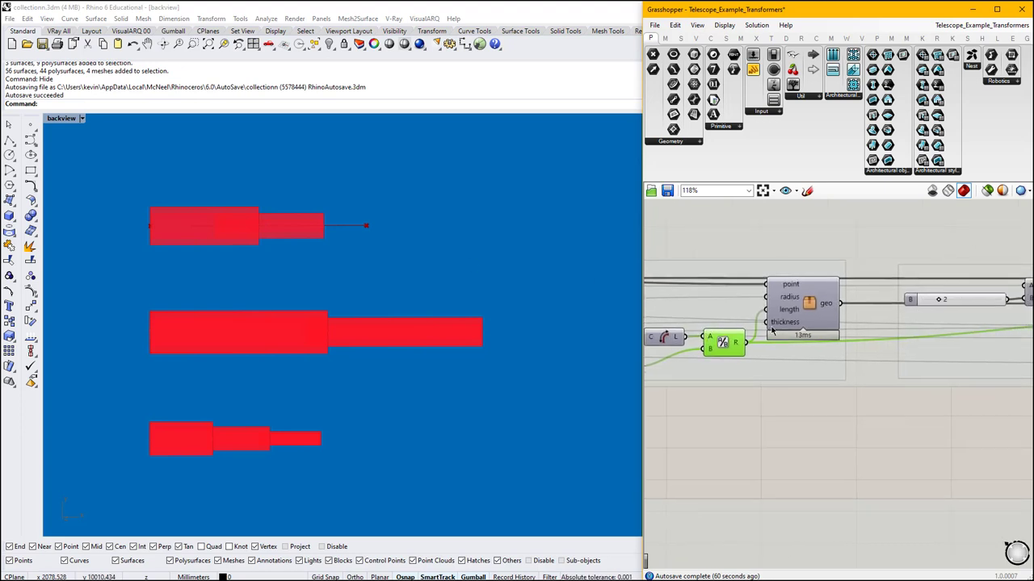
click(812, 303)
middle_click(815, 304)
click(832, 283)
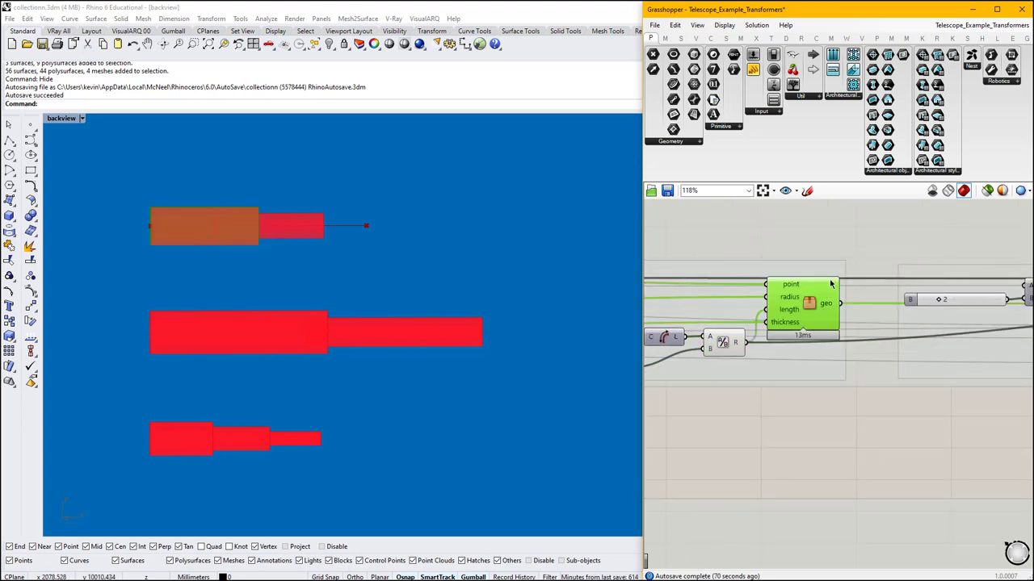
scroll(185, 206, up, 3)
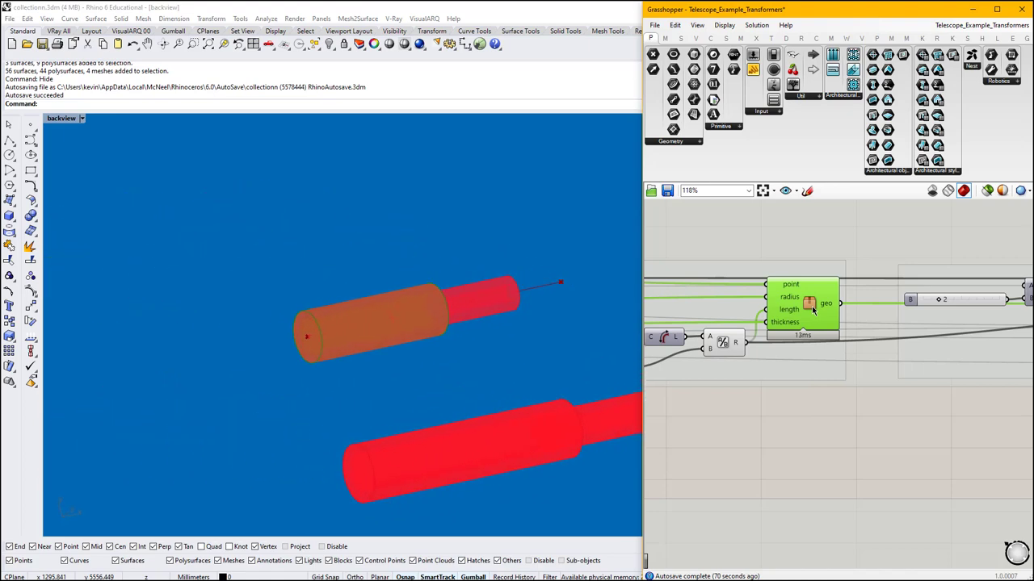
Open the telescope cluster from telescope part 1 for editing and show its input components.
scroll(747, 297, down, 5)
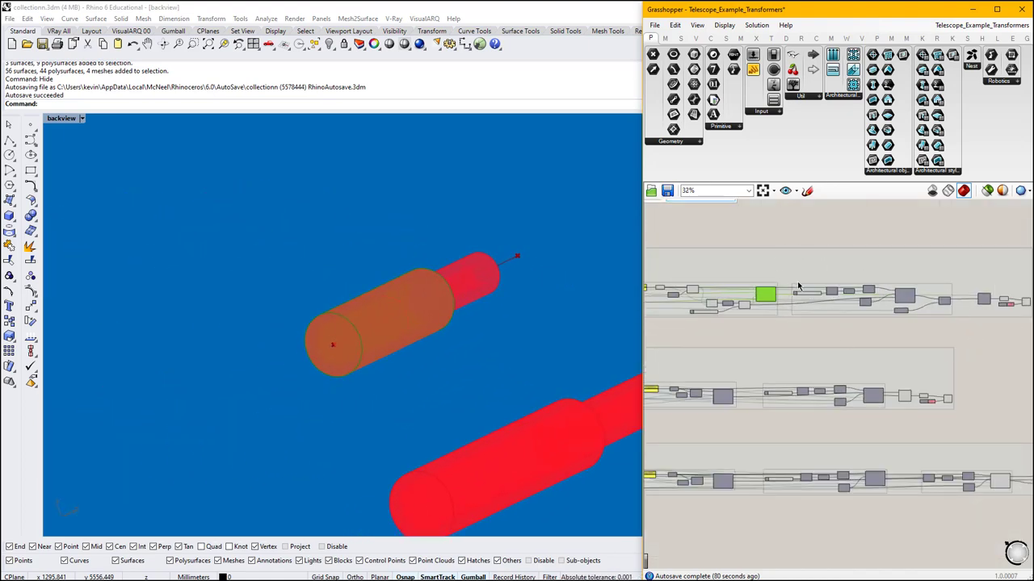
scroll(795, 289, up, 5)
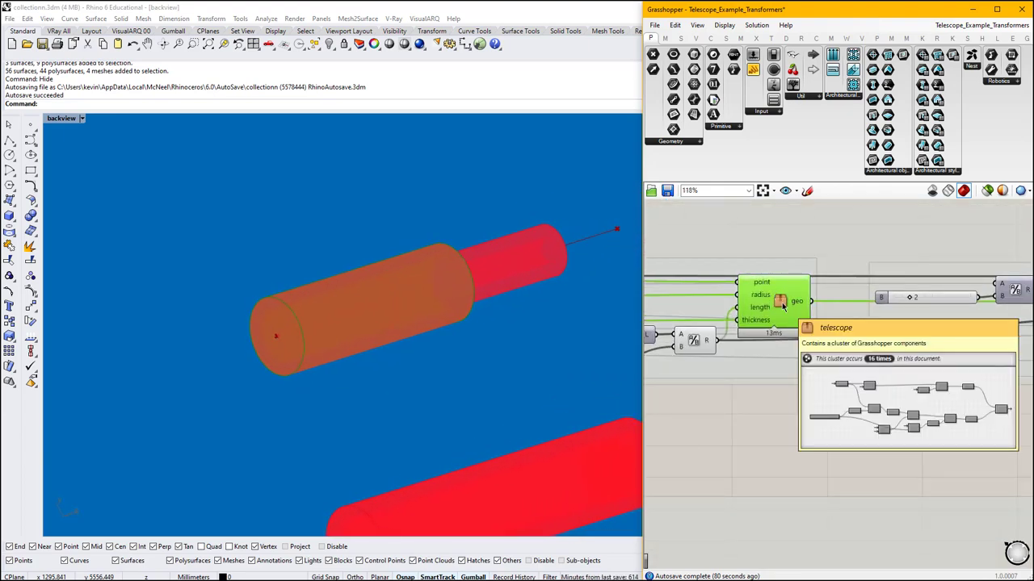
double_click(780, 303)
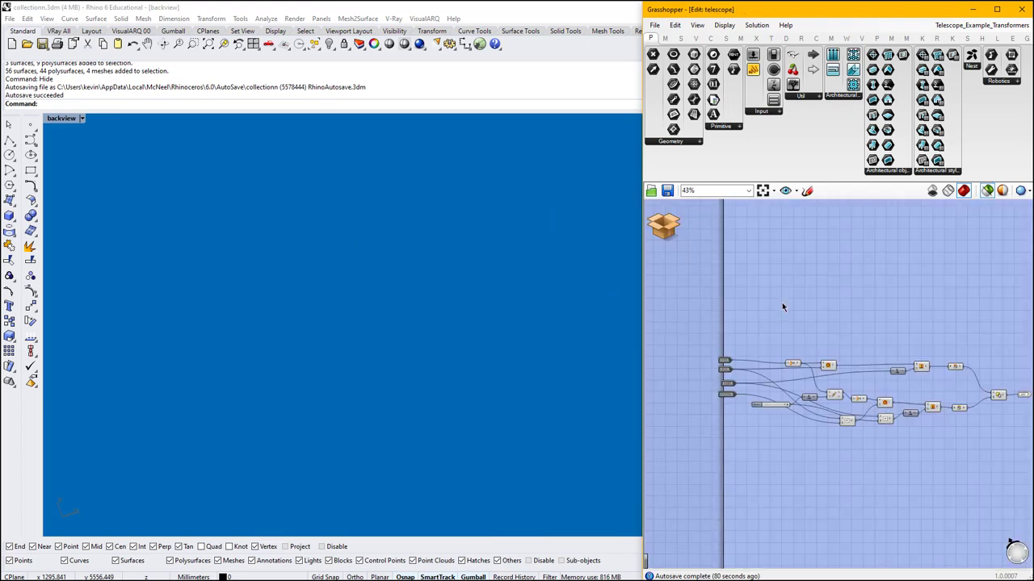
scroll(782, 311, up, 3)
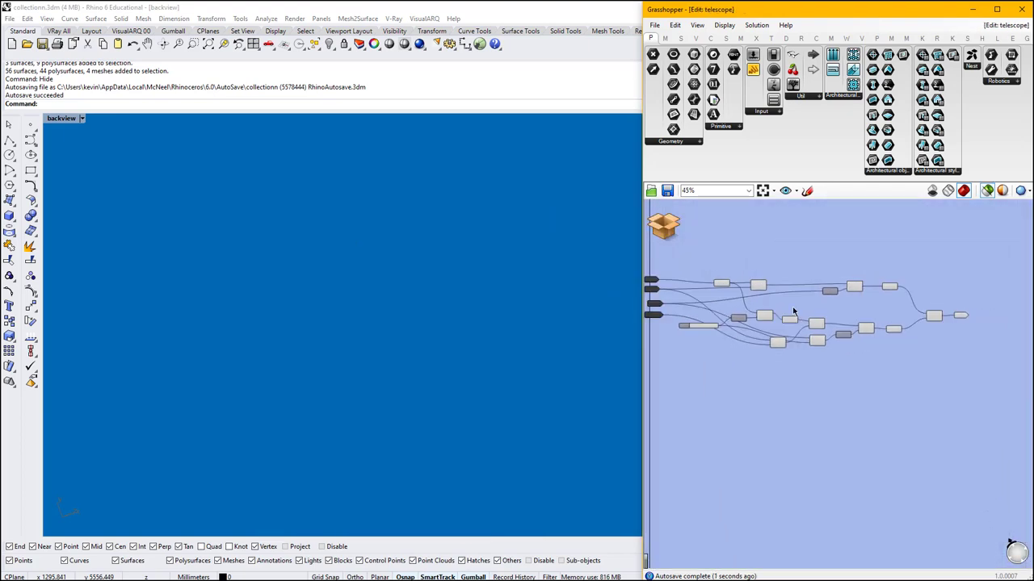
right_drag(750, 292, 861, 307)
scroll(715, 291, up, 3)
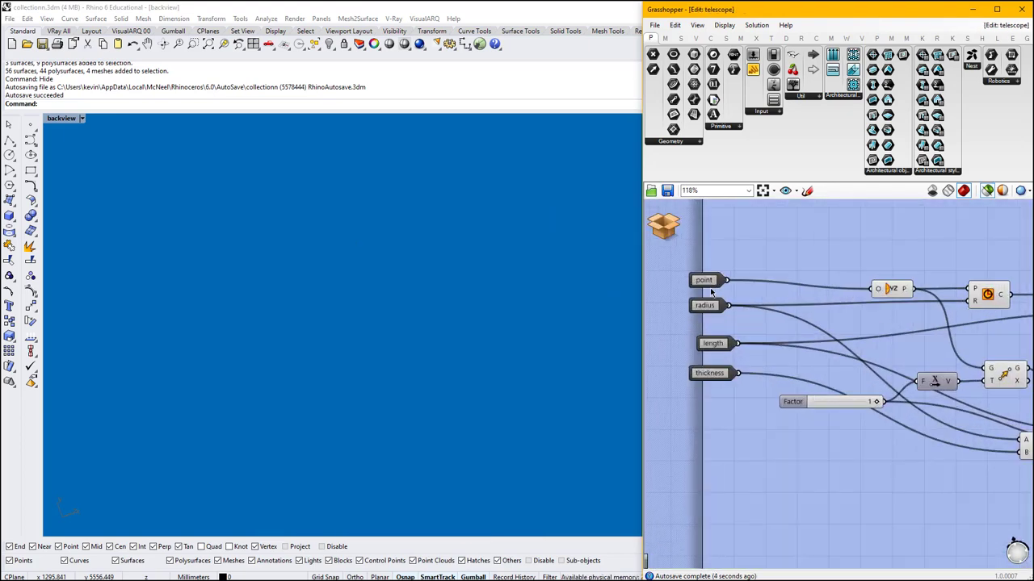
Align the cluster's point, radius, length and thickness inputs along their left edges.
drag(725, 399, 698, 278)
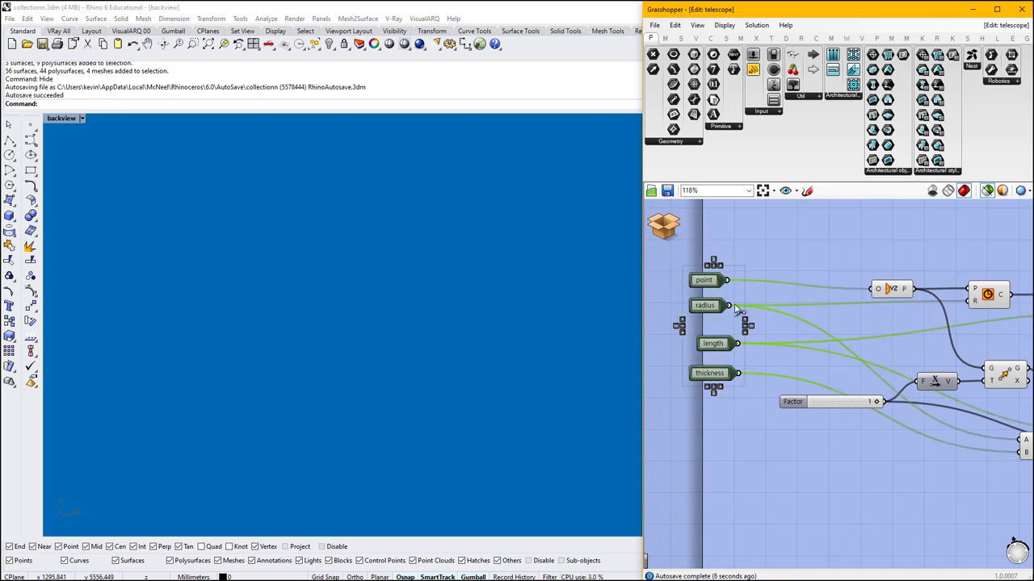
click(708, 268)
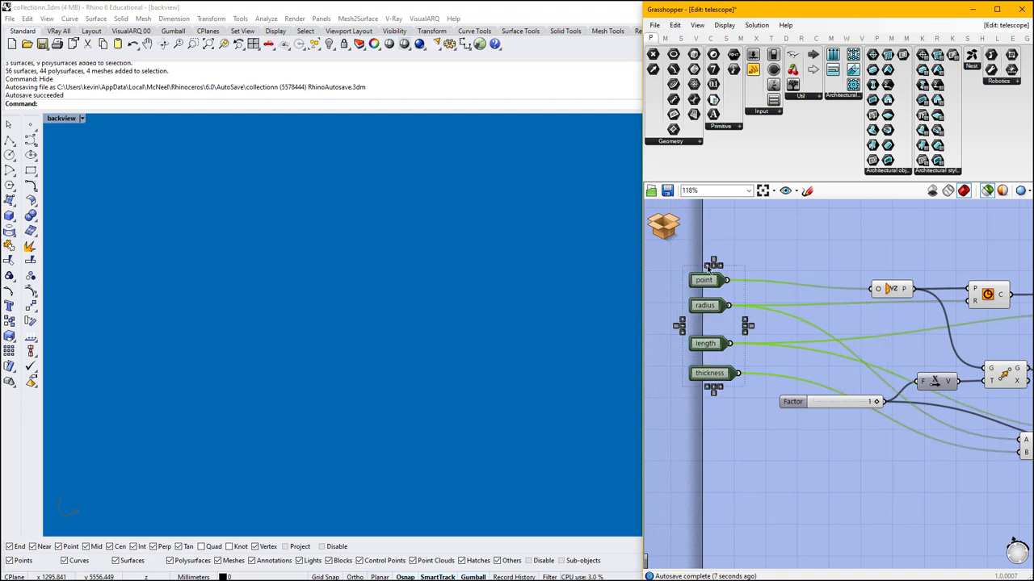
click(749, 382)
drag(753, 402, 708, 249)
right_drag(899, 345, 766, 338)
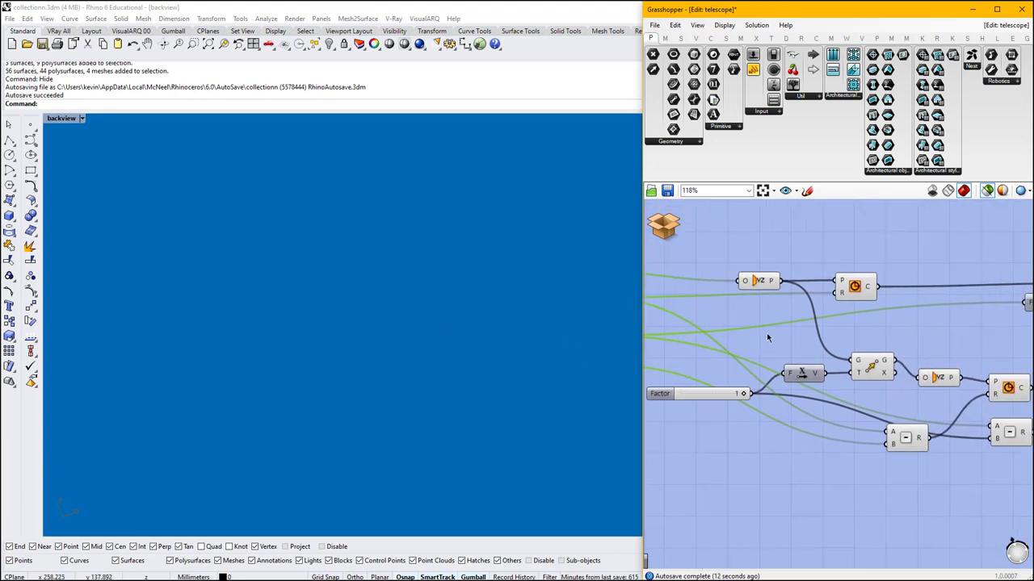
Check the point input, its YZ Plane and the outer Circle component in the viewport.
click(855, 288)
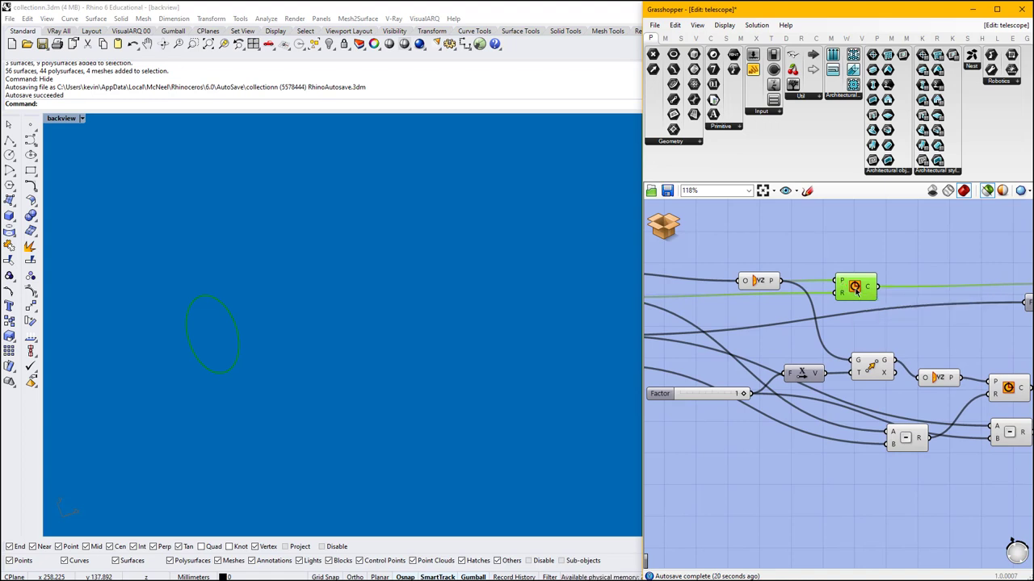
right_drag(850, 287, 927, 275)
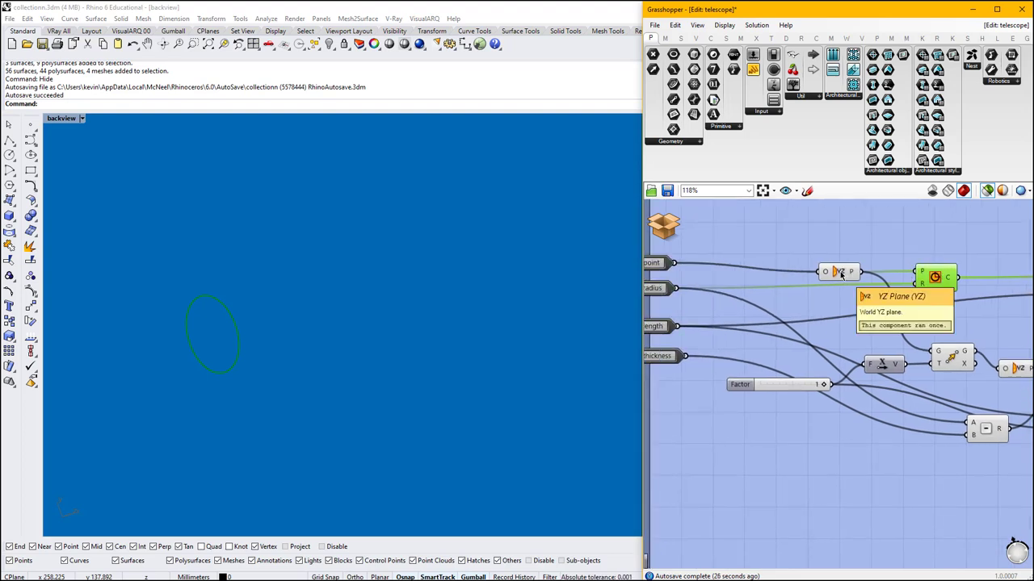
click(657, 264)
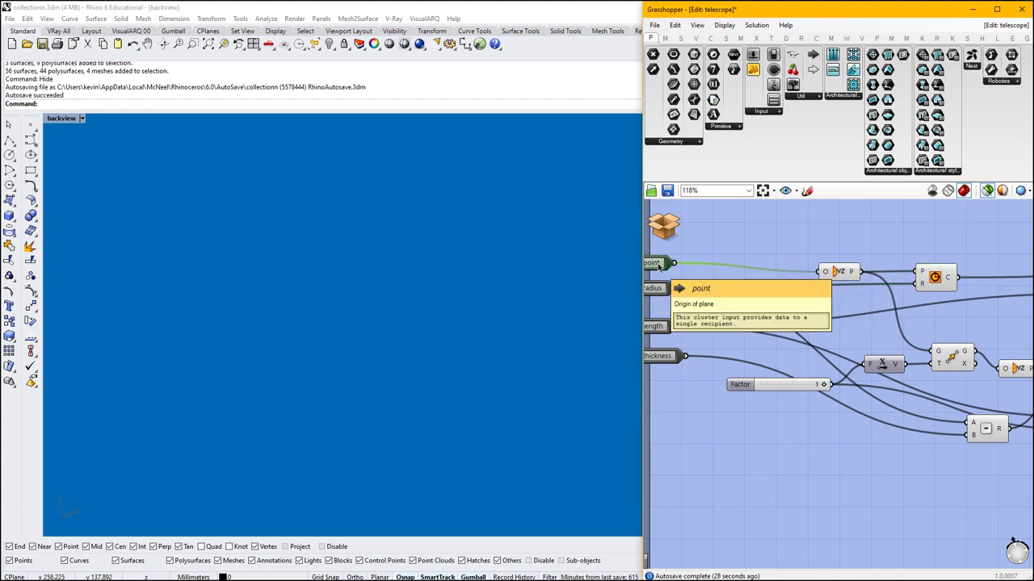
click(840, 273)
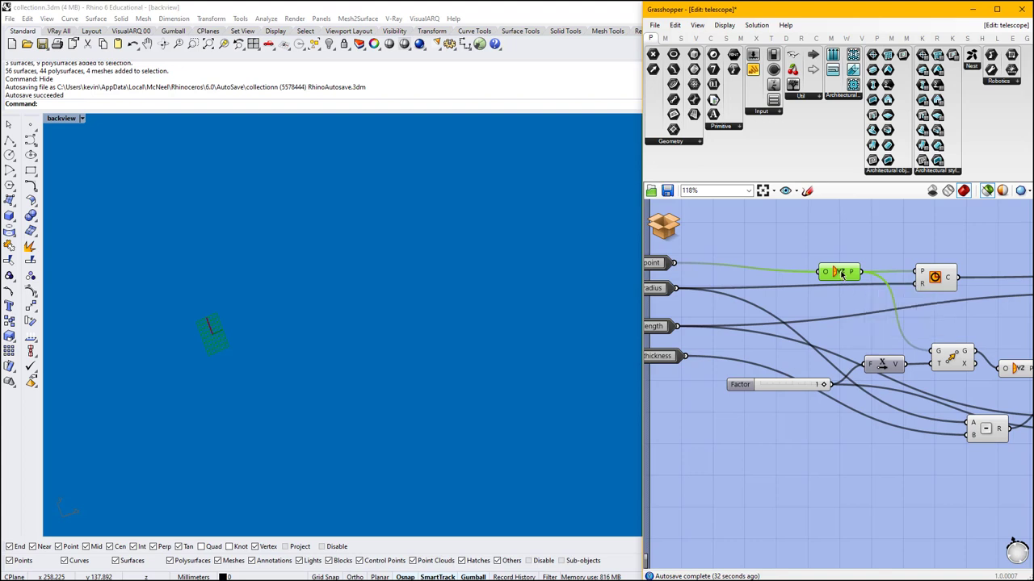
right_drag(956, 278, 924, 352)
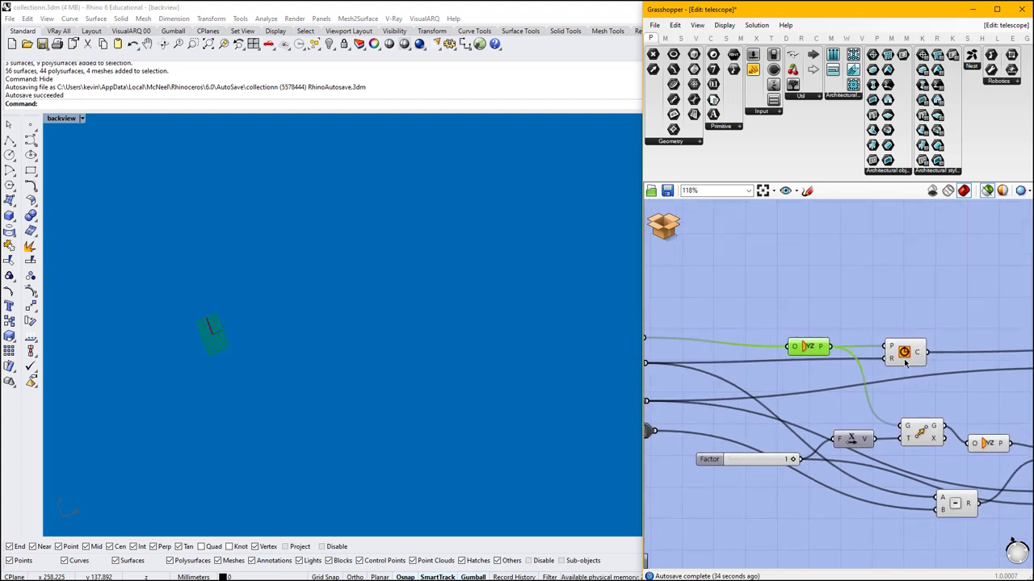
click(905, 354)
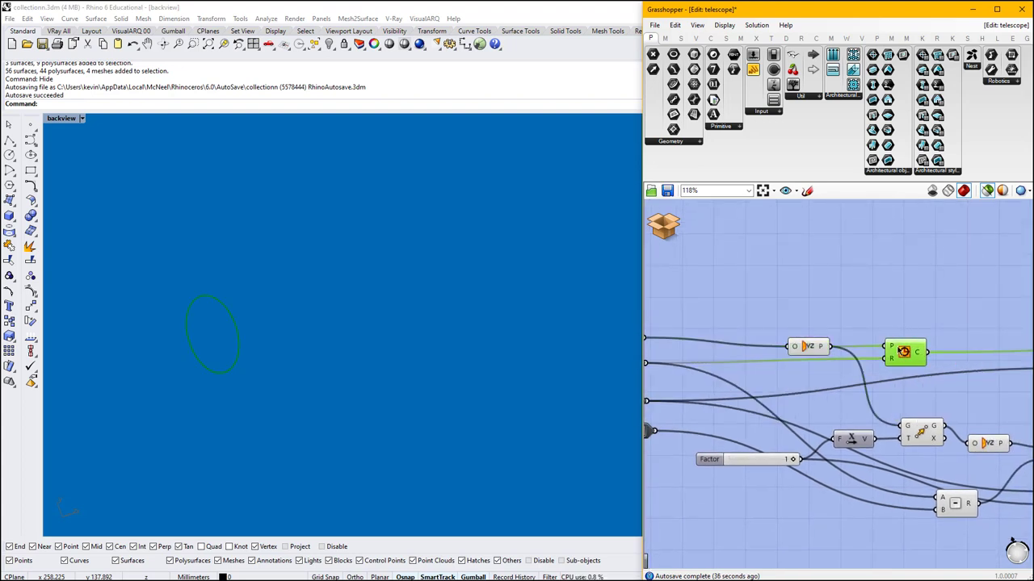
right_drag(905, 353, 940, 297)
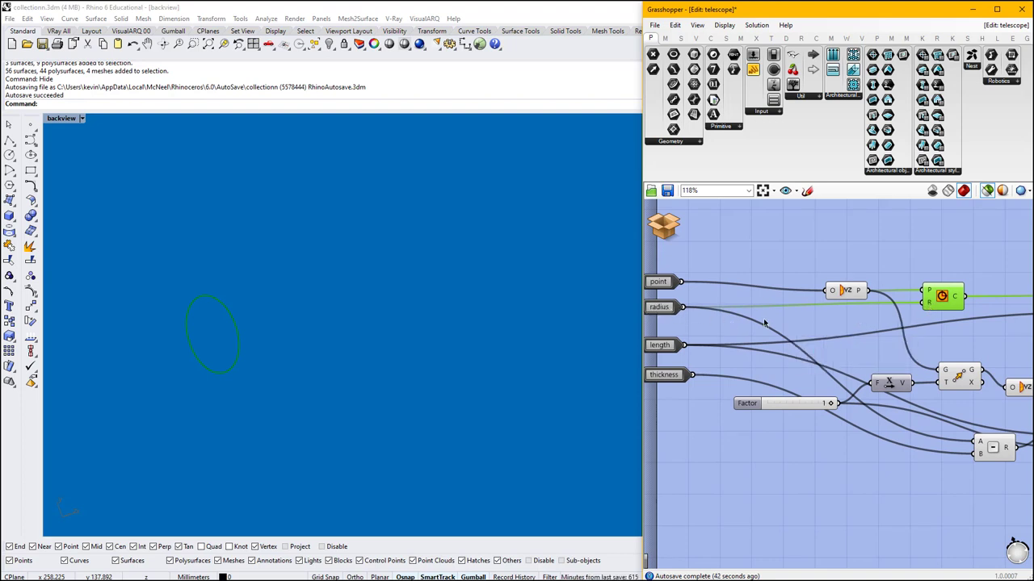
Check the Move component and the second YZ Plane that position the inner circle.
right_drag(936, 333, 871, 286)
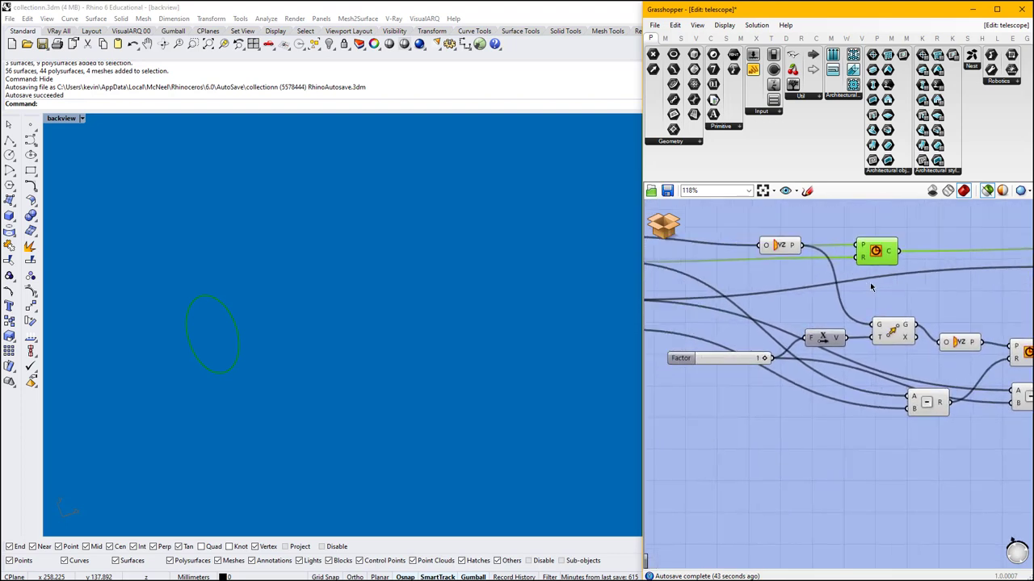
click(893, 332)
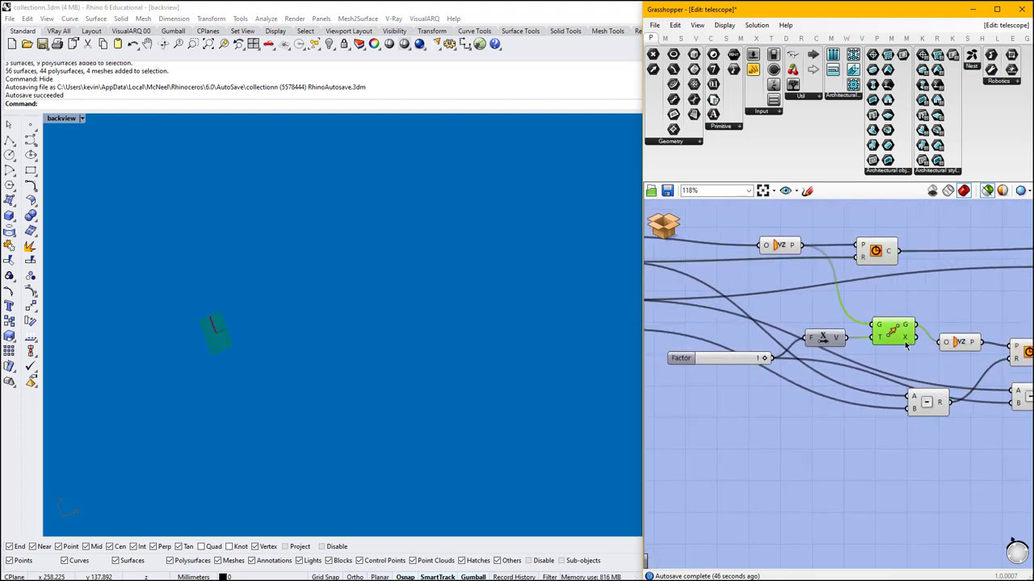
click(963, 346)
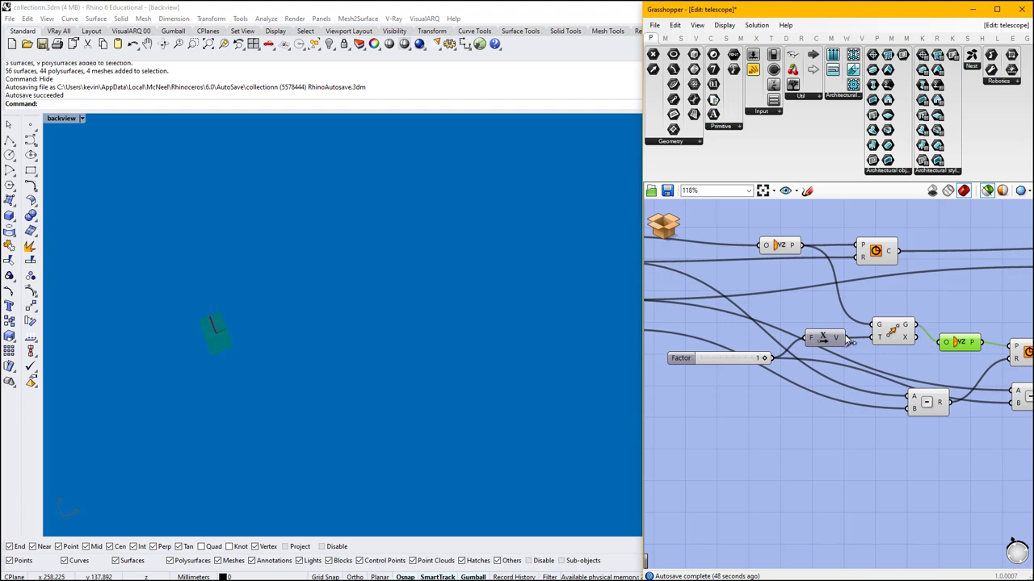
click(898, 331)
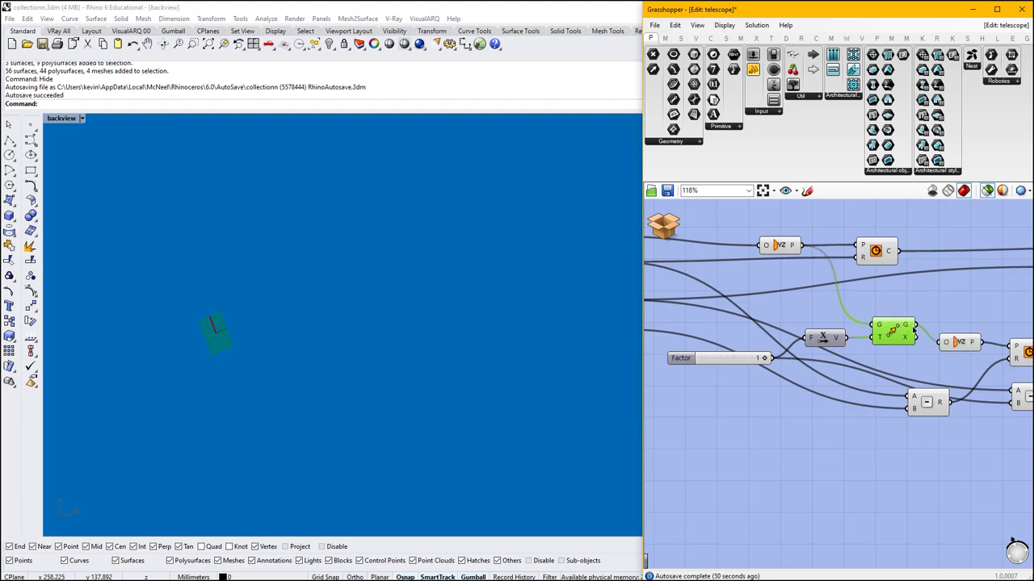
right_drag(927, 336, 750, 312)
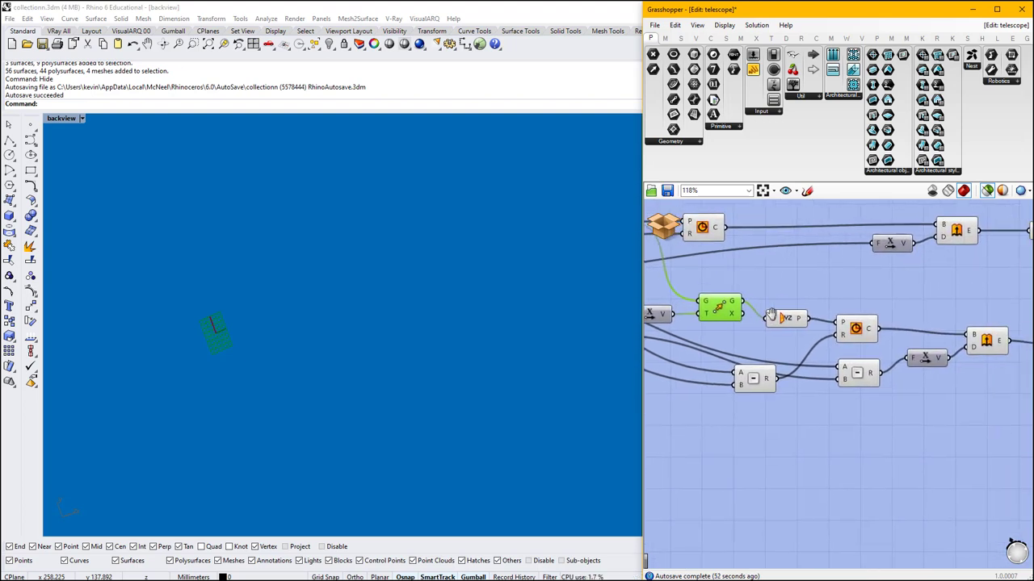
Highlight the inner and outer Circle components together and compare their offset from the side in the viewport.
click(853, 327)
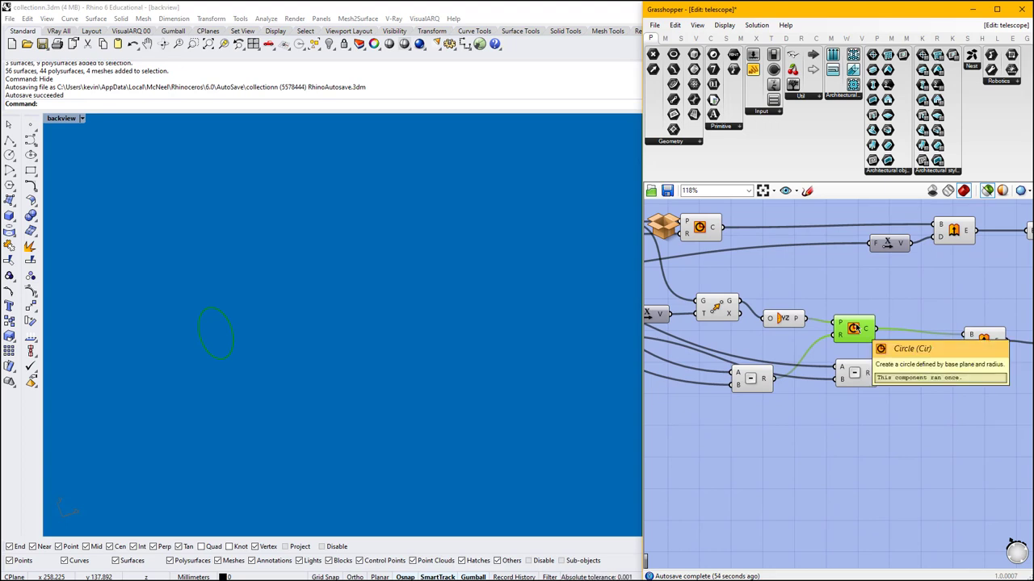
right_drag(854, 328, 954, 323)
shift+click(799, 223)
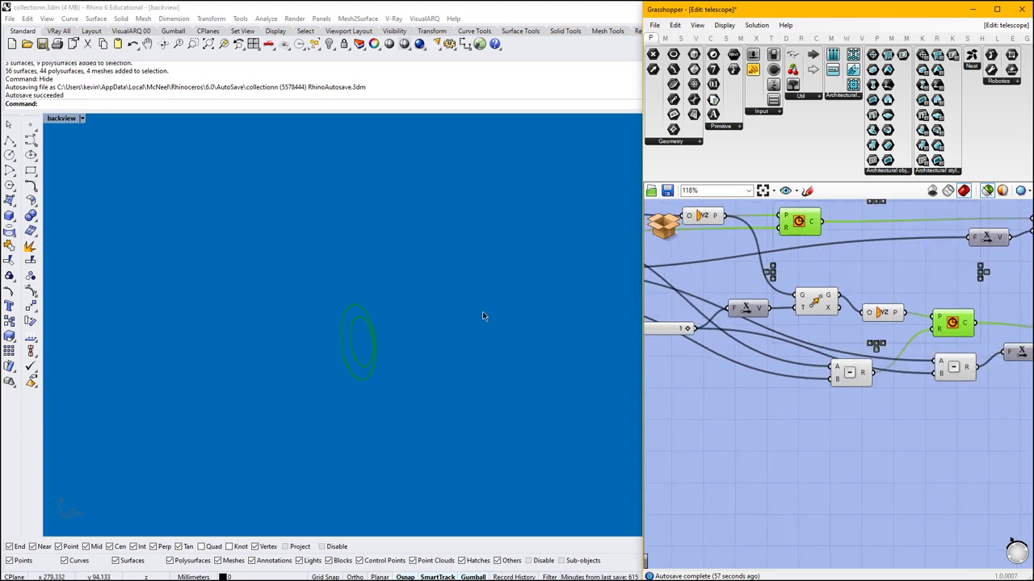
right_drag(482, 315, 342, 285)
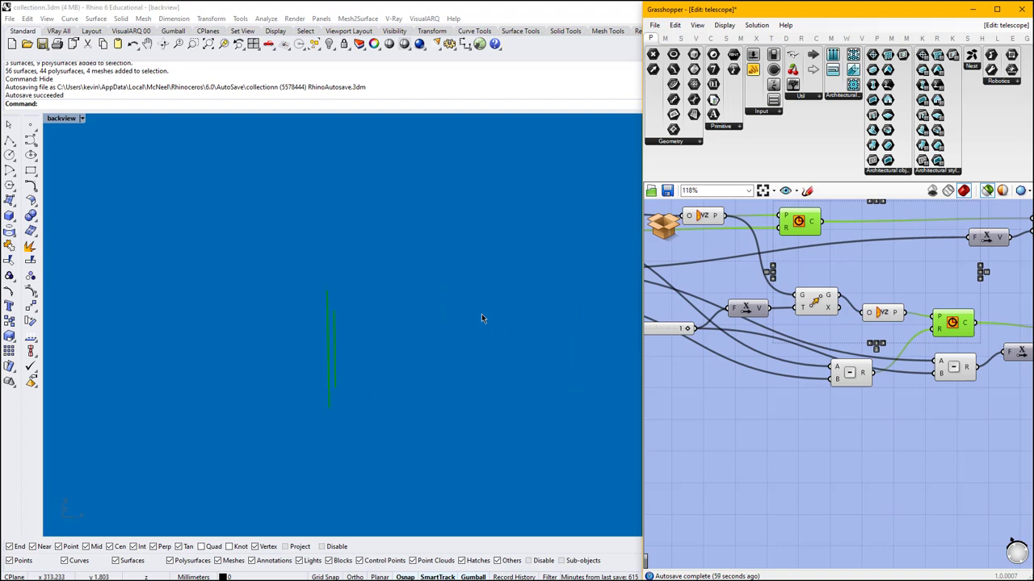
right_drag(709, 327, 782, 321)
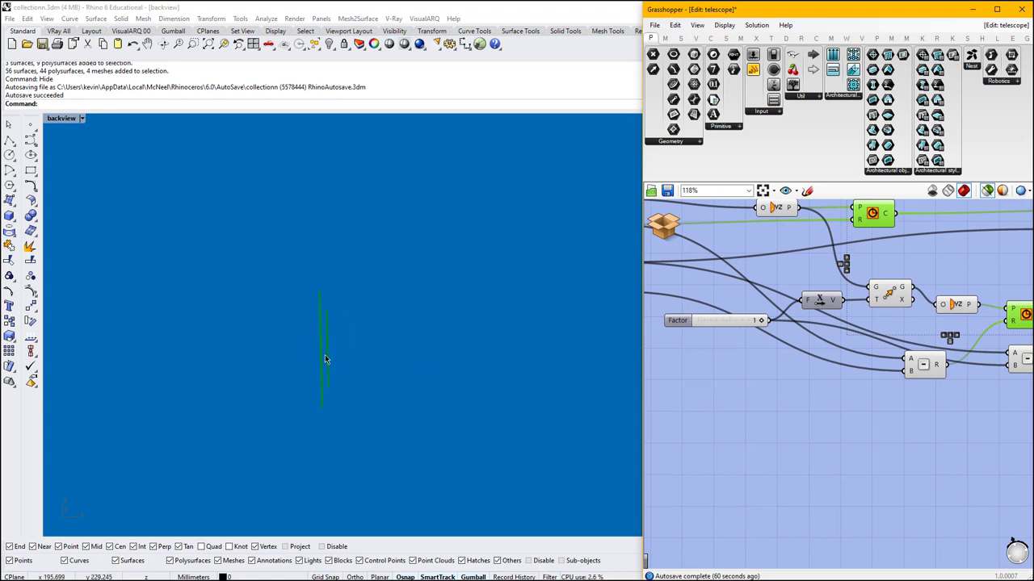
right_drag(325, 355, 303, 374)
Highlight both Extrude components together to examine the outer and inner cylinders.
right_drag(924, 303, 699, 297)
right_drag(884, 303, 764, 364)
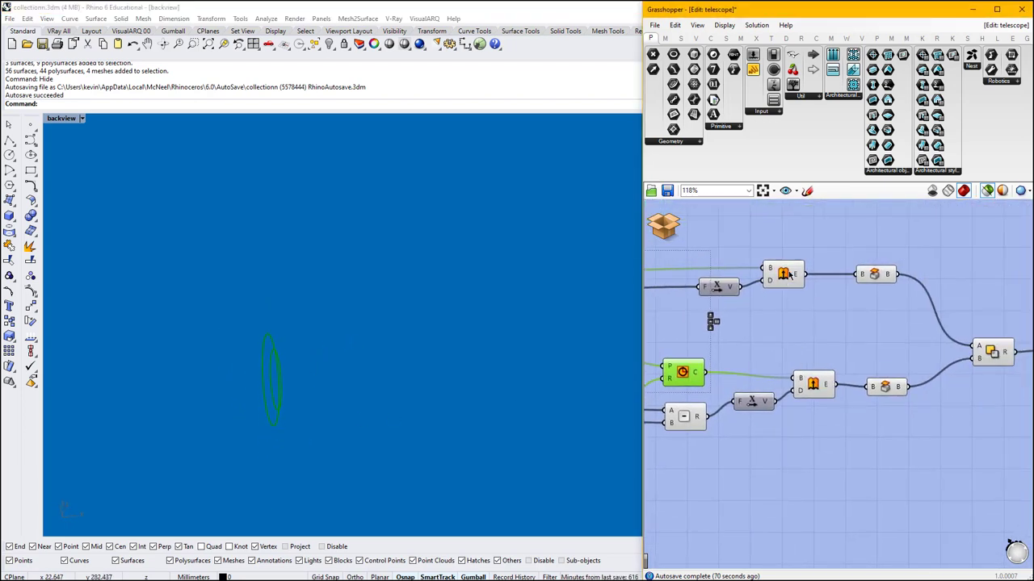
click(787, 274)
shift+click(822, 386)
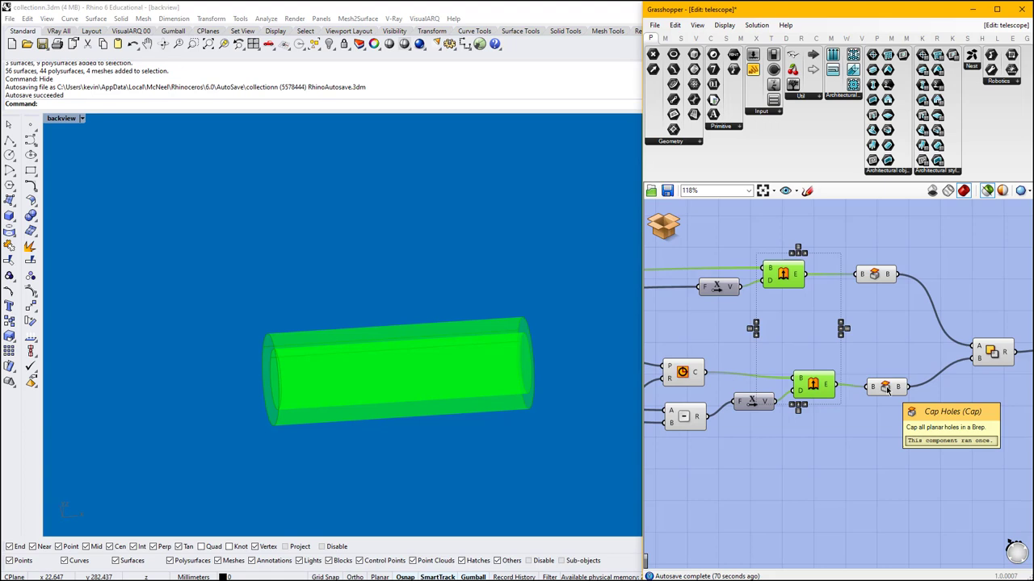
Highlight the outer Extrude and both Cap Holes components to examine the capped cylinders in perspective.
click(825, 309)
click(788, 278)
shift+click(878, 274)
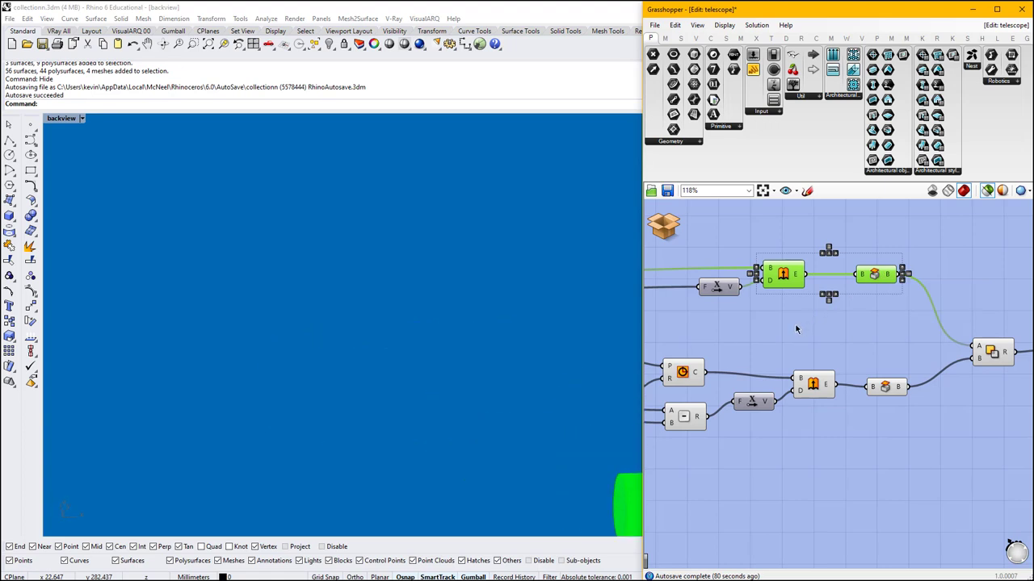
scroll(488, 269, up, 6)
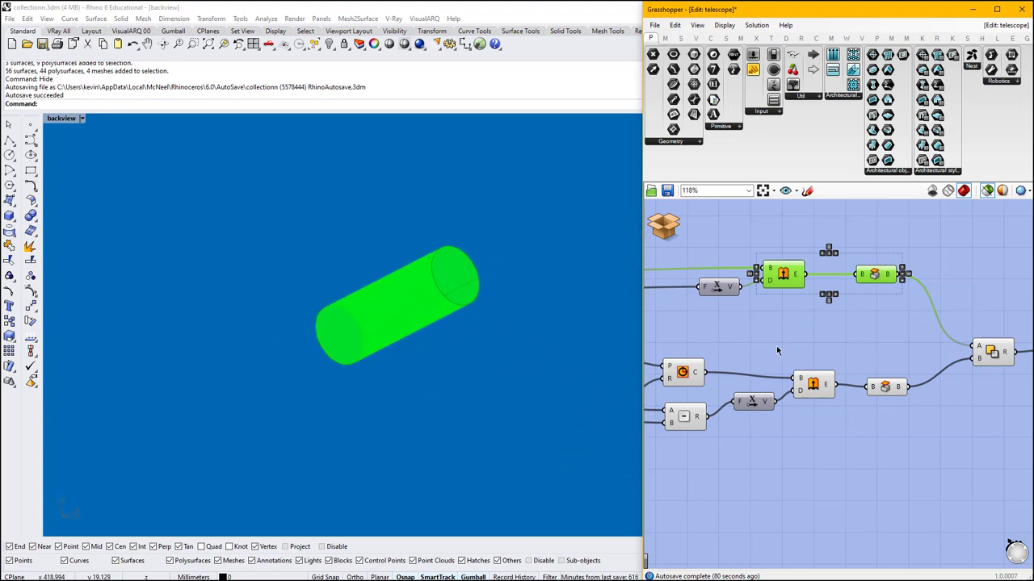
shift+click(886, 387)
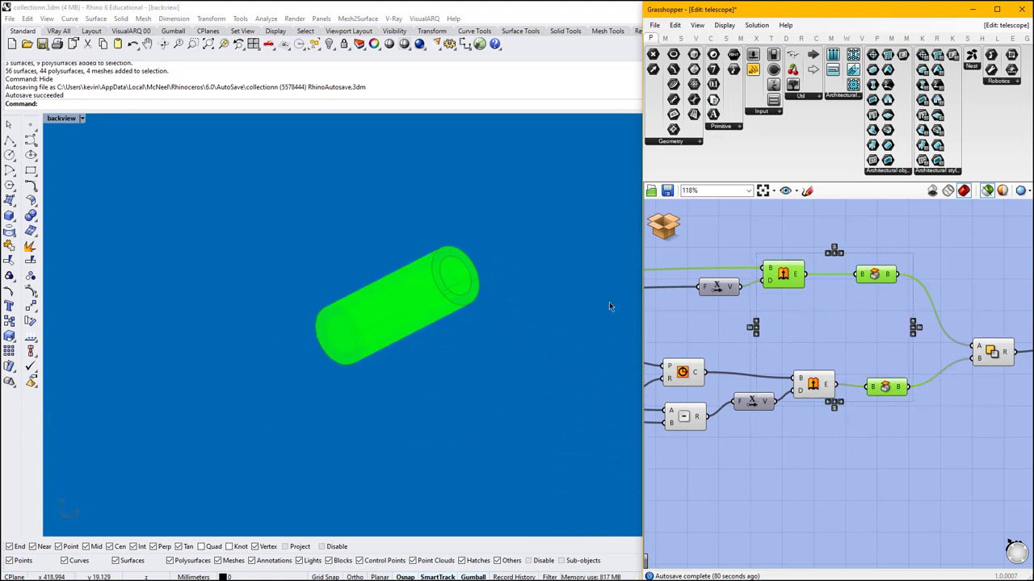
Highlight the Solid Difference component and examine the hollow tube it outputs to geo up close in the viewport.
click(994, 355)
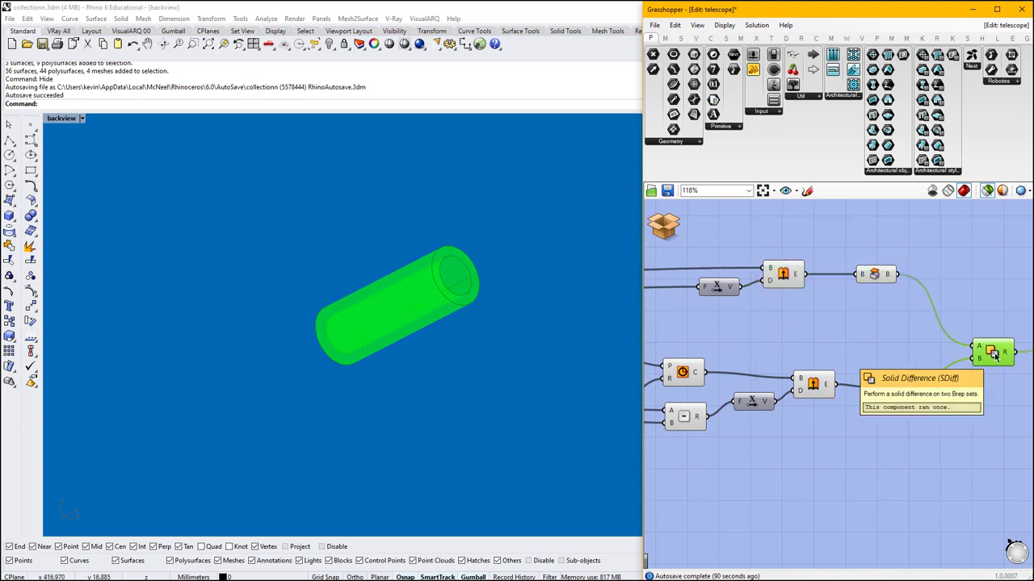
right_drag(995, 355, 808, 346)
scroll(484, 282, up, 4)
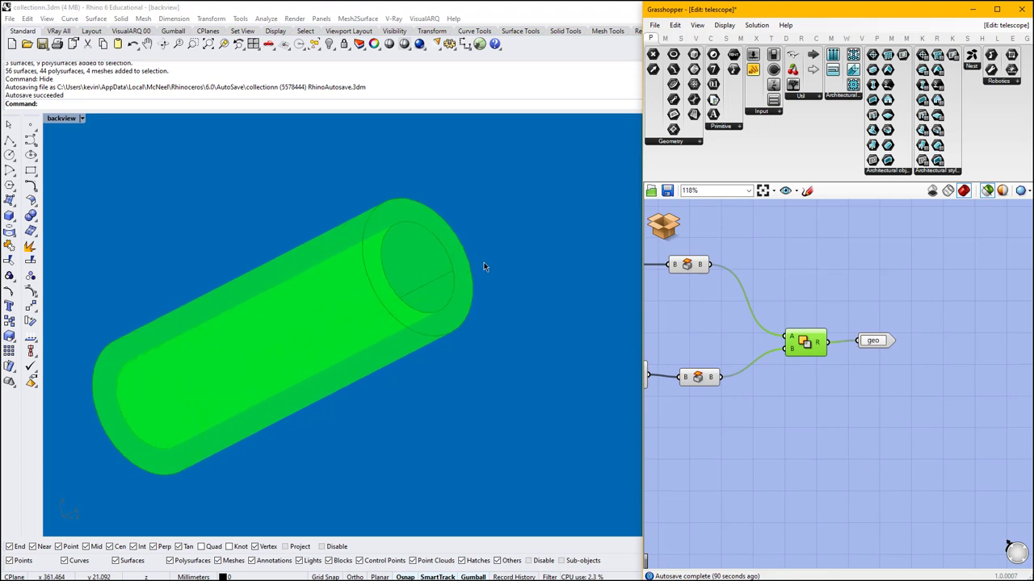
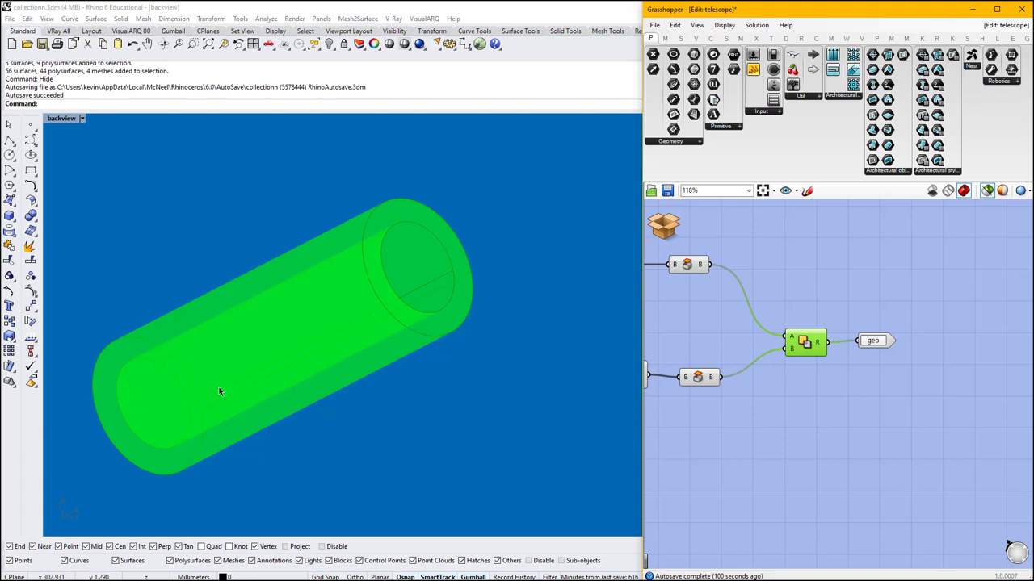
Close the telescope cluster, discard its changes without saving, and return to the parent definition.
click(664, 228)
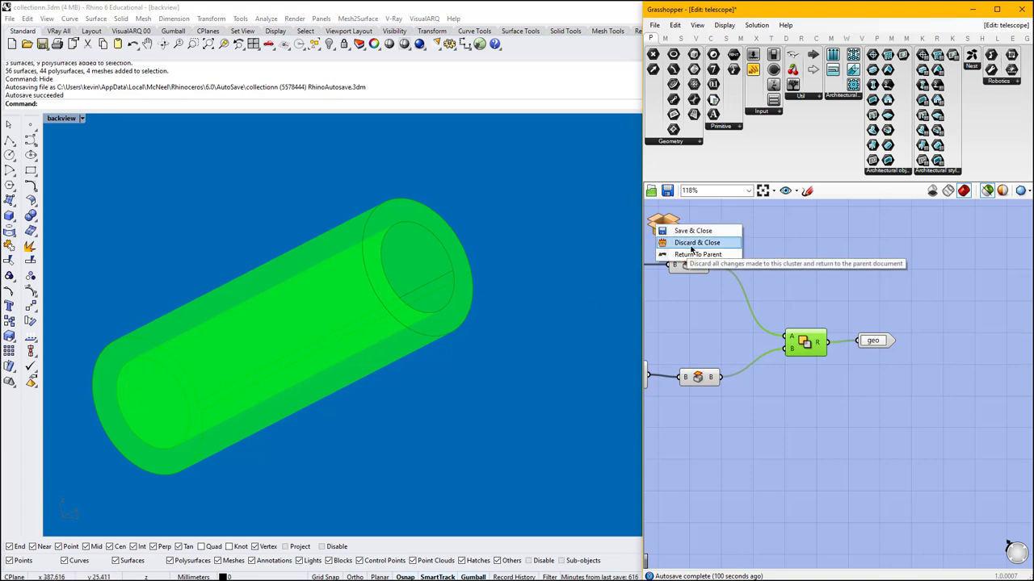
click(697, 243)
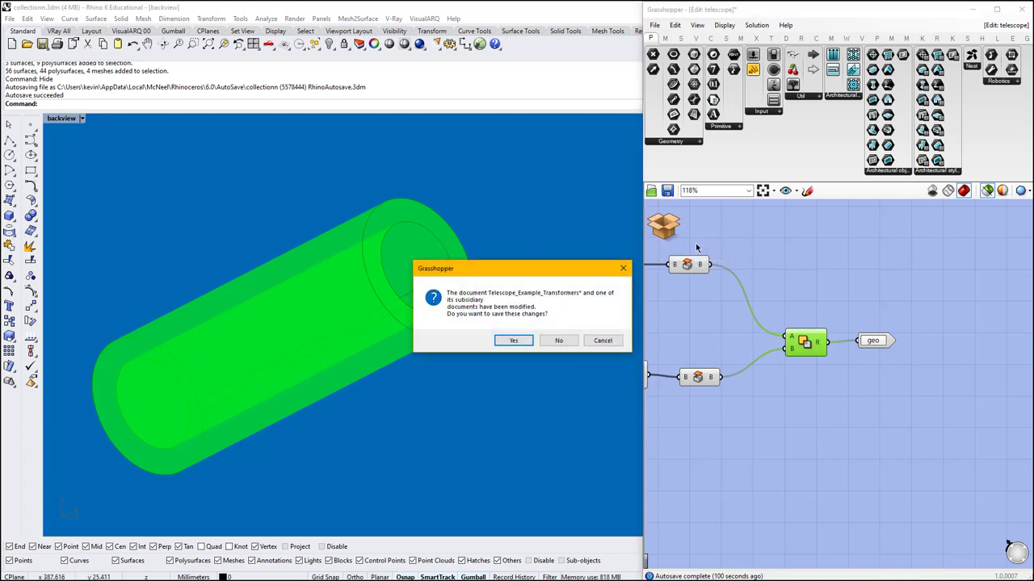
click(560, 341)
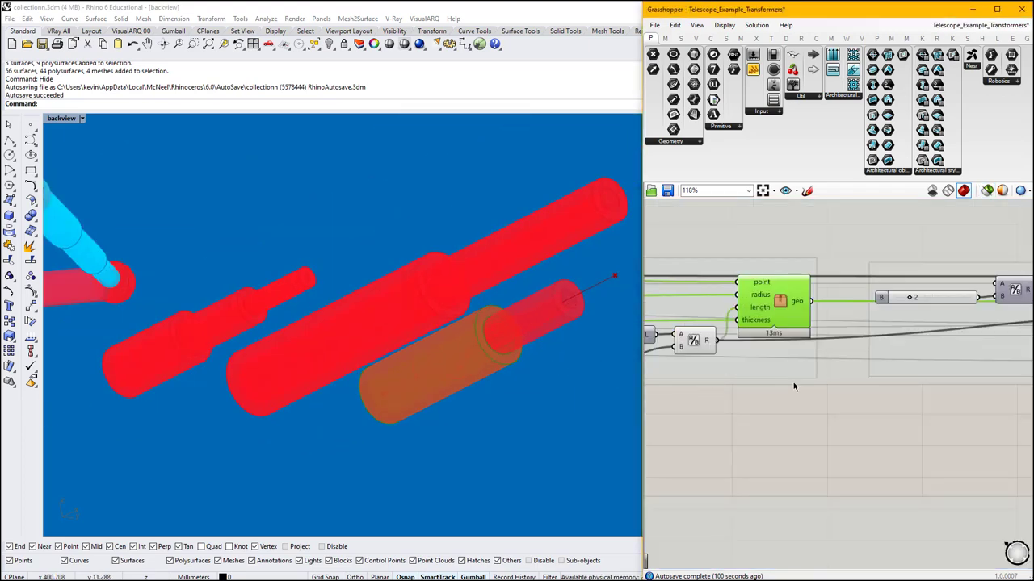
Highlight the Move component labelled telescope part 2 and follow its output to the second telescope cluster.
scroll(793, 382, up, 2)
right_drag(863, 380, 709, 418)
right_drag(954, 304, 877, 292)
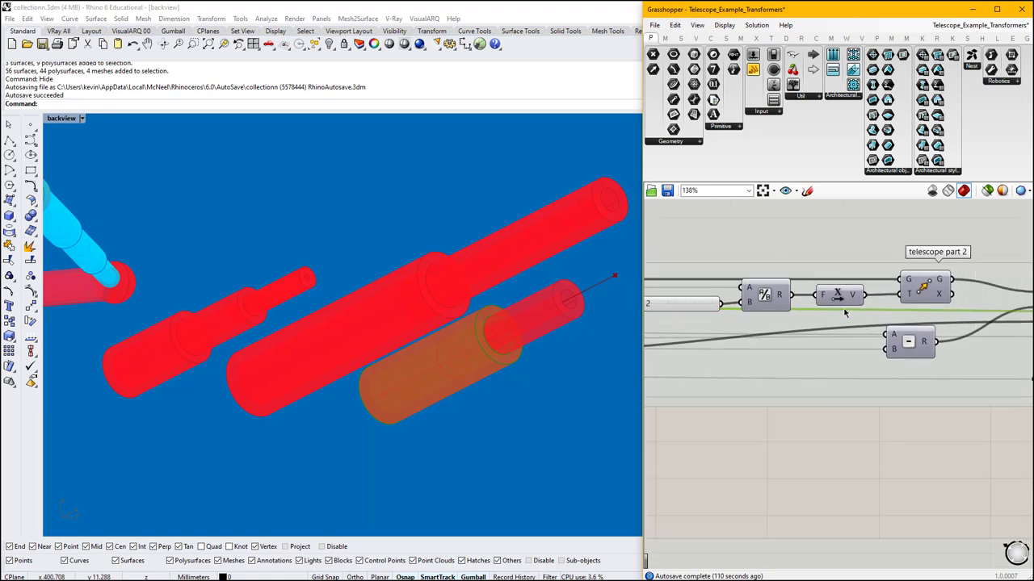
click(921, 287)
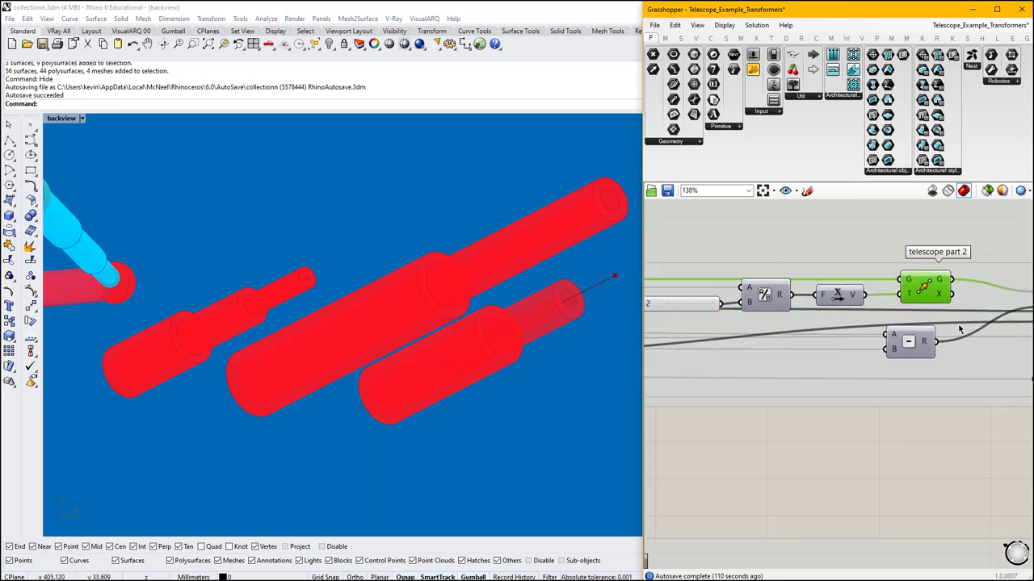
right_drag(959, 329, 859, 329)
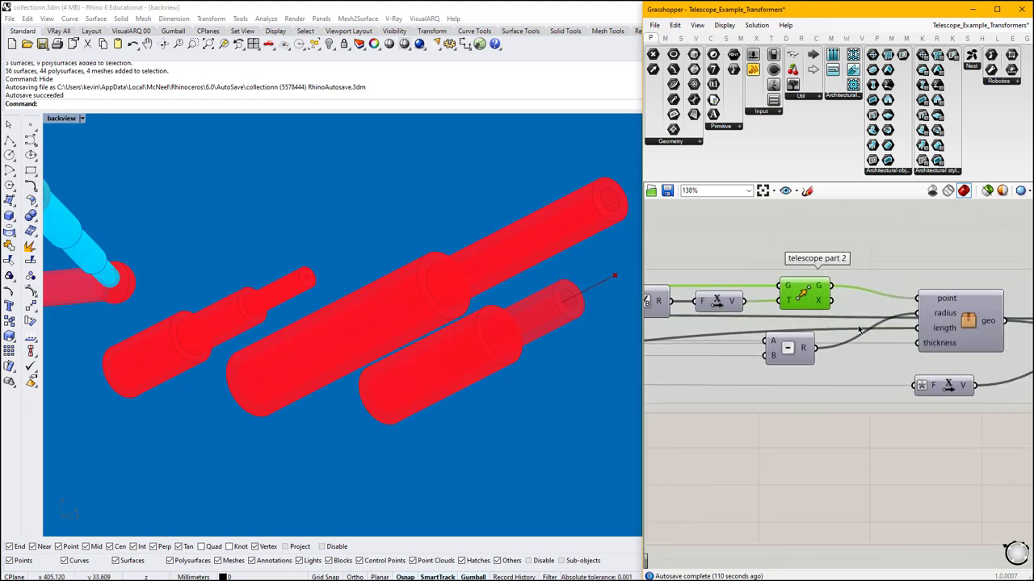
Inspect the second telescope cluster and turn on the preview of the Move component that slides its geometry.
click(972, 323)
right_drag(972, 322, 767, 305)
click(914, 315)
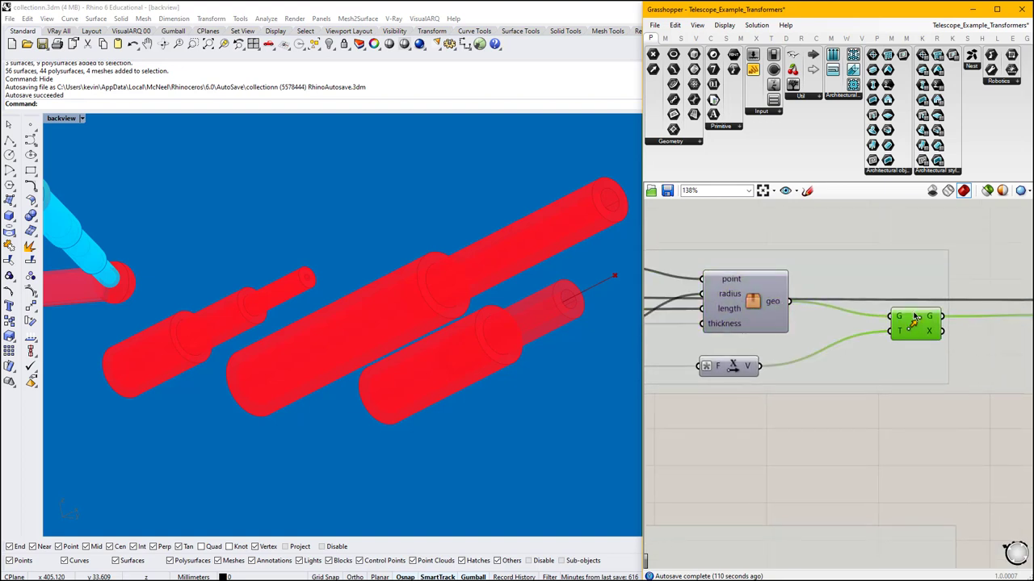
middle_click(918, 317)
click(919, 318)
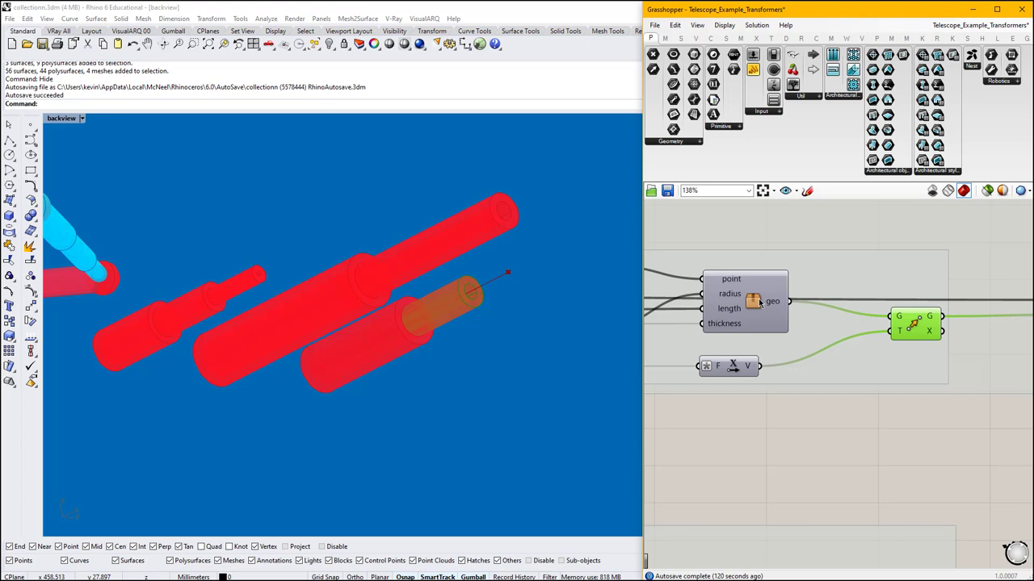
Check the second telescope cluster's contents and highlight the Move component labelled telescope part 1.
mouse_move(757, 303)
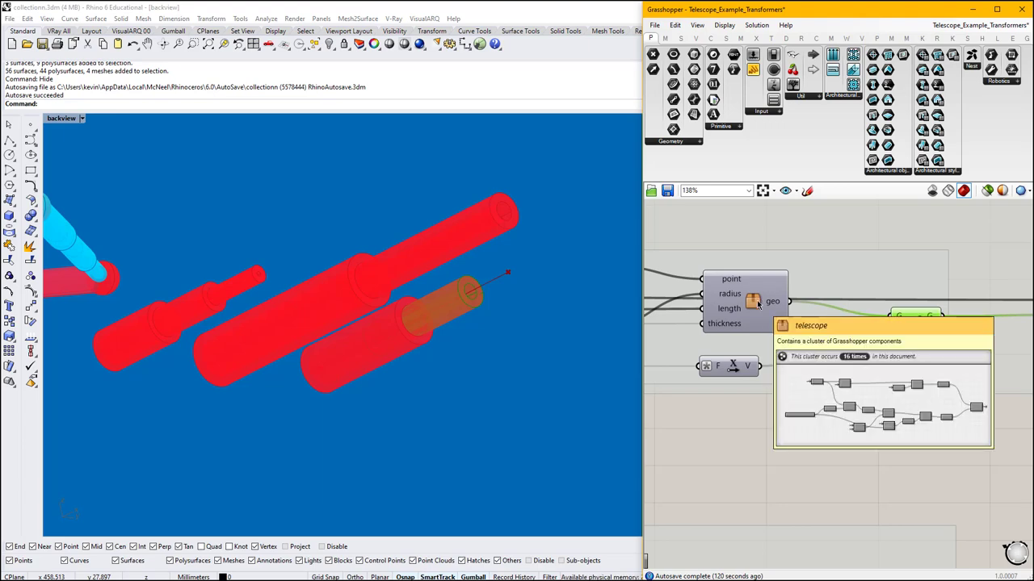
scroll(967, 327, down, 4)
scroll(889, 325, up, 3)
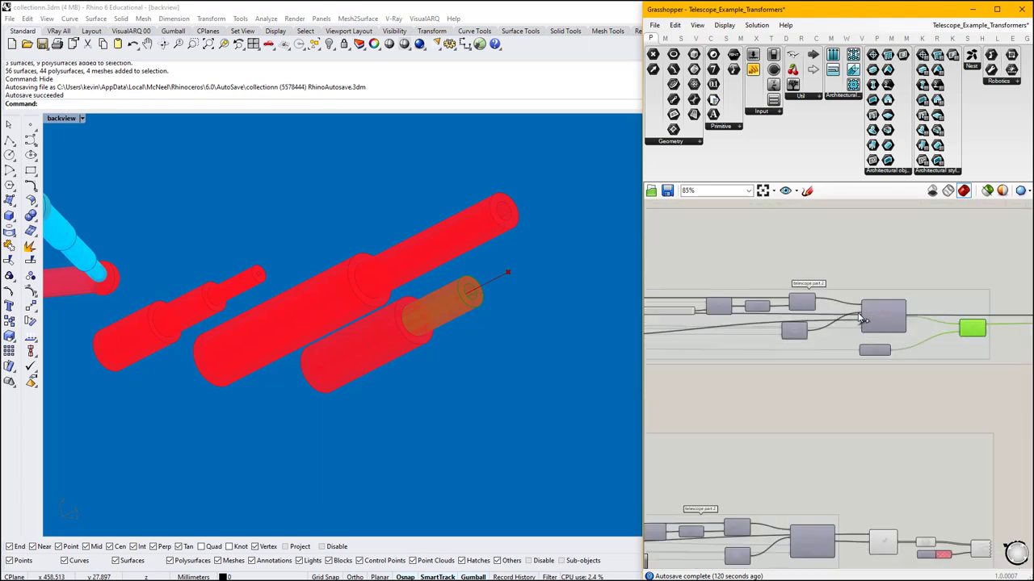
right_drag(877, 339, 1002, 352)
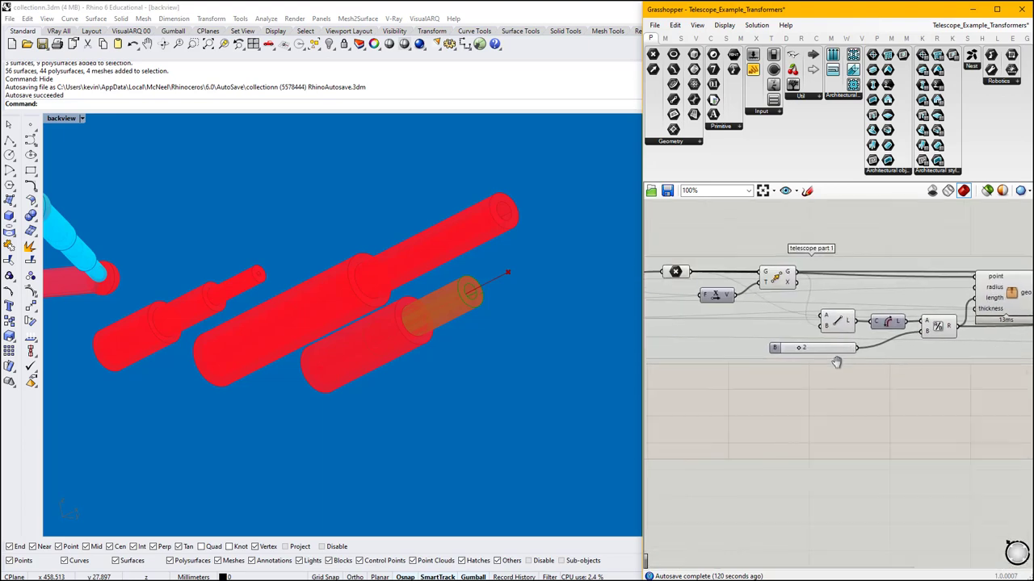
right_drag(837, 363, 904, 383)
click(844, 302)
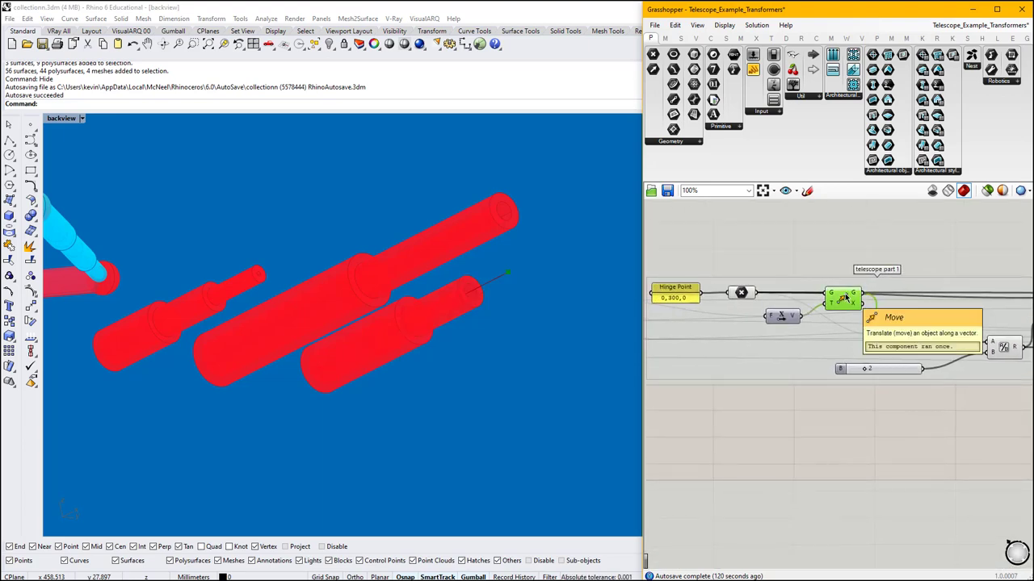
Highlight the Merge component that collects the first telescope's two parts and check its input wires.
scroll(848, 323, down, 5)
scroll(848, 324, up, 5)
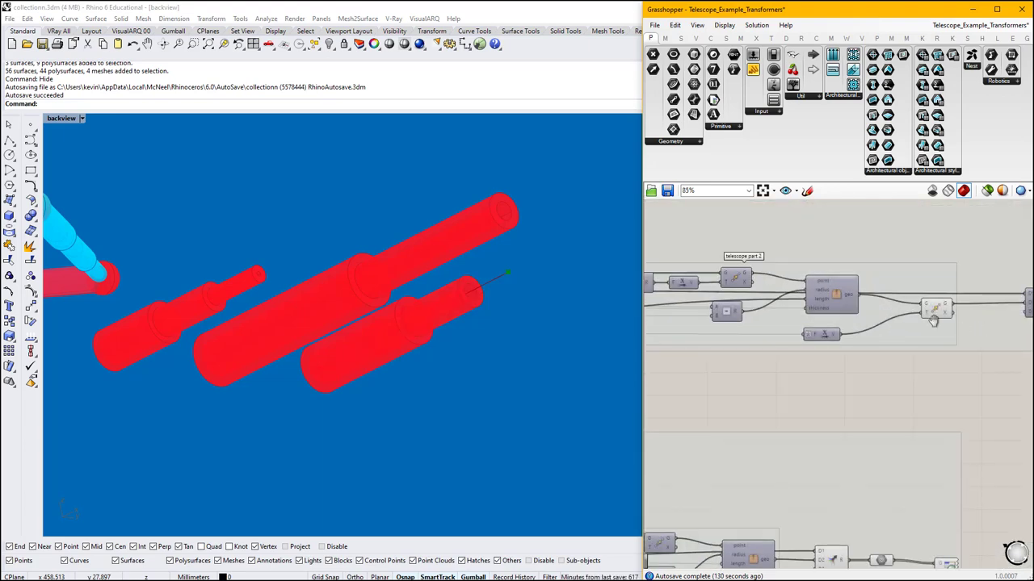
click(859, 301)
middle_click(860, 301)
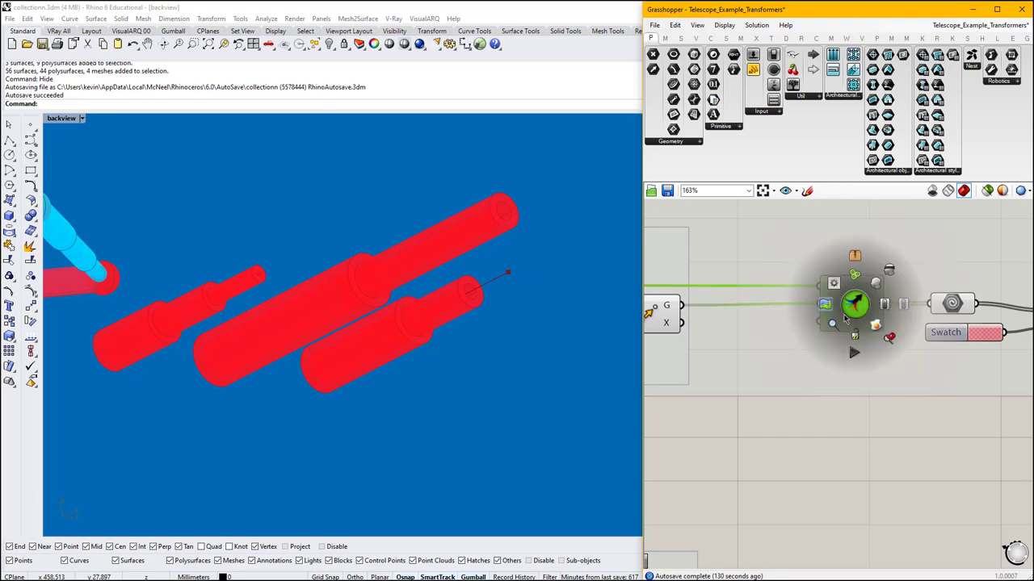
right_drag(712, 355, 880, 376)
scroll(902, 359, down, 3)
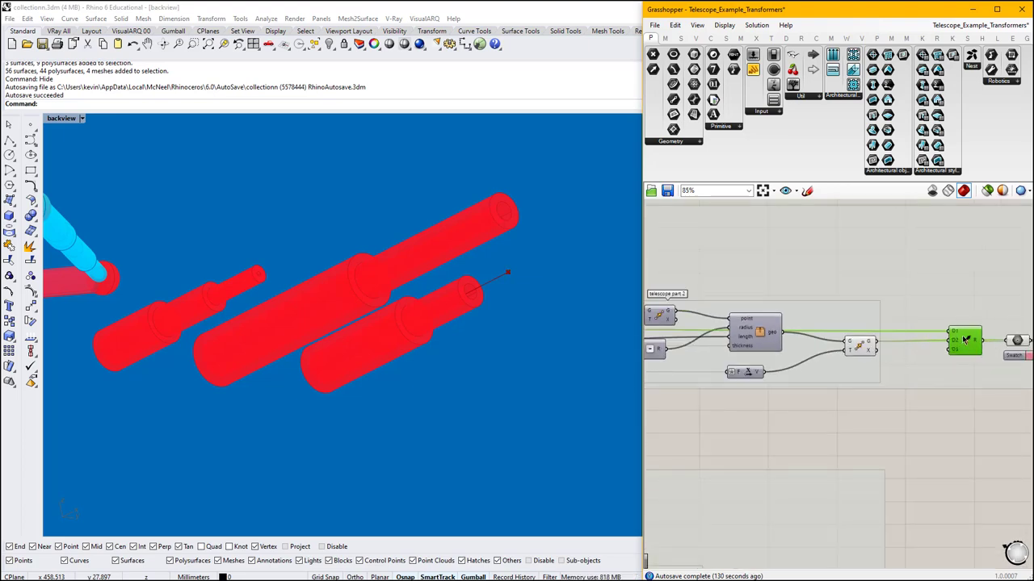
Bring the Merge component beside the first telescope cluster to trace its inputs, and return it beside the final Move component.
scroll(965, 340, down, 3)
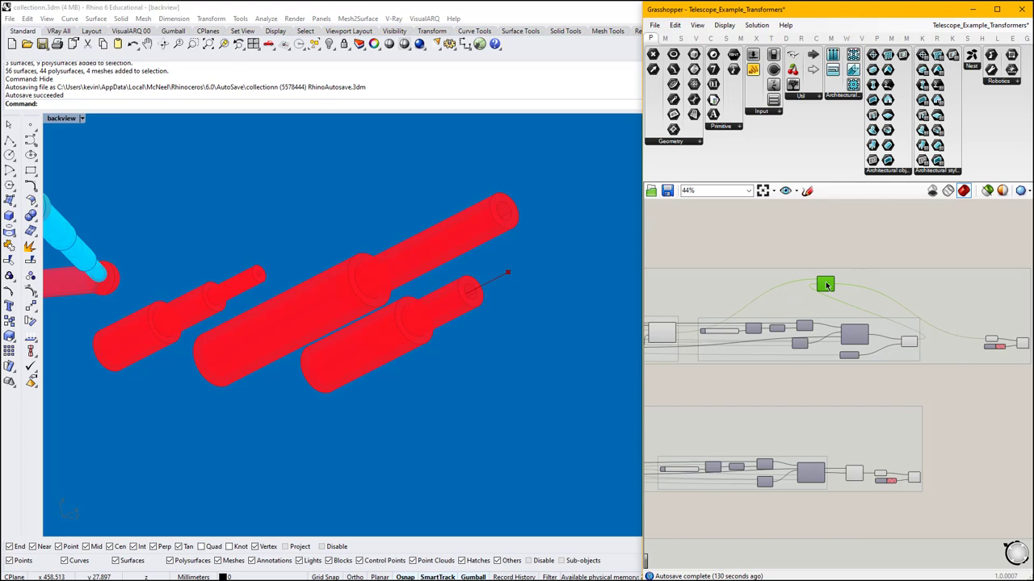
scroll(826, 285, up, 4)
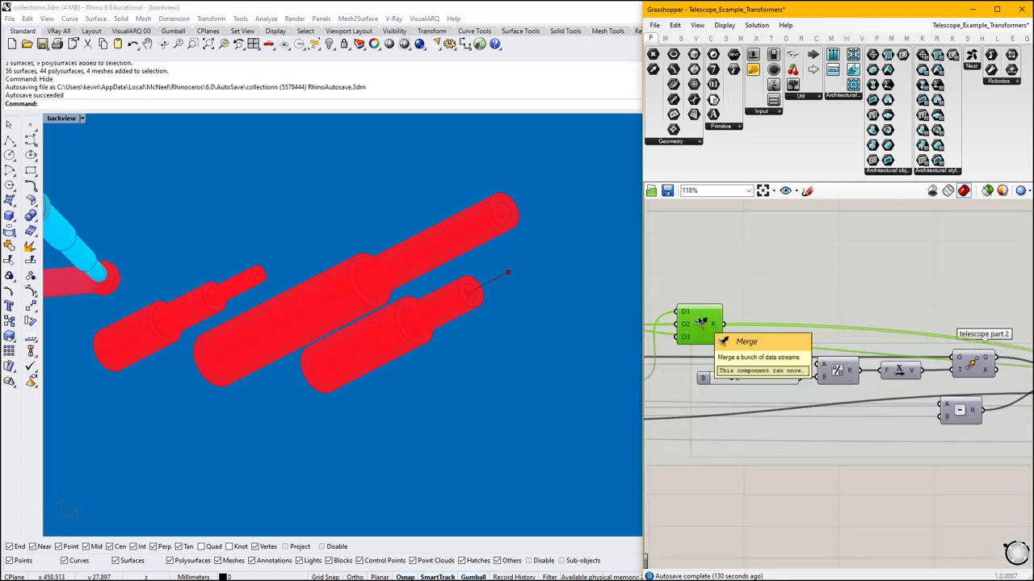
scroll(780, 325, down, 2)
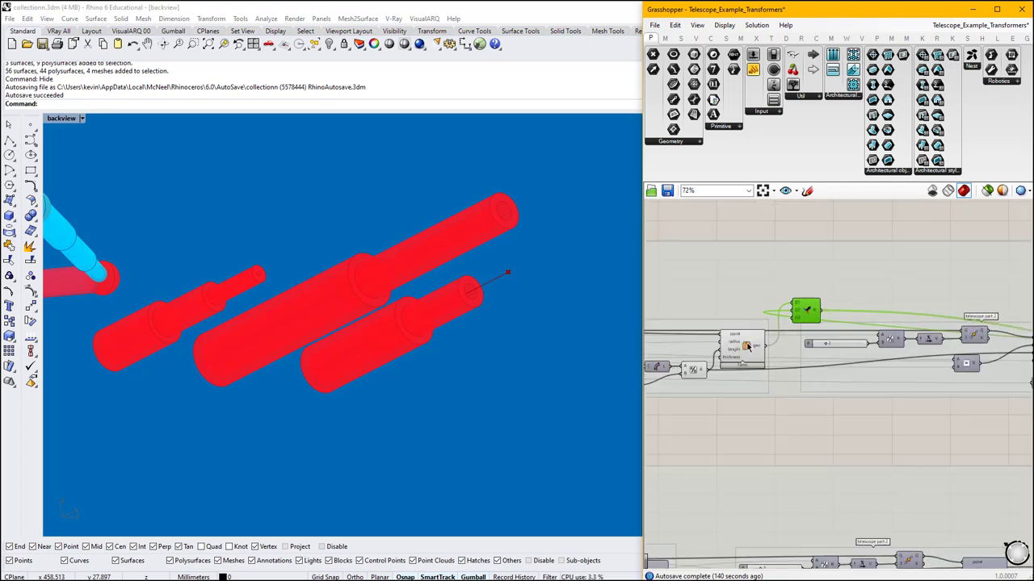
scroll(747, 346, up, 1)
click(747, 347)
drag(809, 313, 995, 326)
scroll(810, 311, down, 4)
scroll(859, 312, up, 4)
scroll(848, 310, down, 2)
scroll(995, 326, up, 5)
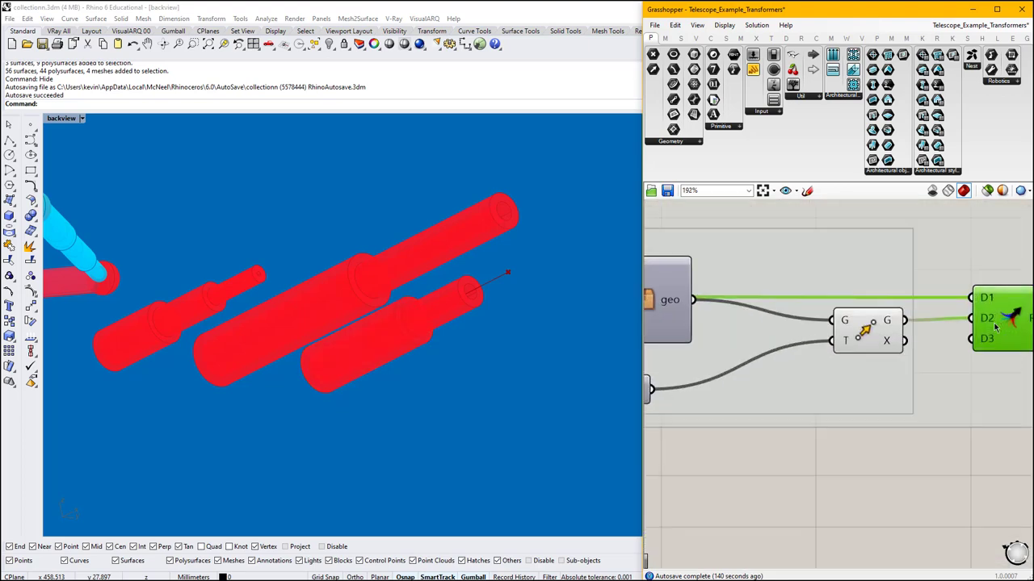
Highlight the final Move, Merge, geometry parameter and Custom Preview components in turn to examine how the coloured telescope is output.
click(885, 330)
right_drag(907, 330, 741, 319)
right_drag(882, 312, 734, 318)
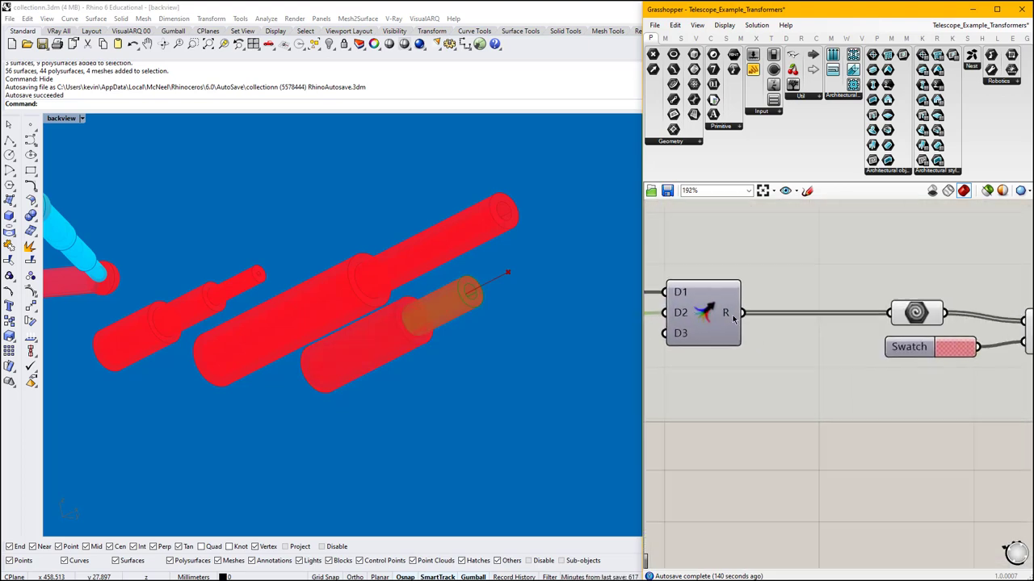
click(716, 313)
right_drag(915, 314, 835, 310)
click(836, 309)
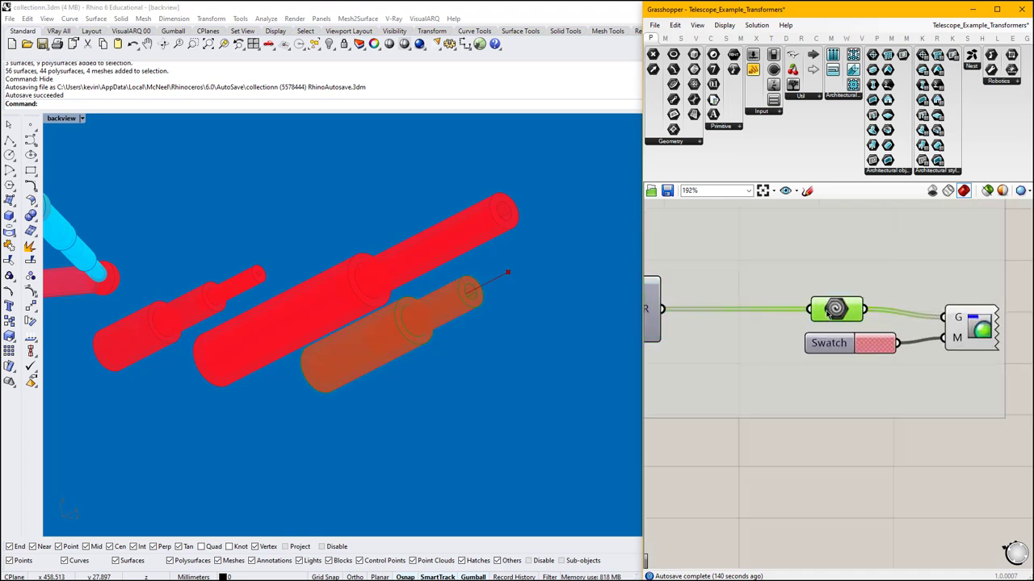
drag(985, 338, 976, 338)
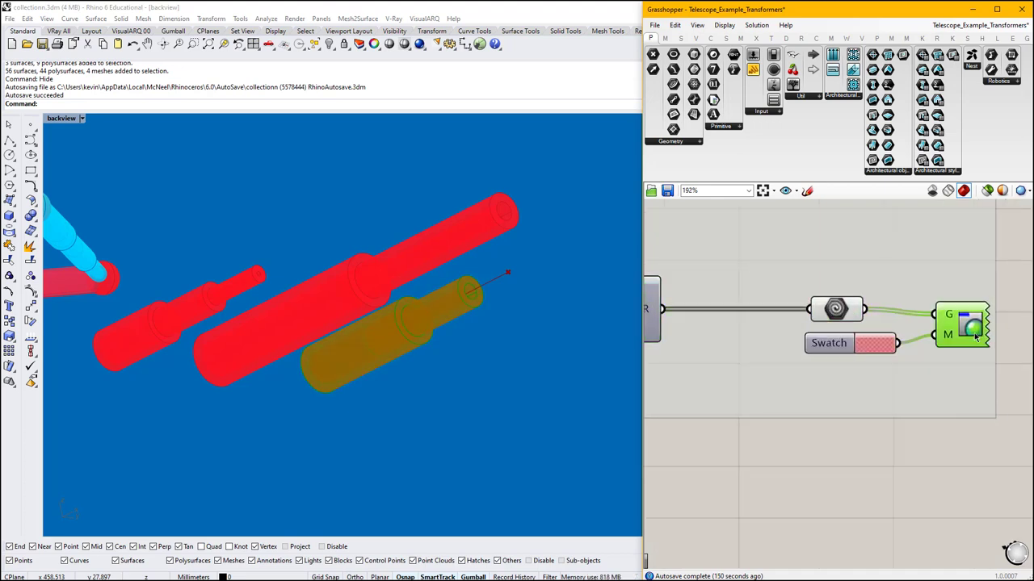
scroll(848, 289, down, 4)
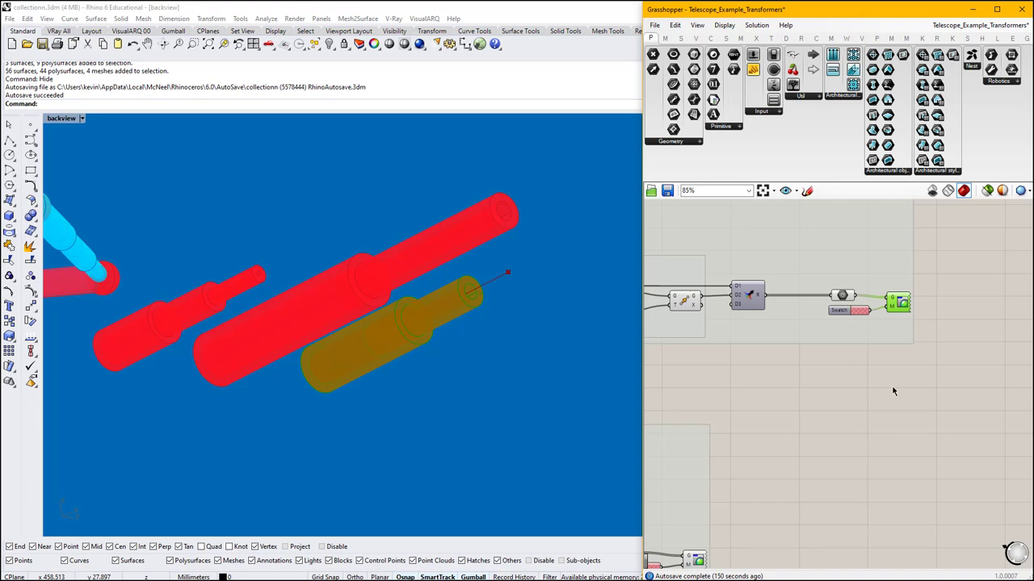
Disable the preview of the components in the first telescope definition.
click(893, 390)
scroll(899, 322, down, 7)
drag(653, 271, 927, 347)
middle_click(898, 330)
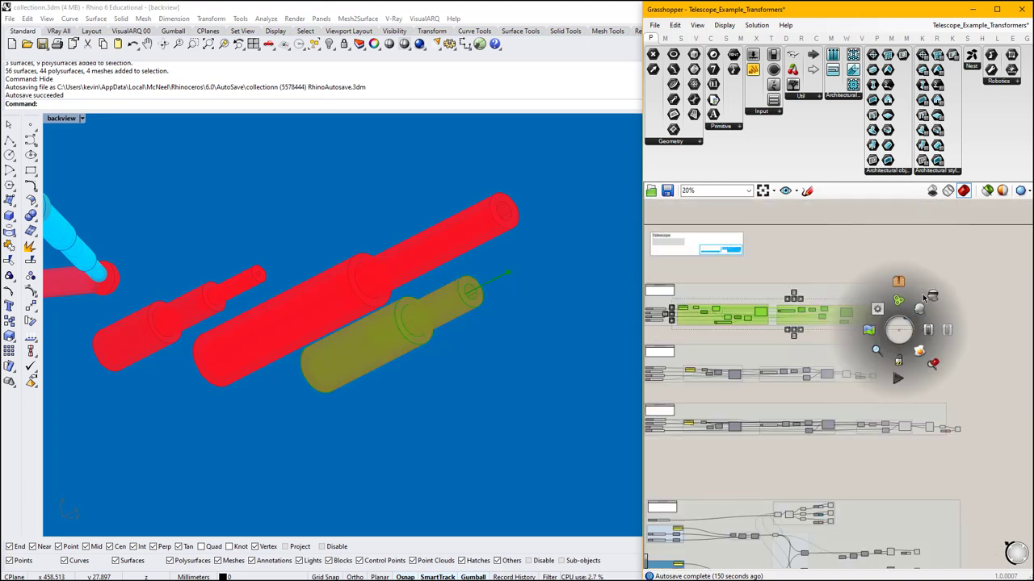
click(924, 298)
click(929, 284)
Enable the preview of the Custom Preview component at the end of the first telescope definition.
scroll(925, 317, up, 2)
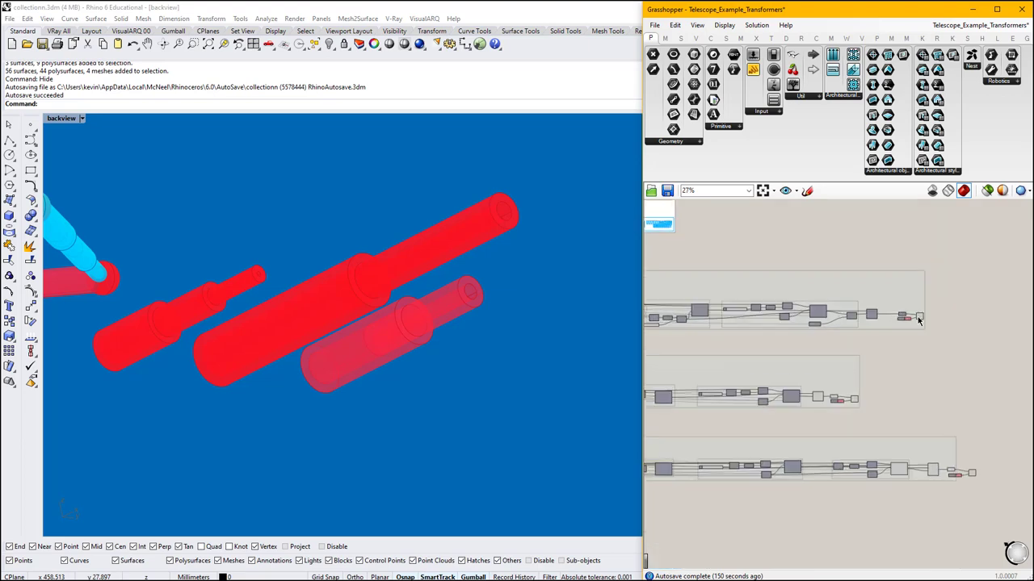
scroll(886, 312, up, 5)
click(923, 318)
middle_click(923, 318)
click(944, 295)
click(932, 266)
click(1012, 333)
Adjust the first telescope's move slider to slide its inner part.
scroll(1011, 332, down, 5)
right_drag(757, 318, 836, 333)
scroll(771, 341, up, 9)
scroll(745, 355, up, 3)
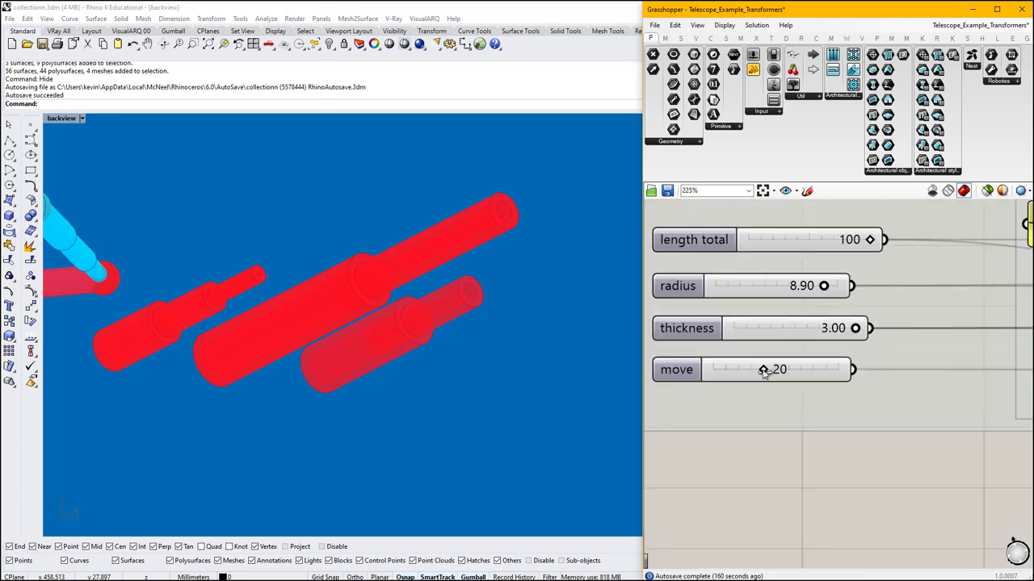
drag(741, 375, 819, 369)
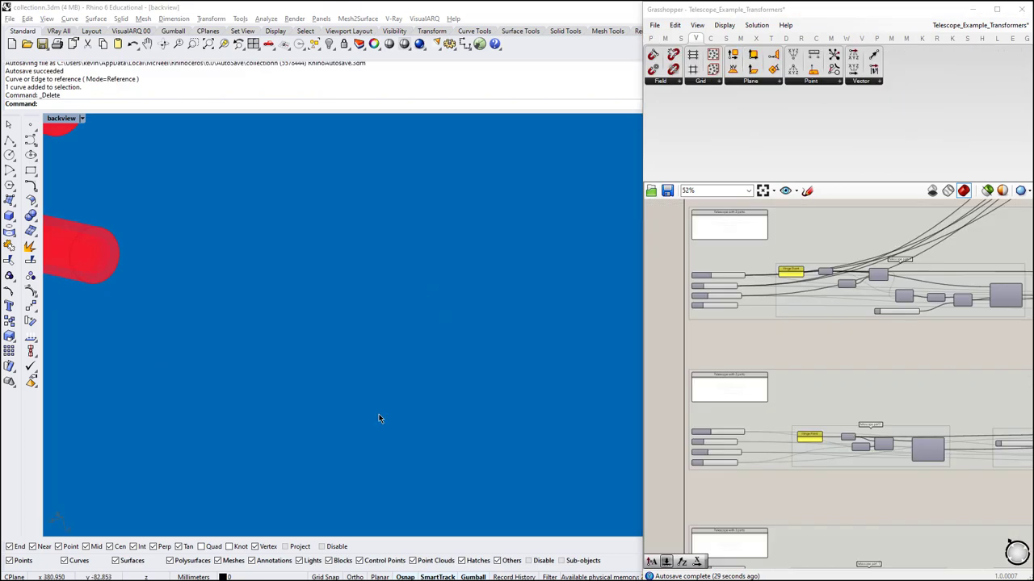
Draw a straight two-point polyline next to the shortest telescope in the backview viewport.
right_drag(248, 292, 287, 369)
scroll(290, 374, up, 6)
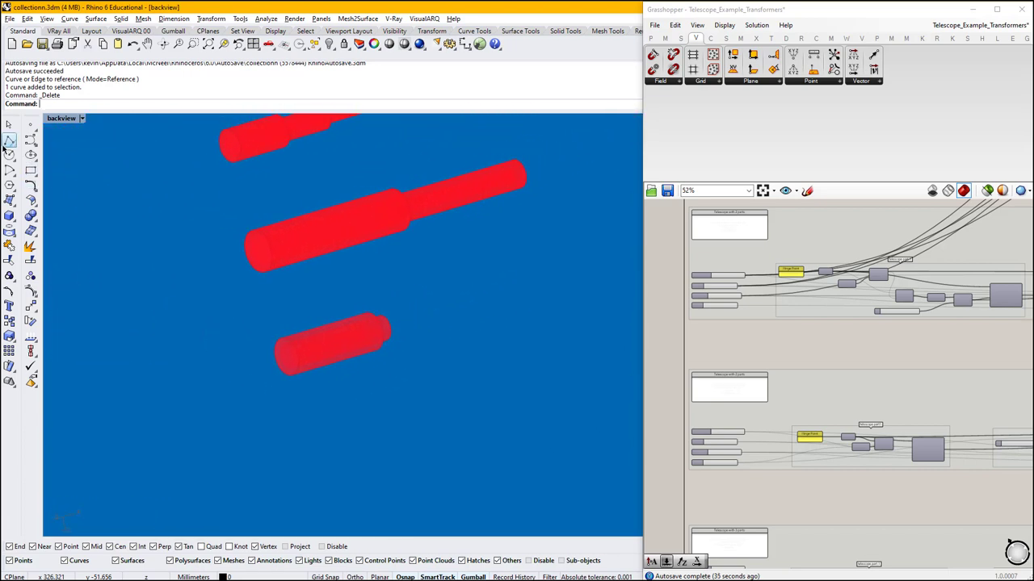
click(9, 141)
click(287, 419)
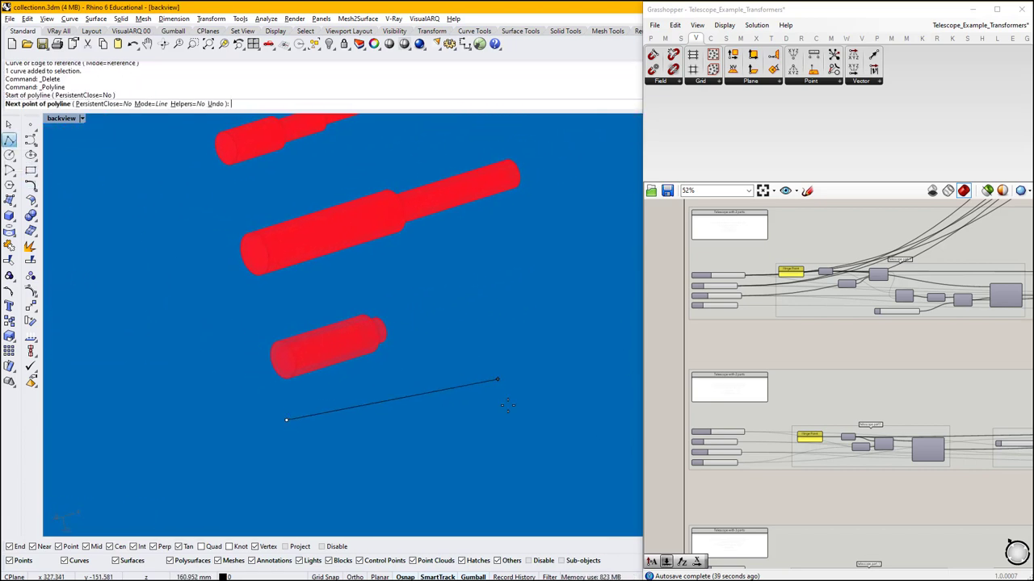
click(515, 383)
key(Return)
Locate and select the components above the first telescope definition that are wired to its sliders.
right_drag(448, 395, 361, 361)
right_drag(878, 238, 819, 325)
scroll(819, 325, up, 1)
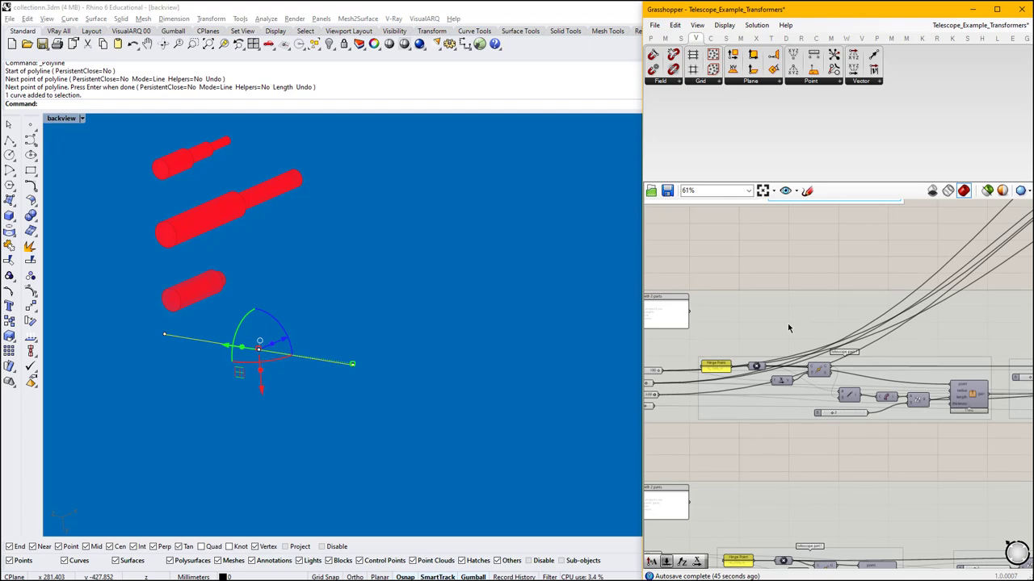
right_drag(855, 273, 764, 340)
scroll(764, 342, down, 5)
right_drag(863, 298, 750, 324)
scroll(824, 262, up, 5)
scroll(830, 258, up, 4)
scroll(767, 277, down, 10)
drag(748, 239, 955, 334)
Open the telescope cluster that follows telescope part 1 for editing.
right_drag(818, 316, 840, 311)
scroll(856, 379, up, 8)
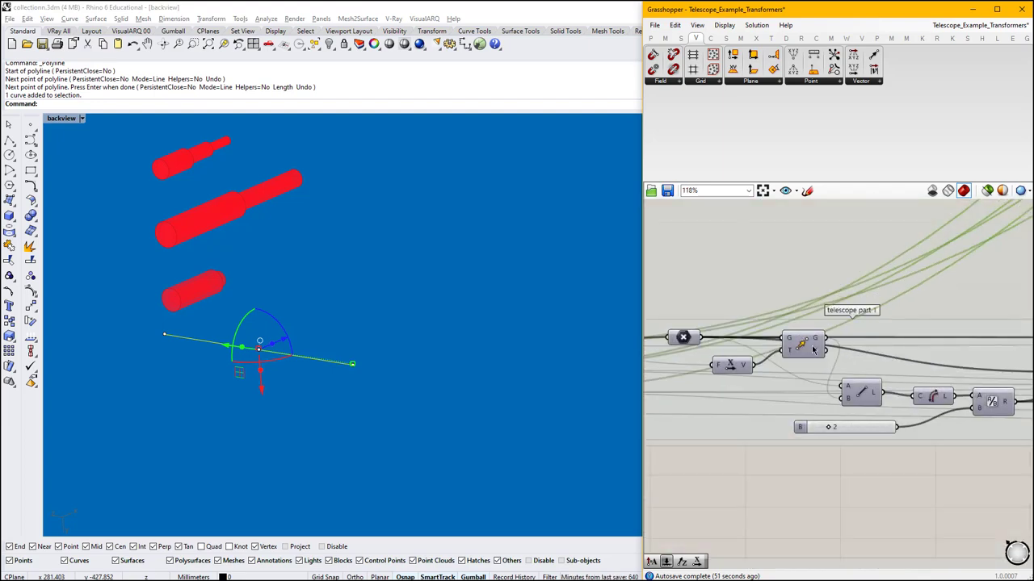
double_click(923, 376)
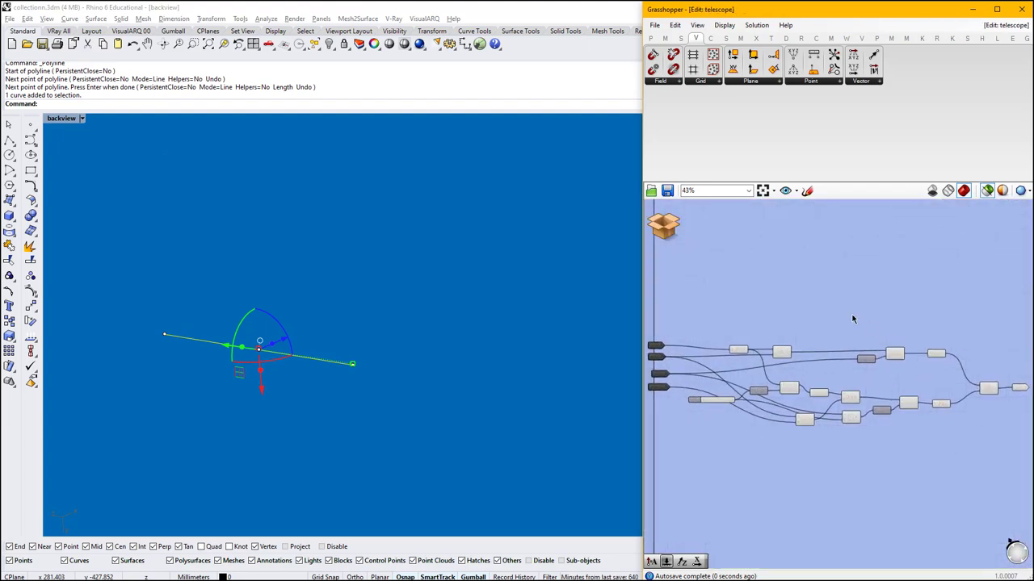
Exit the telescope cluster editor without saving changes and return to the main definition.
click(699, 258)
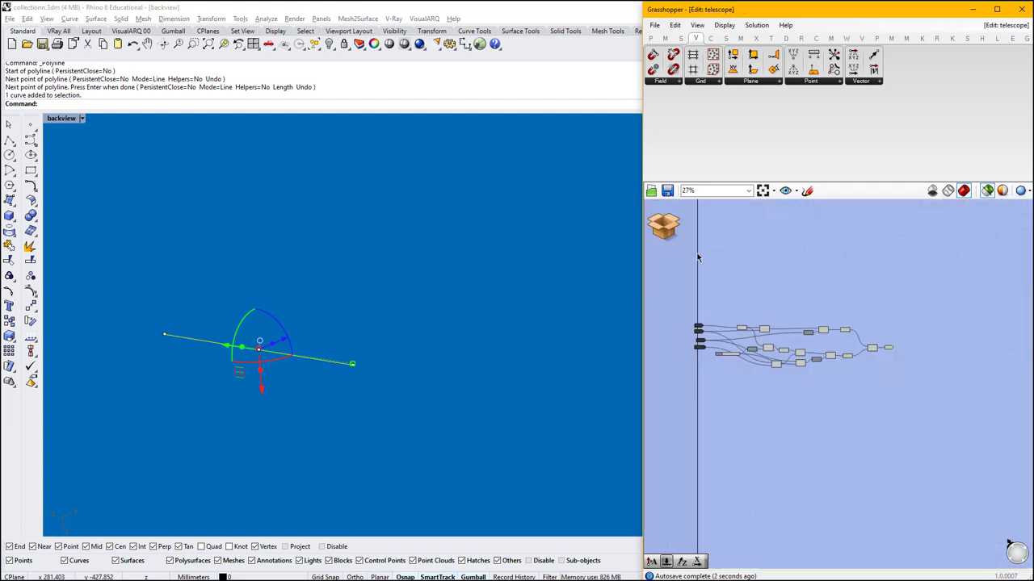
click(659, 234)
click(691, 248)
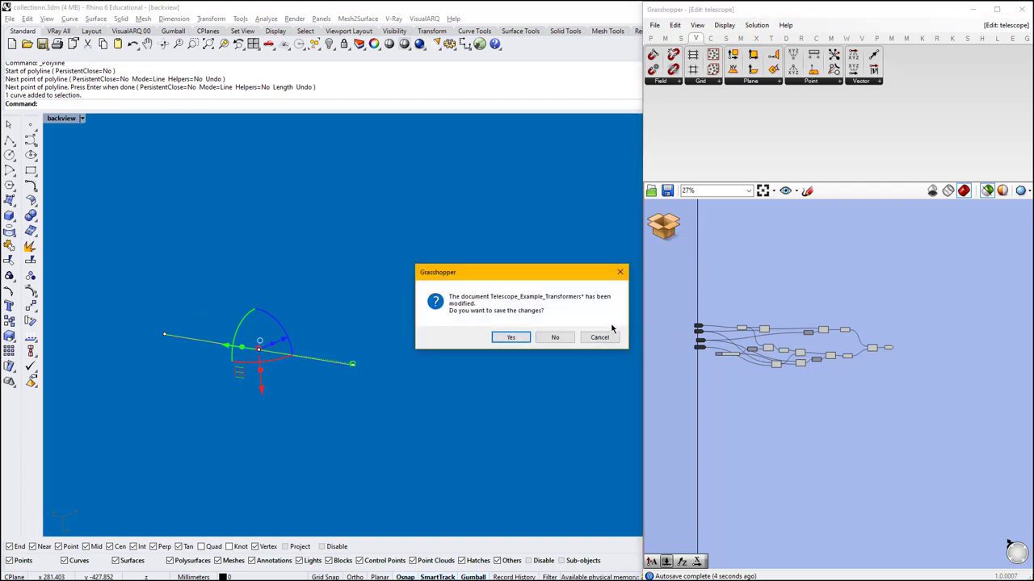
click(555, 338)
scroll(872, 406, up, 3)
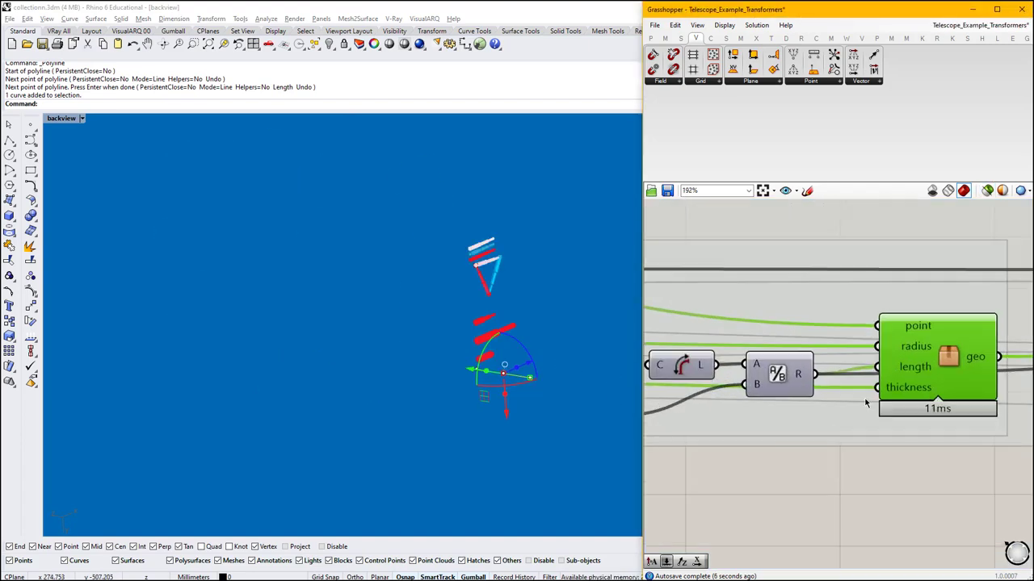
Assign the polyline drawn in Rhino to the Curve parameter that starts the unclustered telescope definition.
scroll(781, 436, down, 10)
right_drag(856, 361, 791, 385)
scroll(791, 385, up, 10)
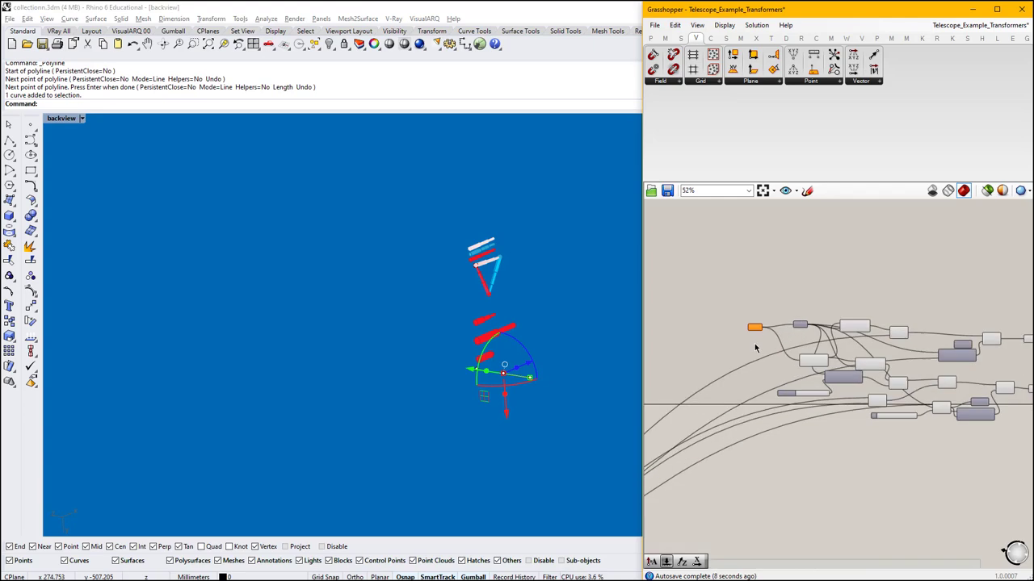
scroll(525, 358, down, 5)
scroll(540, 376, up, 8)
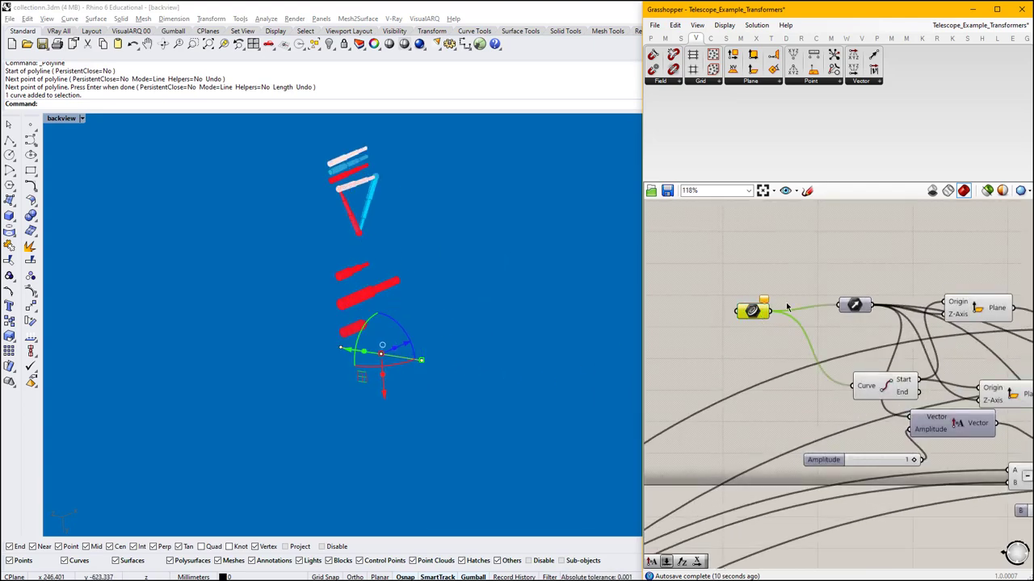
right_click(757, 313)
click(808, 478)
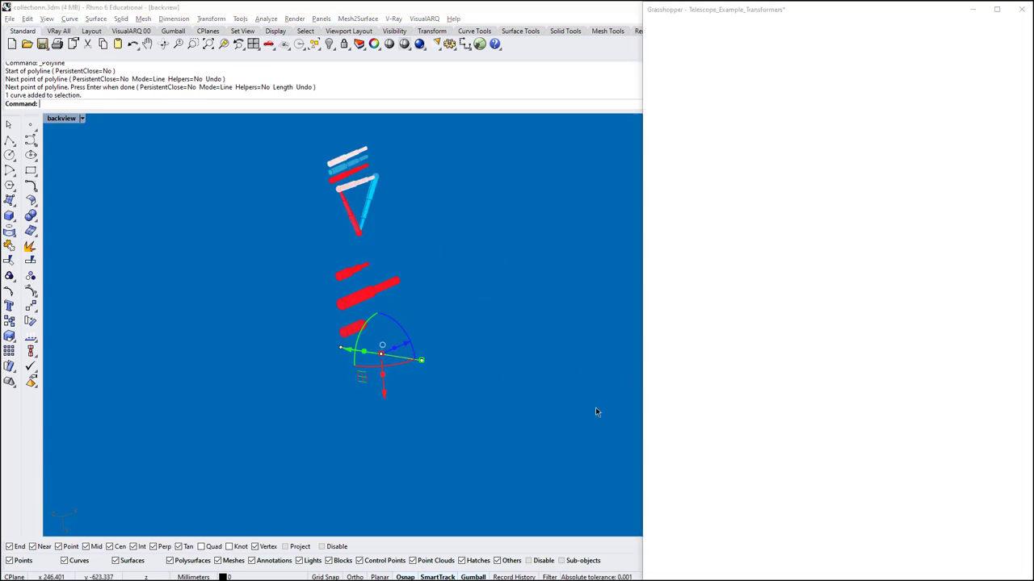
click(407, 357)
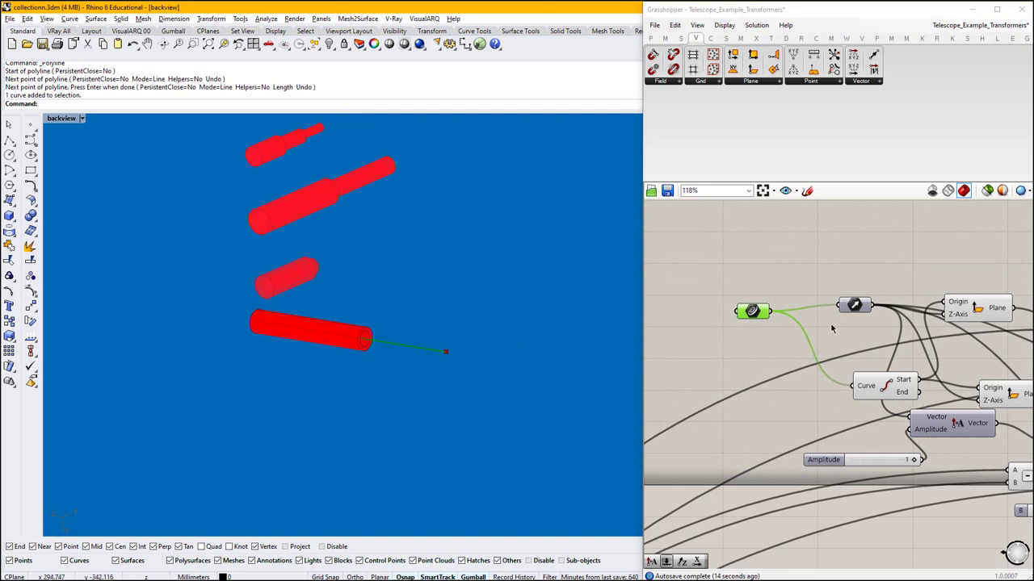
Spread out the Curve parameter, Vector parameter and first Plane Normal component so their wires are easier to follow.
drag(750, 317, 688, 293)
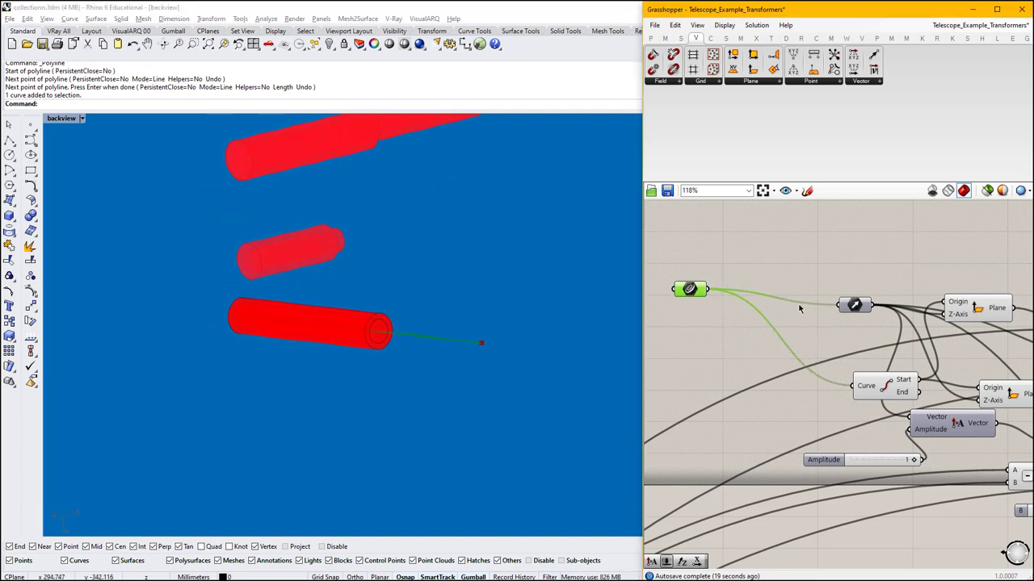
drag(860, 309, 820, 294)
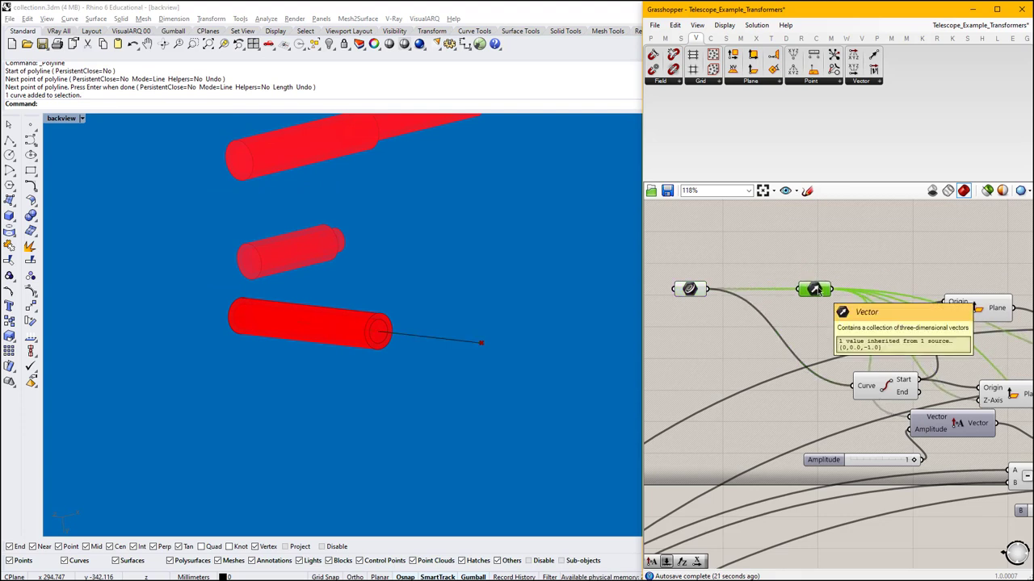
drag(696, 295, 701, 294)
right_drag(883, 302, 845, 332)
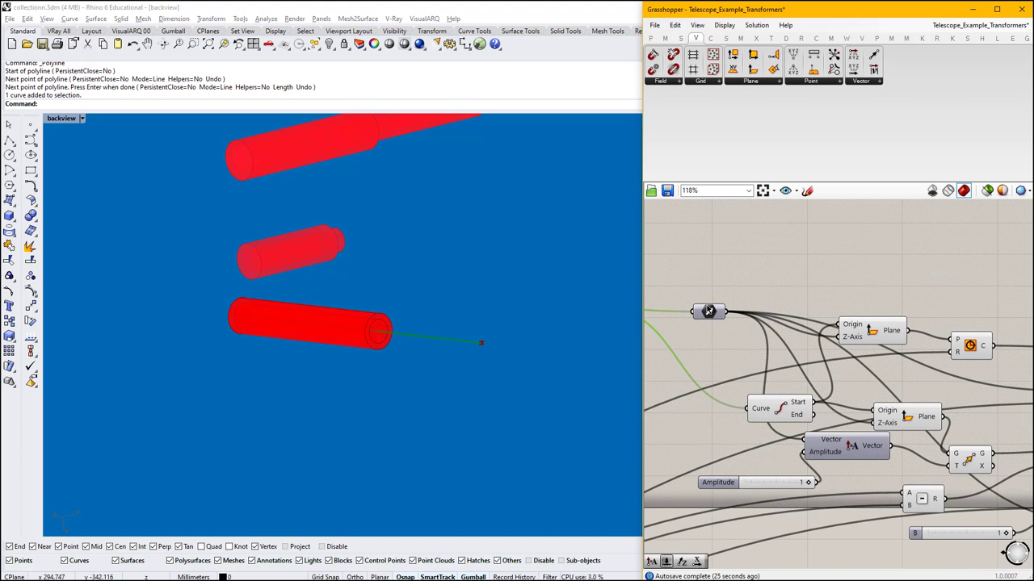
click(708, 312)
drag(894, 339, 873, 270)
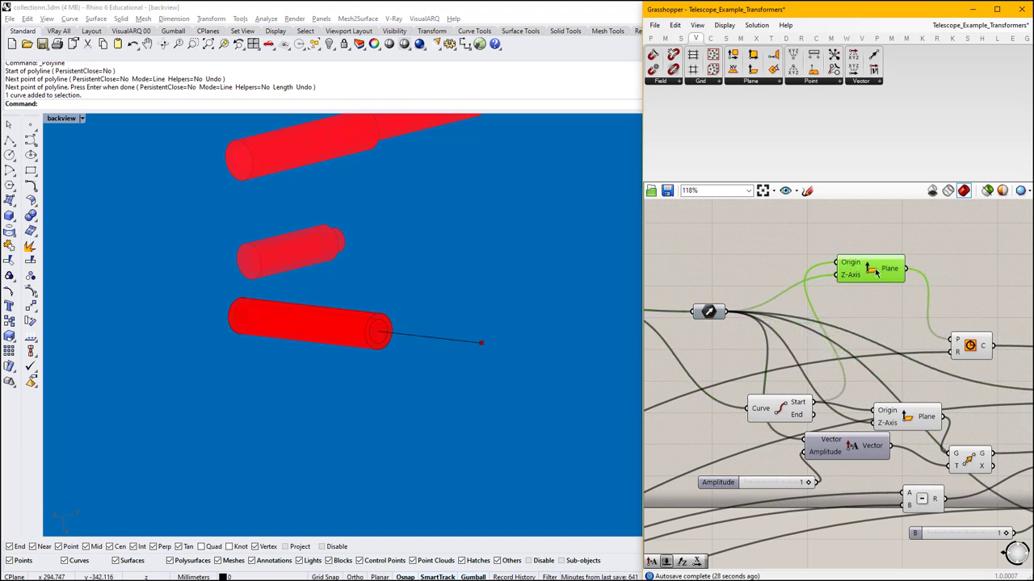
Add the Bifocals component to the empty canvas area so every component is labelled with its name.
scroll(870, 275, down, 5)
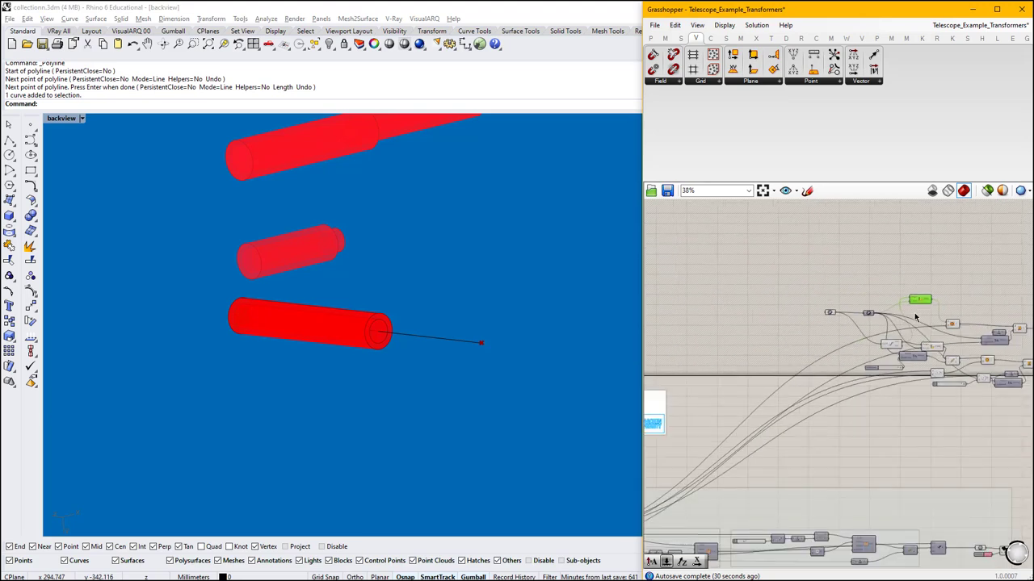
double_click(756, 273)
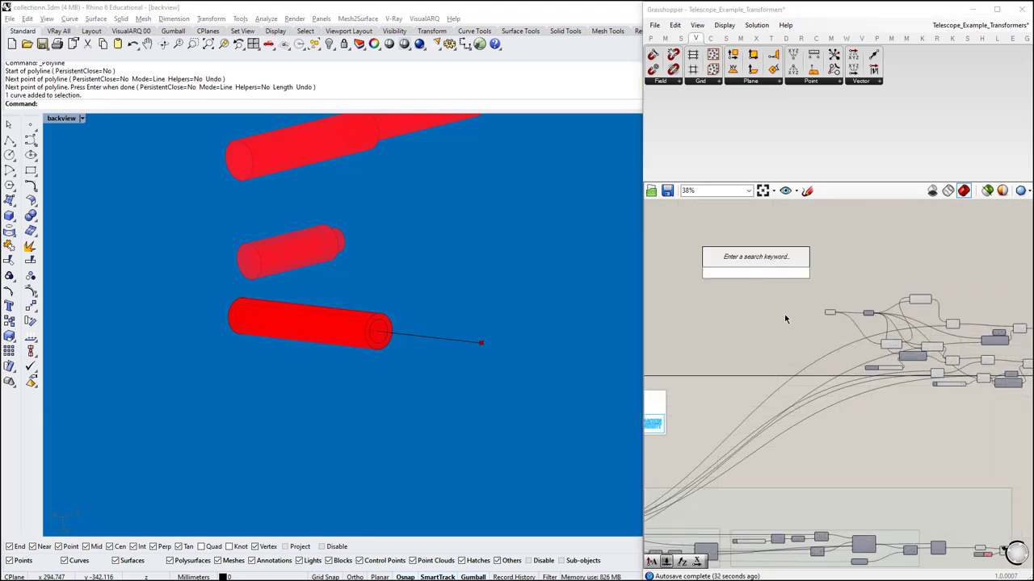
text(bifo)
key(Return)
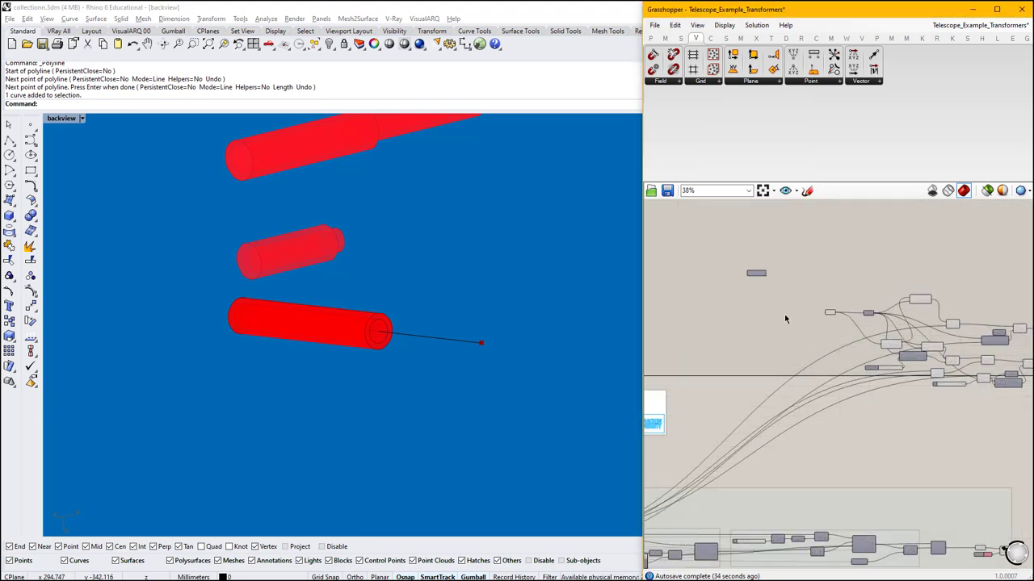
scroll(868, 314, up, 9)
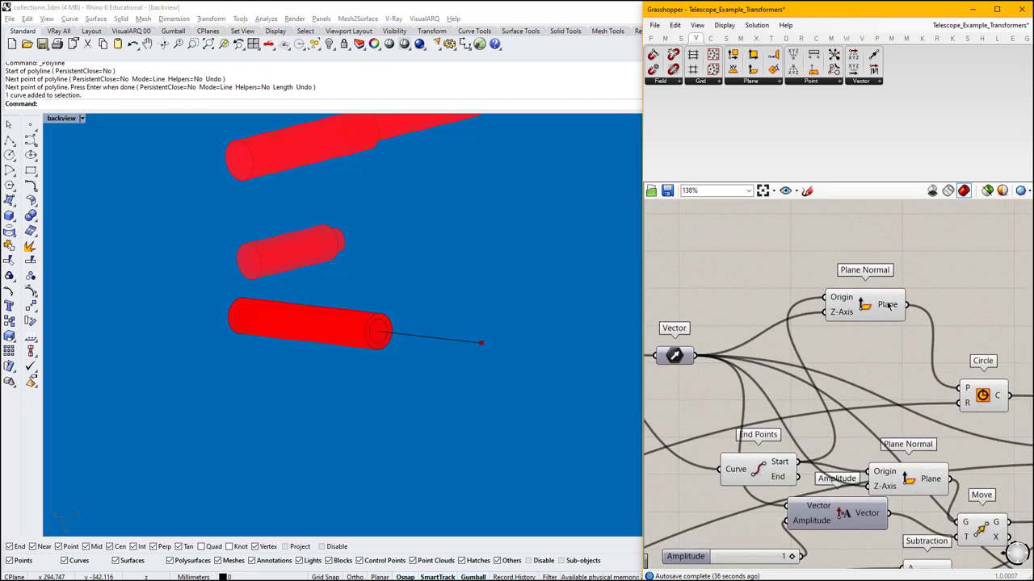
scroll(882, 321, down, 6)
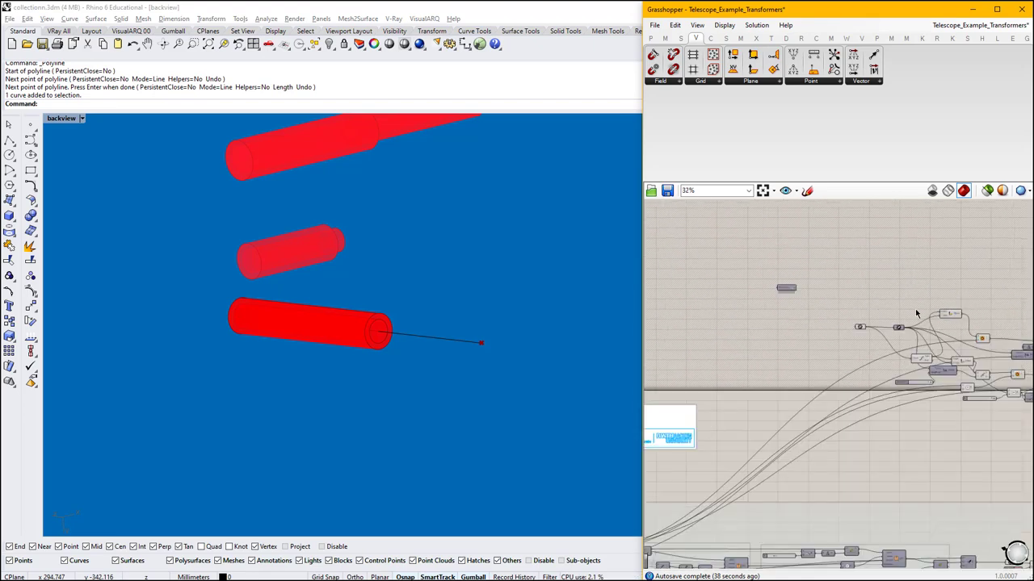
Reposition the upper Plane Normal component slightly and trace its wires from Vector and End Points through to Circle.
drag(861, 288, 763, 341)
right_drag(854, 312, 734, 290)
scroll(694, 294, down, 3)
scroll(837, 315, up, 4)
scroll(819, 319, up, 3)
right_drag(891, 315, 978, 360)
scroll(915, 334, down, 1)
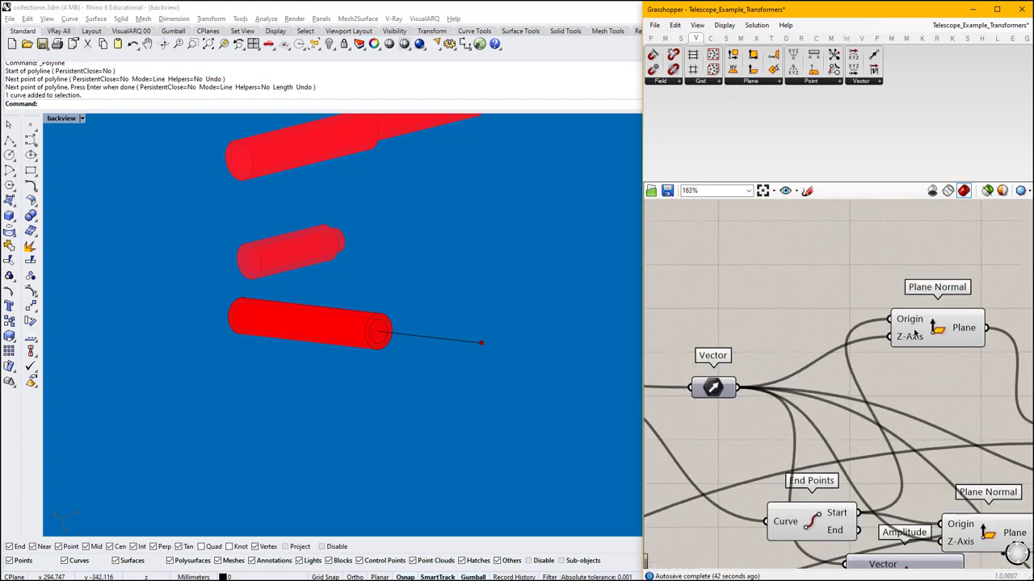
drag(919, 344, 935, 347)
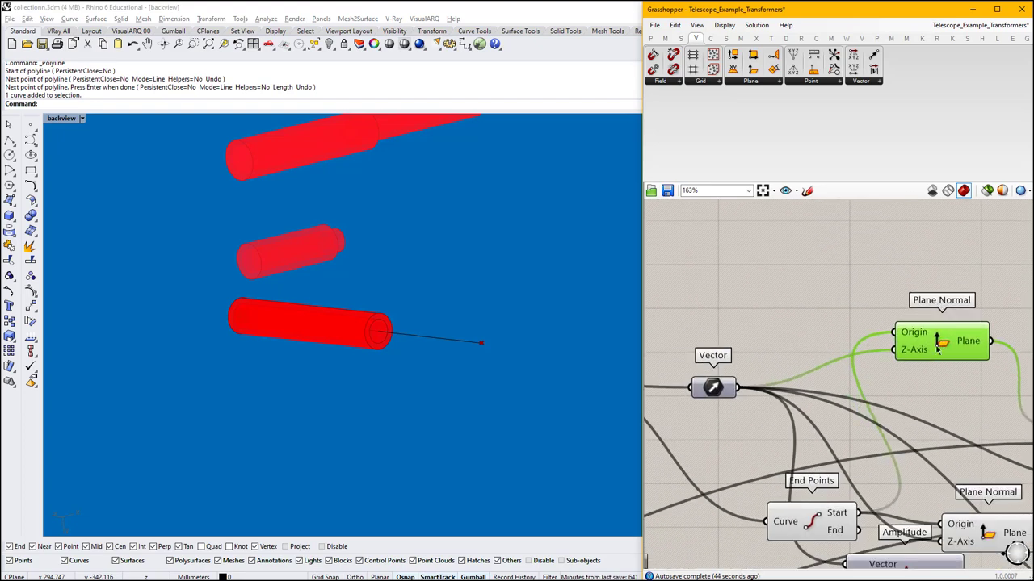
right_drag(953, 419, 901, 324)
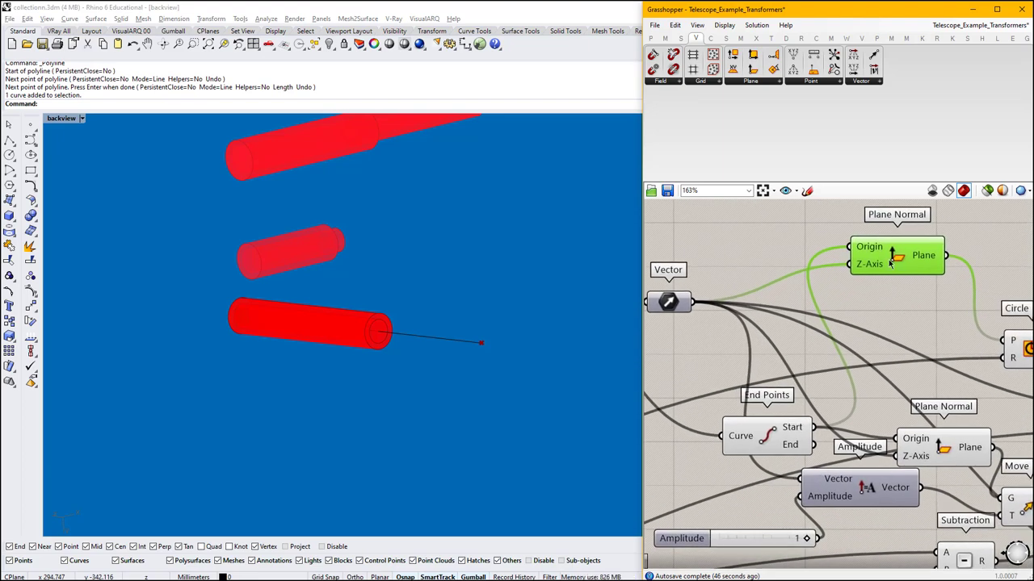
right_drag(892, 262, 820, 297)
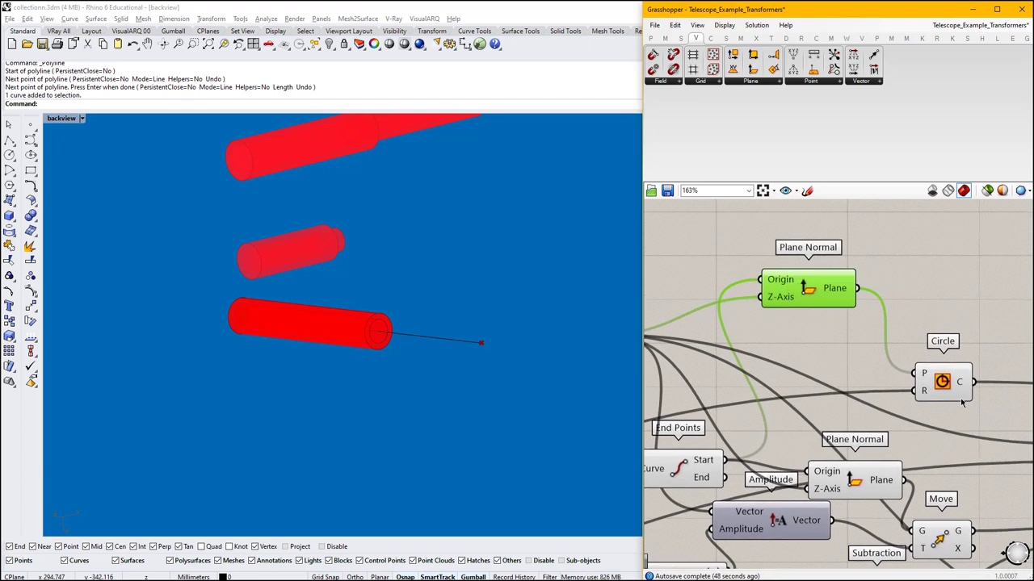
Select the upper Circle component to check its preview on the tube, and move it up beside Plane Normal.
click(944, 383)
scroll(298, 352, up, 6)
scroll(234, 257, down, 4)
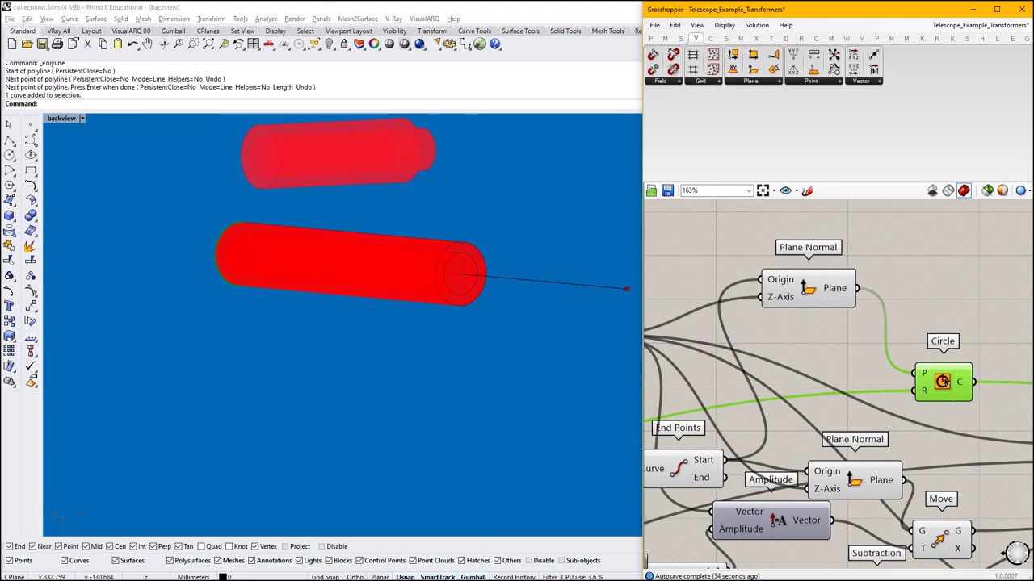
drag(943, 382, 979, 312)
Set the radius slider of the two-part telescope to 9.07.
scroll(973, 317, down, 5)
scroll(964, 326, down, 3)
scroll(754, 449, up, 9)
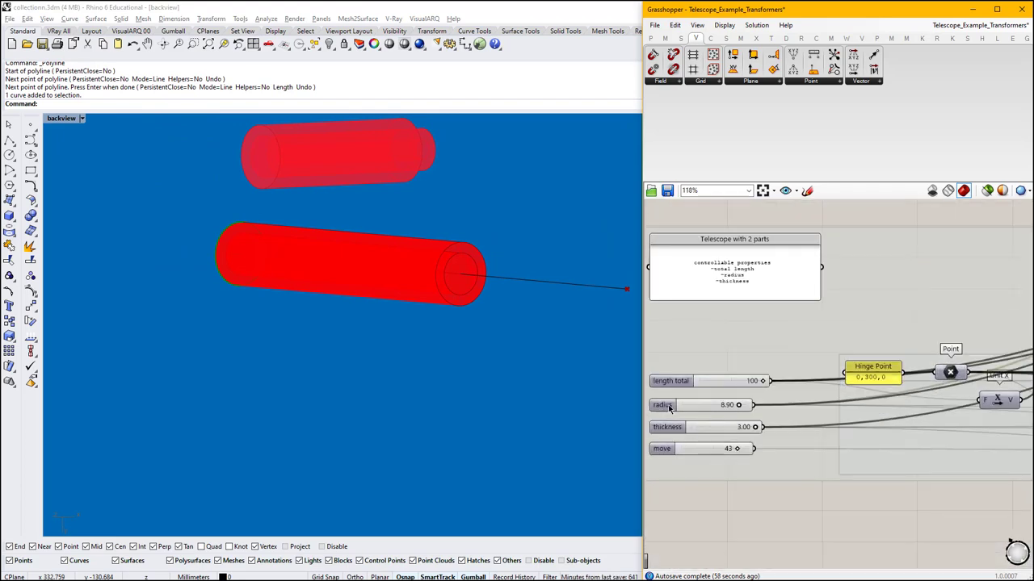
drag(738, 404, 744, 409)
Select the upper Extrude component to highlight its tube, and move it closer to Cap Holes.
scroll(693, 436, down, 5)
scroll(960, 410, up, 5)
click(965, 396)
right_drag(985, 398, 828, 337)
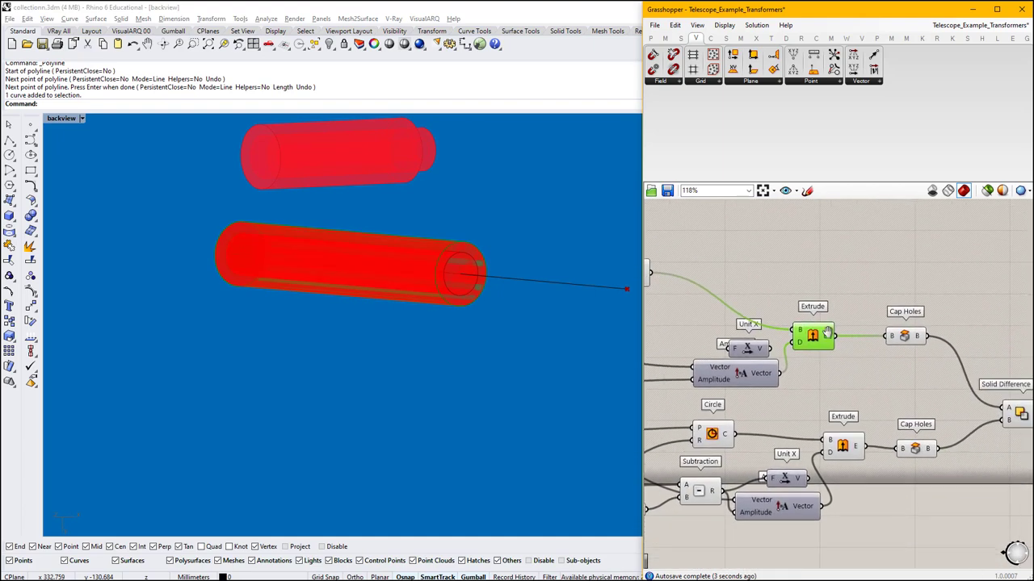
drag(808, 338, 843, 337)
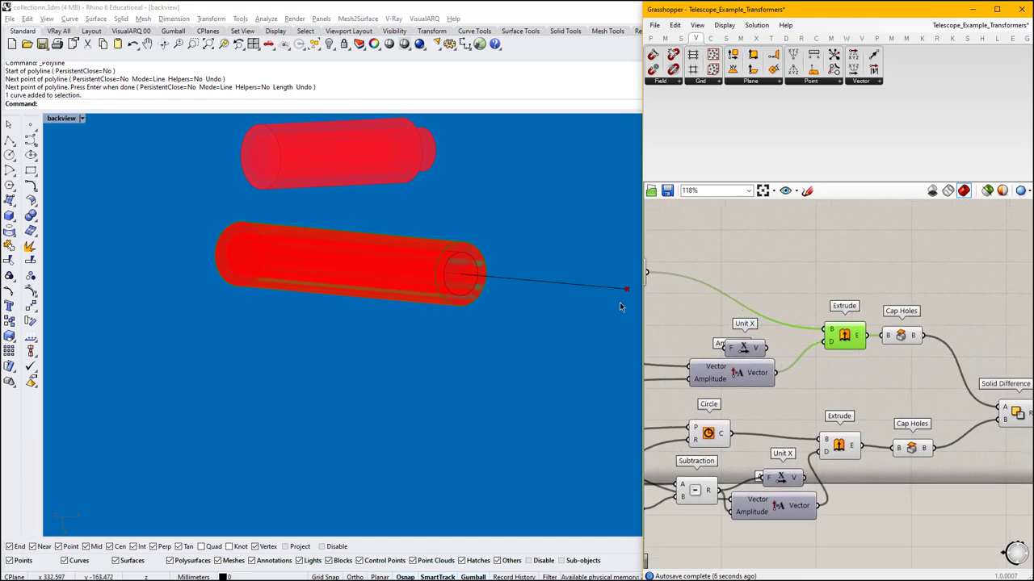
Remove the unused Unit X component beside the upper Amplitude, and tidy the positions of Amplitude and Extrude.
drag(749, 350, 772, 276)
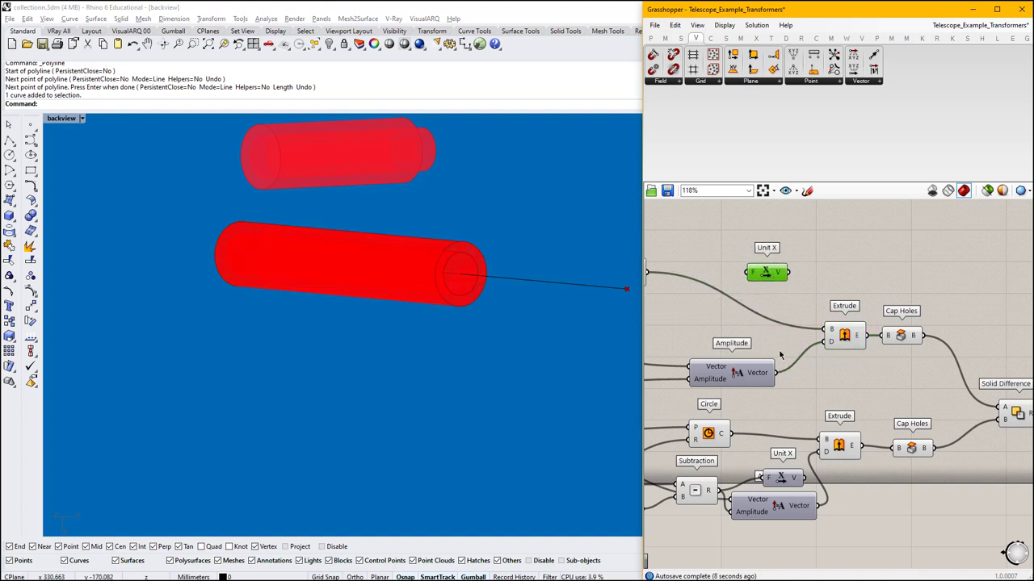
right_drag(780, 355, 877, 355)
drag(947, 321, 923, 327)
drag(855, 357, 828, 349)
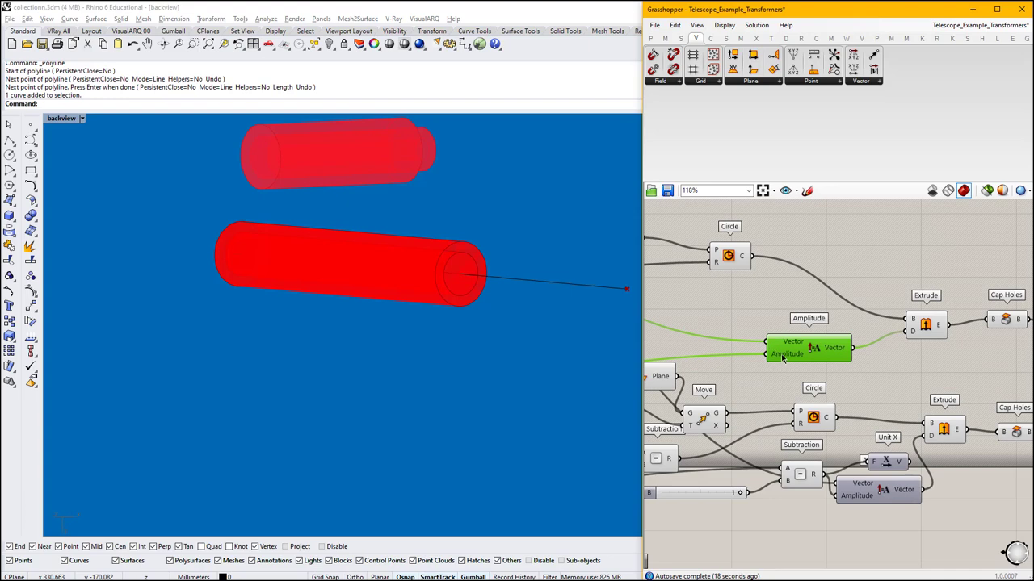
Trace the upper Amplitude component's input wire back to the length total slider of the two-part telescope.
scroll(800, 352, down, 10)
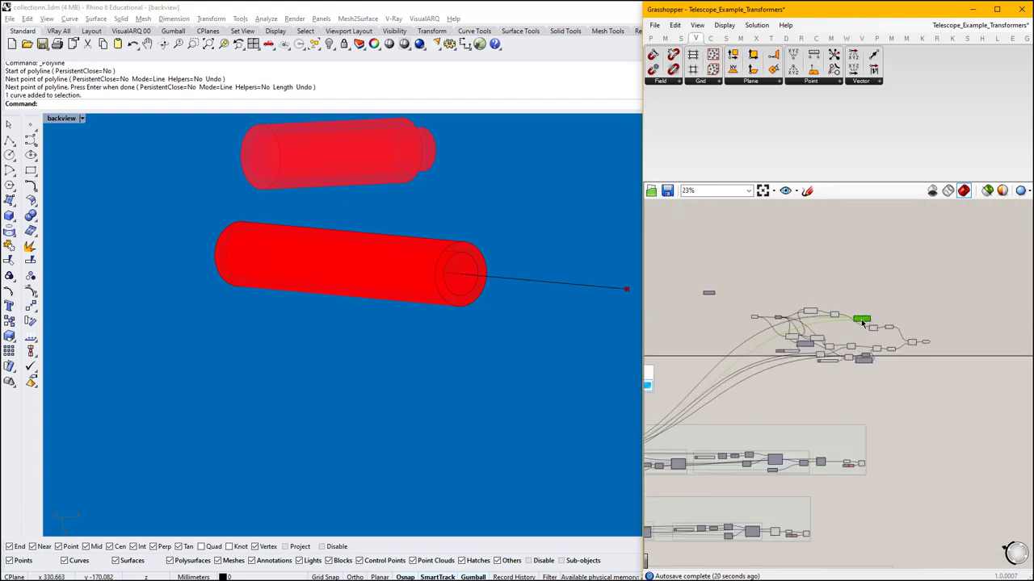
scroll(729, 367, up, 12)
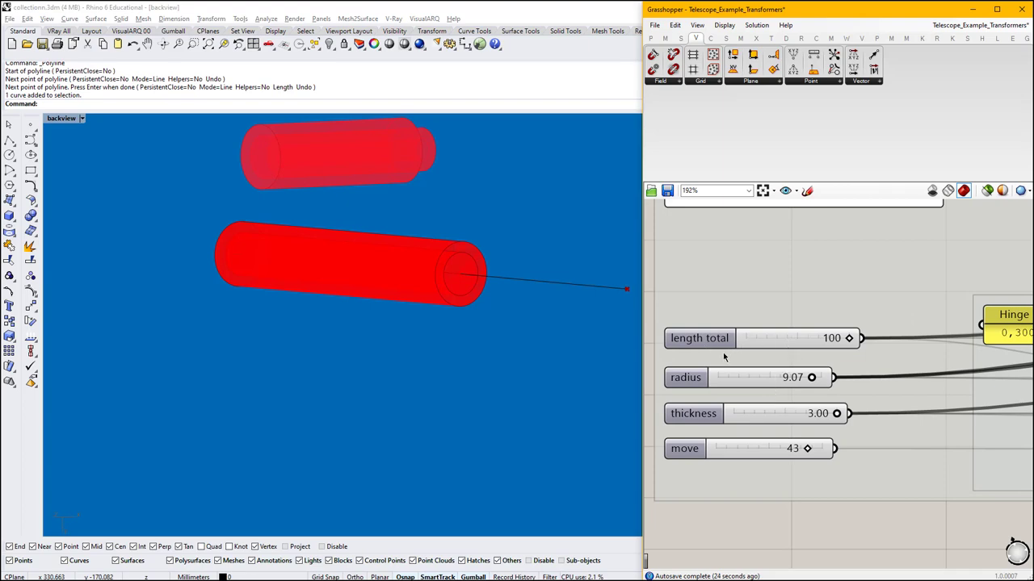
scroll(724, 355, down, 5)
scroll(728, 370, up, 4)
scroll(681, 386, down, 10)
scroll(820, 351, up, 8)
Realign the upper Amplitude and Extrude components, and select the upper Cap Holes to highlight the capped cylinder.
drag(751, 384, 744, 381)
drag(863, 378, 858, 357)
click(933, 374)
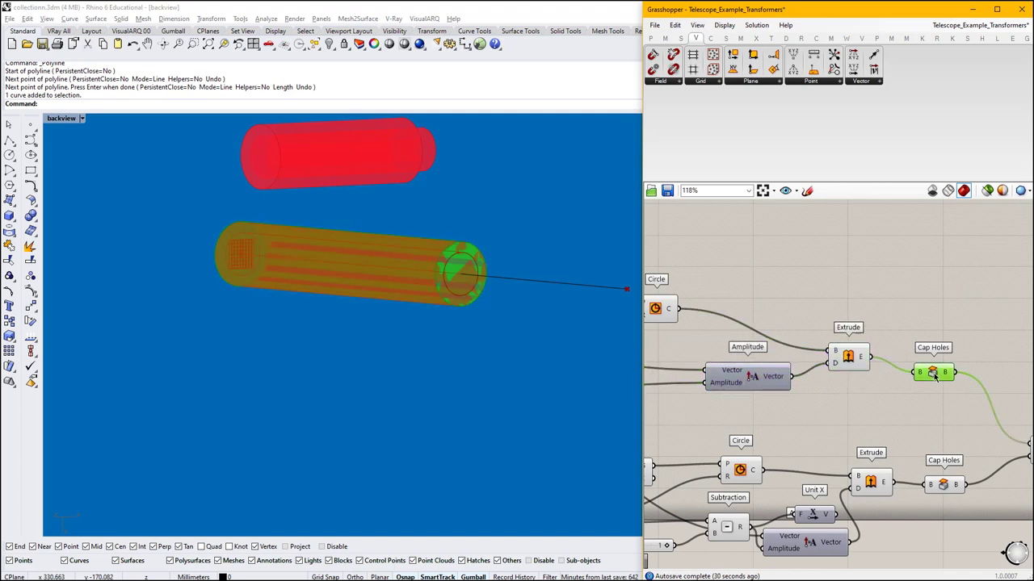
right_drag(934, 375, 884, 329)
Move the End Points component clear of the neighbouring components and examine its connections to the Plane Normal components.
scroll(900, 317, down, 3)
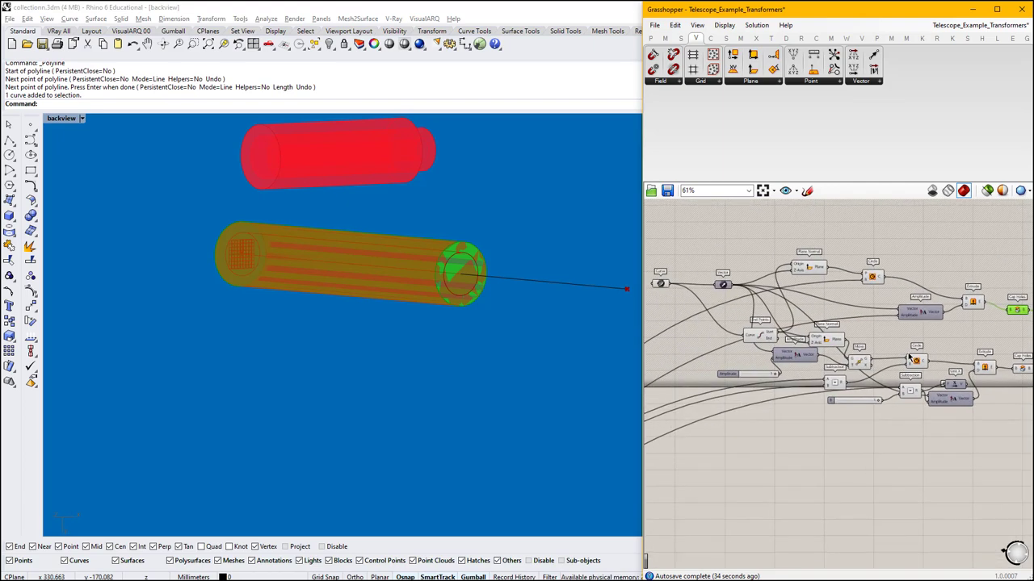
scroll(736, 352, up, 5)
drag(796, 315, 749, 319)
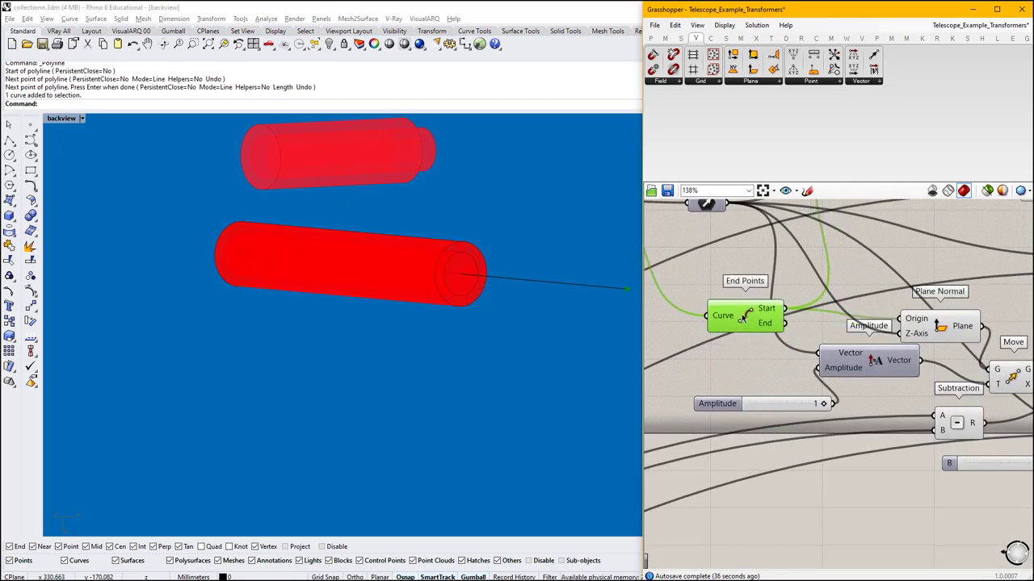
scroll(820, 316, down, 6)
scroll(751, 307, up, 3)
drag(855, 339, 827, 322)
right_drag(934, 337, 856, 327)
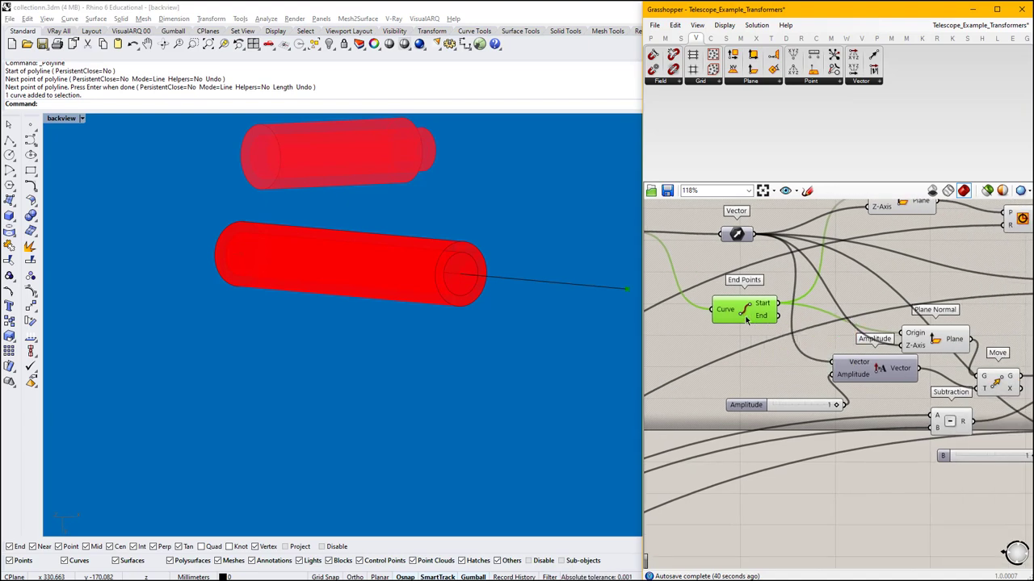
drag(745, 315, 747, 327)
Delete the redundant lower Plane Normal, wire the upper Plane Normal's output to Move's geometry input, and shift Move upward.
drag(932, 345, 920, 331)
right_drag(920, 331, 830, 392)
drag(830, 392, 816, 358)
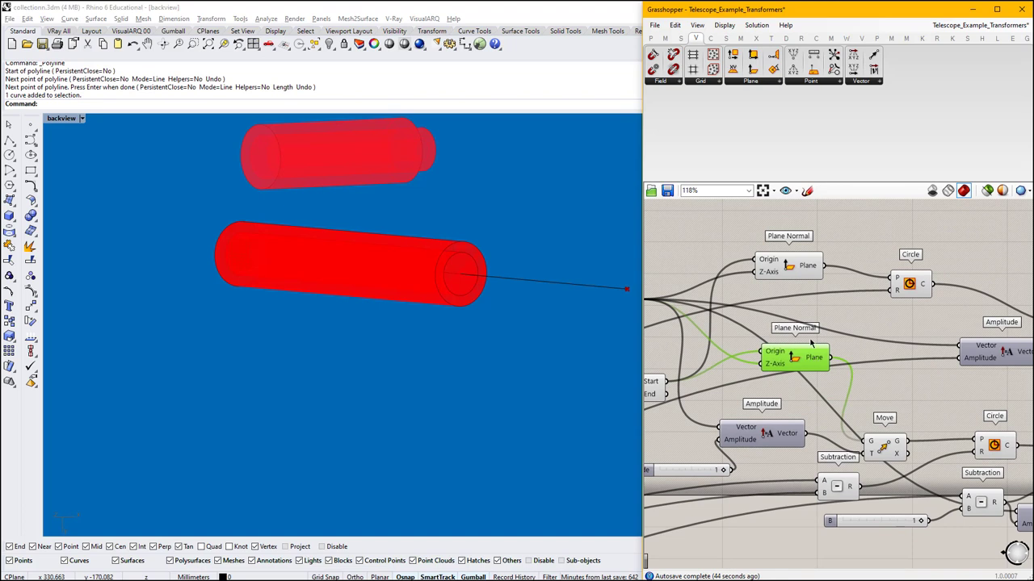
key(Delete)
drag(823, 266, 900, 430)
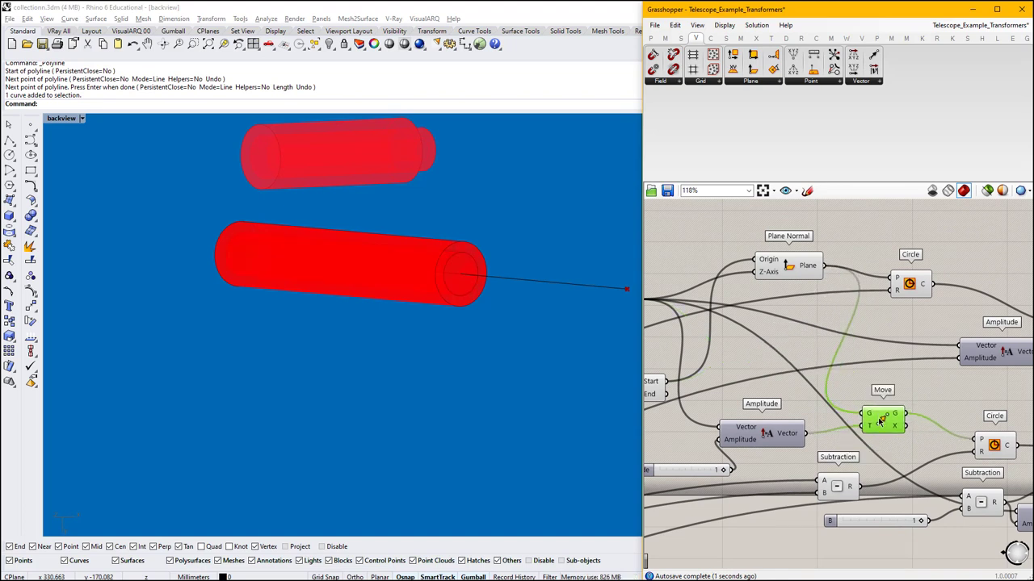
right_drag(813, 428, 848, 423)
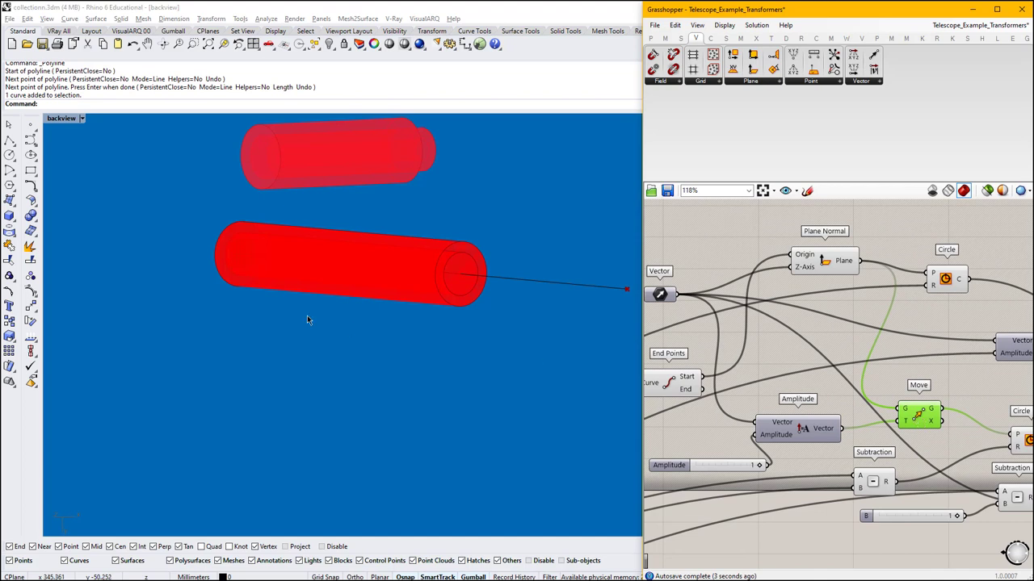
Realign the Amplitude component feeding the lower Move, together with its Amplitude slider.
scroll(232, 257, up, 5)
right_drag(299, 249, 543, 278)
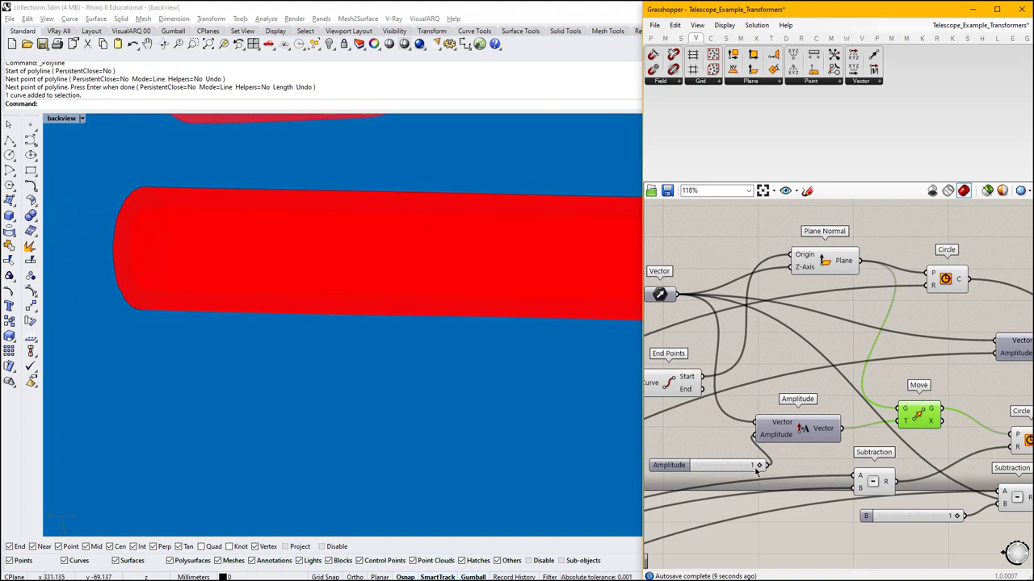
drag(803, 424, 815, 422)
drag(757, 466, 740, 434)
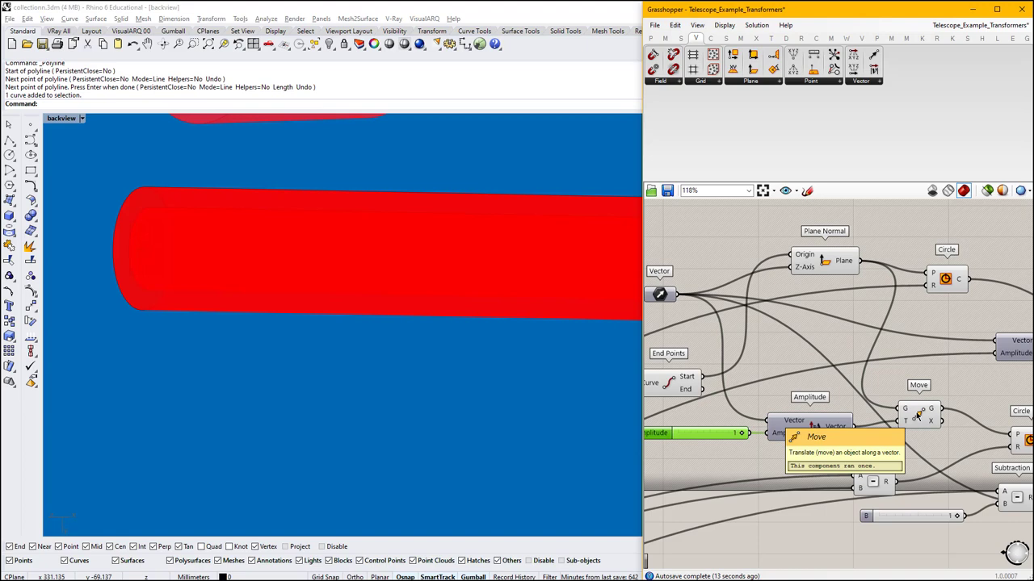
Move the Subtraction component feeding the lower Circle's radius closer to it, and trace its inputs to the two-part telescope's sliders.
right_drag(1023, 437, 875, 392)
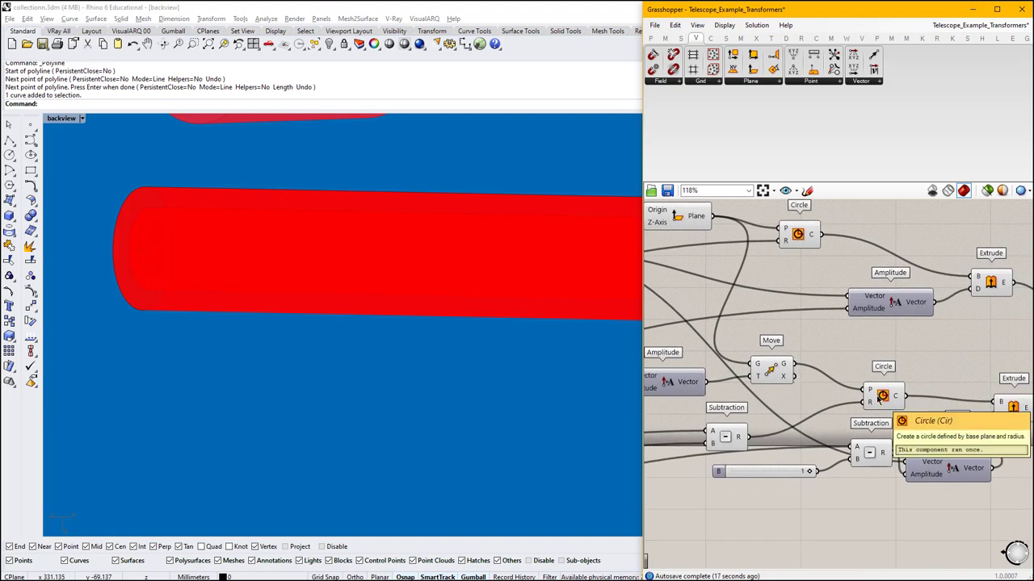
click(881, 397)
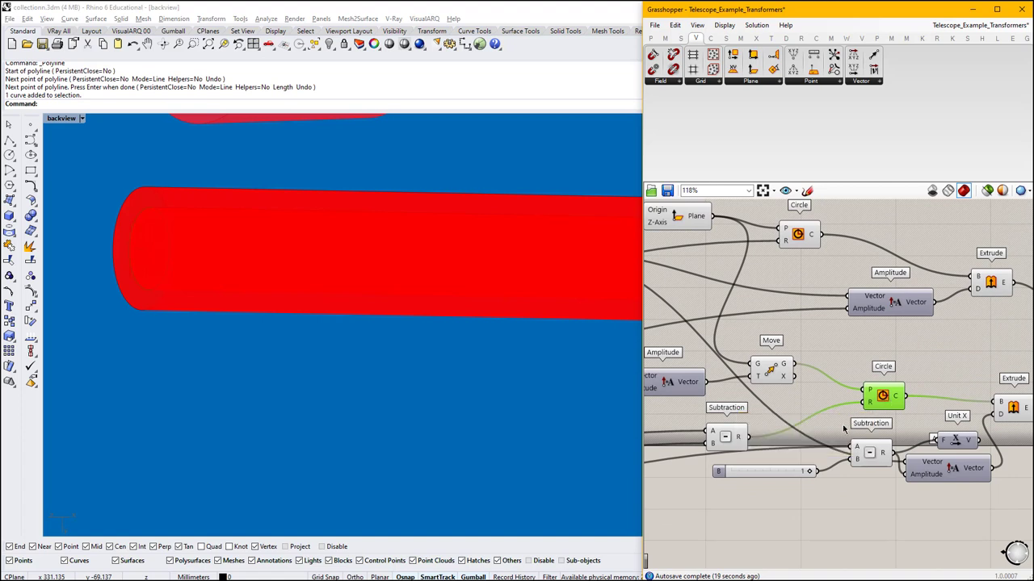
drag(724, 445, 756, 431)
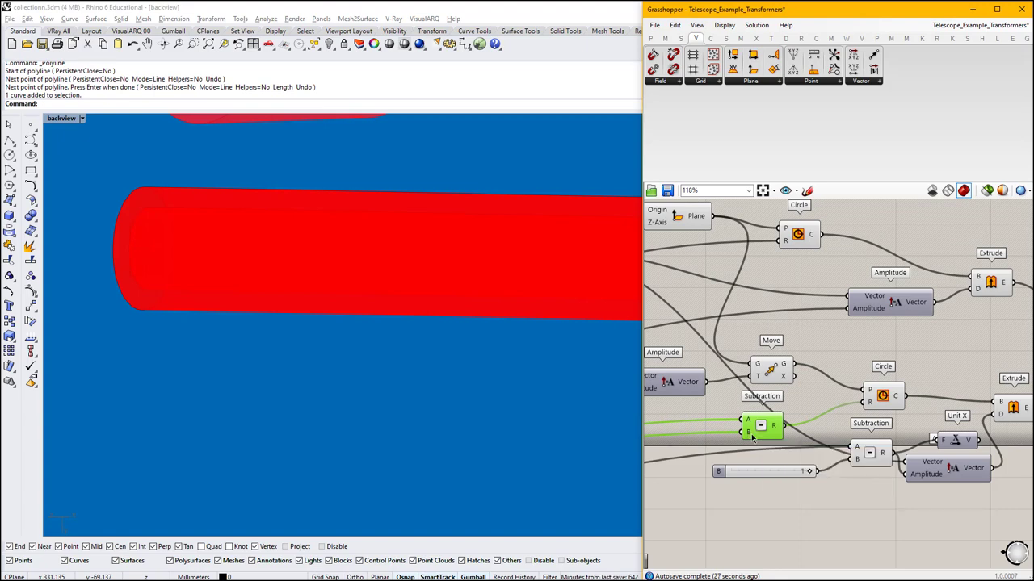
scroll(751, 436, down, 8)
scroll(671, 510, up, 8)
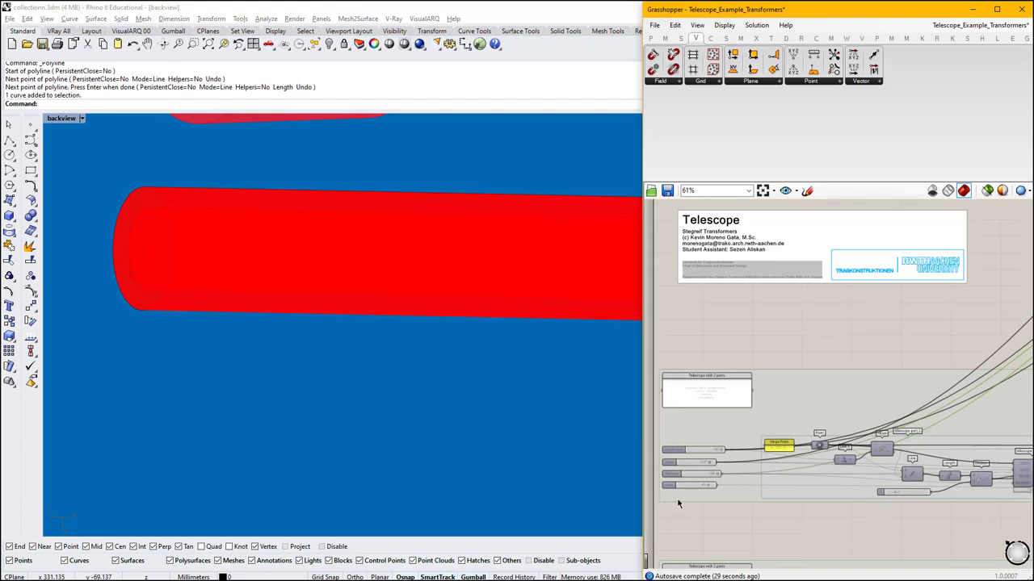
scroll(669, 453, down, 8)
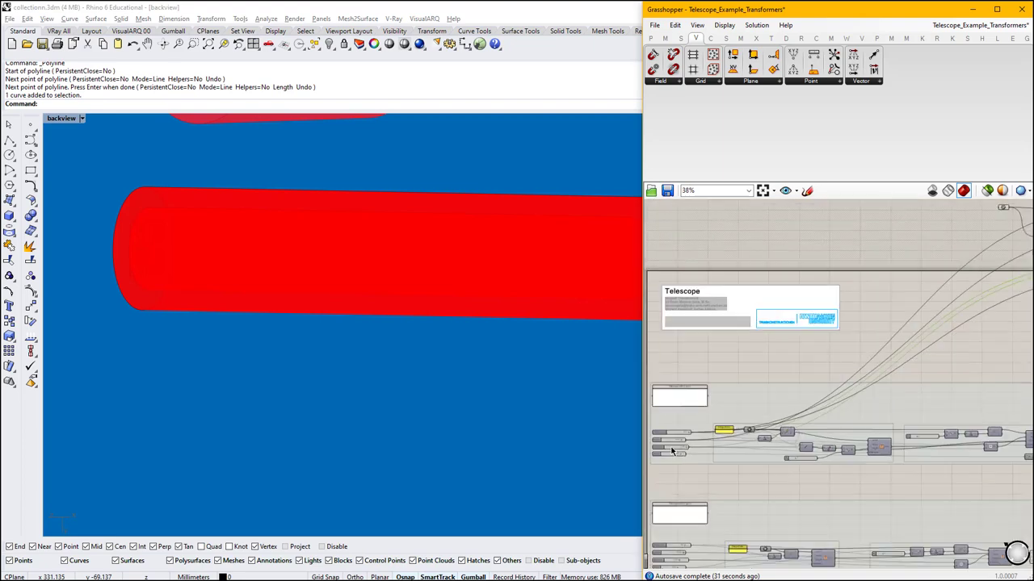
scroll(872, 363, up, 7)
Delete the unused Unit X component and realign the lower Extrude, Subtraction and Amplitude components.
right_drag(872, 360, 809, 381)
click(810, 369)
right_drag(933, 374, 911, 368)
drag(906, 380, 906, 373)
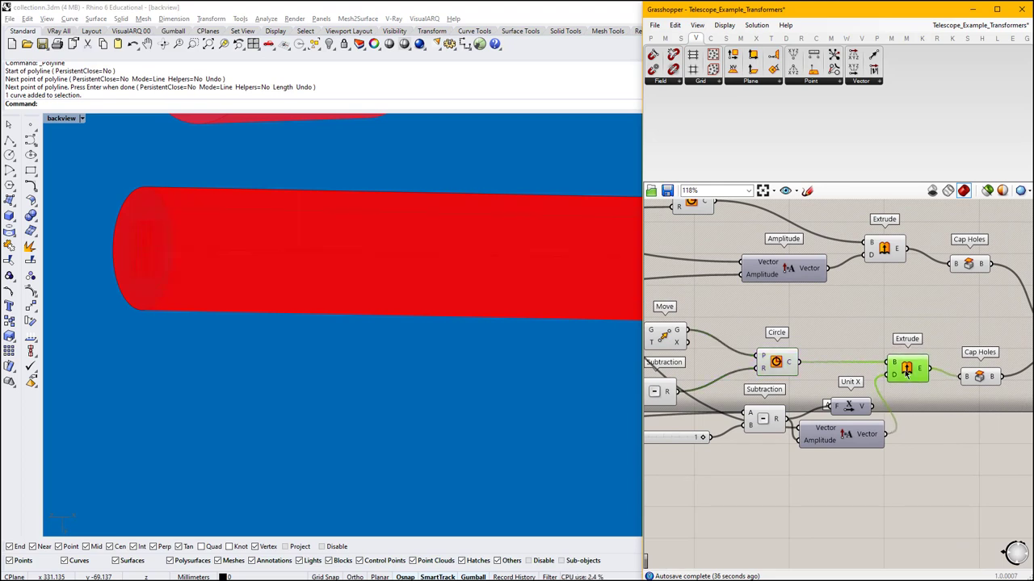
click(859, 410)
key(Delete)
mouse_move(773, 420)
mouse_down()
mouse_move(768, 434)
mouse_move(758, 423)
mouse_up()
drag(845, 434, 844, 420)
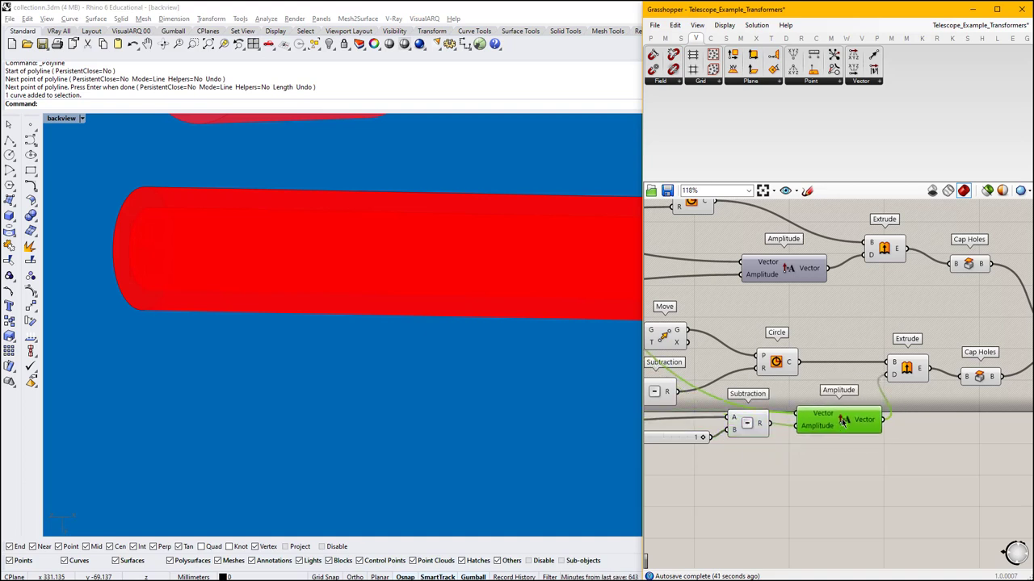
Follow the lower Amplitude's connections through Extrude, and select the lower Cap Holes to highlight the inner capped cylinder.
right_drag(755, 430, 827, 415)
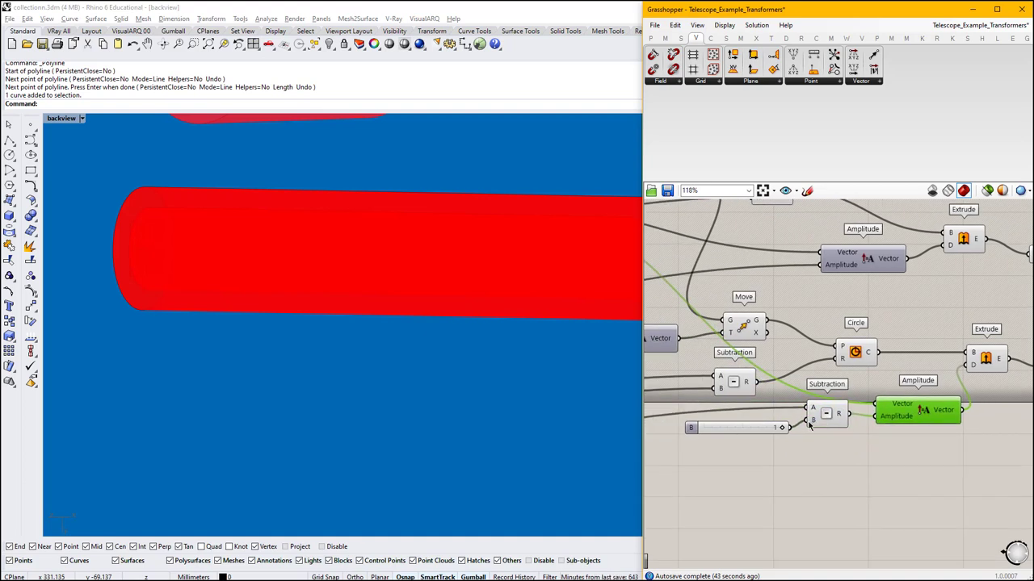
scroll(810, 426, up, 1)
scroll(106, 264, down, 12)
scroll(110, 265, up, 6)
mouse_move(451, 277)
right_down()
mouse_move(473, 276)
mouse_move(458, 285)
right_up()
right_drag(943, 410, 836, 429)
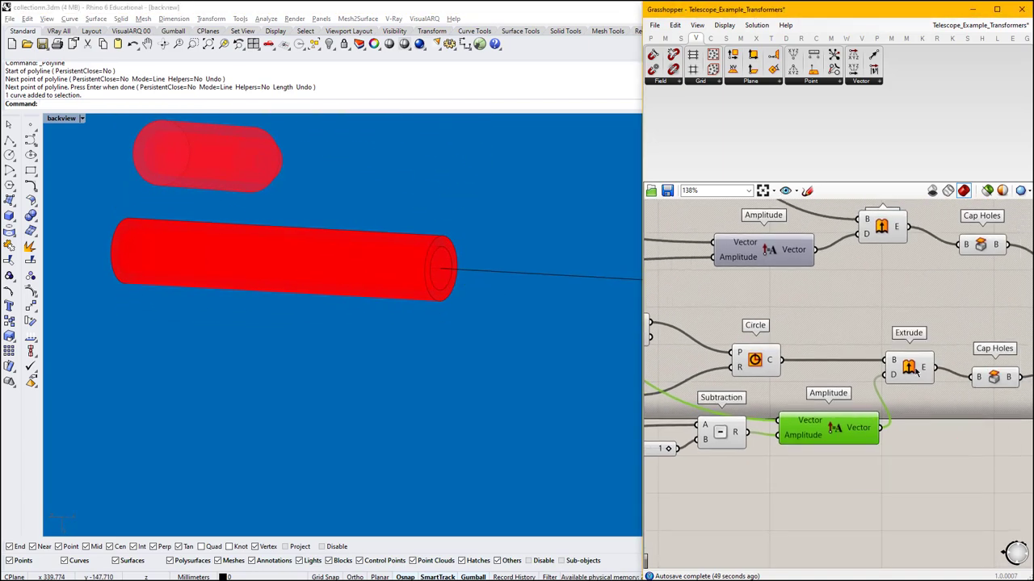
right_drag(1011, 378, 845, 389)
click(828, 390)
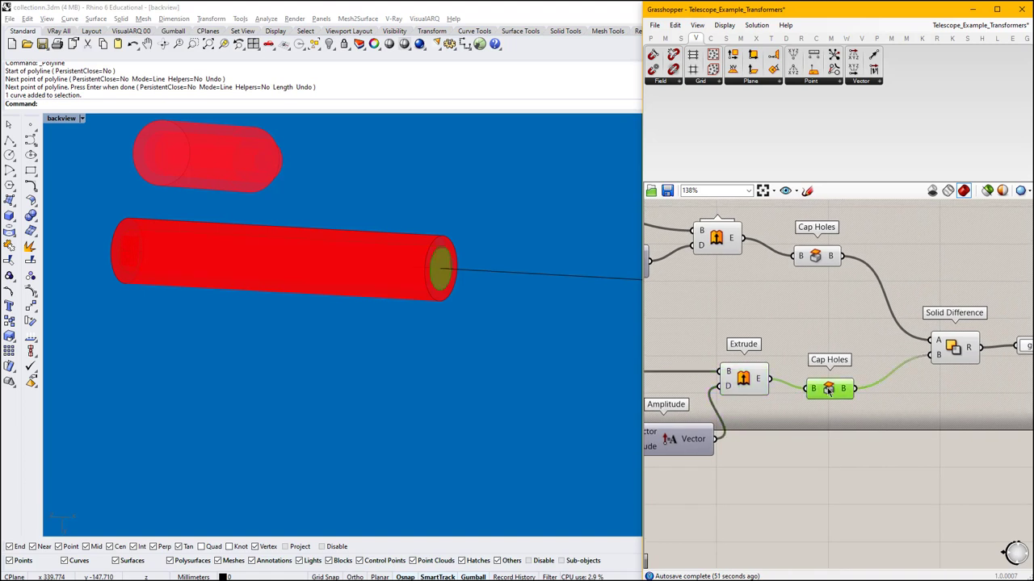
Select the Solid Difference component and bake its resulting tube into Rhino.
right_drag(932, 370, 815, 389)
click(855, 365)
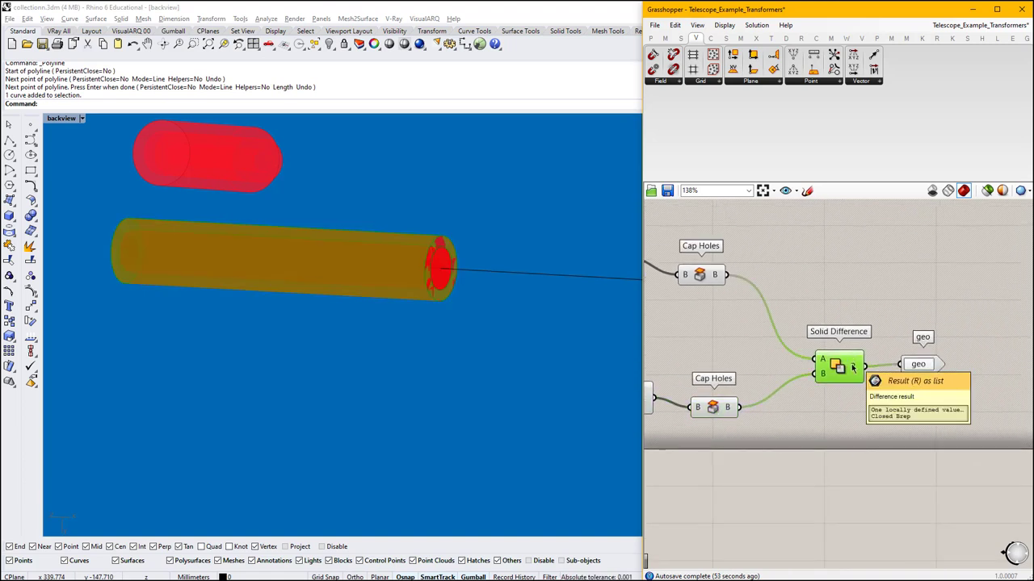
middle_click(856, 365)
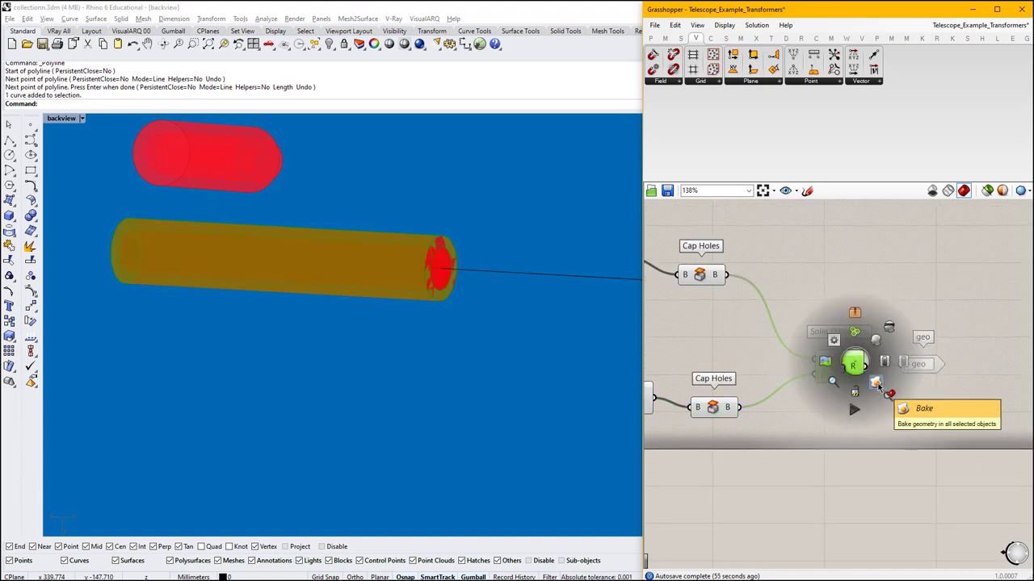
click(878, 386)
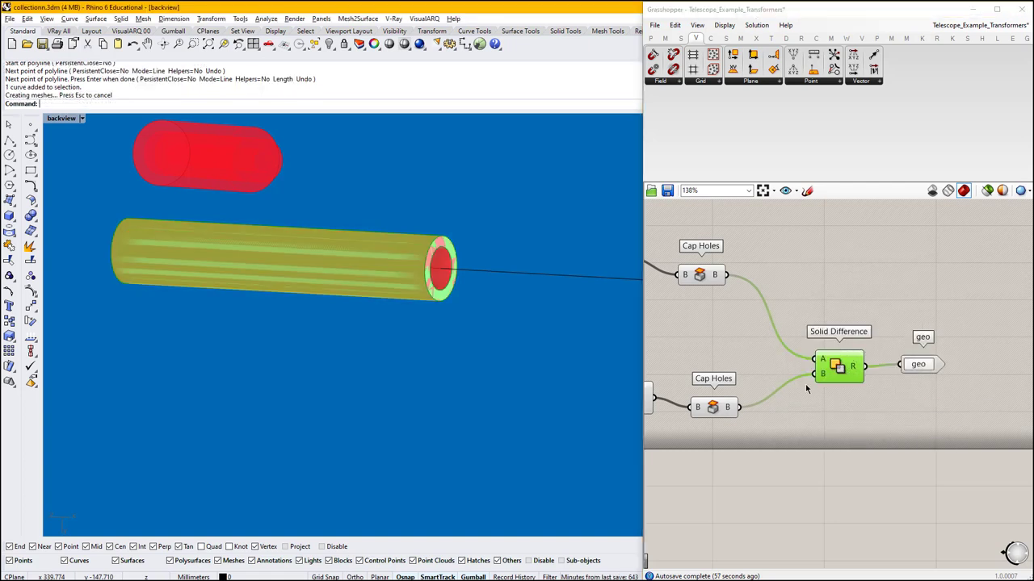
Move the baked tube clear of the Grasshopper preview to show it separately, and delete it.
click(399, 291)
drag(281, 303, 291, 425)
click(478, 415)
right_click(498, 396)
right_drag(531, 375, 437, 329)
click(330, 399)
key(Delete)
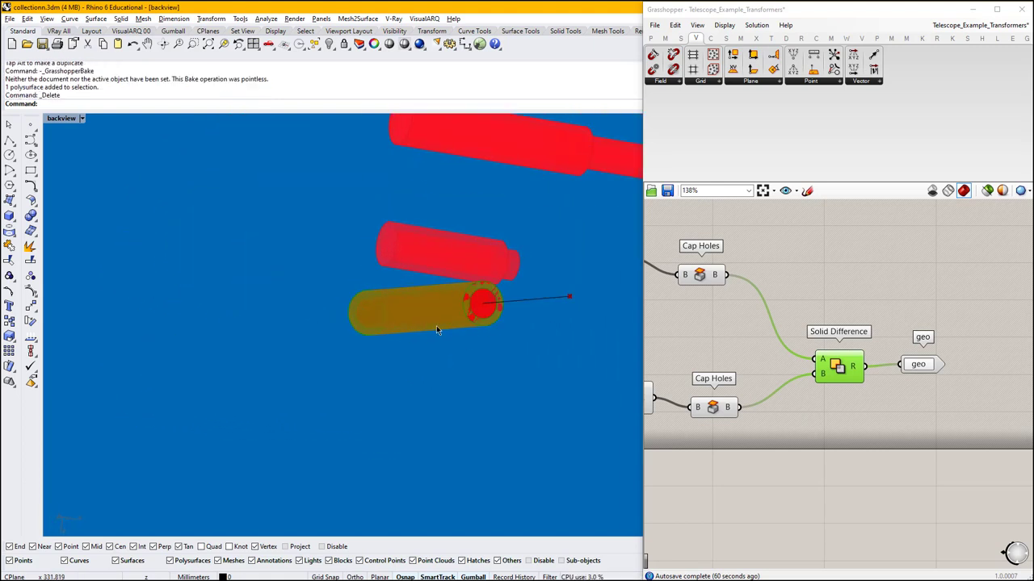
Locate and select the telescope cluster of part 2 in the two-part telescope definition.
right_drag(544, 307, 477, 301)
scroll(920, 341, down, 10)
click(921, 341)
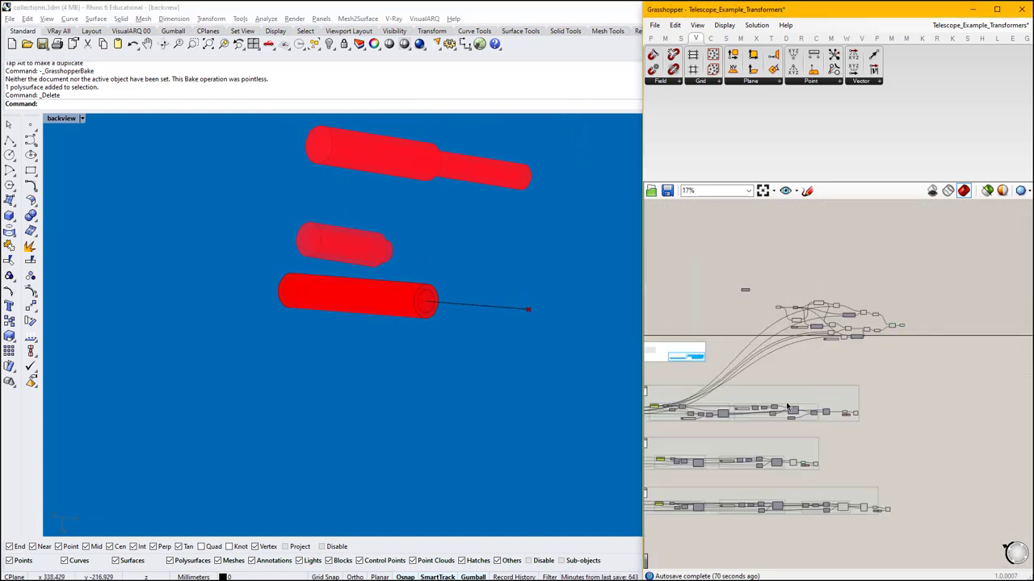
scroll(840, 396, up, 10)
click(840, 396)
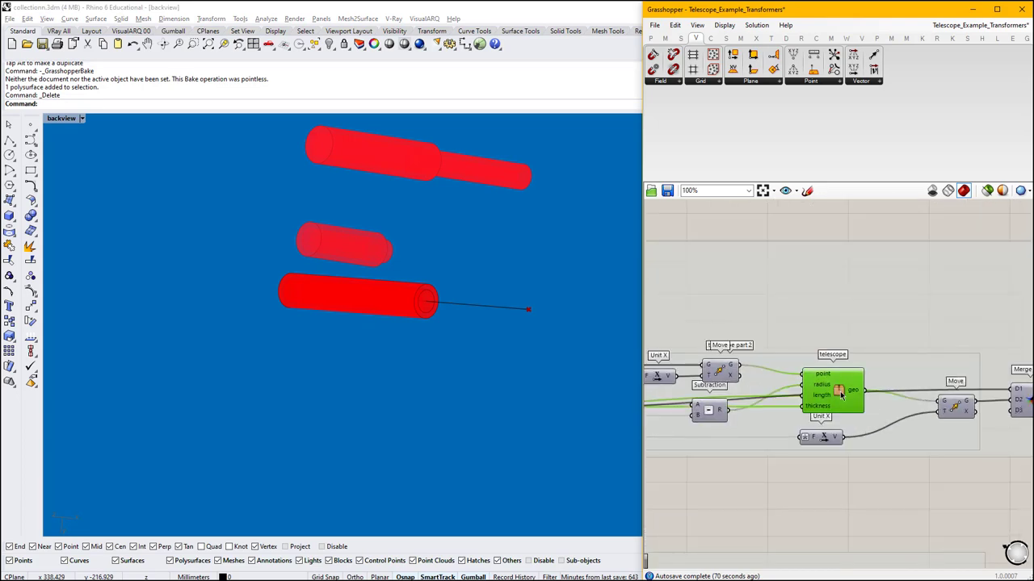
Widen the Grasshopper window to show the complete polyline-driven telescope definition, and nudge its Move component into better alignment.
scroll(840, 392, down, 10)
drag(949, 365, 797, 274)
click(934, 280)
scroll(897, 323, up, 6)
drag(645, 328, 172, 342)
scroll(614, 404, up, 4)
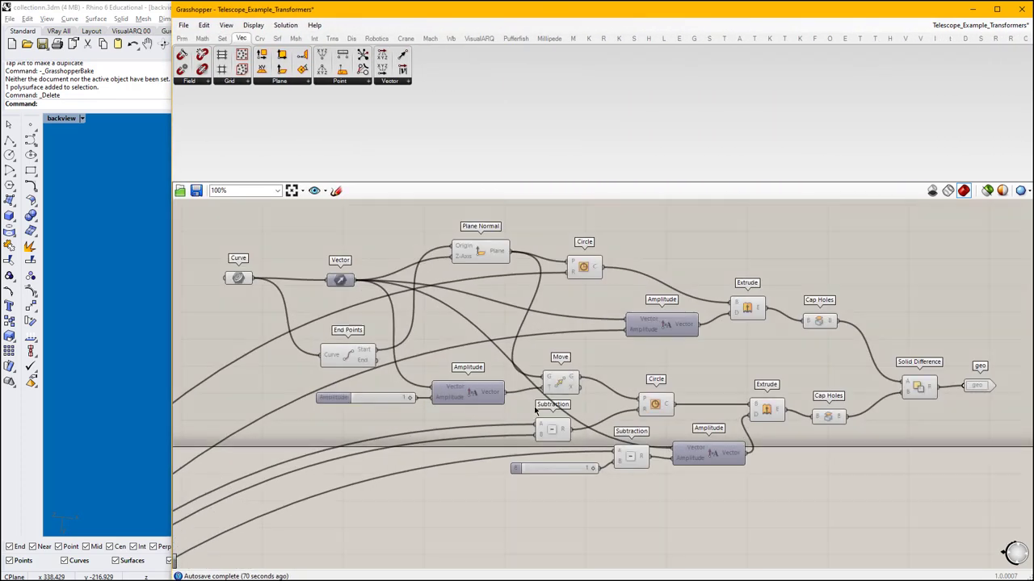
right_drag(615, 396, 589, 400)
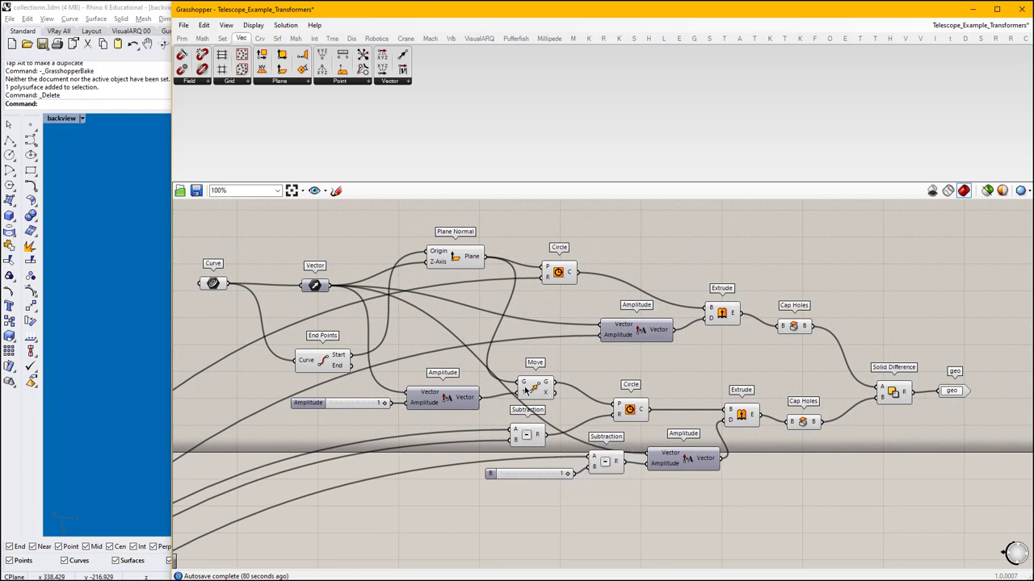
drag(525, 390, 540, 386)
click(713, 394)
Narrow the Grasshopper window to uncover the Rhino viewport, and bring the Telescopic Triangle definition into view.
scroll(713, 394, down, 3)
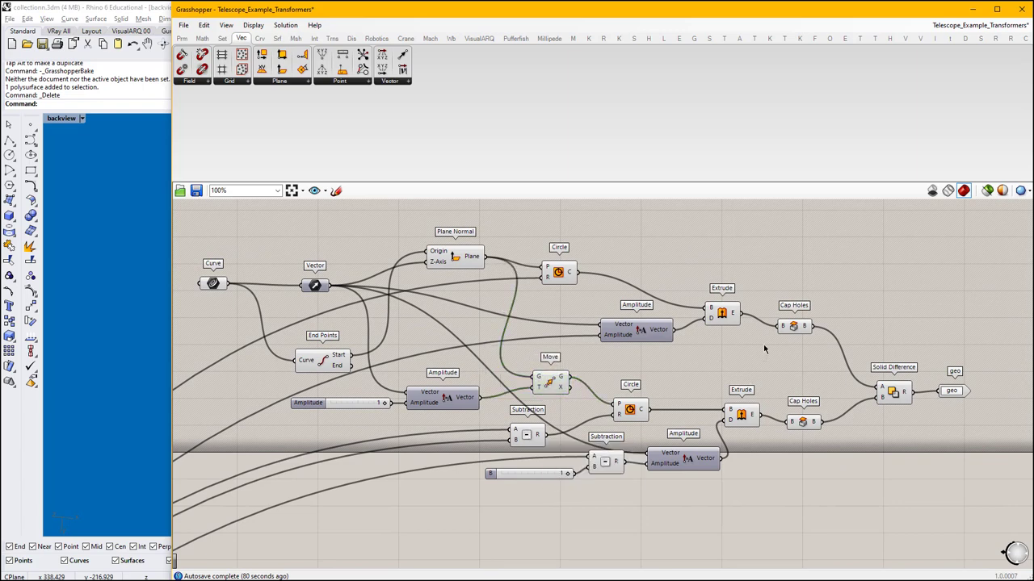
scroll(820, 361, up, 3)
scroll(526, 365, down, 6)
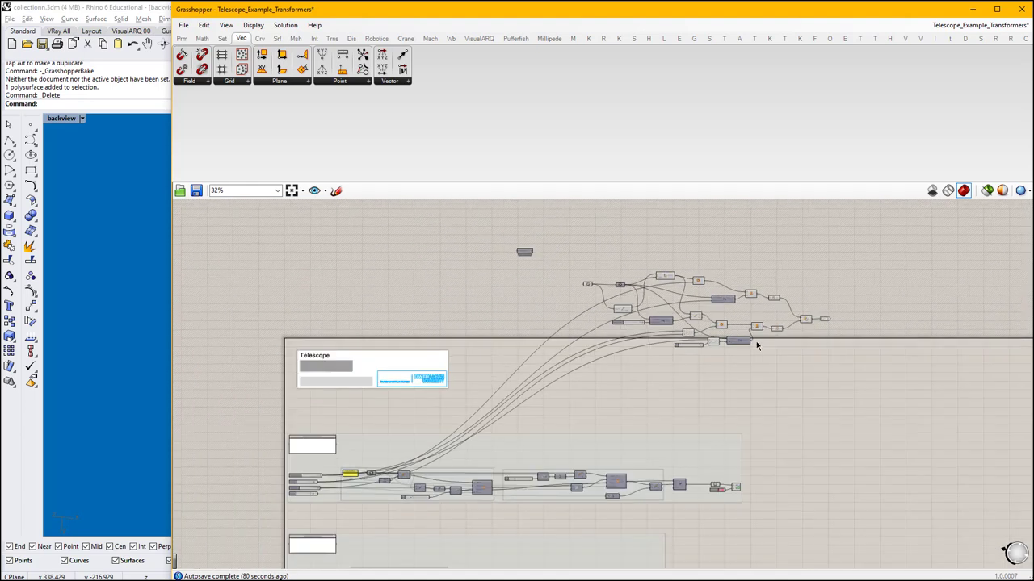
drag(169, 304, 634, 304)
scroll(870, 439, down, 4)
scroll(871, 438, up, 3)
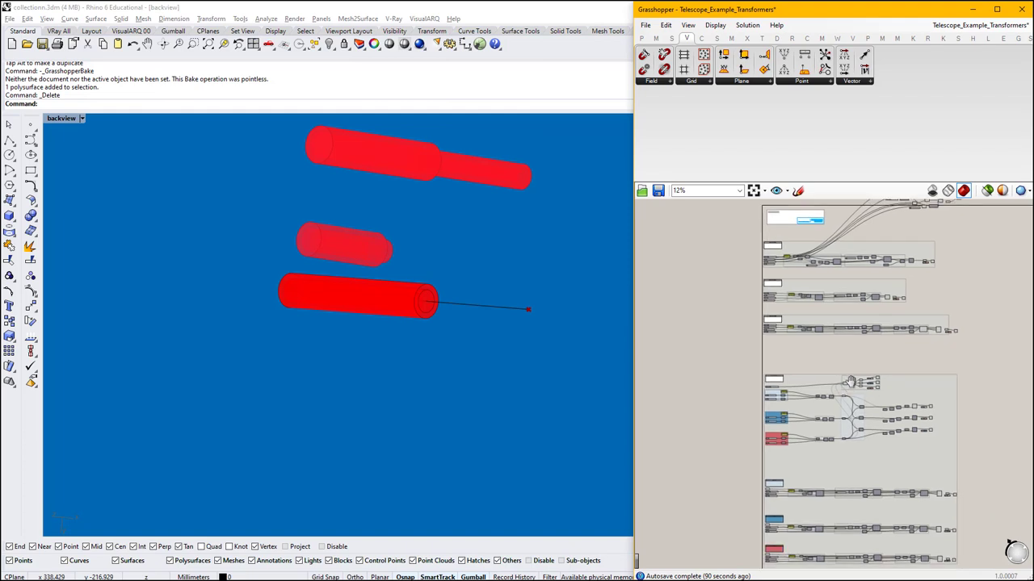
Show the telescopic triangle in Rhino's Top view and examine Telescope 1's length each, radius and thickness sliders.
click(589, 330)
scroll(588, 330, down, 8)
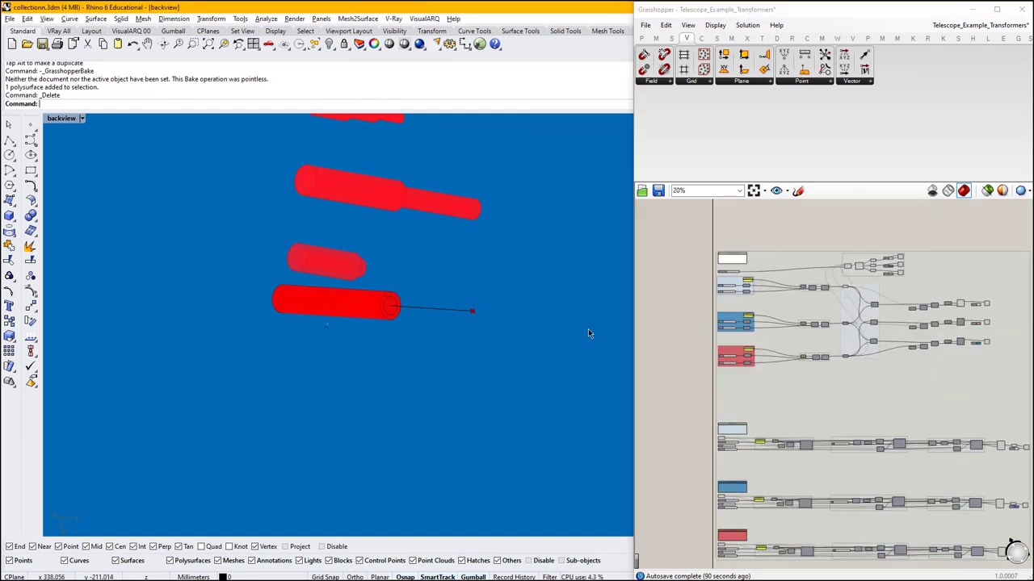
right_drag(589, 330, 589, 329)
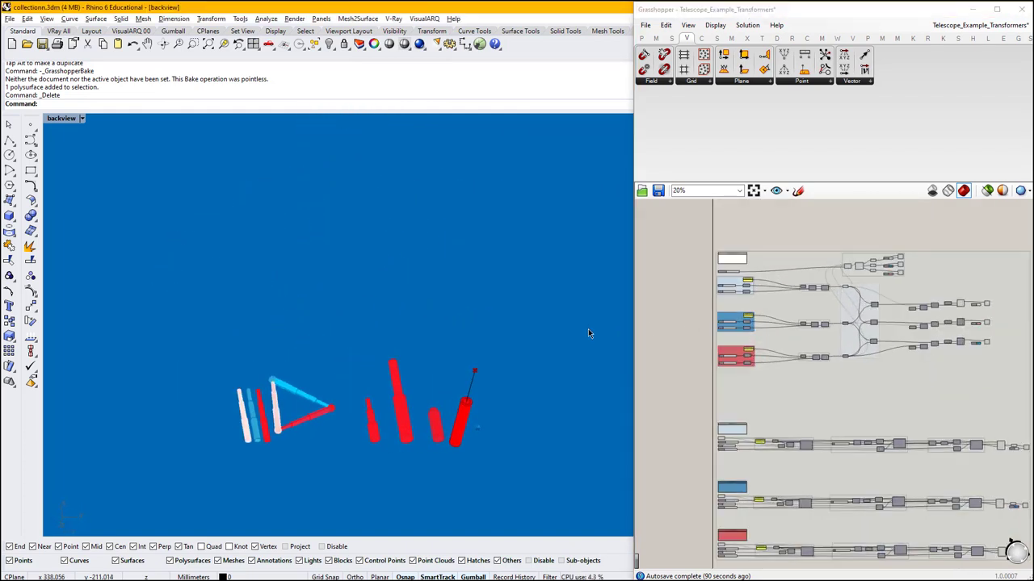
scroll(328, 313, up, 3)
scroll(323, 311, down, 2)
scroll(266, 293, up, 2)
click(783, 417)
scroll(748, 240, up, 8)
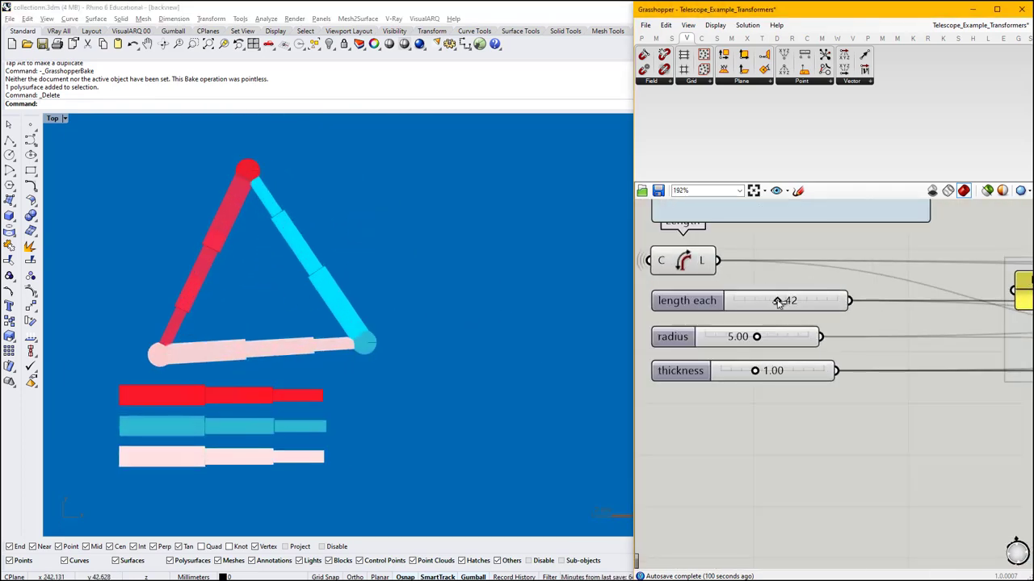
scroll(787, 396, up, 2)
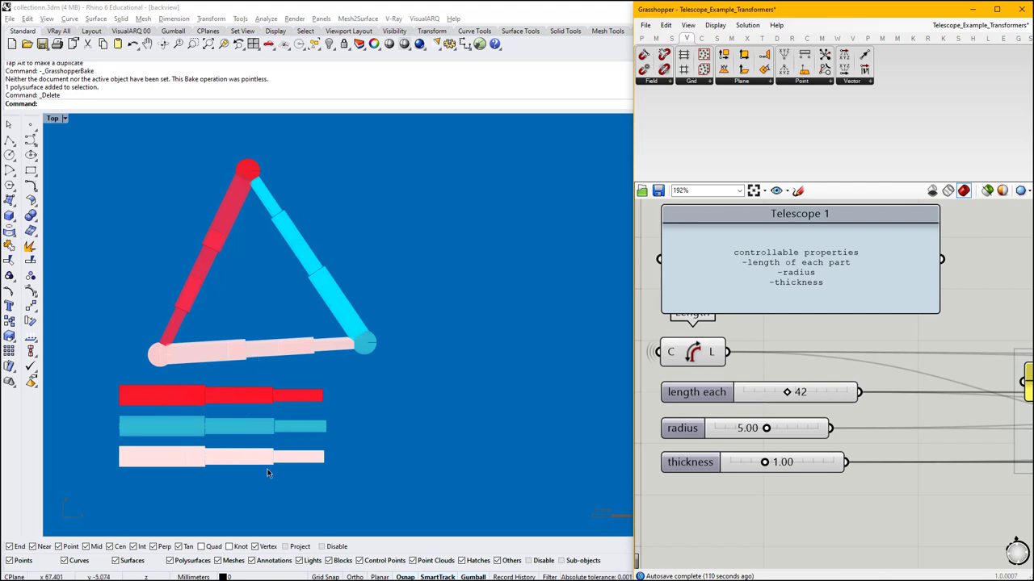
Examine the three colour-coded telescope definitions below the triangle's corner controls.
scroll(234, 476, down, 5)
scroll(235, 353, down, 3)
scroll(238, 411, up, 8)
right_drag(741, 345, 719, 313)
scroll(721, 314, down, 5)
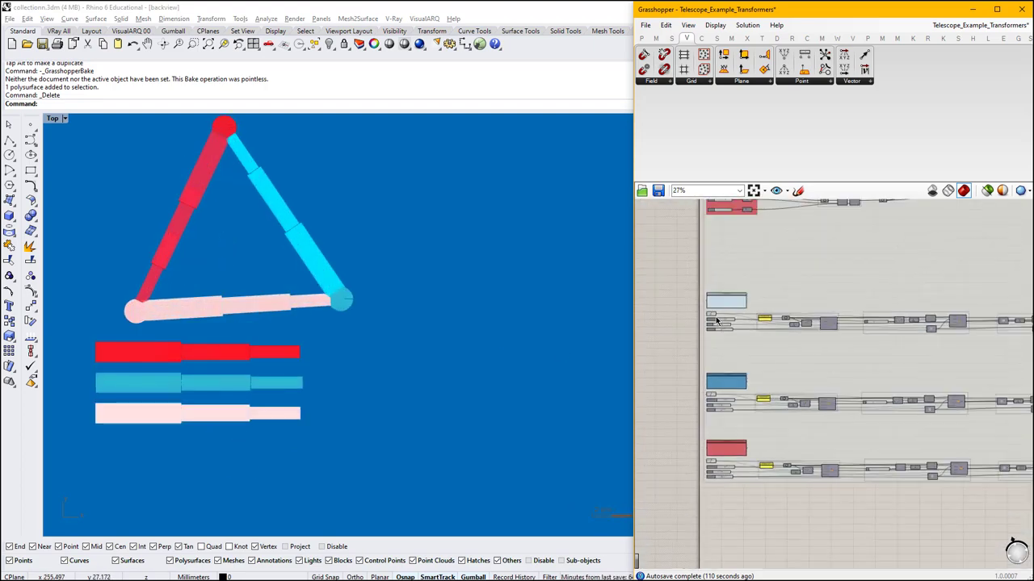
scroll(747, 322, down, 4)
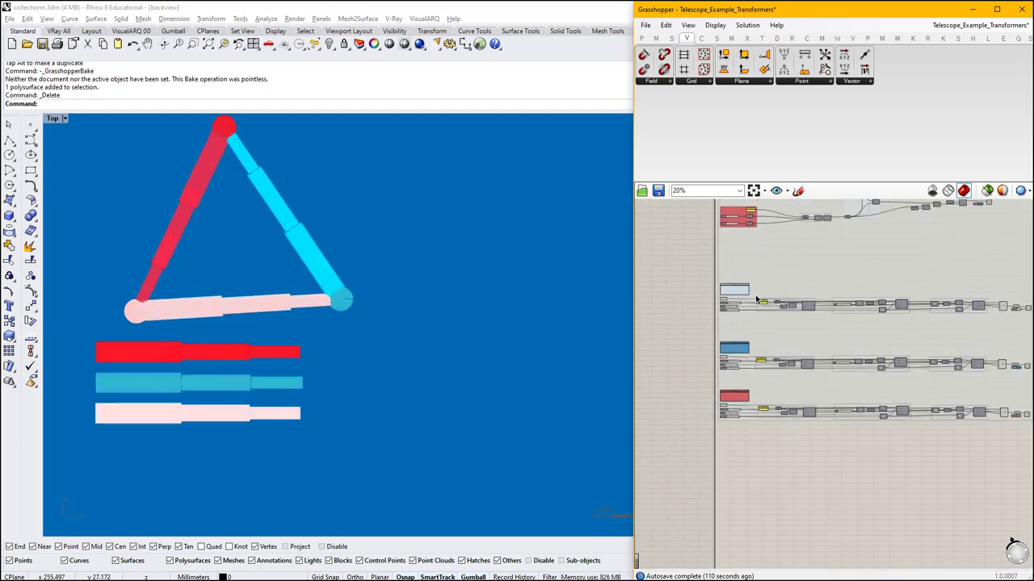
right_drag(784, 315, 773, 356)
scroll(752, 363, up, 1)
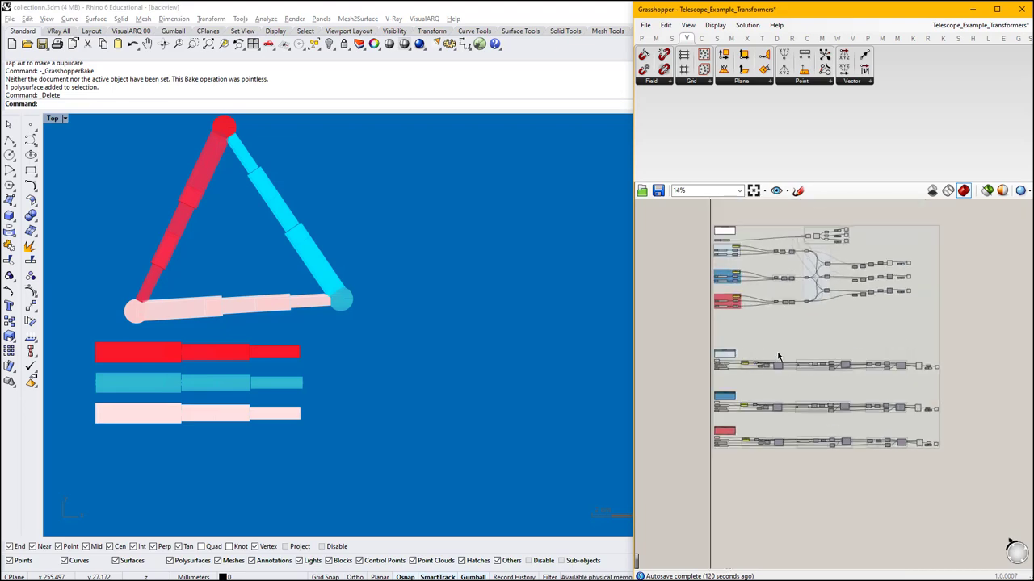
Set the Telescopic Triangle's sphere radius slider to 7.
scroll(778, 356, up, 8)
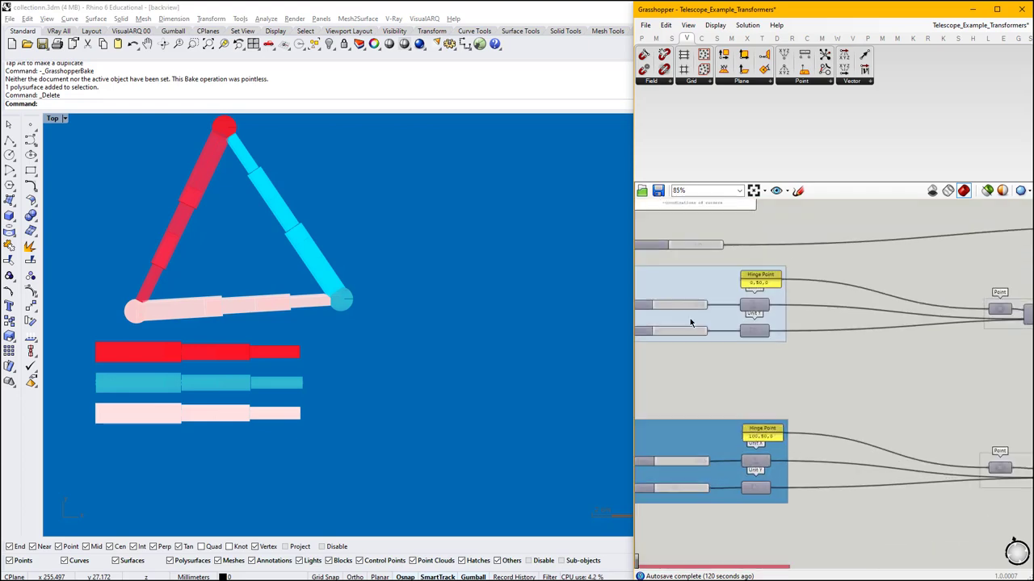
scroll(690, 323, up, 2)
right_drag(741, 309, 805, 419)
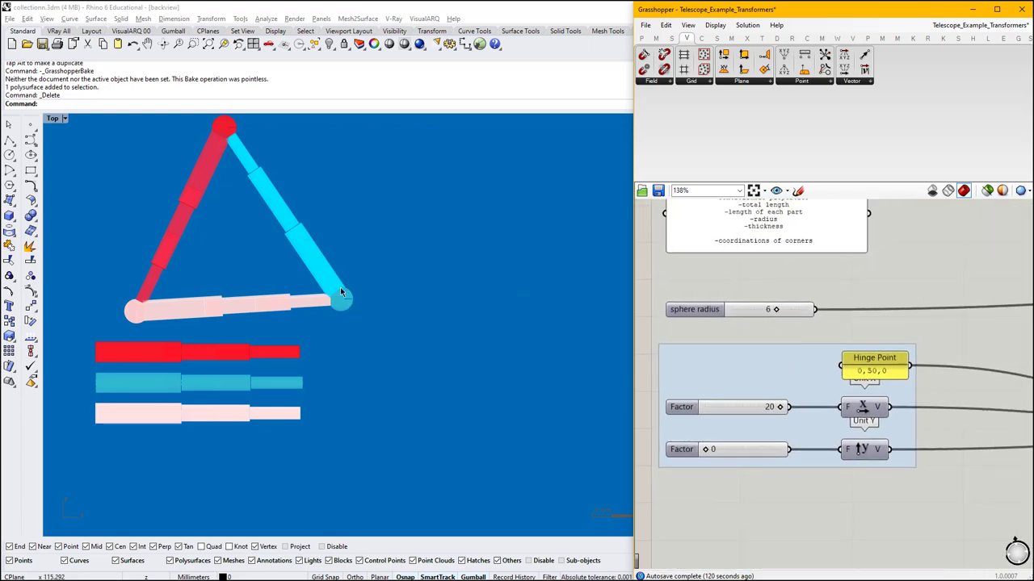
right_drag(772, 305, 769, 349)
mouse_move(775, 354)
mouse_down()
mouse_move(763, 355)
mouse_move(798, 361)
mouse_move(768, 366)
mouse_move(779, 367)
mouse_up()
scroll(694, 350, down, 3)
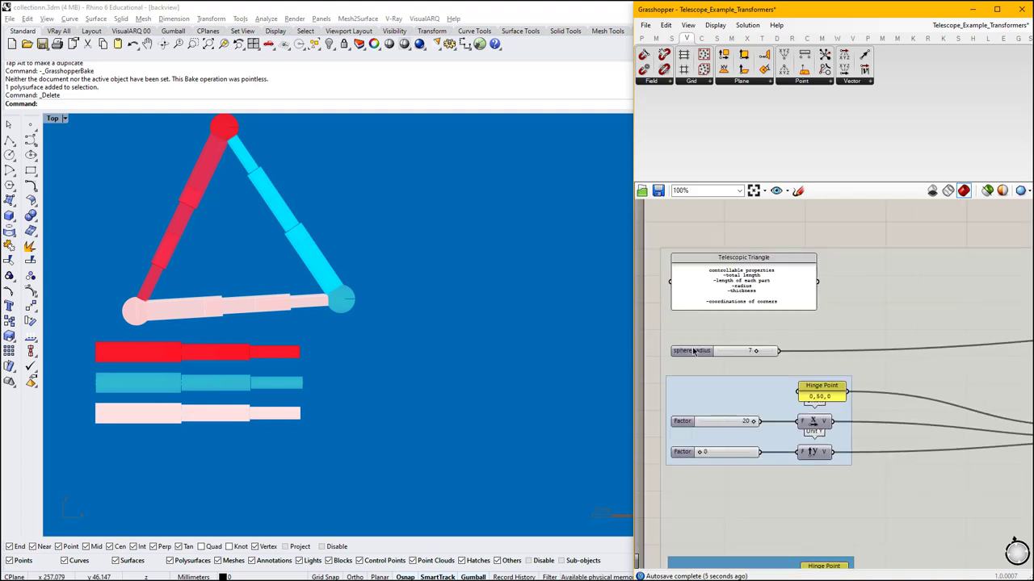
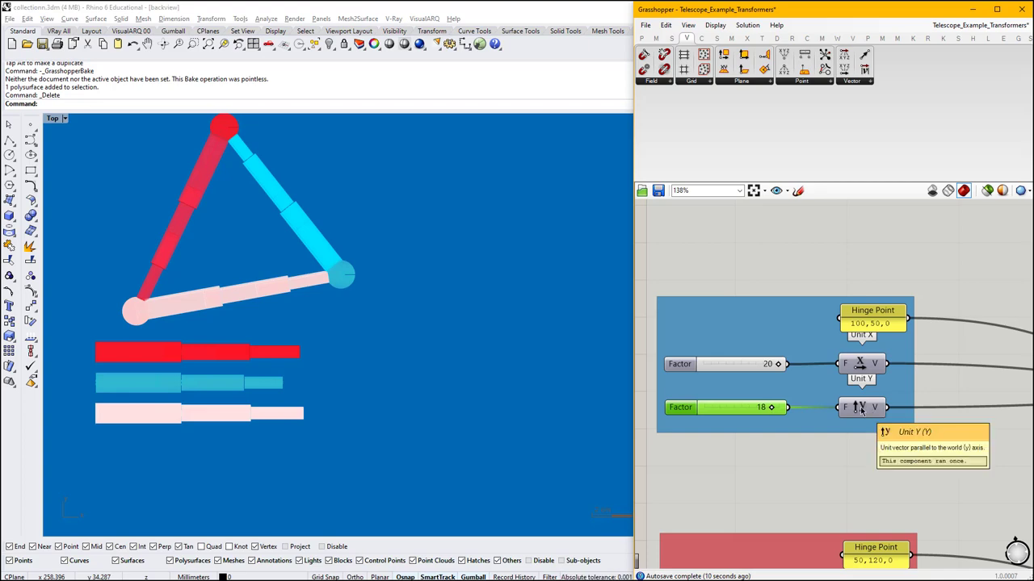
Turn on the preview of the first Move component in the "move corner point 2" group.
scroll(699, 363, down, 5)
right_drag(898, 406, 732, 386)
scroll(738, 355, up, 5)
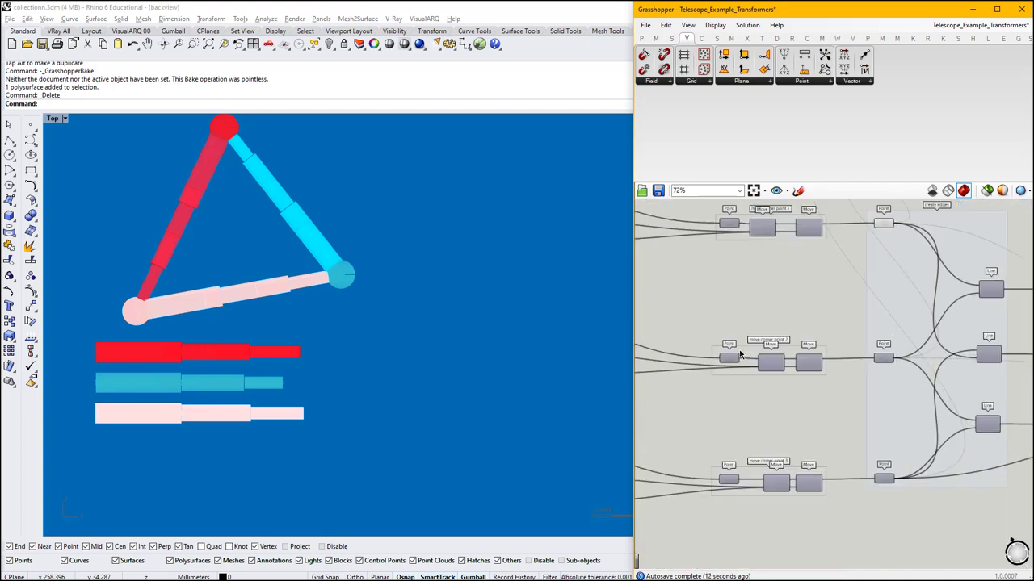
right_drag(224, 223, 242, 256)
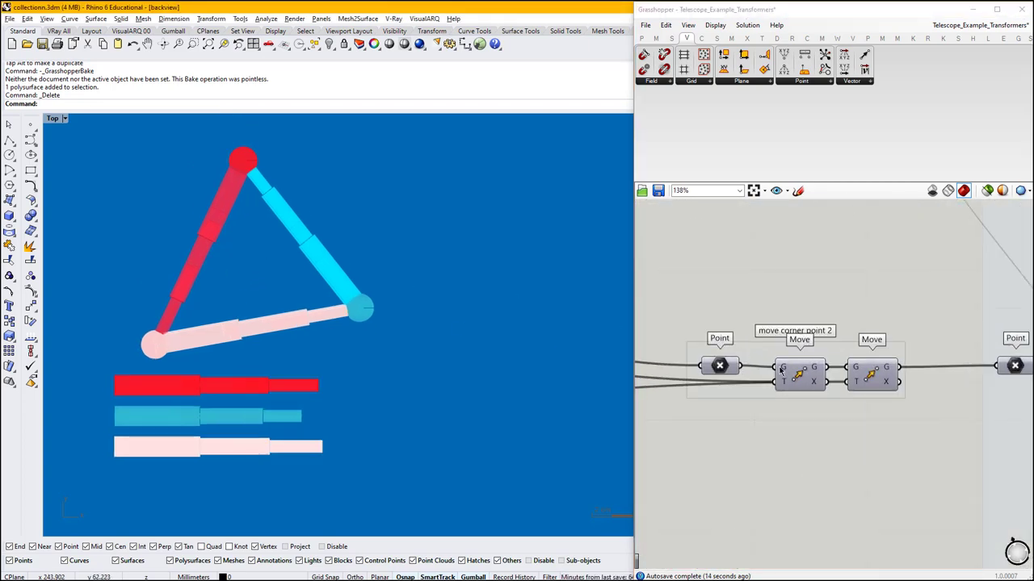
click(799, 374)
middle_click(809, 377)
click(830, 356)
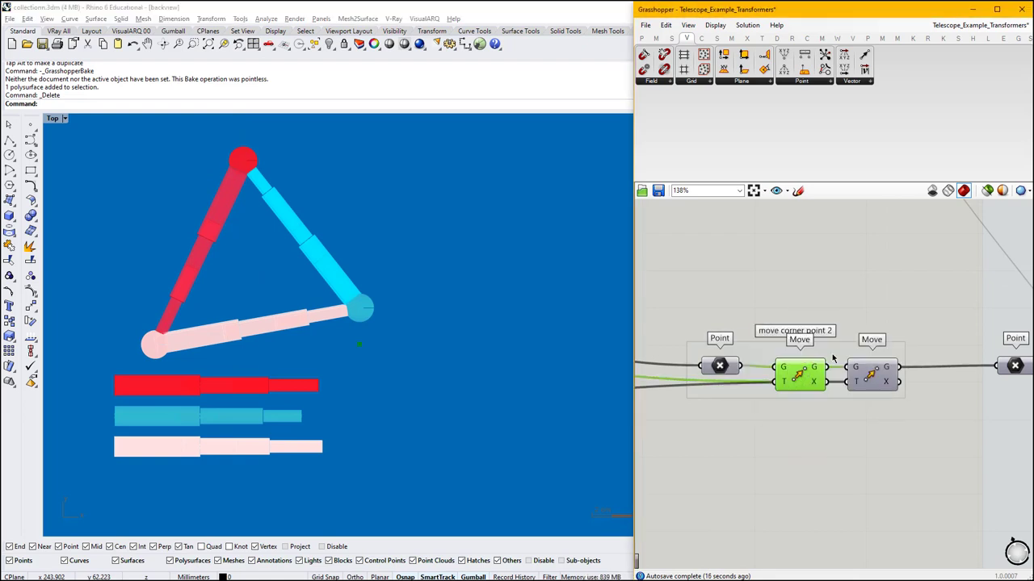
Space the second Move component of "move corner point 2" away from the first one and turn on its preview.
drag(872, 373, 894, 379)
middle_click(894, 379)
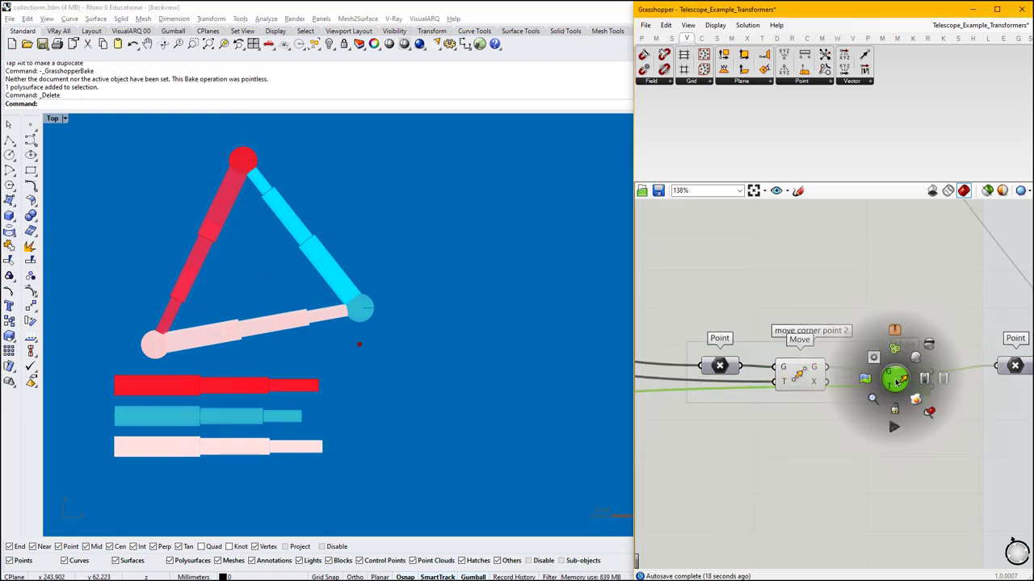
click(916, 361)
scroll(398, 312, up, 4)
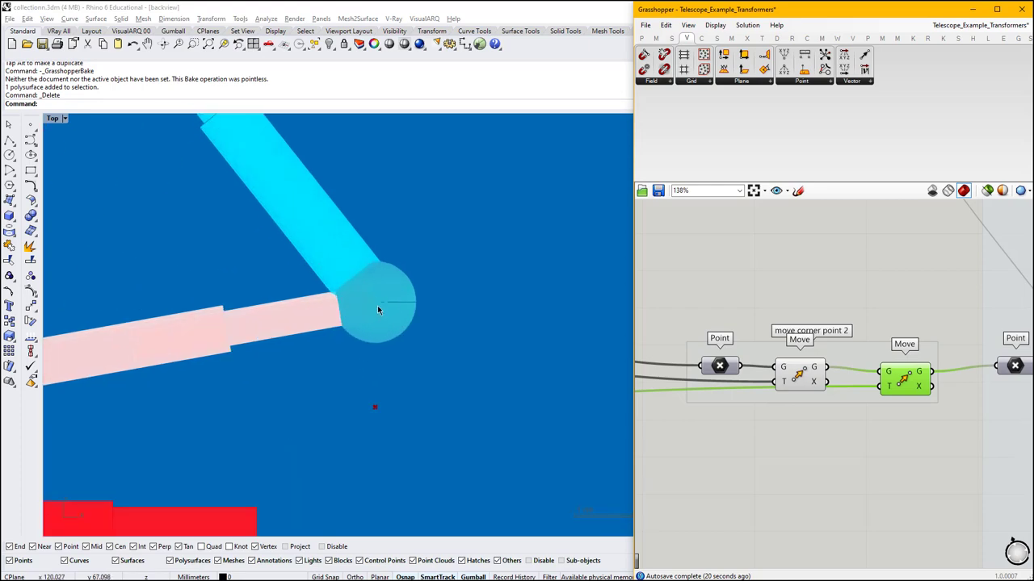
scroll(406, 303, down, 5)
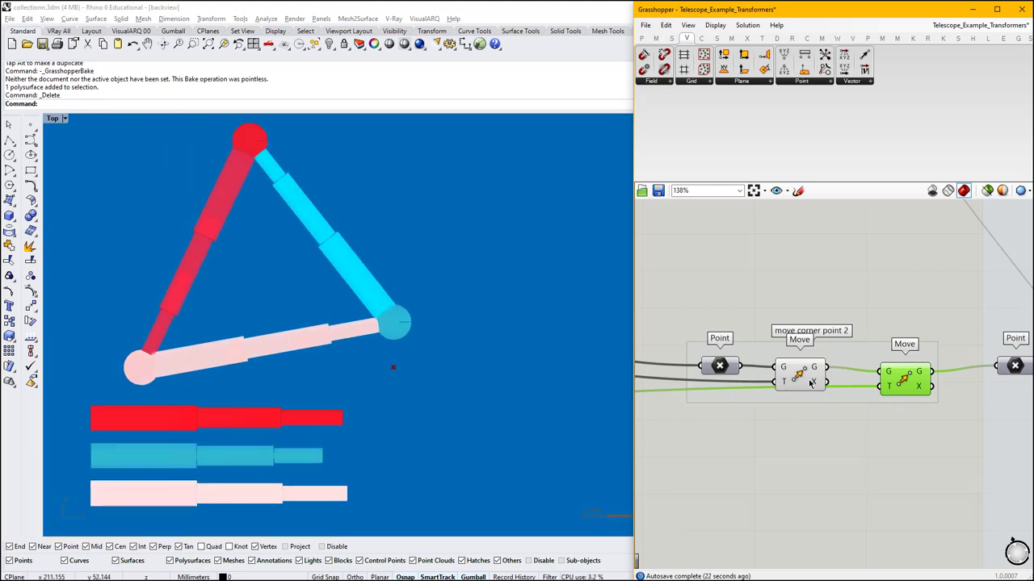
Compare the telescopic triangle with the three flat colour-coded telescopes below it in Rhino's Top view.
click(808, 382)
scroll(907, 387, down, 5)
scroll(257, 297, down, 5)
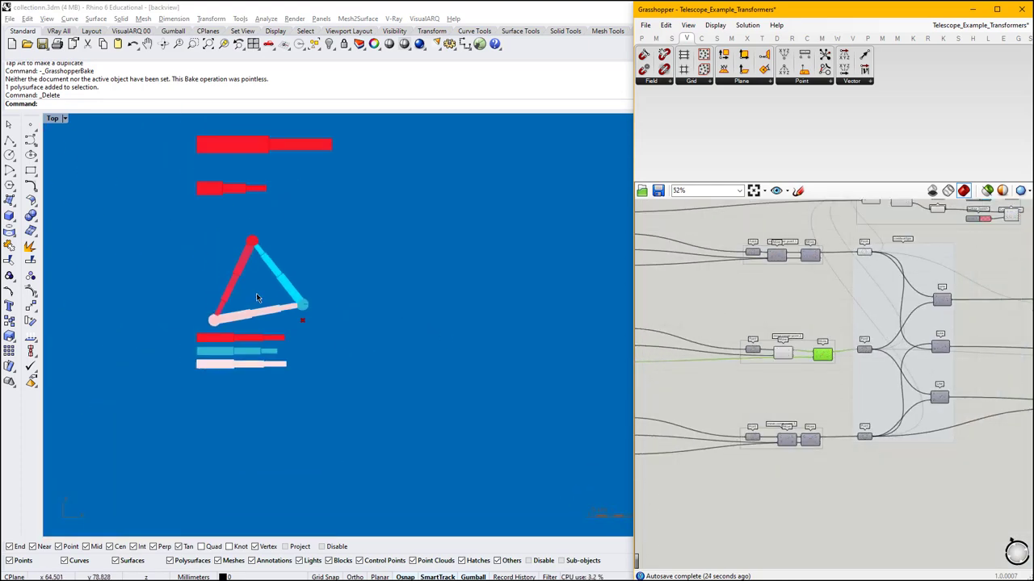
scroll(256, 315, up, 5)
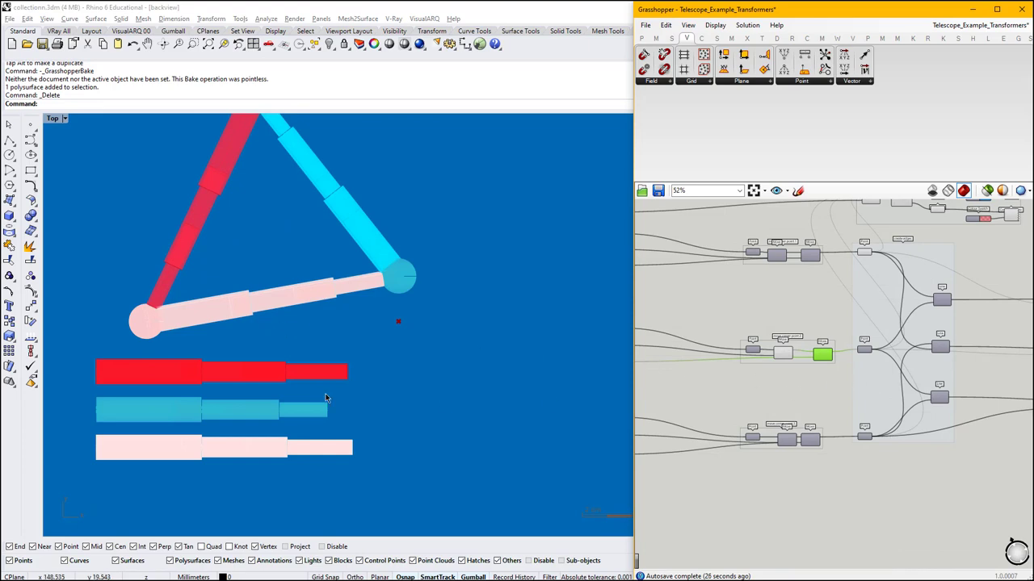
right_drag(285, 409, 308, 395)
scroll(167, 411, up, 6)
scroll(167, 410, down, 4)
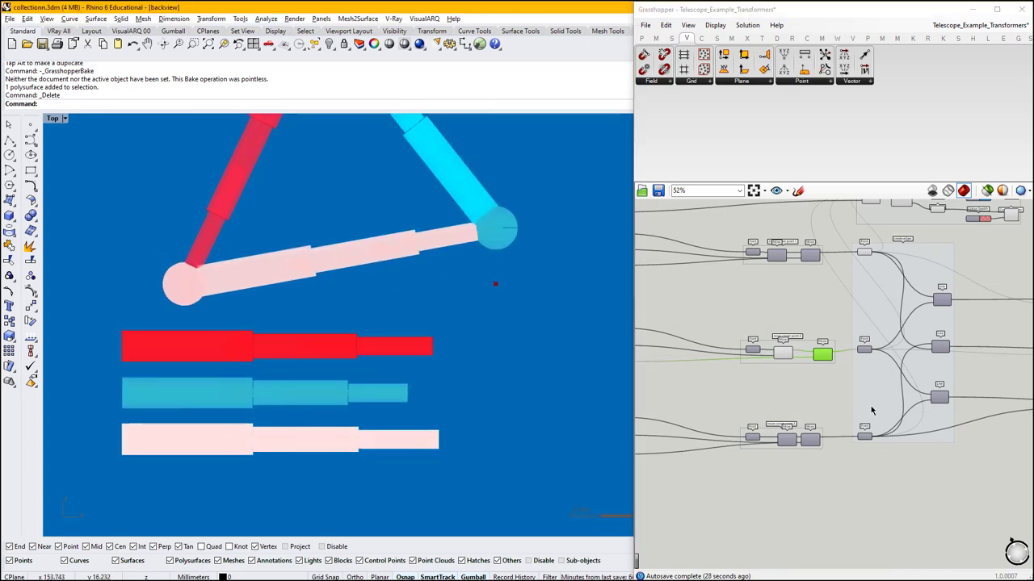
Inspect the uppermost Orient component and highlight the telescope it places on the triangle's lower edge.
scroll(876, 388, down, 2)
right_drag(891, 366, 734, 362)
scroll(918, 362, up, 5)
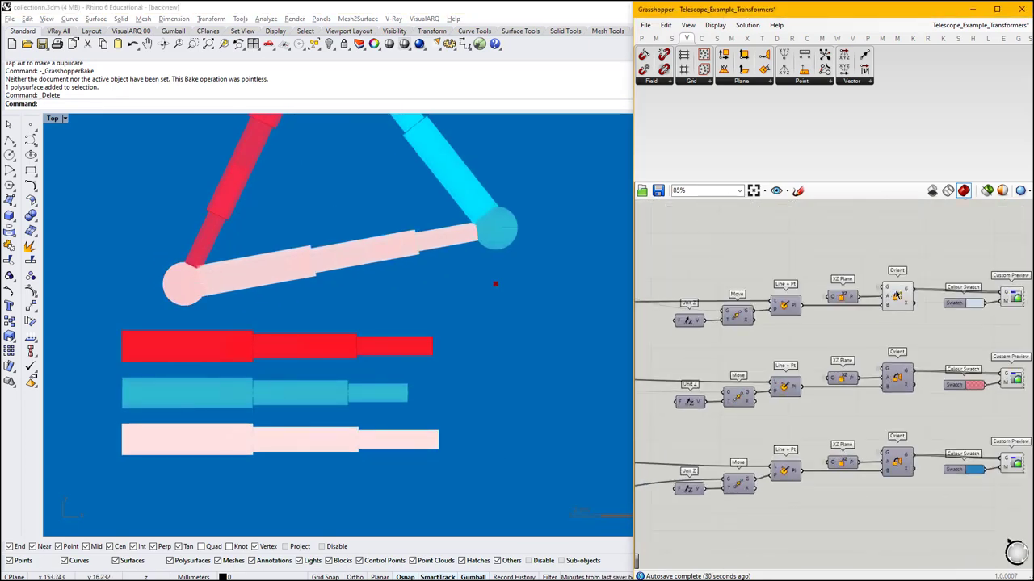
scroll(897, 296, up, 2)
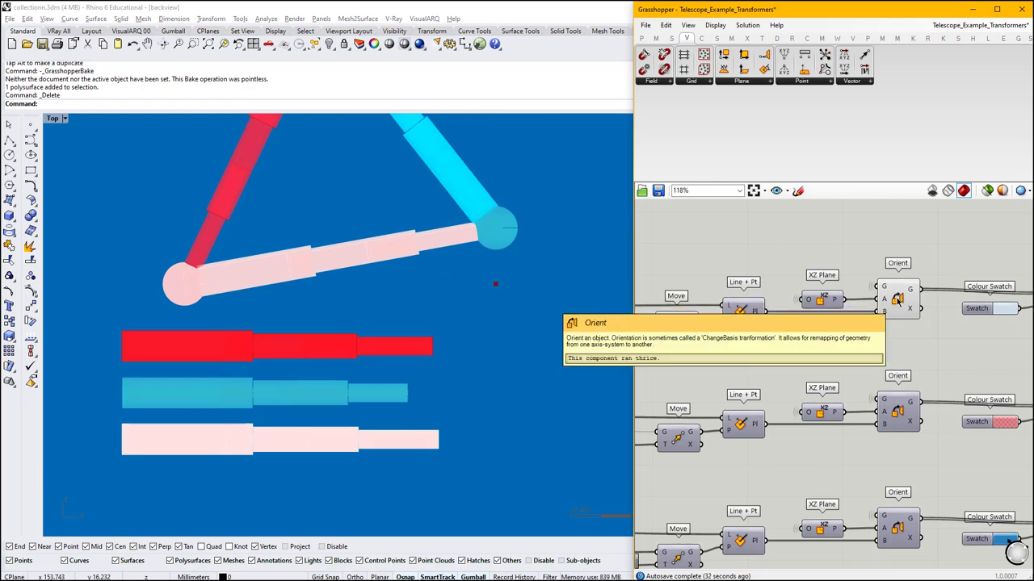
click(900, 301)
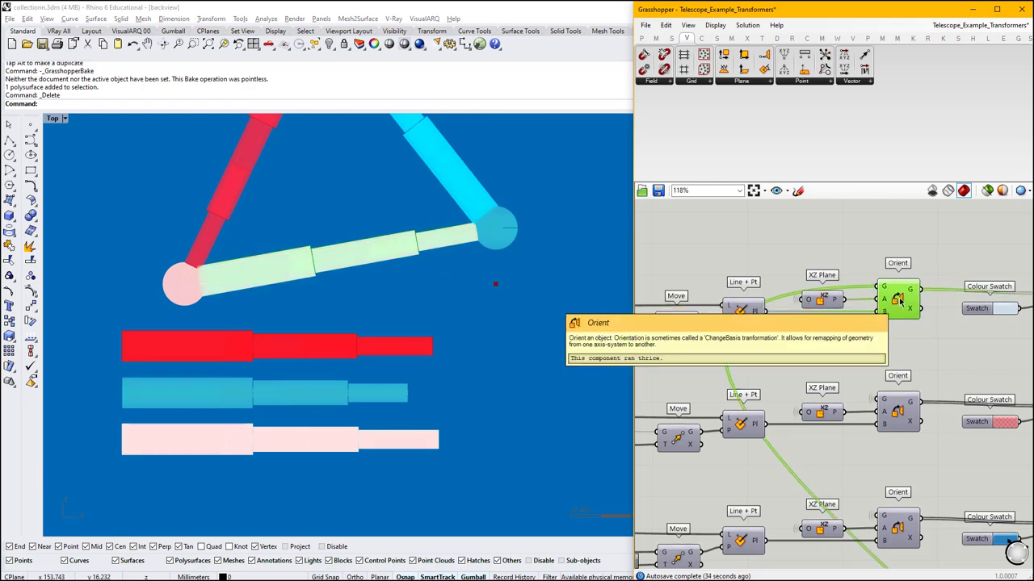
scroll(952, 310, down, 5)
scroll(951, 310, down, 2)
scroll(936, 307, up, 2)
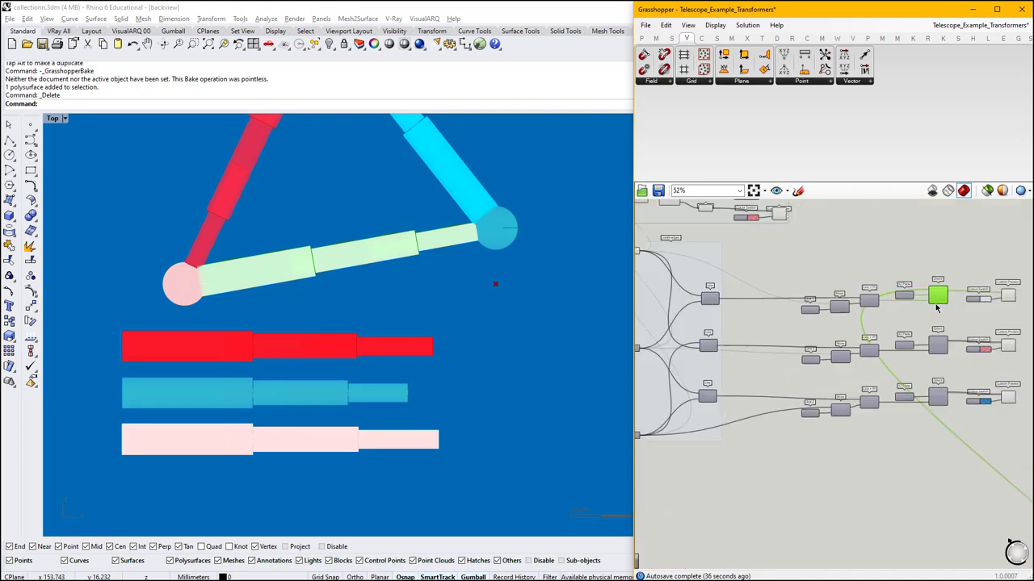
scroll(940, 291, down, 2)
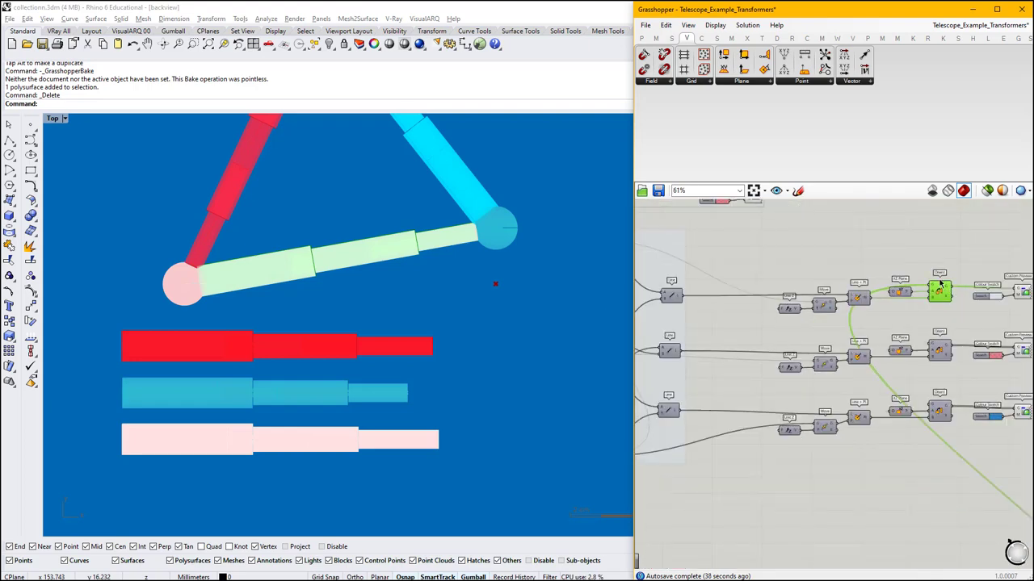
Set Telescope 1's length each slider to 56 with the whole triangle in view in Rhino.
scroll(951, 291, down, 2)
right_drag(989, 359, 991, 304)
scroll(942, 319, down, 3)
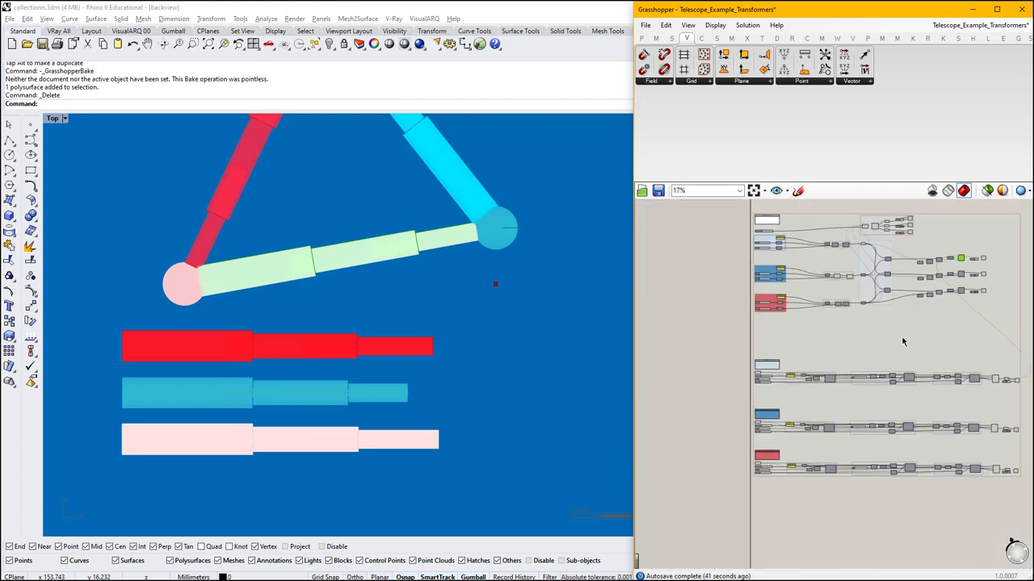
scroll(776, 377, up, 5)
scroll(776, 377, up, 5)
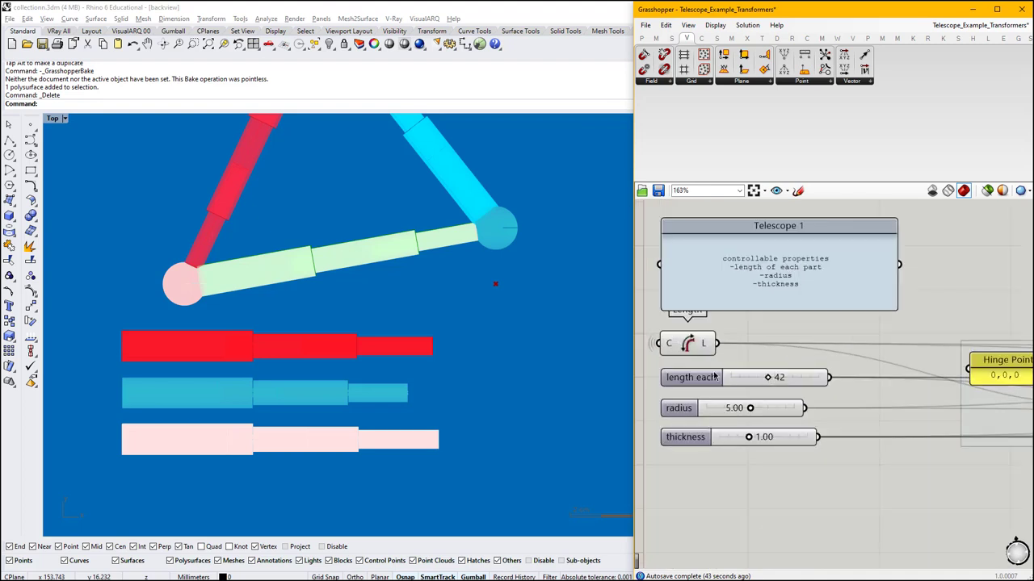
right_drag(714, 373, 709, 382)
right_drag(382, 321, 343, 367)
scroll(344, 368, down, 4)
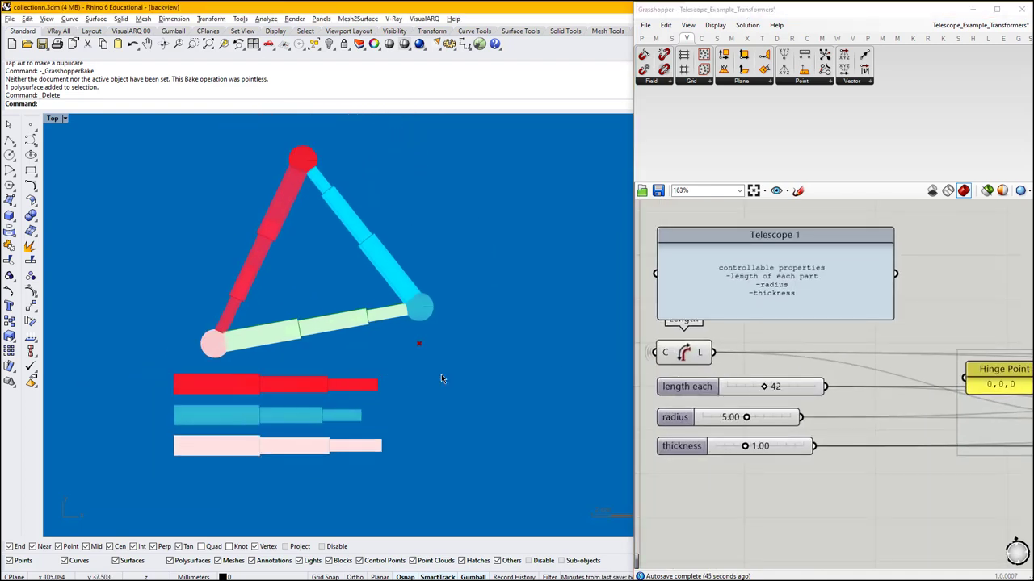
mouse_move(764, 389)
mouse_down()
mouse_move(751, 388)
mouse_move(770, 390)
mouse_up()
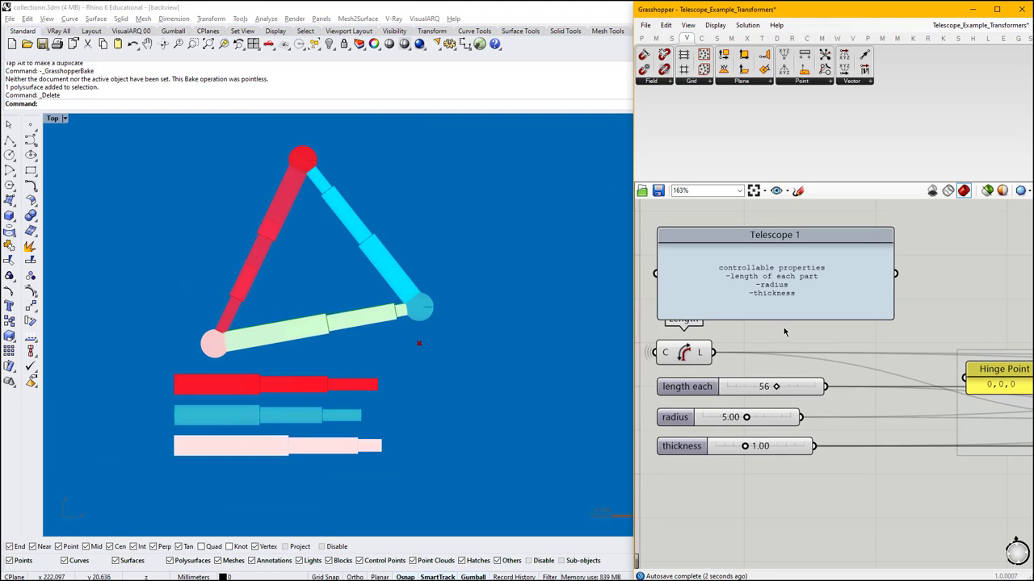
Highlight the triangle's three telescope definitions and the three standalone telescope definitions above them for comparison.
scroll(855, 373, down, 7)
scroll(855, 373, down, 4)
drag(711, 311, 974, 421)
right_drag(868, 353, 818, 493)
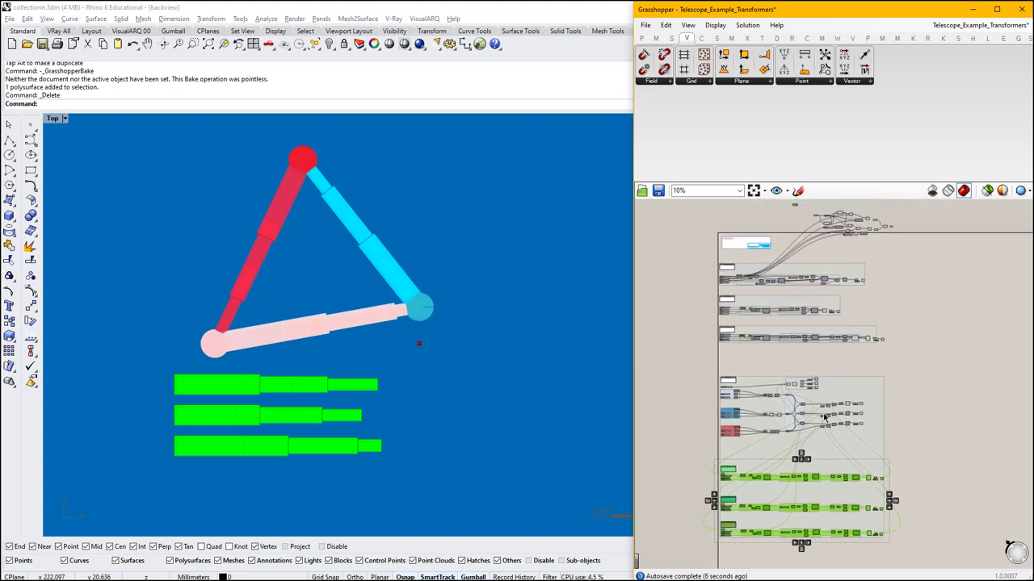
drag(699, 259, 926, 361)
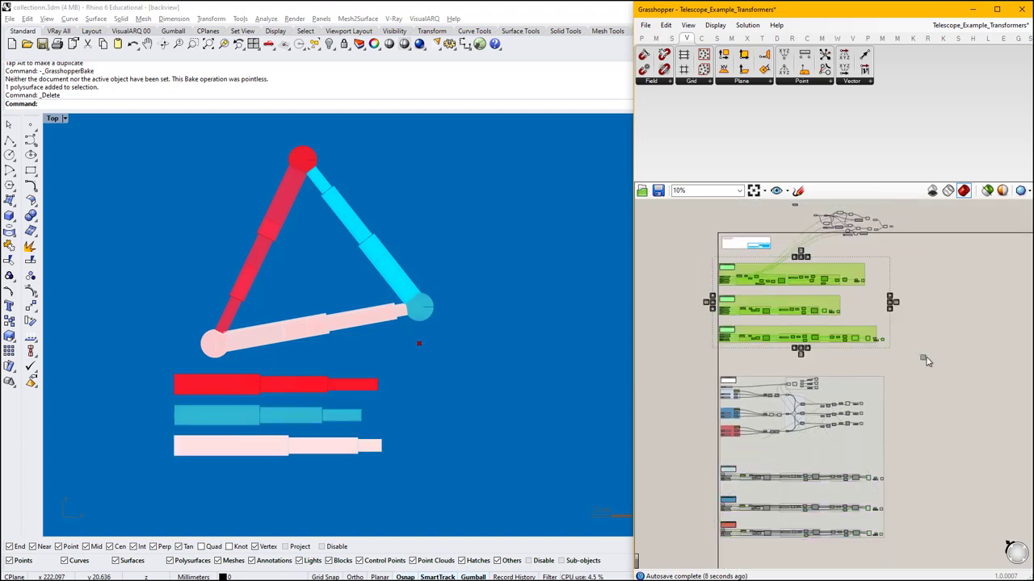
click(924, 338)
Examine the triangle's uppermost Orient component and locate Orient among the Euclidean transform components.
scroll(798, 267, down, 3)
scroll(800, 377, up, 4)
scroll(753, 272, up, 3)
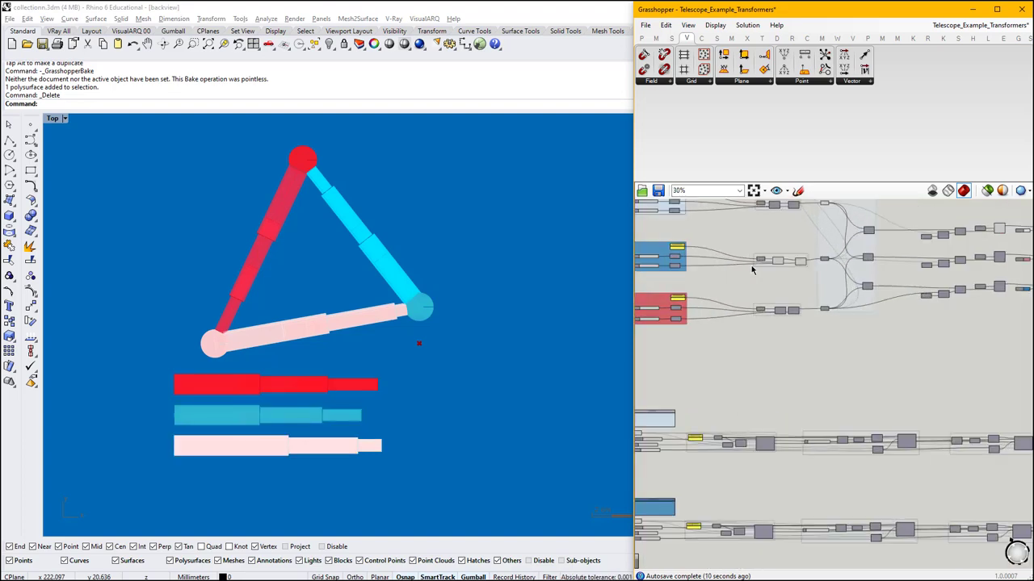
right_drag(751, 271, 791, 342)
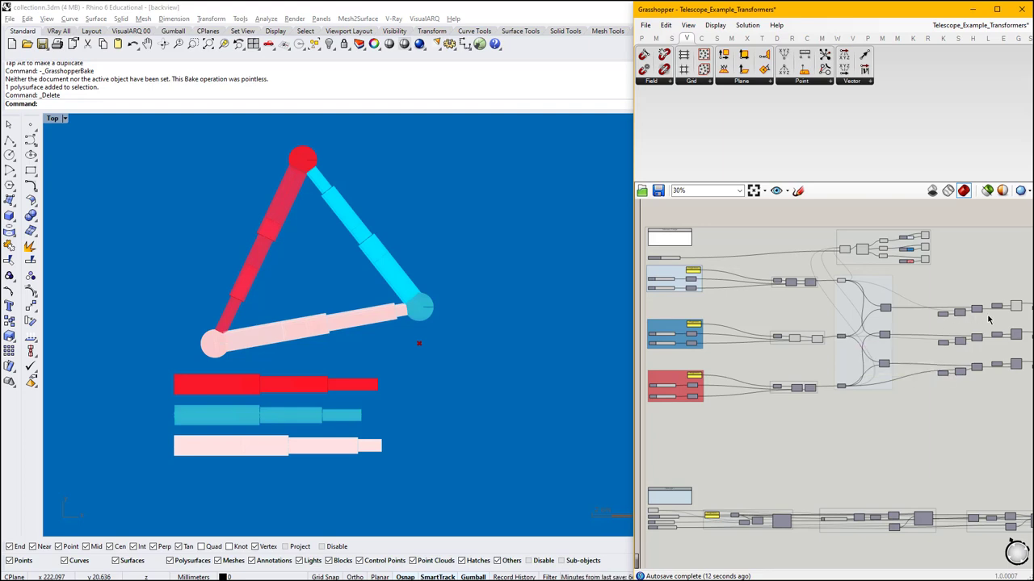
right_drag(987, 319, 862, 335)
scroll(890, 331, up, 3)
scroll(917, 327, up, 2)
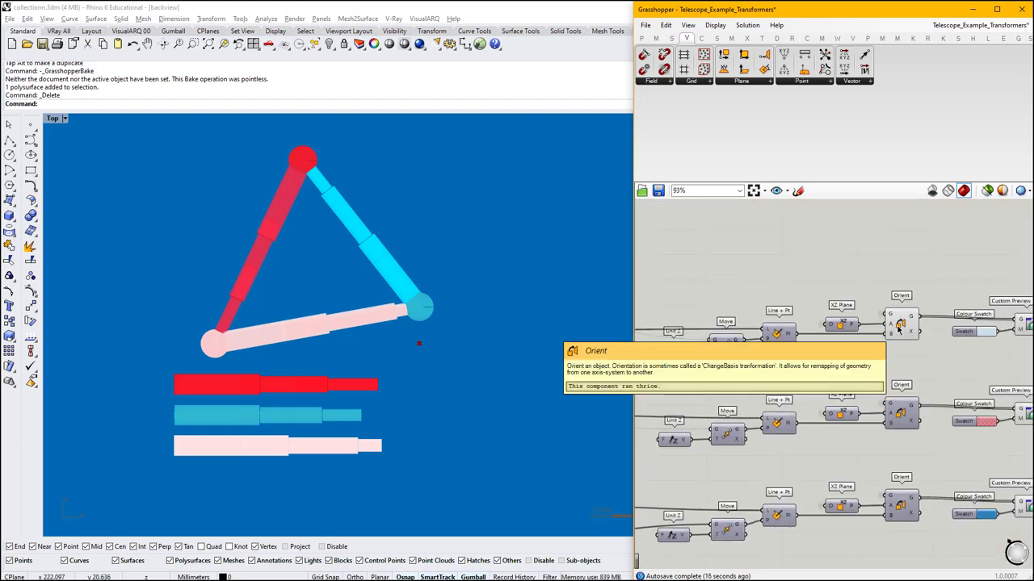
scroll(900, 325, up, 3)
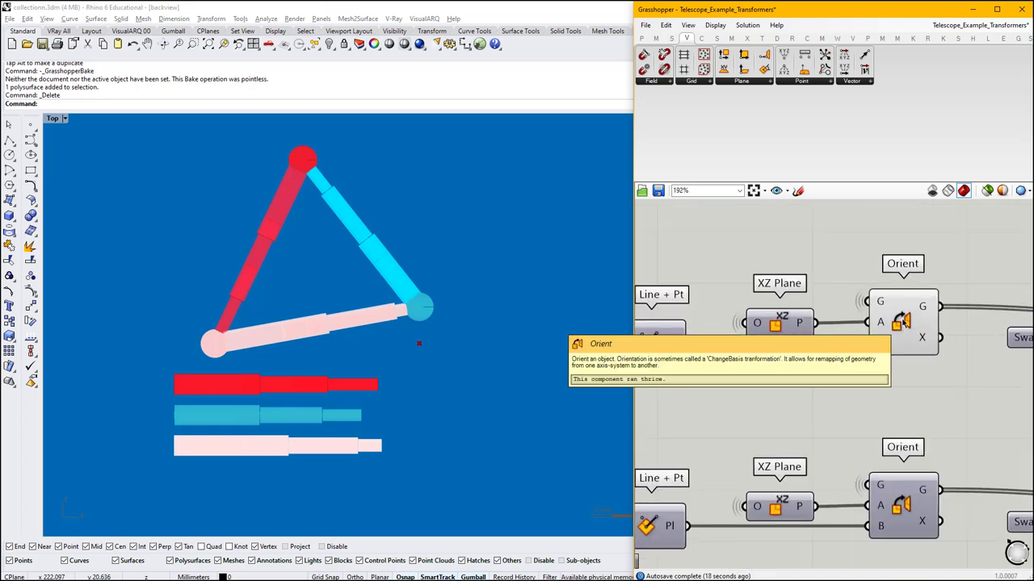
click(903, 323)
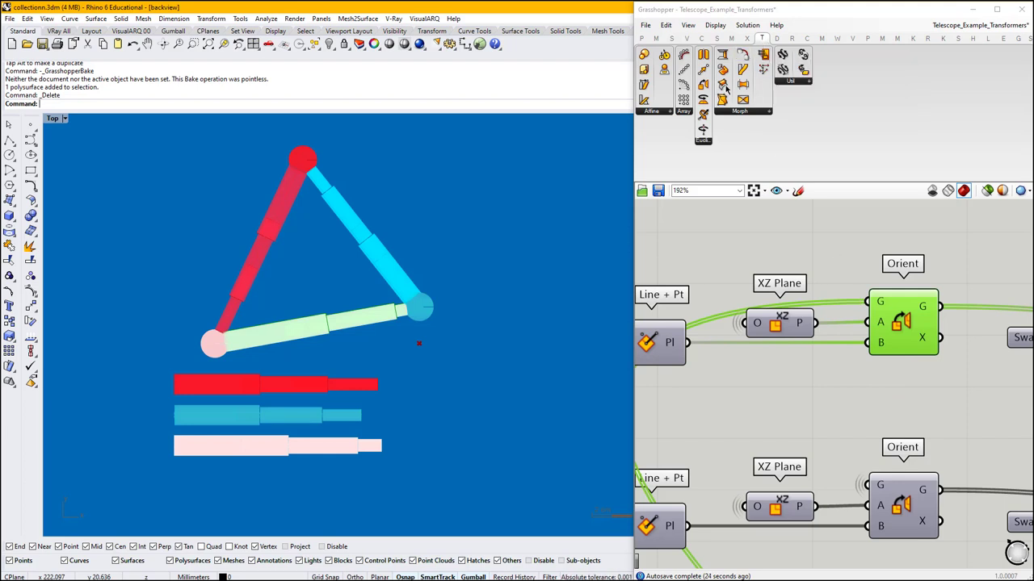
click(900, 320)
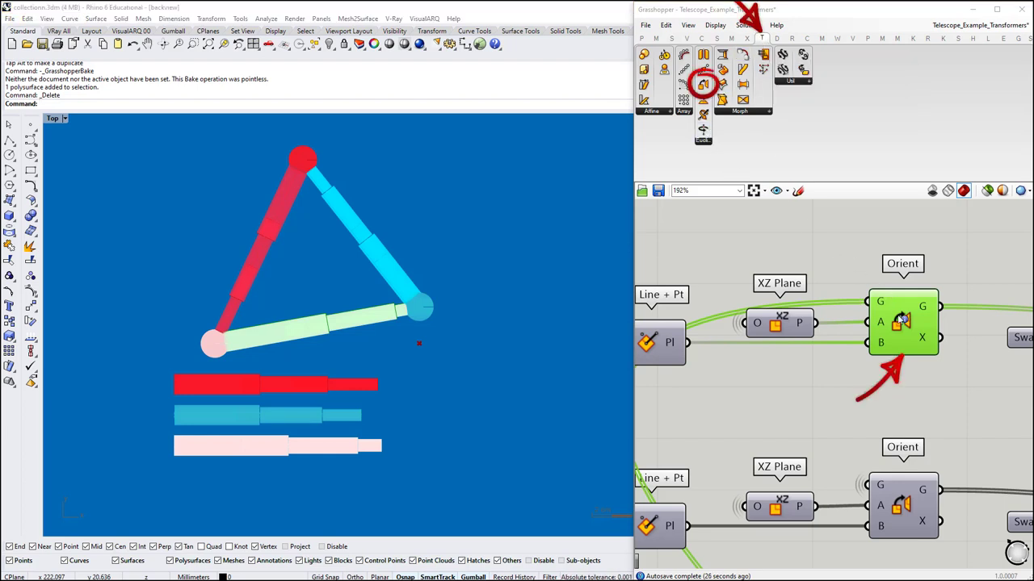
click(703, 141)
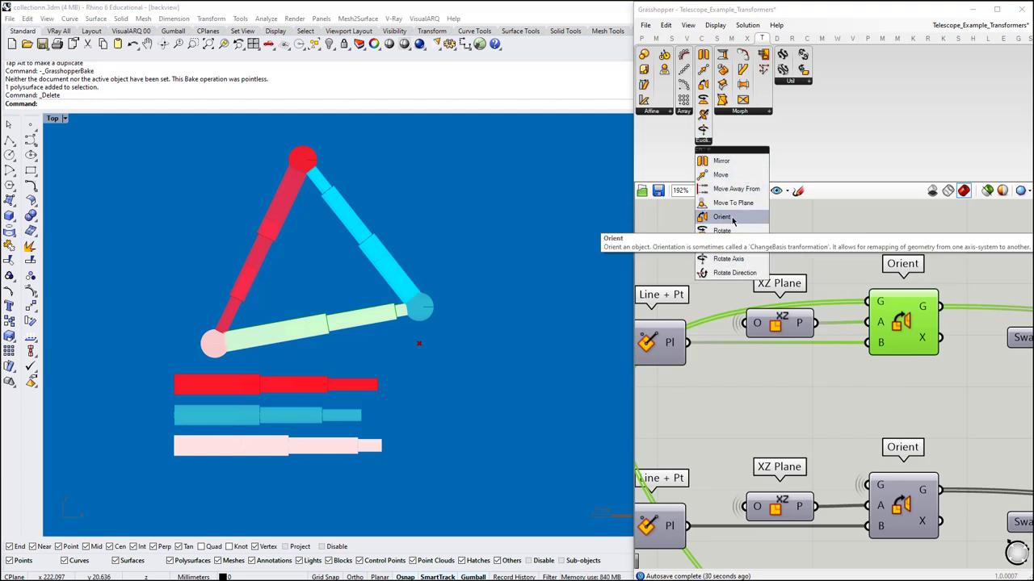
Check the uppermost Orient component's source and target plane inputs, and nudge it and its XZ Plane component slightly upward into line.
drag(891, 329, 899, 319)
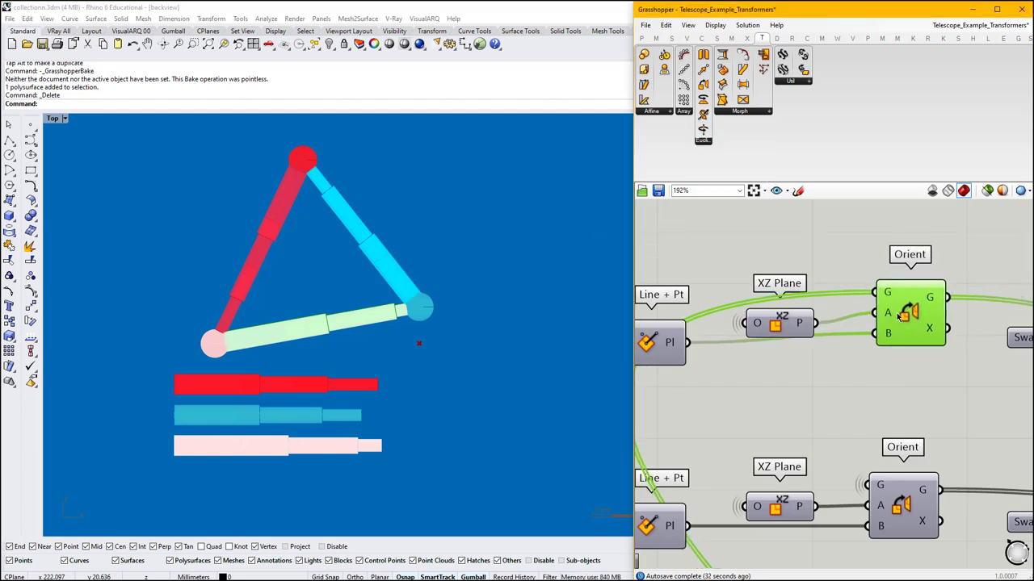
mouse_move(889, 318)
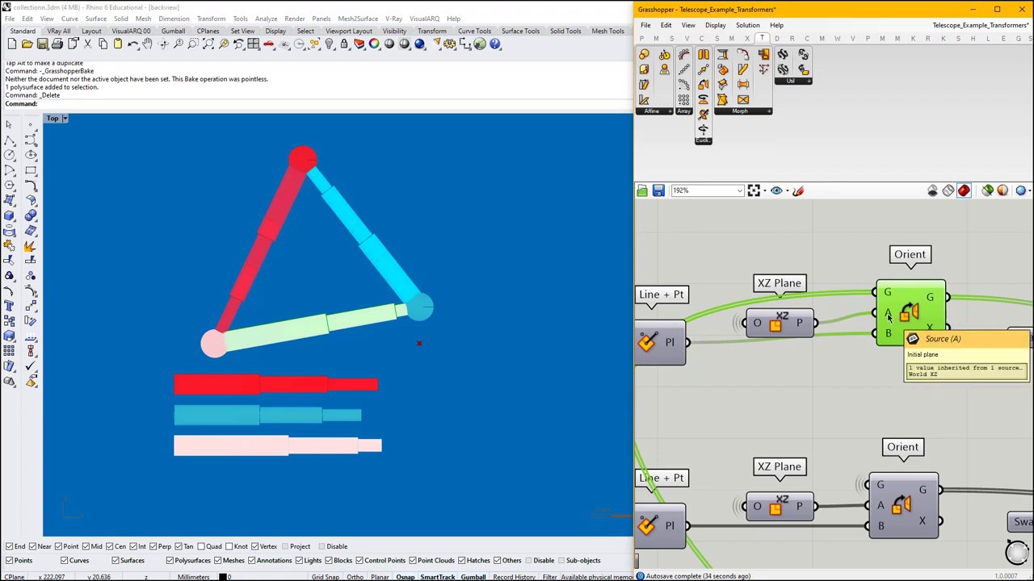
mouse_move(887, 339)
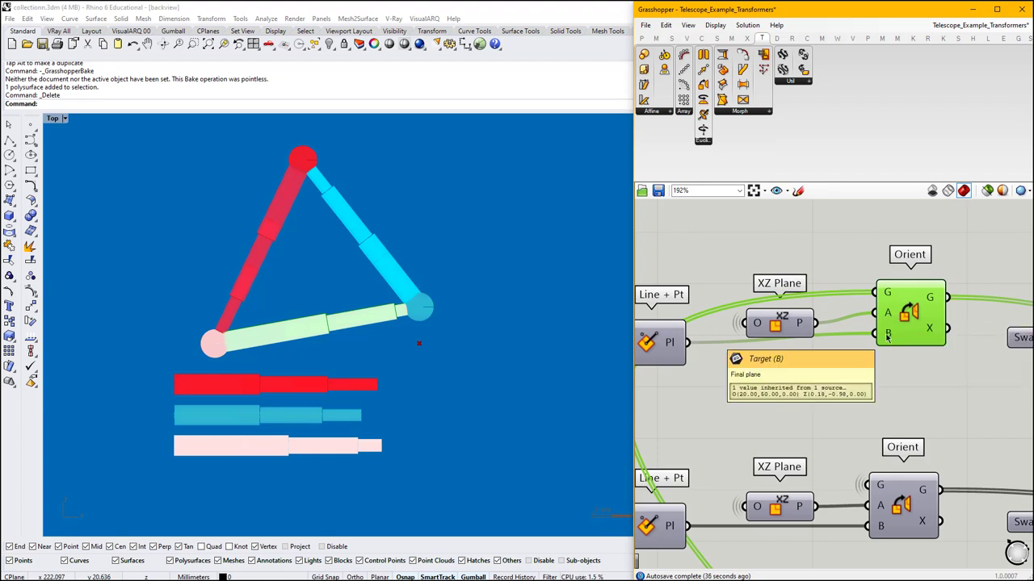
drag(780, 321, 780, 311)
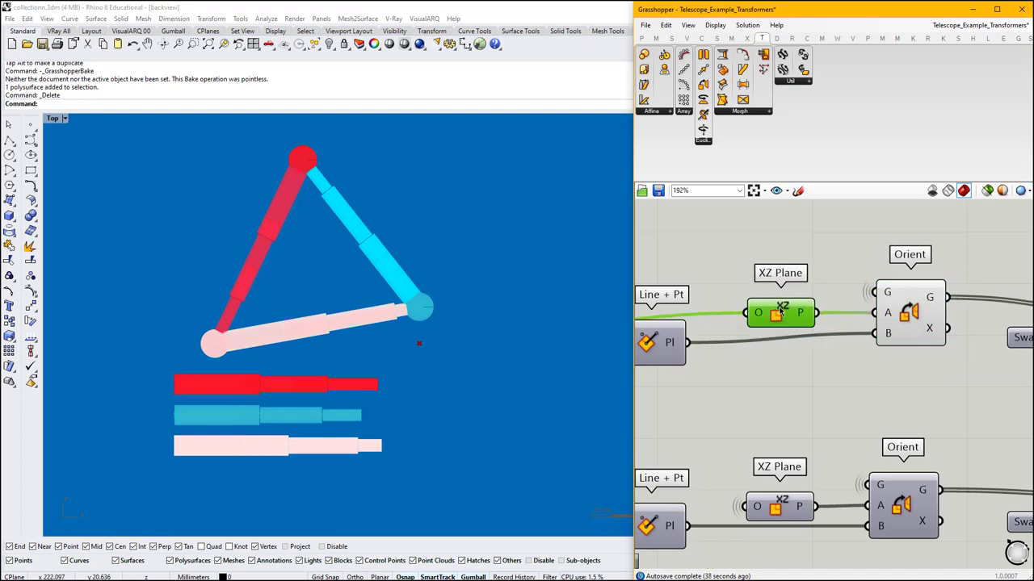
Examine Telescope 1's Hinge Point panel and its length each, radius and thickness sliders.
scroll(781, 314, down, 10)
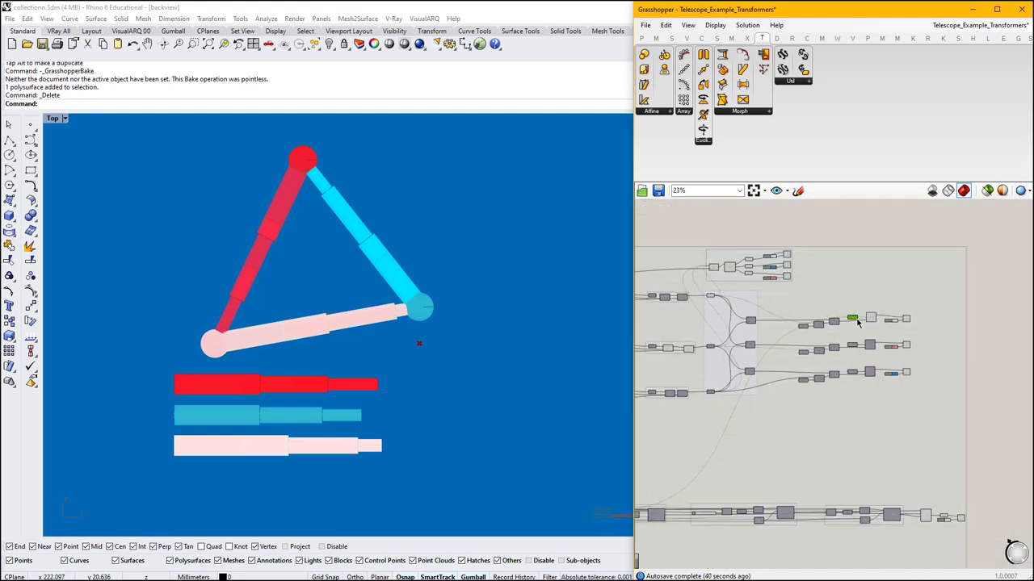
scroll(747, 398, up, 9)
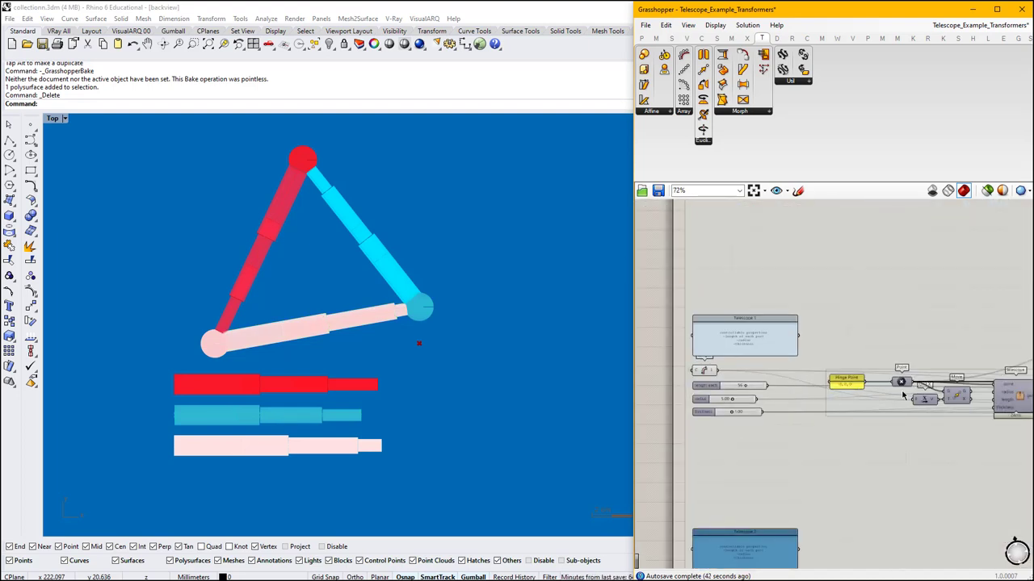
scroll(921, 388, down, 4)
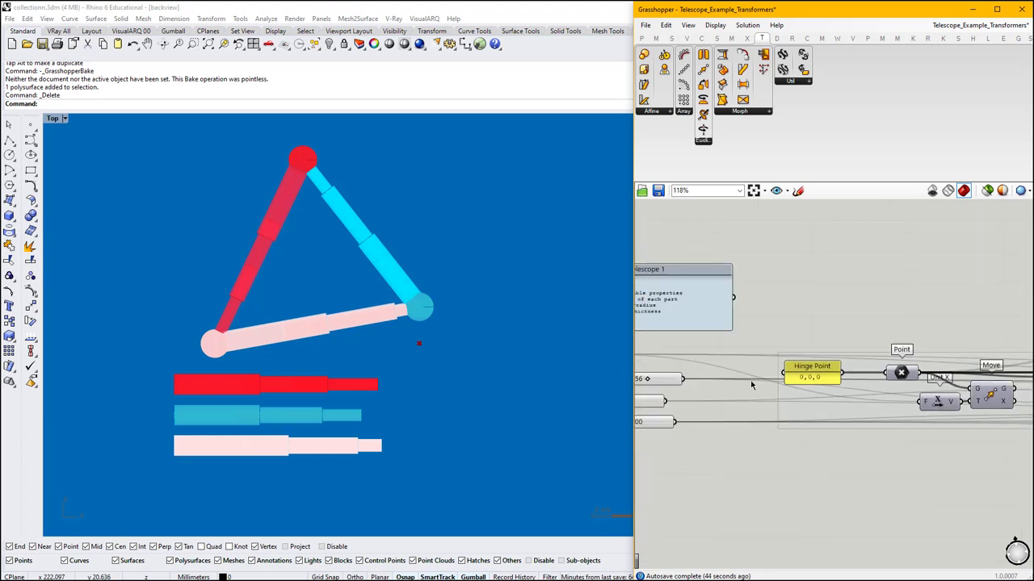
scroll(829, 391, up, 3)
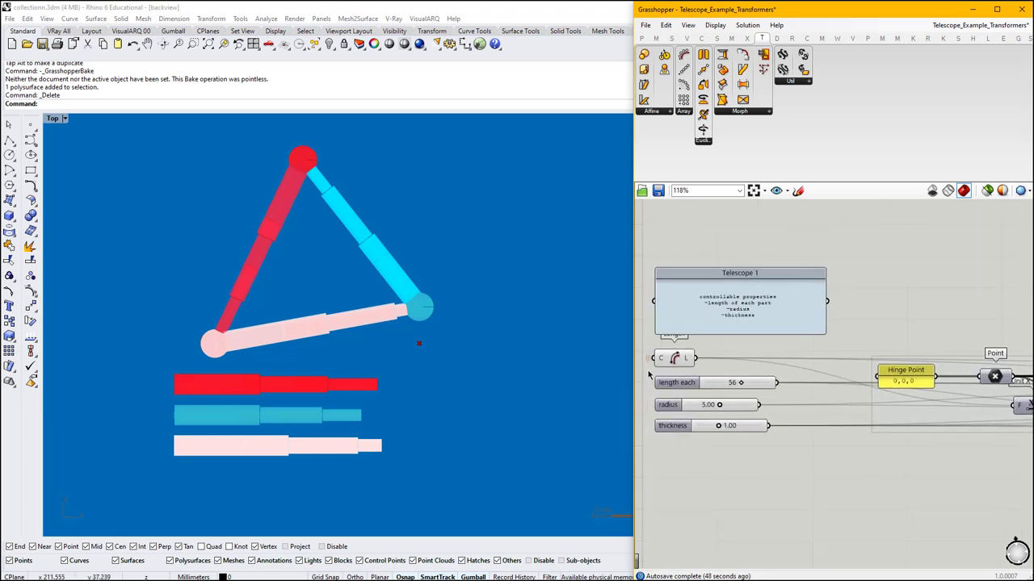
Shift Telescope 1's first Unit X component away from the Move component so that it sits beneath the Point component.
right_drag(908, 397, 834, 384)
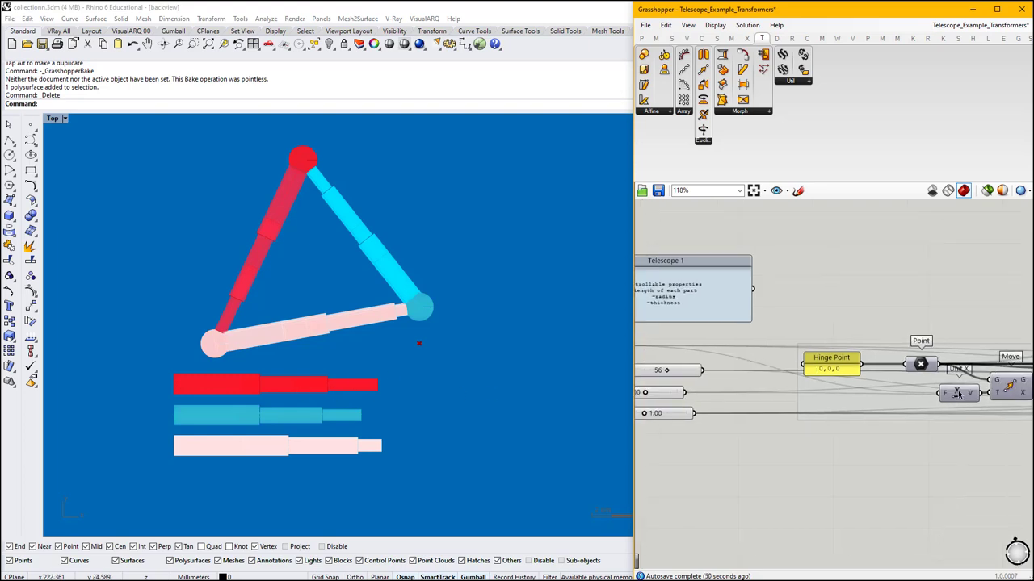
drag(957, 394, 925, 396)
scroll(777, 369, down, 5)
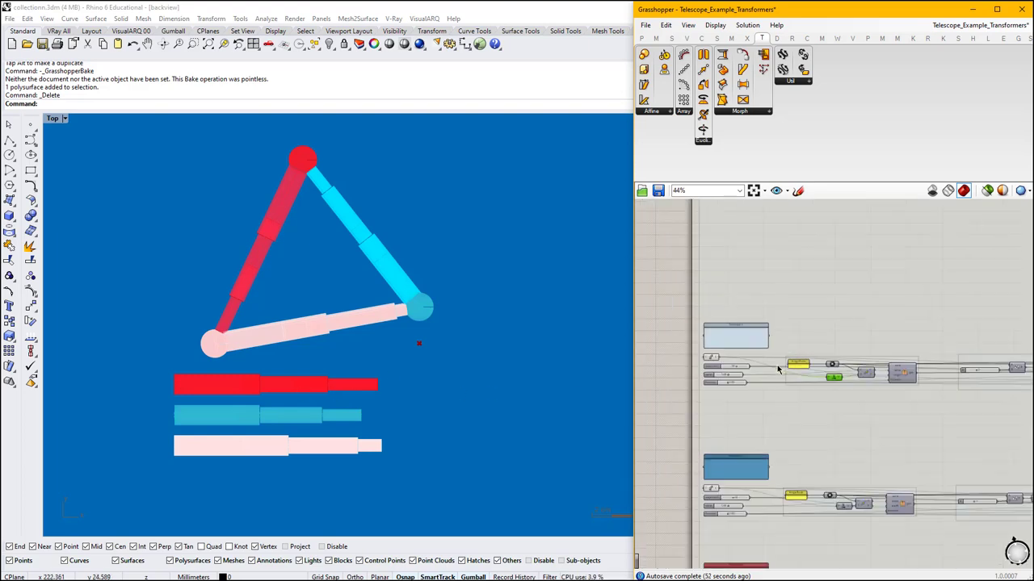
Select the triangle's uppermost Line + Pt component and examine its line and point inputs and its plane connection to Orient.
scroll(778, 369, down, 6)
right_drag(929, 330, 822, 361)
scroll(875, 293, up, 8)
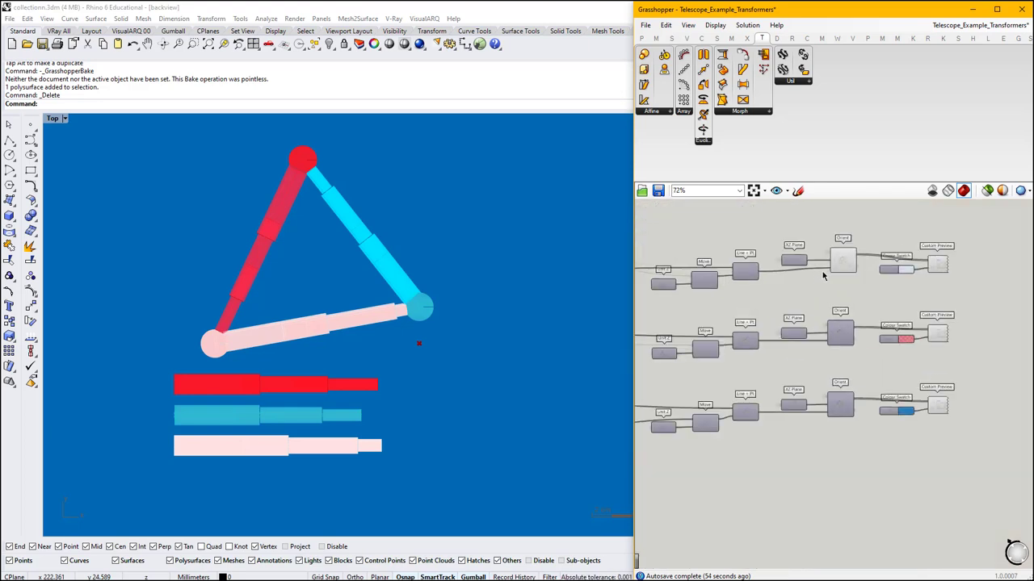
scroll(834, 270, up, 5)
right_drag(735, 266, 950, 317)
click(813, 321)
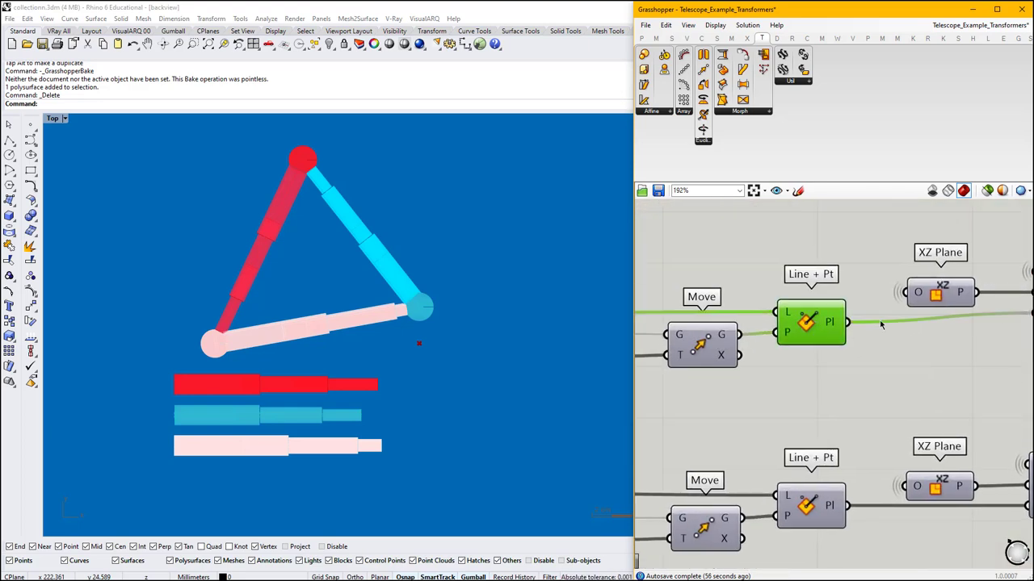
scroll(881, 324, down, 5)
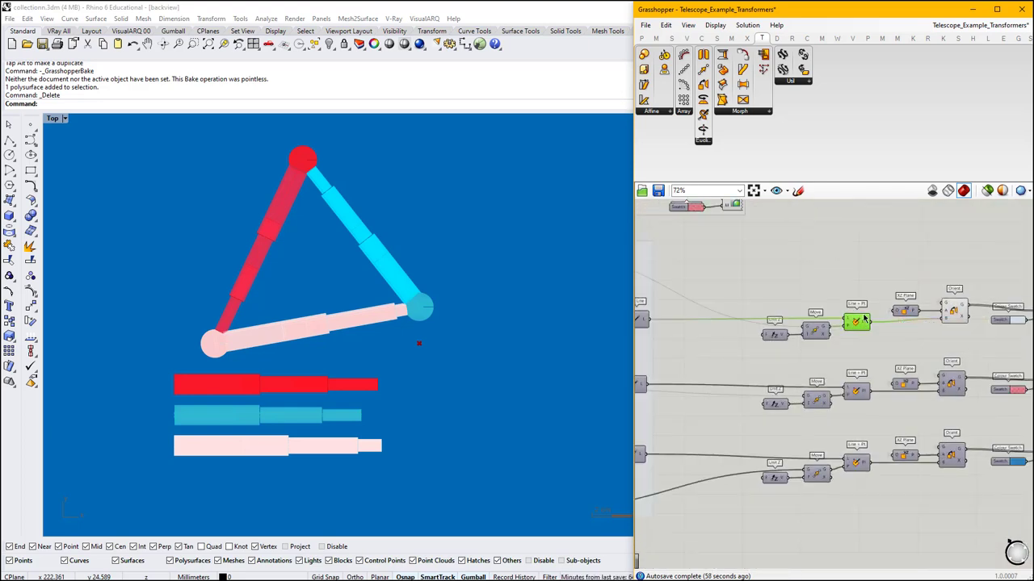
scroll(864, 320, up, 3)
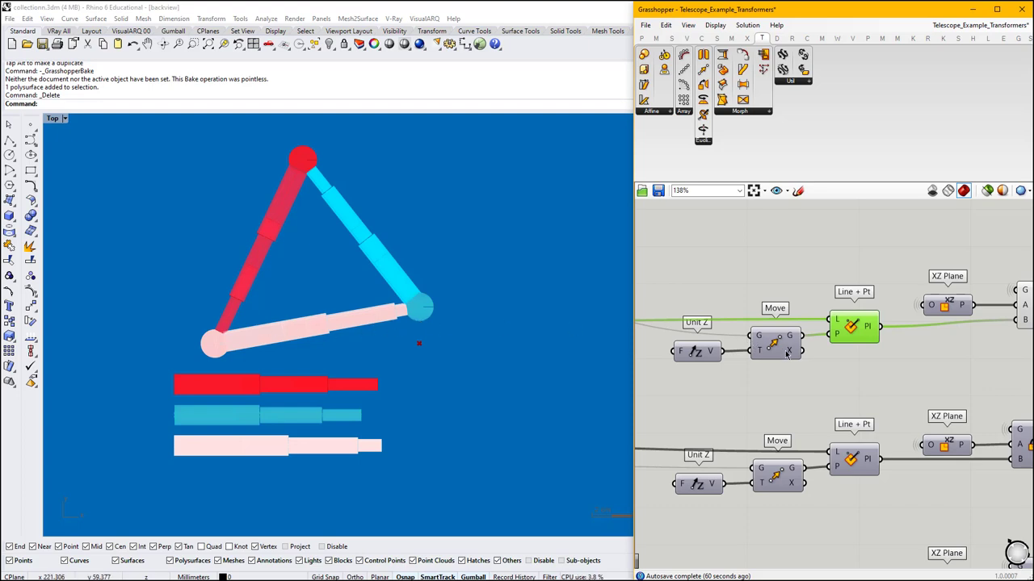
Enable preview on the uppermost Line component in the create edges group and briefly isolate the display to selected geometry.
scroll(759, 347, down, 5)
scroll(759, 348, up, 5)
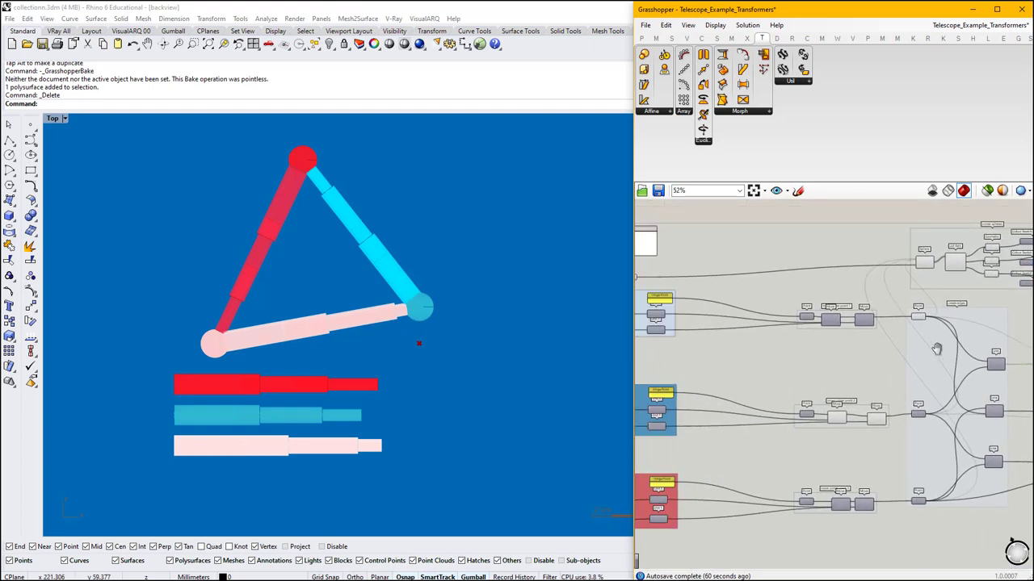
middle_click(902, 331)
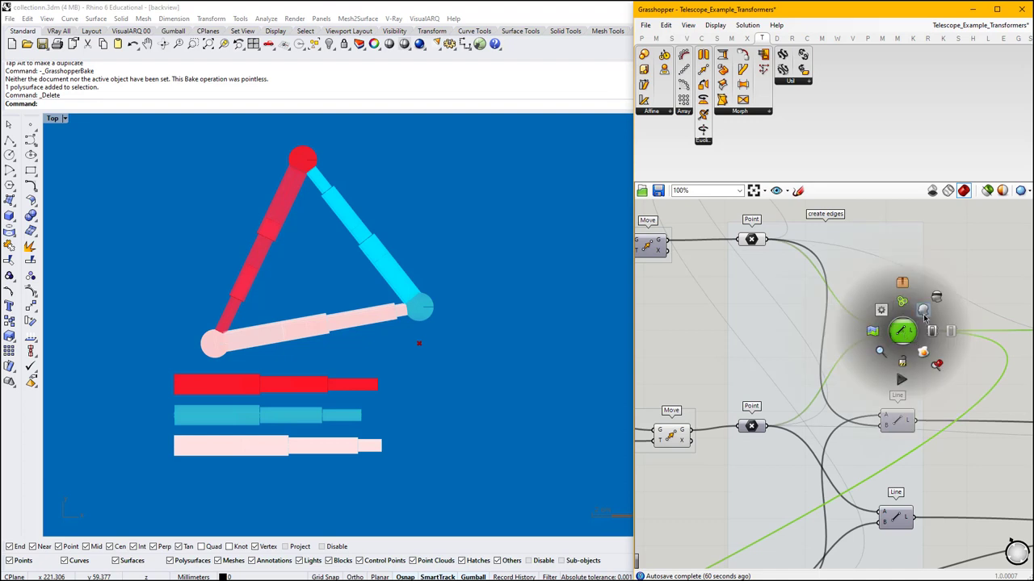
click(924, 314)
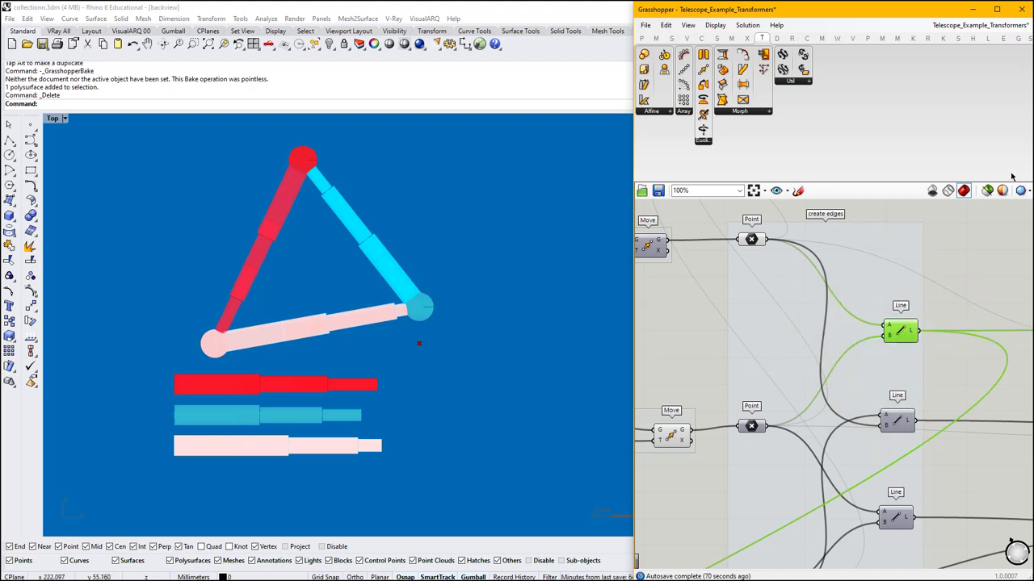
click(987, 192)
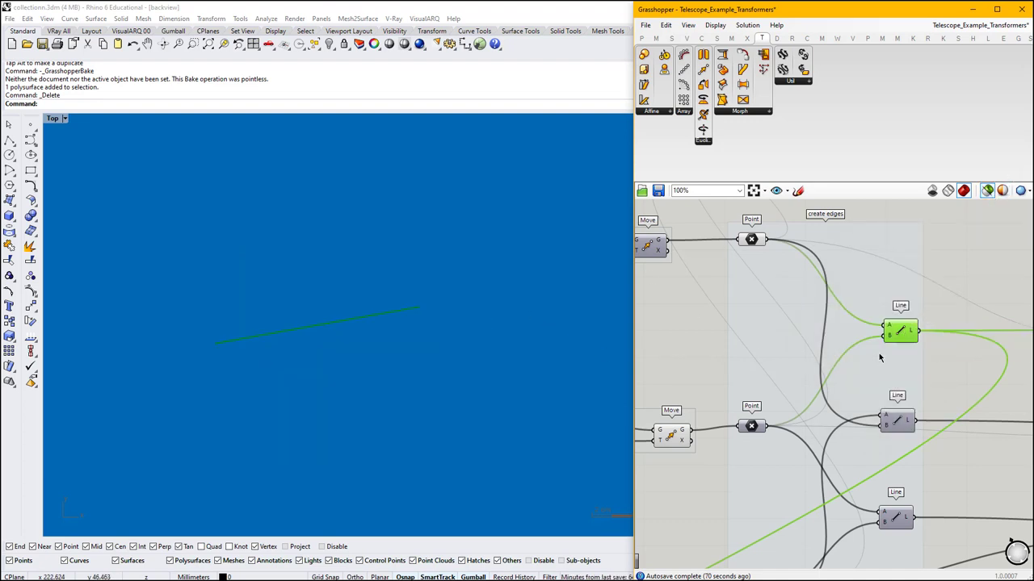
click(990, 195)
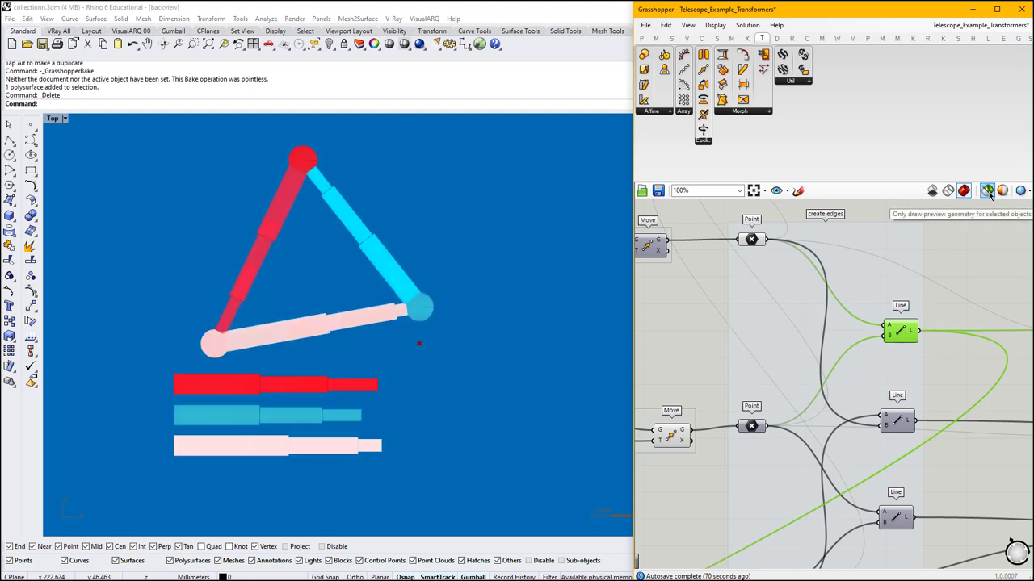
click(988, 193)
click(989, 193)
Set corner point 1's Unit X factor to 16 and its Unit Y factor to 6.
scroll(905, 329, down, 5)
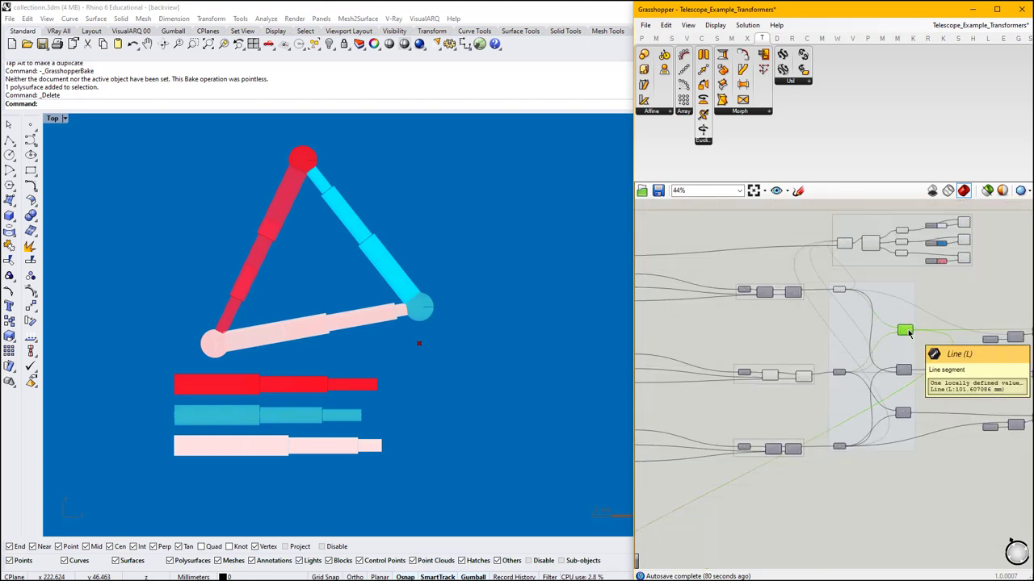
scroll(908, 331, up, 4)
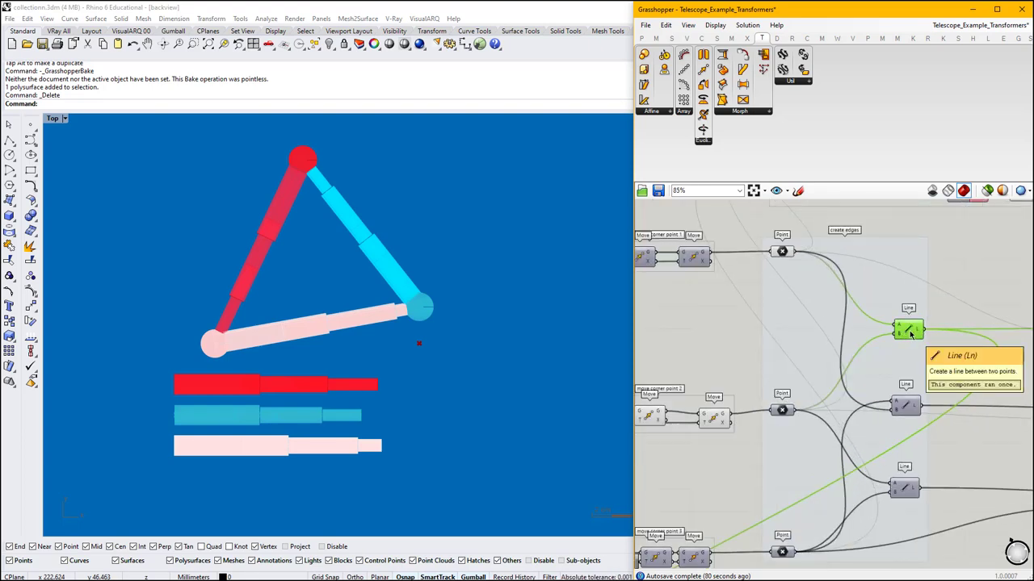
scroll(893, 347, down, 6)
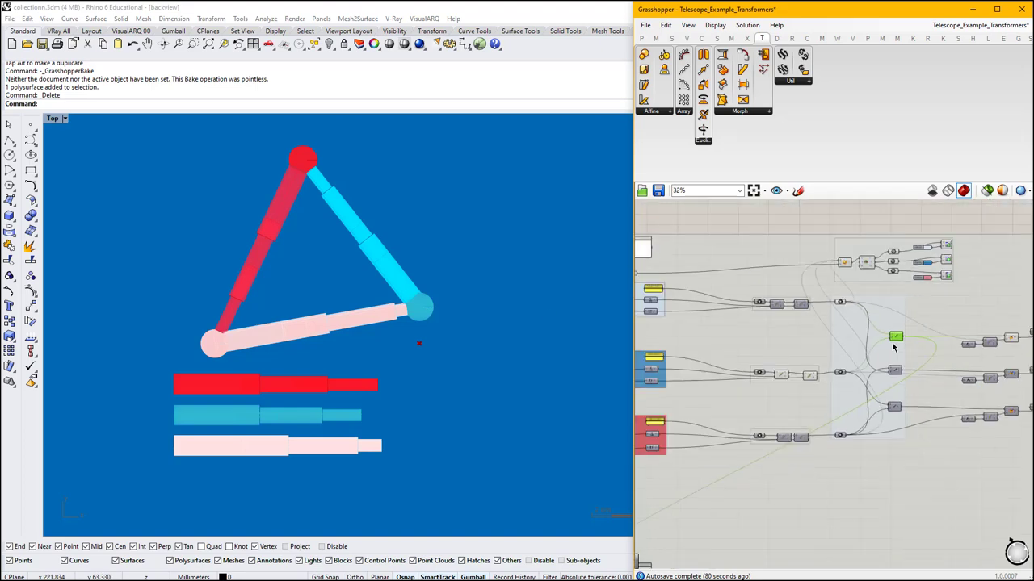
right_drag(753, 337, 793, 336)
scroll(670, 312, up, 8)
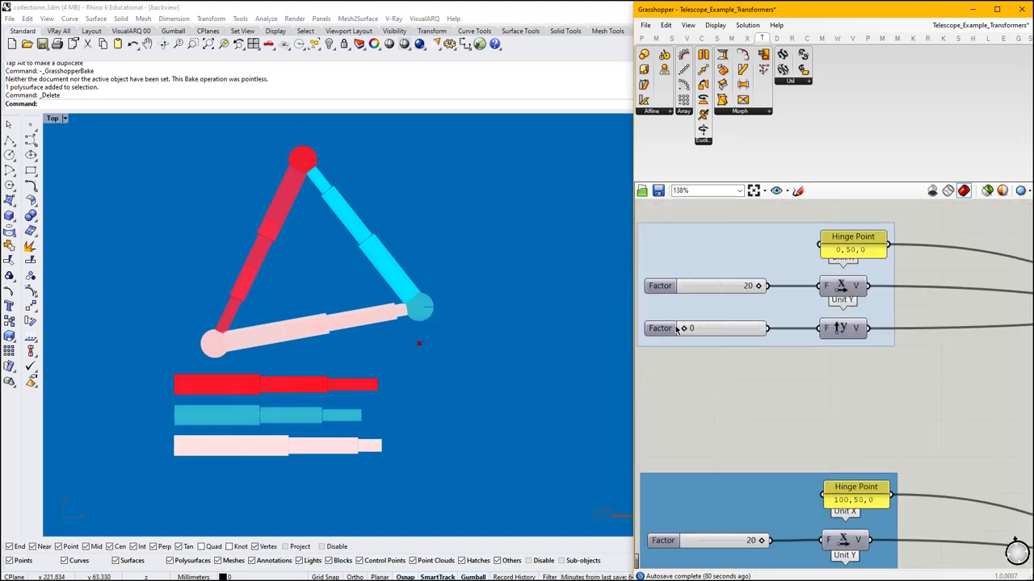
mouse_move(689, 329)
mouse_down()
mouse_move(727, 329)
mouse_move(707, 328)
mouse_up()
mouse_move(759, 288)
mouse_down()
mouse_move(709, 289)
mouse_move(755, 289)
mouse_move(745, 300)
mouse_up()
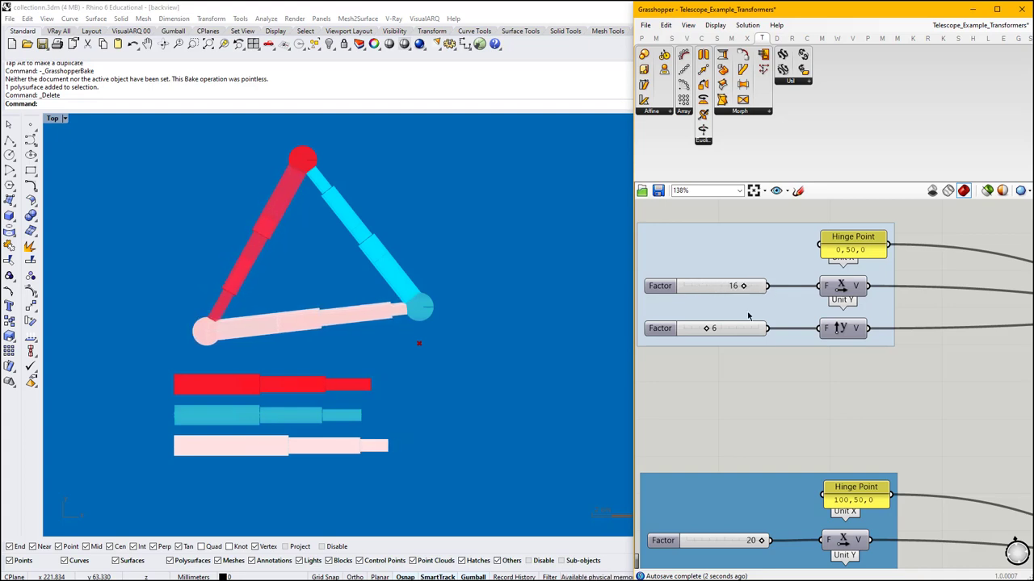
scroll(750, 329, down, 5)
scroll(753, 426, up, 5)
mouse_move(756, 385)
mouse_down()
mouse_move(711, 386)
mouse_move(738, 384)
mouse_up()
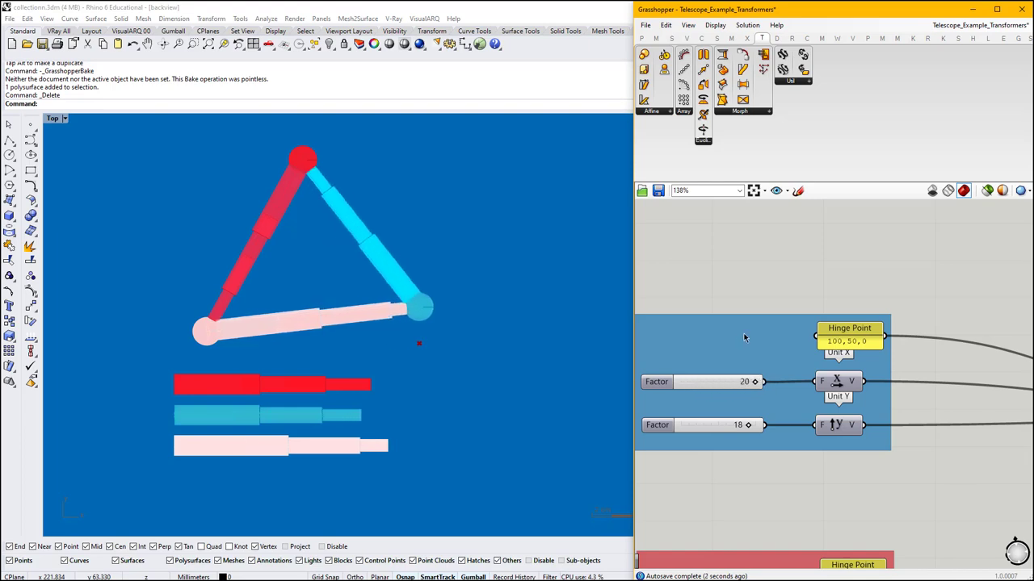
Limit the preview to selected geometry and select the original Point component of each of the three move corner point groups.
scroll(743, 347, down, 5)
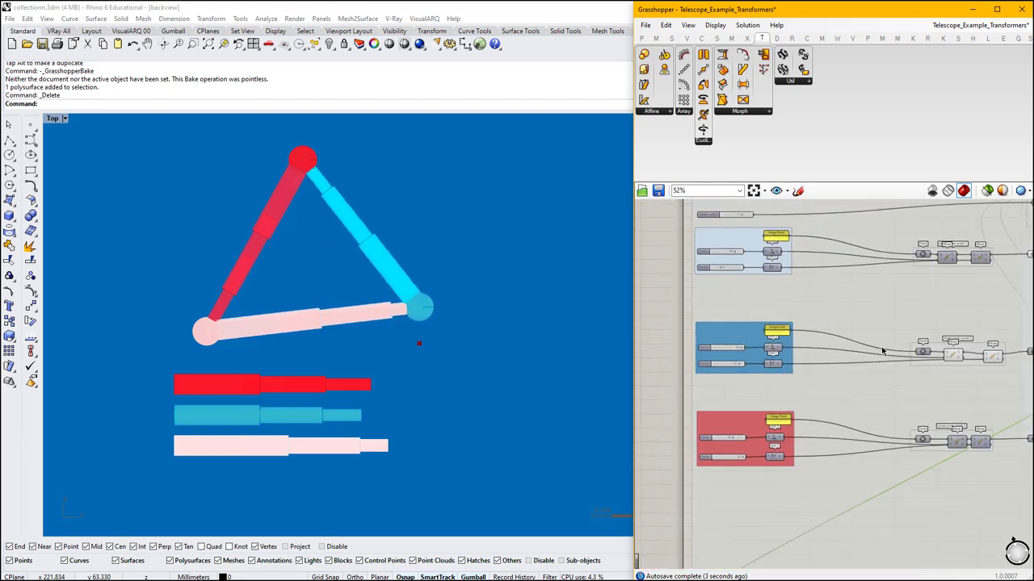
click(987, 192)
right_drag(765, 250, 863, 240)
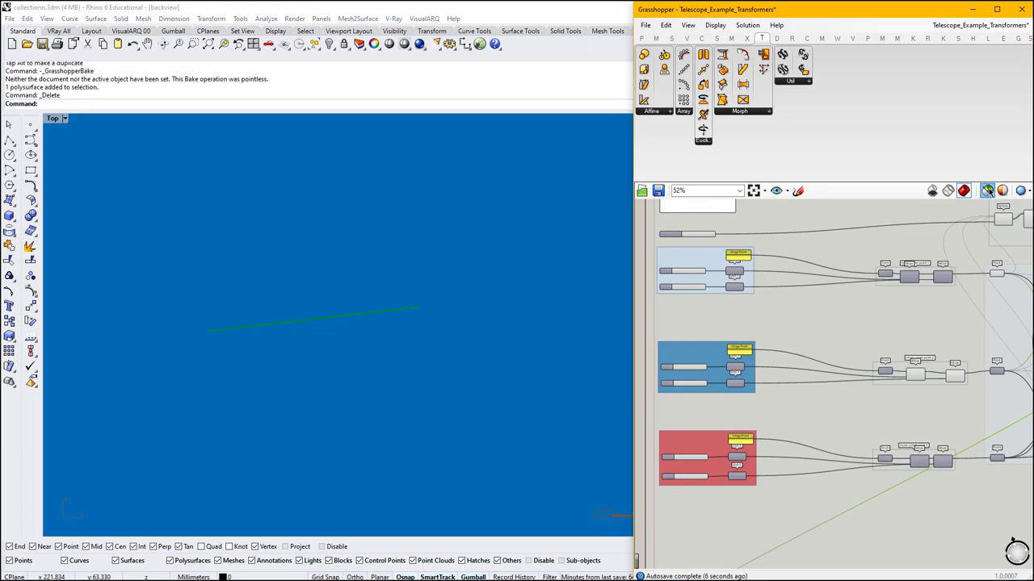
click(795, 261)
scroll(900, 275, up, 3)
click(880, 274)
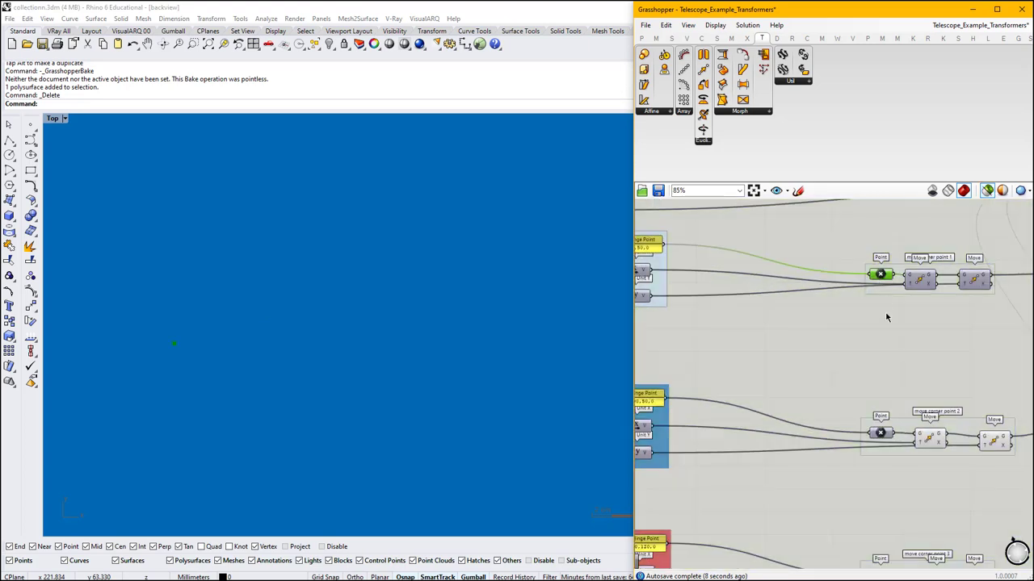
shift+click(881, 432)
scroll(875, 303, down, 1)
shift+click(878, 534)
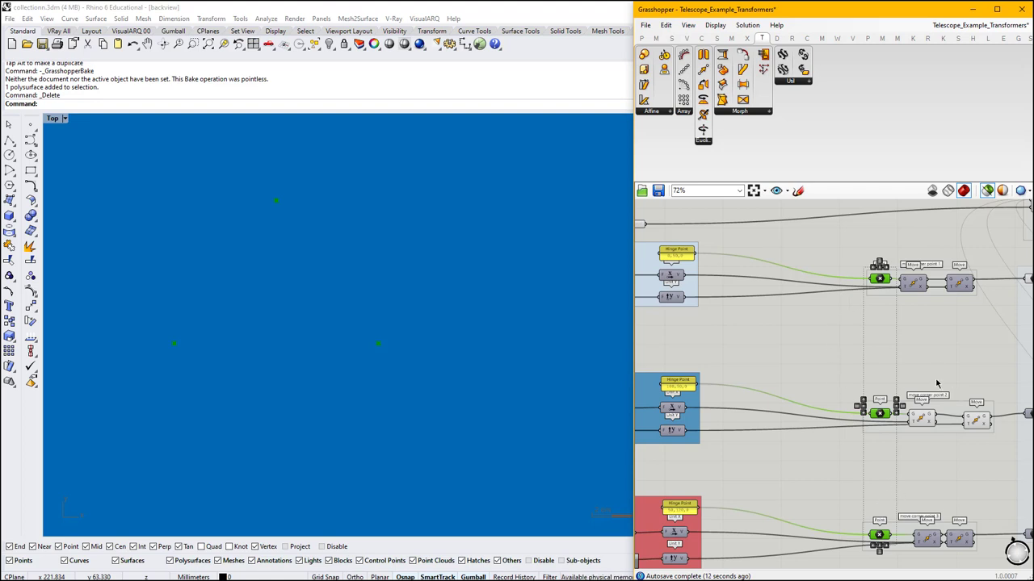
Add the three Point components in the create edges group to the selection to compare original and moved corners.
right_drag(937, 383, 780, 256)
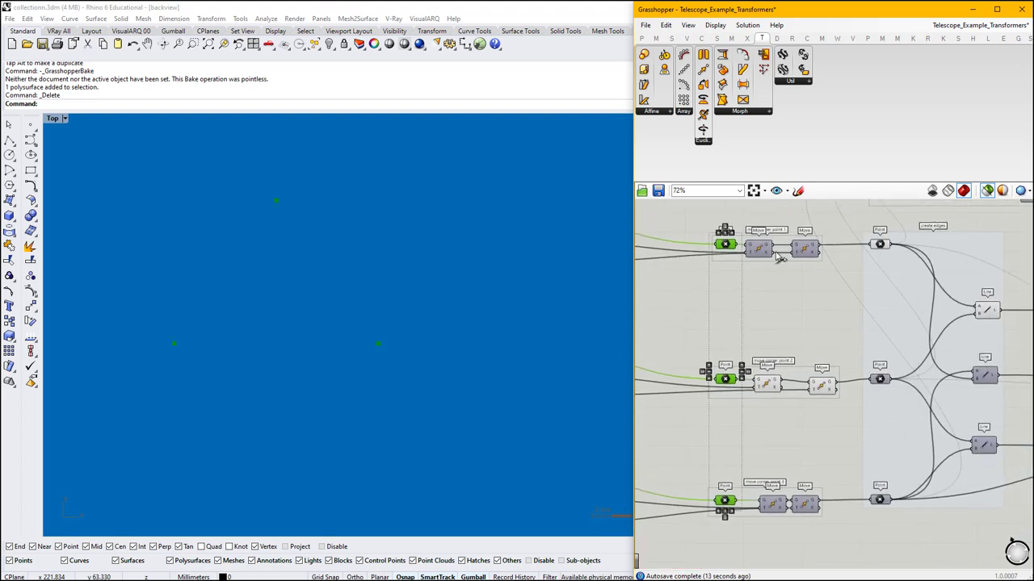
click(881, 246)
shift+click(881, 383)
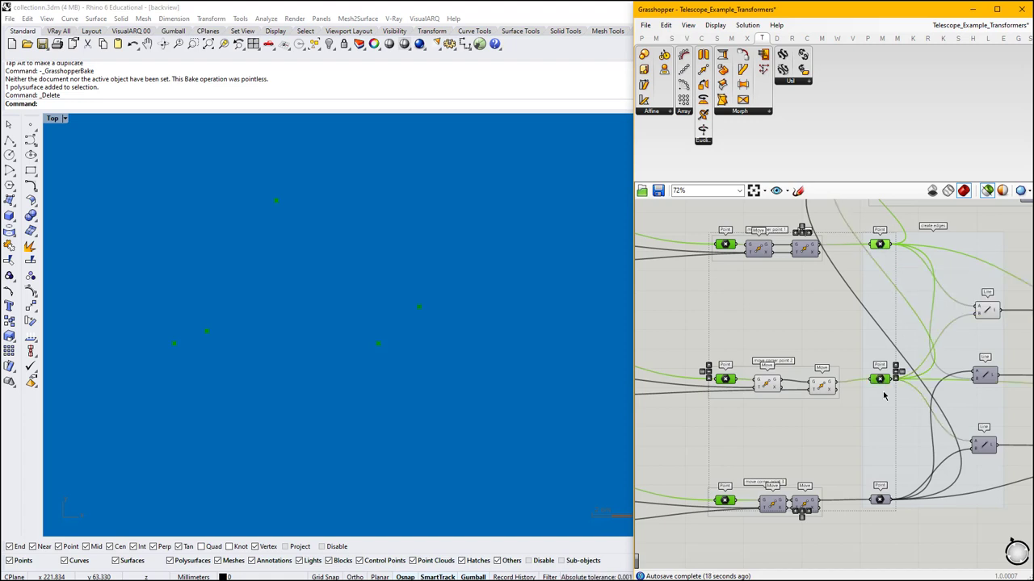
shift+click(881, 501)
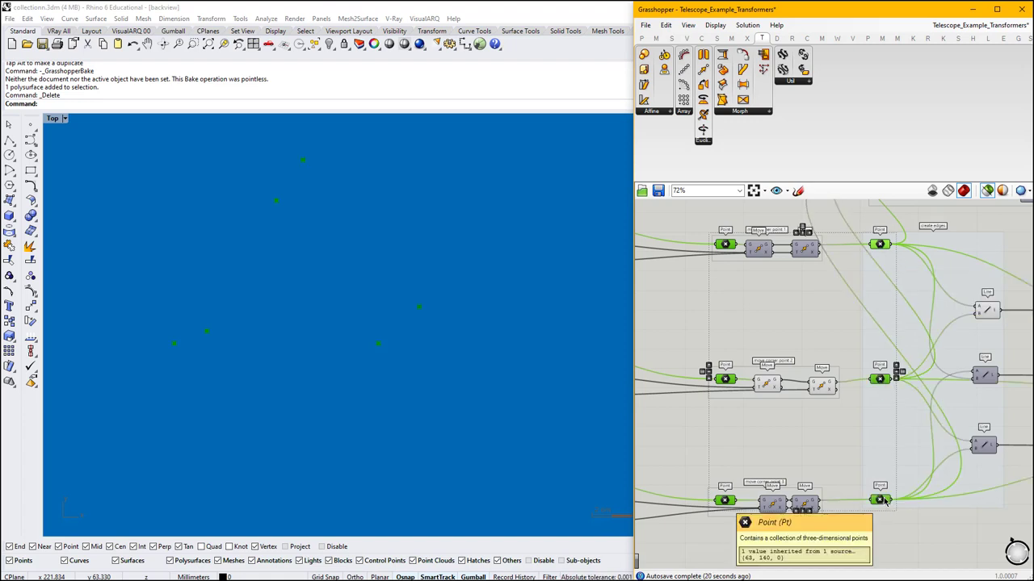
Preview only the three moved corner points together with the three Line components that connect them into a triangle.
click(881, 245)
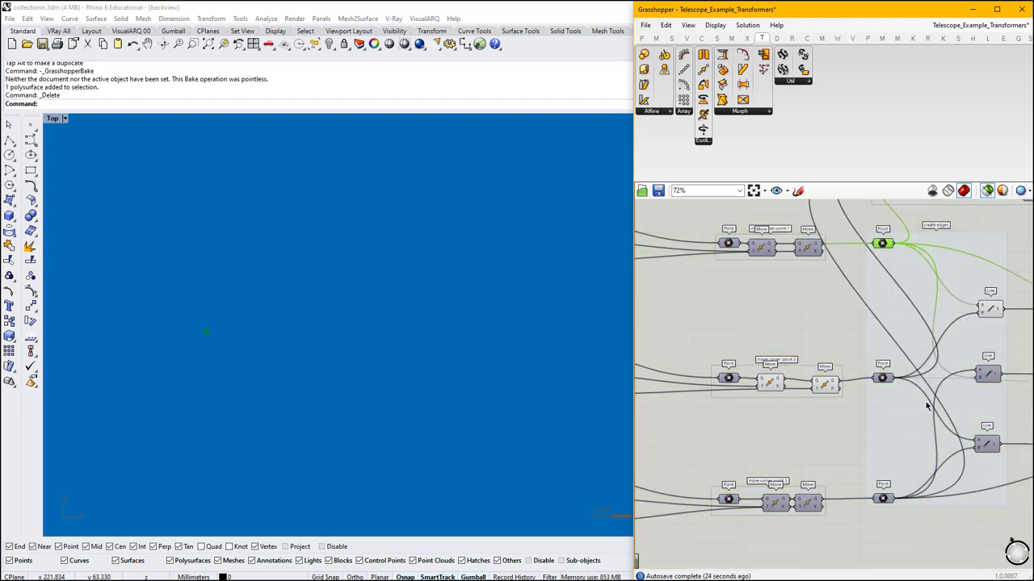
shift+click(884, 379)
shift+click(883, 499)
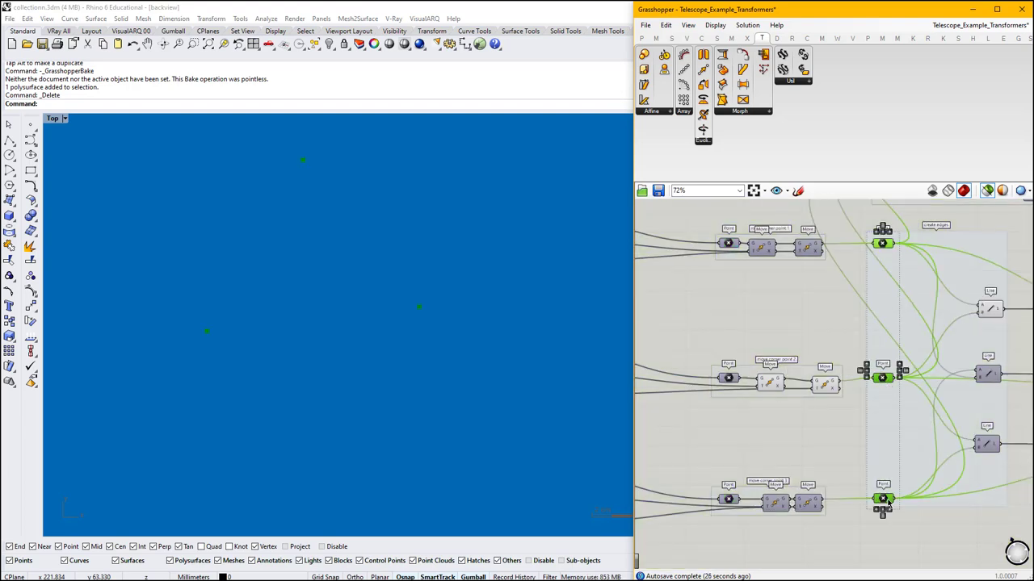
scroll(834, 410, up, 2)
shift+click(965, 316)
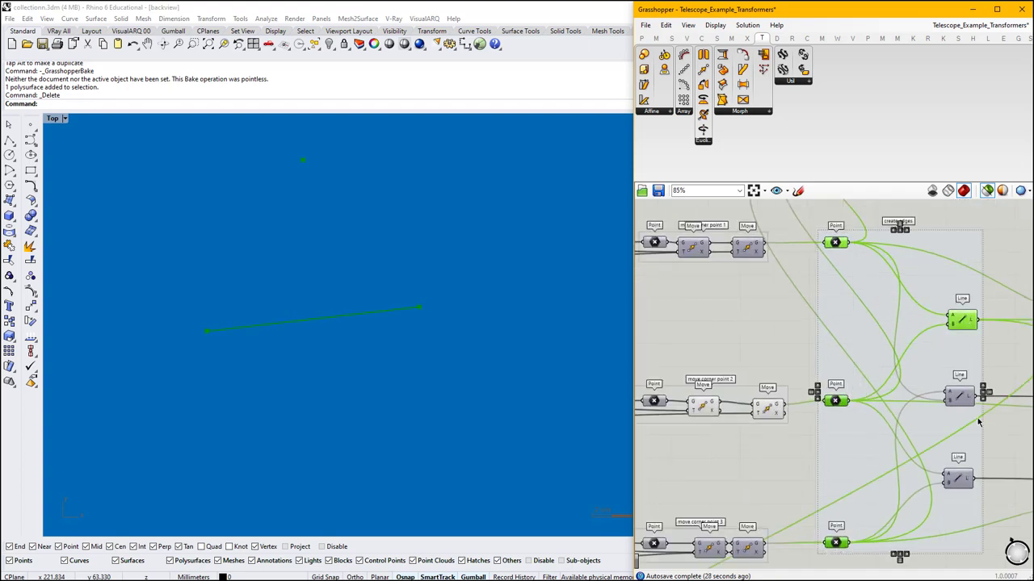
shift+click(965, 392)
shift+click(957, 482)
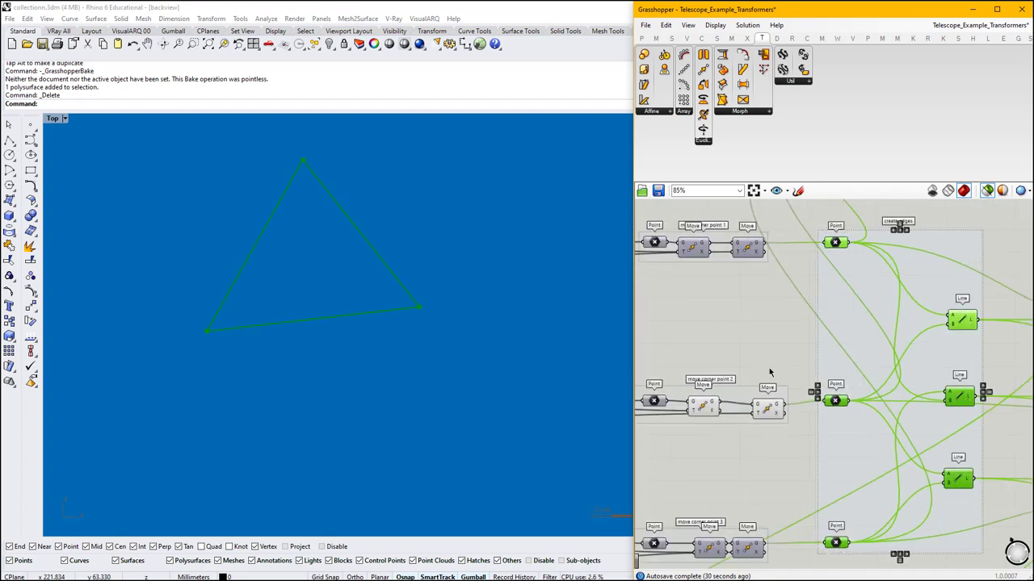
Add the three Line + Pt components to the selection to preview their target planes on the triangle.
scroll(770, 373, down, 2)
scroll(958, 391, up, 2)
right_drag(871, 321, 756, 295)
click(821, 279)
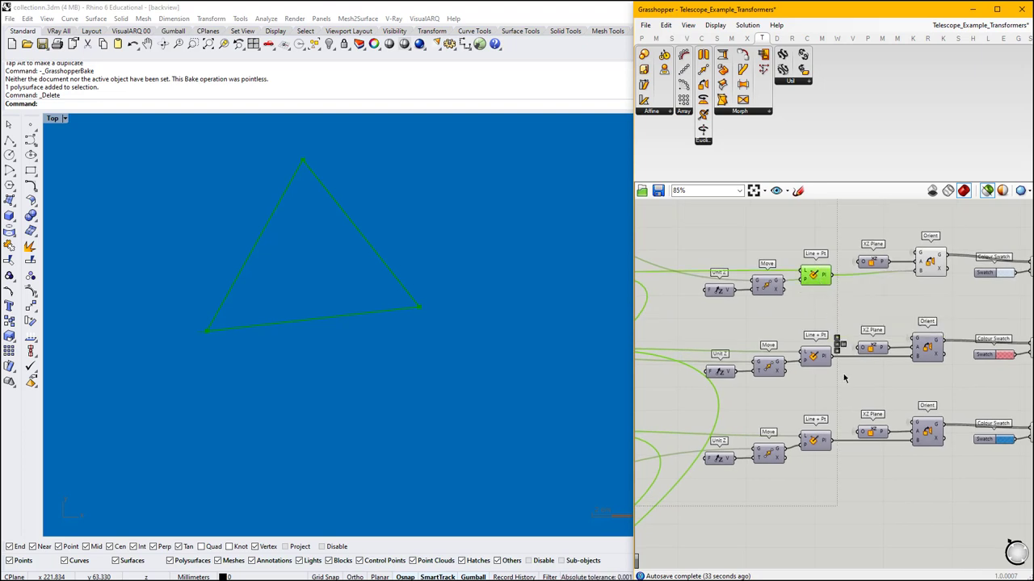
shift+click(816, 361)
shift+click(817, 445)
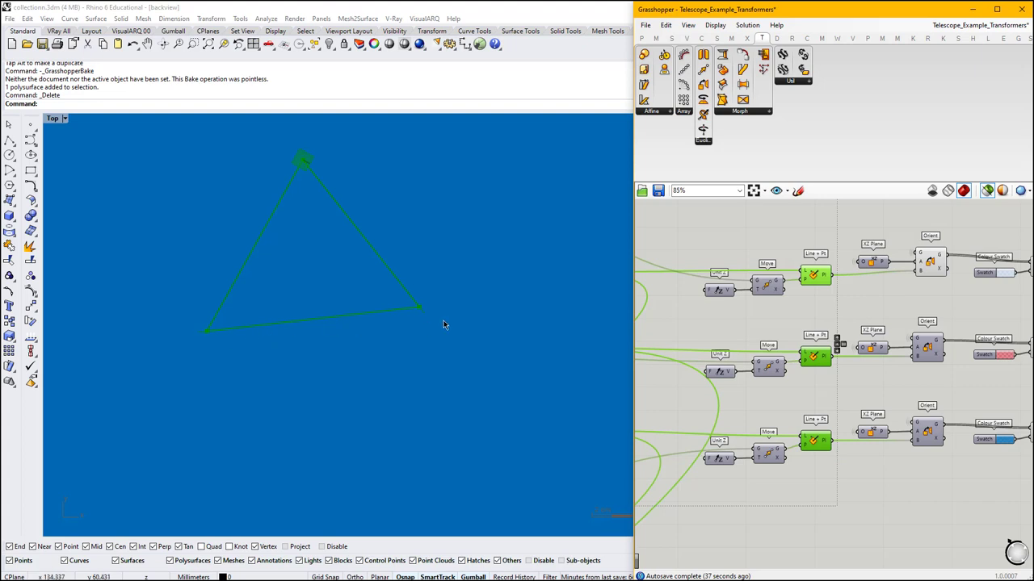
Preview only the three Orient components and trace their geometry inputs back to the telescope definitions' final Geometry components.
right_drag(884, 349, 777, 334)
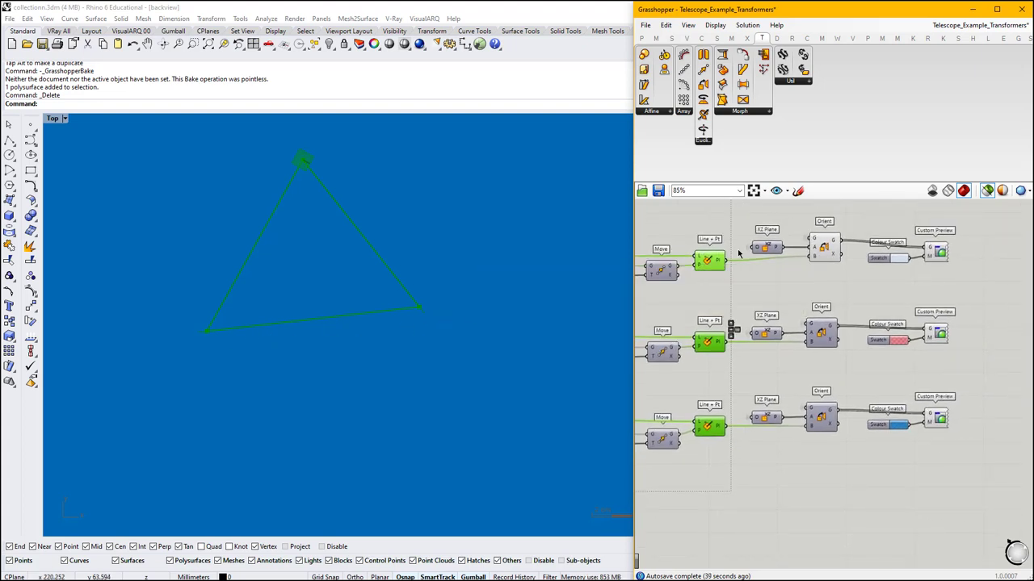
click(821, 249)
shift+click(824, 332)
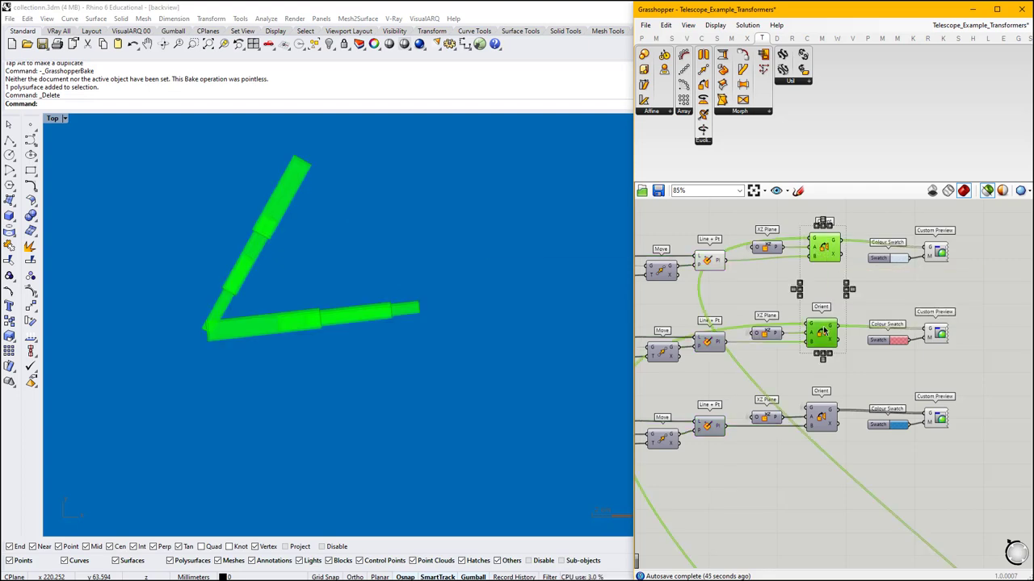
shift+click(823, 434)
scroll(945, 403, down, 6)
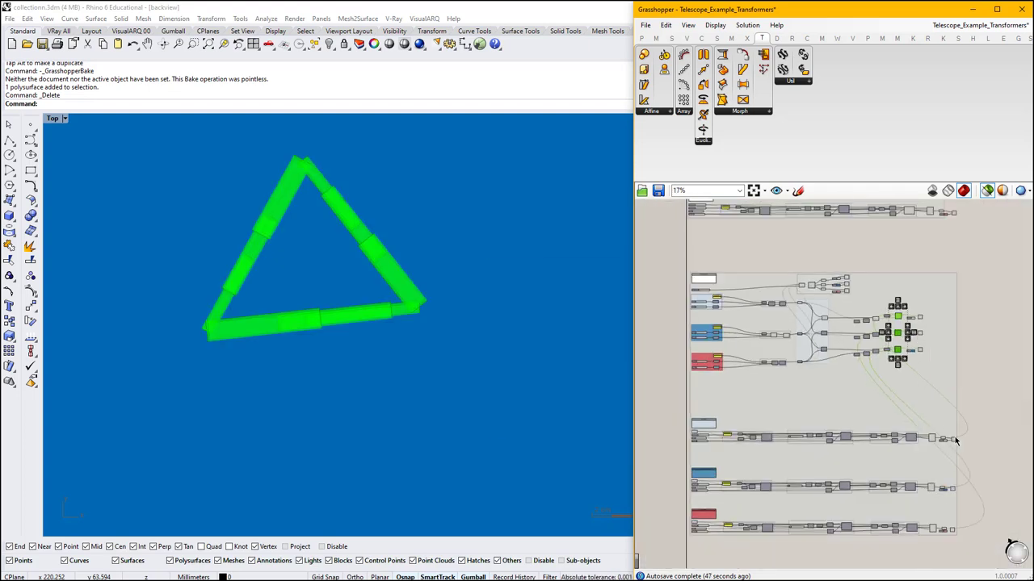
scroll(953, 438, up, 8)
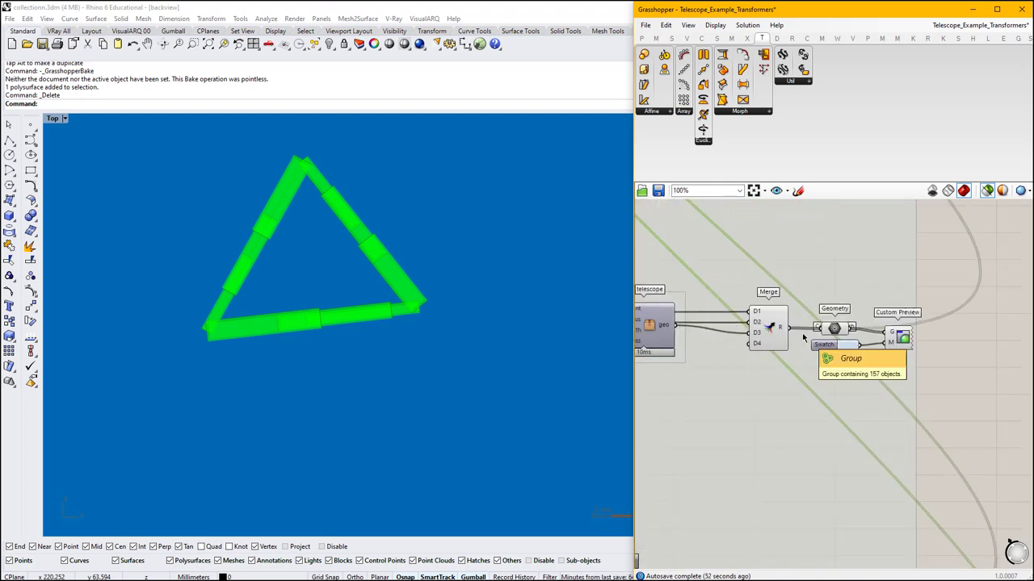
scroll(825, 484, down, 8)
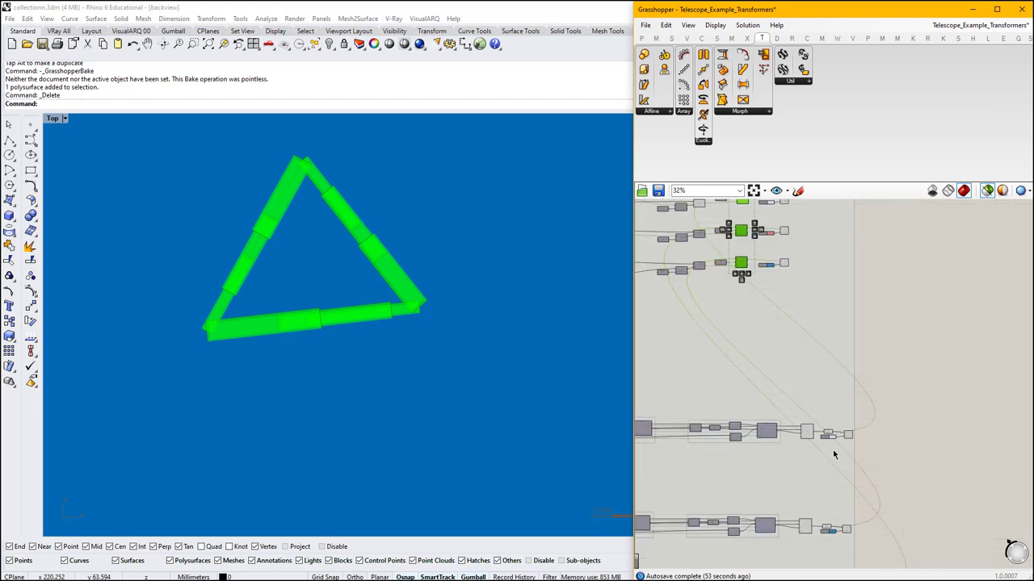
Add the three Custom Preview components fed by the Orient components to the selection to preview the coloured telescopes.
scroll(813, 302, up, 8)
click(803, 289)
click(805, 372)
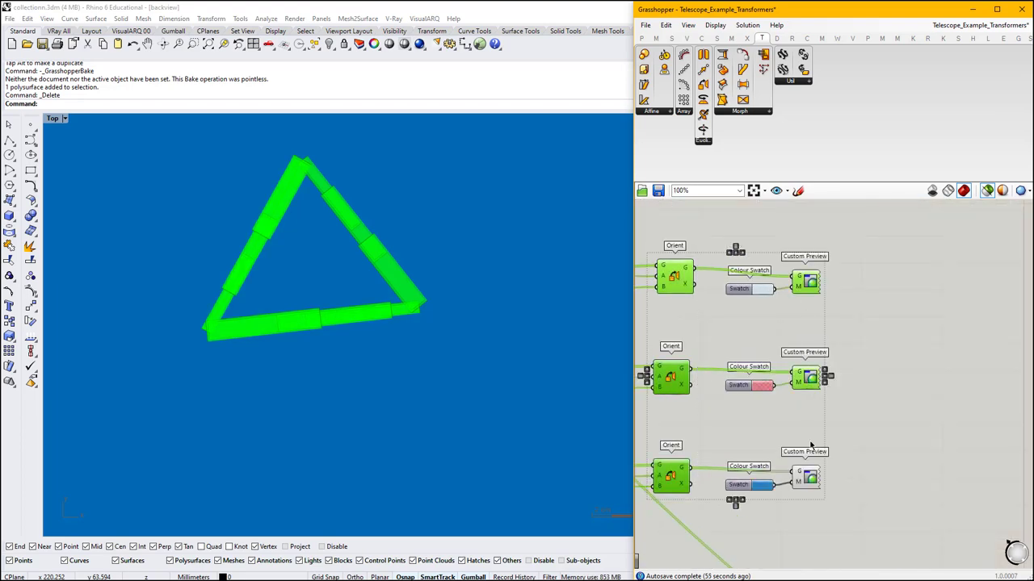
shift+click(809, 479)
scroll(972, 378, down, 3)
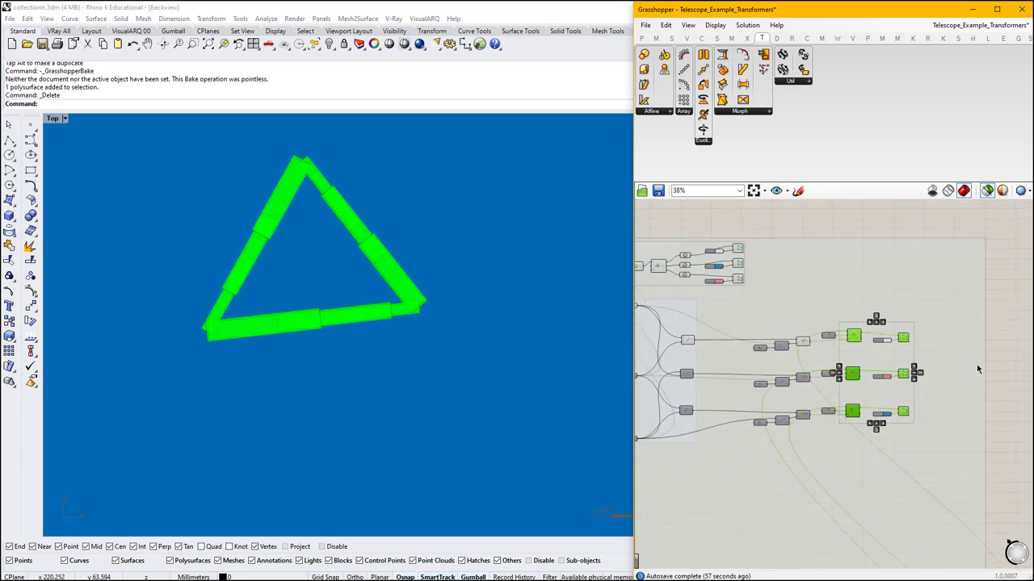
Clear the component selection and close the Telescope_Example_Transformers definition, leaving Scissors_Example_Transformers open.
click(1019, 347)
scroll(984, 327, down, 4)
right_drag(902, 356, 858, 360)
right_drag(793, 427, 804, 363)
scroll(808, 321, down, 1)
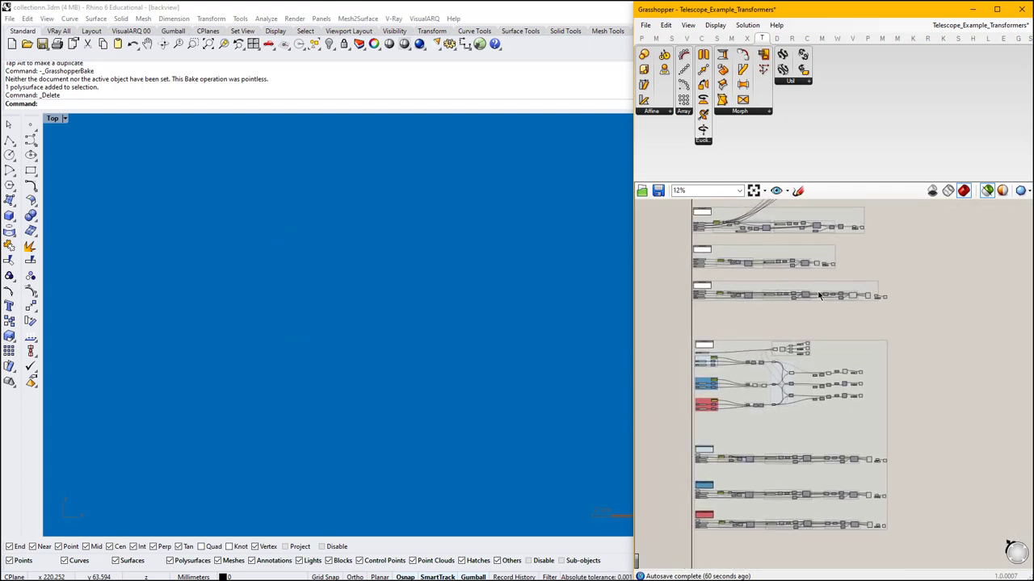
mouse_move(978, 31)
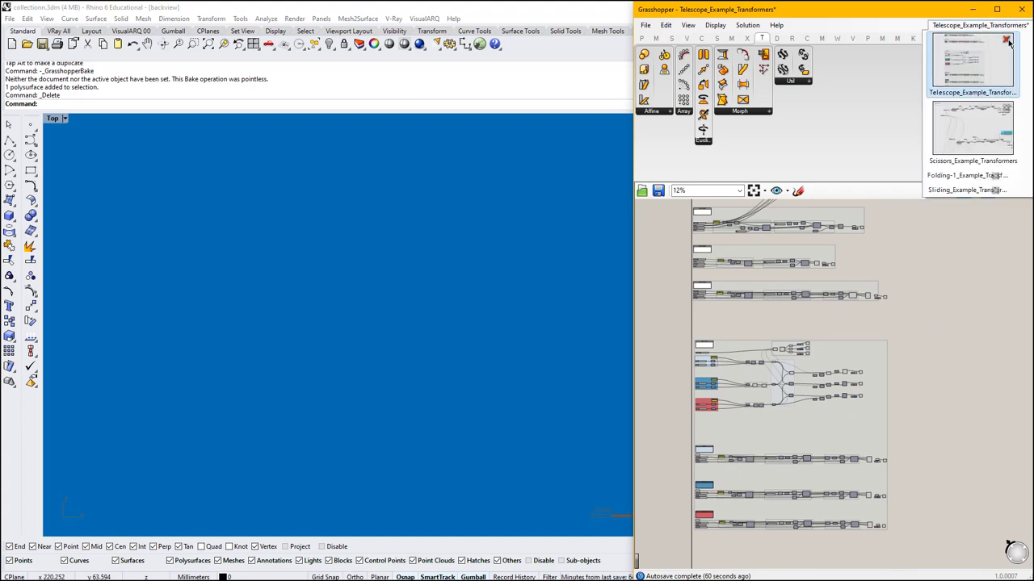
click(1008, 41)
click(565, 338)
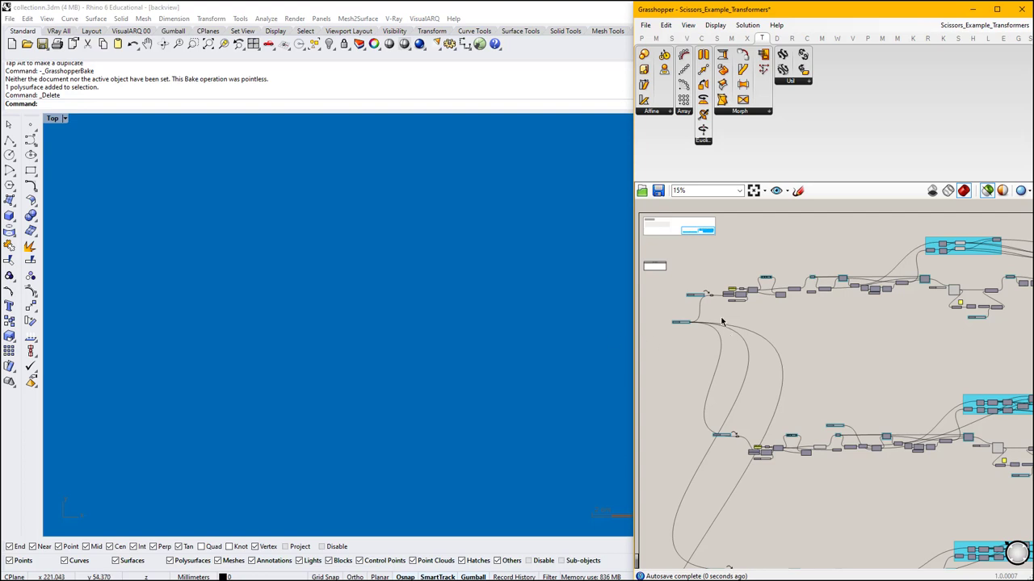
Turn off the selected-only preview mode so that all geometry of the scissors definition is drawn in the viewport.
click(427, 282)
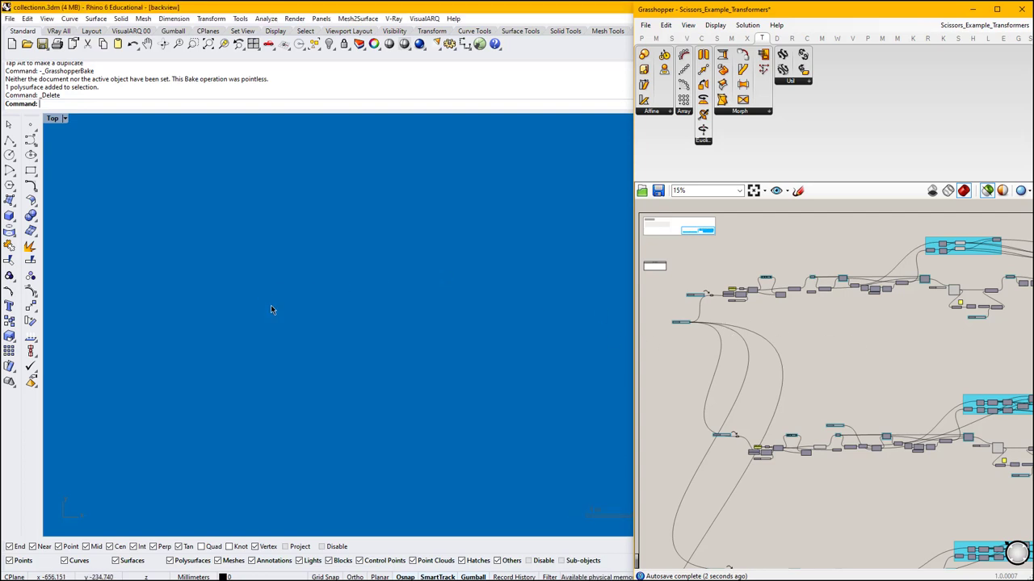
click(773, 305)
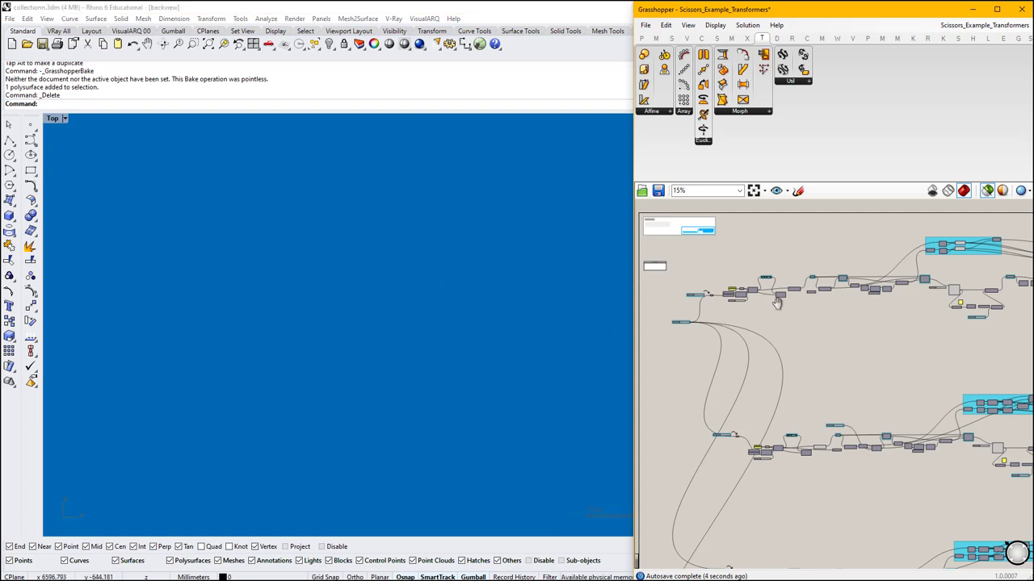
scroll(773, 305, down, 2)
right_drag(772, 306, 646, 283)
drag(884, 221, 863, 255)
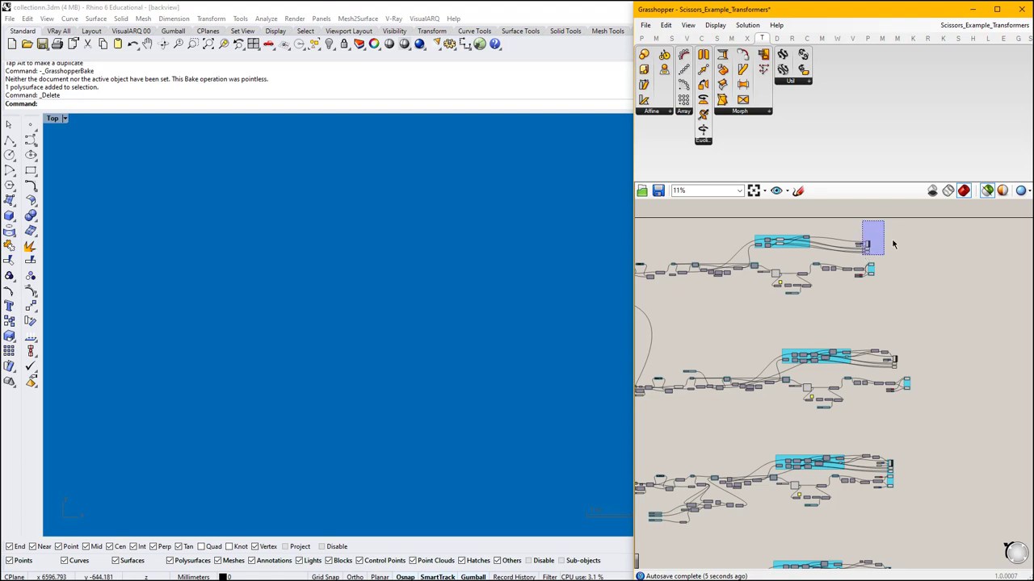
click(987, 190)
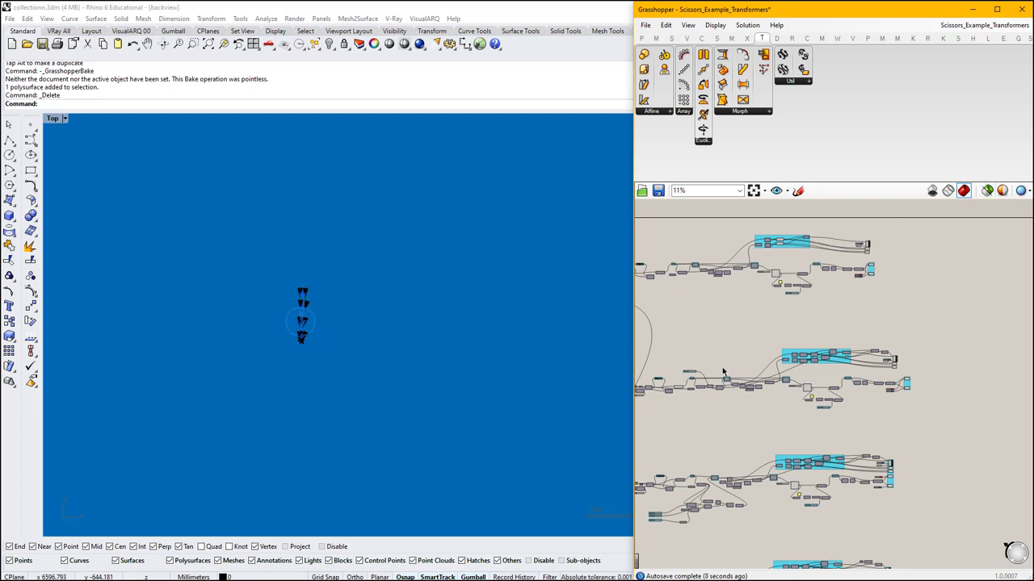
Examine the four scissor variants in the Top view, from the straight one to the one with several control points.
scroll(703, 291, up, 3)
scroll(314, 291, up, 8)
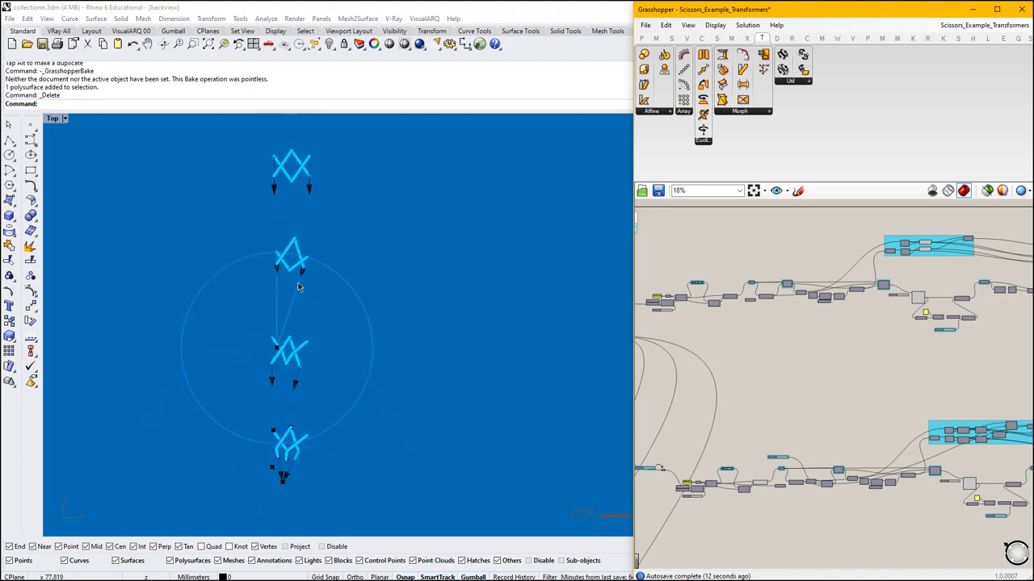
right_drag(311, 283, 326, 303)
scroll(315, 182, up, 4)
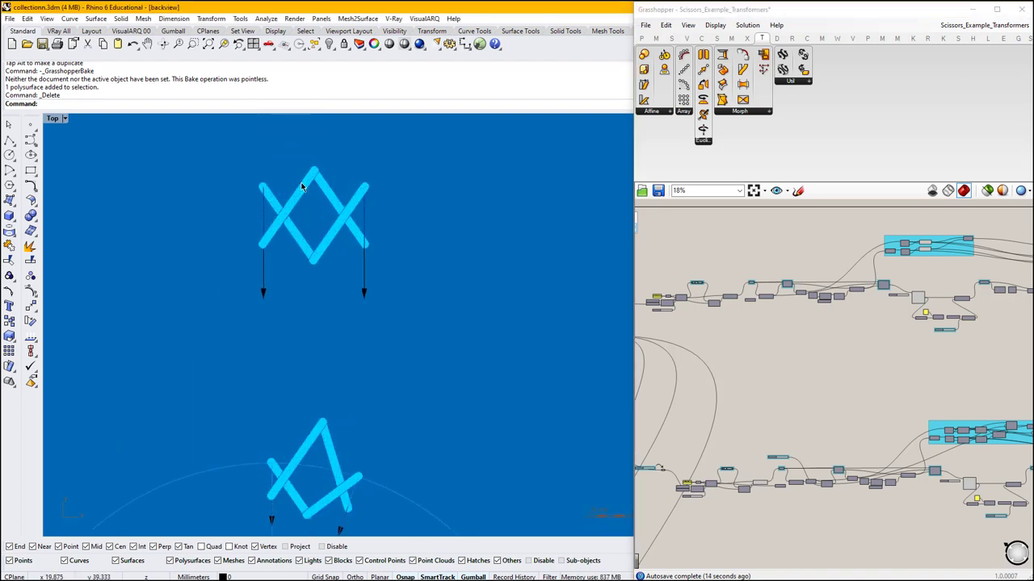
scroll(307, 181, down, 4)
scroll(302, 184, up, 4)
scroll(302, 184, down, 6)
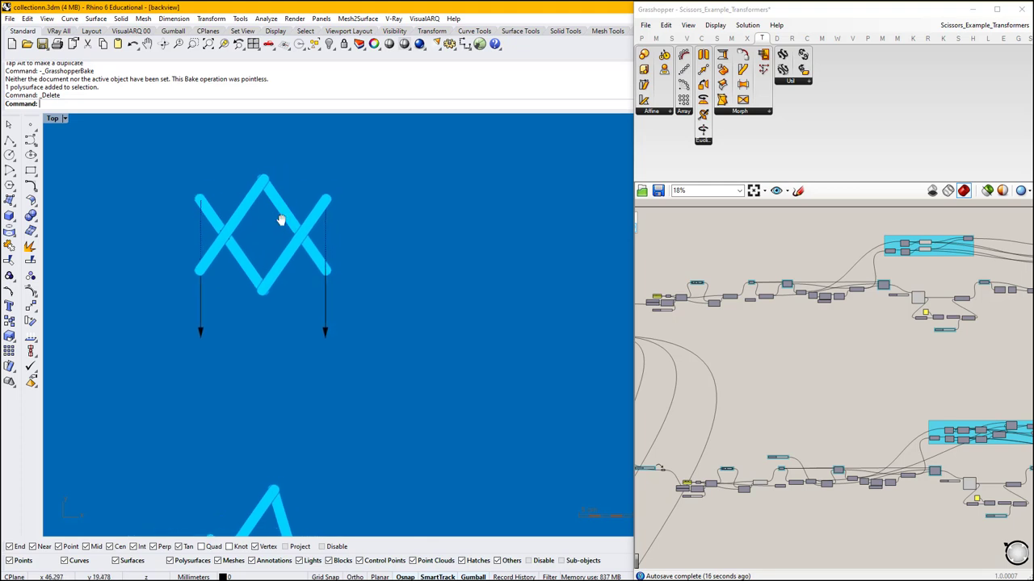
scroll(278, 303, down, 3)
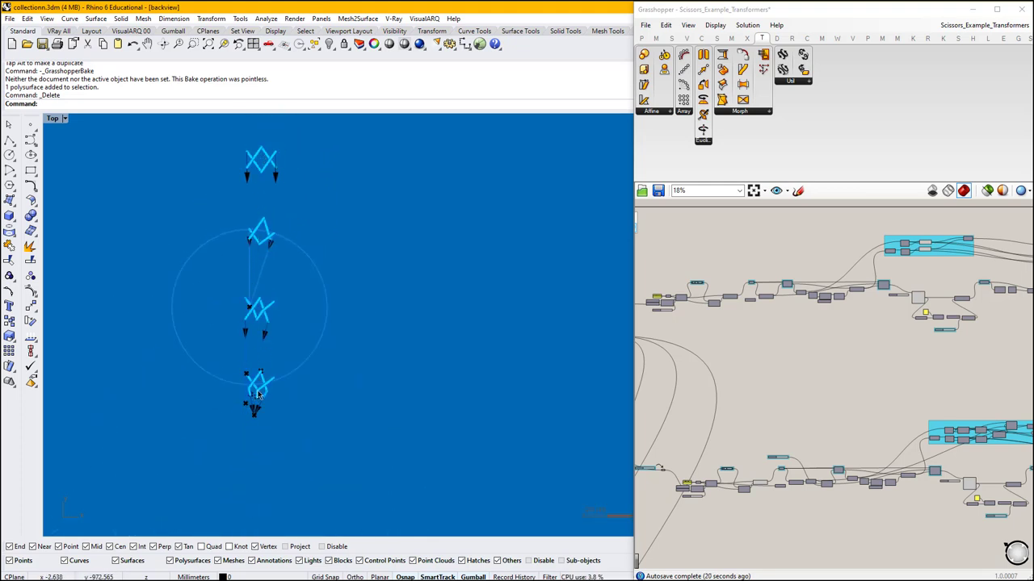
scroll(250, 149, up, 2)
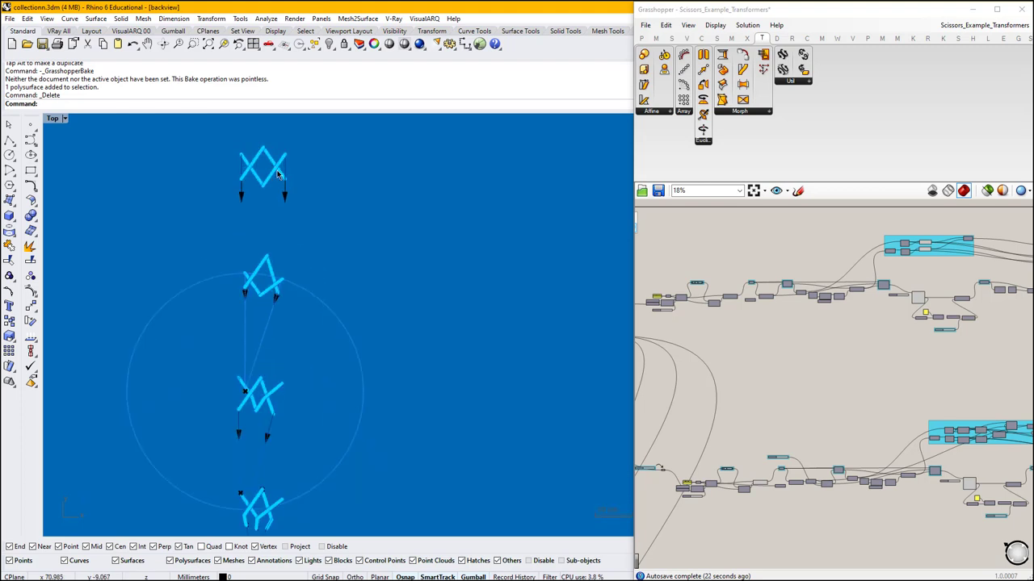
scroll(250, 150, up, 2)
right_drag(338, 183, 286, 214)
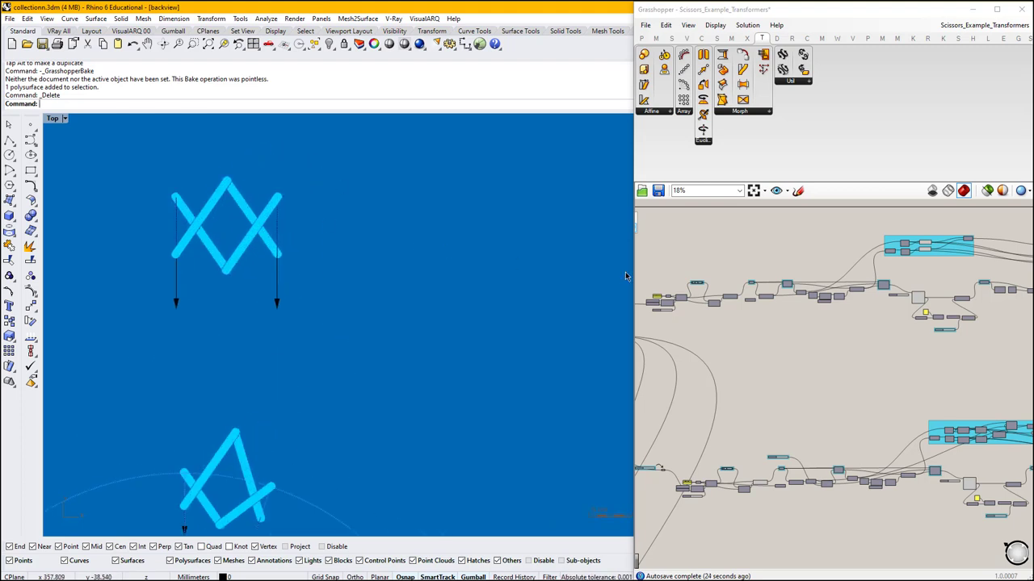
Adjust the General Scissor Folding slider to change the folding of all the scissors together.
right_drag(747, 259, 848, 272)
scroll(888, 293, down, 4)
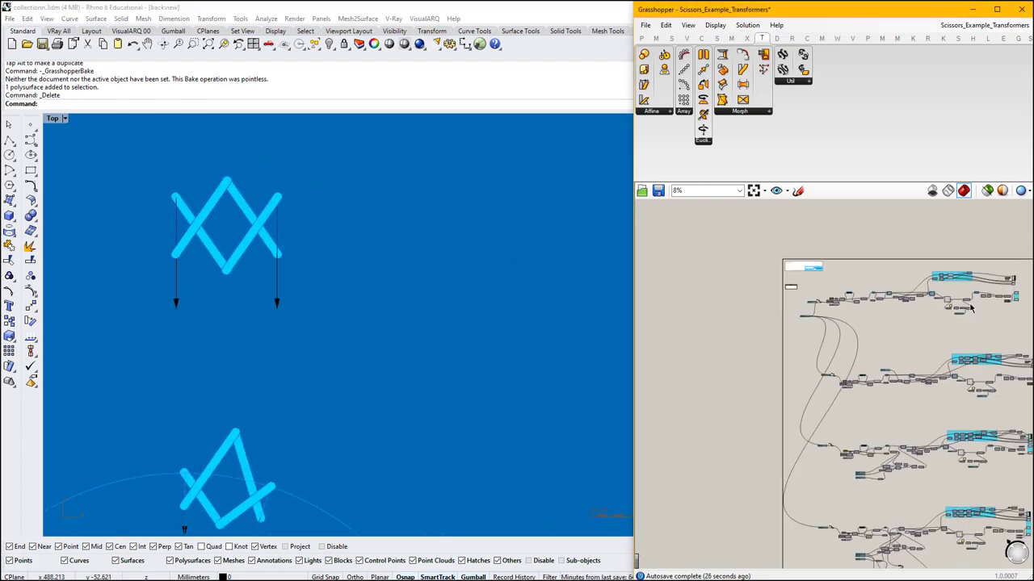
scroll(821, 302, up, 10)
scroll(793, 303, up, 1)
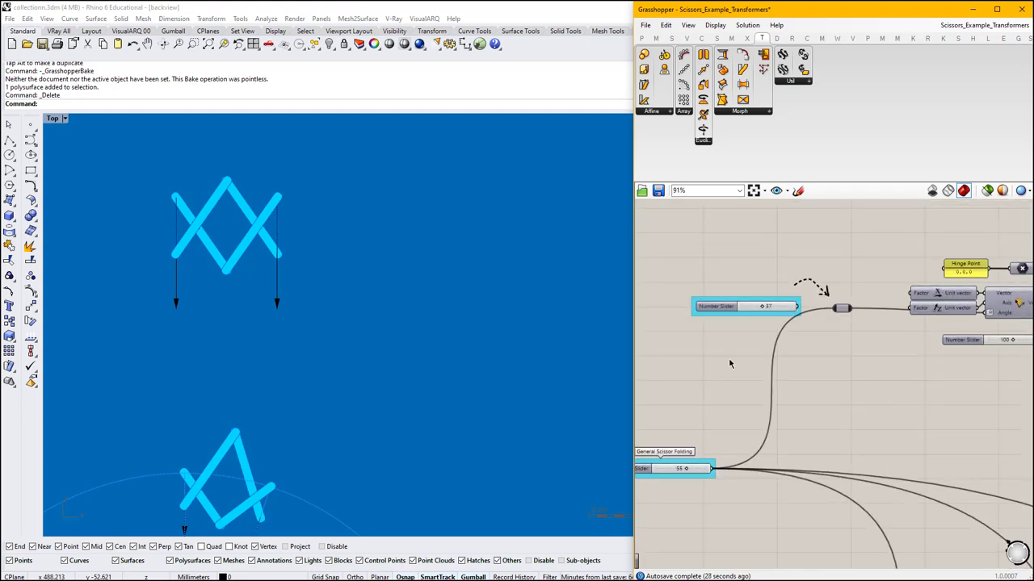
right_drag(735, 362, 812, 268)
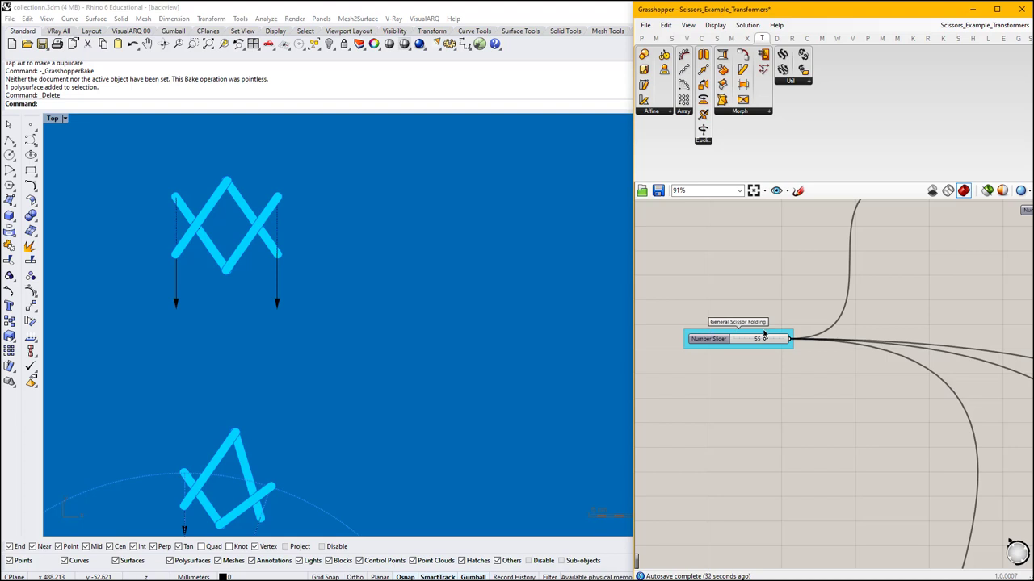
mouse_move(765, 340)
mouse_down()
mouse_move(746, 342)
mouse_move(780, 339)
mouse_move(770, 339)
mouse_up()
scroll(419, 228, down, 4)
scroll(795, 339, up, 4)
scroll(758, 327, down, 5)
Connect the first scissor's own number slider to its relay in place of the general slider and set it to 60.
right_drag(810, 227, 773, 325)
scroll(739, 292, up, 4)
right_drag(684, 325, 700, 337)
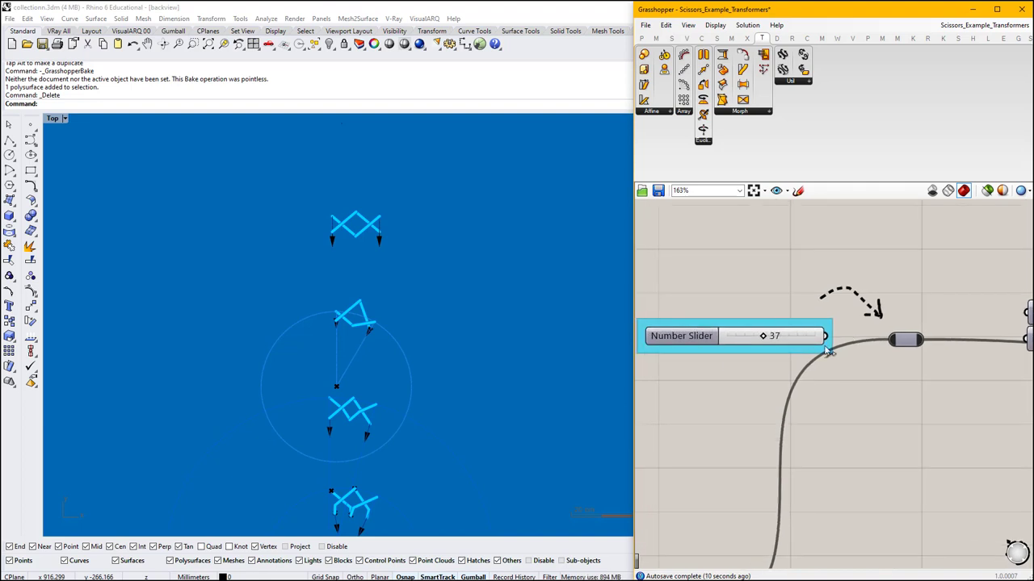
drag(825, 337, 900, 349)
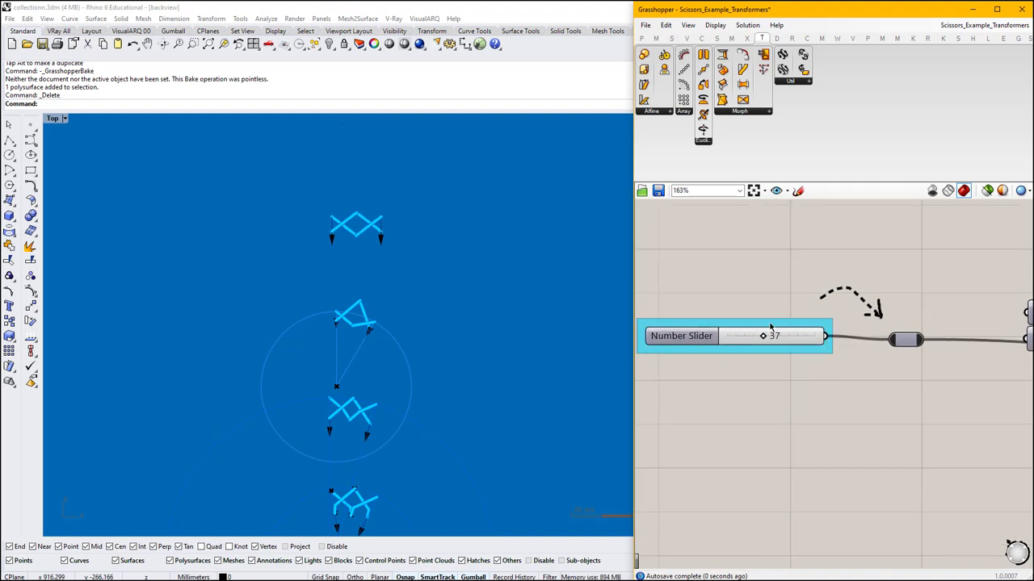
mouse_move(773, 340)
mouse_down()
mouse_move(788, 338)
mouse_move(789, 350)
mouse_up()
Try to connect the General Scissor Folding slider to the first scissor's relay again.
scroll(852, 220, down, 5)
right_drag(811, 320, 766, 380)
scroll(752, 418, up, 3)
drag(739, 453, 893, 245)
Examine the Hinge Point panel, unit vectors, rotated vector and length slider that define the first scissor's Line component.
right_drag(882, 330, 635, 420)
scroll(852, 331, up, 1)
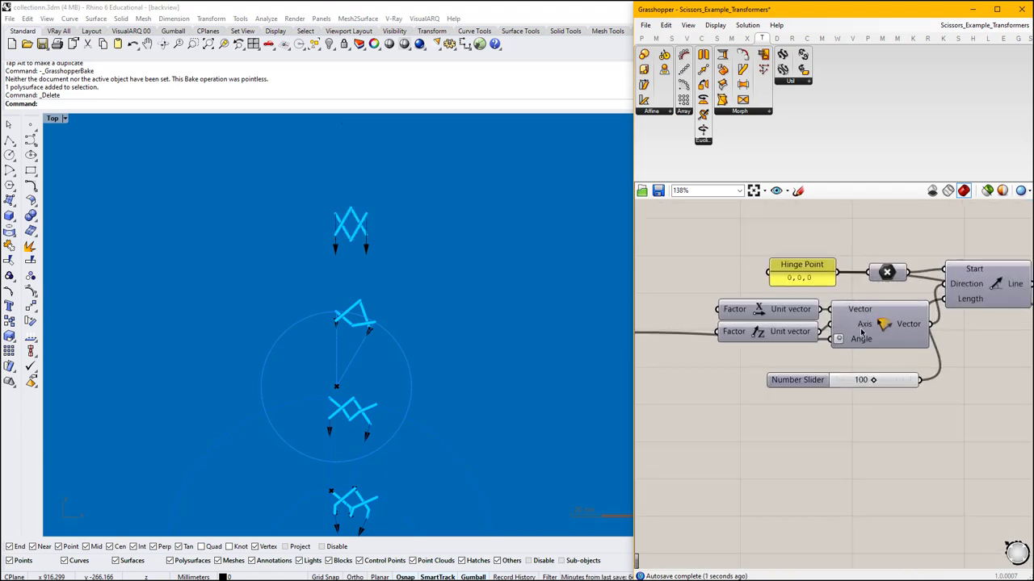
right_drag(780, 316, 725, 350)
scroll(362, 195, up, 4)
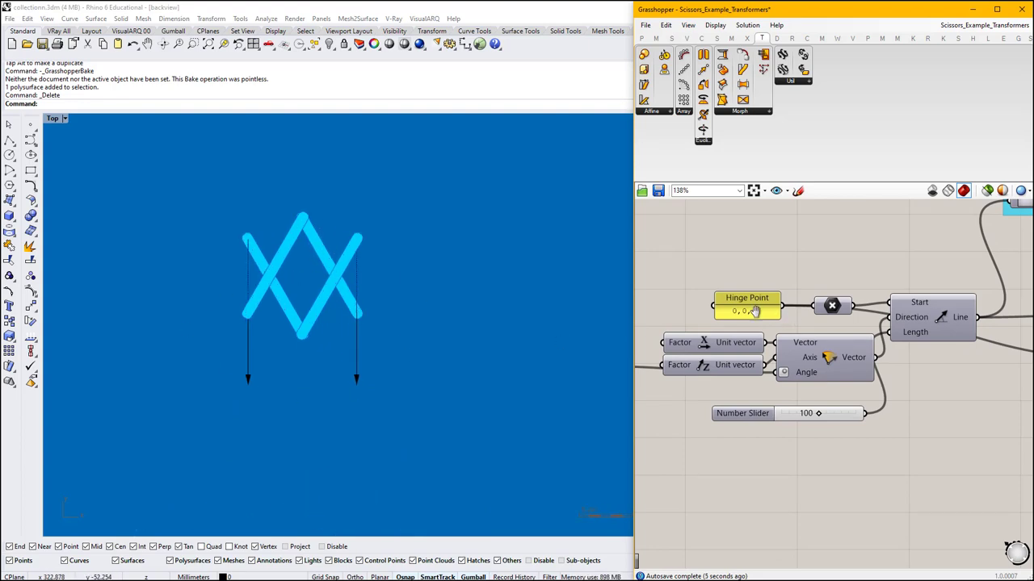
scroll(751, 309, down, 1)
right_drag(781, 361, 721, 371)
scroll(721, 373, down, 3)
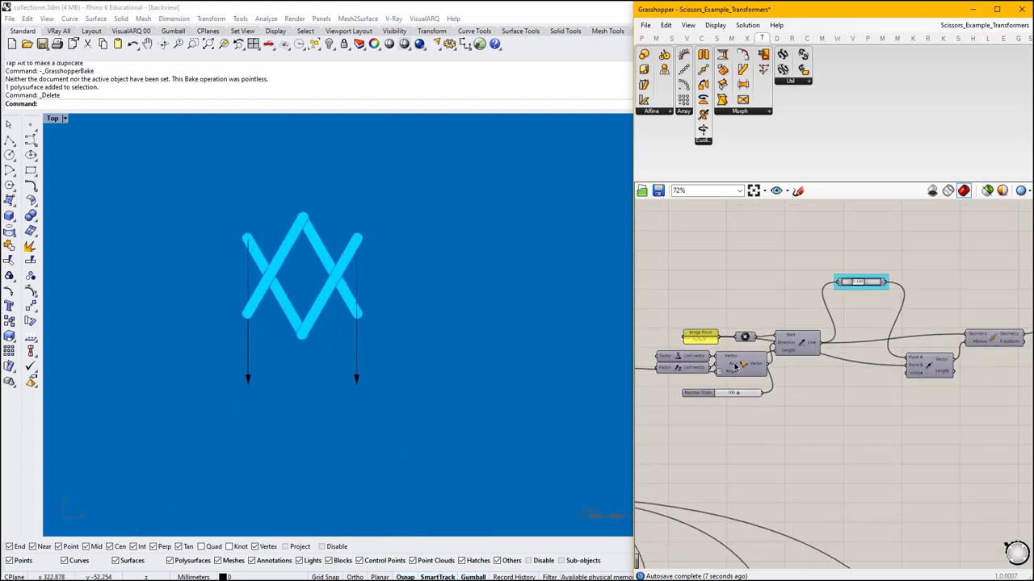
scroll(748, 365, up, 3)
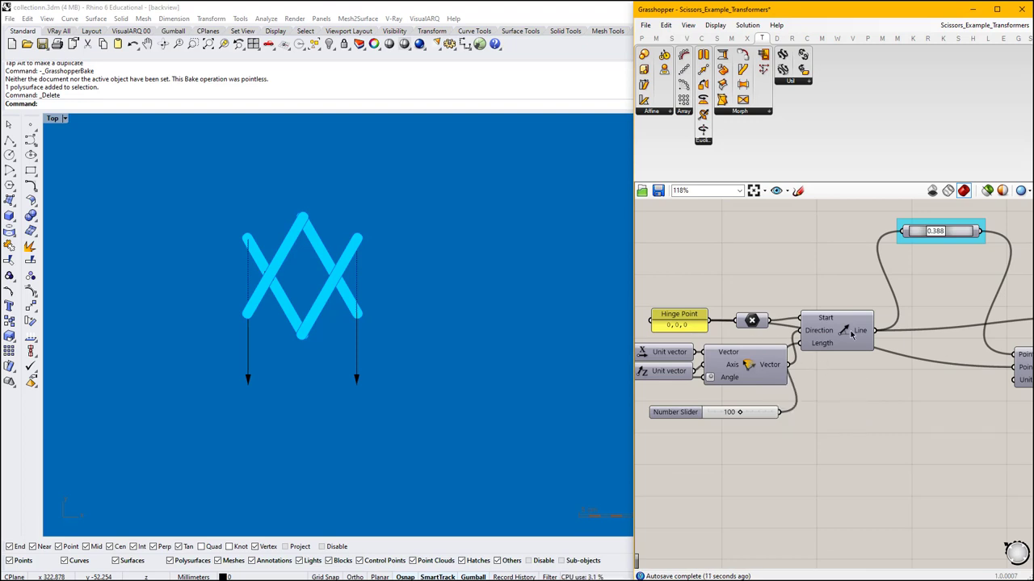
Select the X unit vector, Z unit vector and vector rotation component in turn to trace how the line's direction is defined.
right_drag(855, 314, 881, 337)
right_drag(746, 376, 804, 344)
click(798, 334)
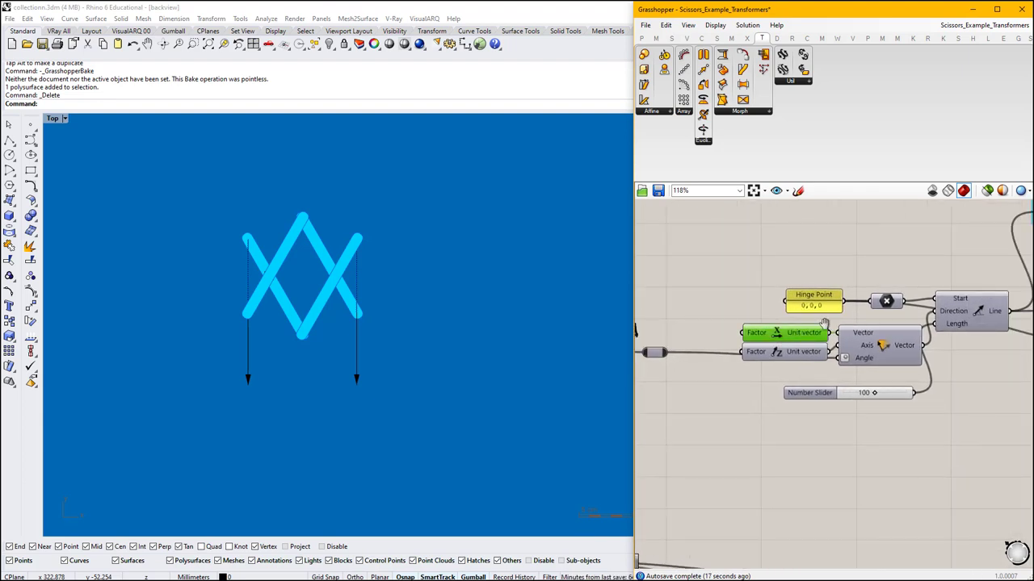
right_drag(887, 348, 825, 365)
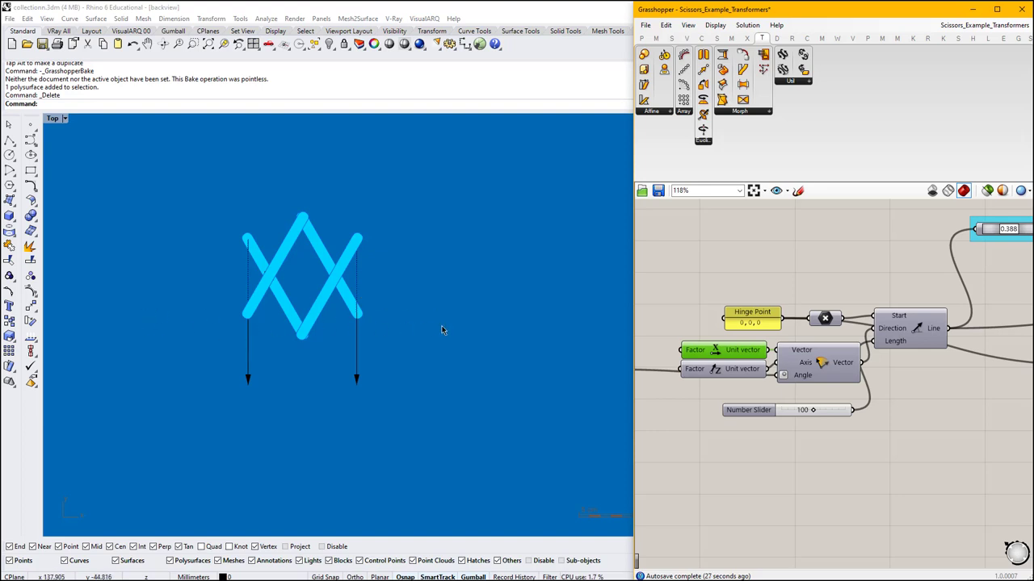
click(720, 373)
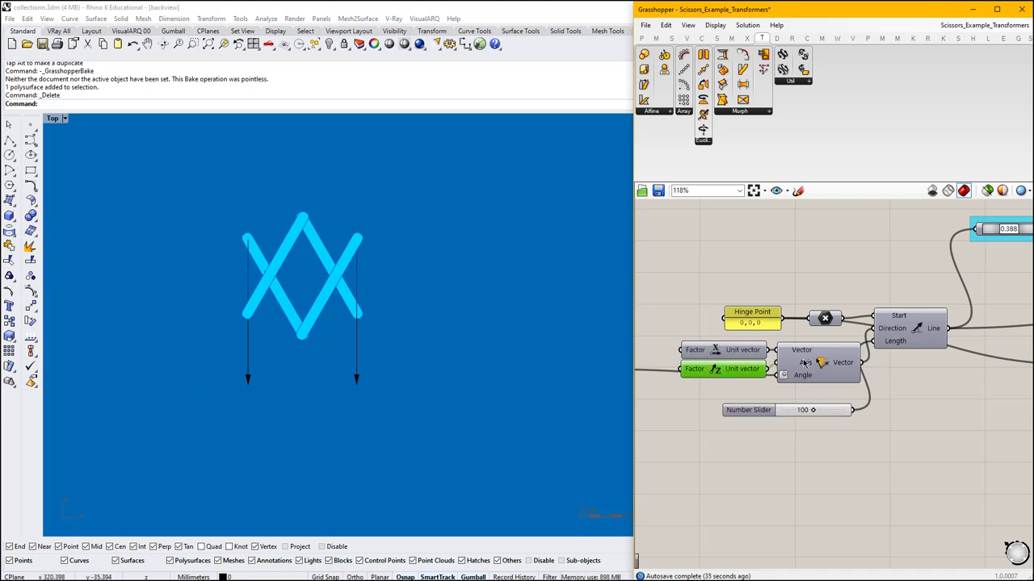
click(838, 365)
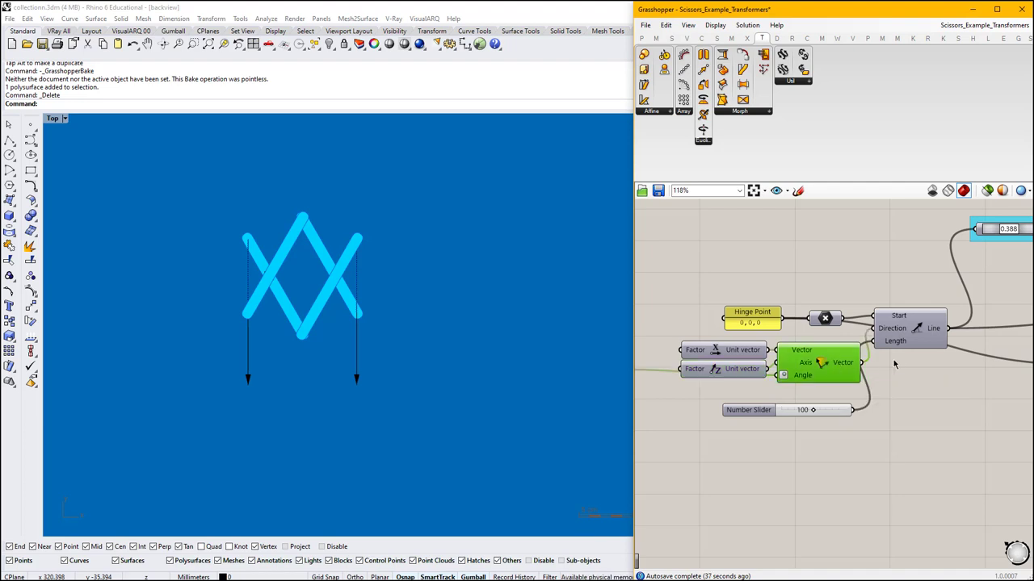
right_drag(817, 394, 767, 402)
drag(744, 390, 742, 404)
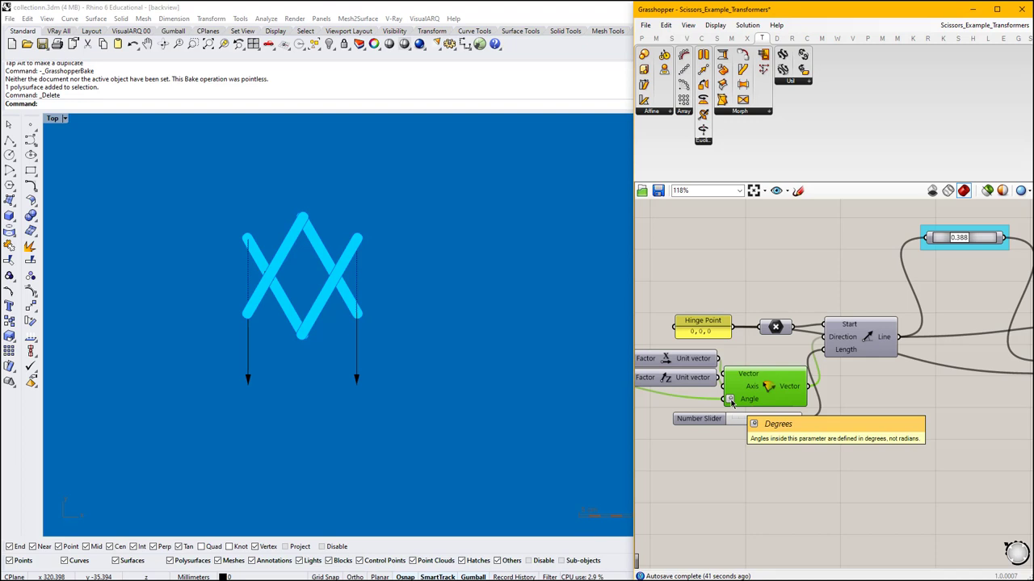
Switch the Degrees option off and back on for the Angle input of the vector rotation component, and clear the selection.
right_drag(731, 403, 820, 365)
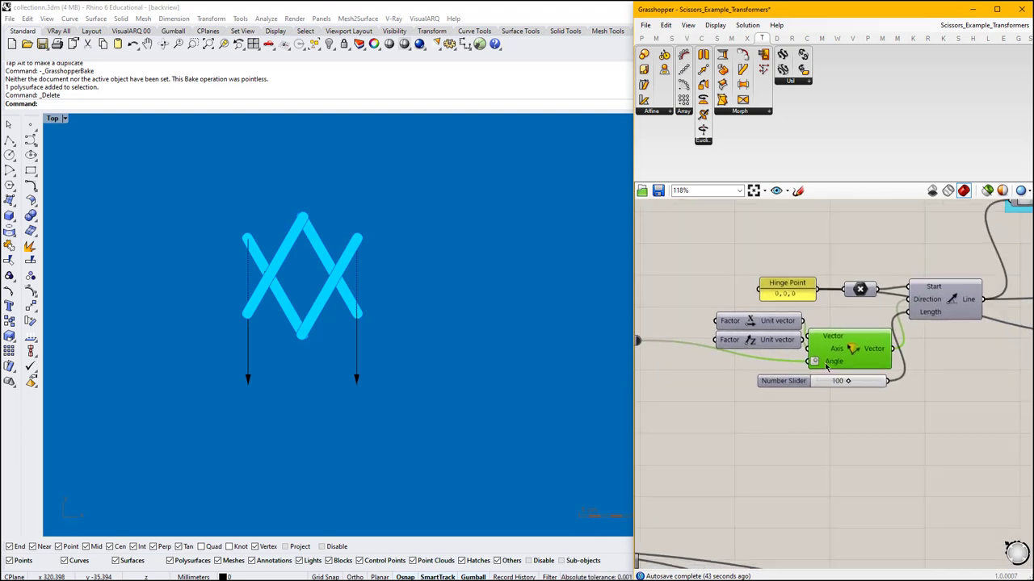
right_click(828, 364)
click(858, 469)
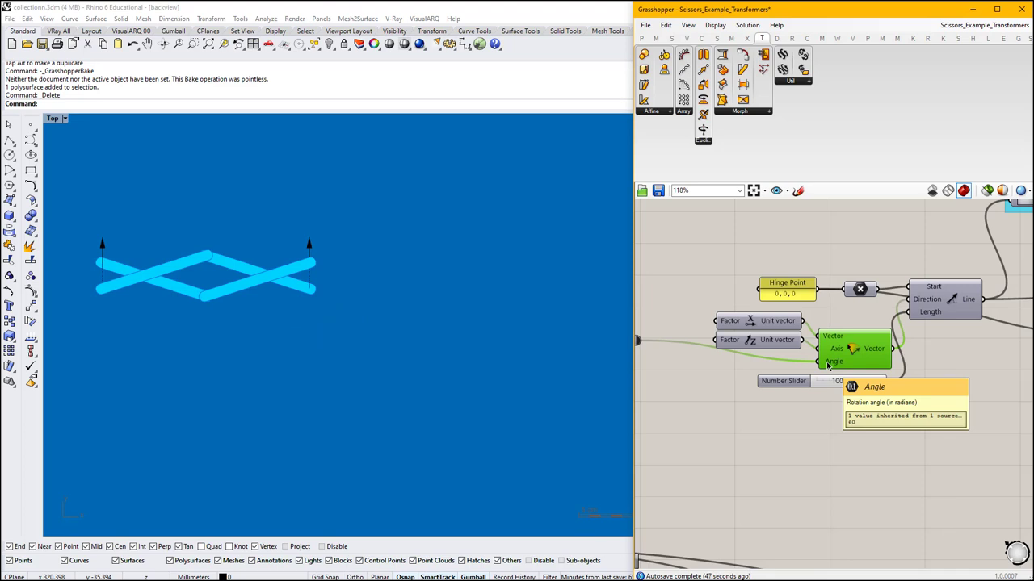
right_click(828, 365)
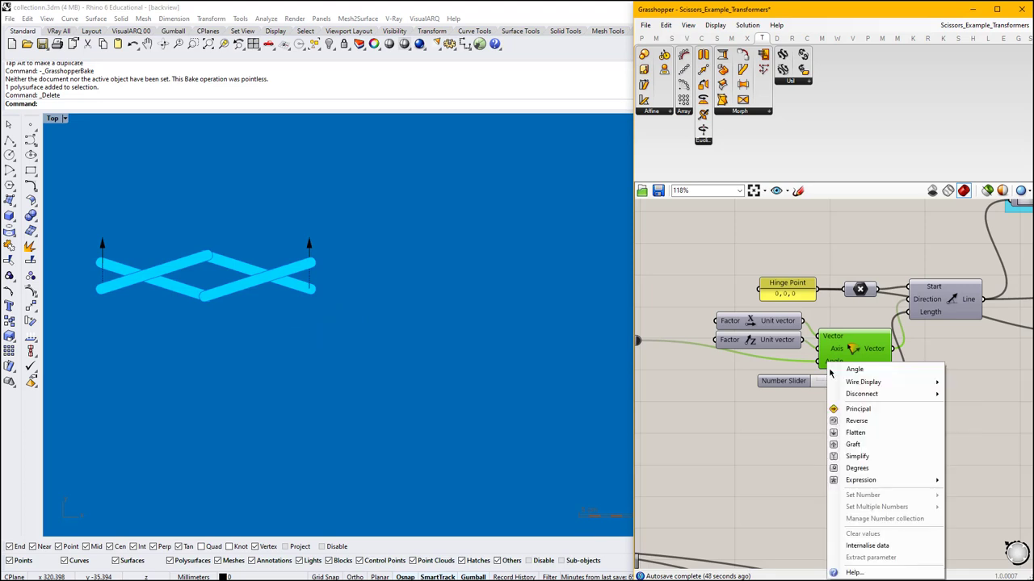
click(857, 471)
click(843, 456)
Shift the Line component slightly away from its inputs and turn on its preview.
right_drag(912, 347, 813, 374)
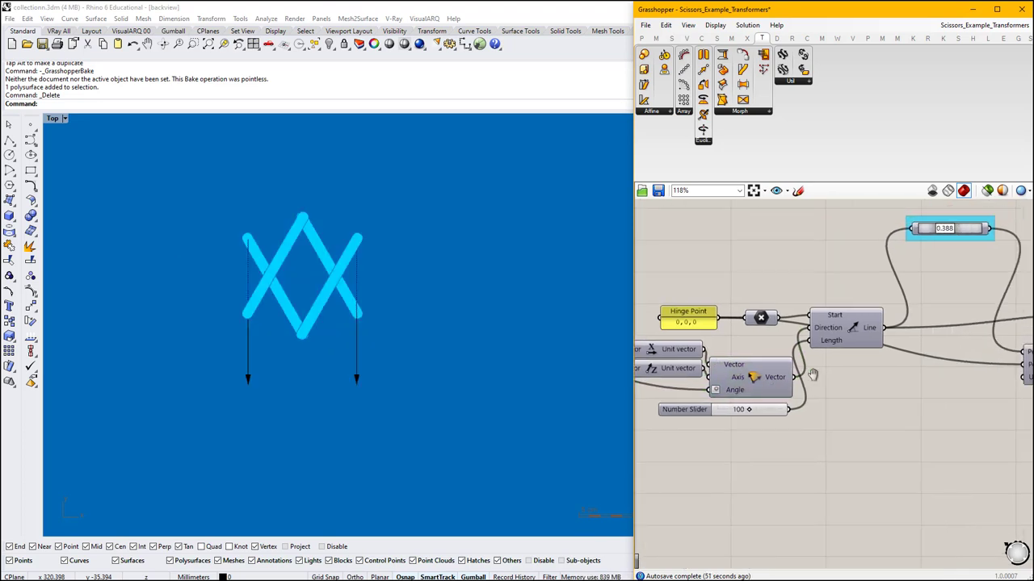
click(853, 327)
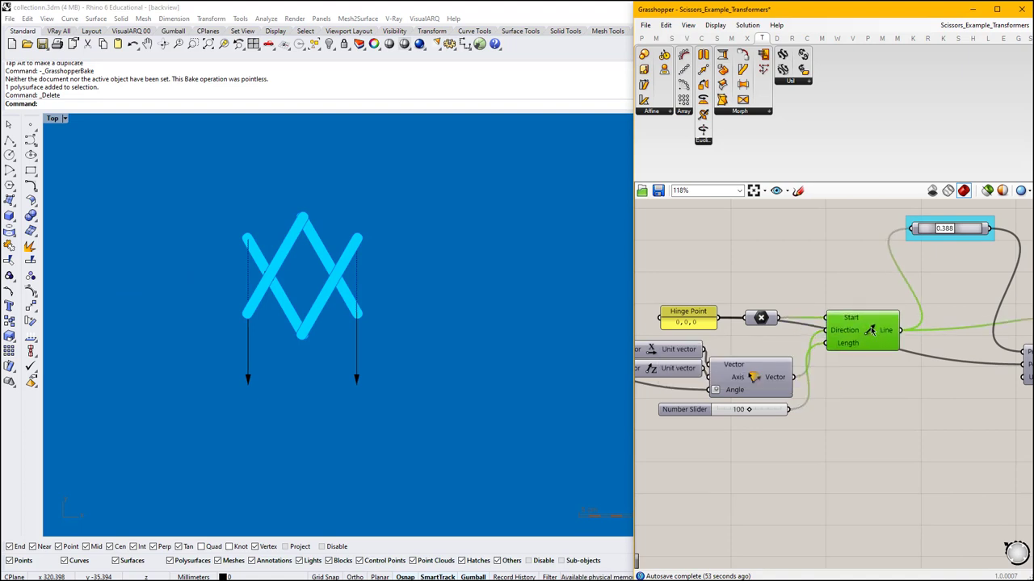
middle_click(883, 333)
click(904, 318)
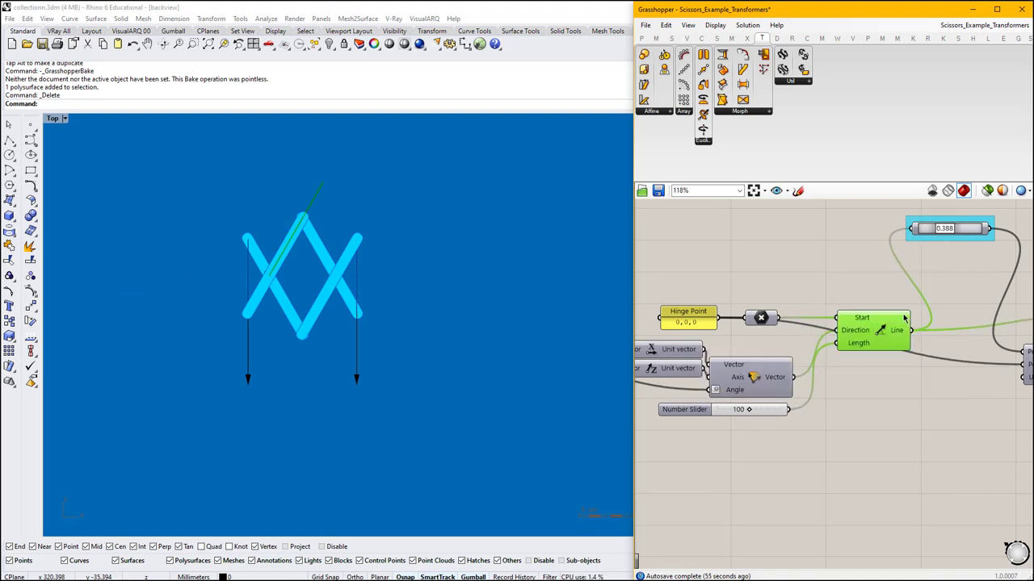
Select the Line component to show its geometry, and turn on the preview of the two-point vector component that follows it.
click(896, 415)
right_drag(907, 347, 767, 379)
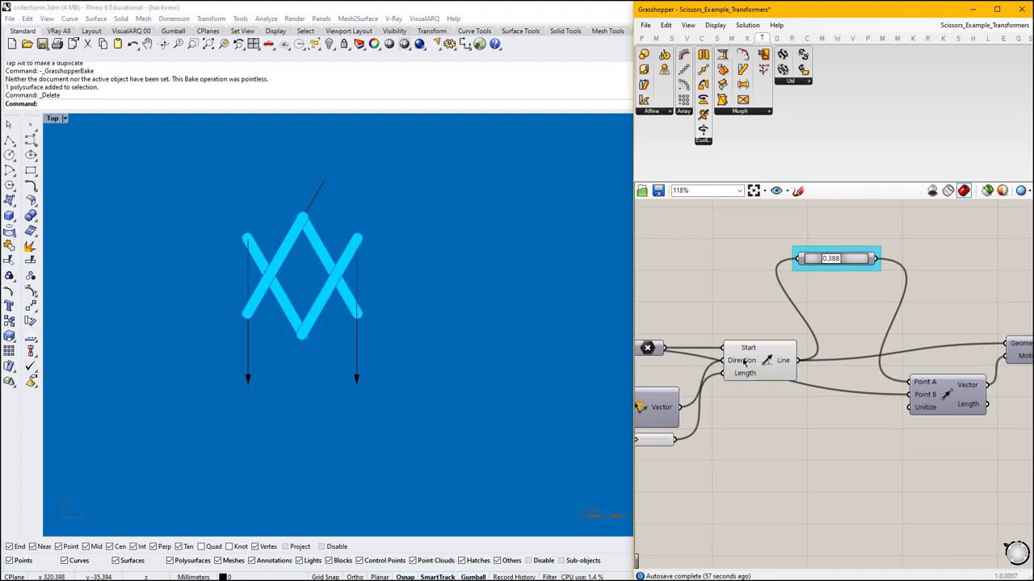
click(762, 357)
right_drag(803, 340, 721, 327)
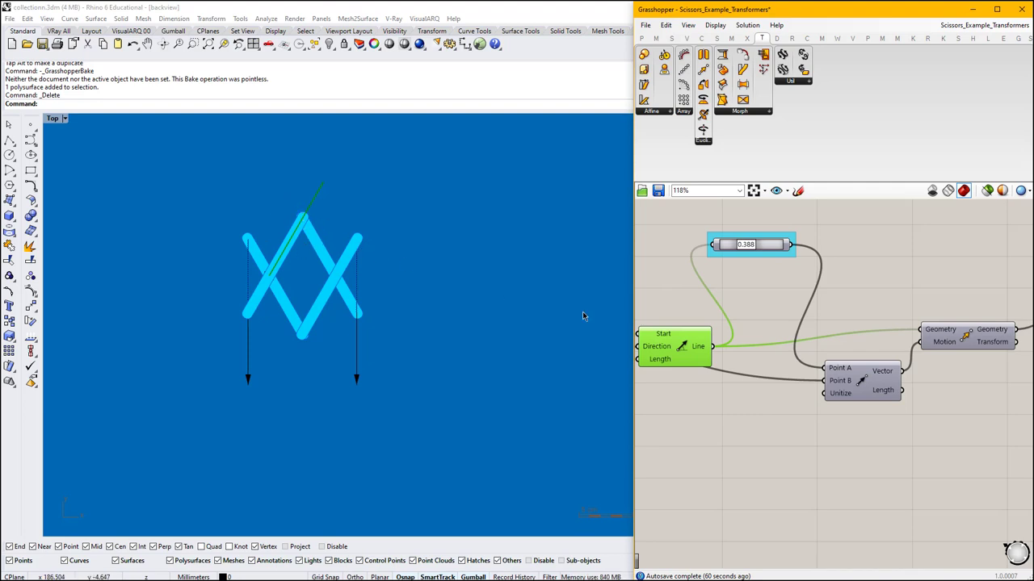
right_drag(867, 373, 804, 385)
click(804, 387)
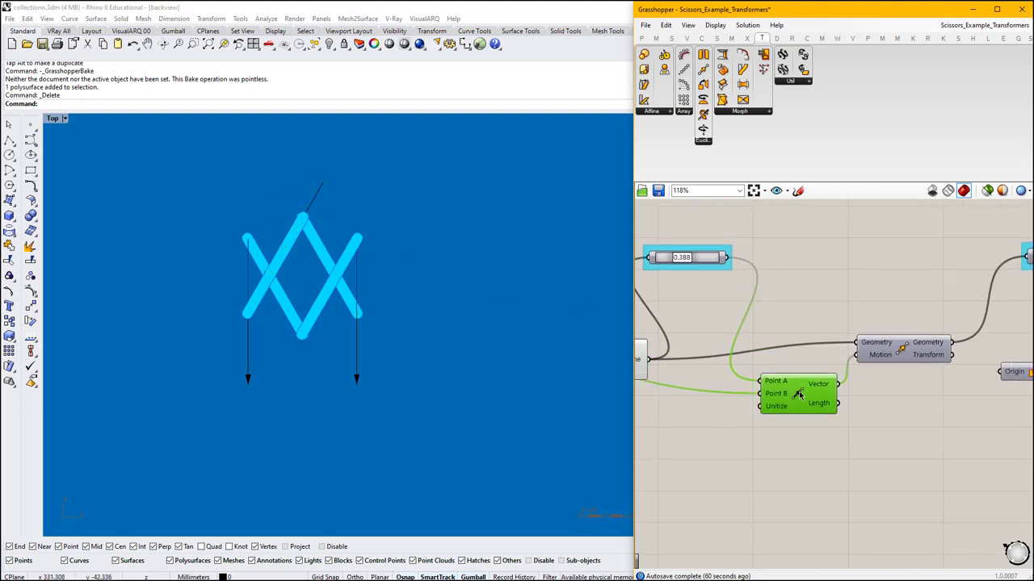
middle_click(799, 392)
click(820, 371)
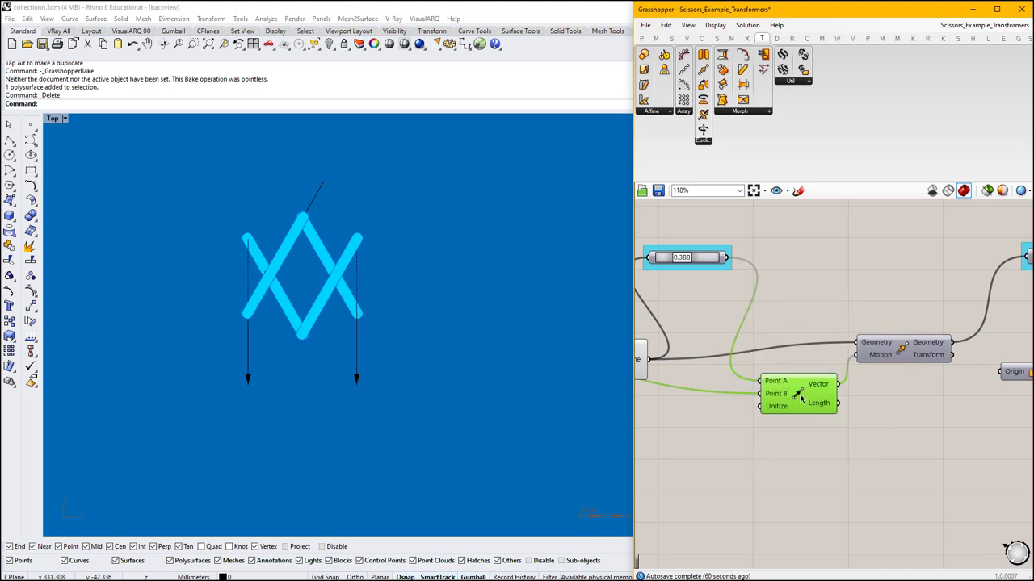
Turn on the preview of the Move component and view its shifted line along the first scissor arm.
click(903, 348)
middle_click(898, 350)
click(916, 333)
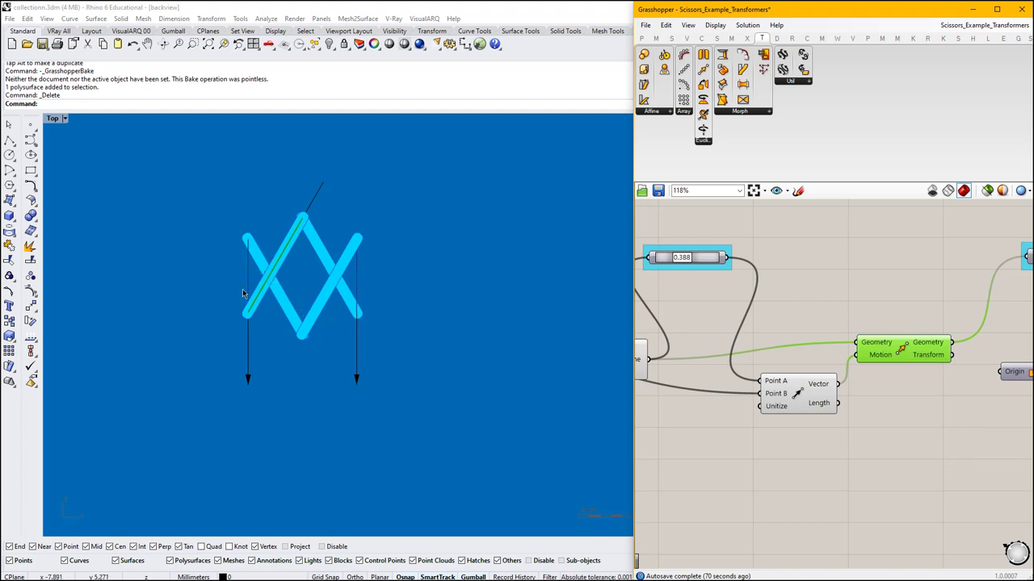
scroll(266, 271, up, 3)
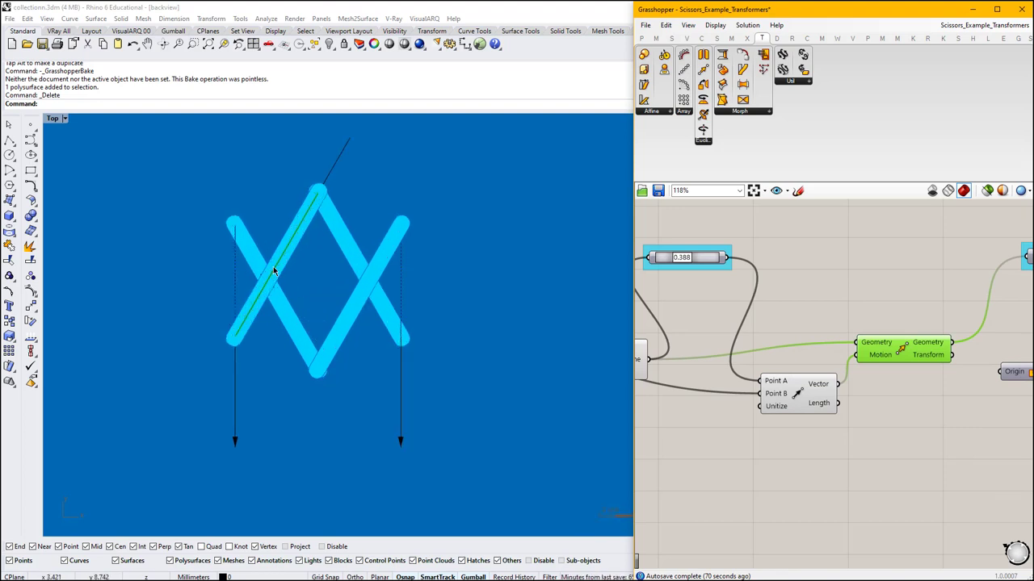
right_drag(825, 333, 777, 340)
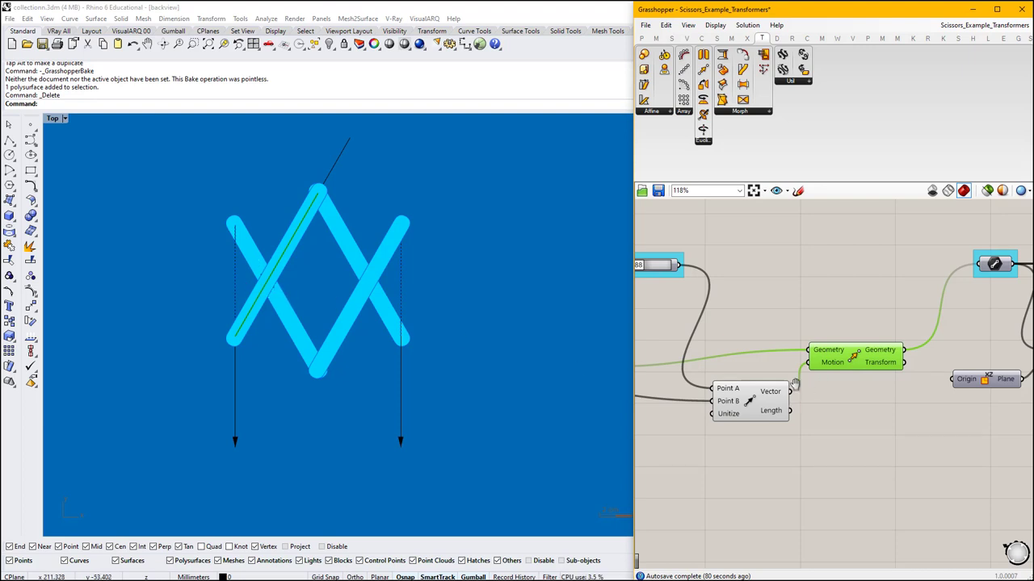
Set the Point On Curve parameter along the line to 0.509 and turn on that component's preview.
right_drag(796, 384, 910, 384)
mouse_move(749, 266)
mouse_down()
mouse_move(762, 267)
mouse_move(744, 267)
mouse_move(753, 273)
mouse_up()
click(695, 368)
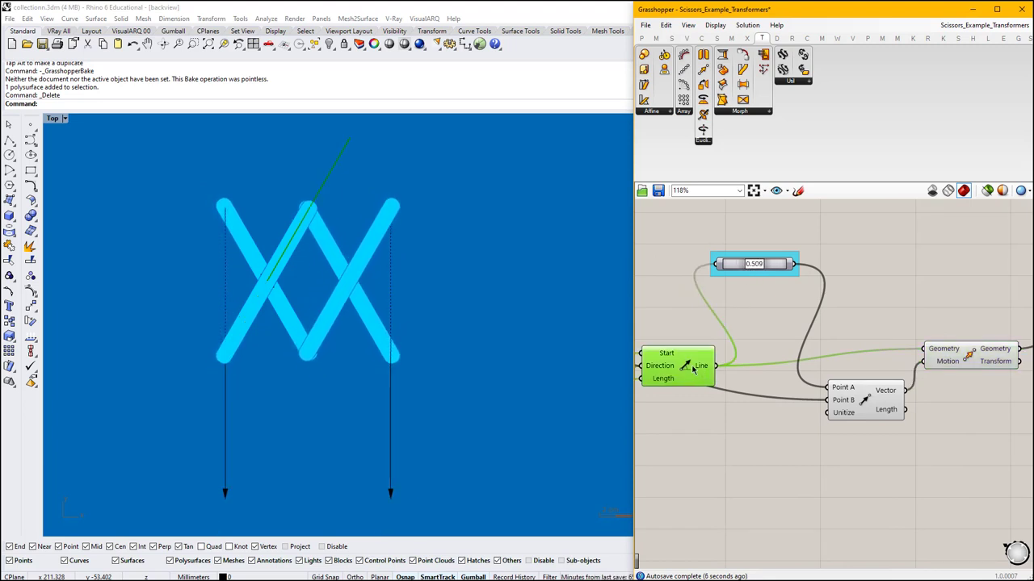
click(776, 268)
middle_click(781, 261)
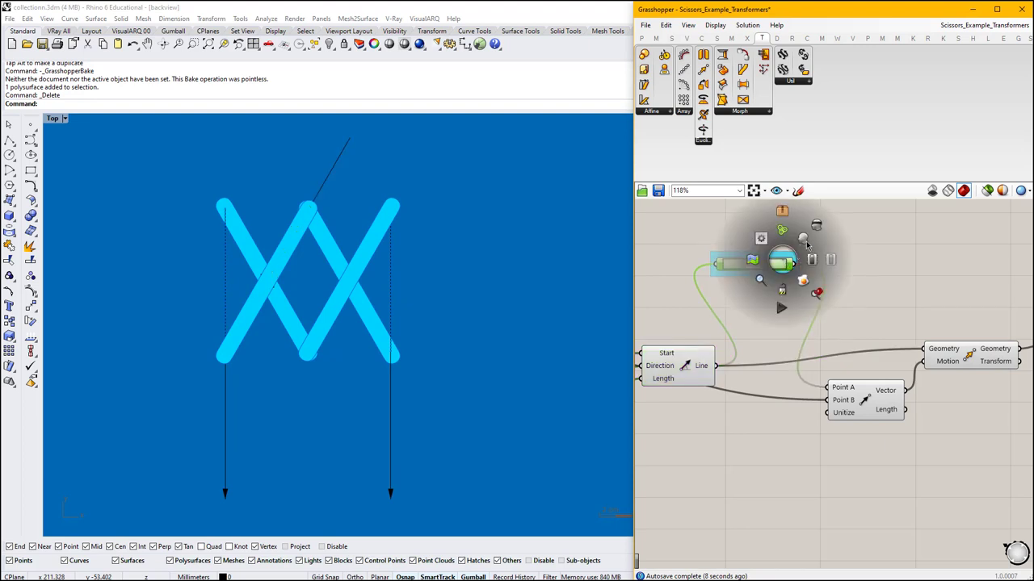
click(807, 244)
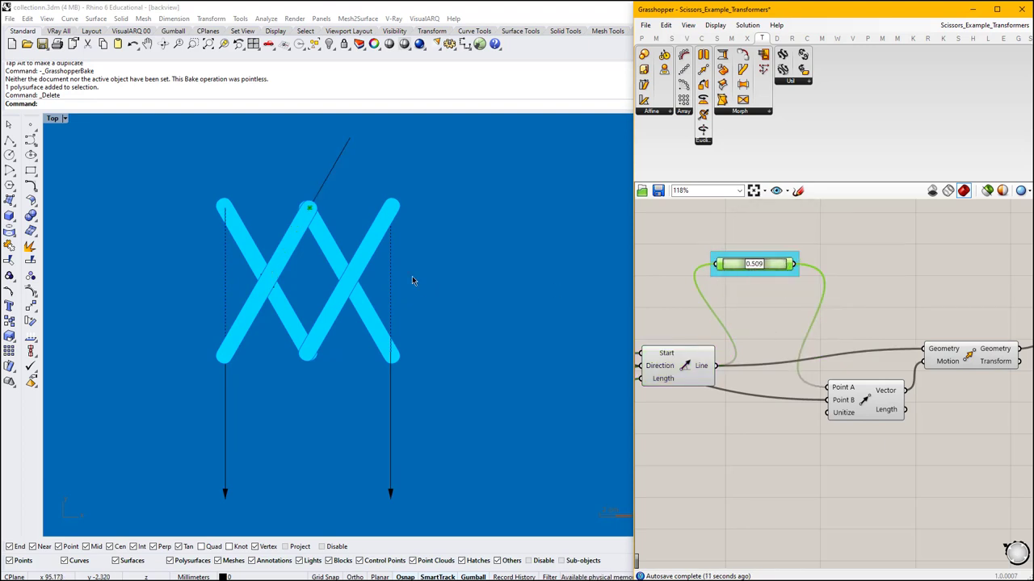
Select the Line and Point On Curve components together, set the point's parameter to 0.303, and clear the selection.
click(679, 368)
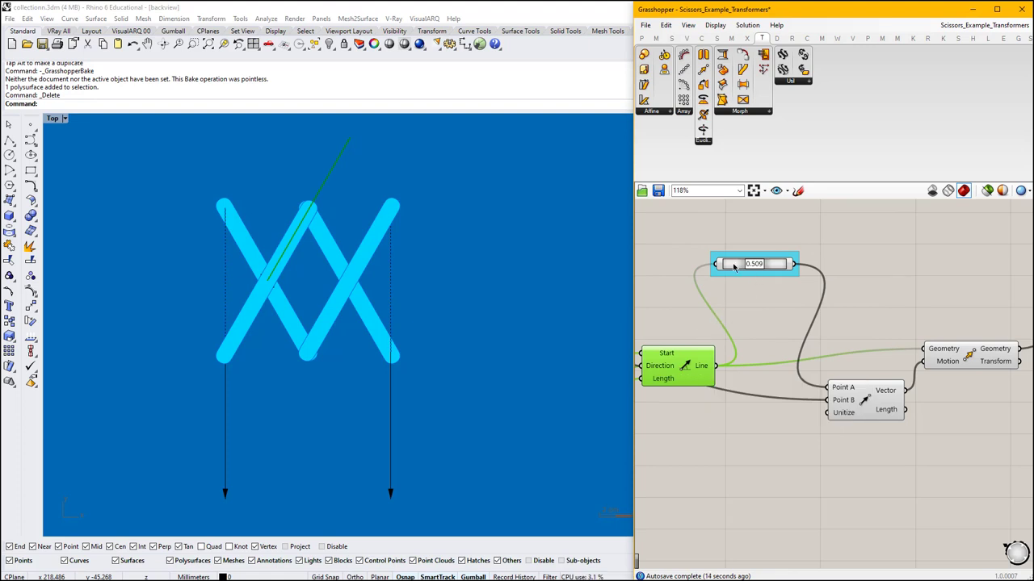
shift+click(731, 266)
mouse_move(757, 264)
mouse_down()
mouse_move(746, 273)
mouse_move(769, 269)
mouse_move(747, 277)
mouse_up()
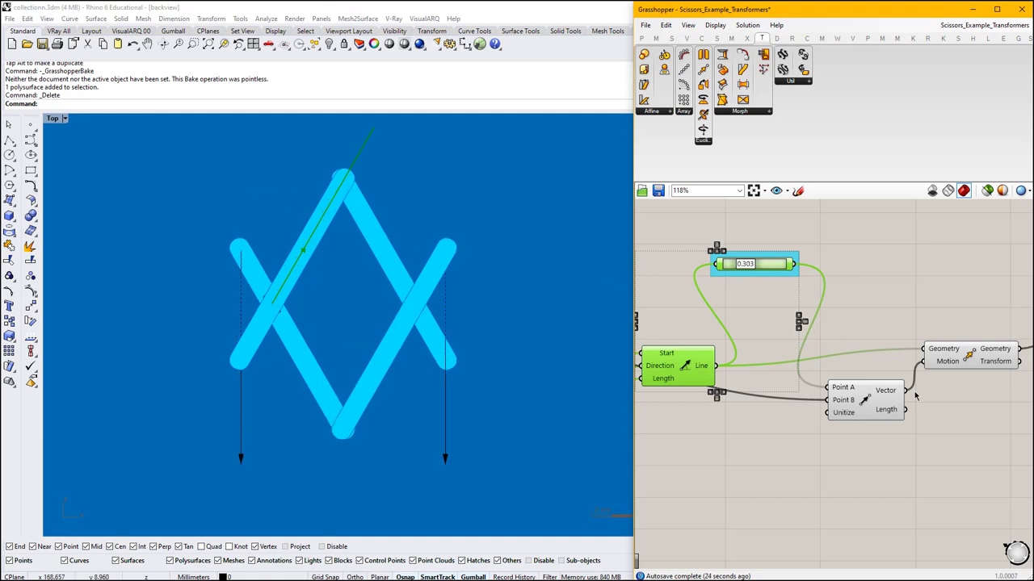
shift+click(973, 358)
key(Escape)
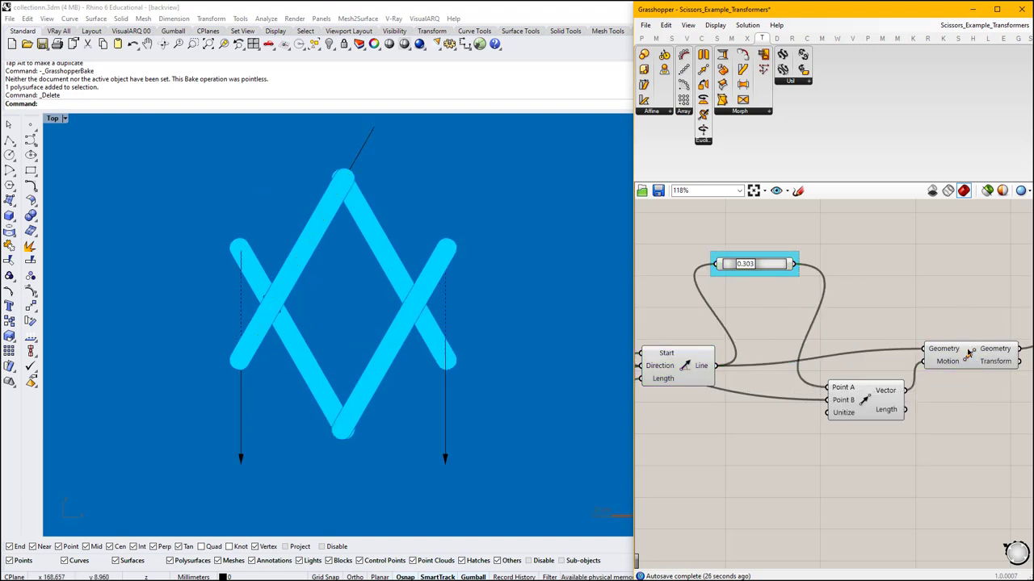
Select the Move, Line and Point On Curve components in turn to compare the original line with the shifted one.
click(969, 356)
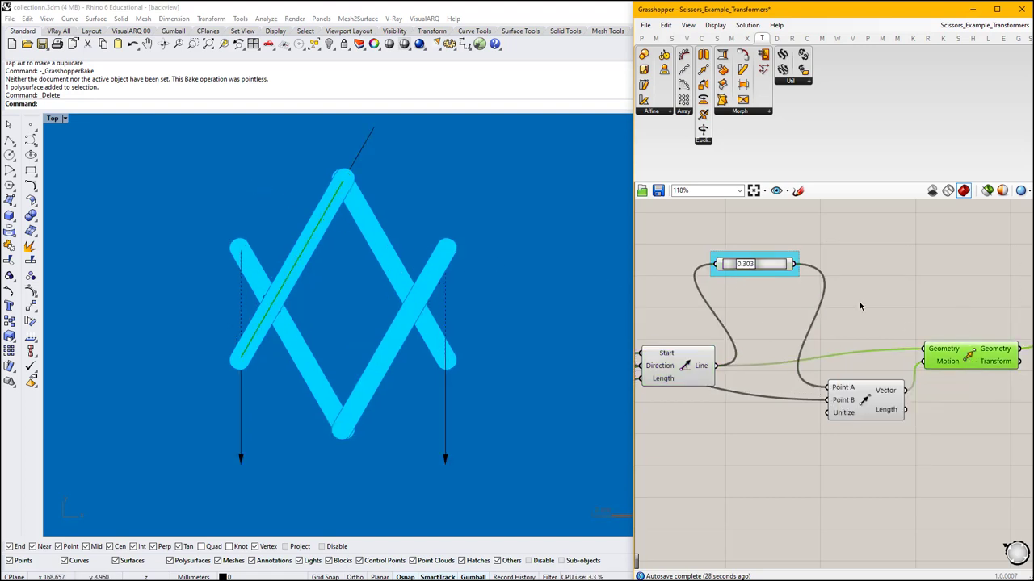
click(666, 365)
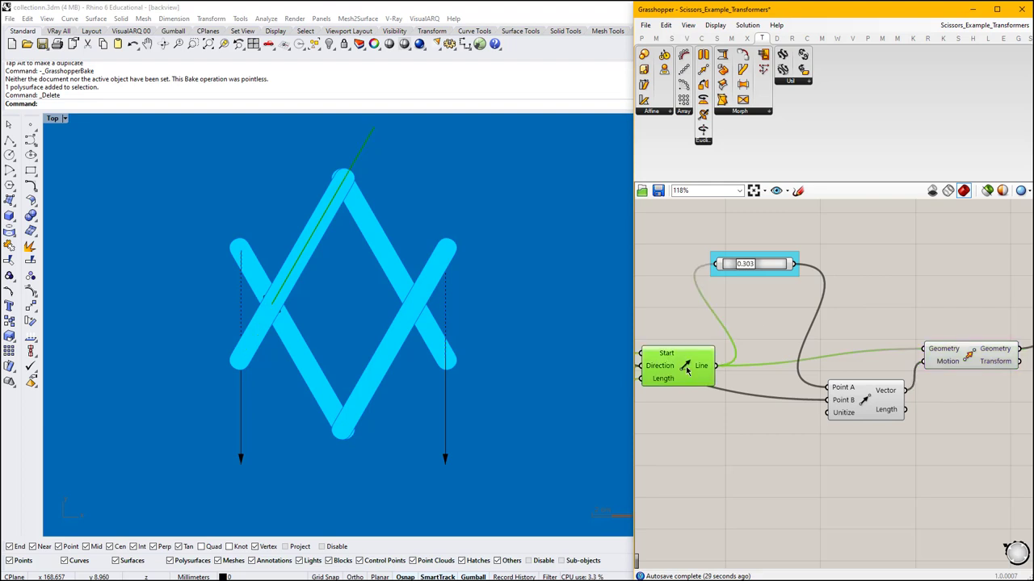
click(765, 268)
click(975, 364)
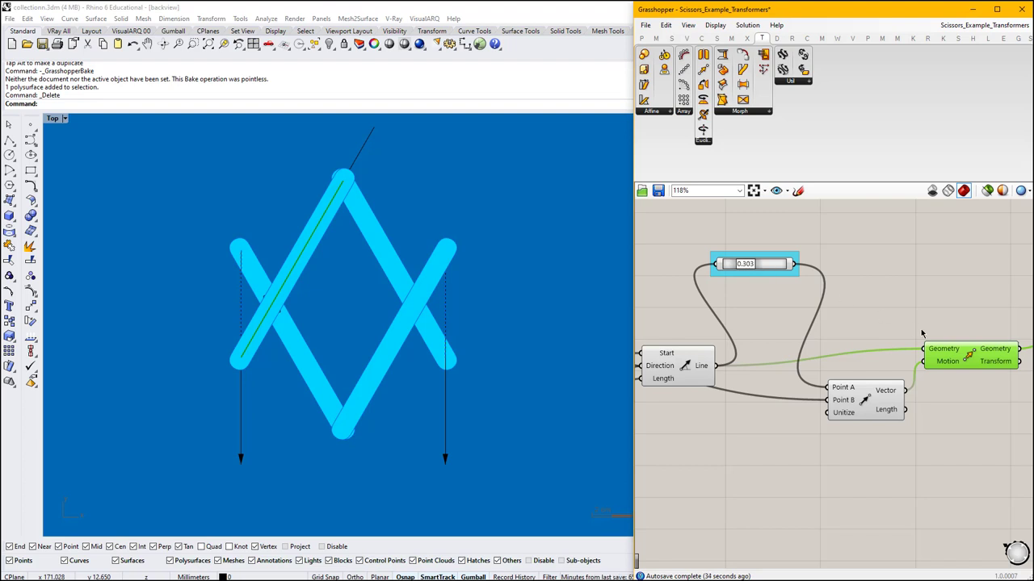
Turn on the preview of the first Mirror component, which reflects the shifted line across the XZ plane.
right_drag(922, 331, 882, 328)
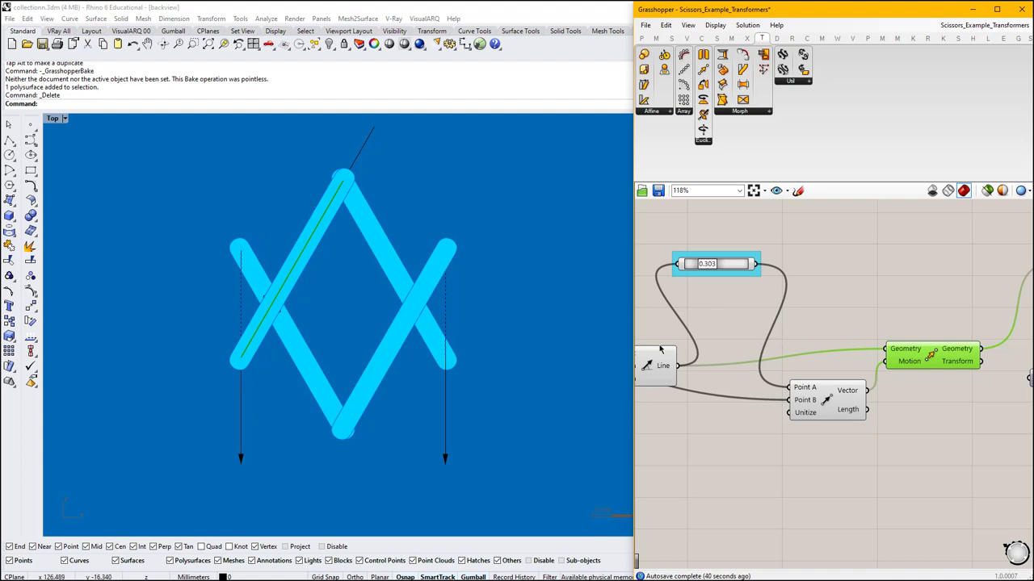
right_drag(932, 324, 844, 348)
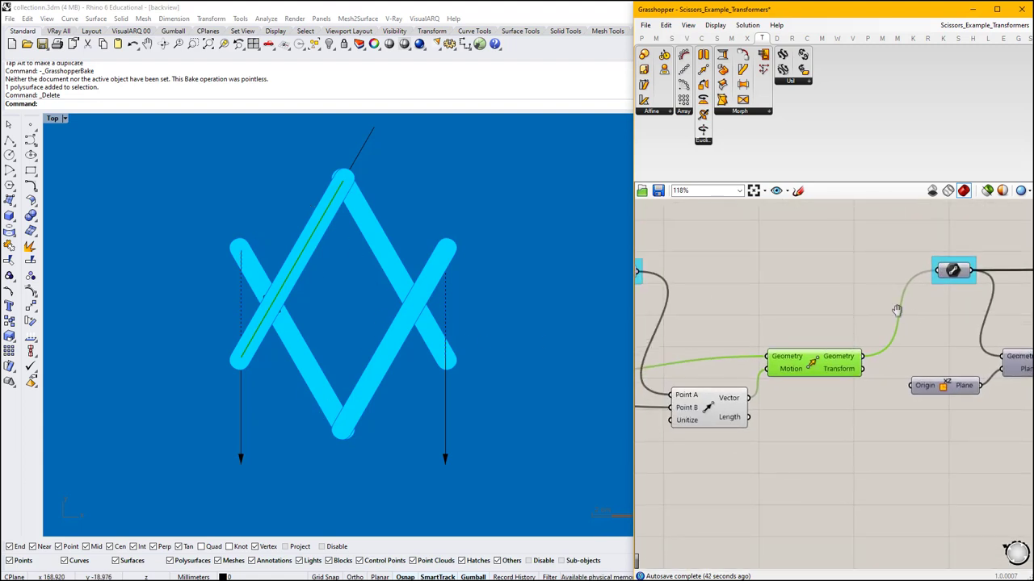
right_drag(897, 310, 766, 282)
right_drag(884, 352, 800, 385)
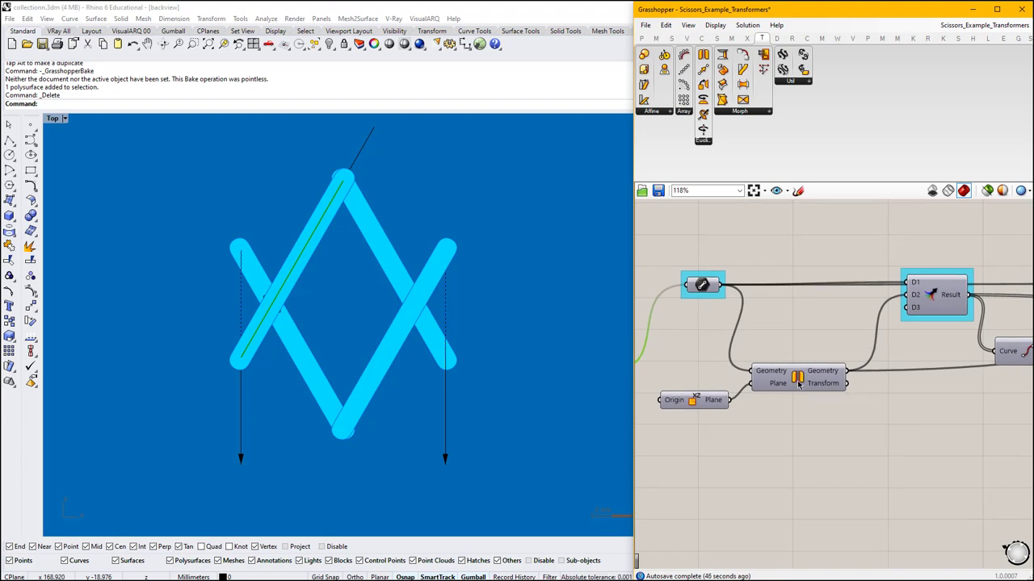
click(799, 380)
middle_click(799, 380)
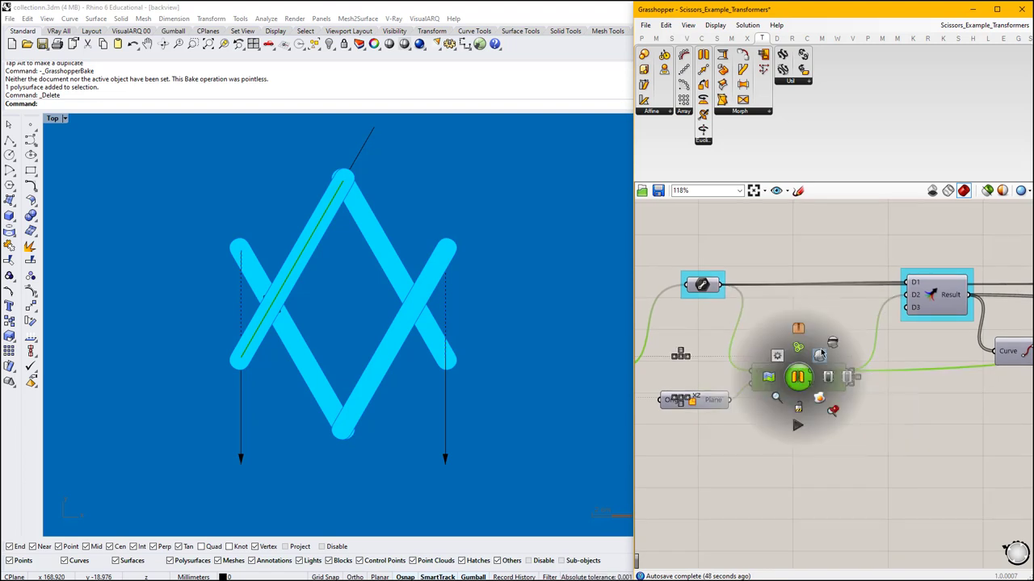
click(819, 355)
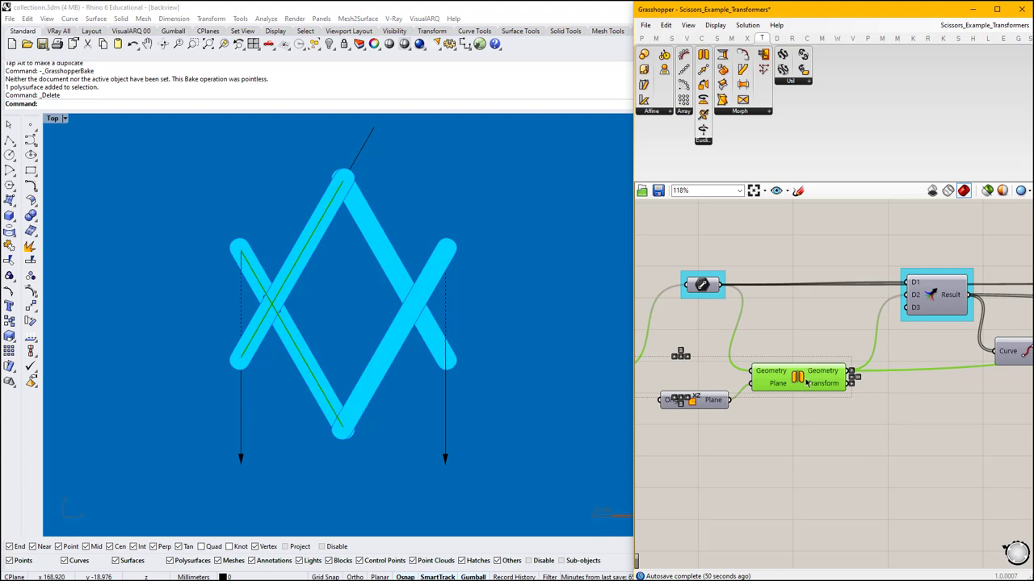
Examine the XZ Plane component feeding the first Mirror component and clear the selection.
right_drag(700, 404, 794, 373)
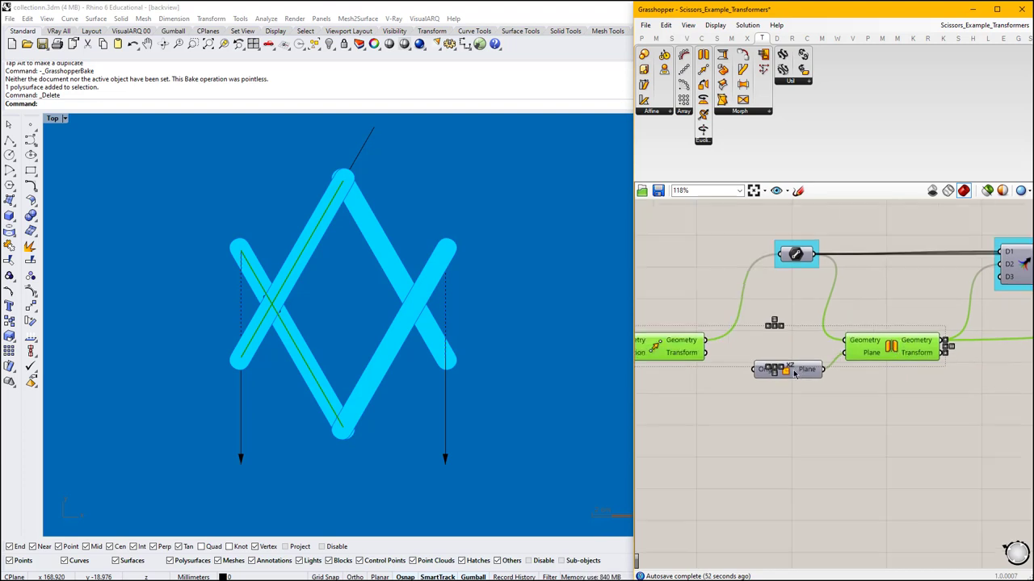
right_drag(948, 347, 734, 400)
right_drag(821, 369, 985, 300)
click(921, 339)
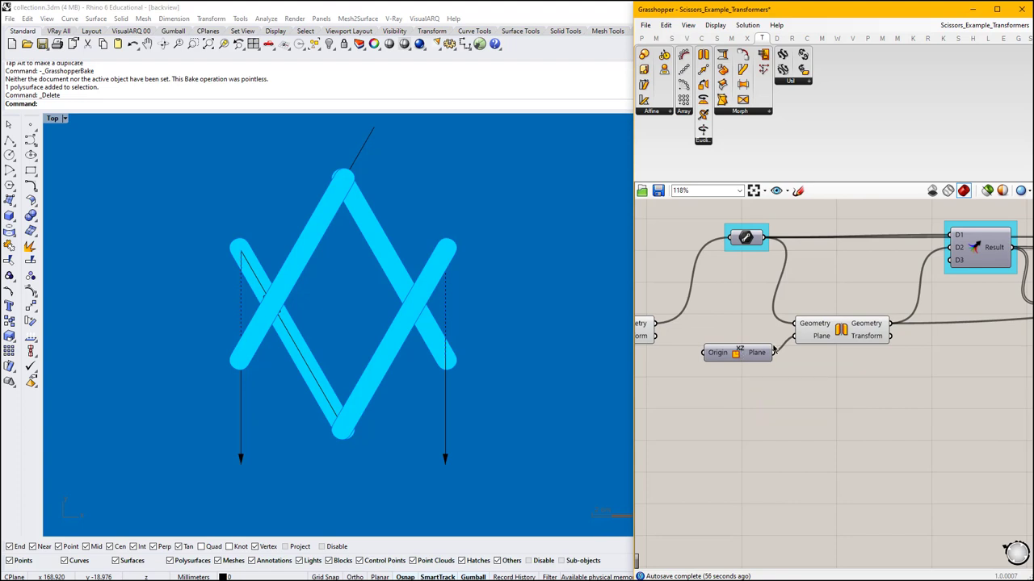
Turn on the preview of the Merge component that combines the shifted line with its mirrored copy.
right_drag(884, 342, 669, 388)
middle_click(756, 294)
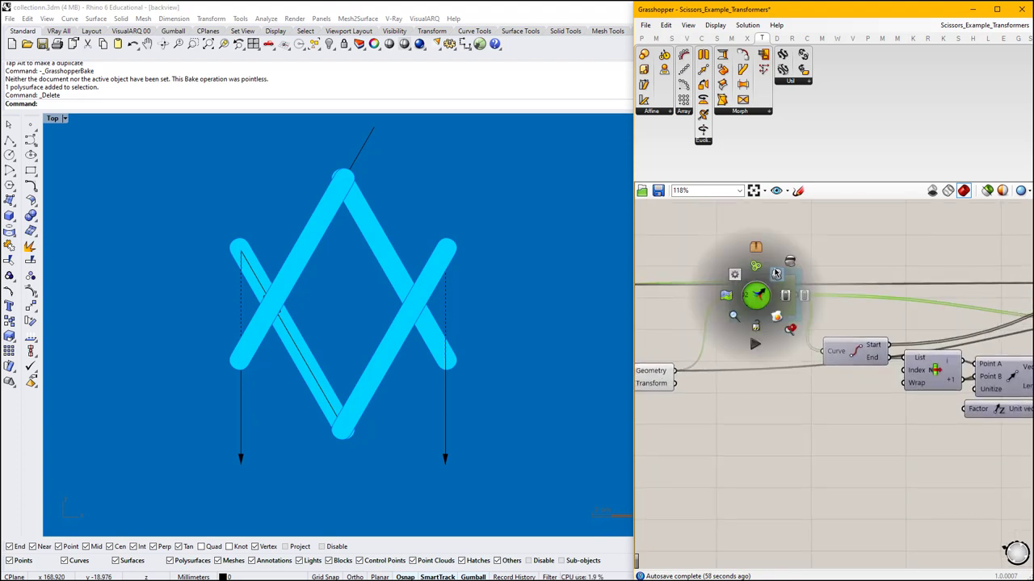
click(774, 275)
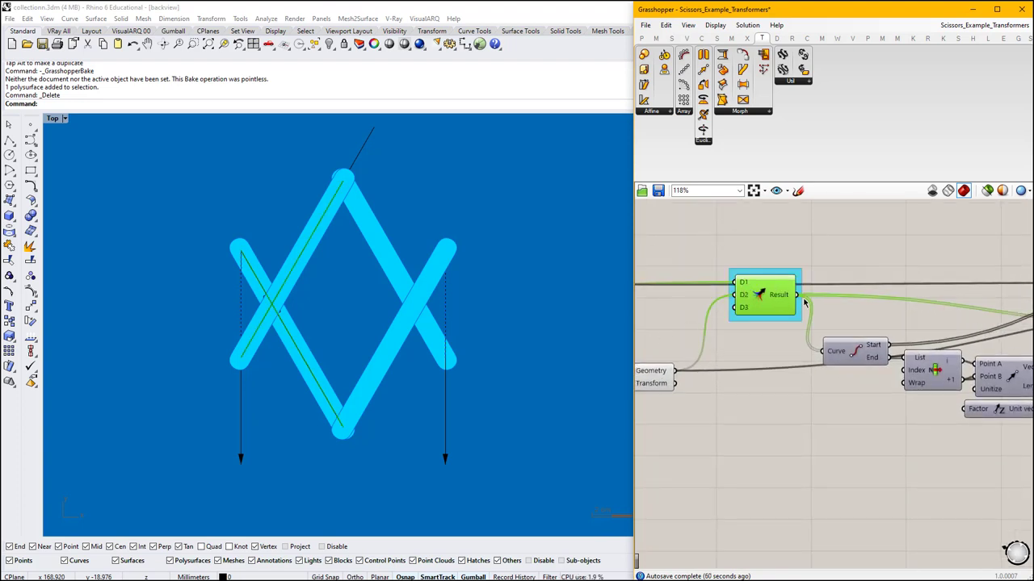
Add the second Mirror component to the selection and turn on its preview to show the second scissor's lines.
right_drag(903, 328, 763, 316)
scroll(735, 349, down, 3)
scroll(736, 348, up, 2)
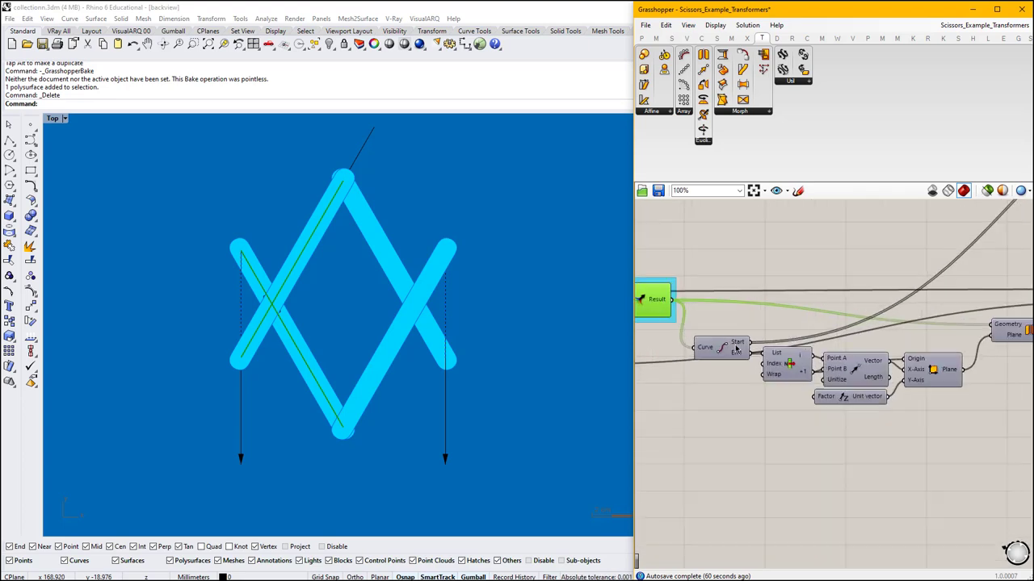
scroll(735, 349, up, 1)
right_drag(942, 368, 859, 347)
shift+click(945, 312)
middle_click(955, 304)
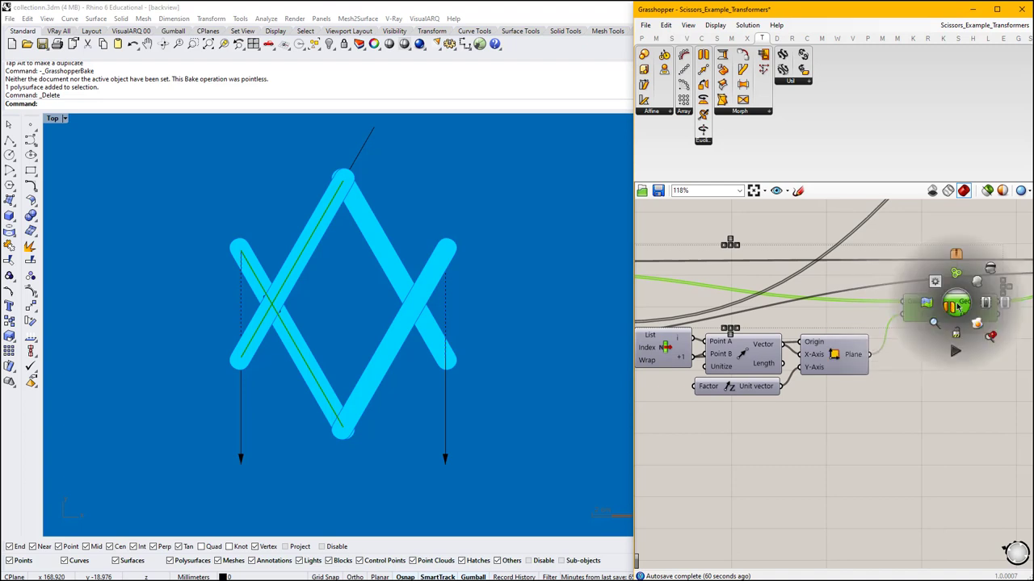
click(978, 283)
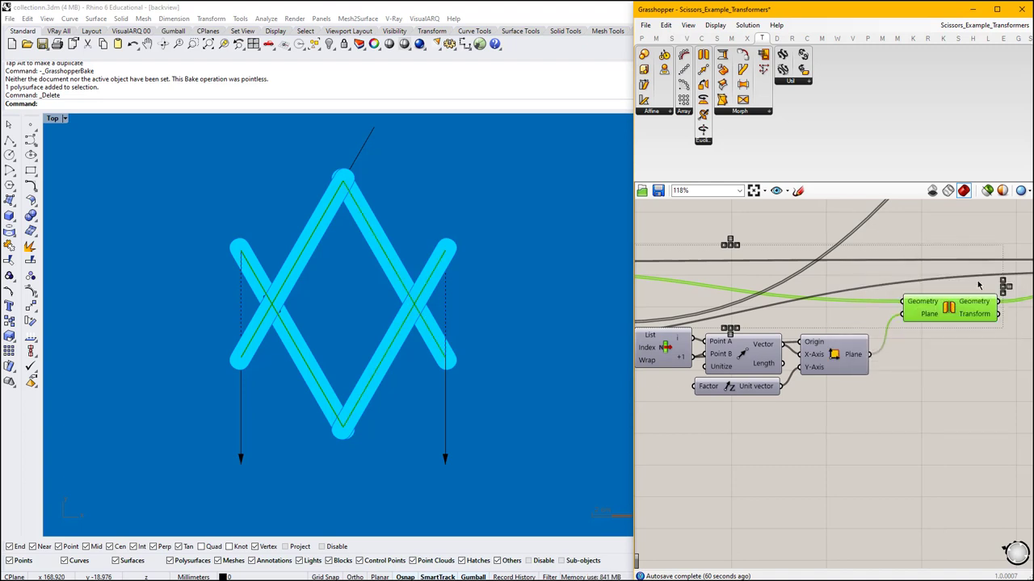
Inspect the X-Axis input of the Construct Plane component and place the component slightly closer to its source vector.
right_drag(825, 369, 926, 365)
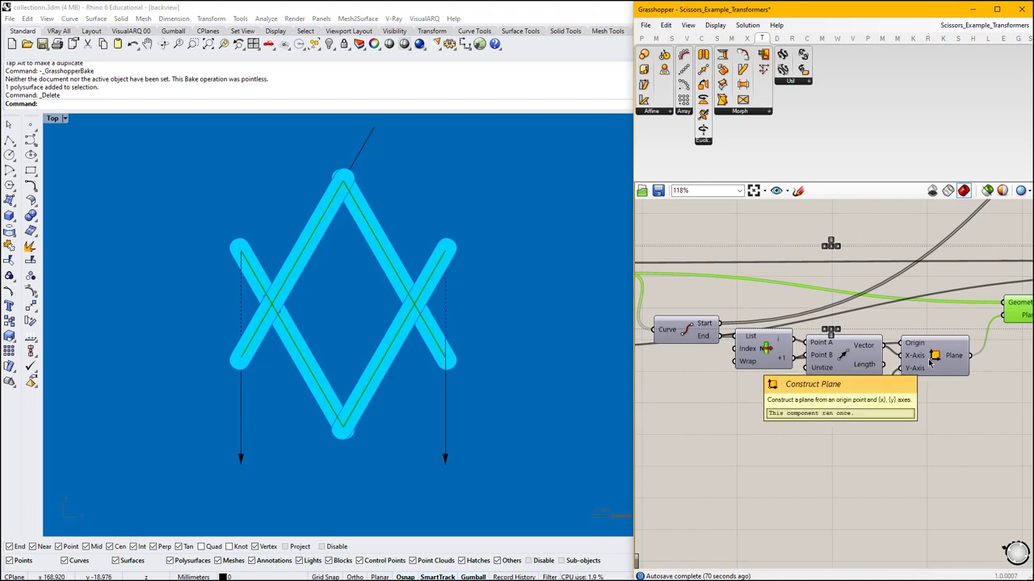
drag(929, 364, 937, 349)
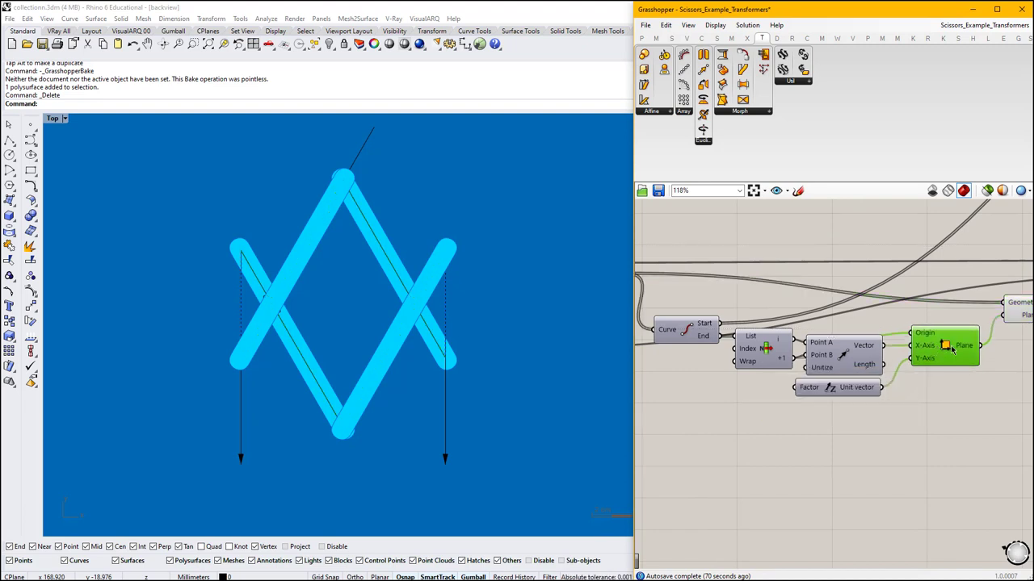
mouse_move(923, 348)
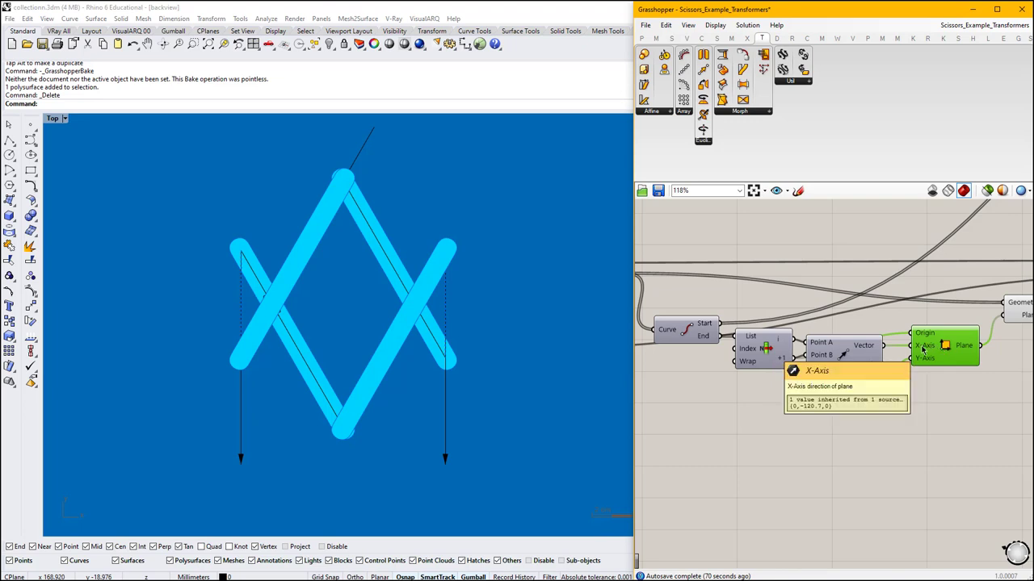
mouse_move(923, 349)
mouse_down()
mouse_move(906, 317)
mouse_move(907, 357)
mouse_up()
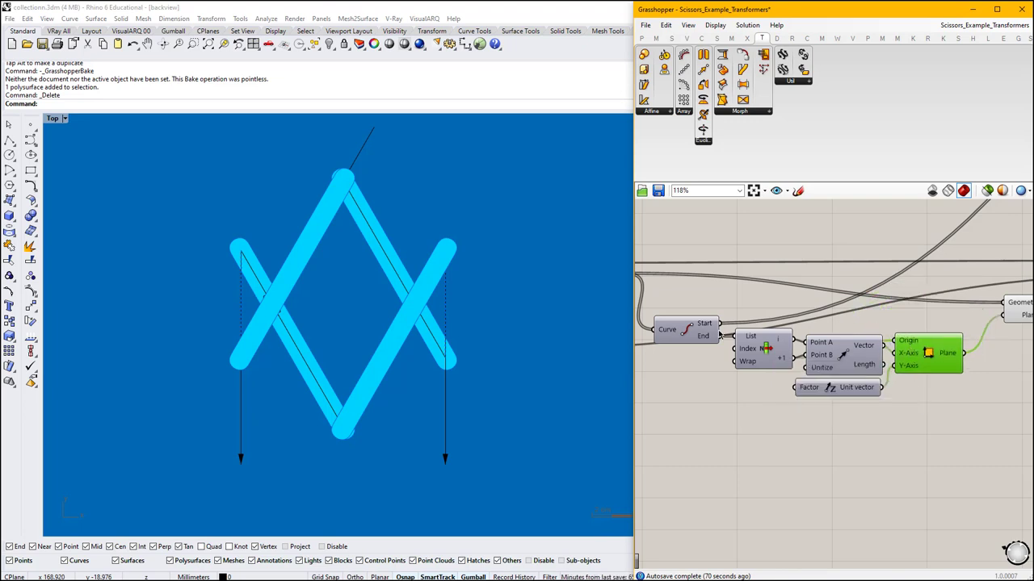
Move the List Item component slightly below its row and turn on the preview of the End Points component.
click(709, 335)
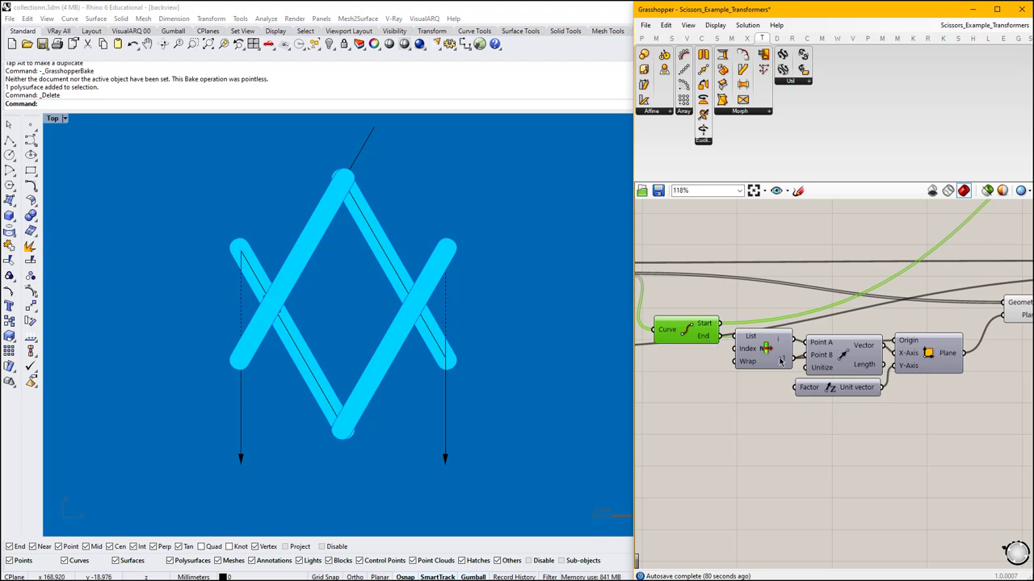
drag(759, 358, 757, 378)
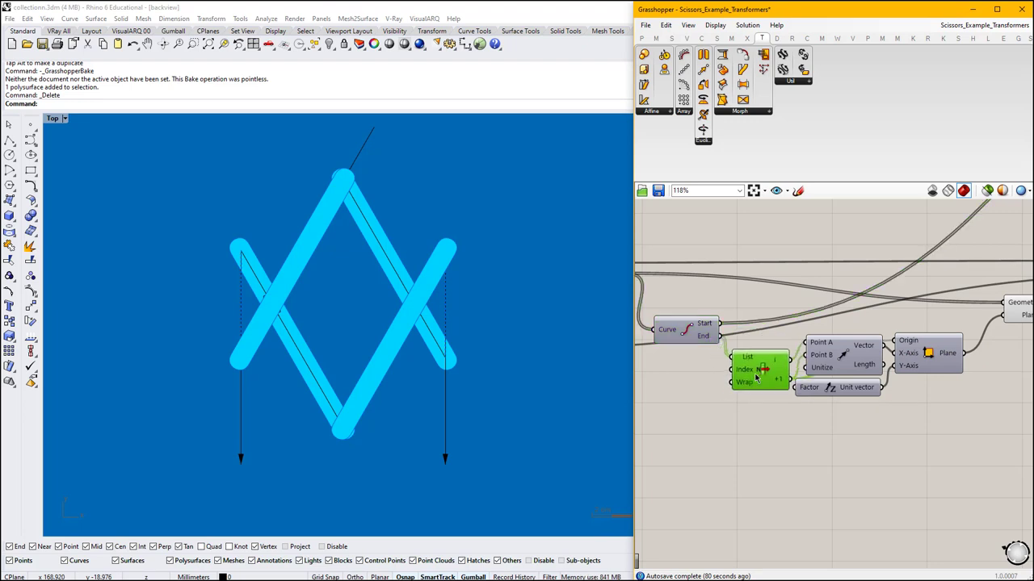
click(697, 333)
middle_click(705, 331)
click(723, 313)
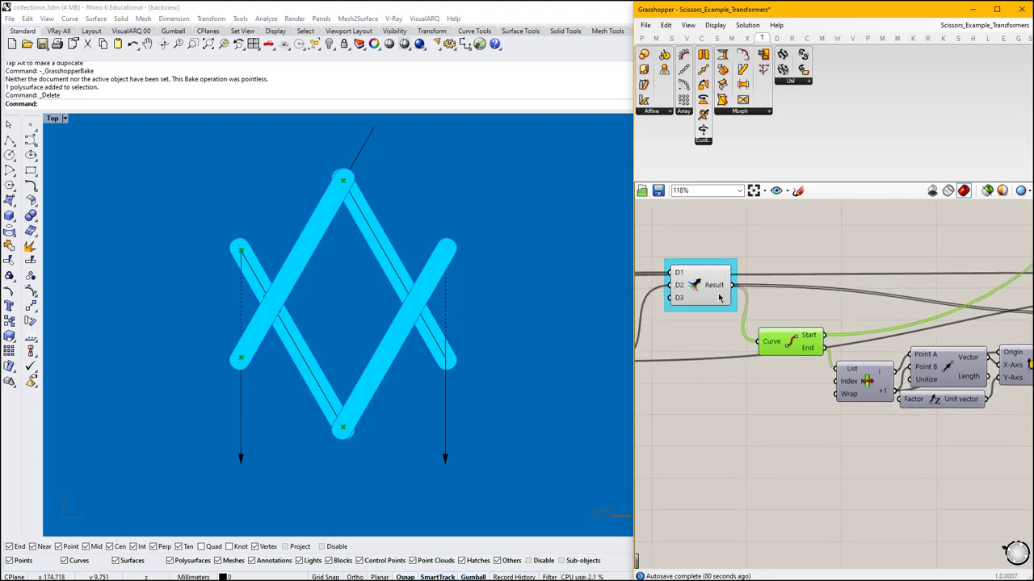
Highlight the merged lines of the Merge component, and place the List Item component slightly higher and closer to the End Points component.
click(705, 296)
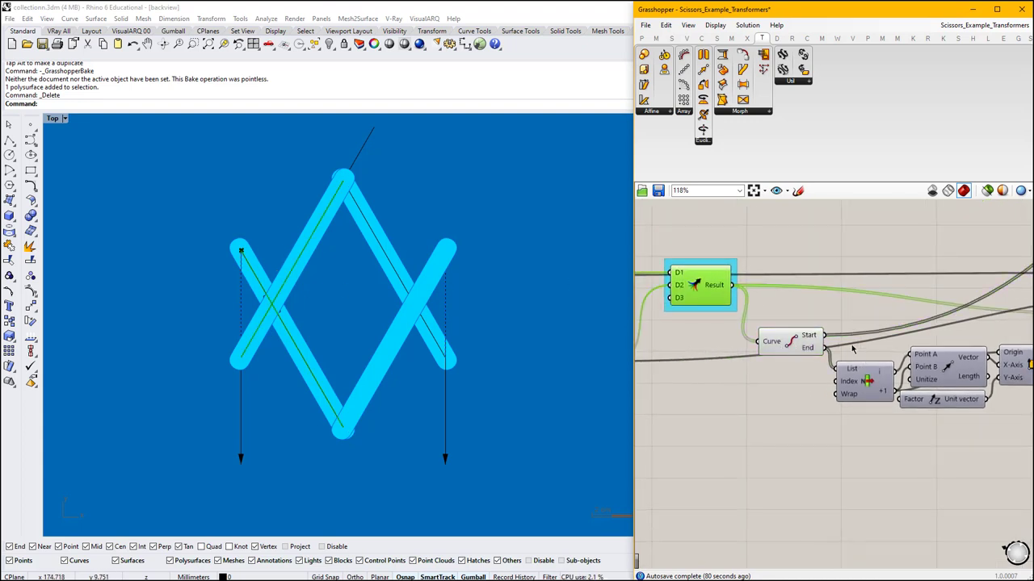
right_drag(852, 349, 831, 328)
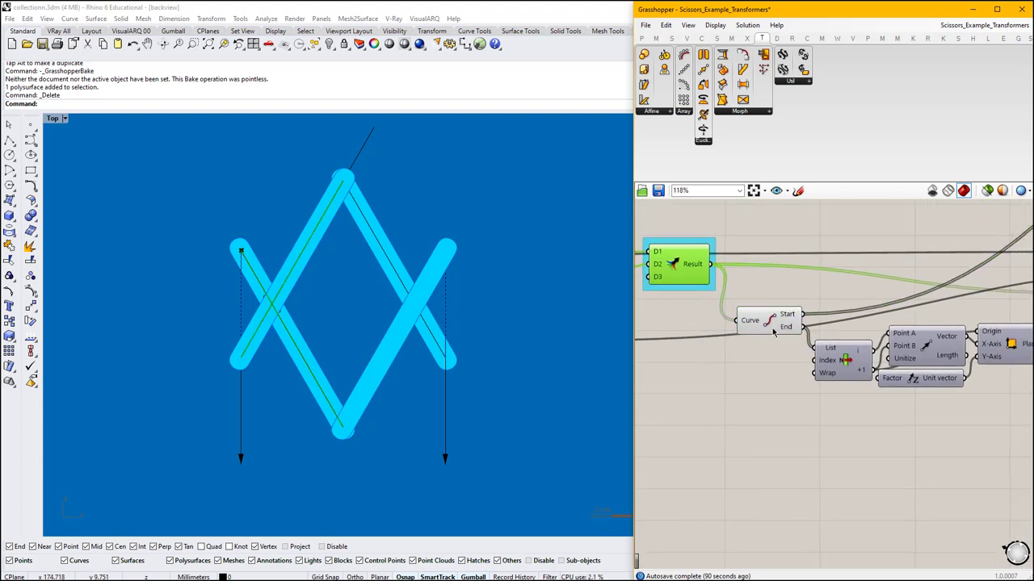
click(845, 365)
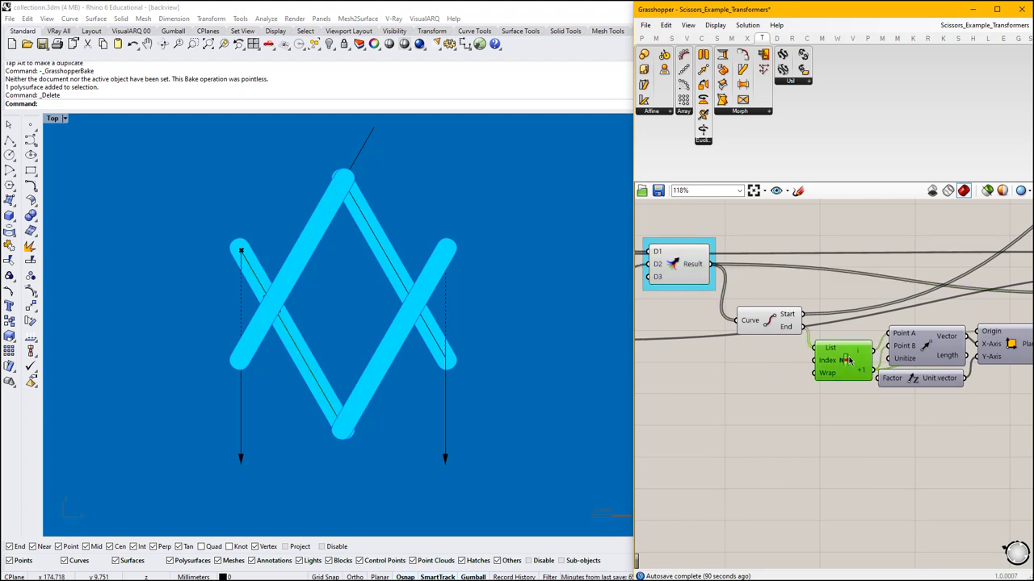
right_drag(844, 365, 765, 339)
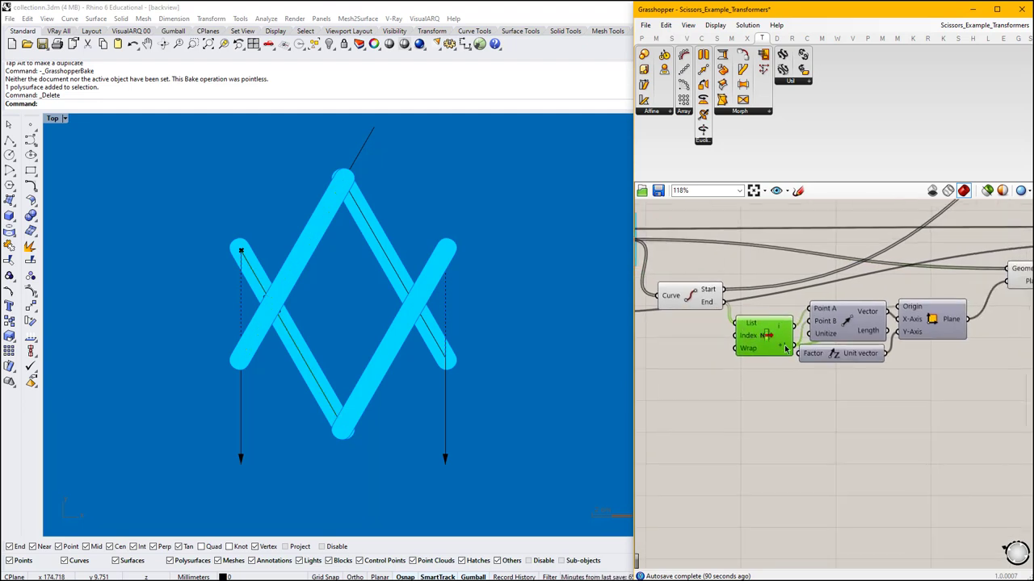
drag(785, 349, 762, 314)
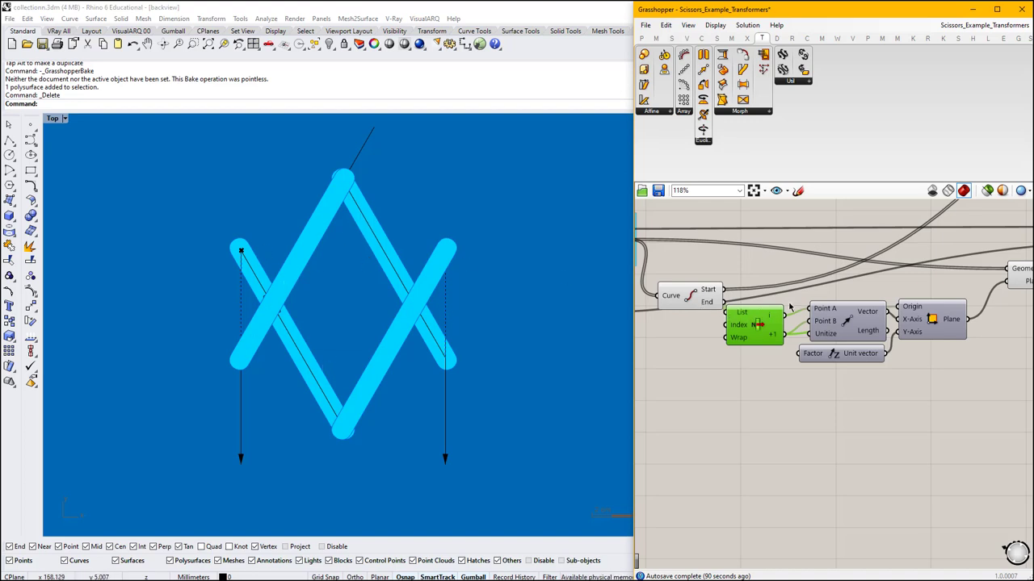
Select the Vector 2Pt component feeding the plane's X-axis, and turn on the preview of the Construct Plane component.
click(848, 318)
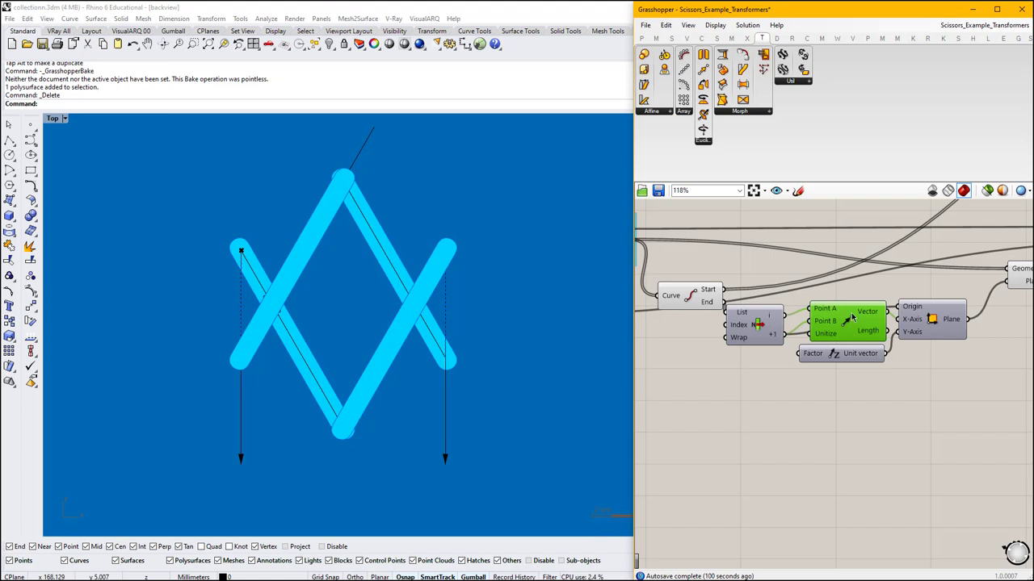
click(937, 321)
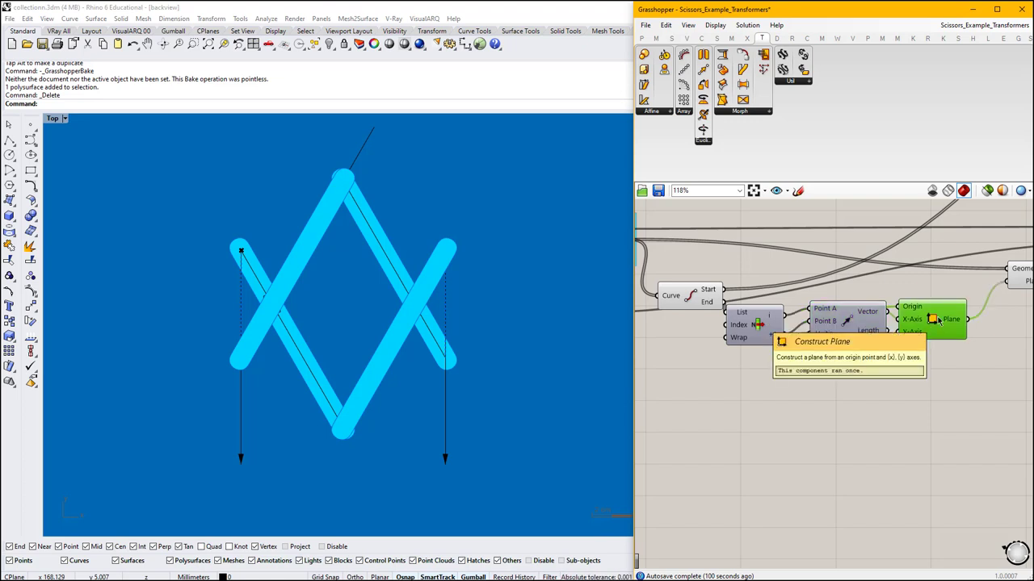
middle_click(937, 320)
click(958, 289)
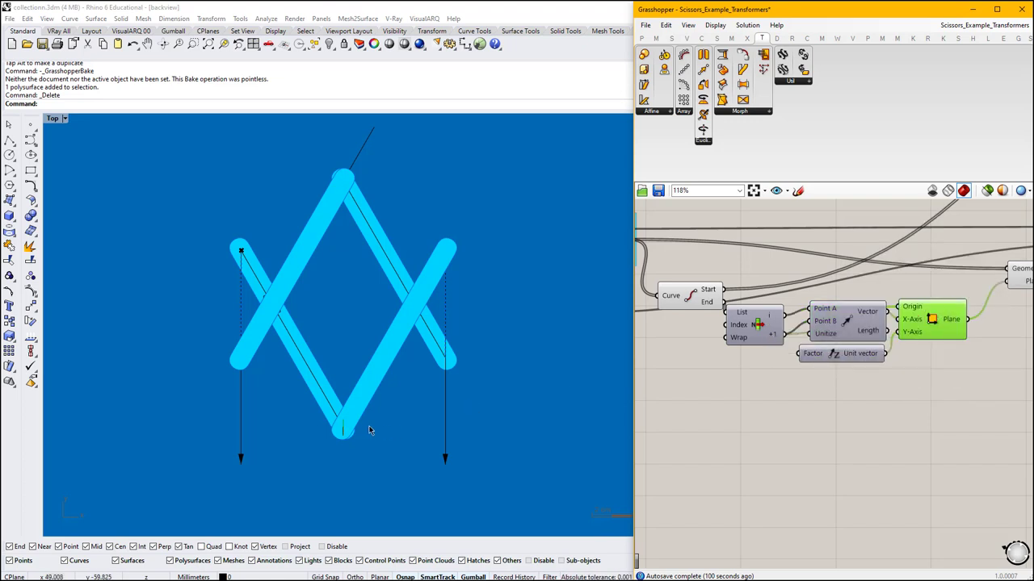
Select the Mirror component fed by the constructed plane to highlight the second scissor's mirrored lines.
scroll(937, 326, up, 2)
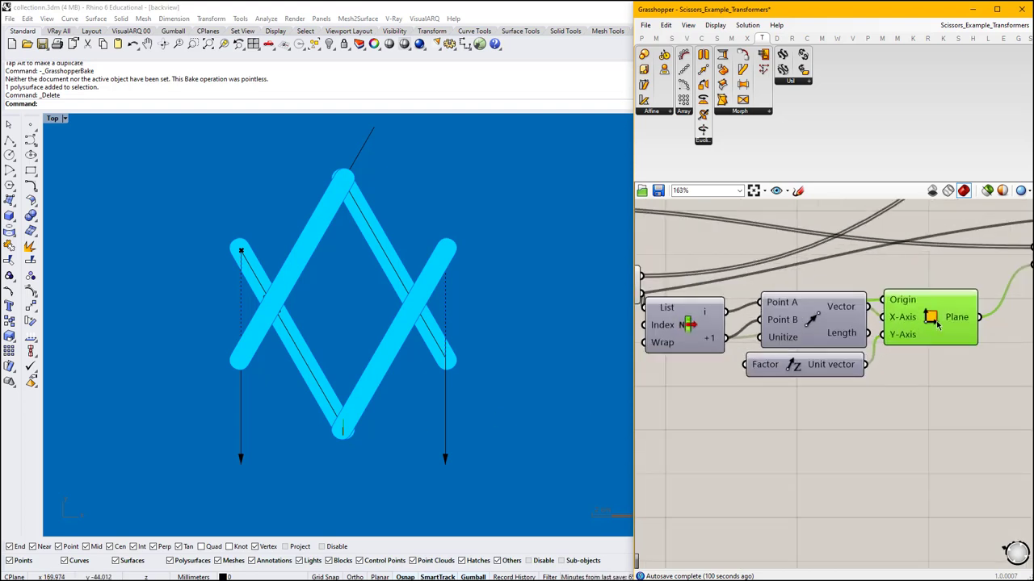
right_drag(934, 320, 769, 386)
click(935, 327)
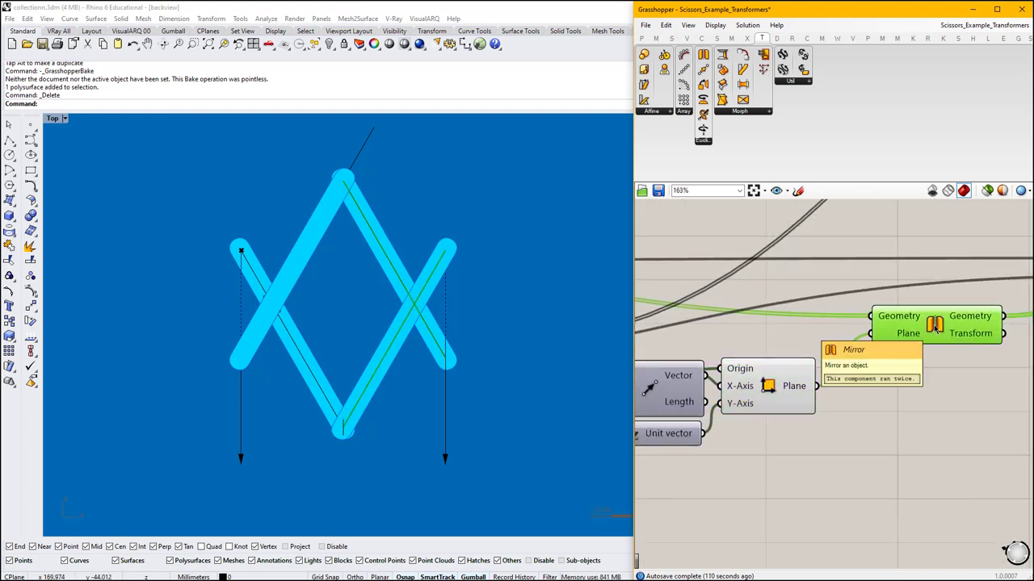
Examine the components that build the Mirror component's plane and select the Merge component that supplies its geometry.
right_drag(772, 403, 911, 370)
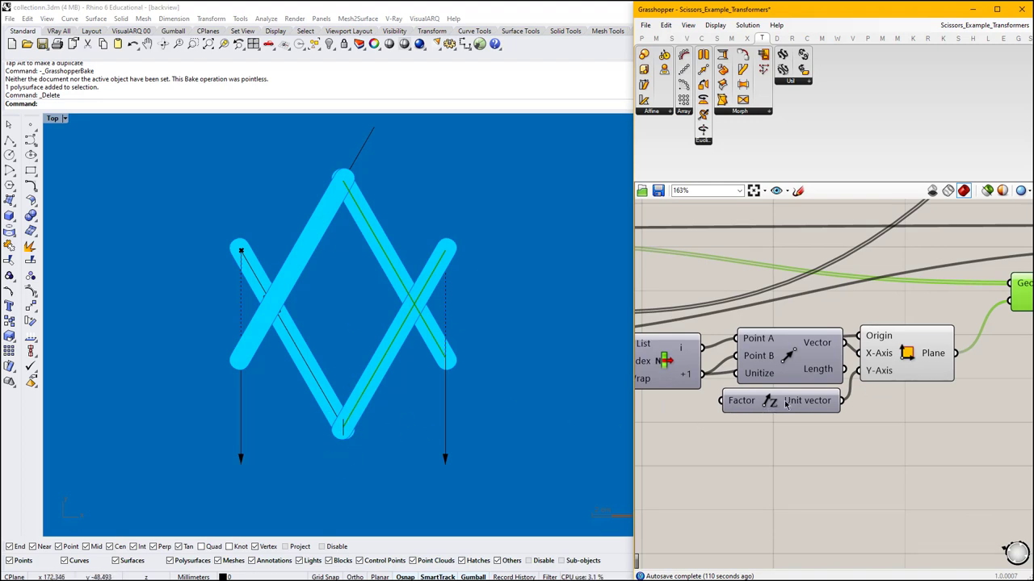
mouse_move(874, 374)
right_drag(969, 346, 937, 367)
scroll(904, 356, down, 3)
scroll(929, 362, down, 3)
scroll(797, 357, up, 3)
click(742, 356)
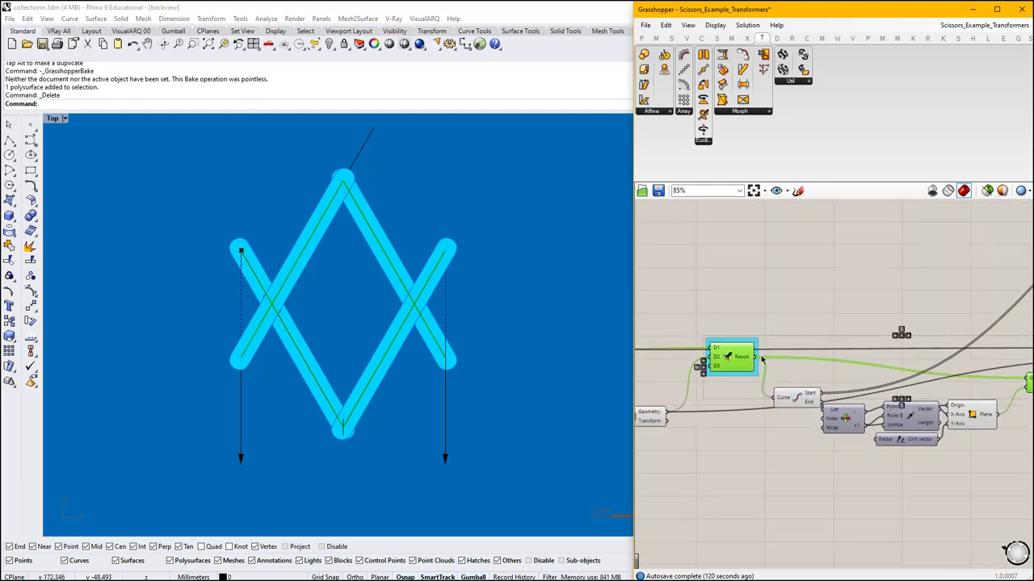
Follow the mirrored curves through the next Merge component and select the Offset component they feed for a closer look.
right_click(927, 336)
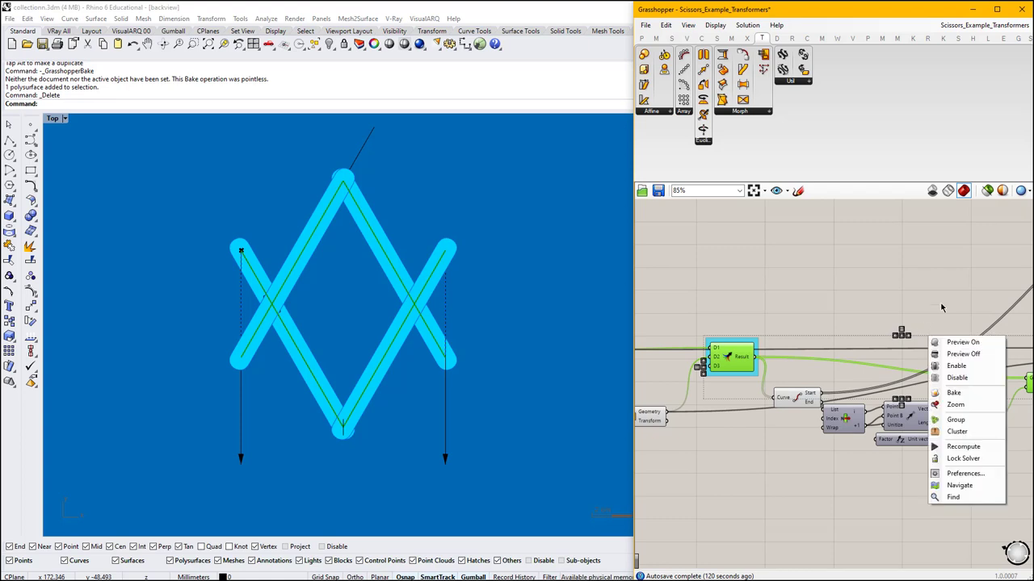
right_drag(946, 298, 808, 346)
scroll(852, 365, down, 3)
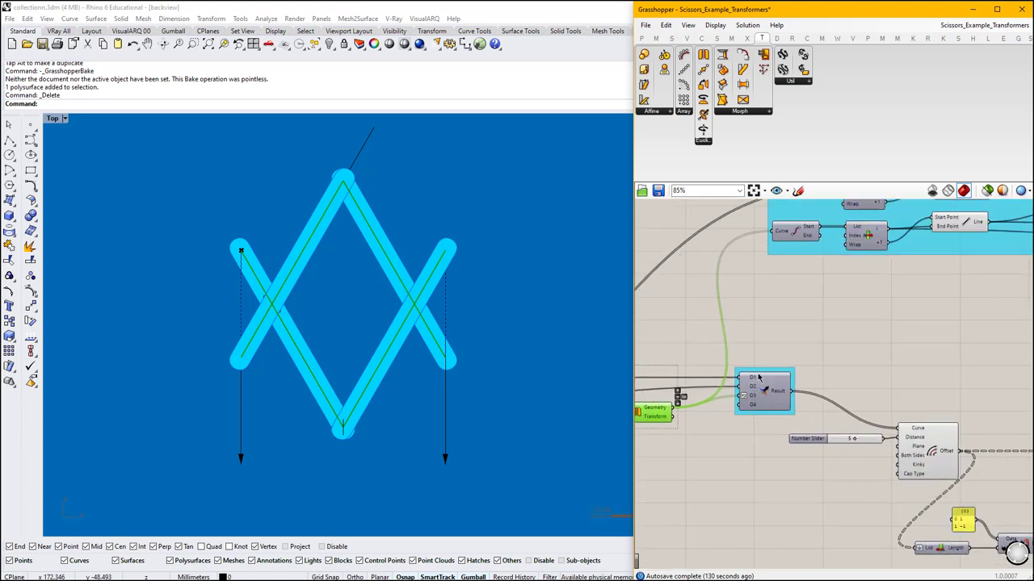
scroll(774, 391, up, 1)
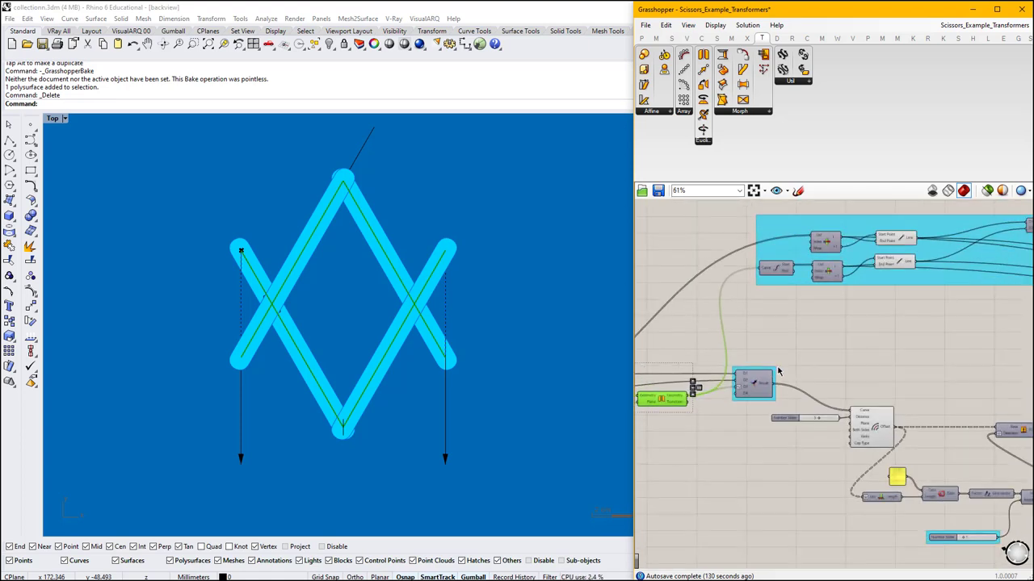
click(876, 426)
scroll(875, 428, up, 4)
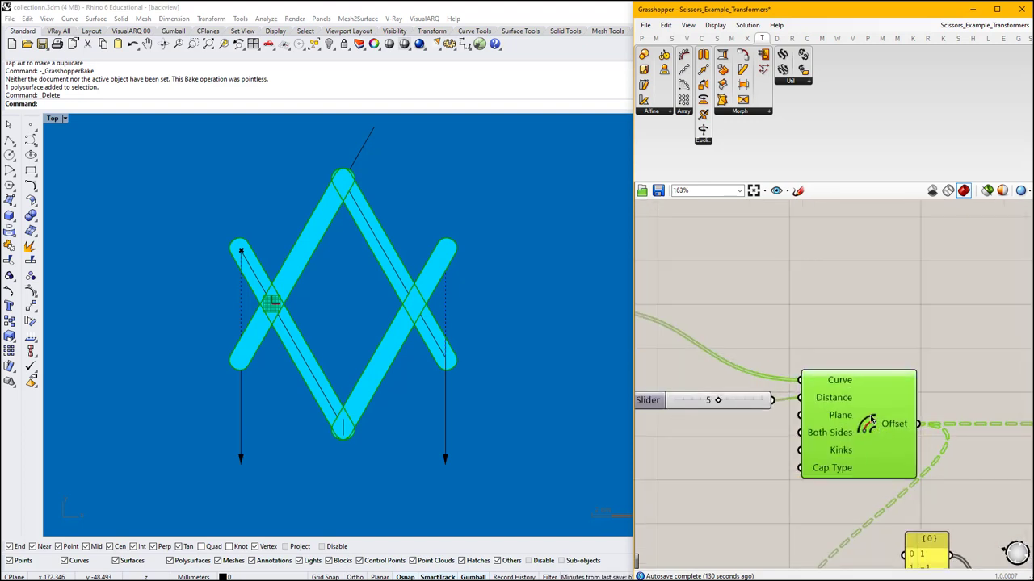
Add a standard Offset Curve component above the existing Offset component for comparison and delete it again.
double_click(838, 304)
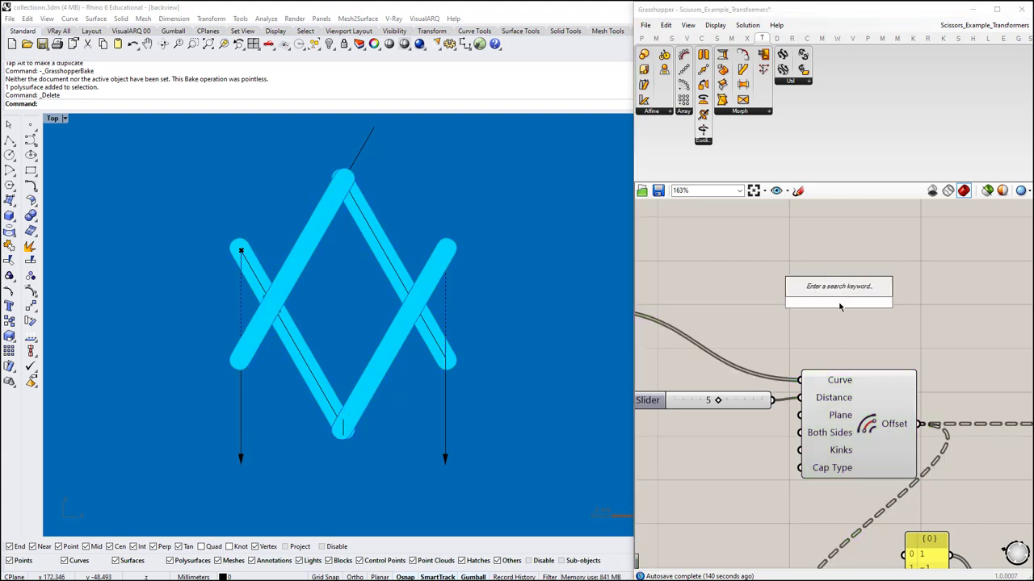
text(of)
key(Up)
key(Up)
key(Return)
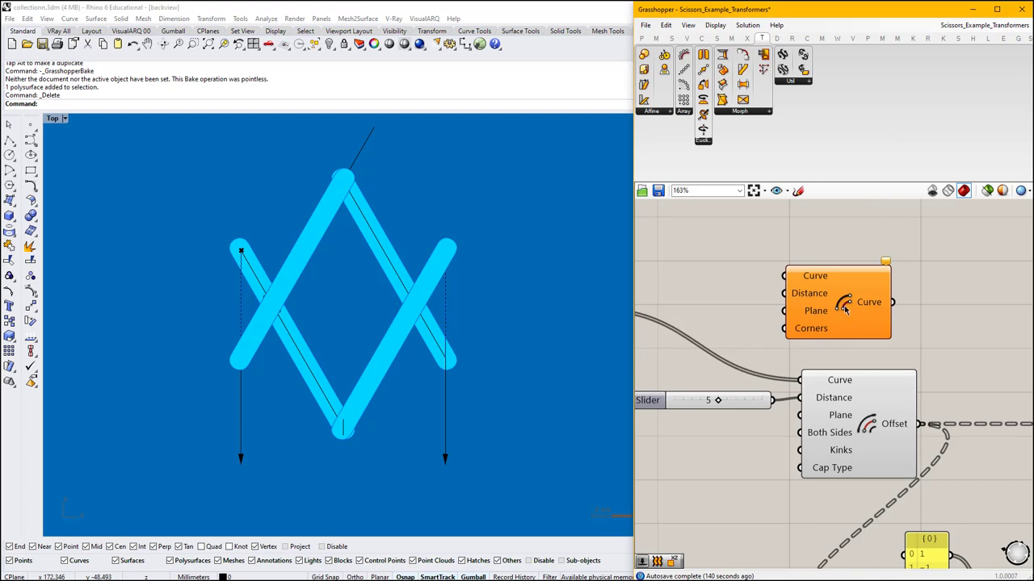
right_drag(844, 305, 783, 273)
drag(784, 273, 800, 250)
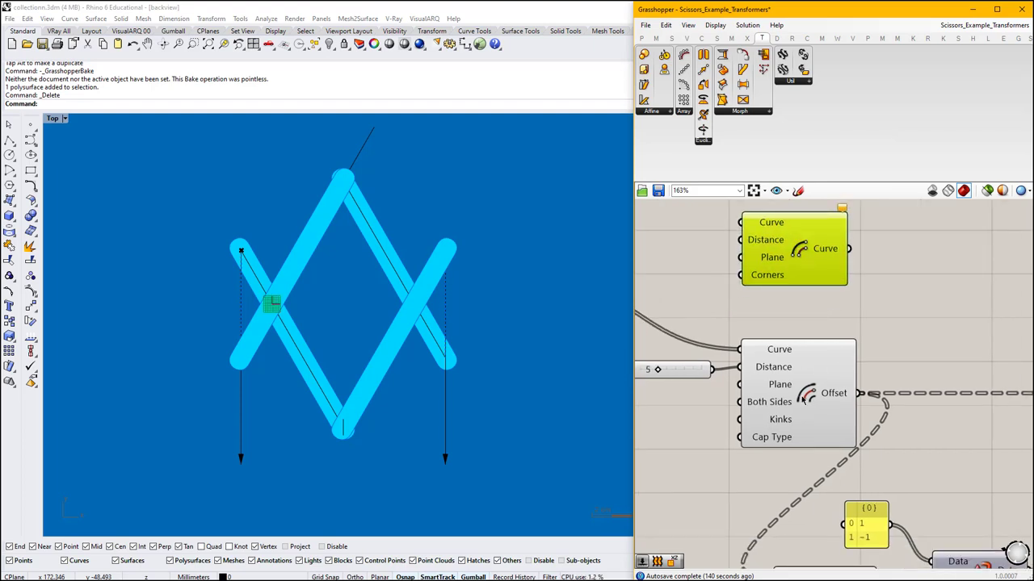
key(Delete)
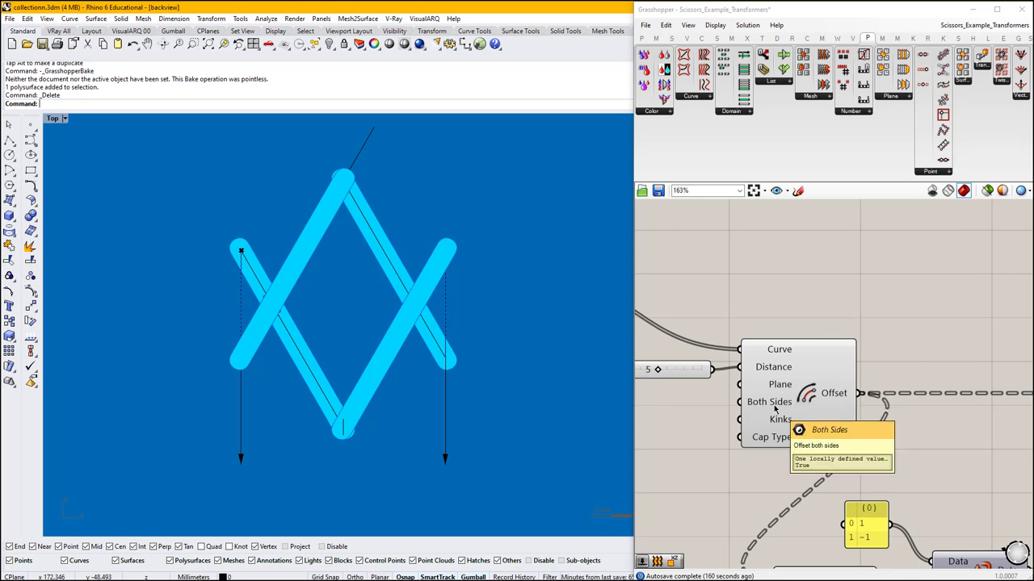
Set the Offset component's Both Sides input to False and switch it back to True.
right_click(774, 409)
mouse_move(856, 498)
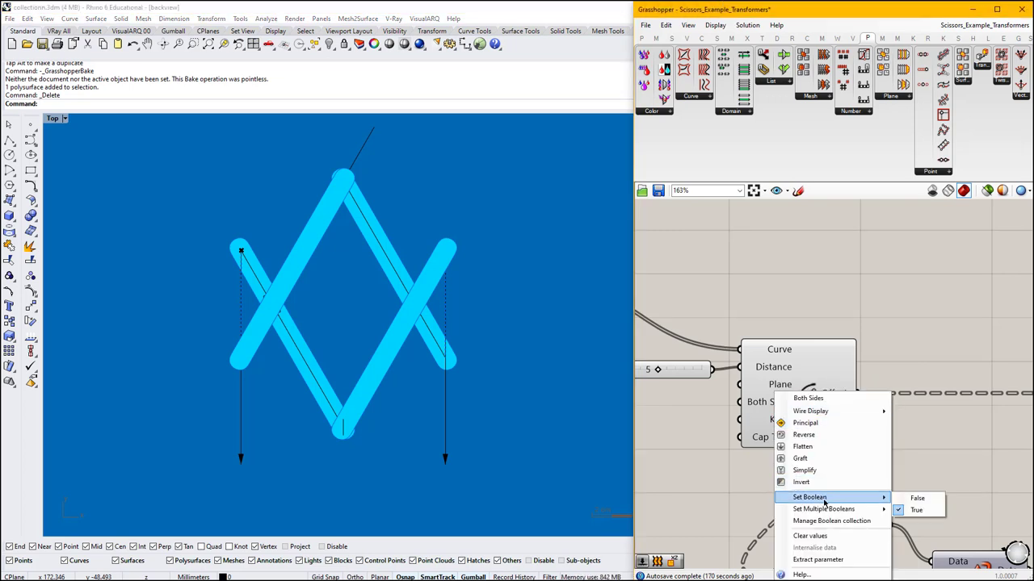
click(909, 500)
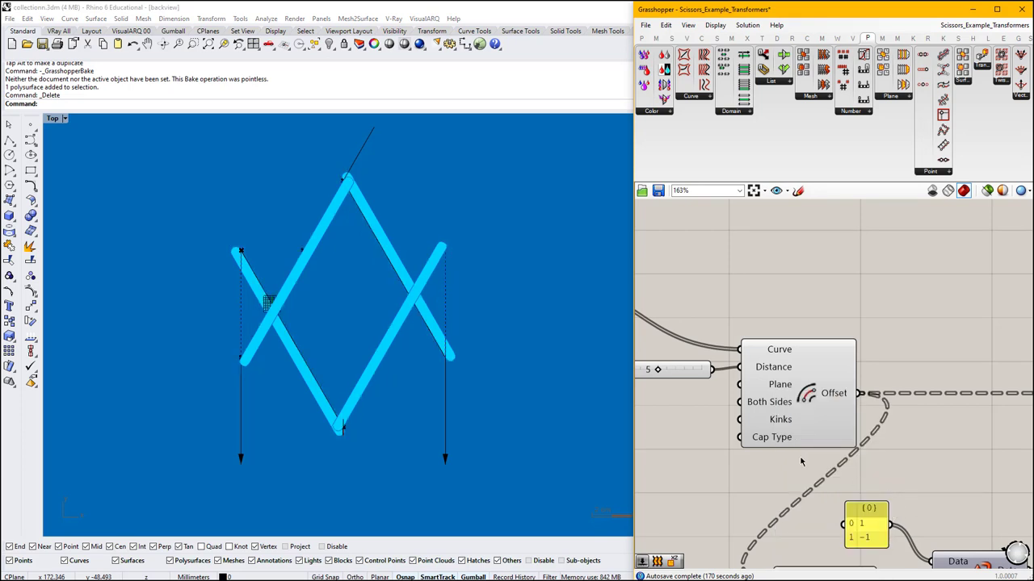
right_click(759, 400)
mouse_move(854, 496)
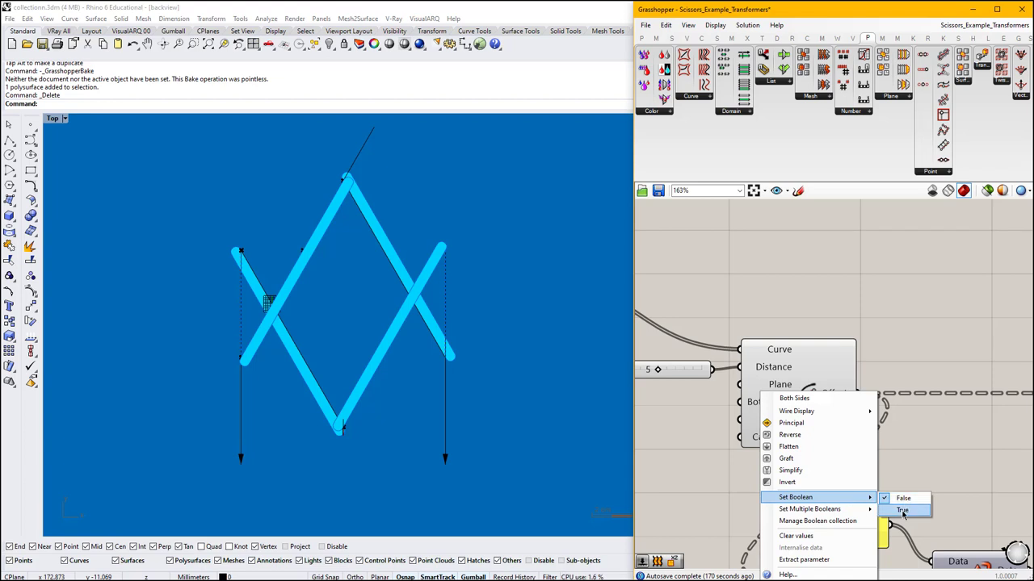
click(903, 512)
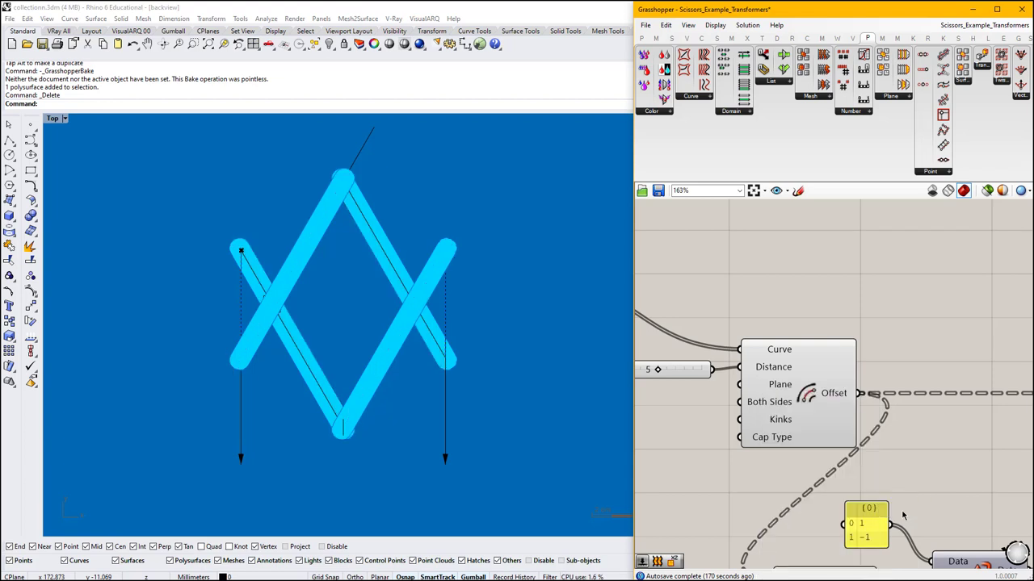
Select the Offset component and trace its output through the List Length and Repeat Data components to the Extrusion component.
click(782, 410)
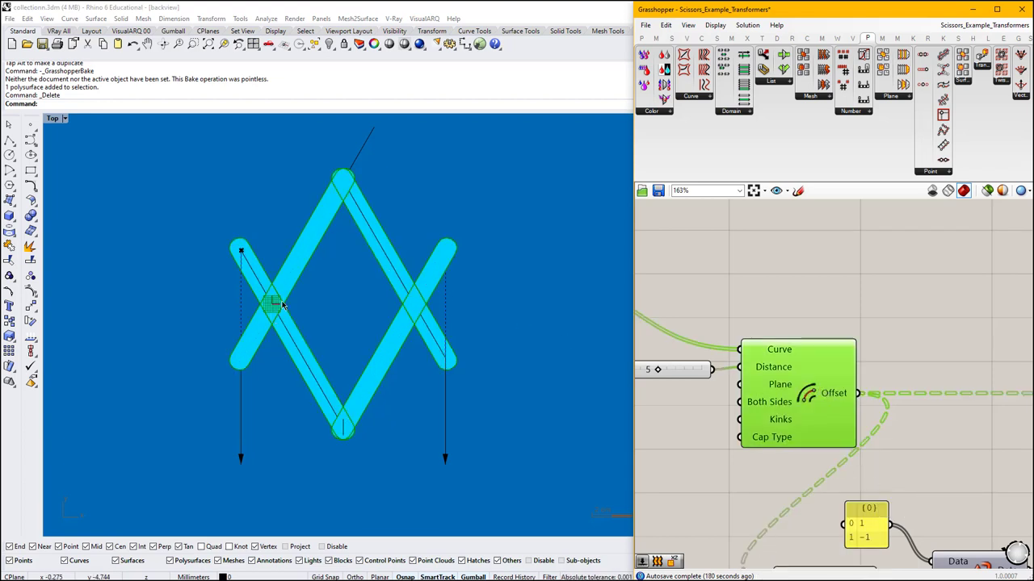
scroll(819, 381, down, 2)
right_drag(819, 380, 736, 310)
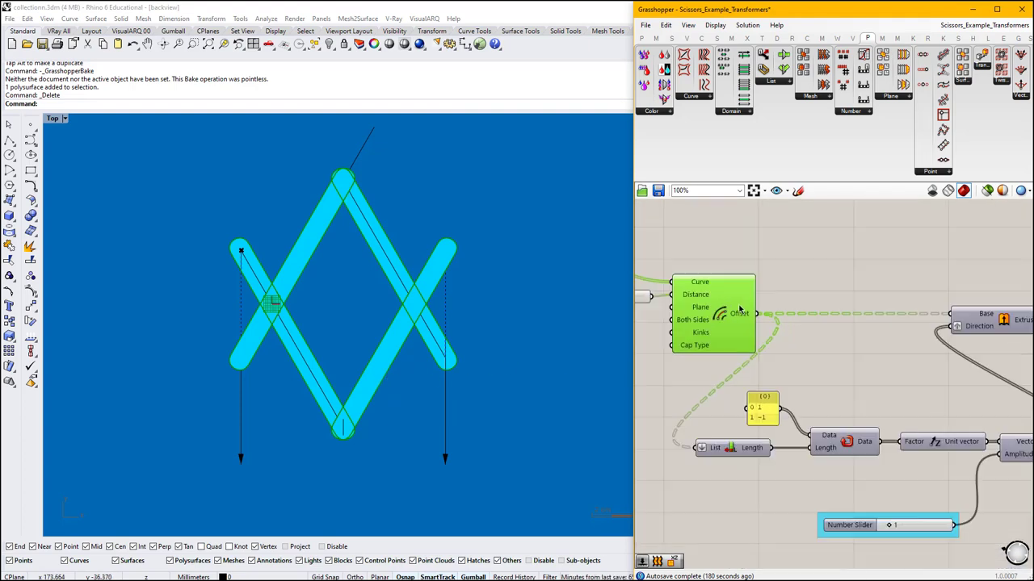
scroll(903, 355, down, 2)
right_drag(903, 354, 772, 349)
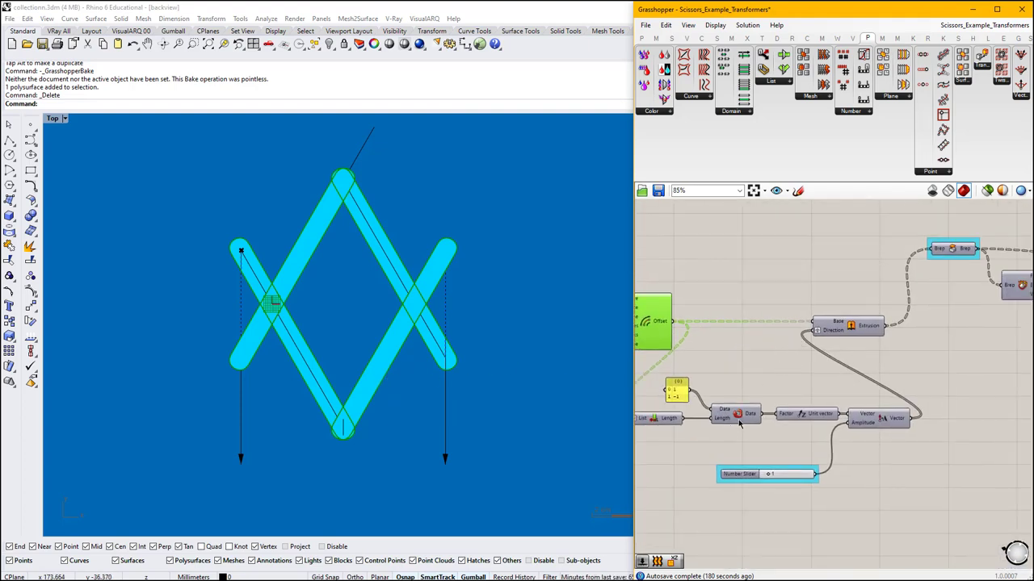
right_drag(851, 386, 800, 416)
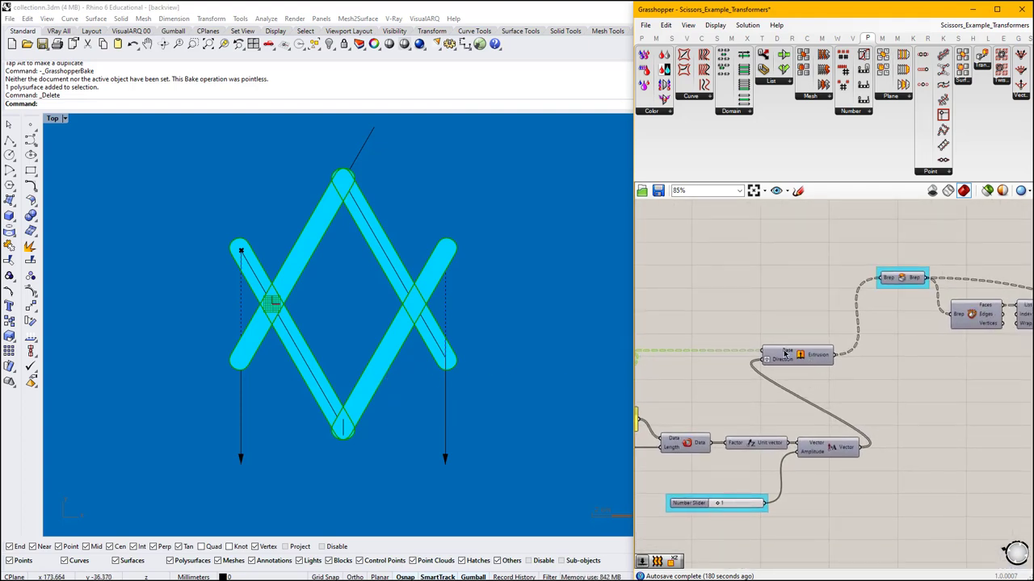
Turn on the Extrusion component's preview and show the extruded scissor bars at an angle in the maximized Ortho viewport.
click(804, 358)
middle_click(795, 351)
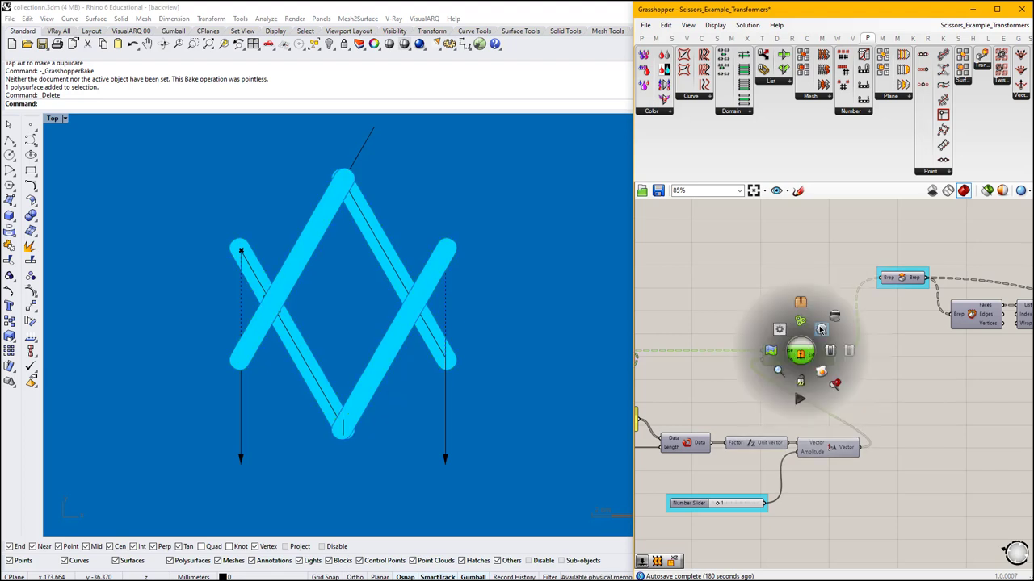
double_click(56, 118)
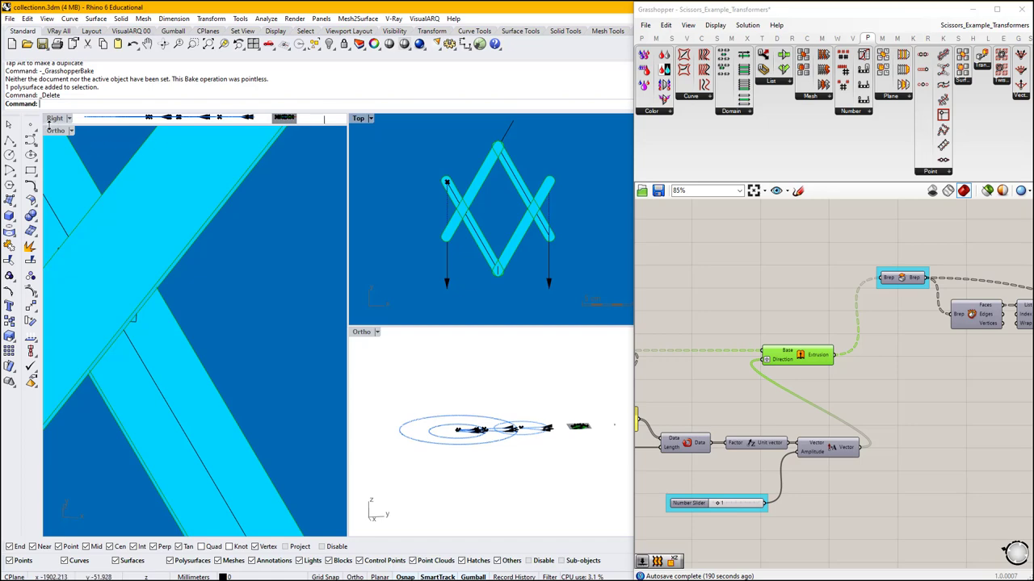
double_click(58, 130)
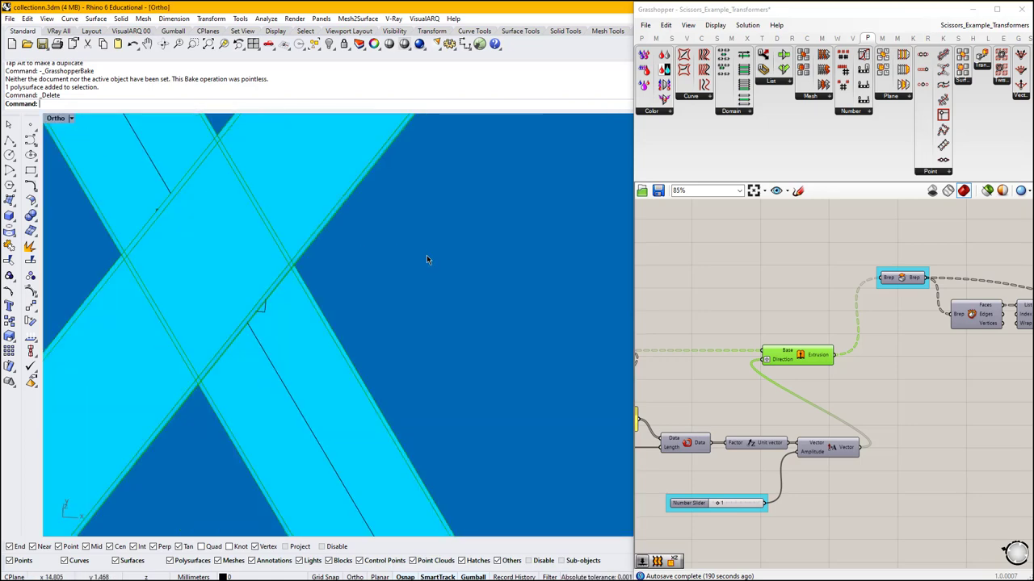
right_drag(427, 255, 485, 278)
scroll(362, 356, down, 8)
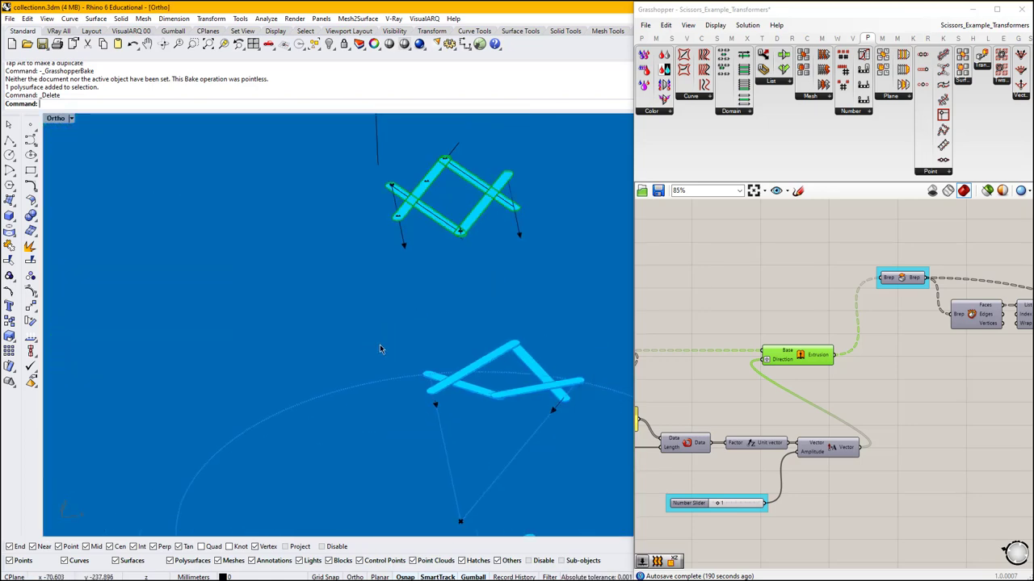
scroll(567, 310, up, 6)
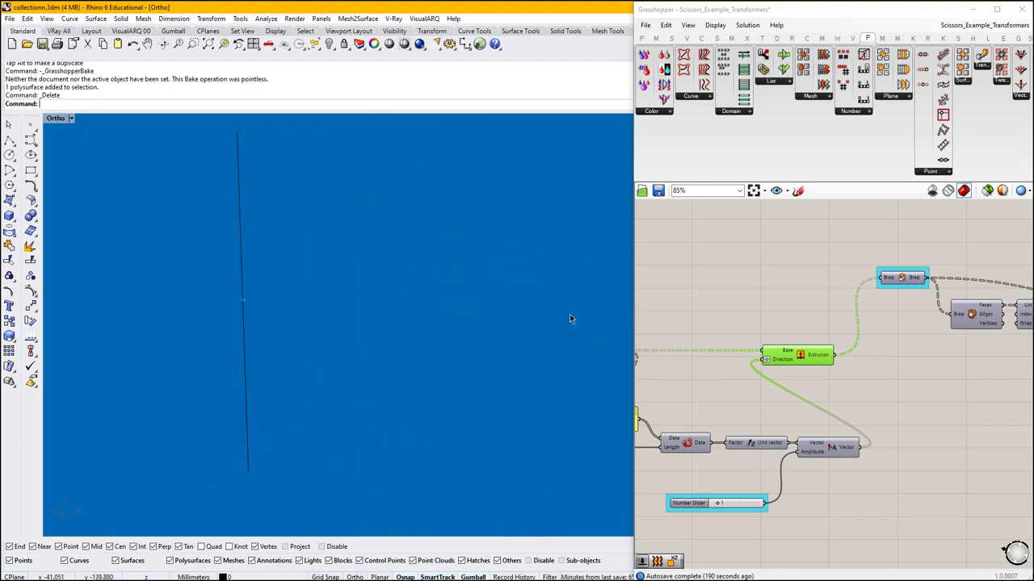
scroll(569, 315, down, 3)
scroll(519, 324, up, 5)
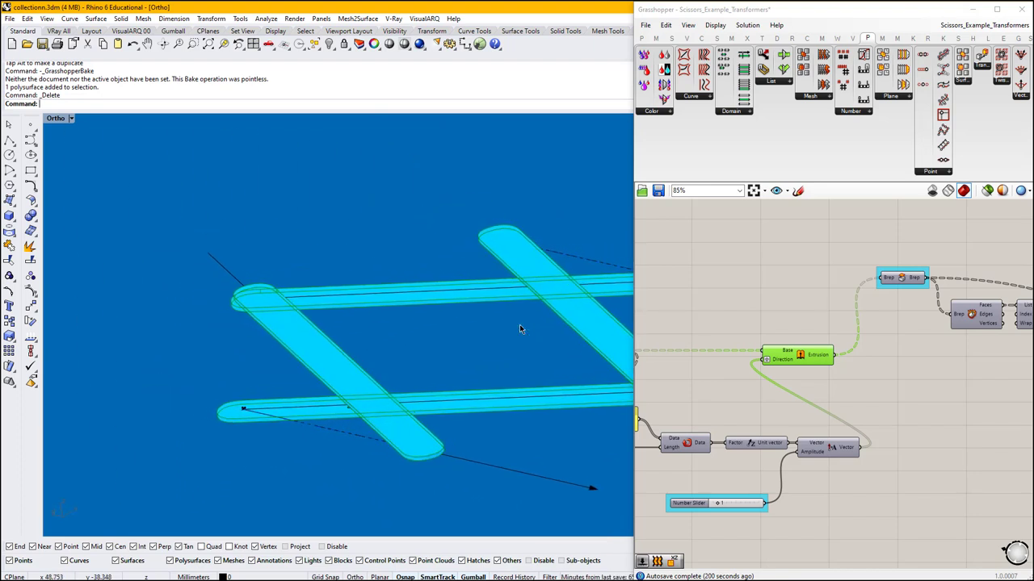
right_drag(513, 321, 490, 320)
Examine the Extrusion component and the Repeat Data, Unit Z and Amplitude components that set its alternating extrusion direction.
right_drag(799, 319, 759, 302)
click(760, 302)
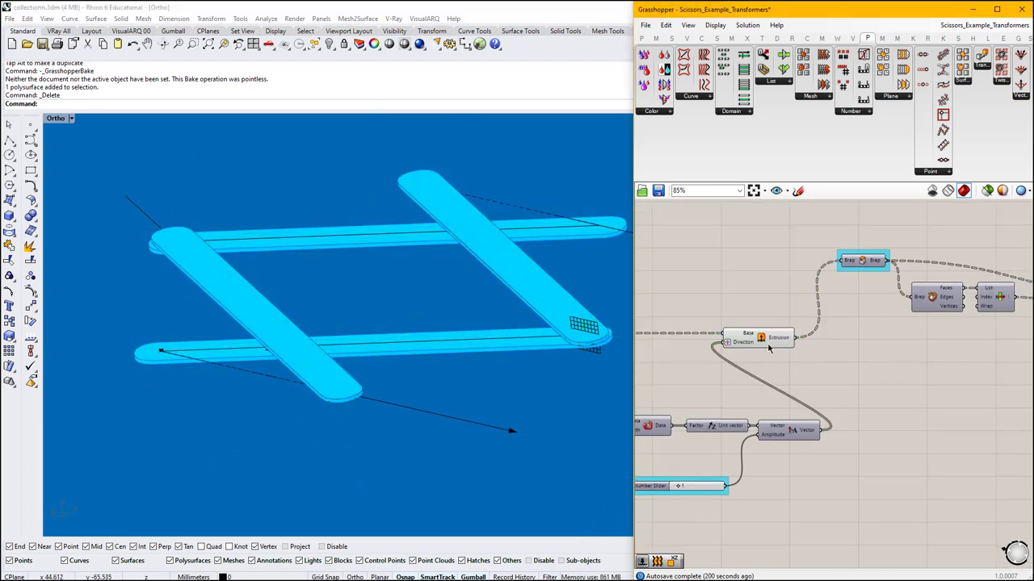
click(768, 342)
right_drag(726, 337, 712, 255)
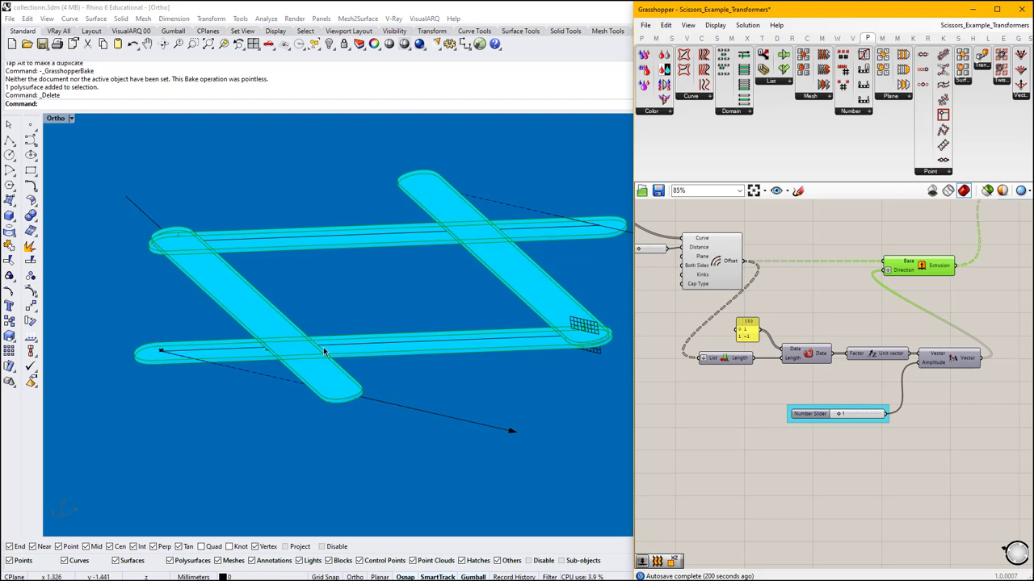
scroll(734, 361, up, 1)
scroll(907, 357, up, 2)
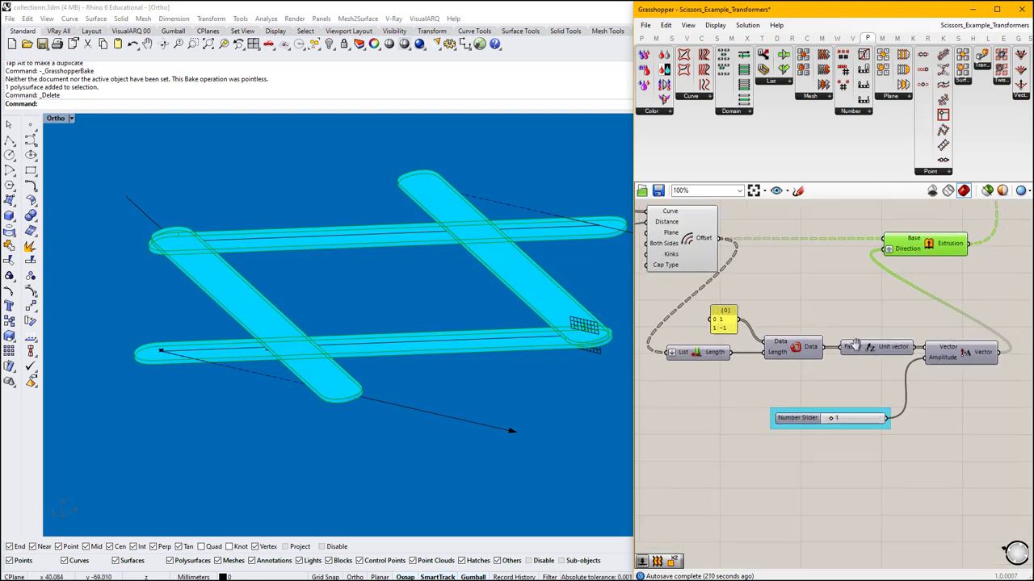
scroll(945, 350, up, 1)
right_drag(779, 350, 804, 343)
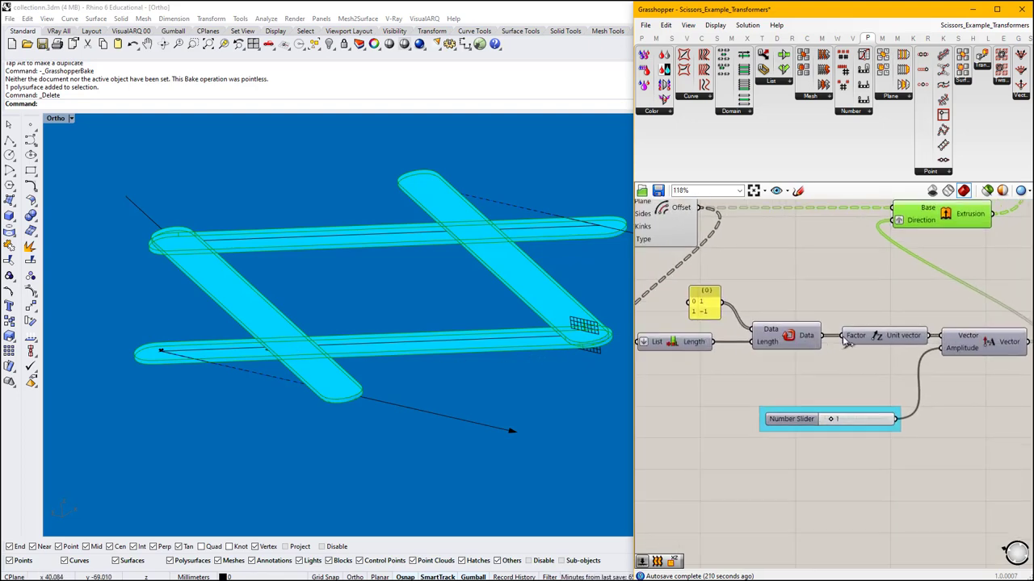
click(804, 343)
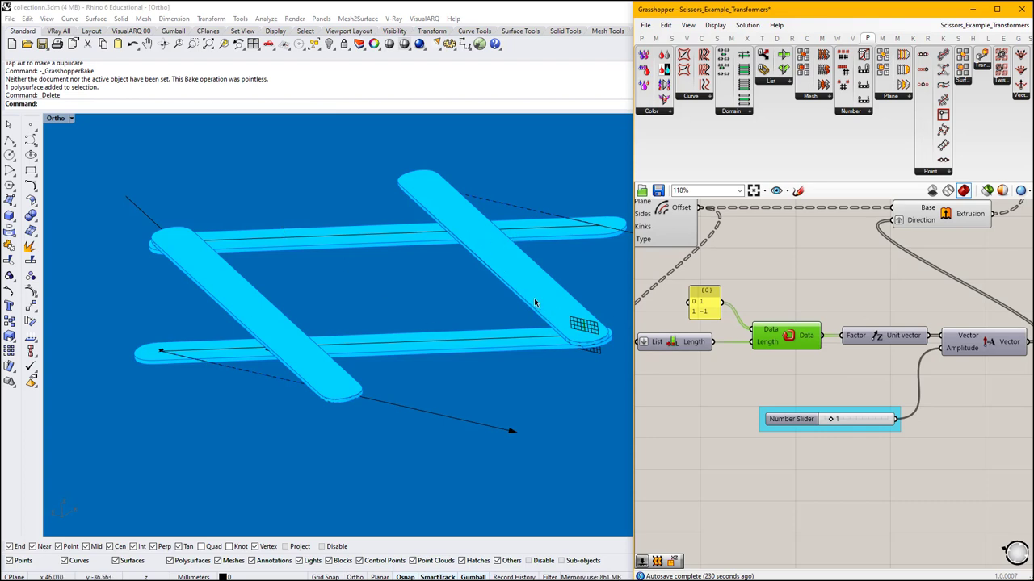
right_drag(878, 323, 708, 410)
click(776, 304)
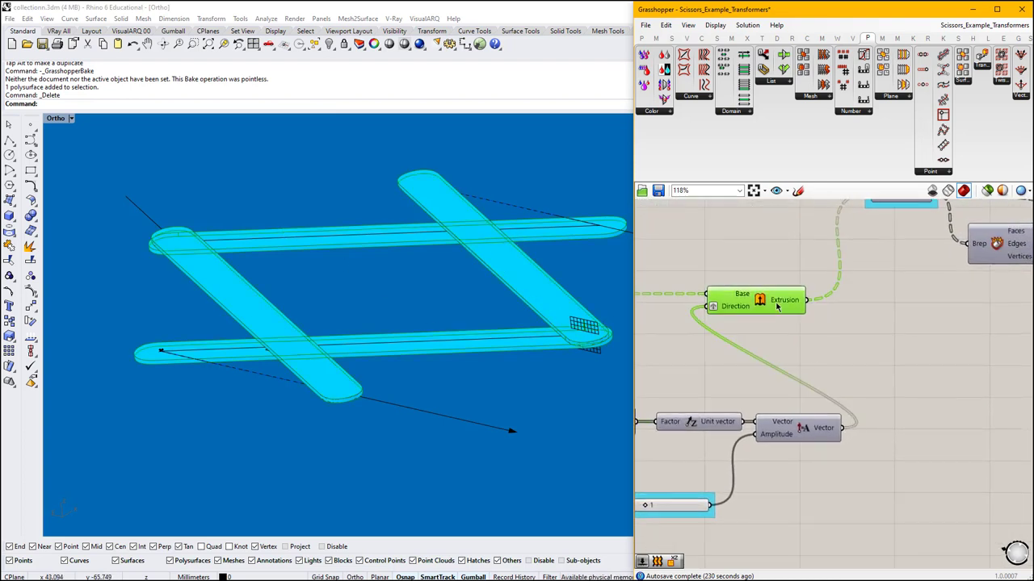
right_drag(886, 293, 737, 386)
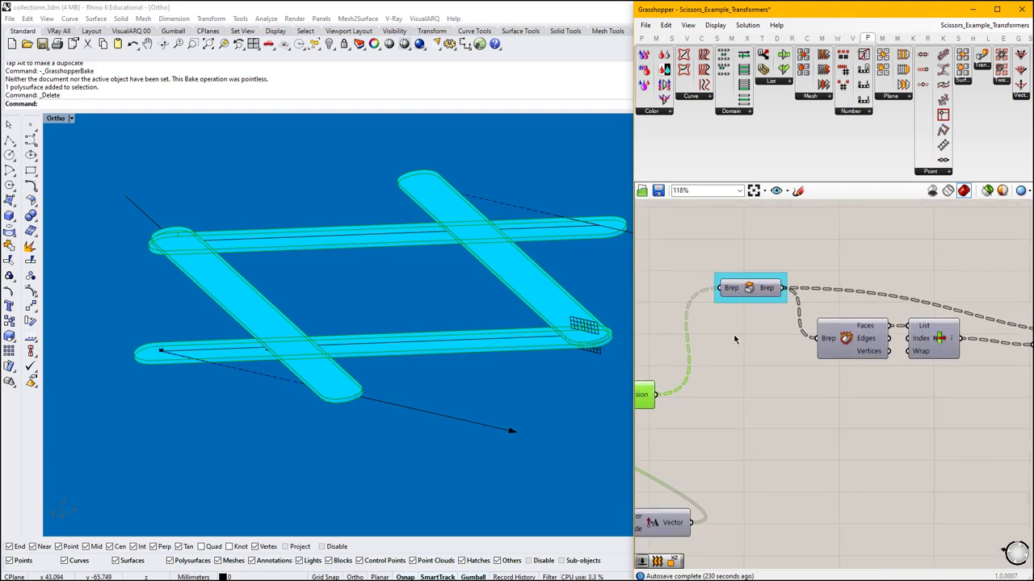
Turn on the preview of the Brep capping component after the extrusion and inspect the capped bar ends in the Ortho viewport.
scroll(732, 333, down, 4)
scroll(779, 325, up, 2)
click(721, 301)
middle_click(720, 300)
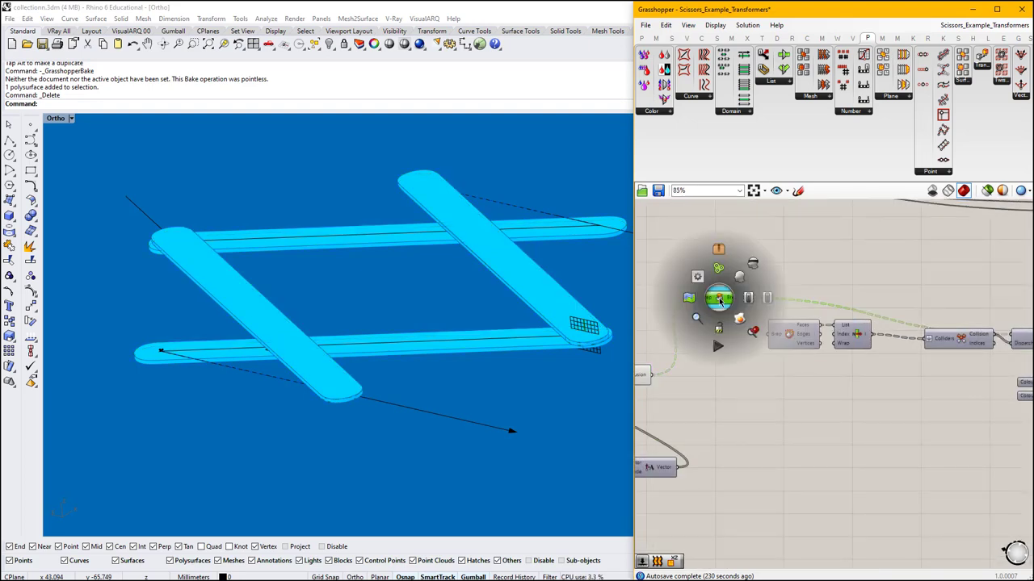
click(742, 294)
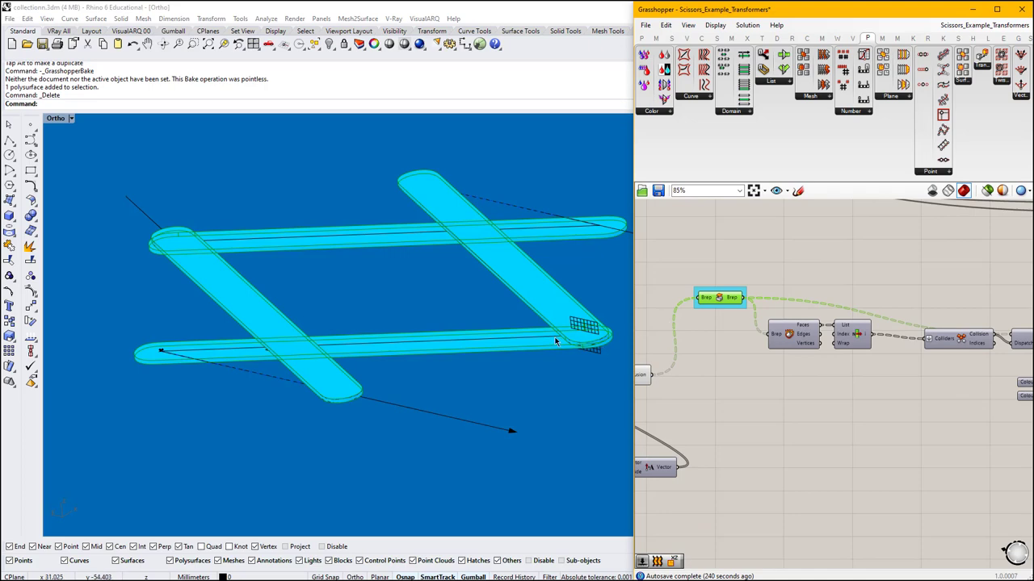
scroll(565, 337, up, 5)
scroll(611, 323, down, 3)
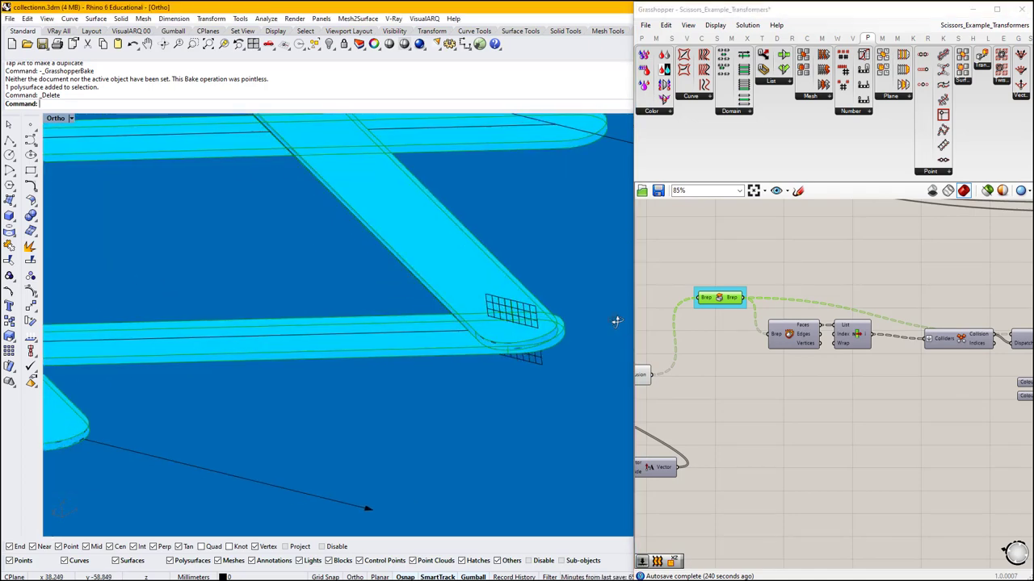
scroll(570, 321, down, 2)
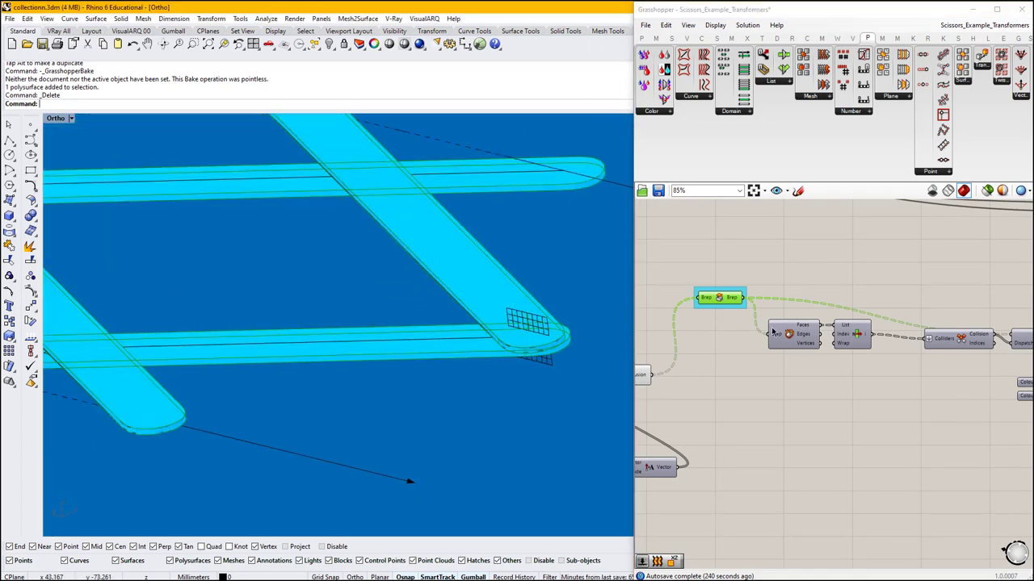
Examine the Cap Holes component and the Deconstruct Brep and List Item components that it feeds.
scroll(714, 308, up, 2)
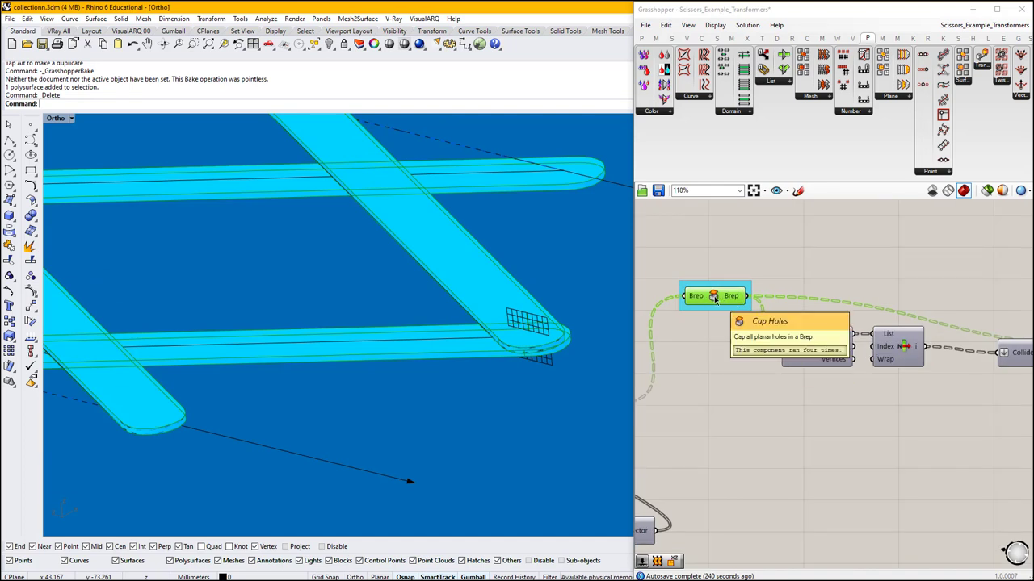
middle_click(714, 298)
click(758, 265)
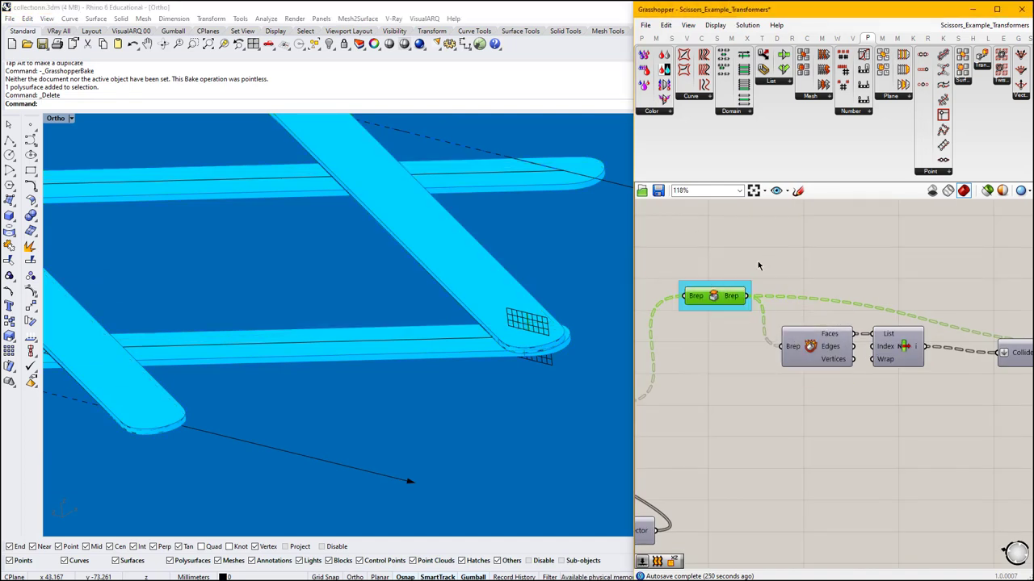
right_drag(835, 352, 708, 327)
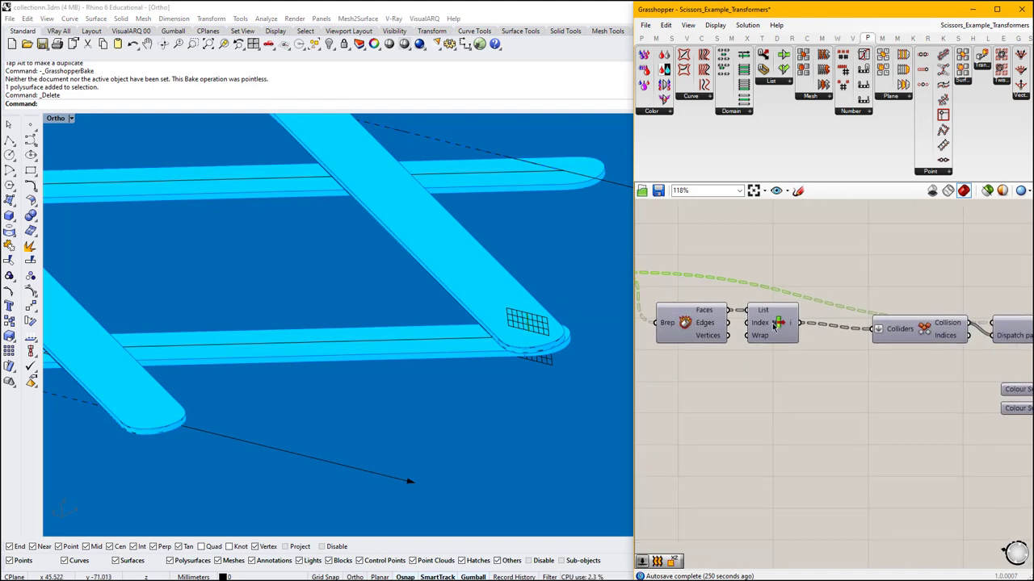
scroll(829, 319, down, 4)
scroll(721, 299, up, 3)
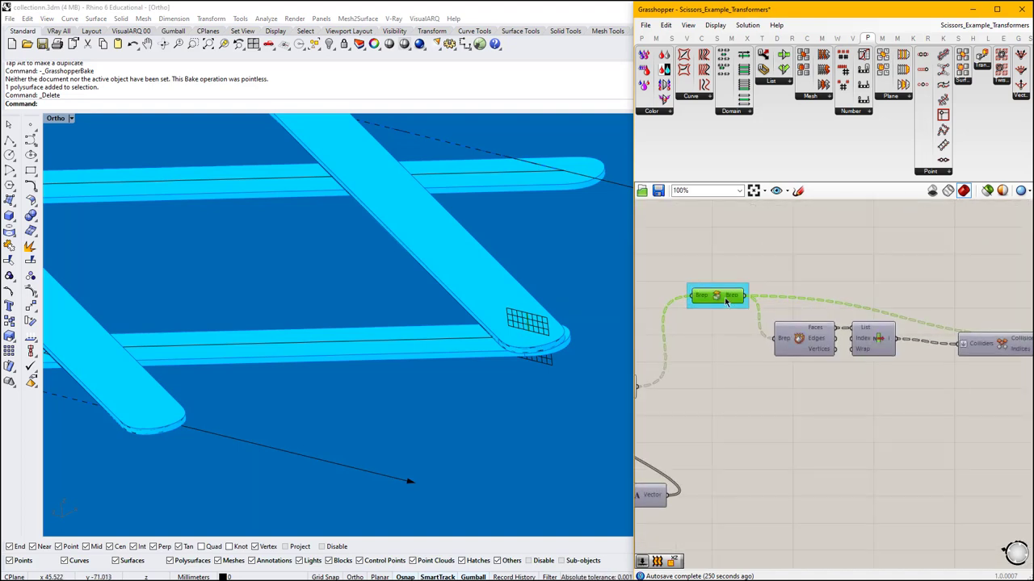
scroll(718, 298, down, 2)
Trace the collision and Dispatch components to the red and blue Colour Swatches and the two Custom Preview components.
right_drag(942, 333, 840, 339)
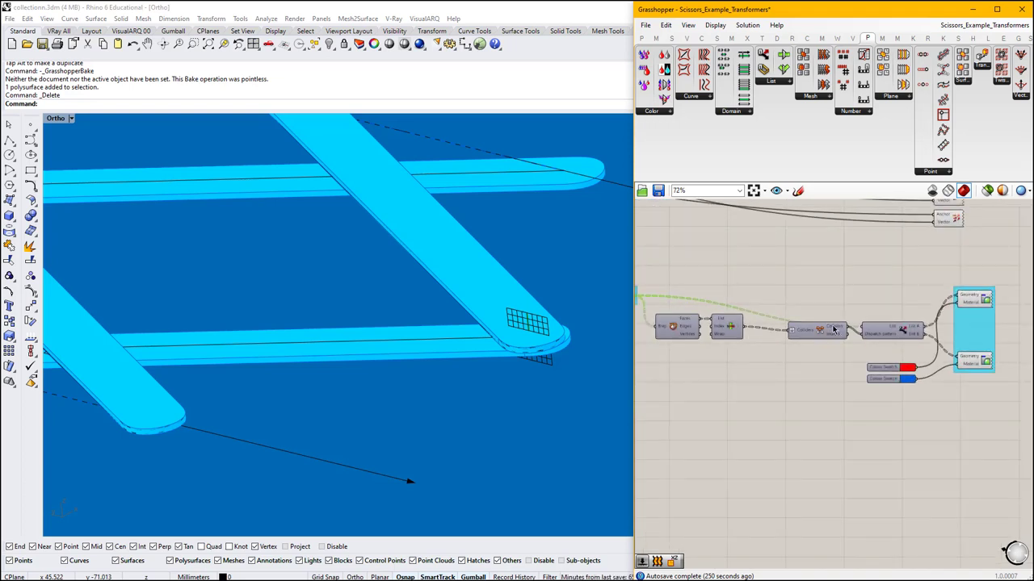
scroll(795, 341, up, 2)
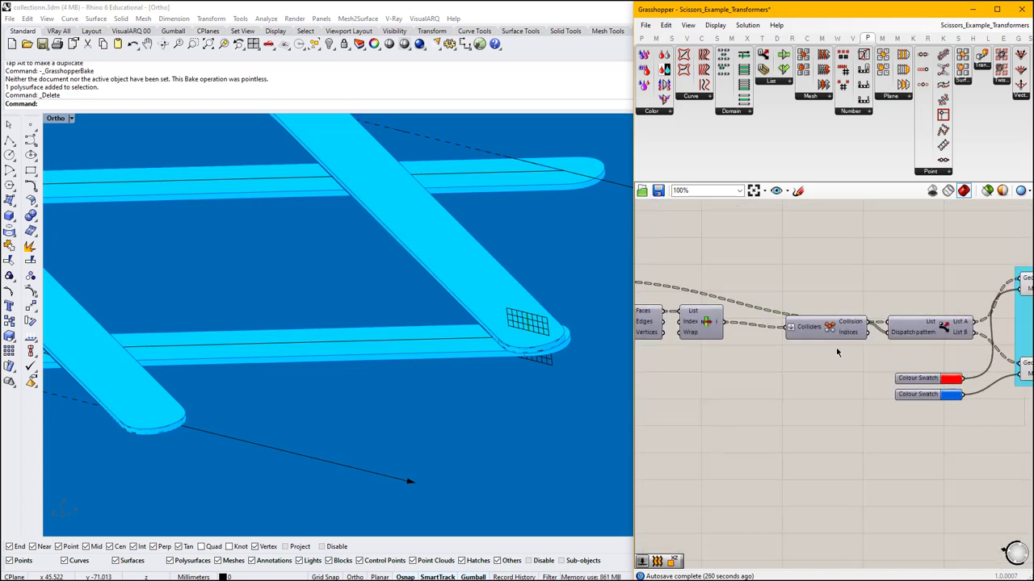
right_drag(927, 337, 799, 339)
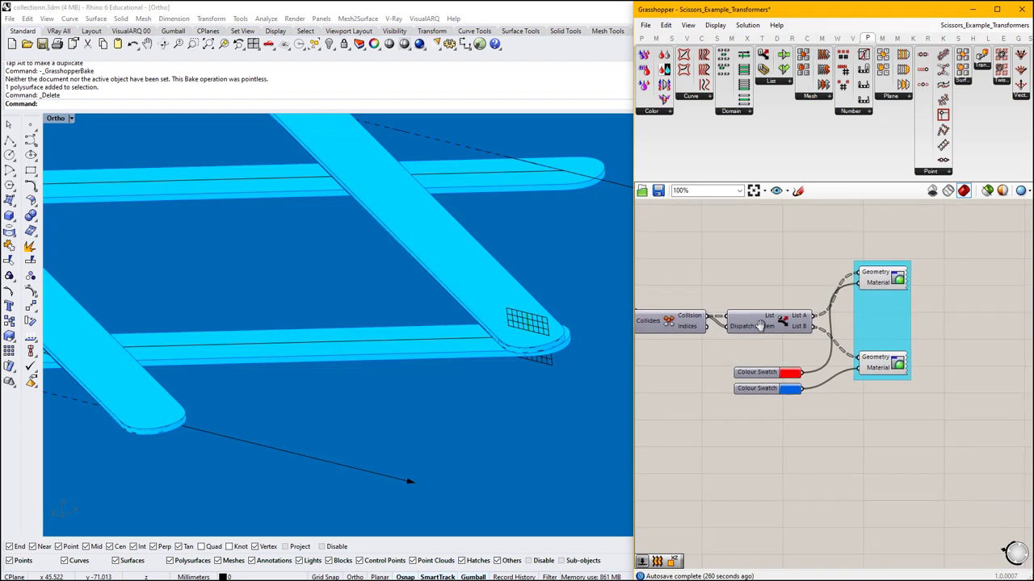
click(880, 277)
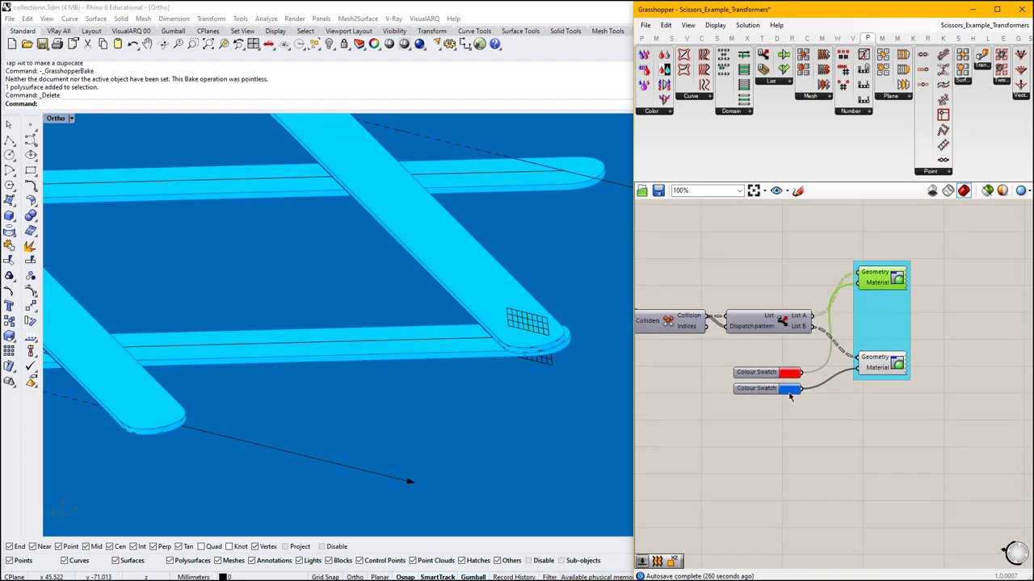
click(941, 358)
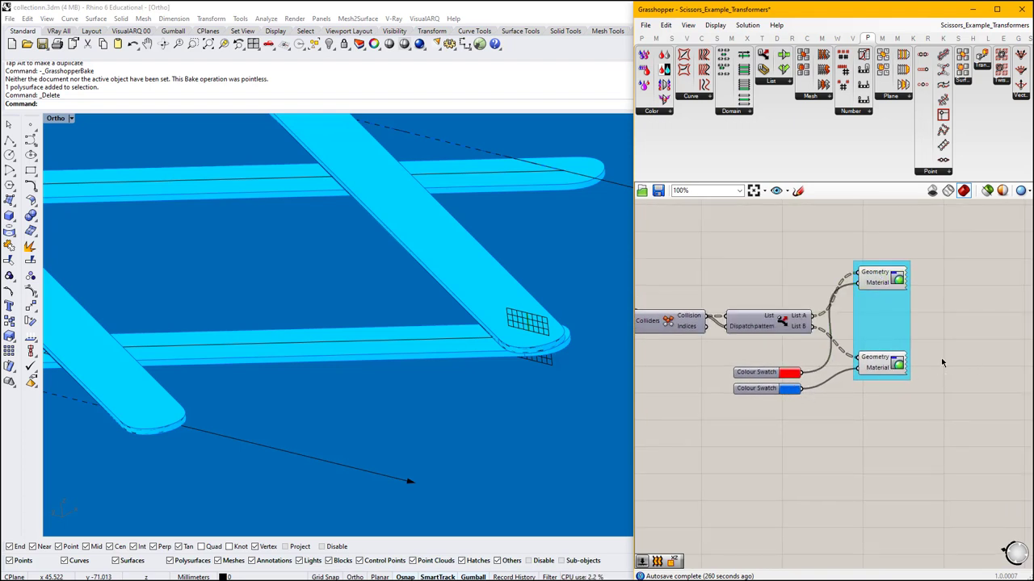
Adjust the folding-angle Number Slider at the start of the first scissor definition to open its bars into a different position.
scroll(942, 358, down, 6)
scroll(961, 358, down, 2)
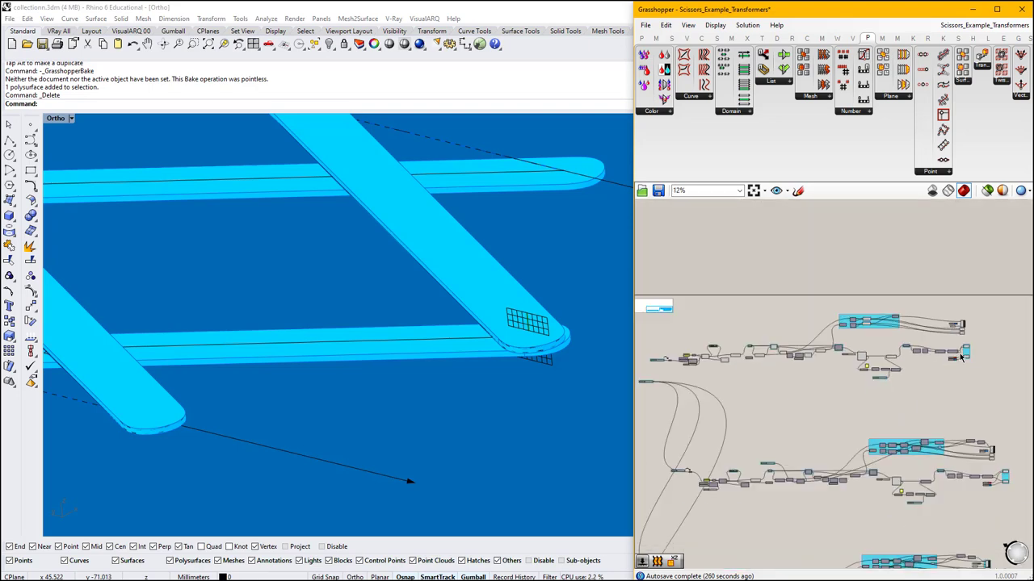
scroll(673, 370, up, 7)
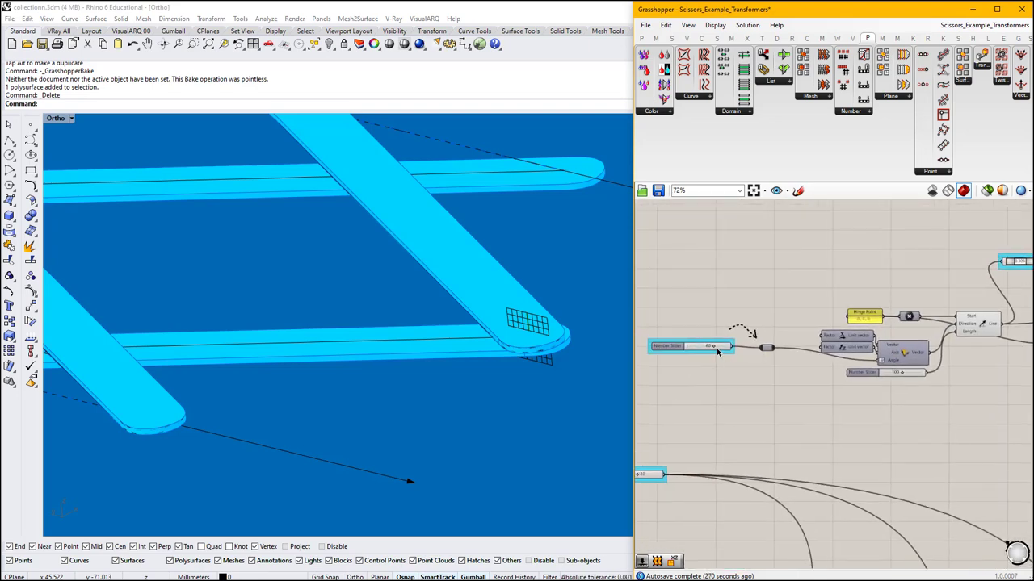
mouse_move(715, 349)
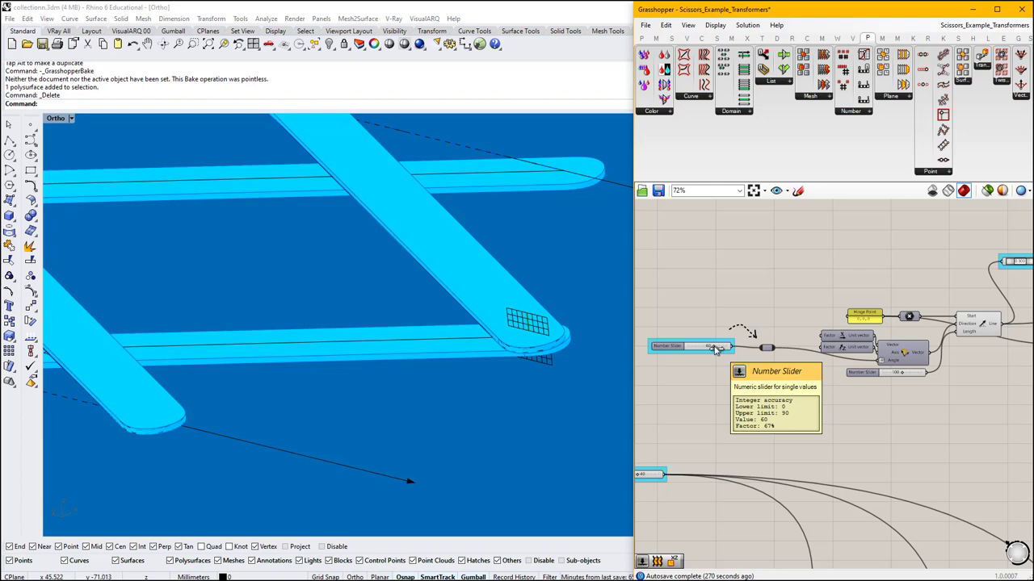
right_drag(839, 349, 997, 345)
scroll(872, 354, up, 2)
mouse_move(834, 335)
mouse_down()
mouse_move(786, 349)
mouse_move(846, 349)
mouse_move(824, 350)
mouse_up()
scroll(823, 348, down, 5)
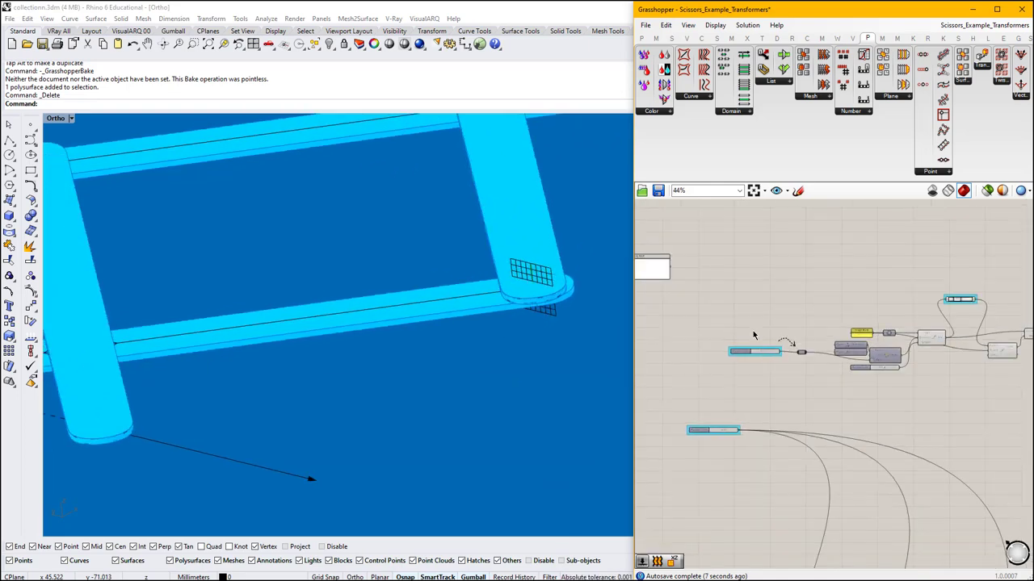
Adjust the General Scissor Folding slider that drives the other scissor definitions.
right_drag(828, 302, 777, 228)
scroll(477, 347, down, 10)
scroll(386, 302, down, 10)
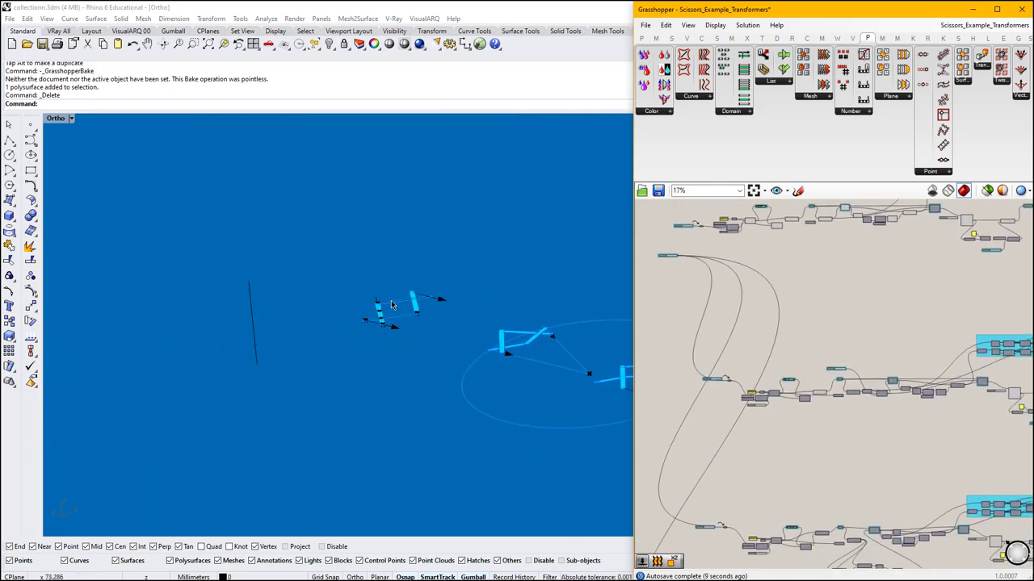
right_drag(831, 322, 748, 309)
scroll(760, 229, down, 3)
scroll(696, 286, up, 8)
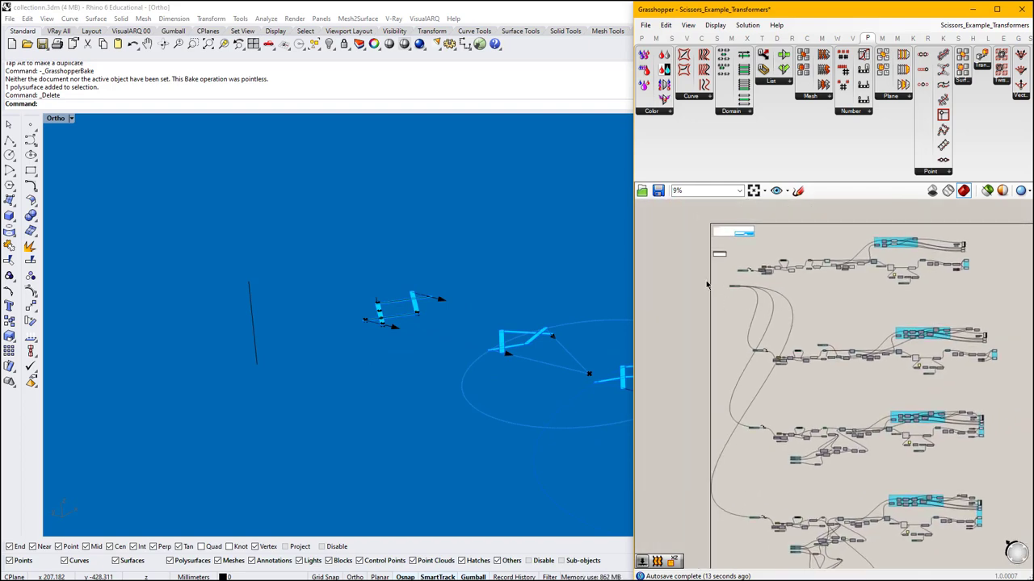
mouse_move(771, 298)
mouse_down()
mouse_move(755, 299)
mouse_move(781, 300)
mouse_up()
scroll(339, 286, down, 8)
Show the scissors in the Top viewport and set the General Scissor Folding slider to 54.
key(ctrl+F1)
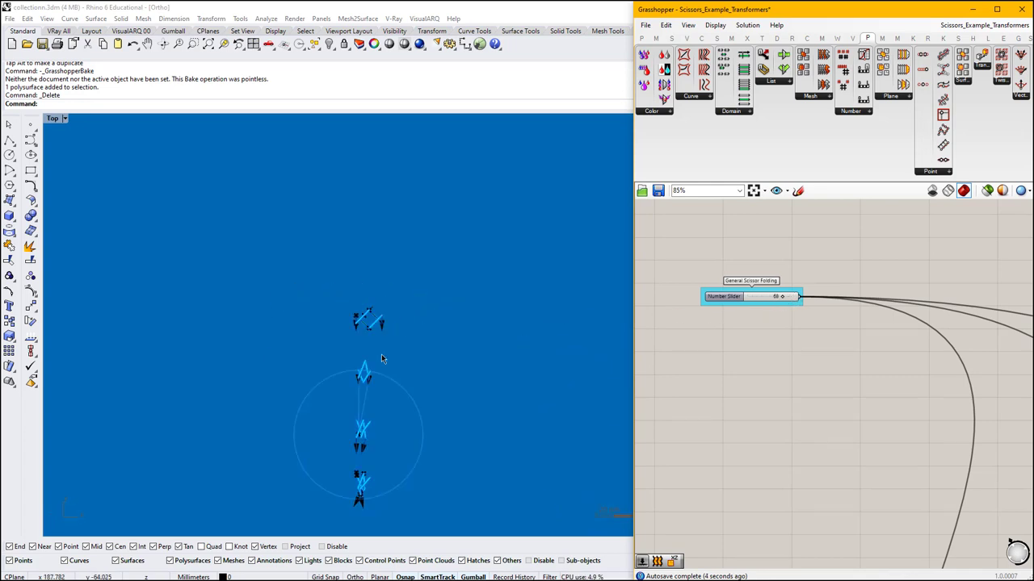
scroll(360, 382, up, 6)
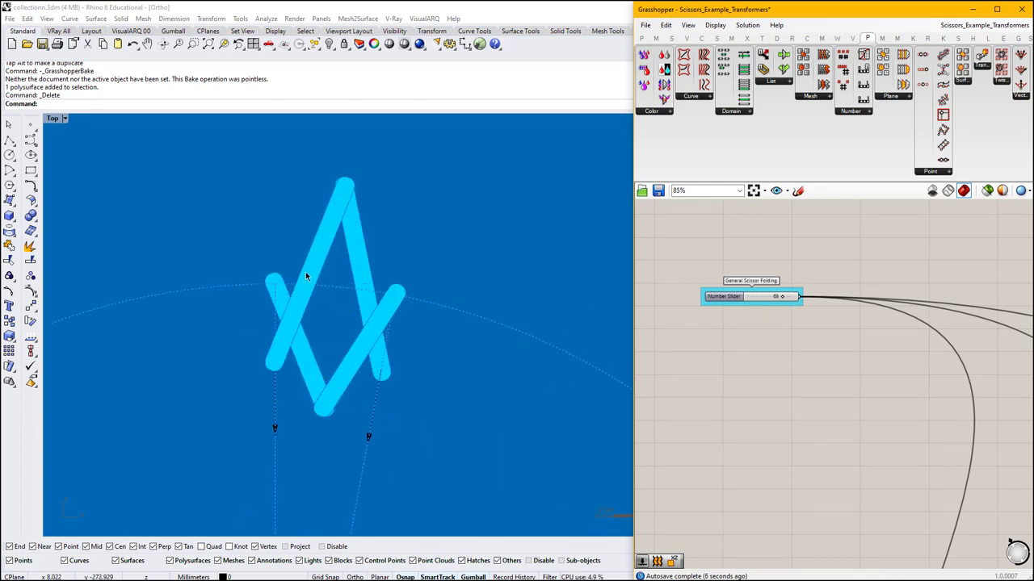
scroll(282, 395, down, 10)
right_drag(327, 404, 353, 319)
scroll(325, 314, up, 4)
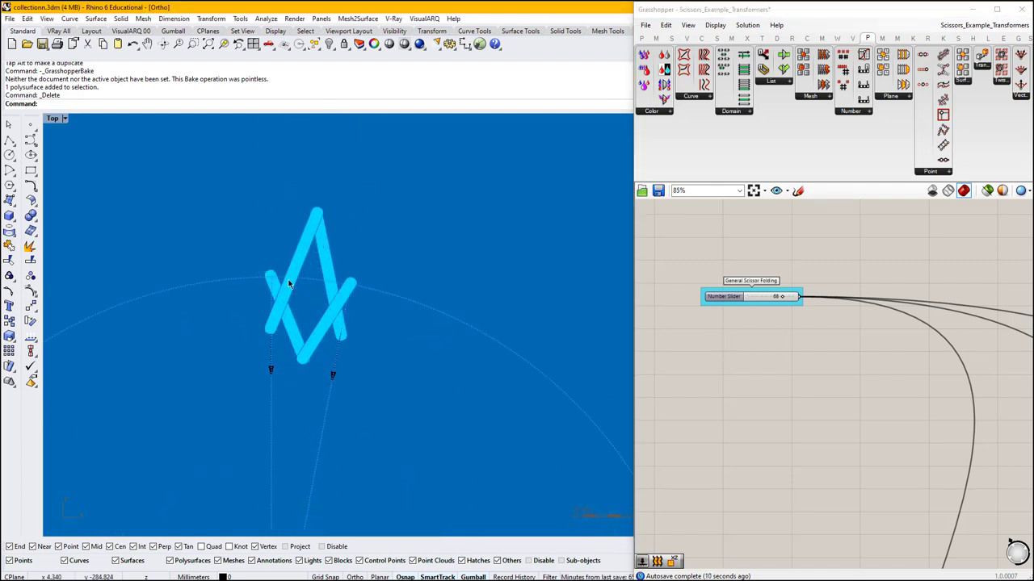
scroll(753, 305, up, 3)
mouse_move(787, 298)
mouse_down()
mouse_move(745, 297)
mouse_move(784, 298)
mouse_up()
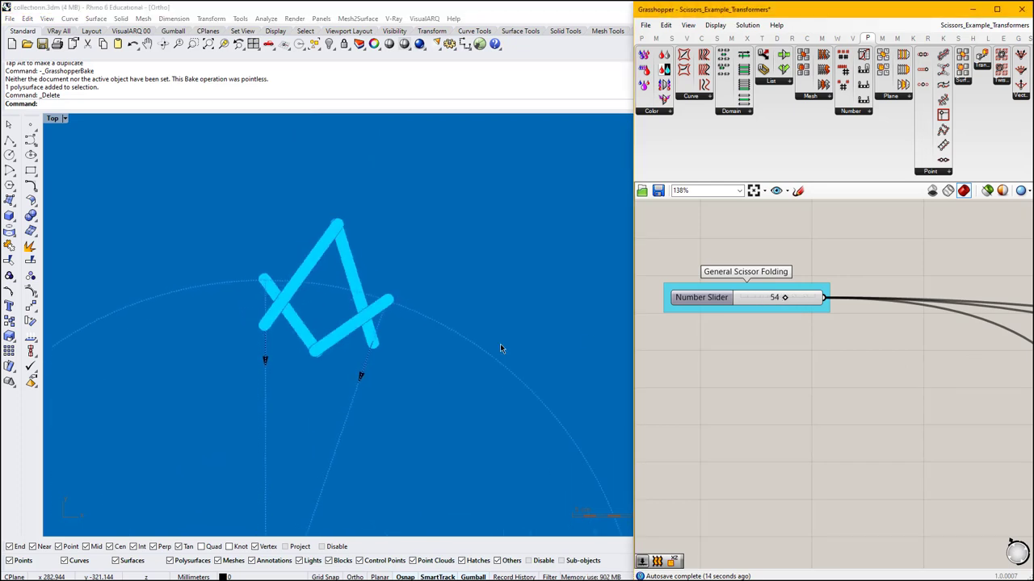
Compare the scissor set along the circle with the straight scissor above it in the Top viewport.
scroll(257, 359, down, 4)
scroll(273, 340, up, 4)
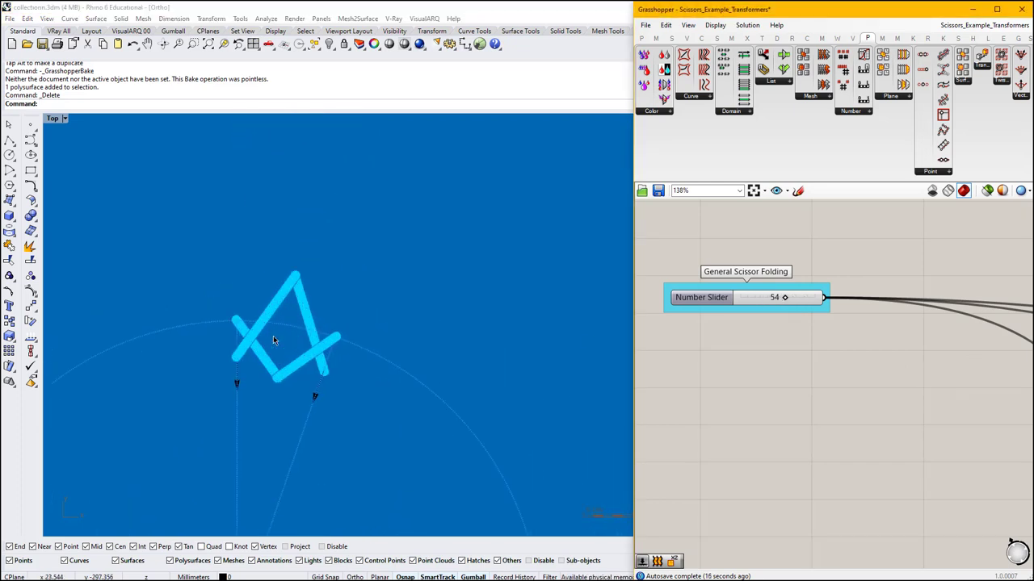
scroll(260, 216, down, 1)
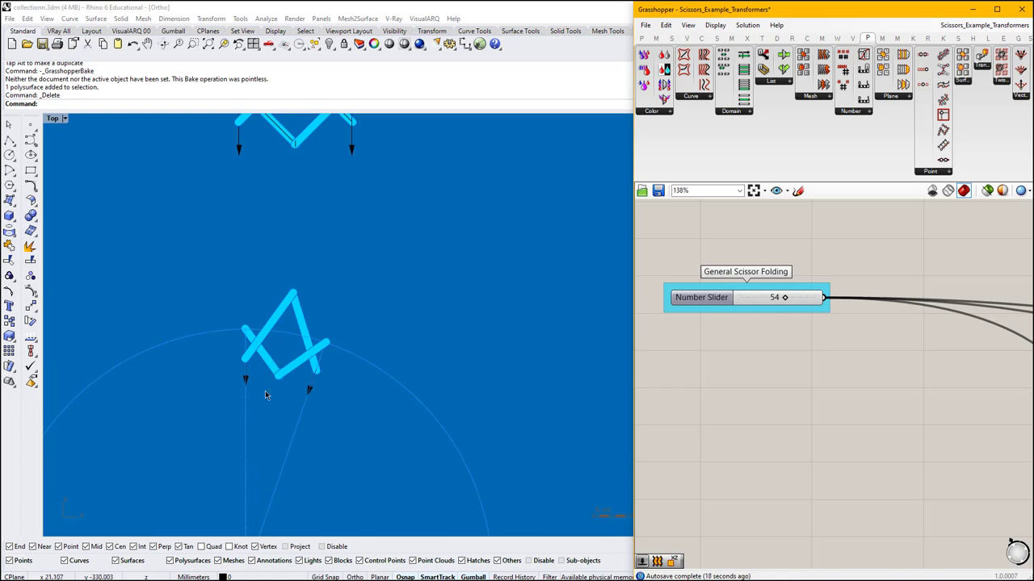
scroll(276, 379, up, 2)
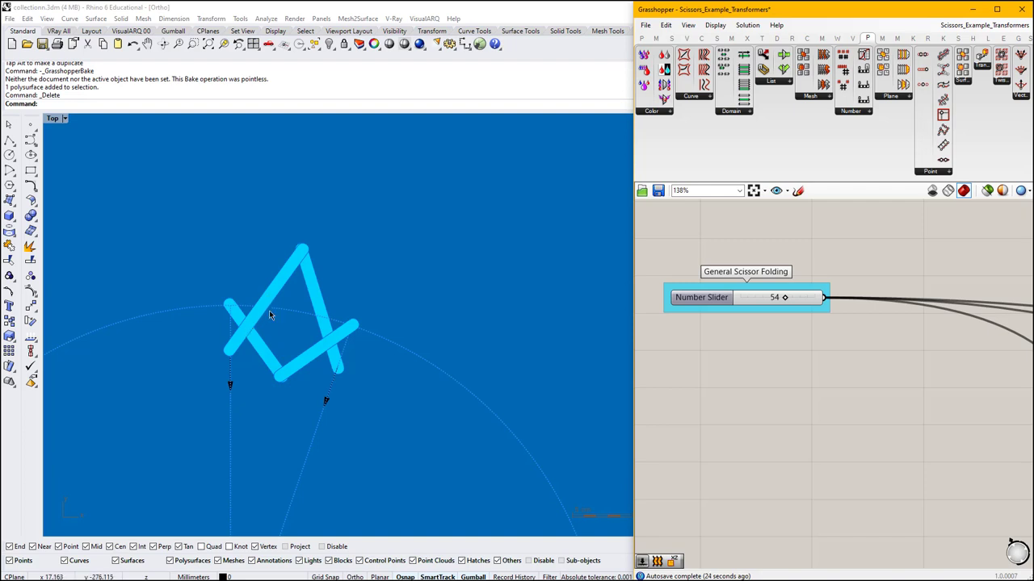
scroll(271, 315, down, 5)
scroll(252, 195, up, 6)
scroll(258, 182, down, 5)
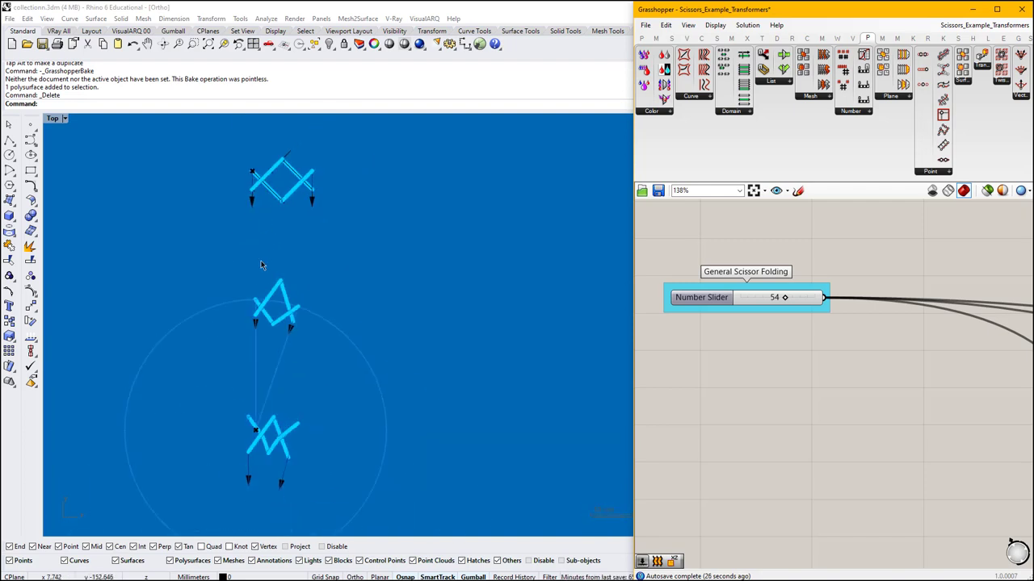
scroll(265, 342, up, 4)
scroll(289, 384, down, 5)
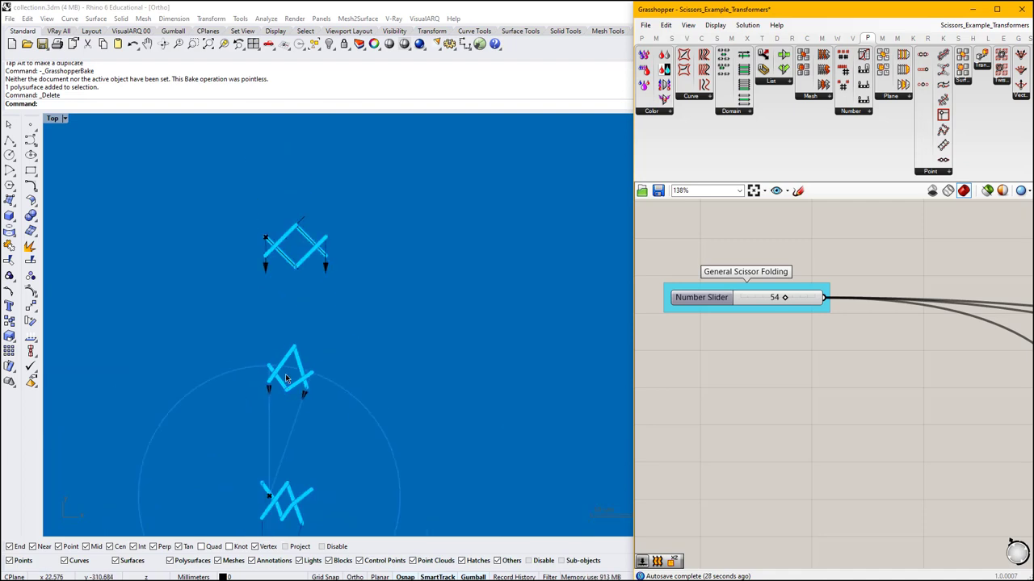
scroll(296, 296, up, 4)
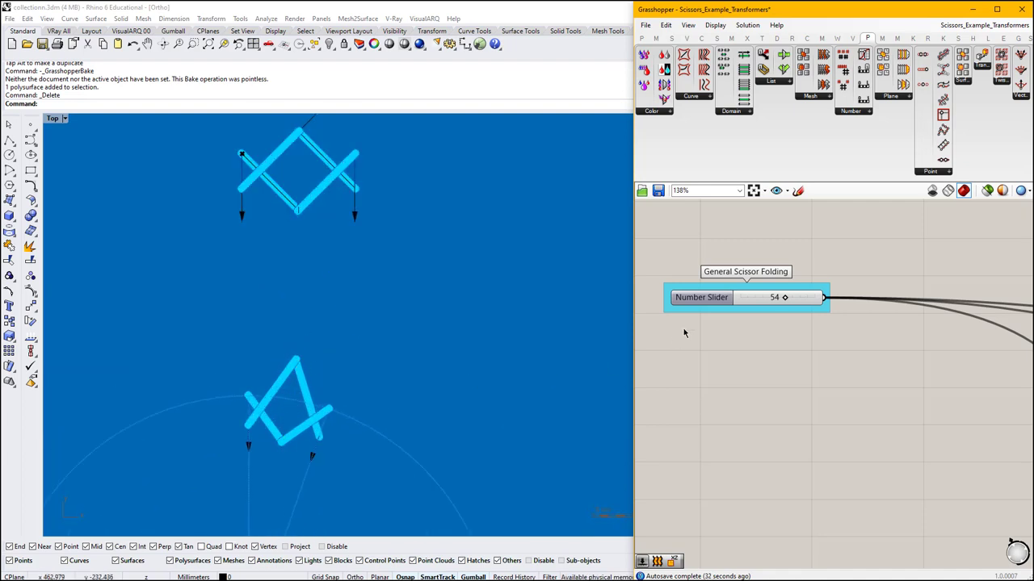
Select the Construct Plane component of the first scissor definition and inspect its mirror plane at the bars' joint in the Top viewport.
scroll(684, 332, down, 7)
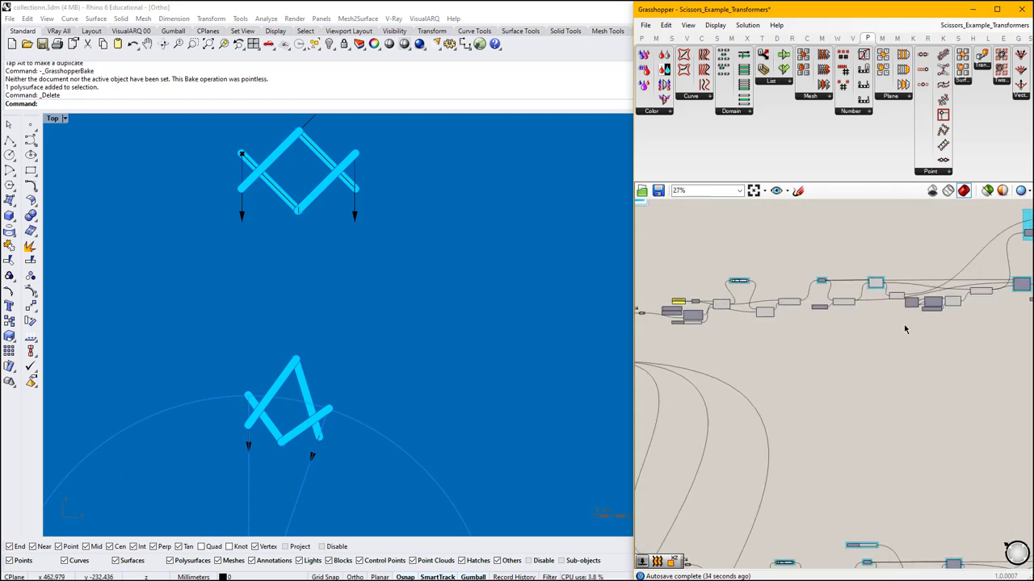
scroll(906, 328, up, 5)
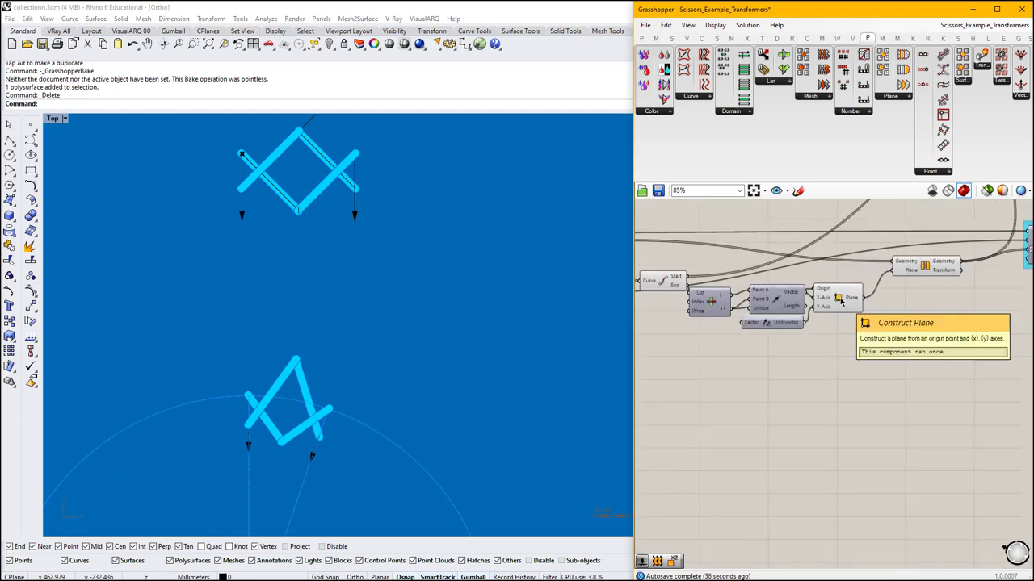
click(840, 300)
scroll(299, 233, up, 10)
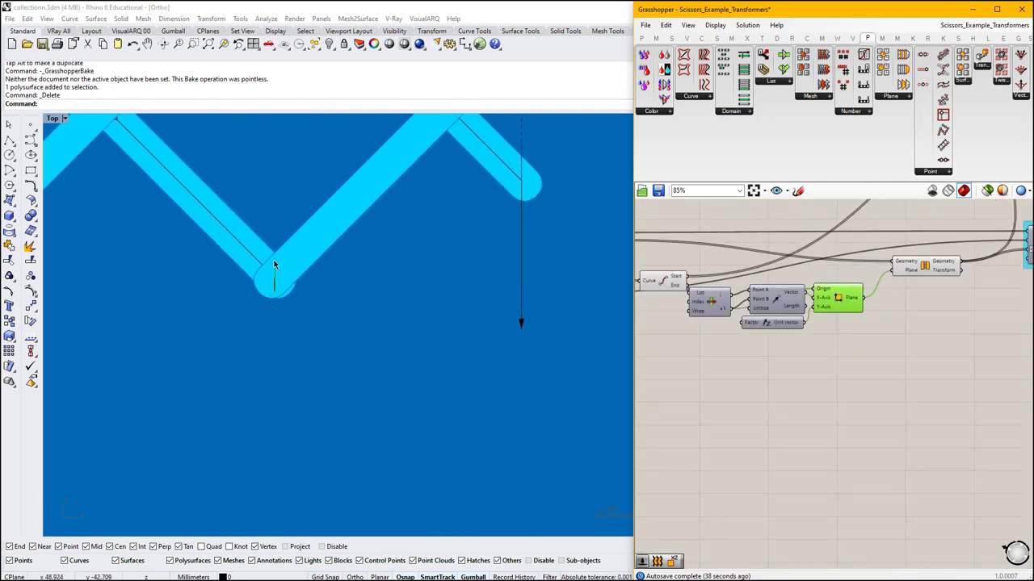
scroll(288, 305, down, 8)
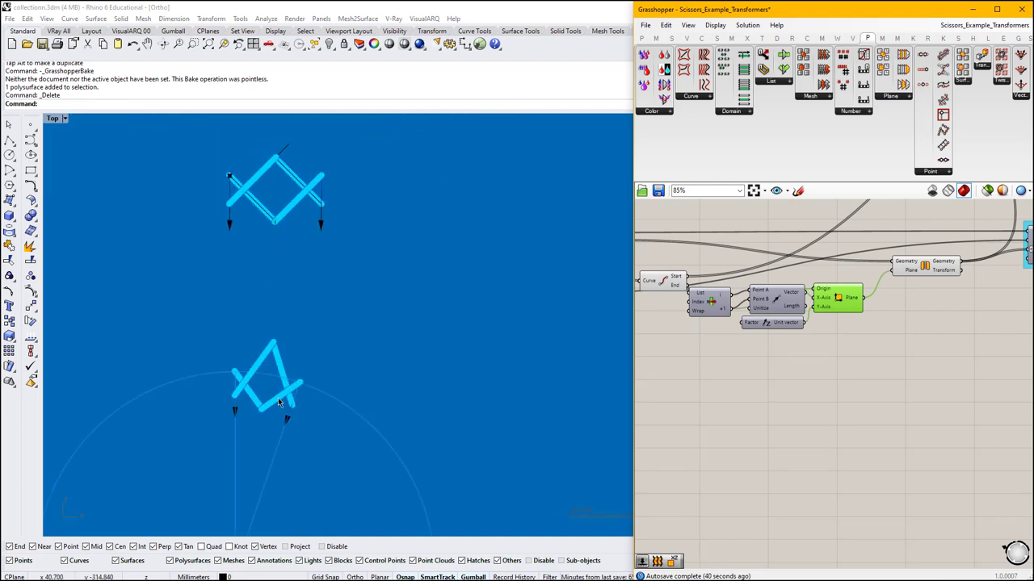
Select the Construct Plane component of the circular scissor definition, inspect its tilted mirror plane and trace it through Mirror to the Offset component.
right_drag(277, 399, 287, 332)
scroll(285, 327, up, 8)
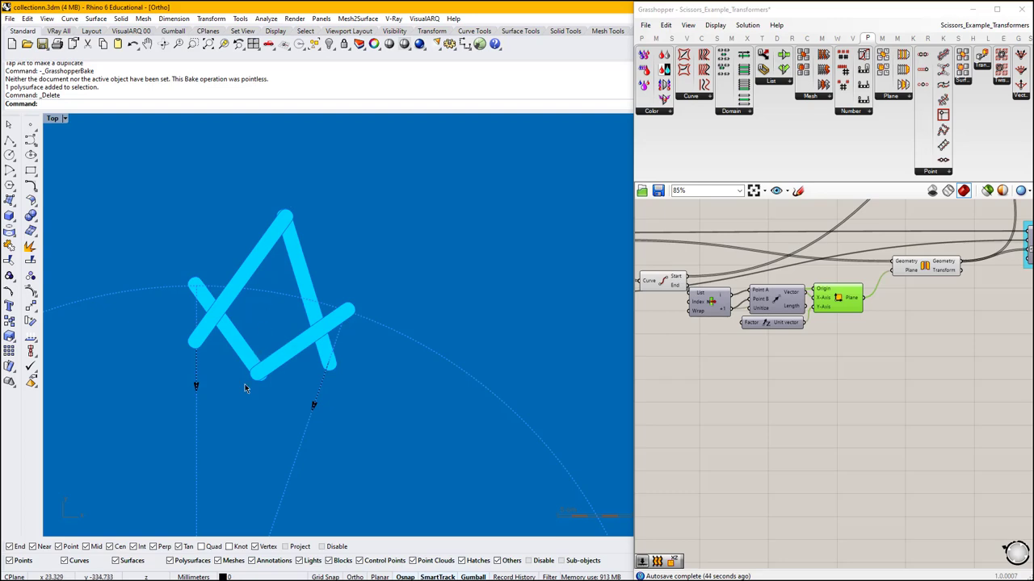
scroll(787, 331, down, 6)
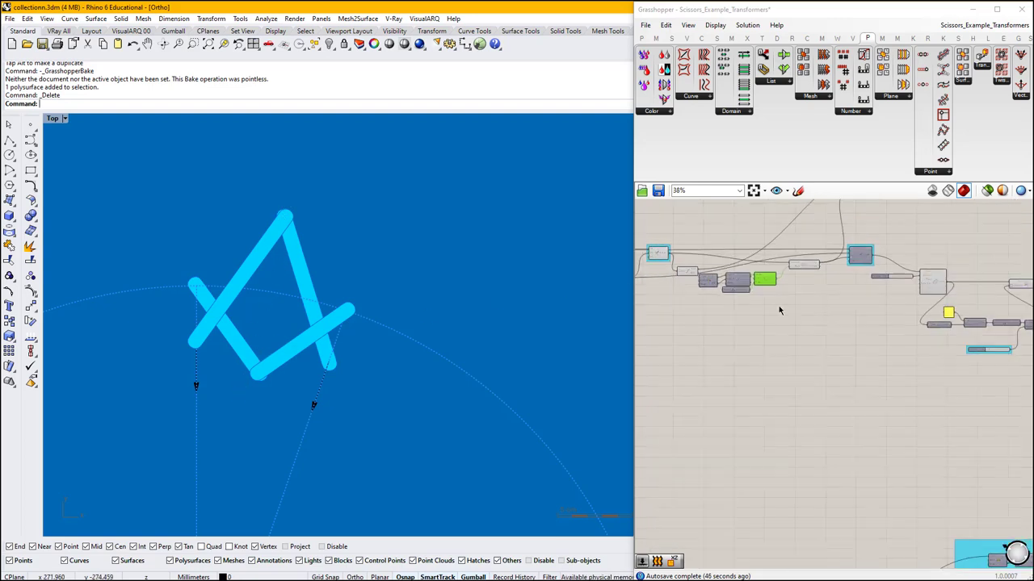
scroll(787, 332, up, 7)
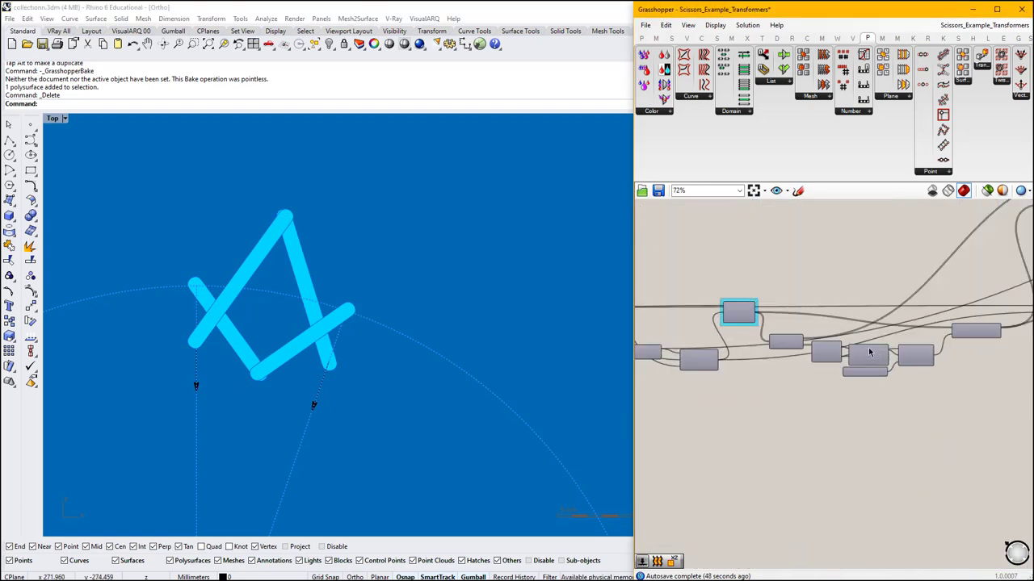
click(962, 374)
middle_click(969, 363)
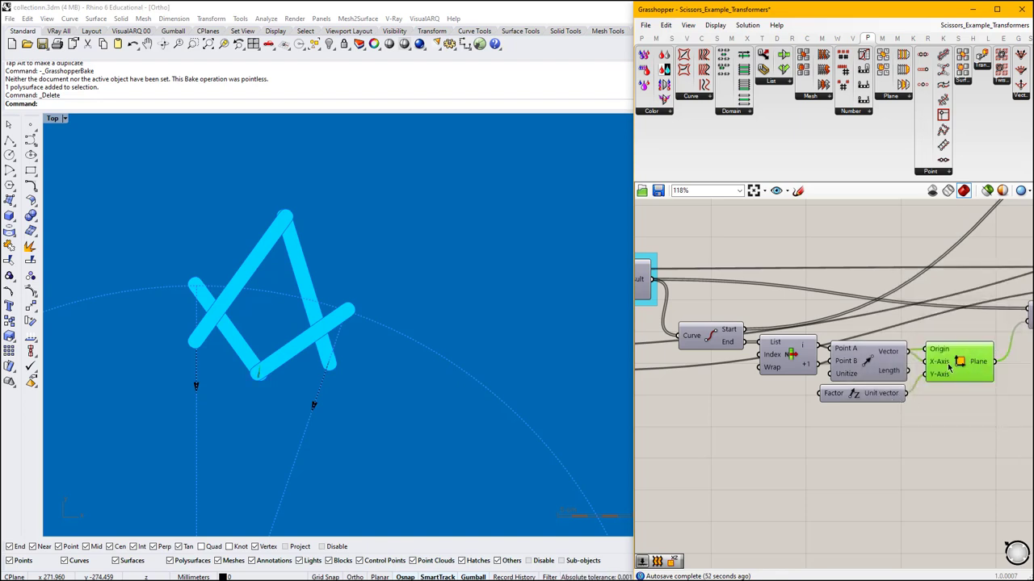
scroll(920, 343, down, 5)
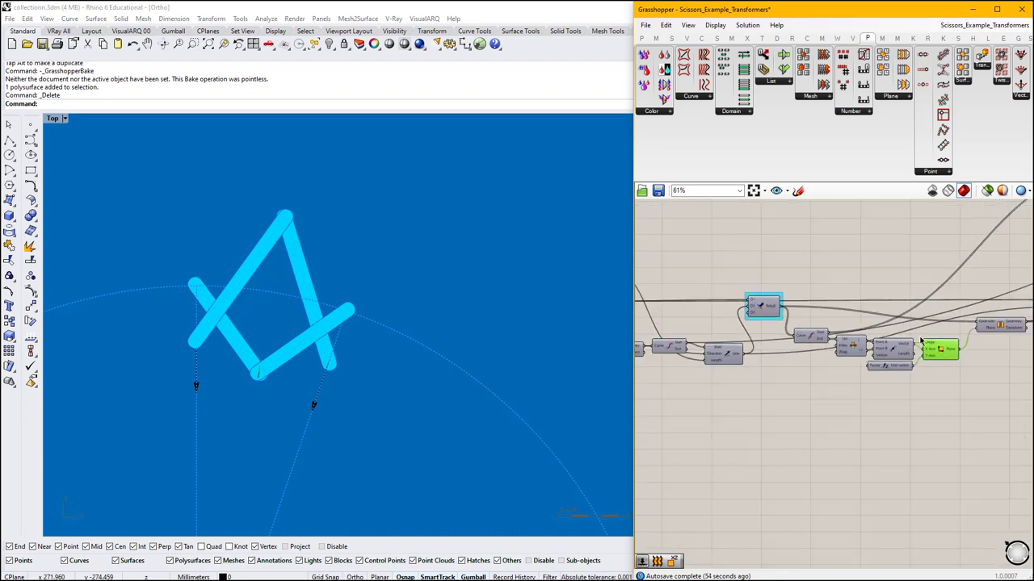
scroll(936, 346, up, 3)
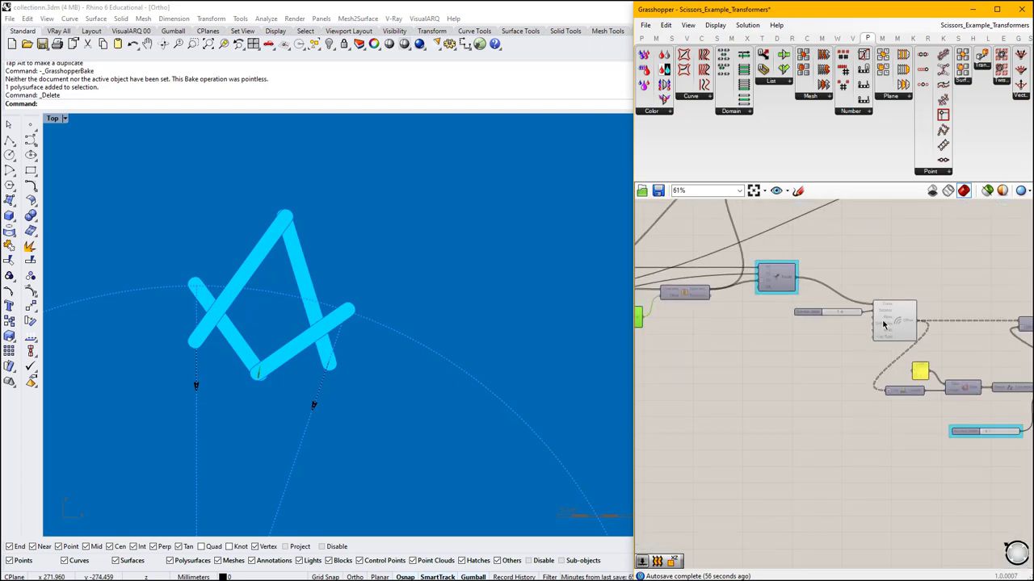
Select the Cap Holes component of the circular scissor definition and bake its capped bars into Rhino.
mouse_move(882, 329)
right_down()
mouse_move(733, 365)
mouse_move(741, 330)
mouse_move(728, 331)
right_up()
mouse_move(854, 343)
right_down()
mouse_move(753, 360)
mouse_move(857, 353)
right_up()
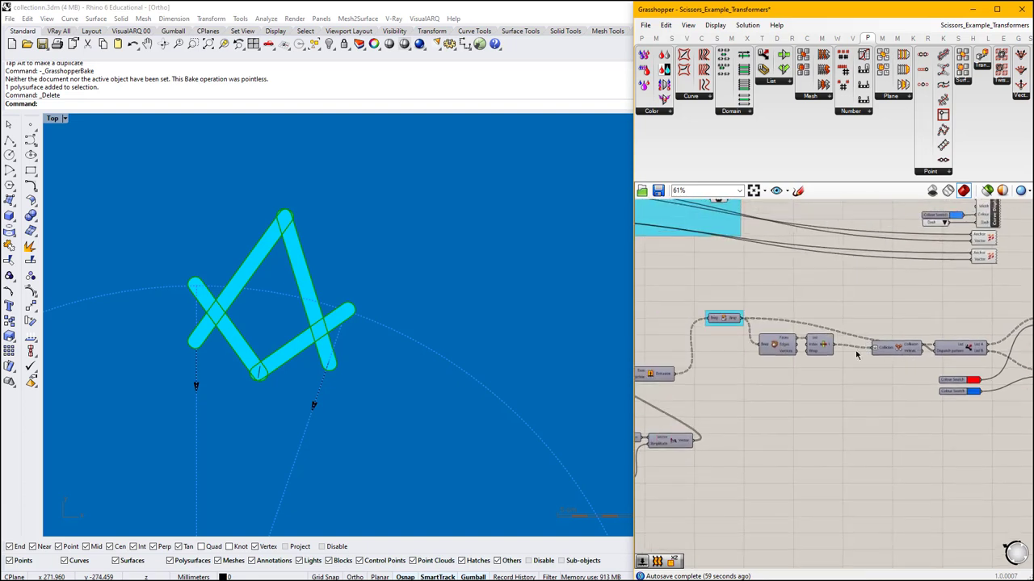
click(720, 319)
middle_click(718, 315)
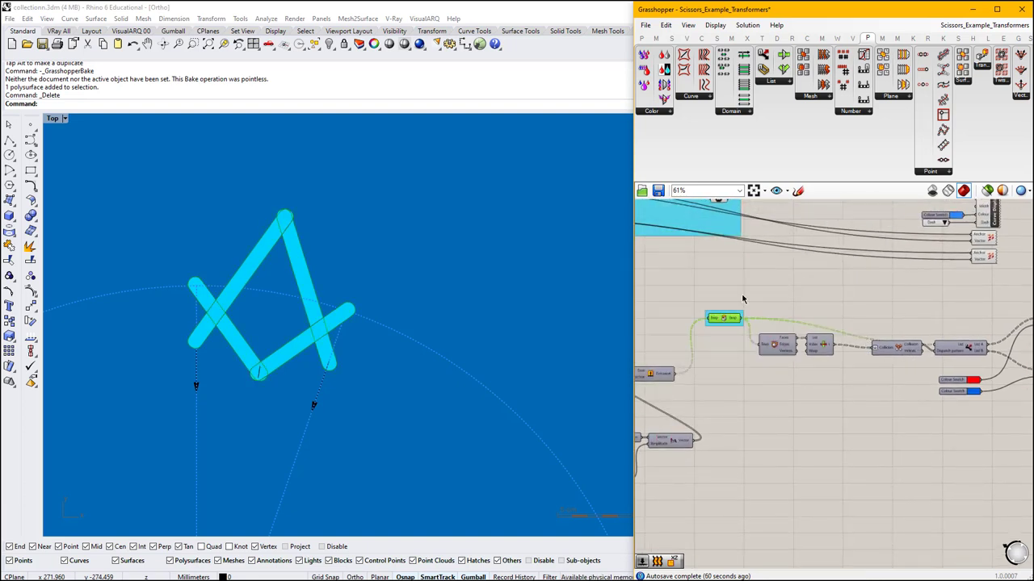
middle_click(726, 321)
click(756, 347)
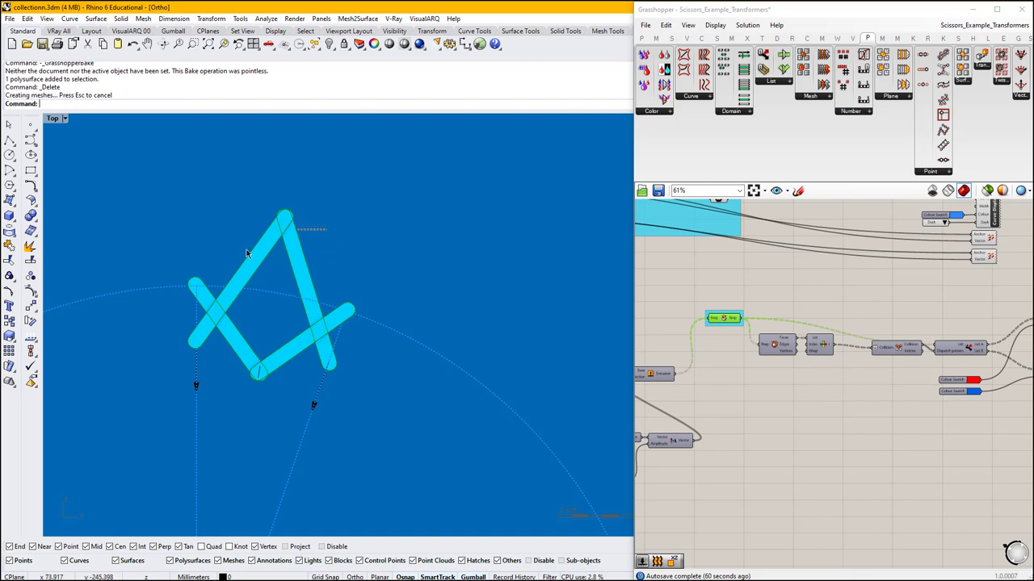
Select all four baked bars in the Top viewport and delete them.
drag(247, 254, 241, 260)
scroll(333, 276, down, 3)
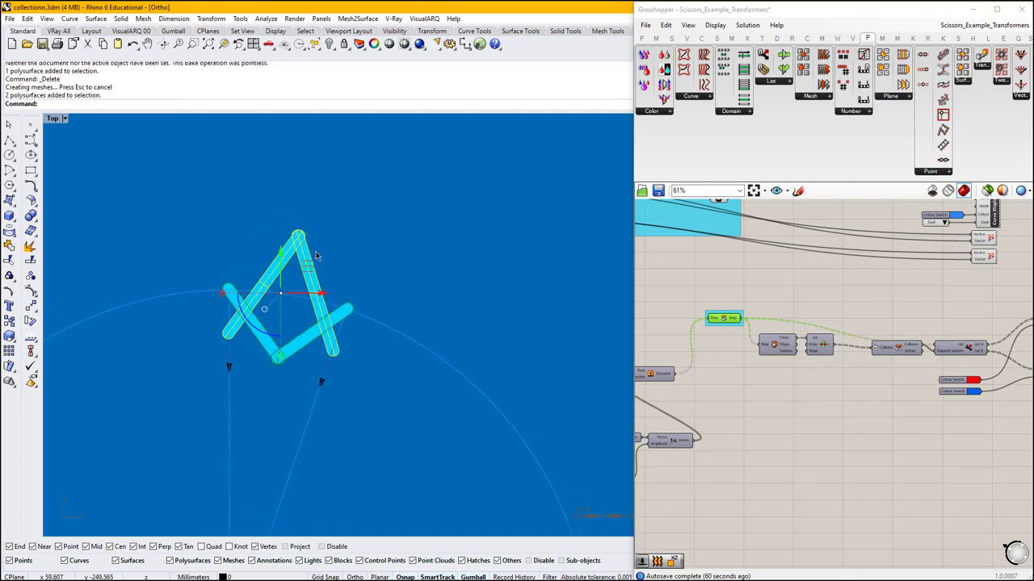
drag(149, 187, 396, 379)
key(Delete)
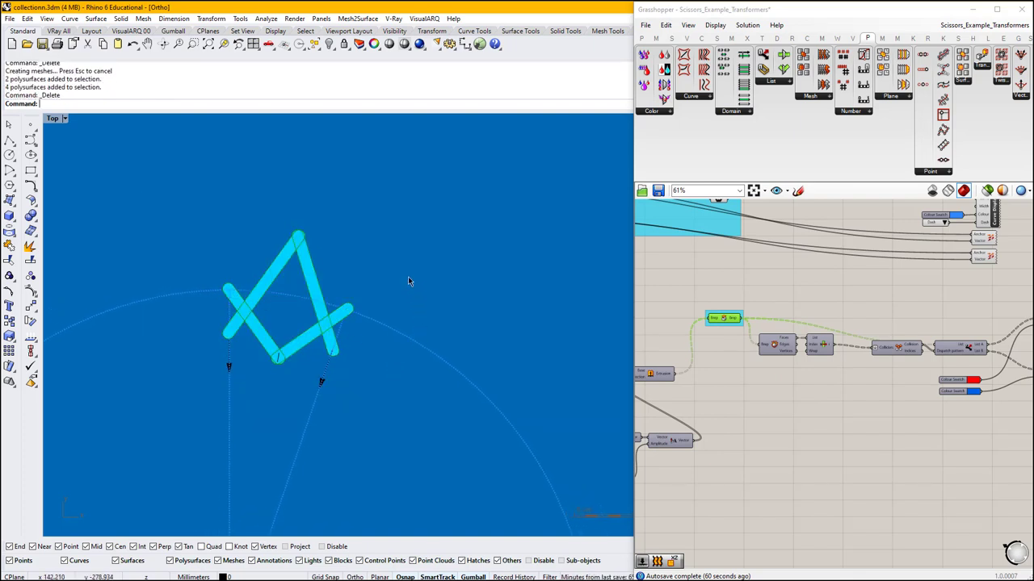
Wire the folding slider of the third scissor definition to its relay and set the slider to 53.
scroll(408, 279, down, 6)
right_drag(409, 326, 369, 221)
scroll(303, 327, up, 8)
right_drag(403, 341, 344, 305)
click(913, 284)
scroll(911, 284, down, 8)
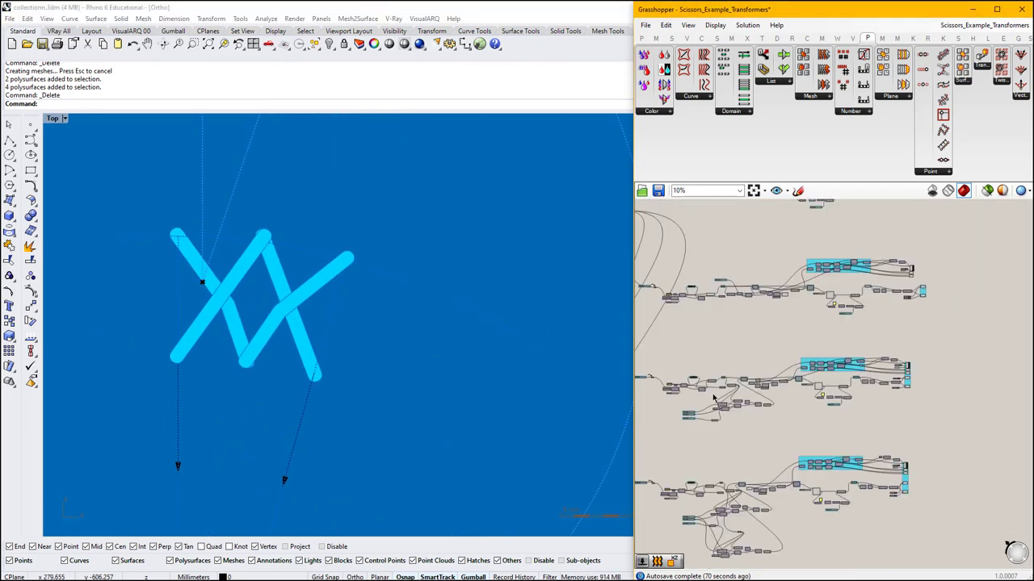
scroll(738, 323, up, 10)
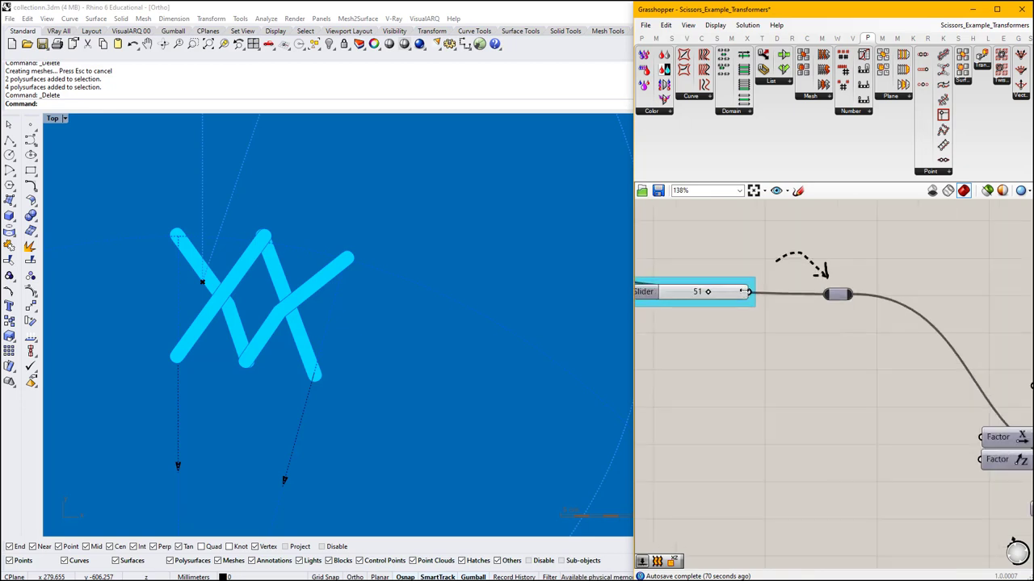
drag(750, 292, 823, 294)
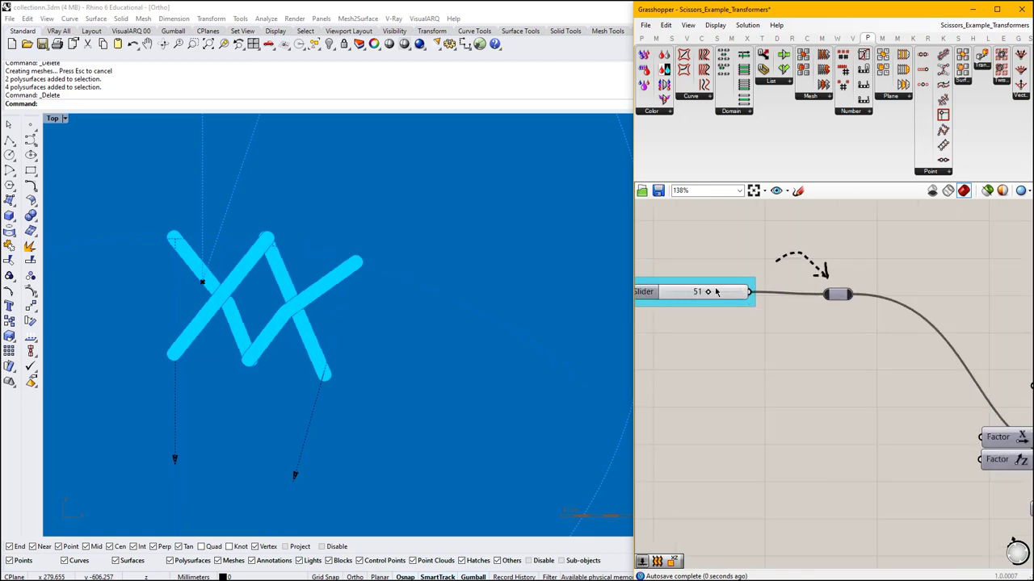
mouse_move(701, 295)
mouse_down()
mouse_move(676, 294)
mouse_move(721, 296)
mouse_move(712, 297)
mouse_up()
Compare the third scissor's bent bars with the circular scissor in the Top viewport and inspect the Hinge Point inputs.
scroll(278, 380, down, 10)
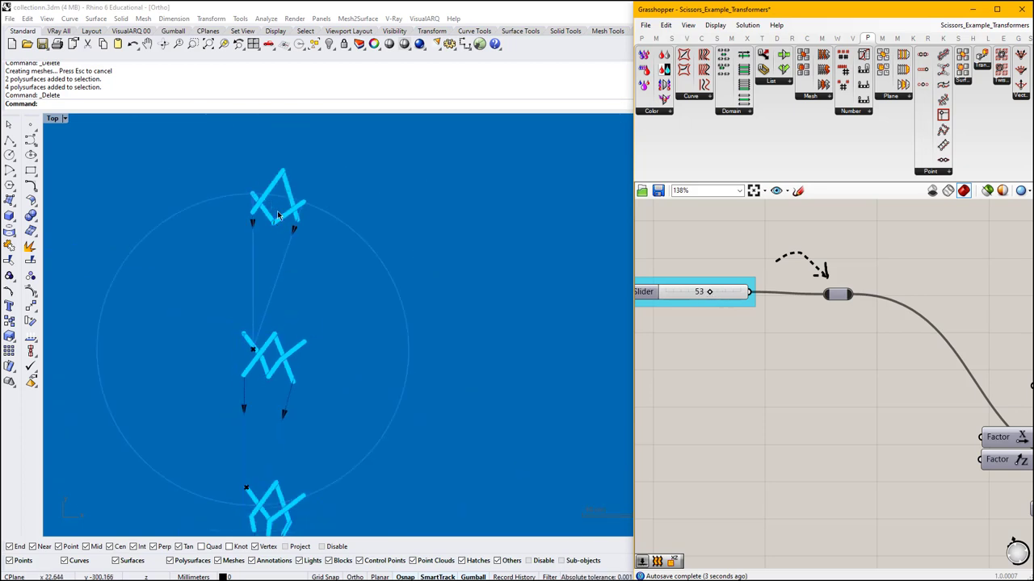
scroll(277, 373, up, 2)
scroll(254, 355, up, 4)
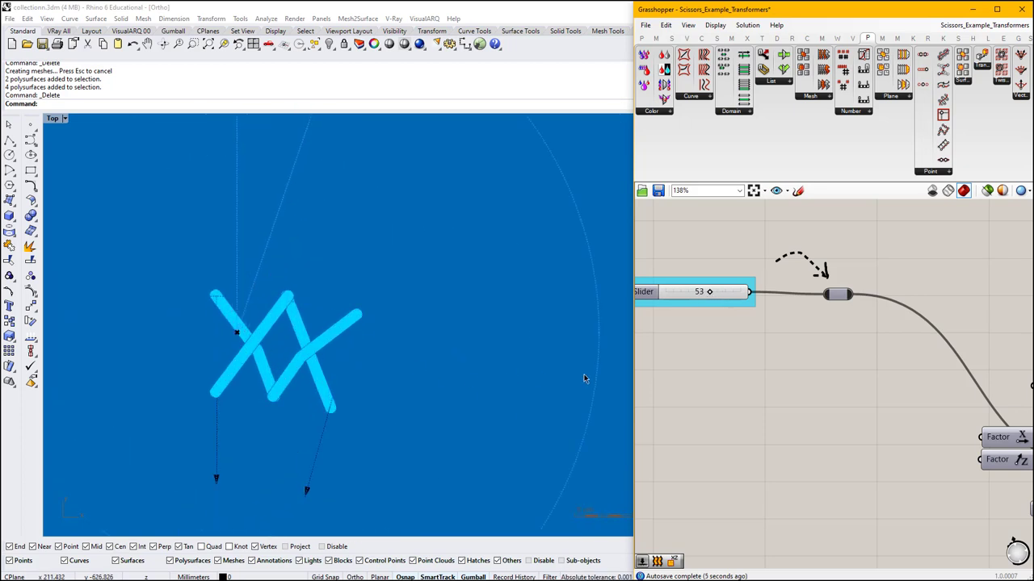
right_drag(852, 350, 671, 291)
scroll(287, 387, down, 3)
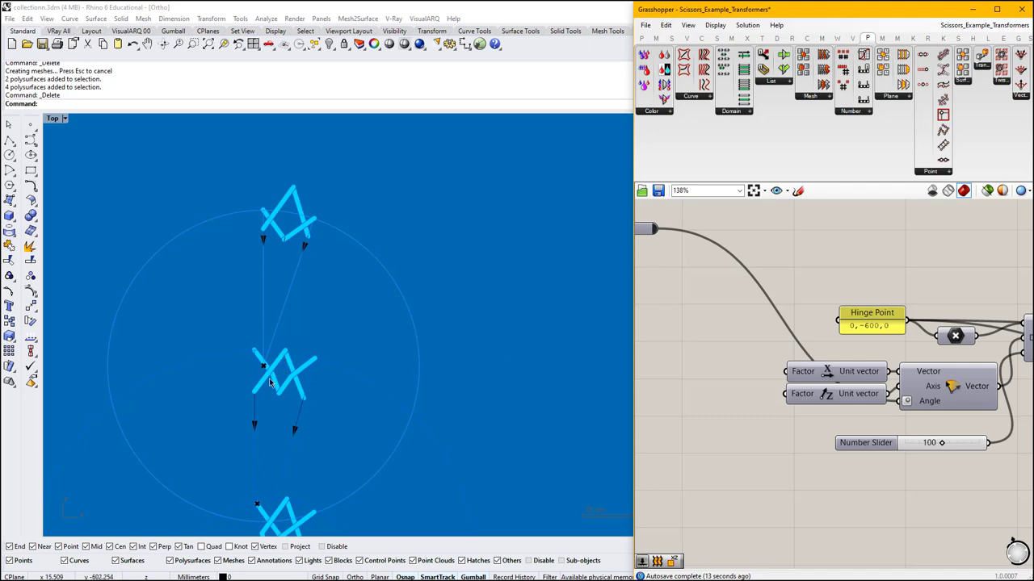
scroll(270, 382, up, 5)
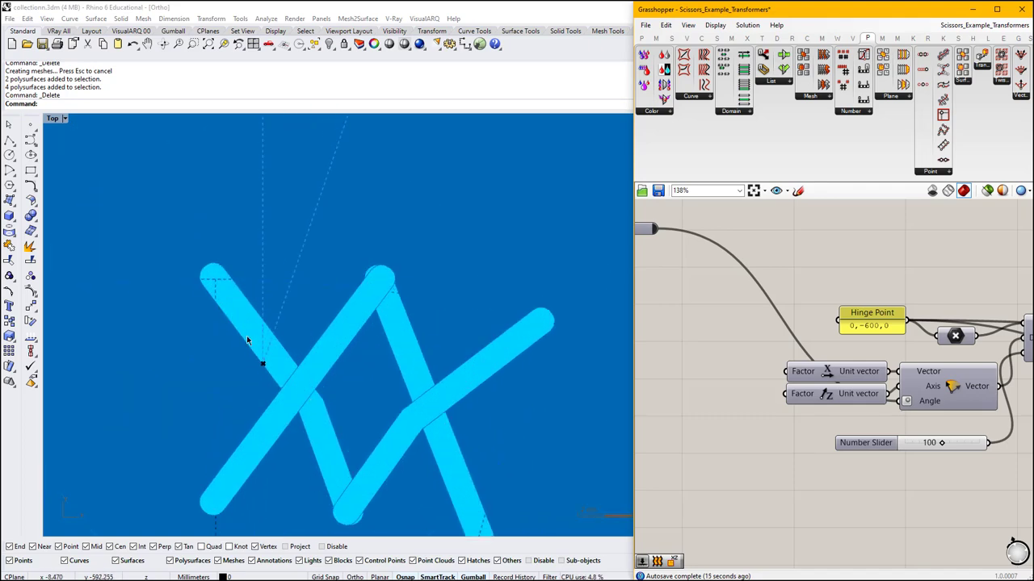
scroll(751, 334, down, 5)
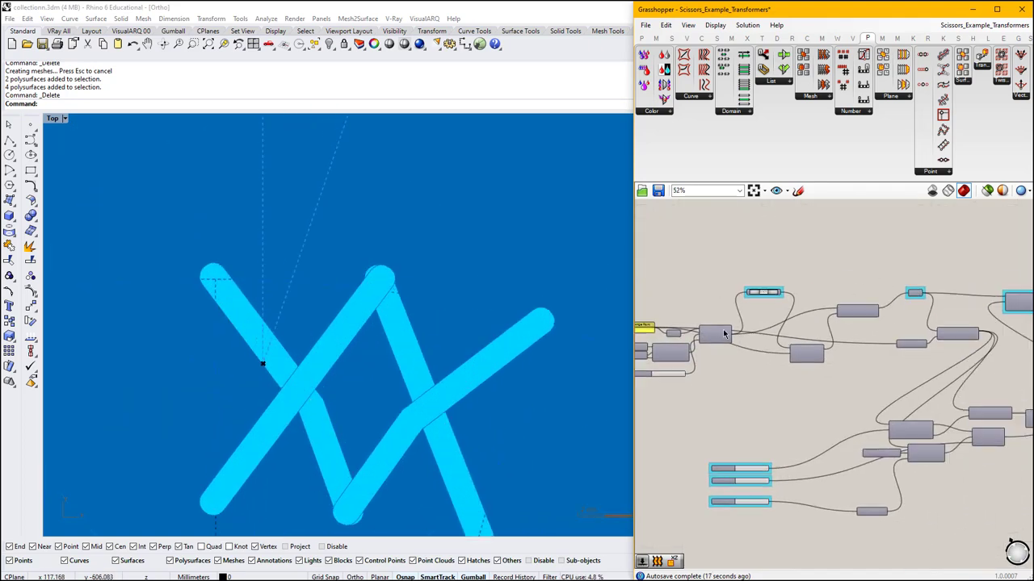
Select the cluster of components that bends the third scissor's bars and trace it back to its three number sliders.
scroll(860, 384, down, 3)
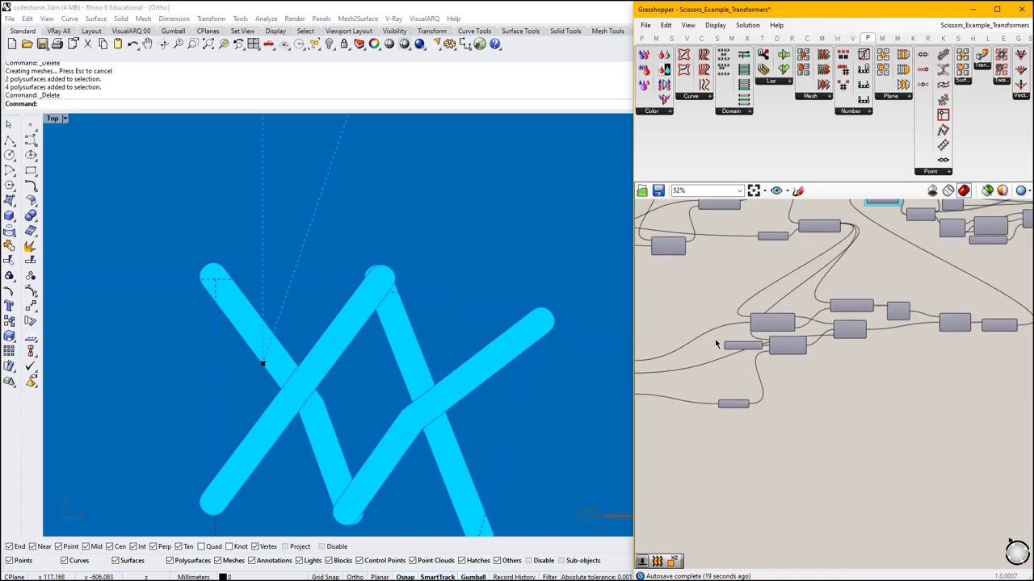
drag(909, 407, 695, 304)
scroll(773, 342, up, 4)
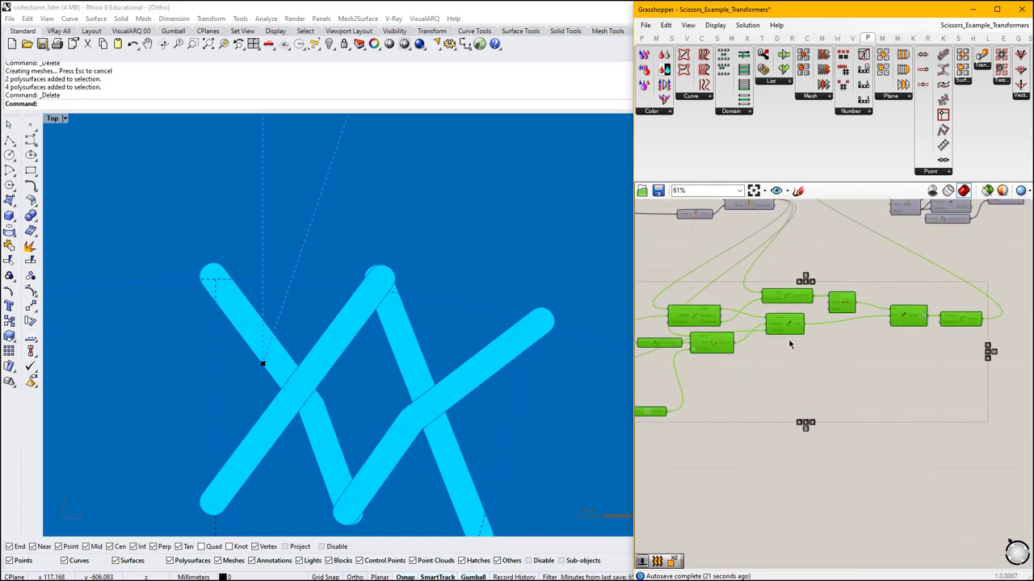
right_drag(785, 331, 947, 323)
scroll(798, 332, up, 6)
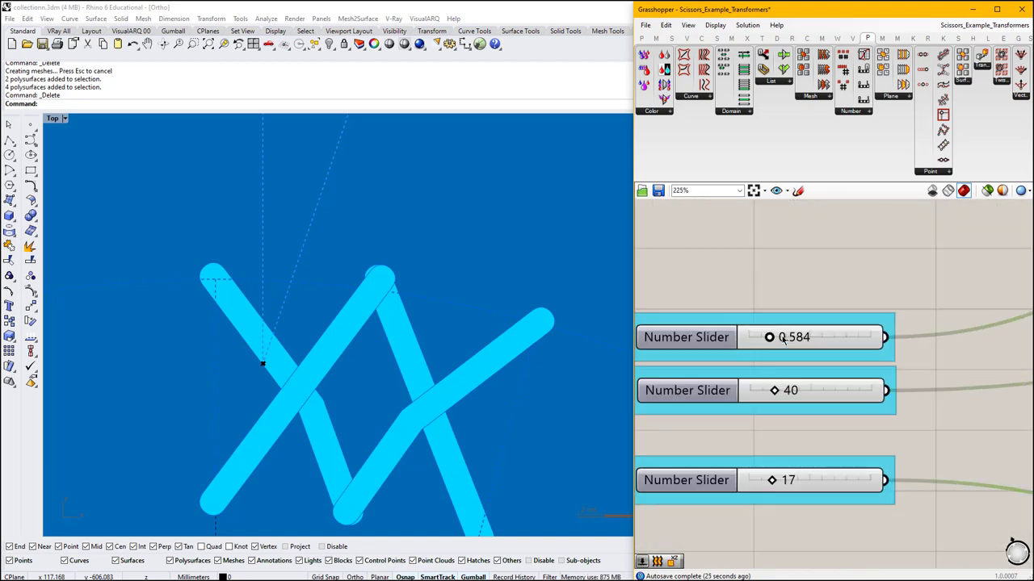
Set the bent scissor's first number slider to 0.686 and then 0.697, and its second slider to 23.
drag(769, 339, 796, 340)
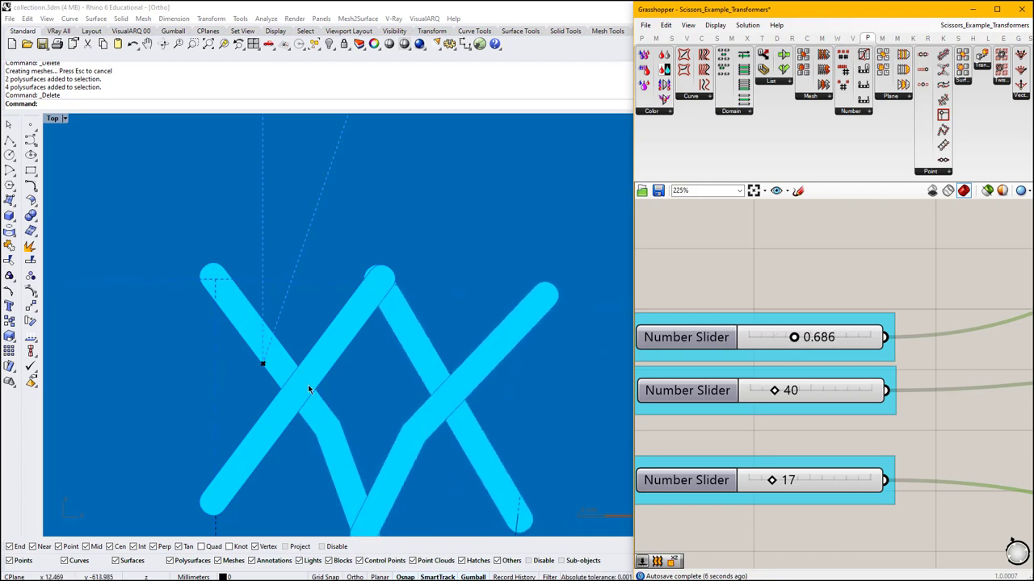
scroll(280, 268, down, 4)
scroll(304, 320, up, 4)
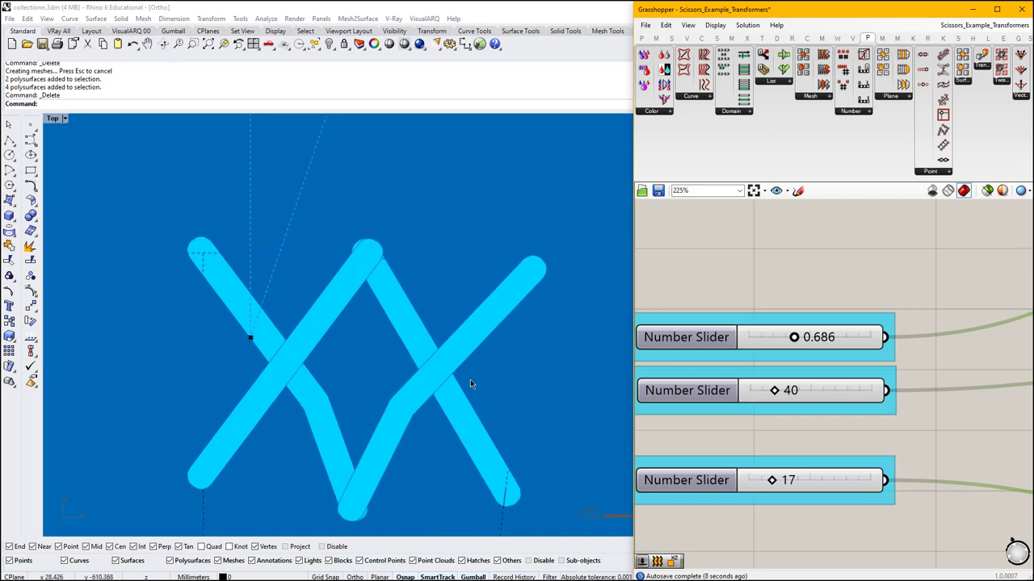
mouse_move(794, 337)
mouse_down()
mouse_move(786, 337)
mouse_move(797, 337)
mouse_up()
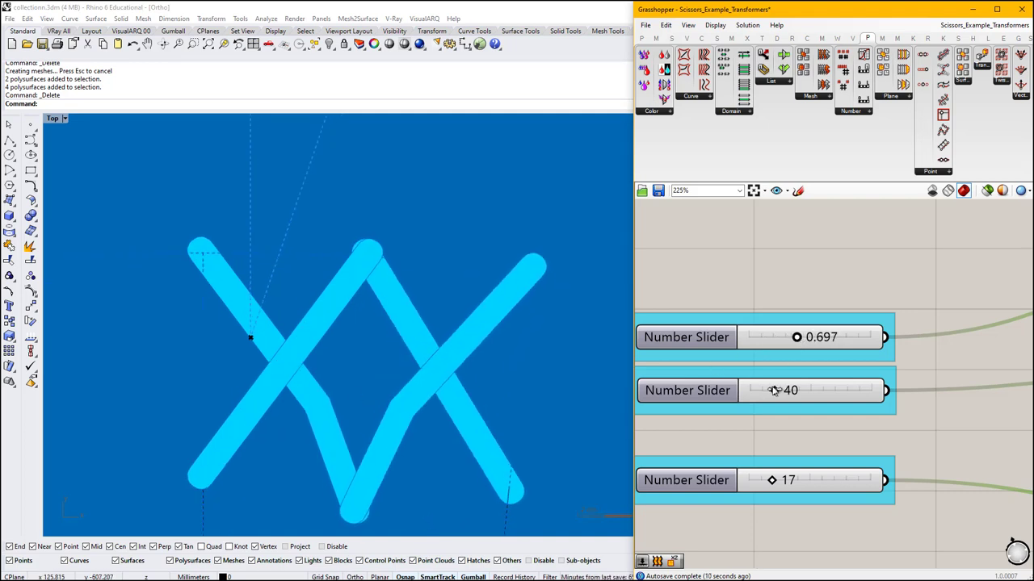
drag(782, 393, 764, 404)
scroll(338, 260, down, 5)
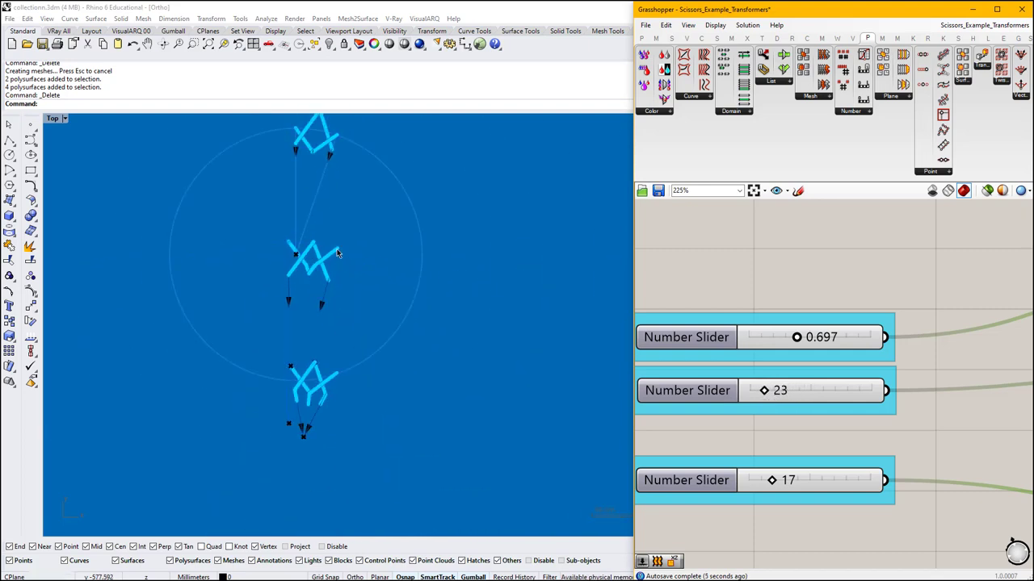
Select the third definition's Curve Display component and change its colour swatch to white.
scroll(765, 335, down, 8)
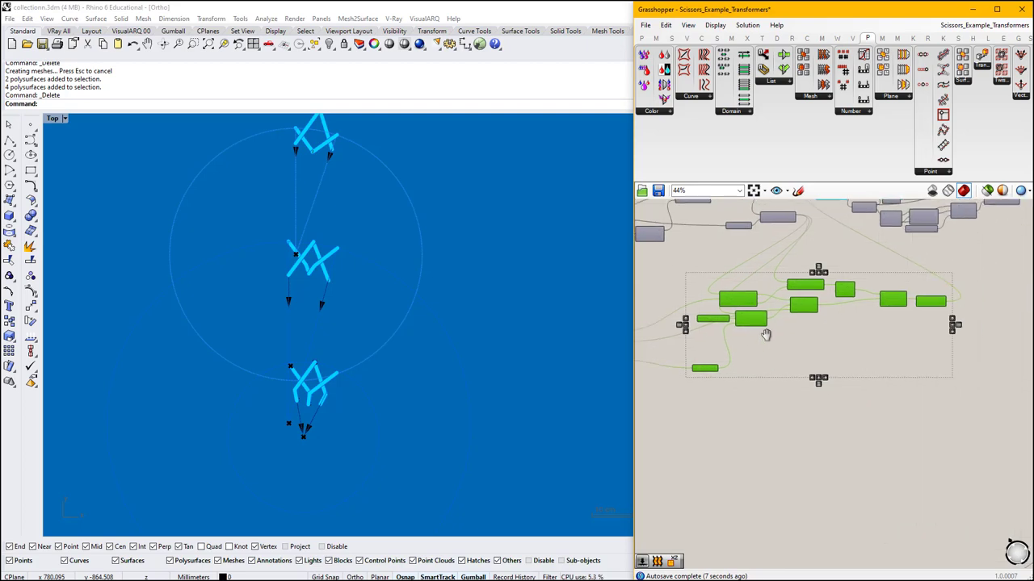
right_drag(766, 335, 680, 327)
scroll(752, 330, down, 3)
right_drag(835, 336, 669, 400)
scroll(968, 335, up, 3)
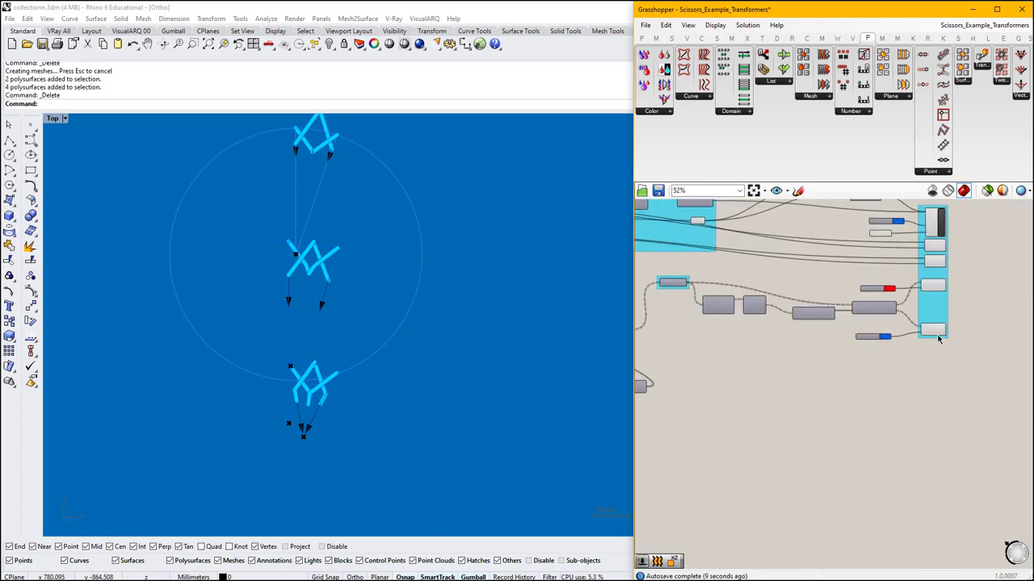
scroll(938, 339, up, 4)
click(934, 328)
right_drag(904, 302, 865, 458)
click(891, 239)
right_drag(876, 266, 823, 329)
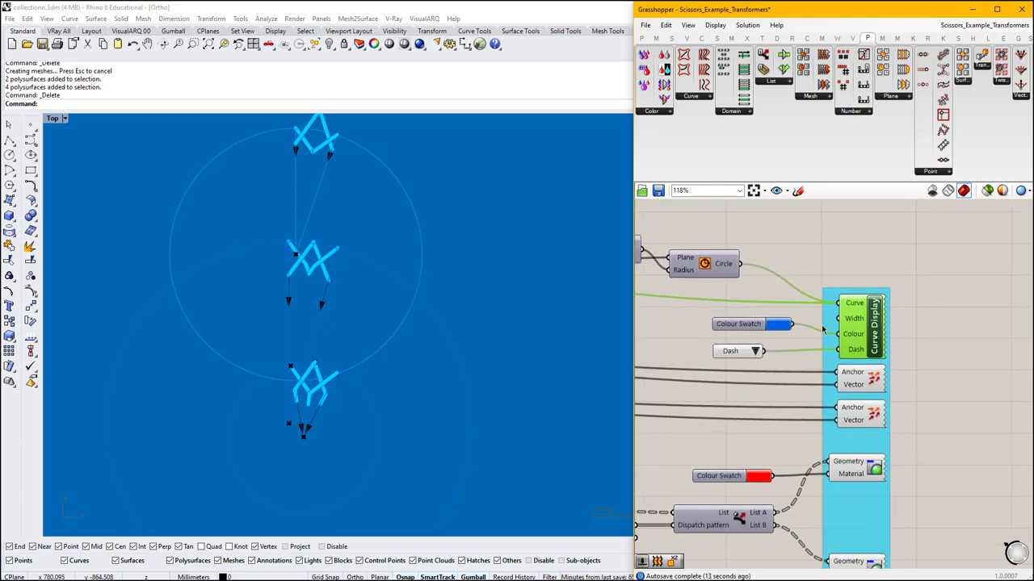
click(787, 325)
click(880, 346)
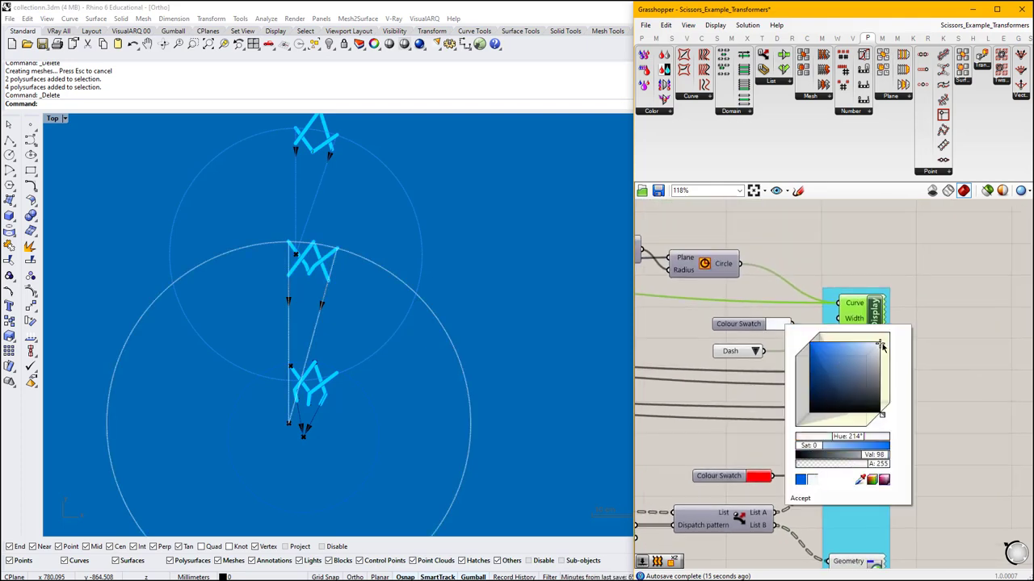
click(811, 500)
Set the bent scissor's second slider to 11 and then 15, and try out the third slider, returning it to 17.
scroll(948, 323, down, 10)
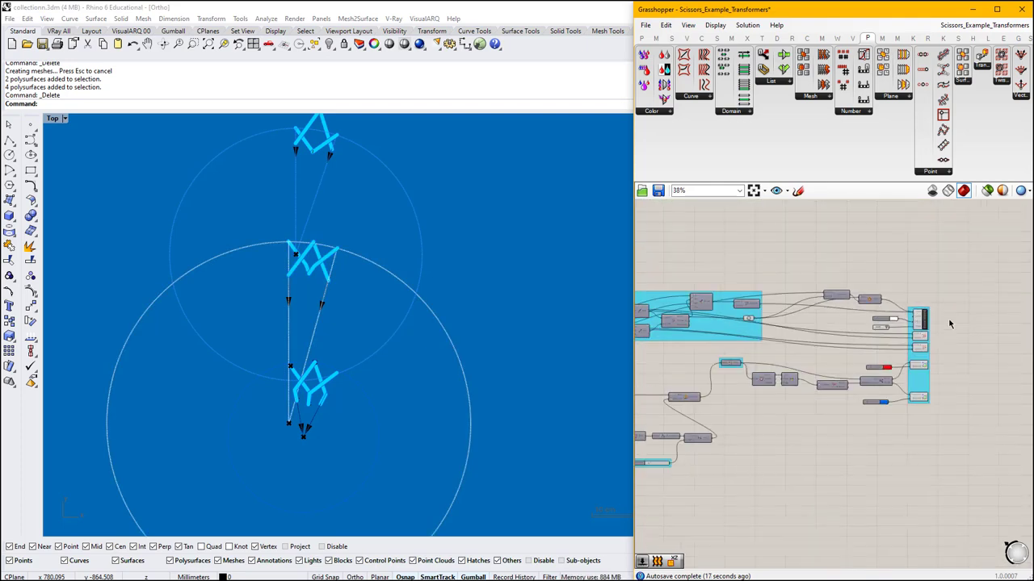
scroll(726, 400, up, 8)
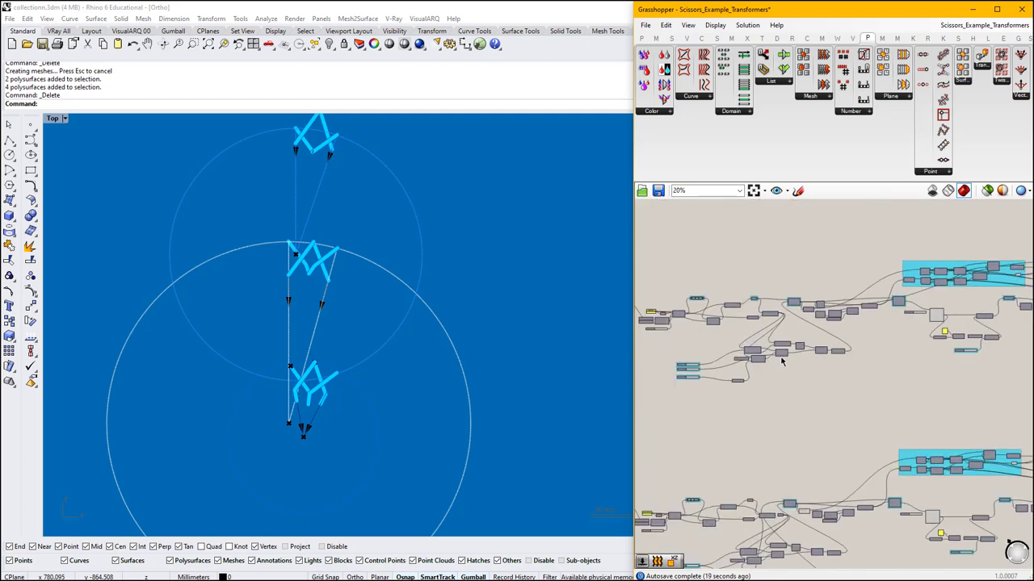
scroll(726, 399, up, 6)
drag(682, 341, 662, 345)
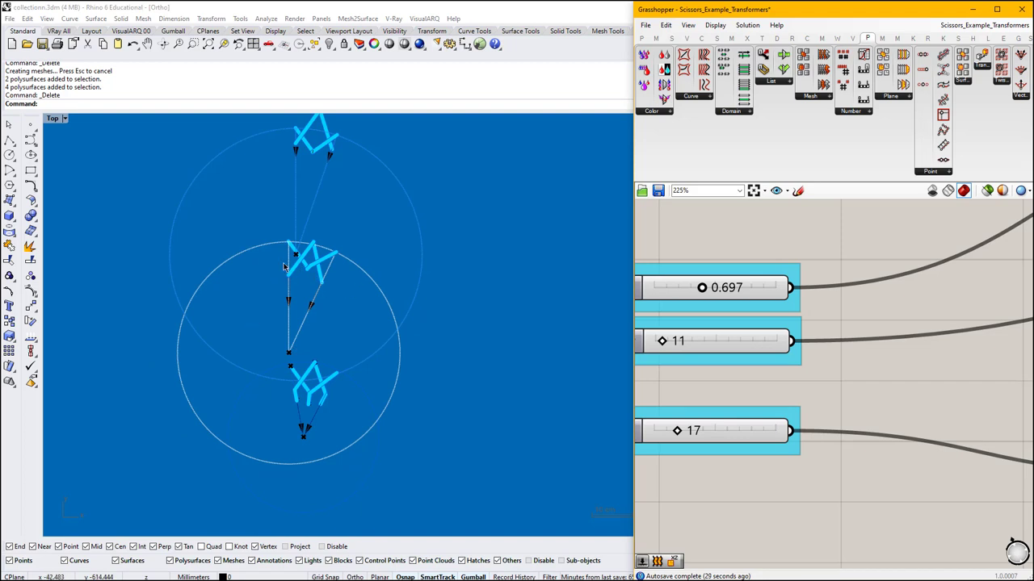
right_drag(693, 336, 760, 366)
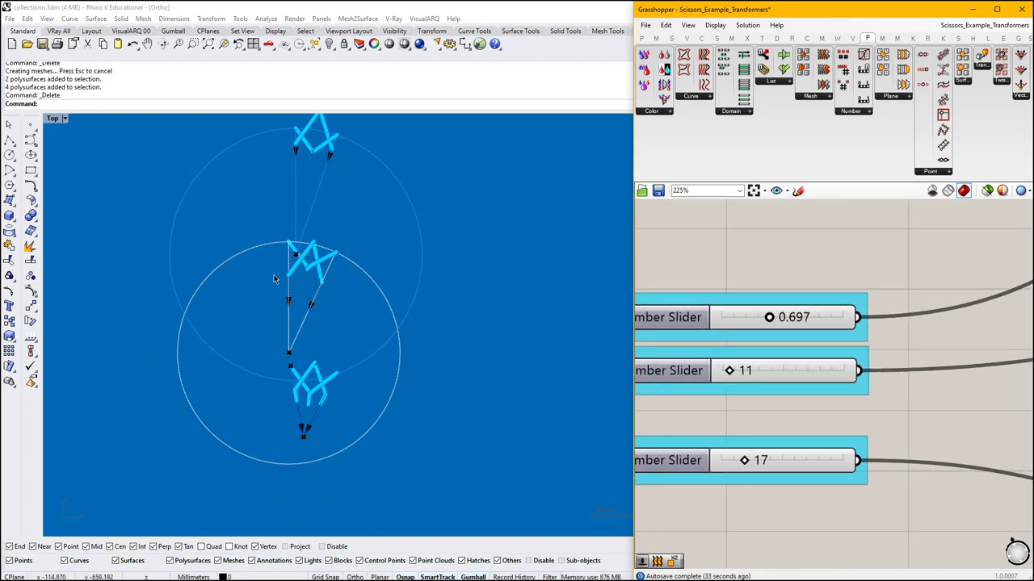
mouse_move(731, 371)
mouse_down()
mouse_move(741, 372)
mouse_move(733, 377)
mouse_up()
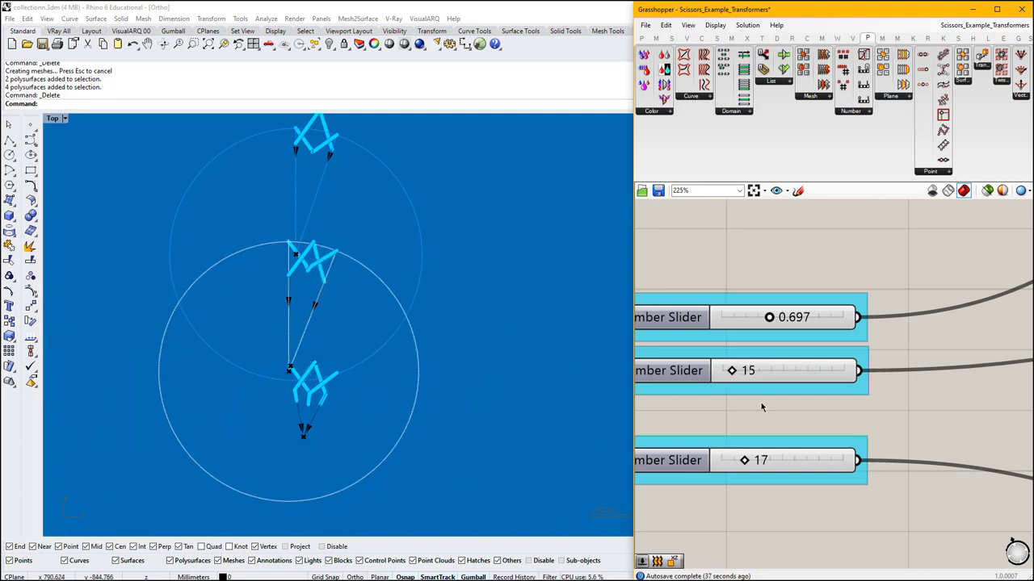
drag(745, 462, 762, 461)
drag(779, 458, 743, 460)
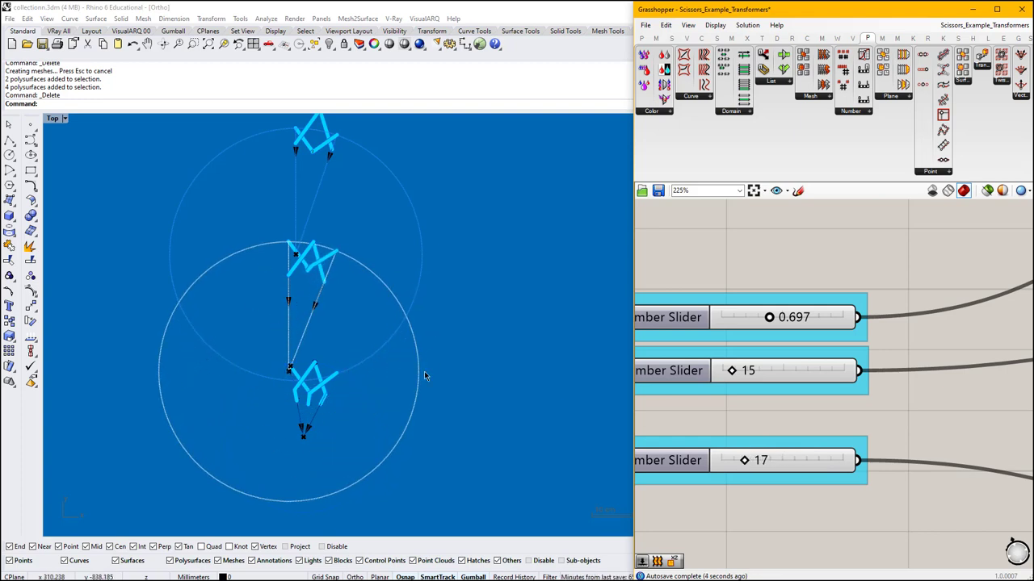
Lower the third scissor definition's folding slider below 53.
scroll(856, 372, down, 8)
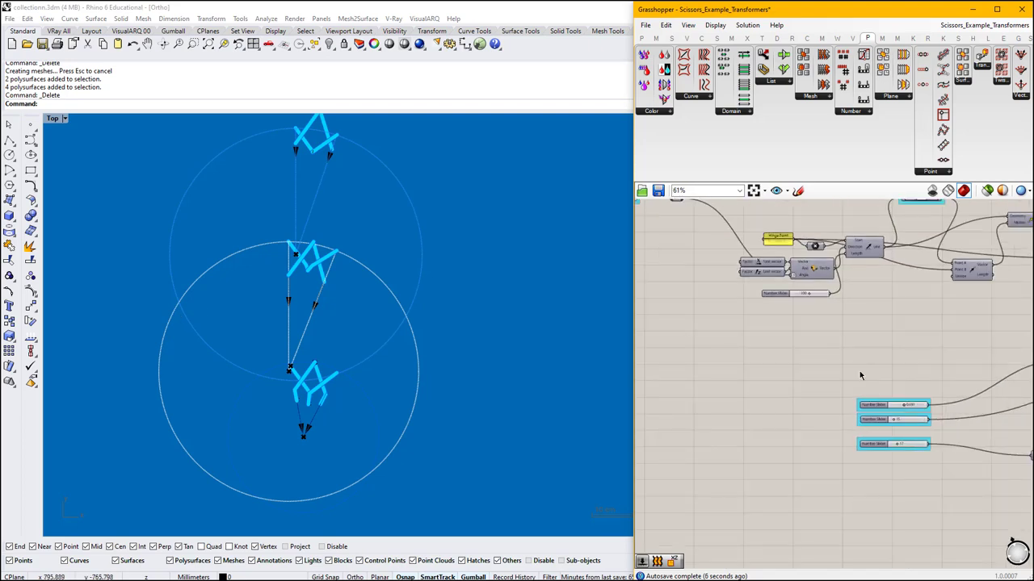
scroll(760, 308, up, 7)
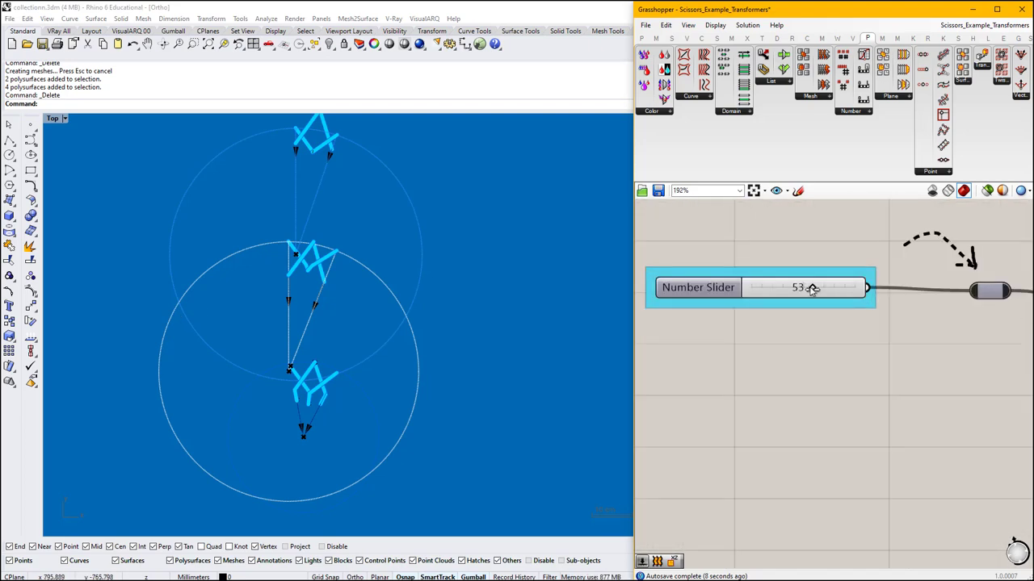
mouse_move(813, 288)
mouse_down()
mouse_move(842, 289)
mouse_move(806, 302)
mouse_move(775, 302)
mouse_move(839, 297)
mouse_move(764, 297)
mouse_move(848, 295)
mouse_move(797, 295)
mouse_up()
Wire the folding slider of the fourth scissor definition, set at 26, to its relay.
scroll(792, 279, down, 10)
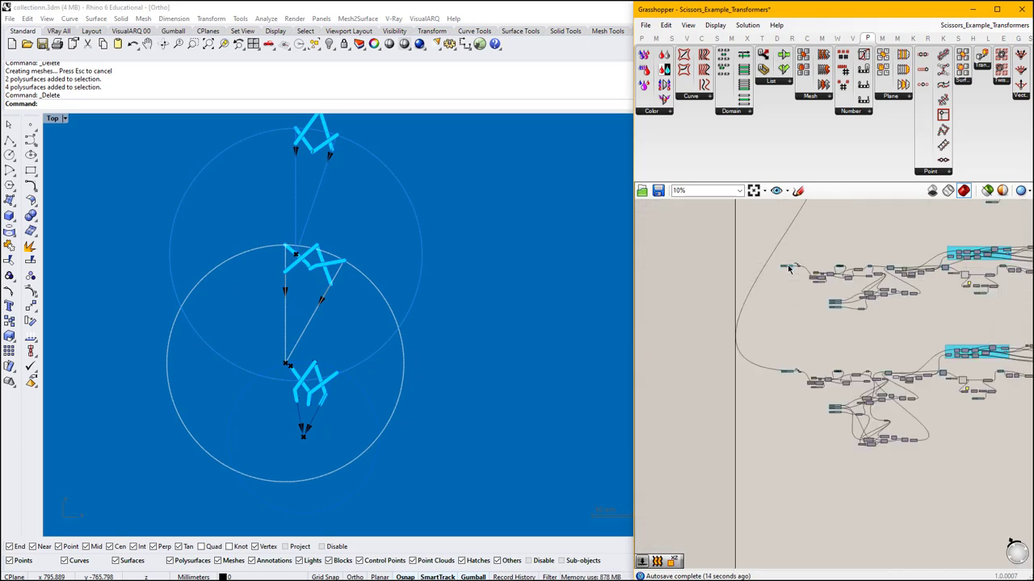
scroll(789, 269, up, 5)
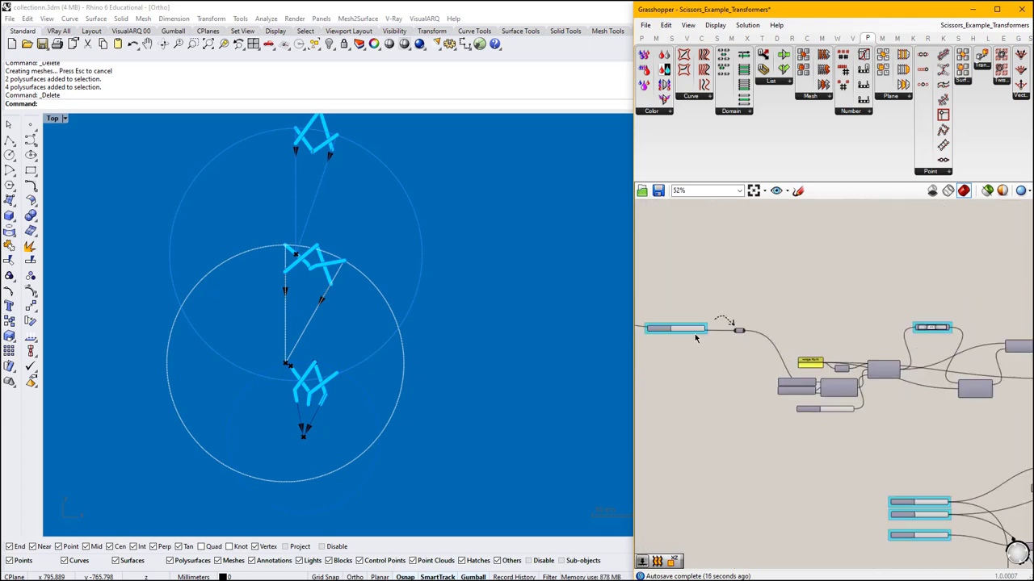
scroll(697, 339, up, 4)
drag(747, 327, 855, 334)
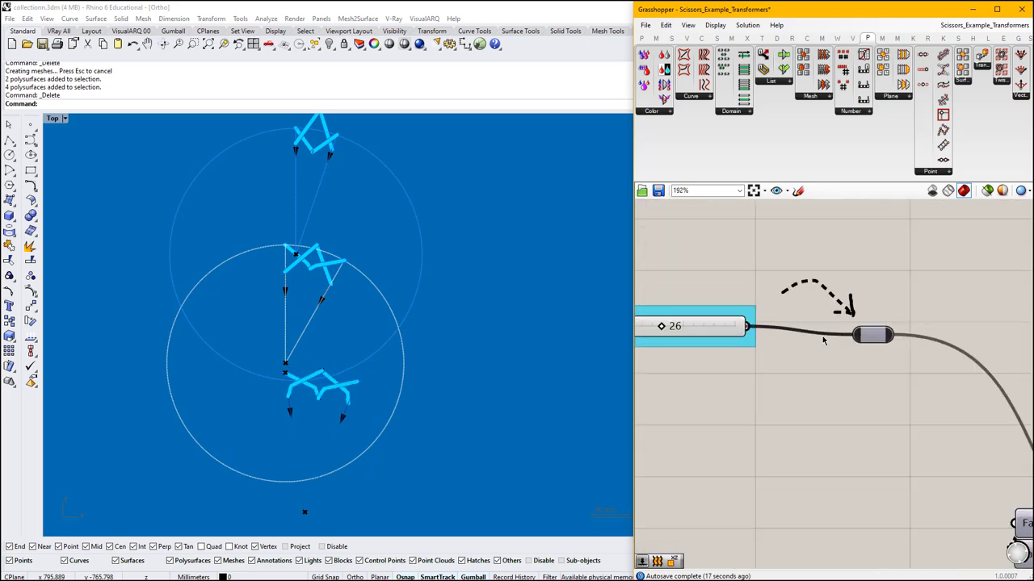
Raise the fourth scissor definition's folding slider to 37 and then 40, comparing its bent bars with the third scissor in the viewport.
scroll(676, 325, up, 2)
mouse_move(695, 324)
mouse_down()
mouse_move(739, 324)
mouse_move(685, 324)
mouse_move(719, 323)
mouse_move(695, 324)
mouse_up()
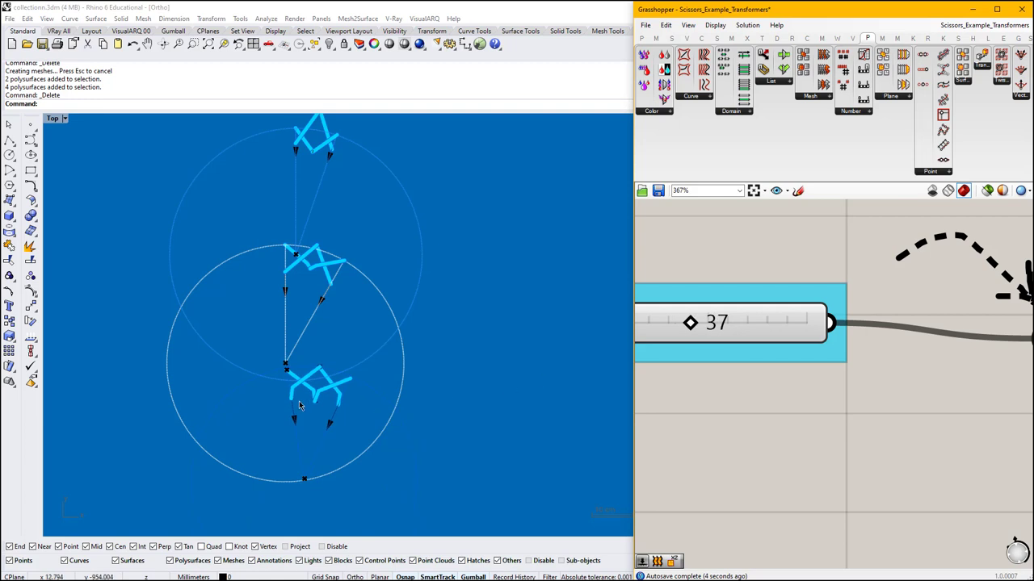
scroll(306, 357, up, 5)
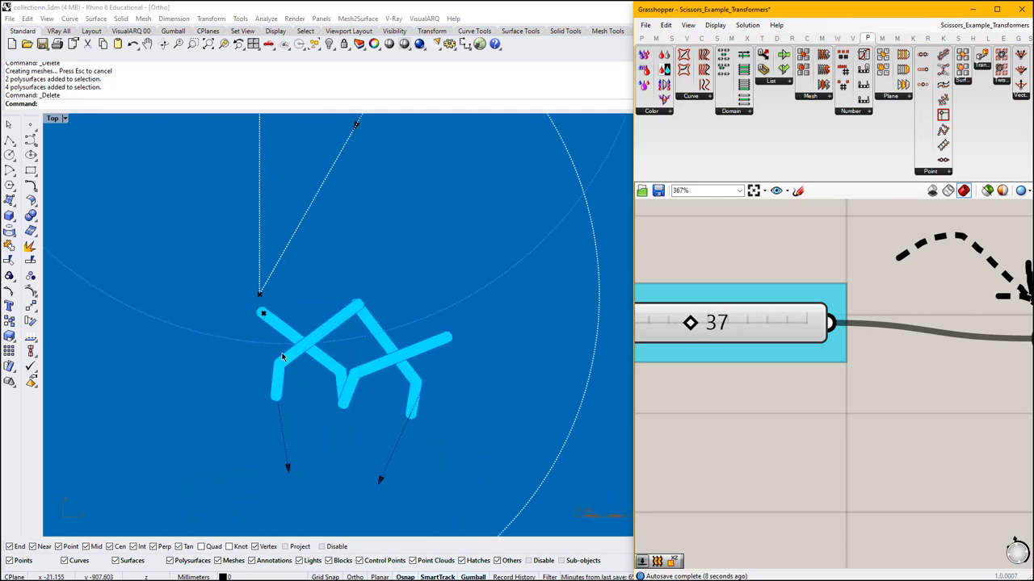
scroll(224, 391, down, 3)
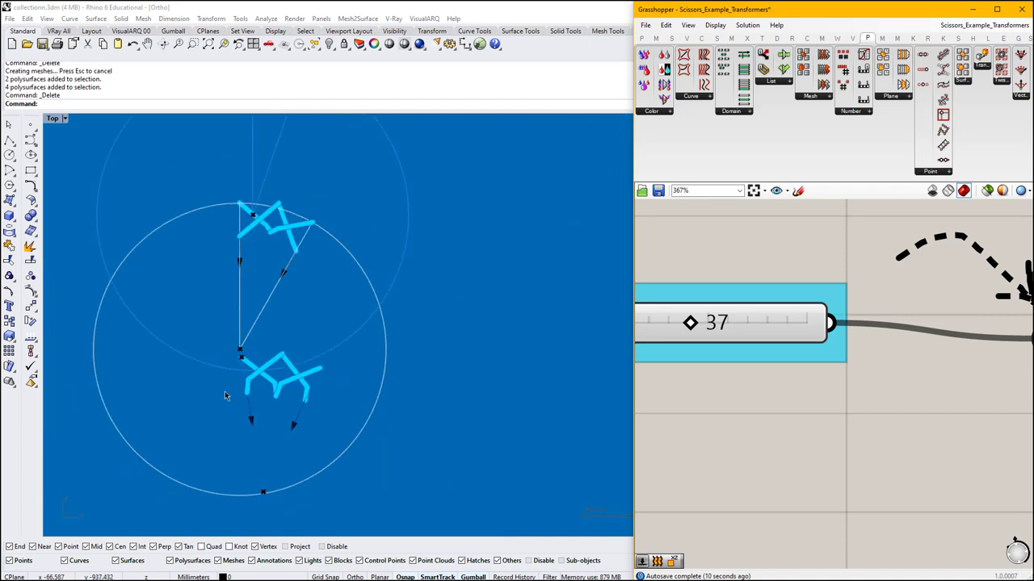
scroll(202, 381, up, 3)
scroll(294, 428, down, 3)
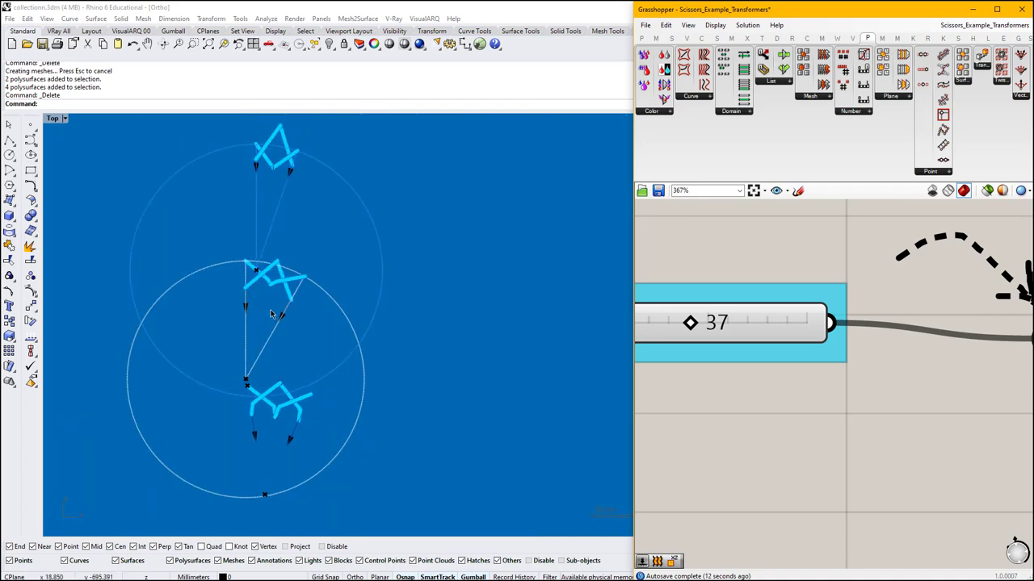
scroll(264, 229, up, 3)
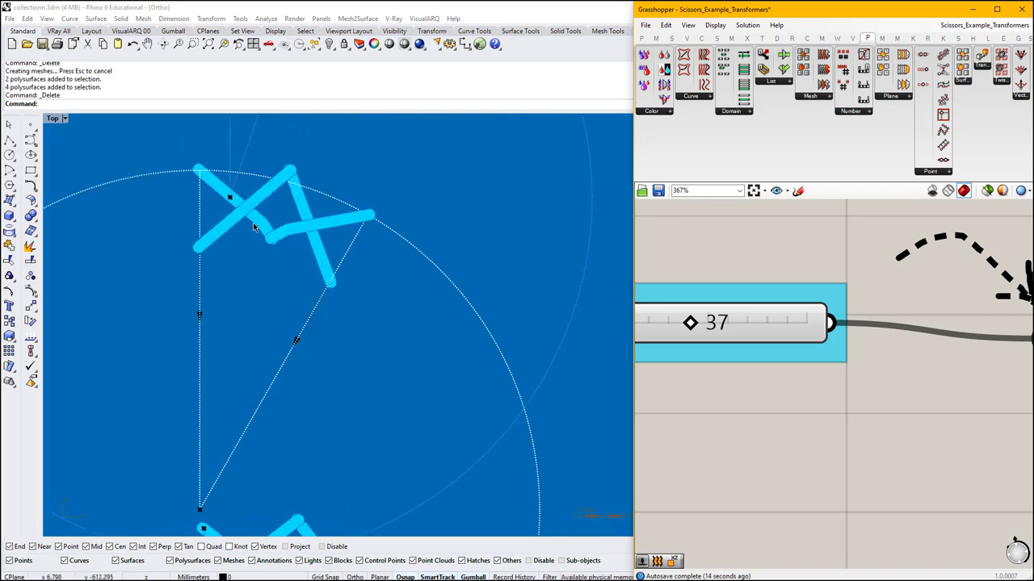
scroll(280, 202, down, 3)
scroll(275, 335, up, 3)
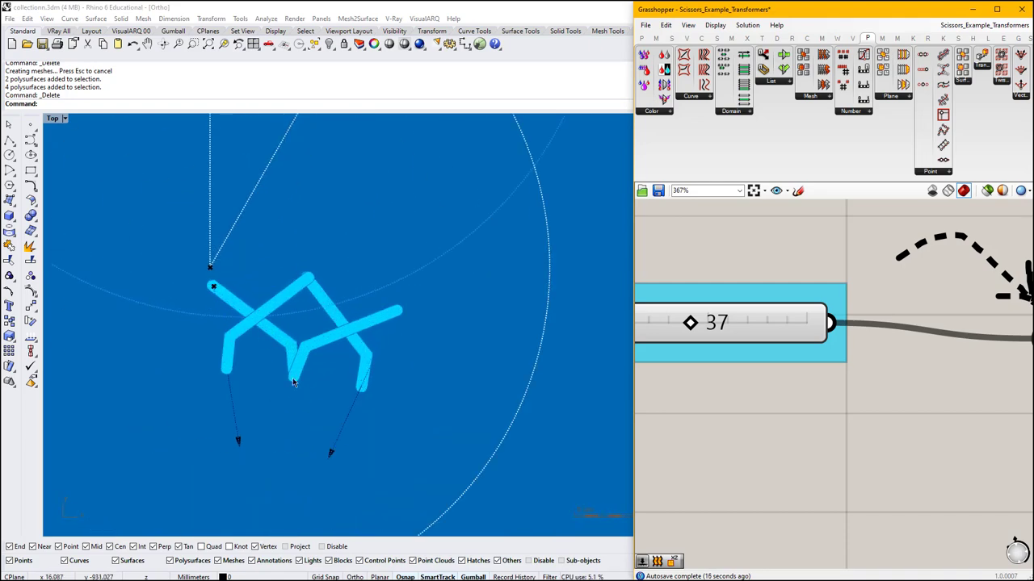
scroll(687, 362, down, 5)
drag(712, 333, 715, 332)
Enable the preview of the third definition's bar-shape component group and inspect its bar line in the viewport.
scroll(759, 323, down, 5)
right_drag(789, 305, 741, 393)
scroll(730, 390, down, 3)
scroll(816, 357, up, 1)
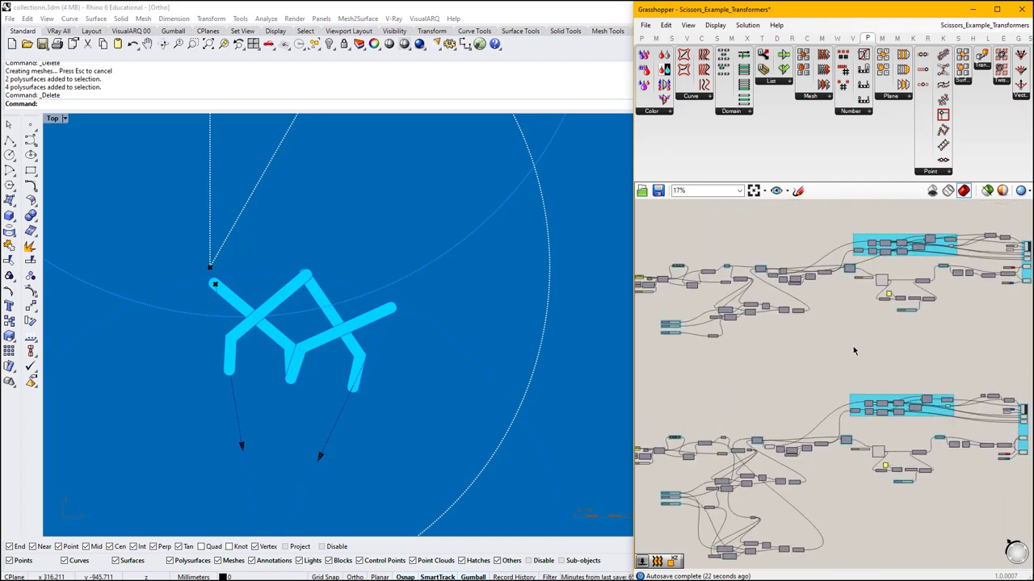
drag(848, 367, 651, 296)
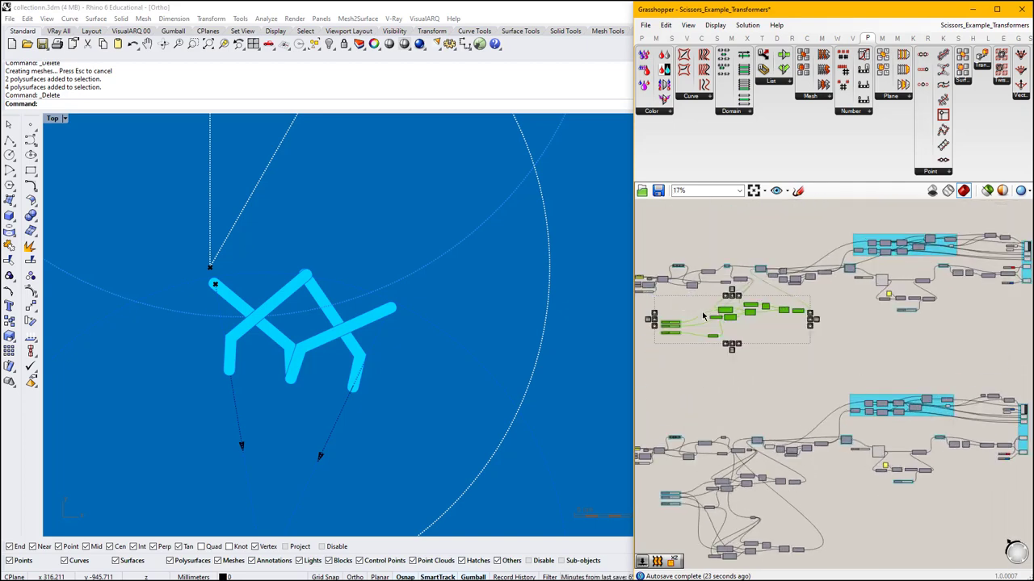
middle_click(757, 315)
click(777, 288)
scroll(331, 409, down, 7)
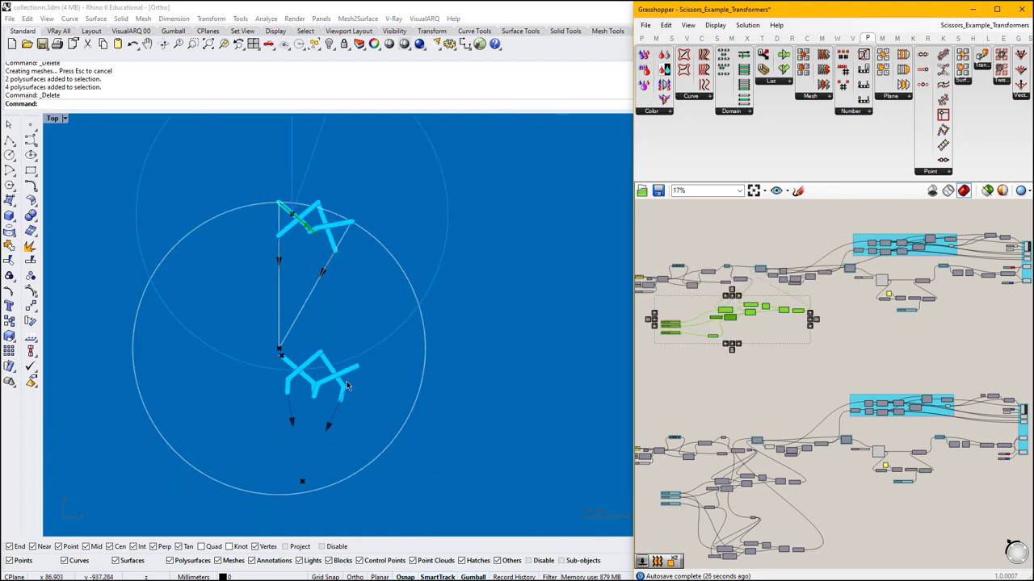
scroll(314, 223, up, 4)
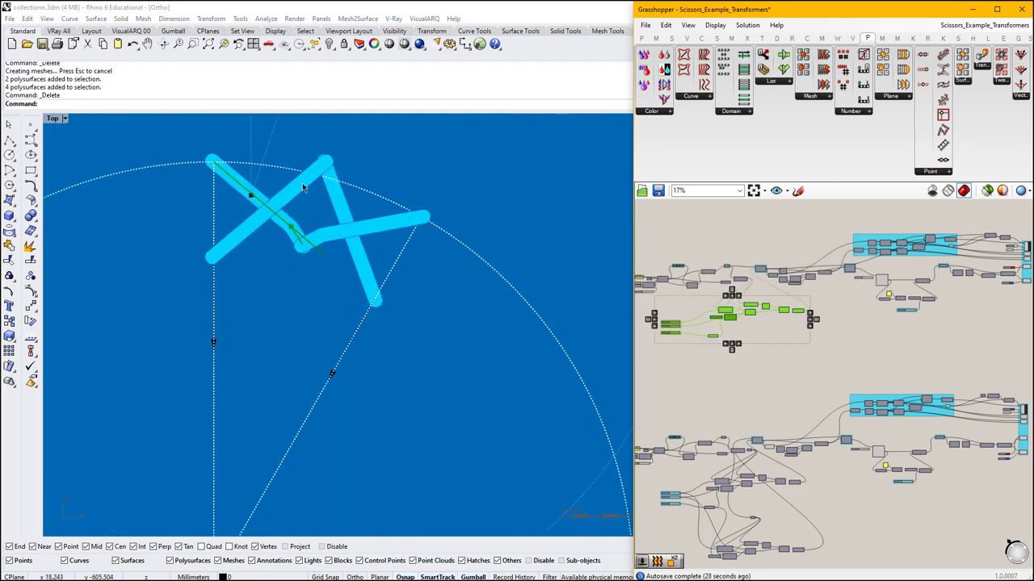
scroll(303, 187, down, 3)
Enable the preview of both the upper and the lower bar-shape component groups in the fourth definition.
right_drag(823, 508, 887, 402)
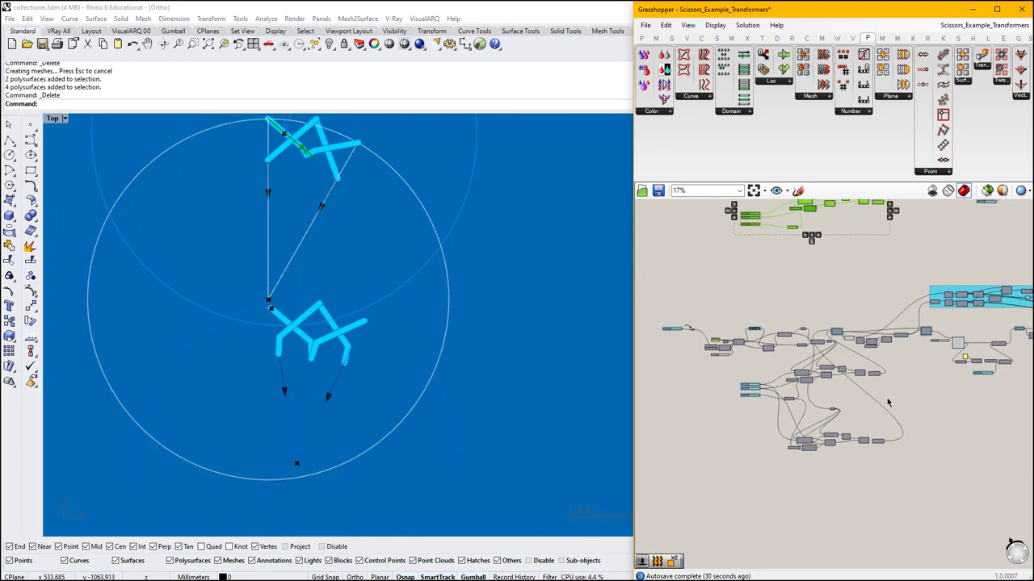
drag(887, 402, 711, 353)
middle_click(822, 369)
click(841, 359)
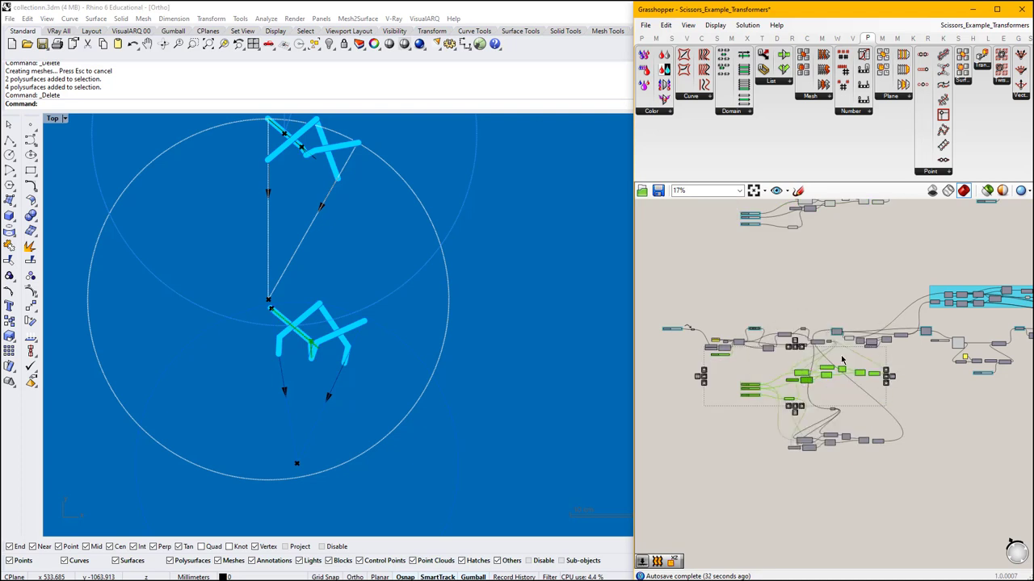
drag(904, 482, 768, 406)
middle_click(807, 411)
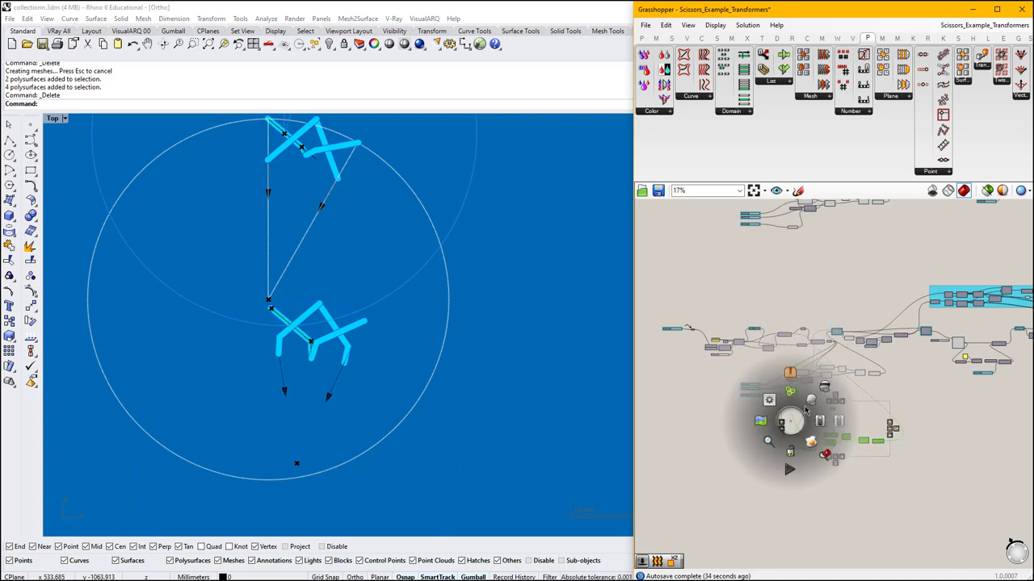
click(809, 400)
click(833, 474)
Select the two curve components at the ends of the fourth definition's bar-shape groups and examine their highlighted curves.
scroll(888, 450, up, 2)
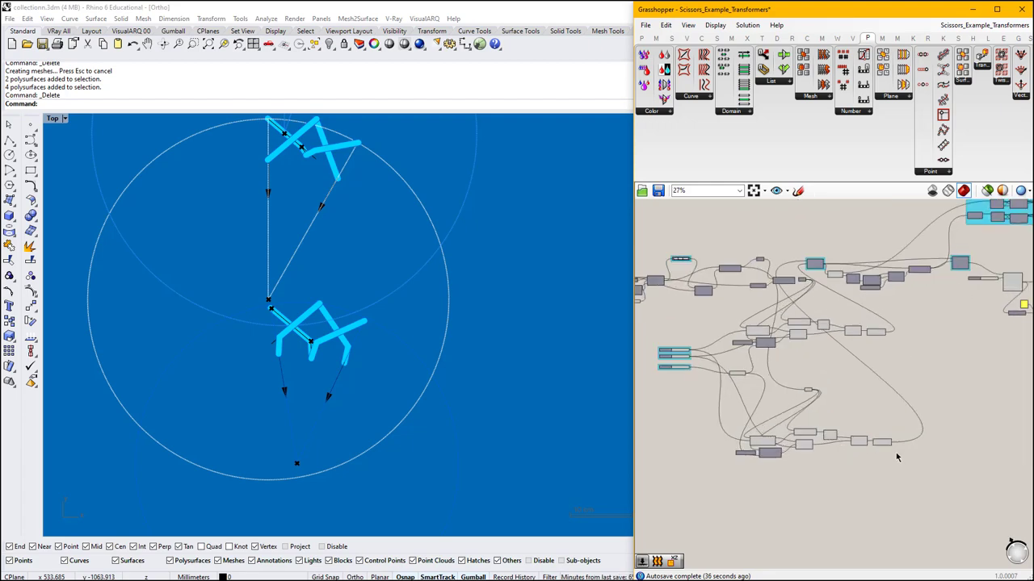
drag(895, 454, 876, 328)
scroll(315, 343, up, 5)
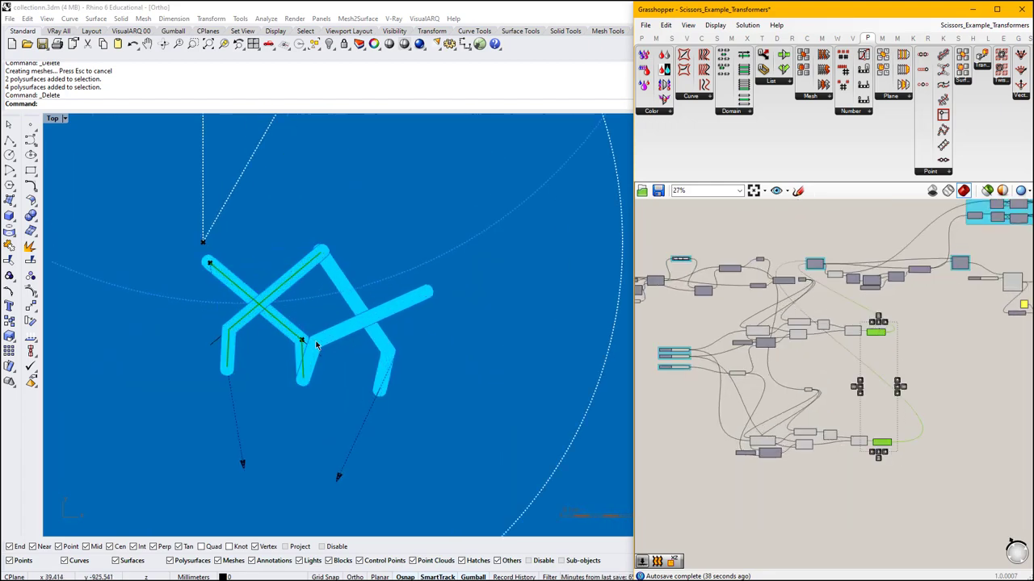
Enable the preview of the plane component that feeds the mirror operation in the fourth definition.
scroll(751, 401, up, 4)
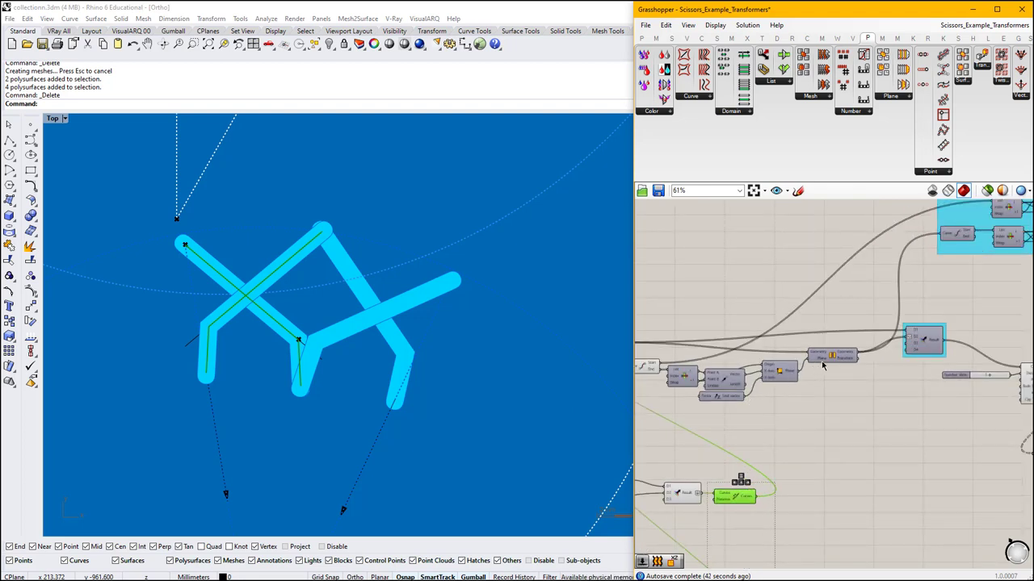
click(785, 375)
middle_click(788, 373)
click(806, 358)
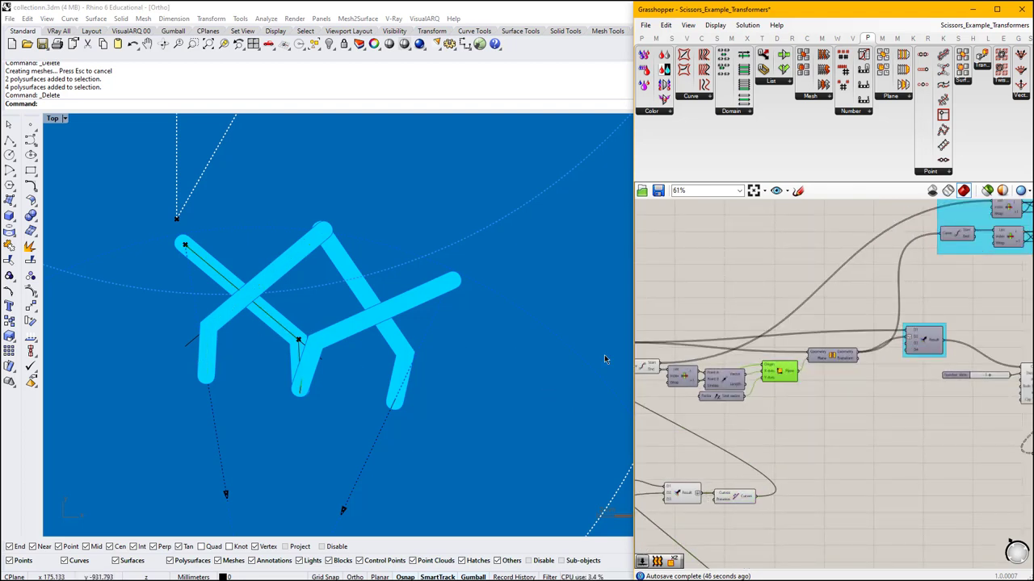
Examine the fourth definition's output stage, selecting its two geometry preview components and clearing the selection.
scroll(735, 399, down, 4)
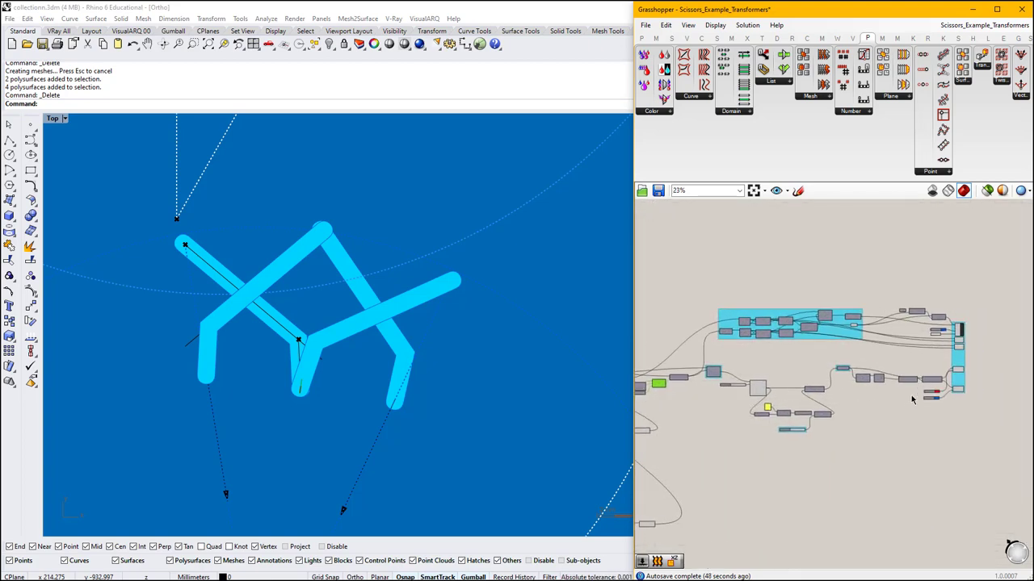
scroll(958, 377, up, 7)
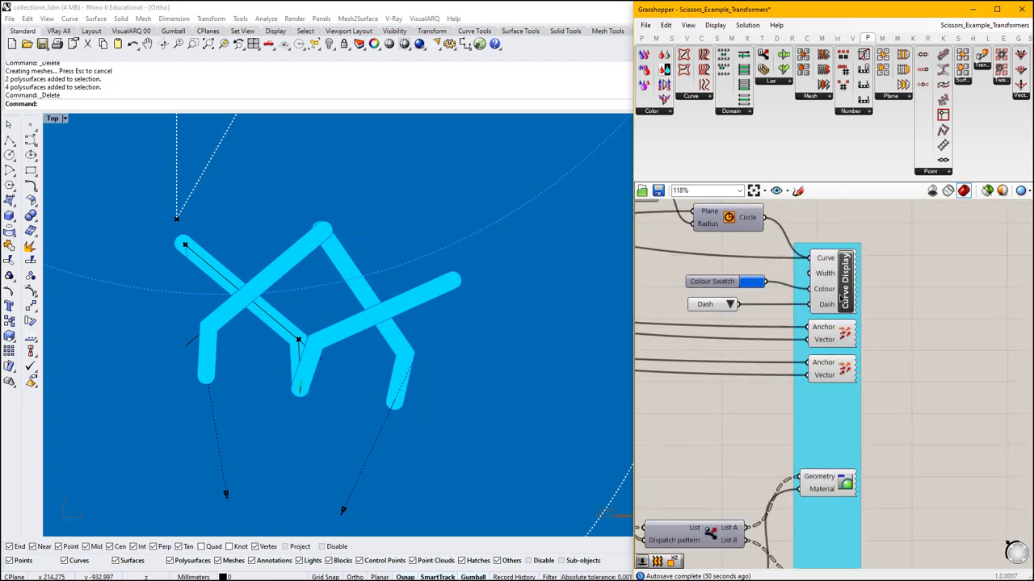
scroll(829, 331, down, 3)
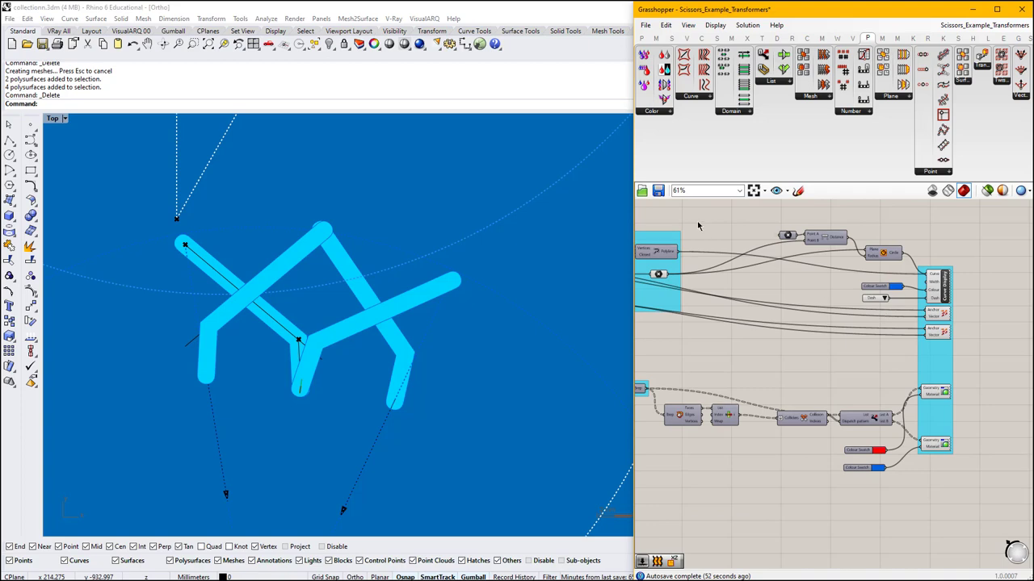
drag(855, 393, 967, 488)
click(755, 457)
Trace the collision-colour logic from the highlighted Brep component to the red and blue colour swatches and their geometry previews.
right_drag(679, 430, 771, 450)
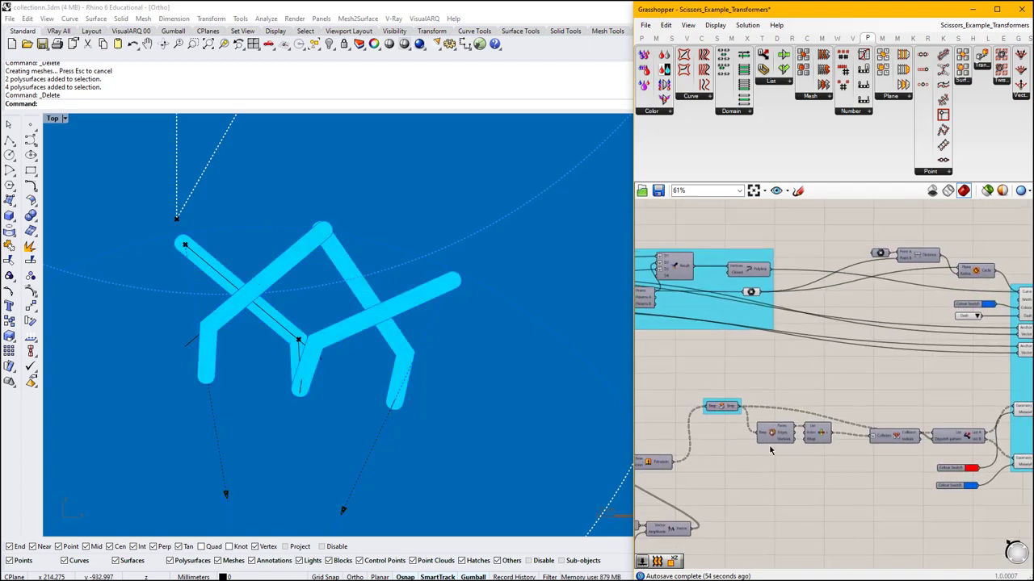
scroll(737, 422, up, 2)
click(716, 402)
middle_click(715, 402)
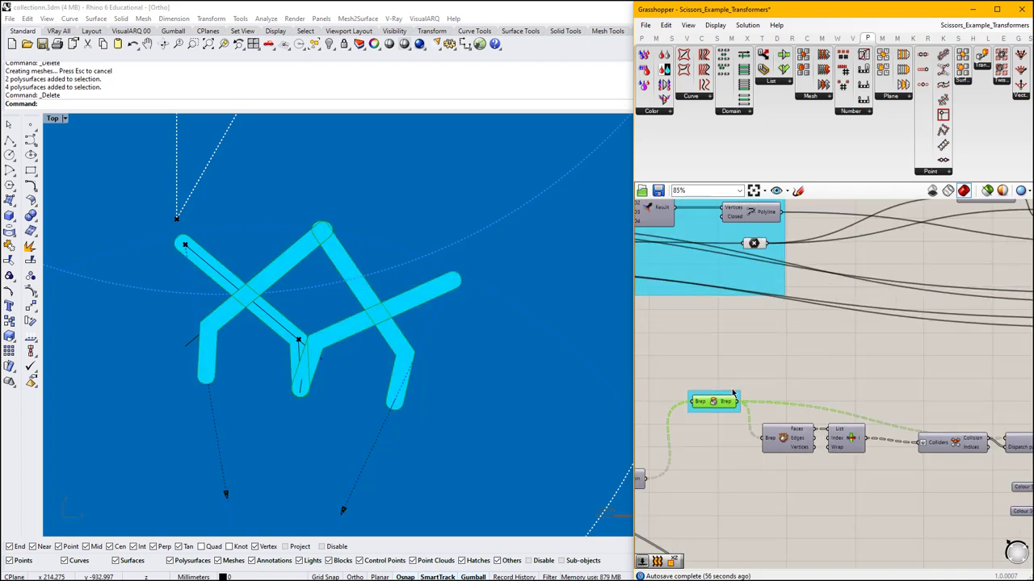
right_drag(863, 398, 745, 411)
scroll(711, 399, down, 2)
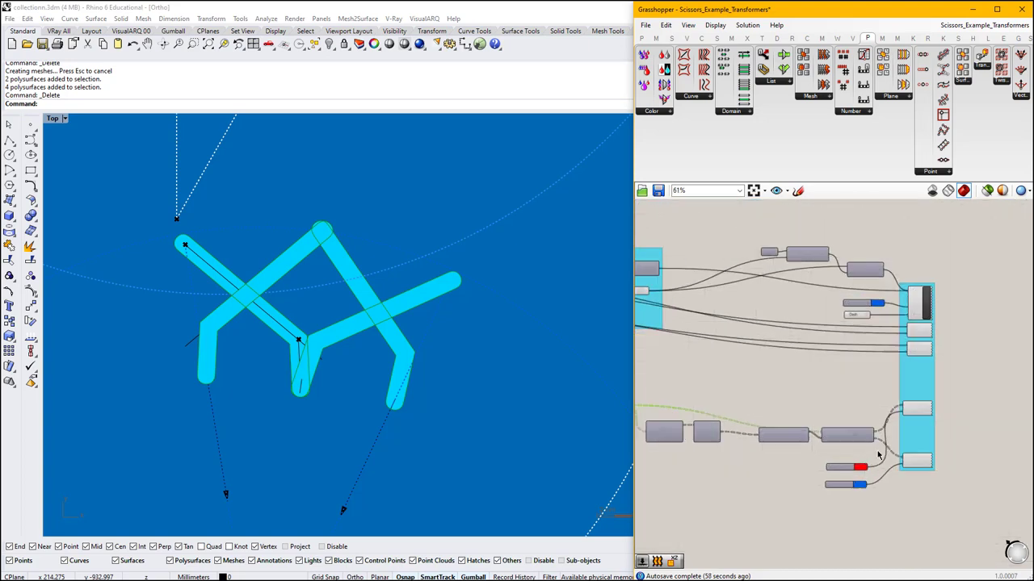
scroll(875, 454, up, 1)
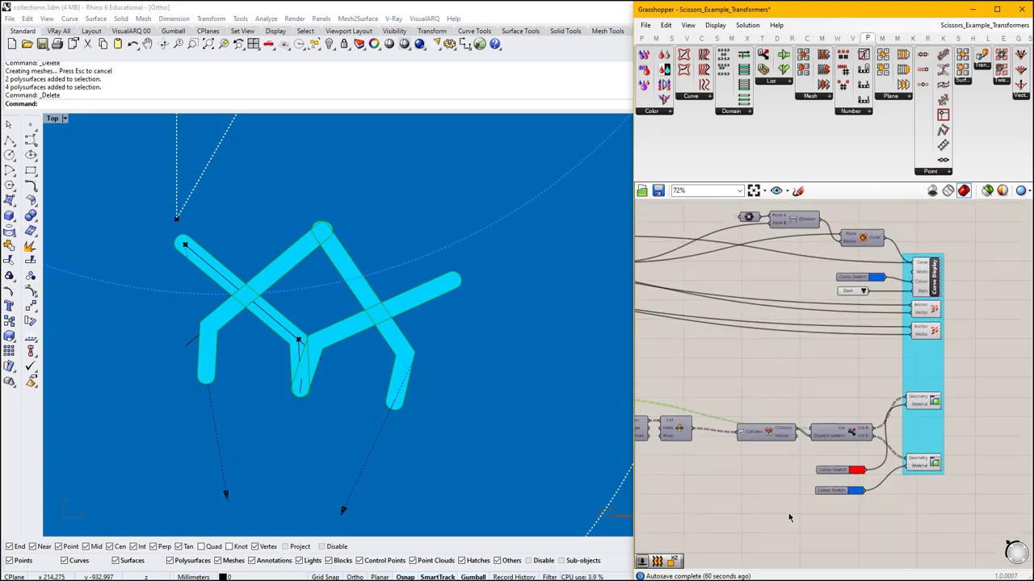
drag(790, 518, 974, 377)
Try the fourth definition's folding slider at 72 to test the collision colouring, and return it to 40.
scroll(949, 424, down, 4)
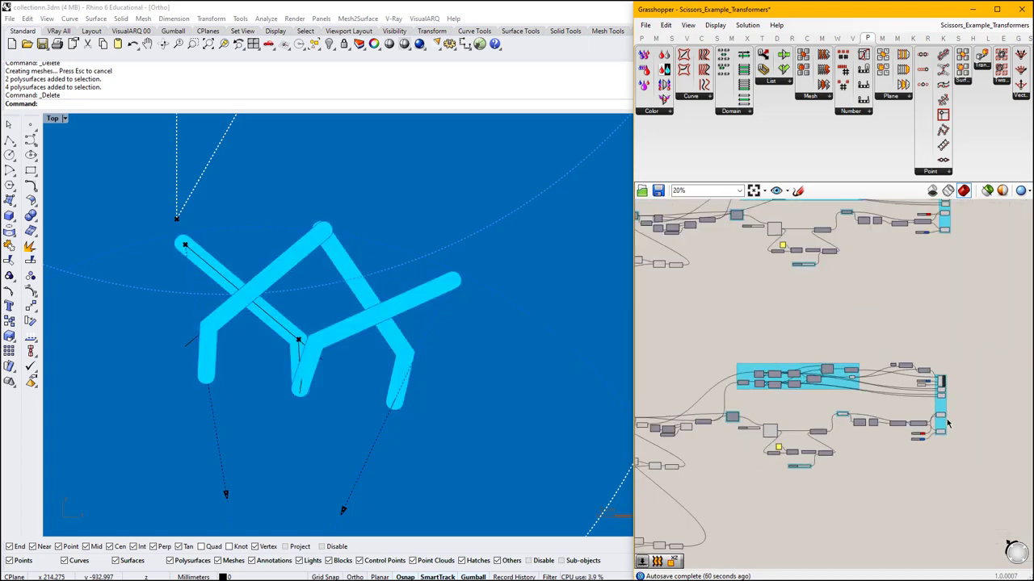
scroll(747, 406, up, 10)
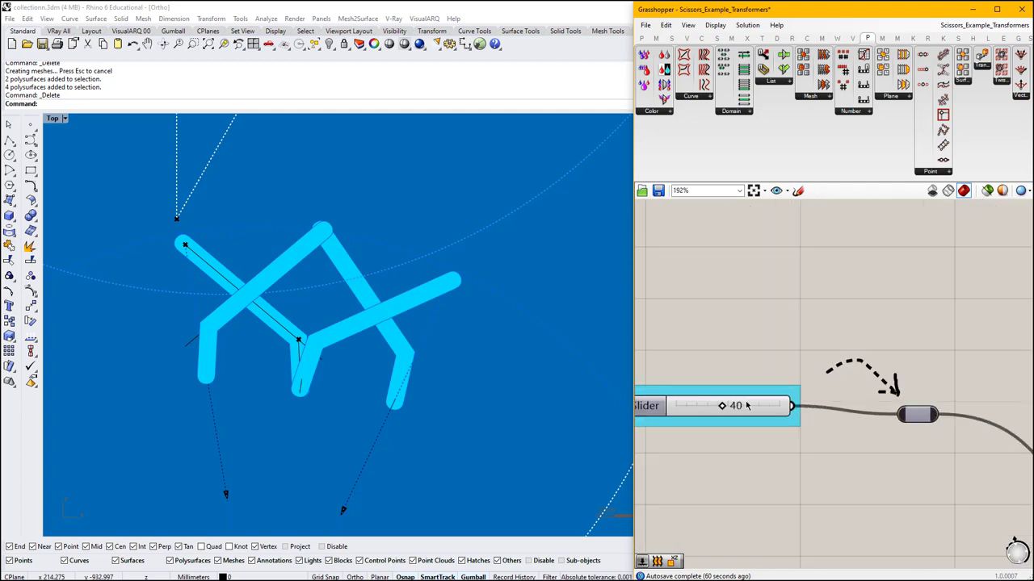
drag(729, 406, 760, 409)
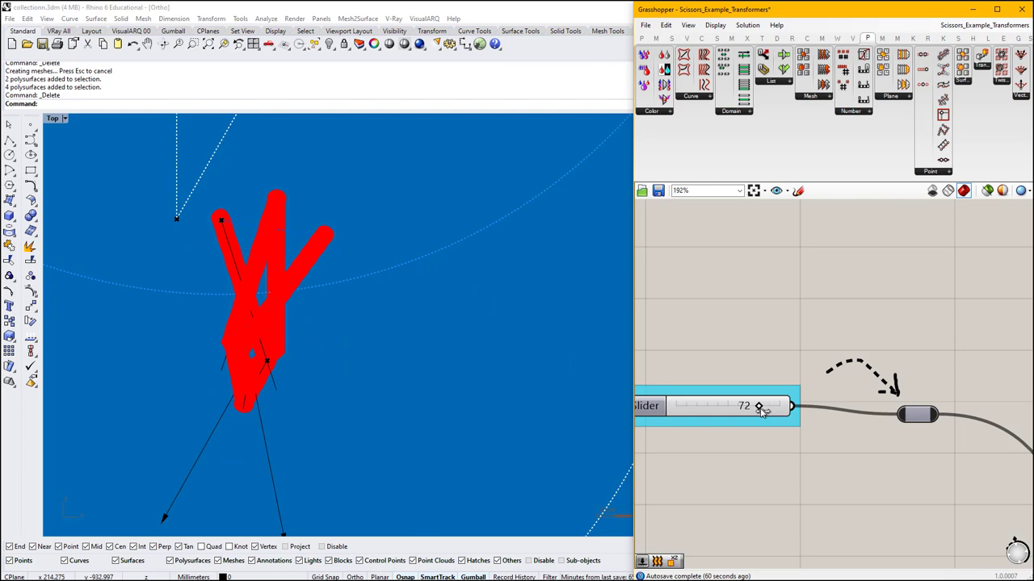
drag(760, 410, 724, 413)
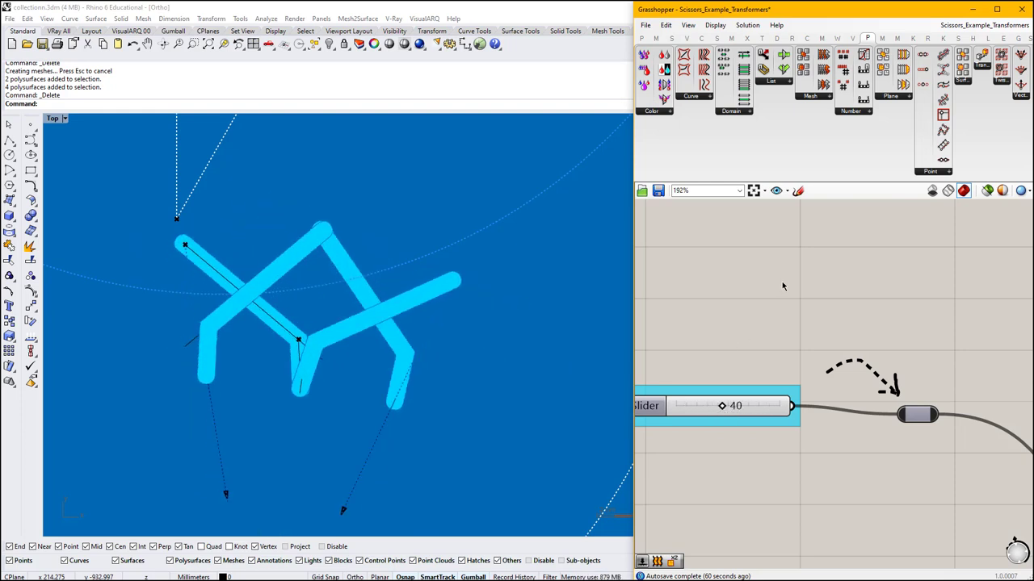
scroll(782, 286, down, 1)
Switch to the loaded Folding-1_Example_Transformers definition and from there to Sliding_Example_Transformers.
click(985, 25)
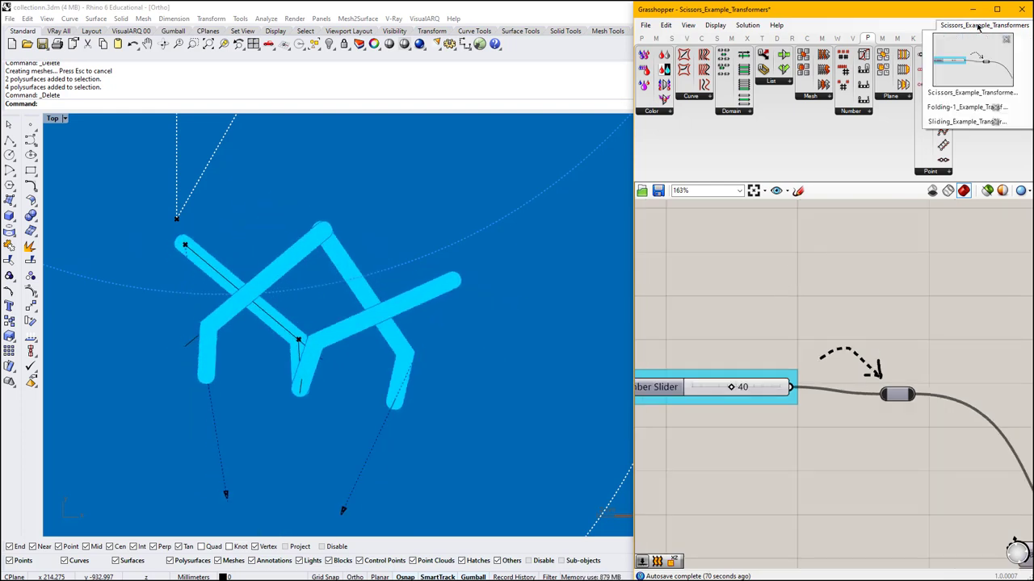
click(969, 108)
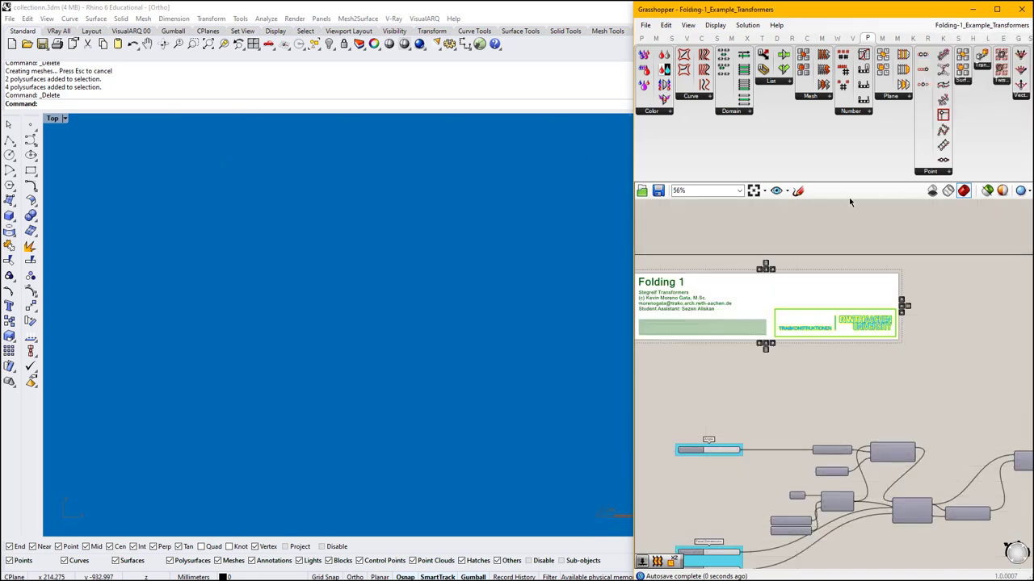
click(977, 25)
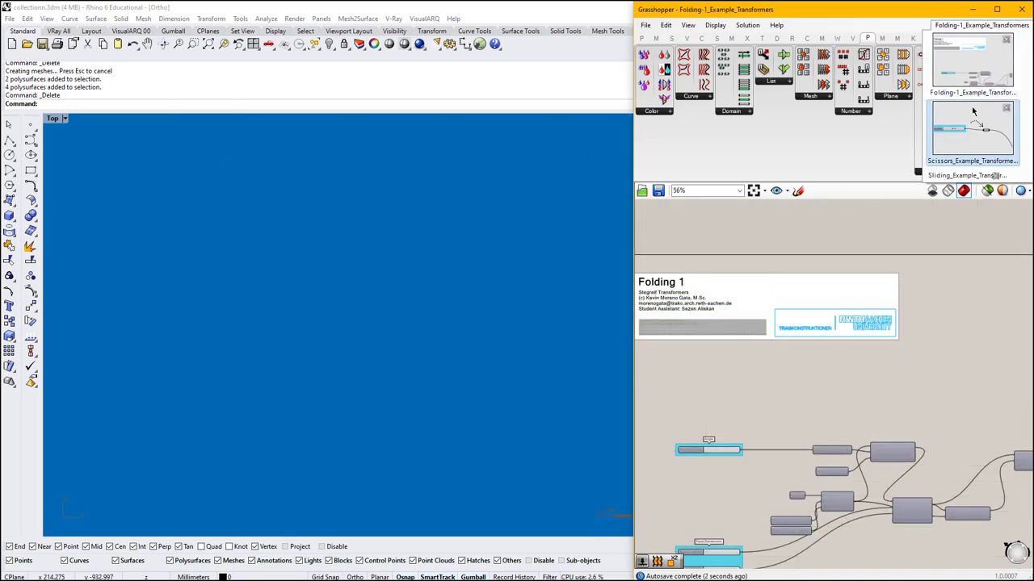
click(955, 177)
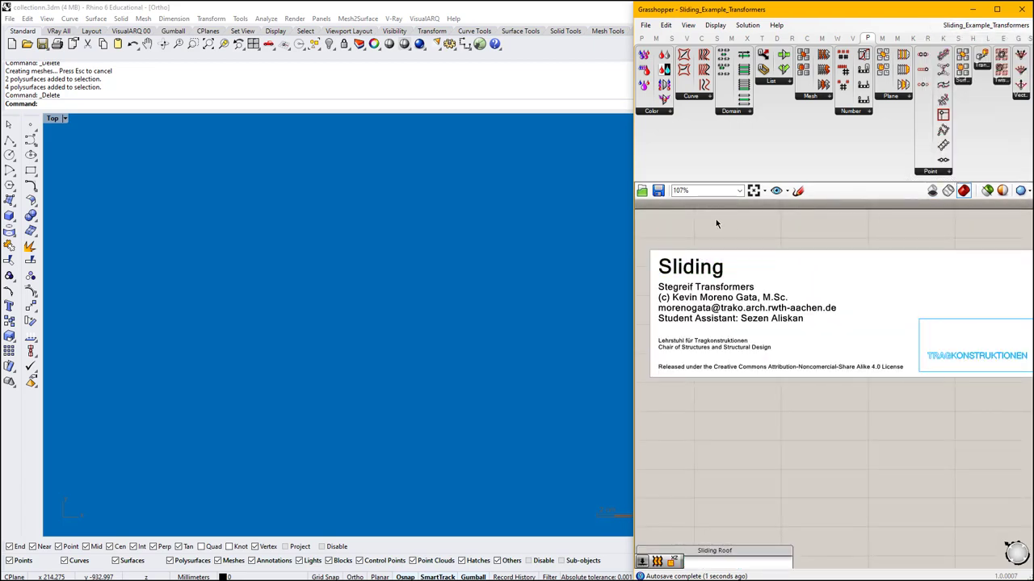
Examine the Sliding Roof note and its sliders for slider length, width, roof length, roof slope and move.
scroll(719, 242, down, 2)
scroll(723, 269, up, 3)
right_drag(731, 356, 734, 274)
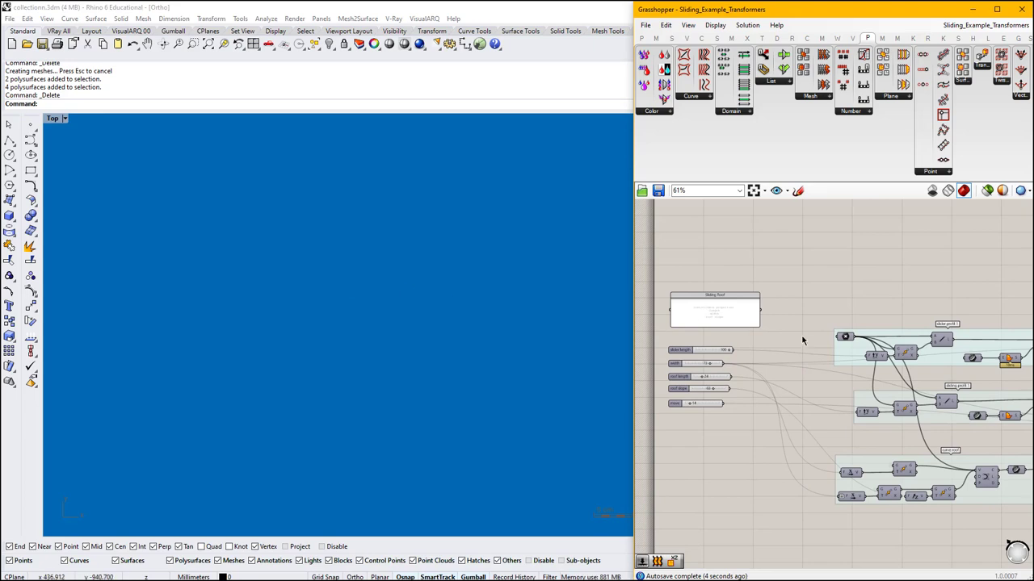
right_drag(891, 343, 857, 281)
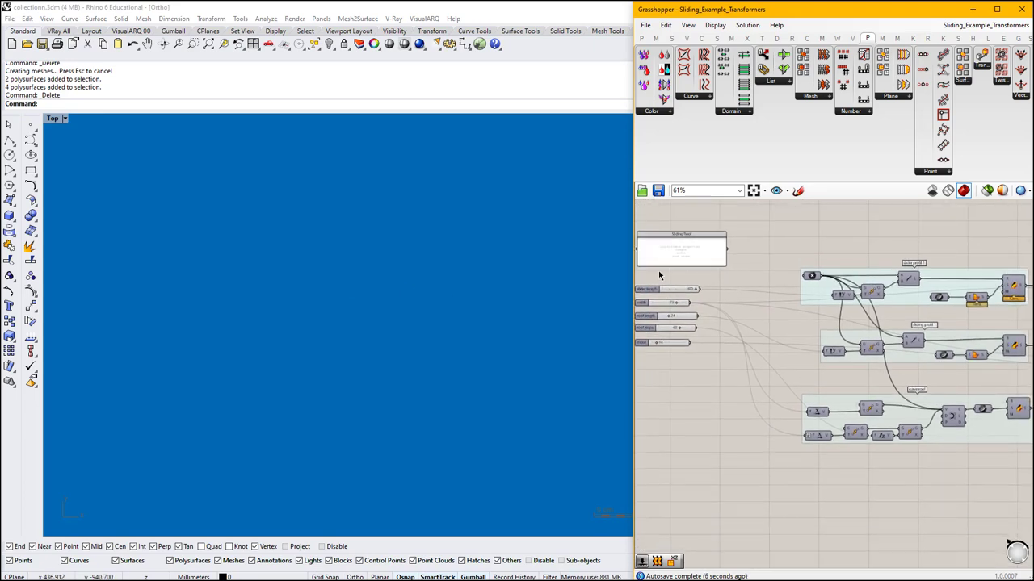
scroll(658, 275, up, 2)
right_drag(683, 278, 762, 245)
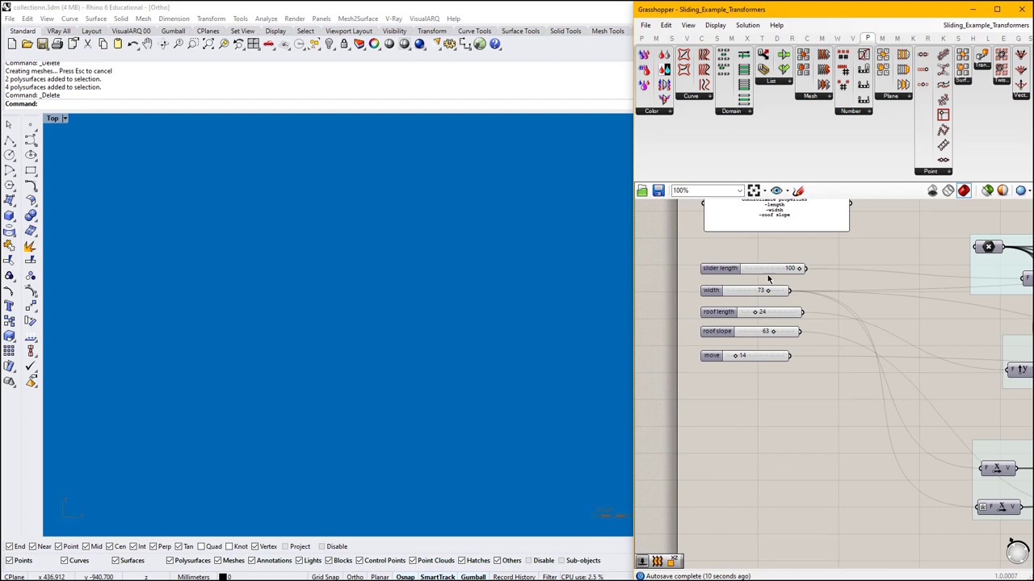
Limit the Grasshopper preview to selected components and maximize the other Top viewport in Rhino.
scroll(727, 291, down, 4)
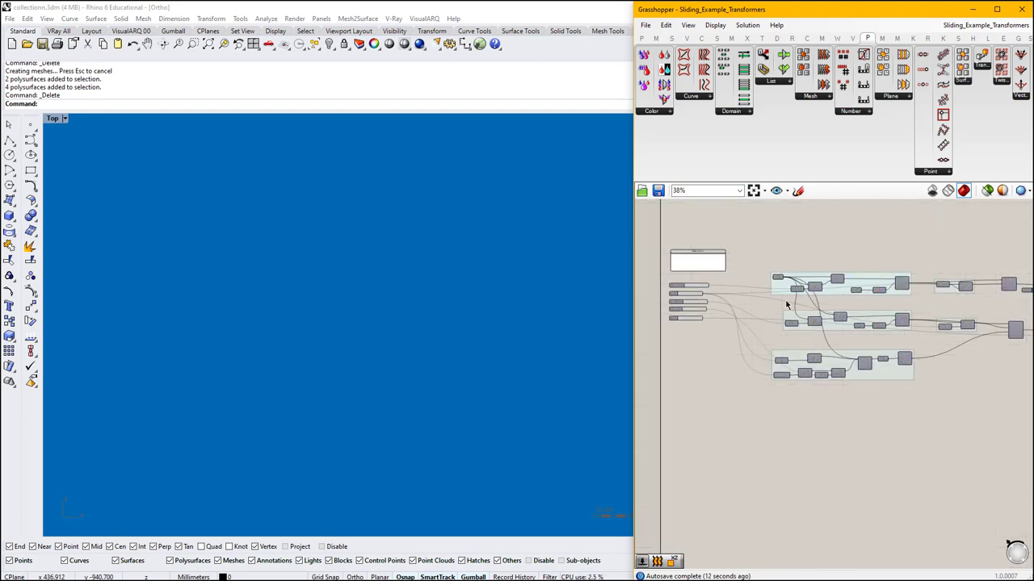
click(987, 191)
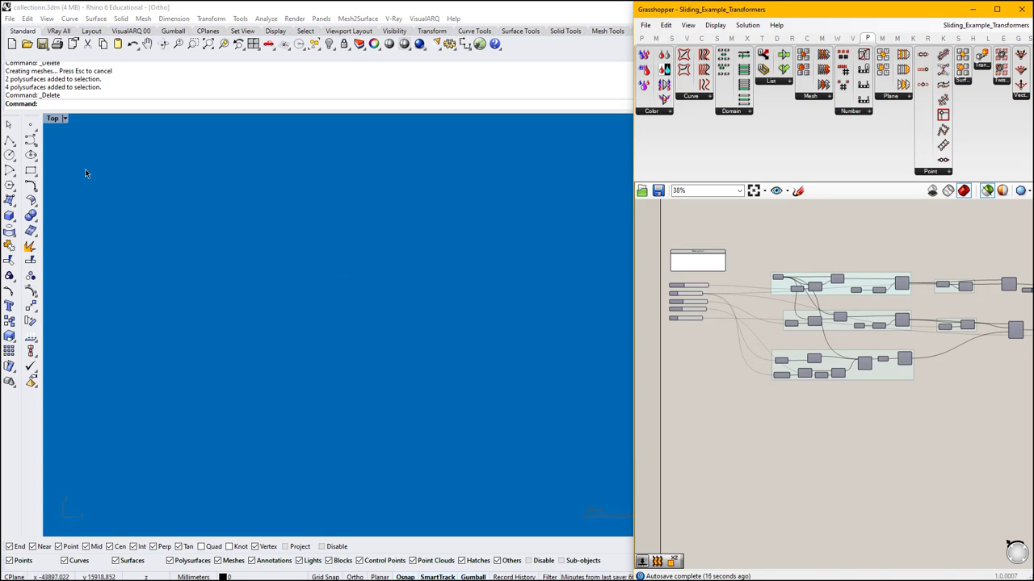
double_click(55, 119)
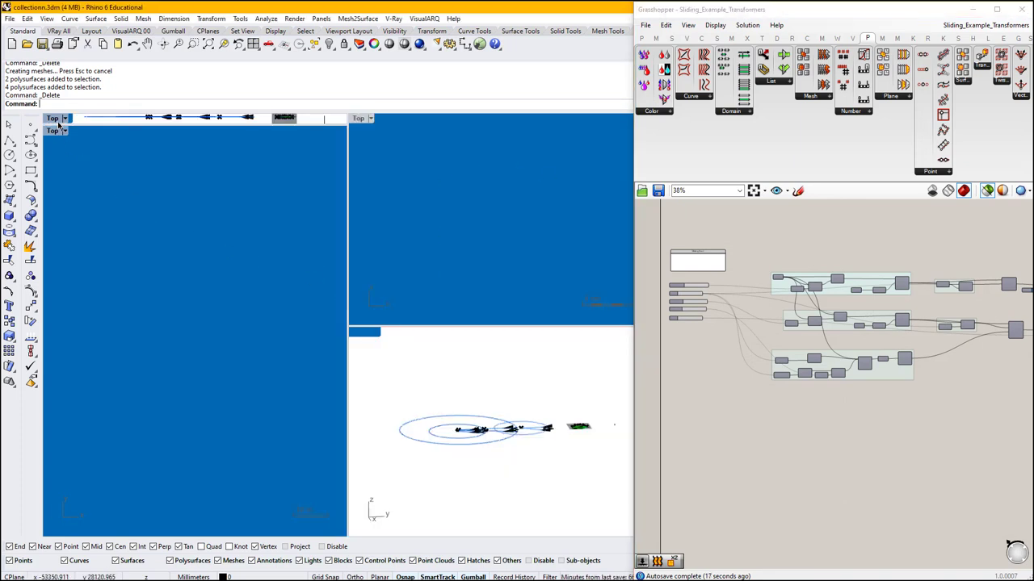
double_click(356, 119)
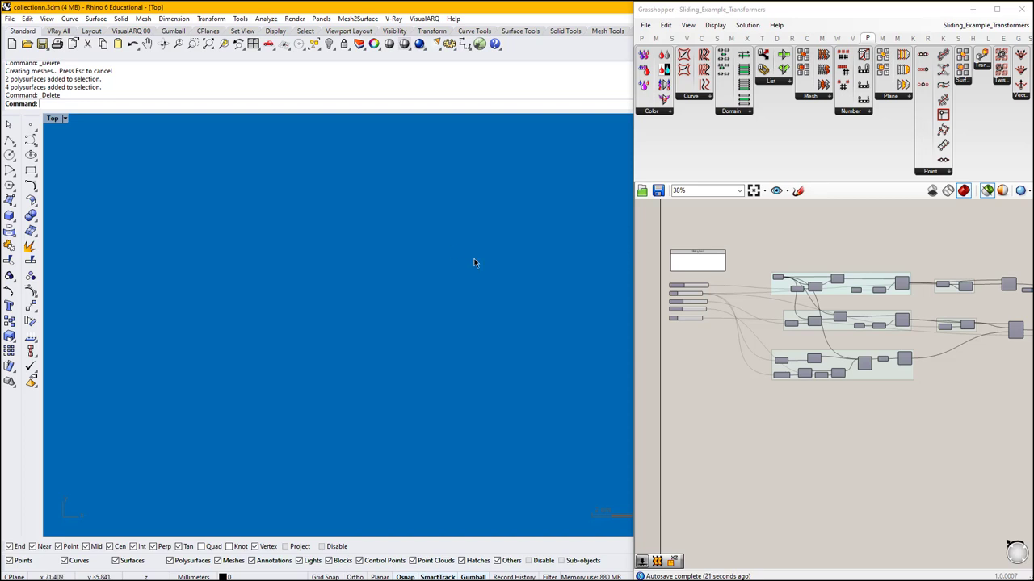
Select the final preview components at the end of the sliding roof definition and examine their geometry in the Top view.
right_drag(814, 335, 781, 318)
right_drag(866, 299, 738, 302)
drag(865, 255, 990, 356)
scroll(452, 315, down, 3)
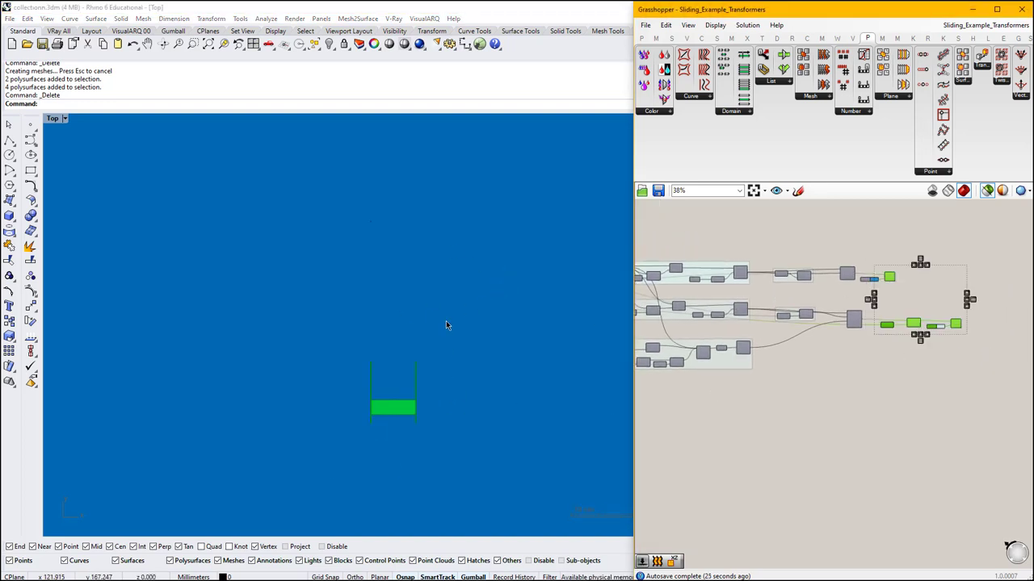
scroll(422, 438, up, 8)
right_drag(442, 346, 434, 347)
scroll(351, 321, up, 1)
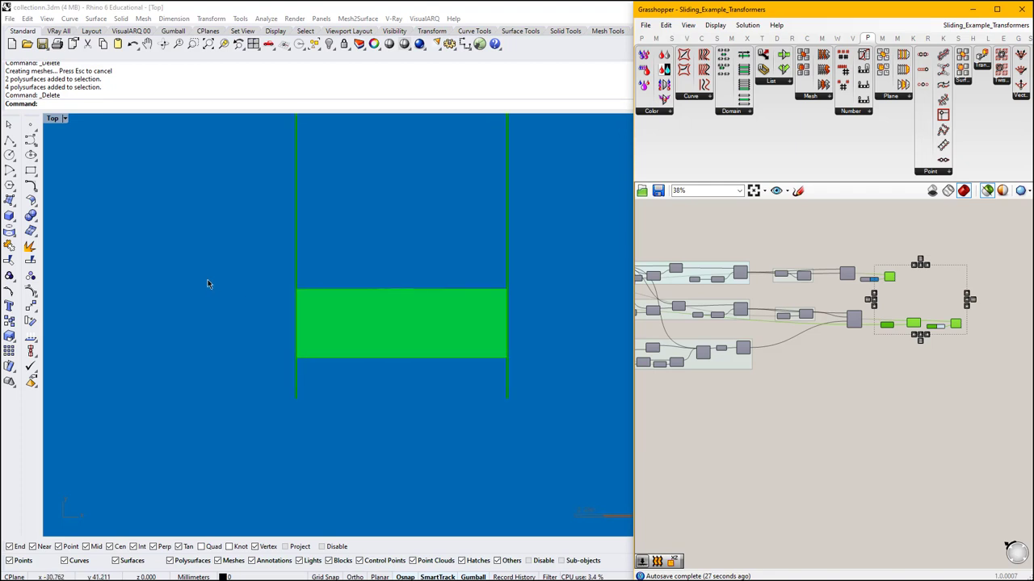
Switch the Rhino viewport to Perspective, clear the component selection and preview the whole definition again.
key(ctrl+F4)
right_drag(336, 334, 545, 366)
click(681, 390)
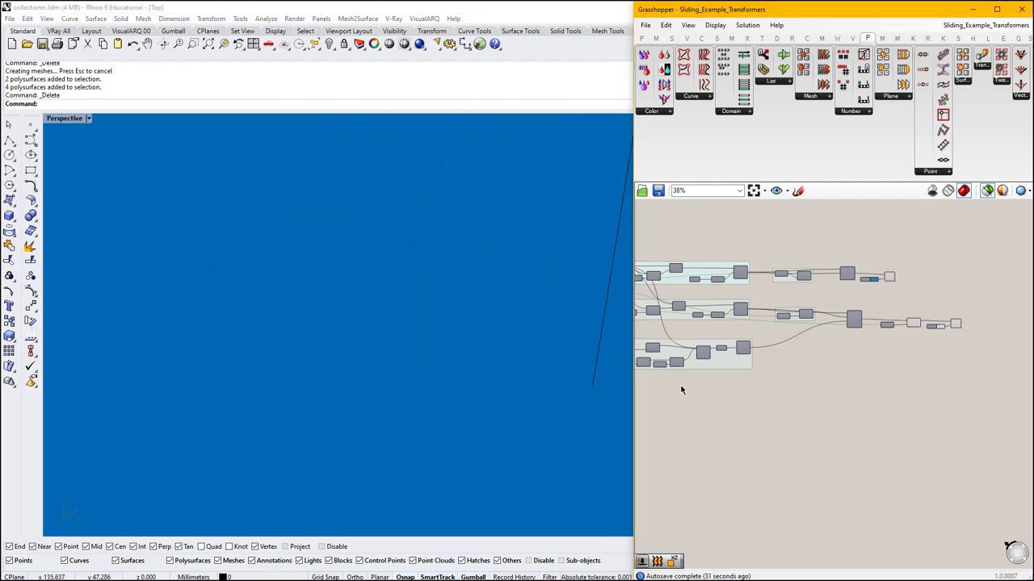
click(986, 193)
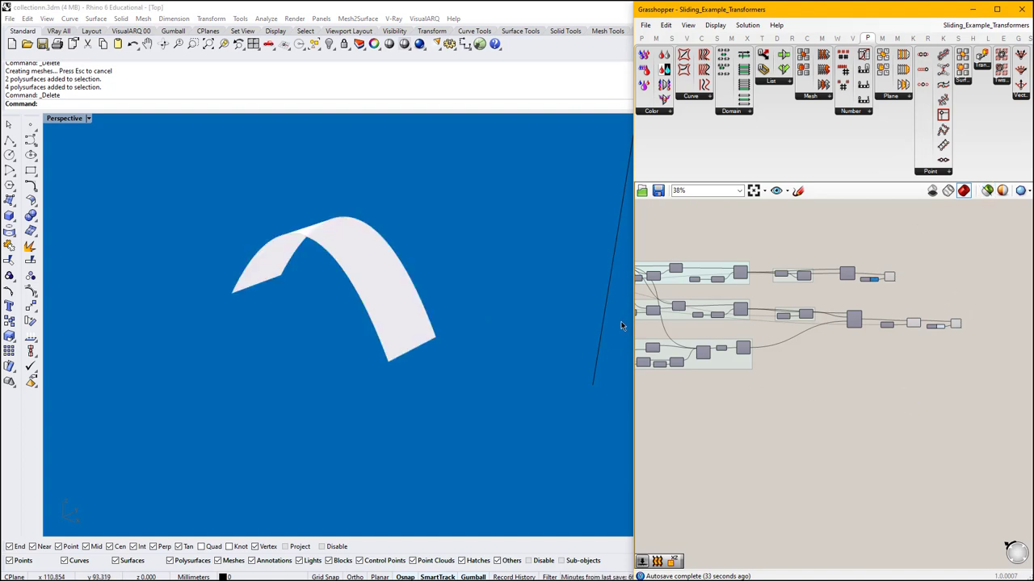
Delete the stray black line beside the roof and inspect the cyan rail profiles along the roof's lower edges.
click(602, 335)
key(Delete)
scroll(343, 253, up, 2)
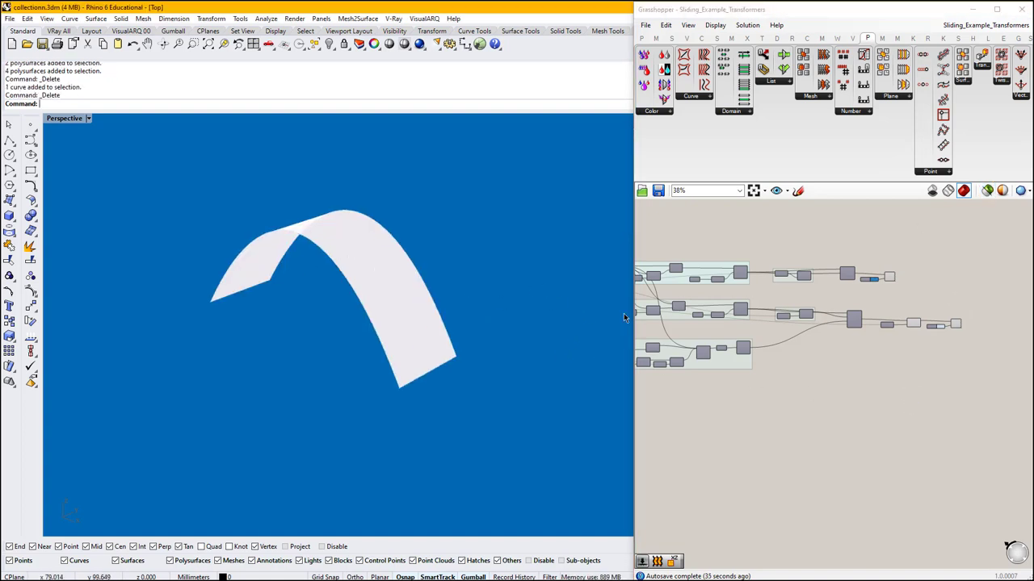
scroll(393, 407, up, 5)
scroll(344, 427, up, 1)
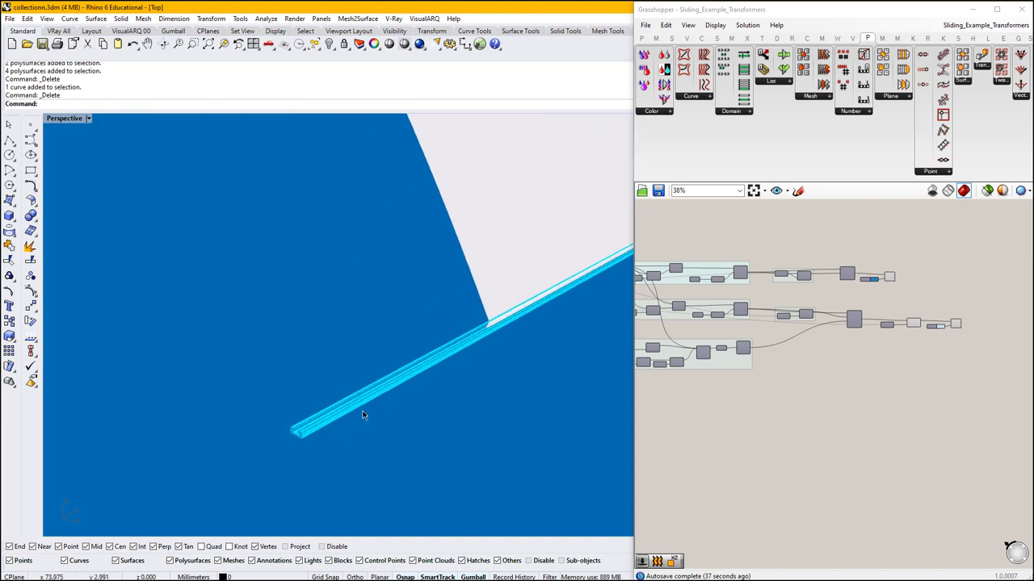
scroll(505, 430, down, 6)
scroll(473, 340, up, 5)
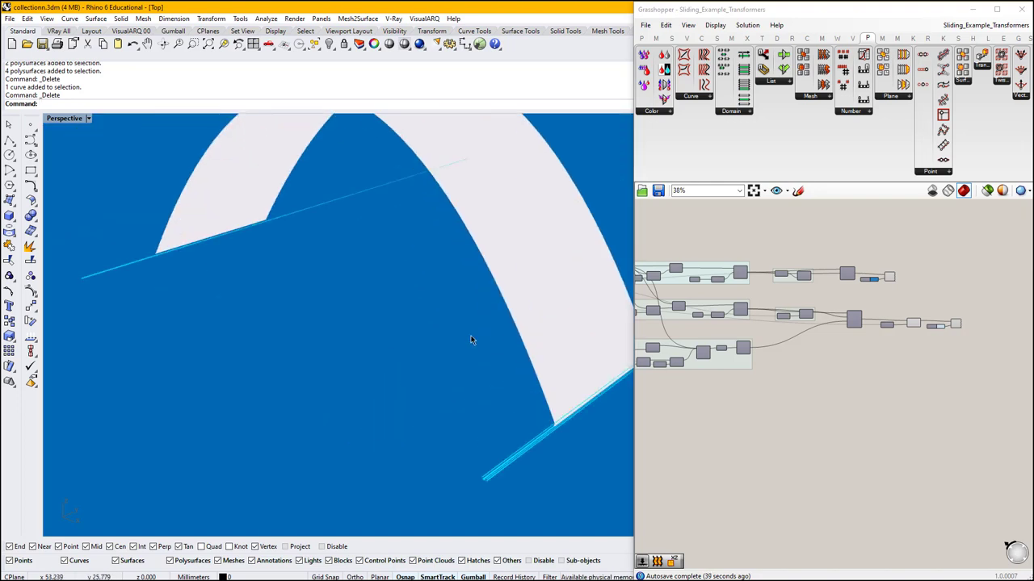
mouse_move(556, 434)
right_down()
mouse_move(584, 410)
mouse_move(556, 429)
right_up()
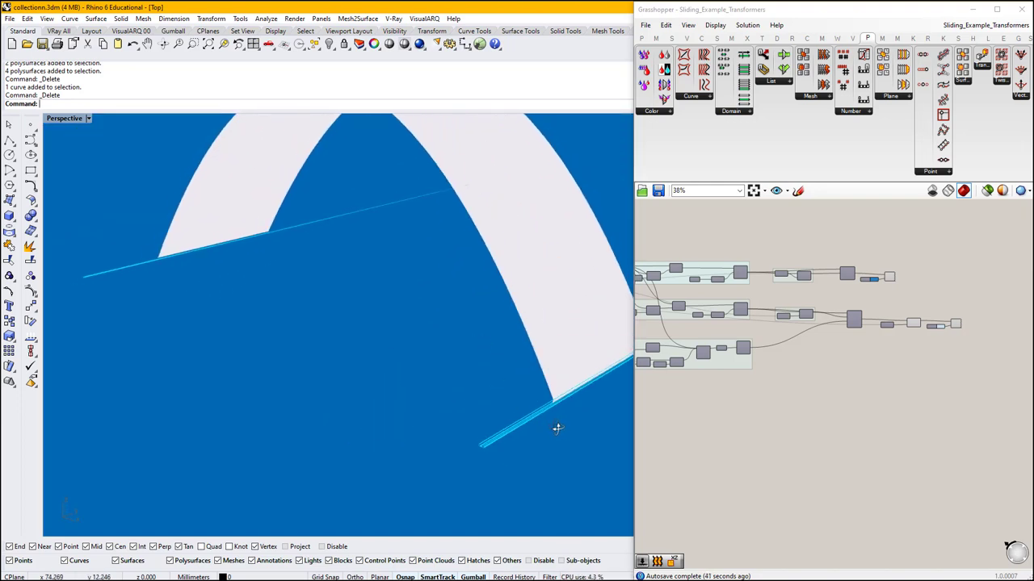
Set the sliding roof's slider length to 62.
right_drag(799, 380, 973, 405)
scroll(861, 355, down, 4)
scroll(796, 337, up, 5)
scroll(796, 337, up, 5)
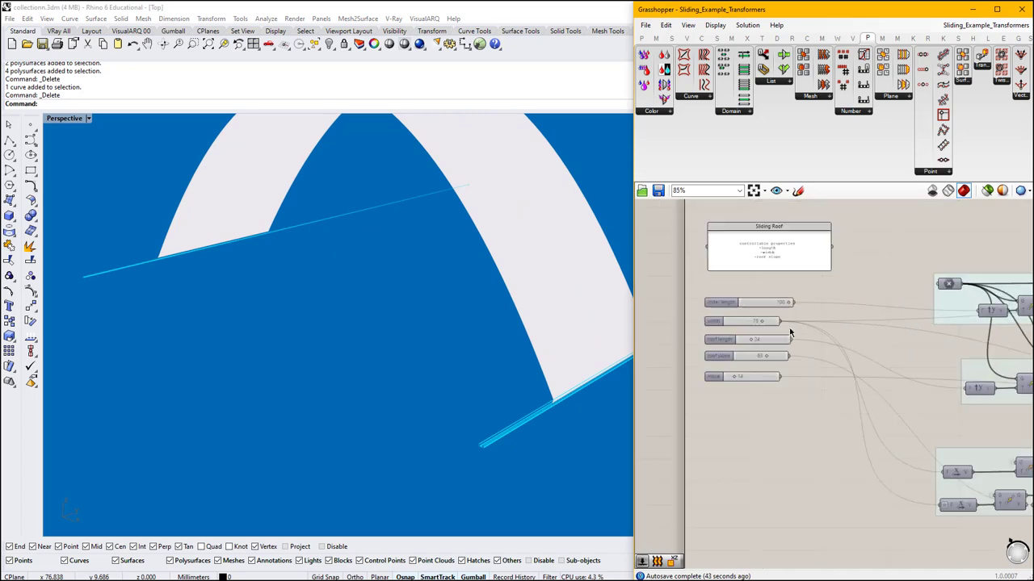
right_drag(774, 333, 776, 347)
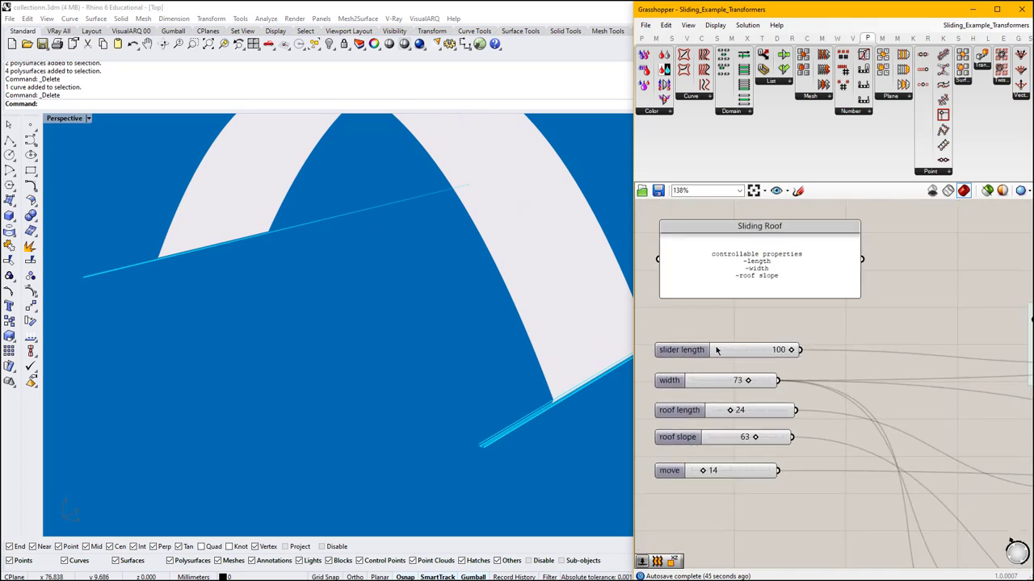
mouse_move(692, 350)
right_down()
mouse_move(710, 366)
mouse_move(711, 352)
right_up()
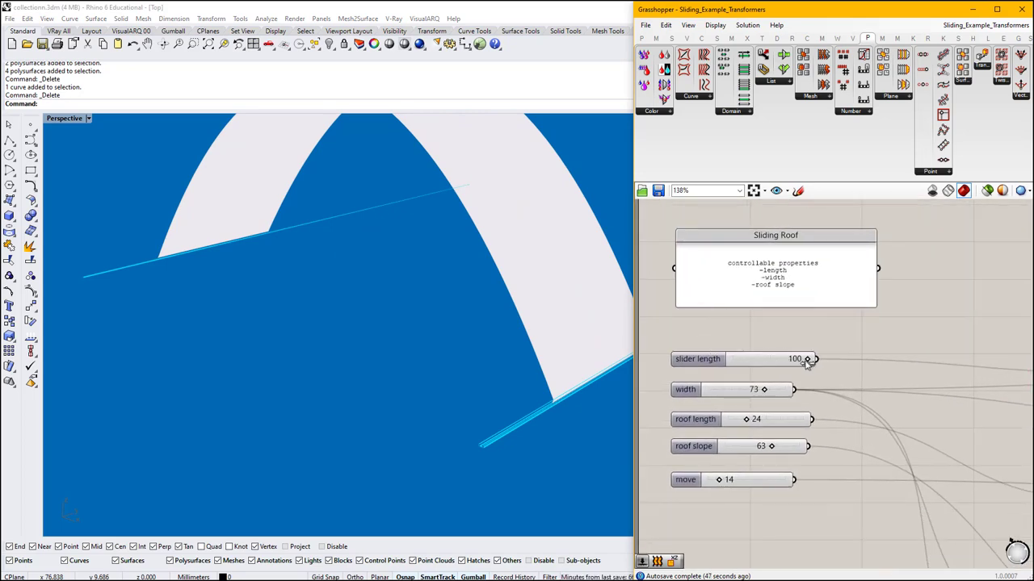
drag(808, 363, 765, 371)
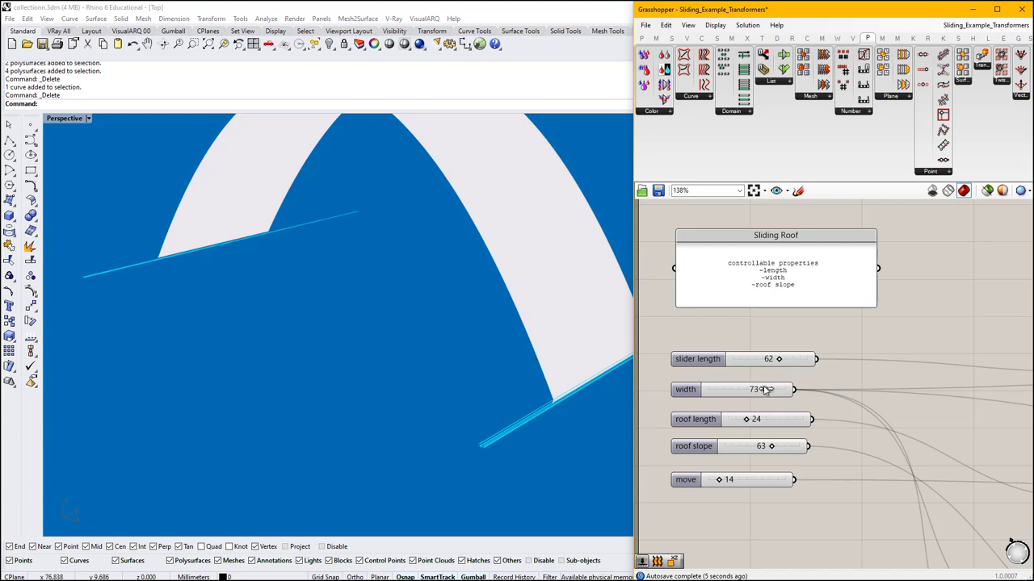
Set the sliding roof's width to 52 and its roof length to 40.
click(766, 389)
drag(766, 391, 747, 391)
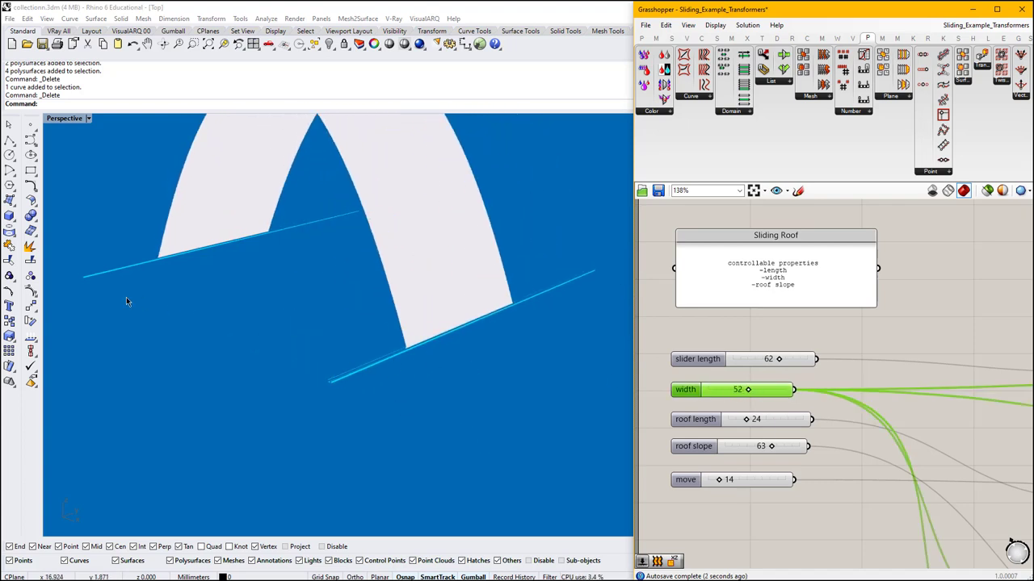
mouse_move(748, 420)
mouse_down()
mouse_move(735, 420)
mouse_move(762, 423)
mouse_up()
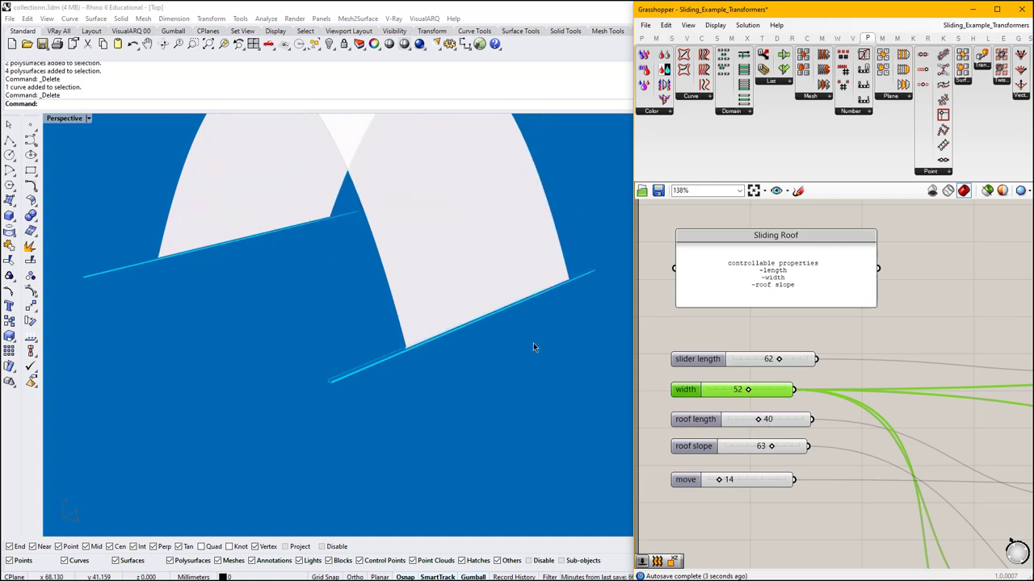
scroll(448, 339, down, 3)
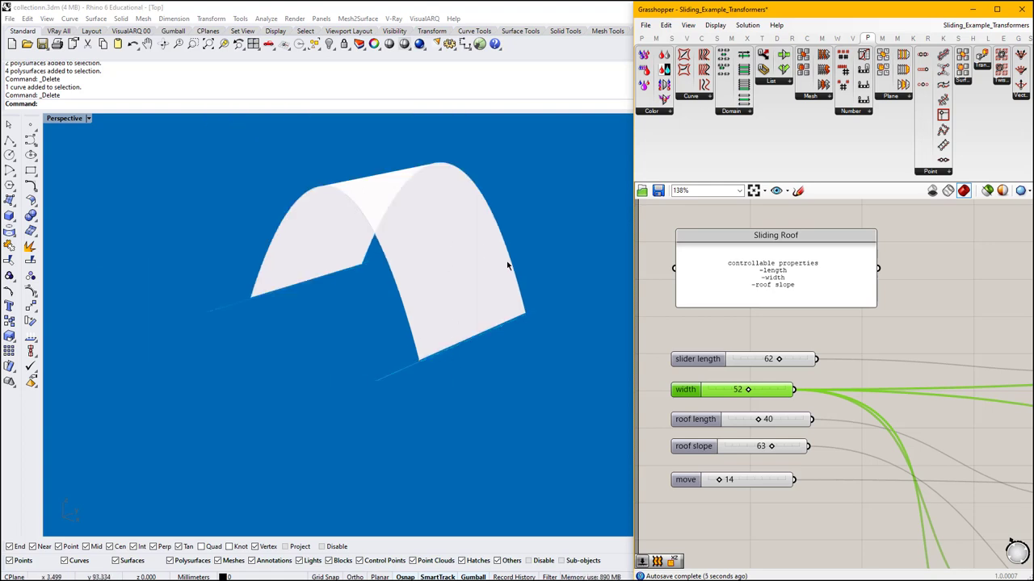
Try a roof slope of 66, settle on 41, and set the move slider to 8.
scroll(724, 452, up, 2)
mouse_move(790, 452)
mouse_down()
mouse_move(743, 453)
mouse_move(795, 449)
mouse_up()
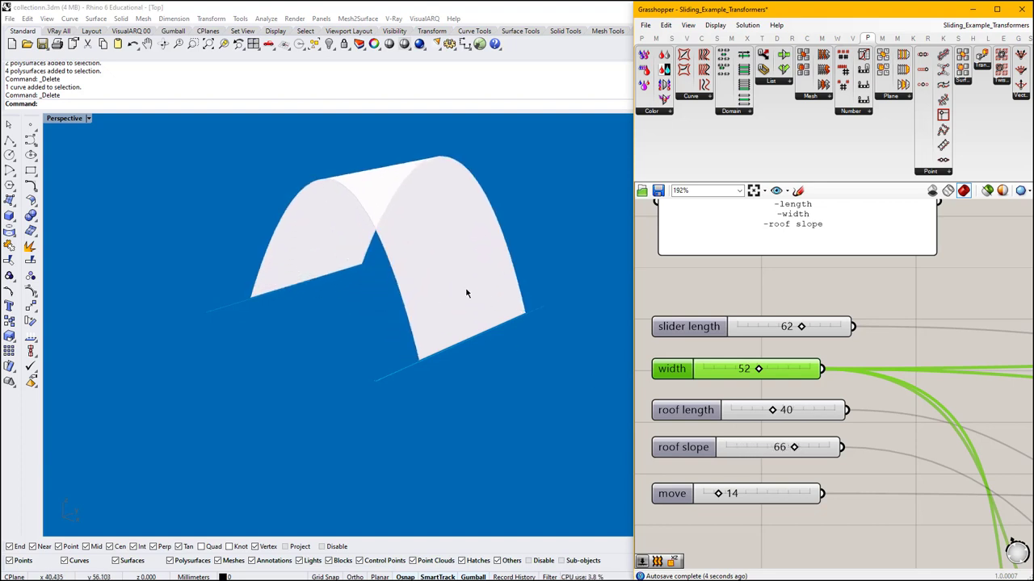
right_drag(466, 293, 446, 267)
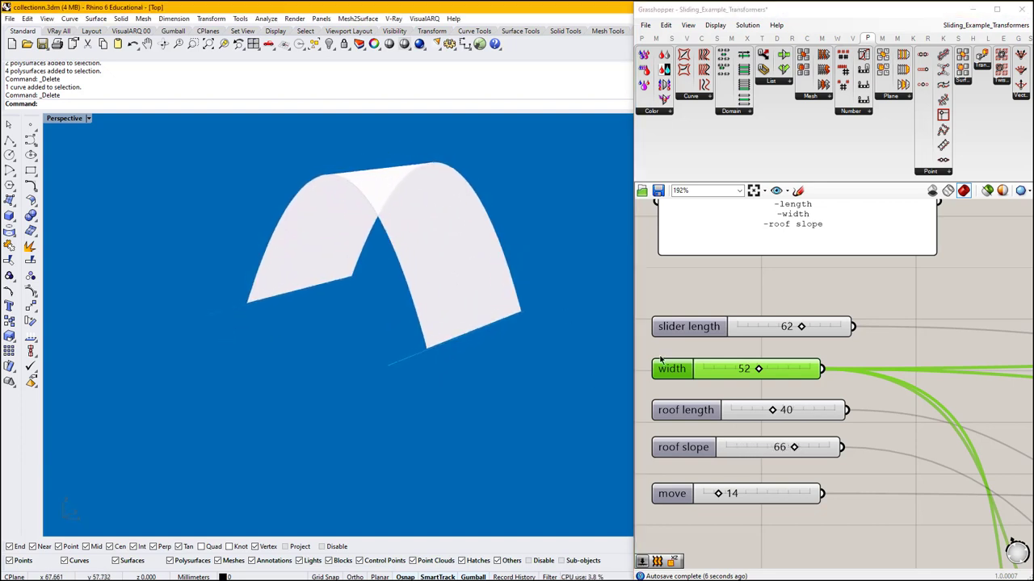
drag(791, 450, 768, 449)
mouse_move(724, 496)
mouse_down()
mouse_move(745, 496)
mouse_move(690, 504)
mouse_move(734, 498)
mouse_move(712, 502)
mouse_up()
Turn on the preview of the Point component at the start of the slider profil 1 group.
scroll(677, 369, down, 5)
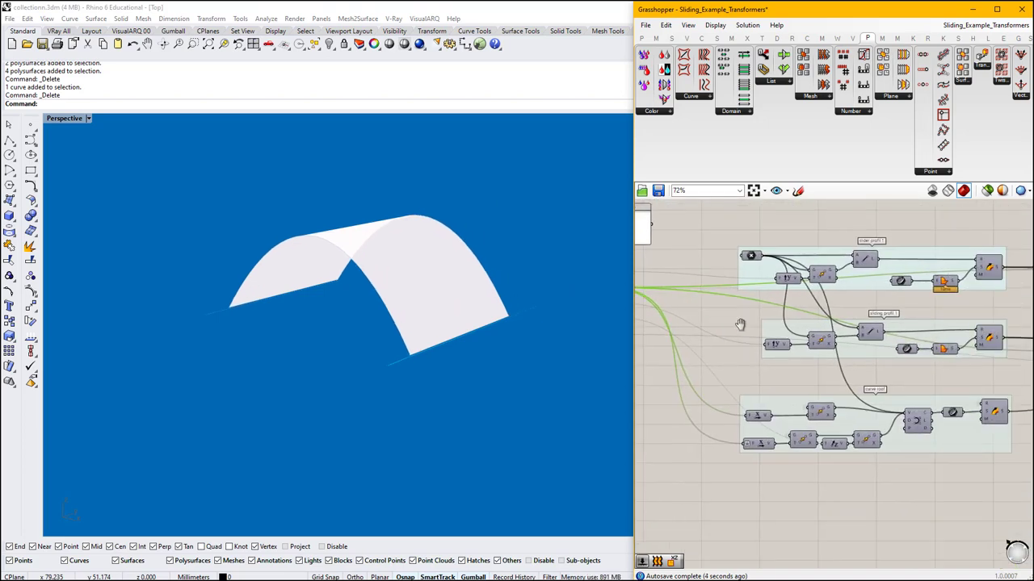
scroll(747, 265, up, 4)
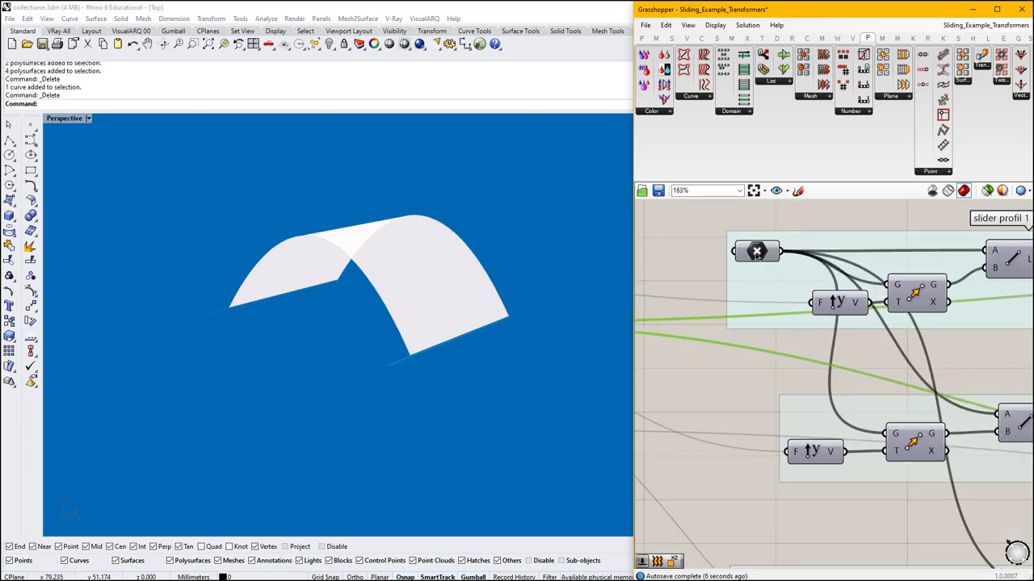
click(757, 252)
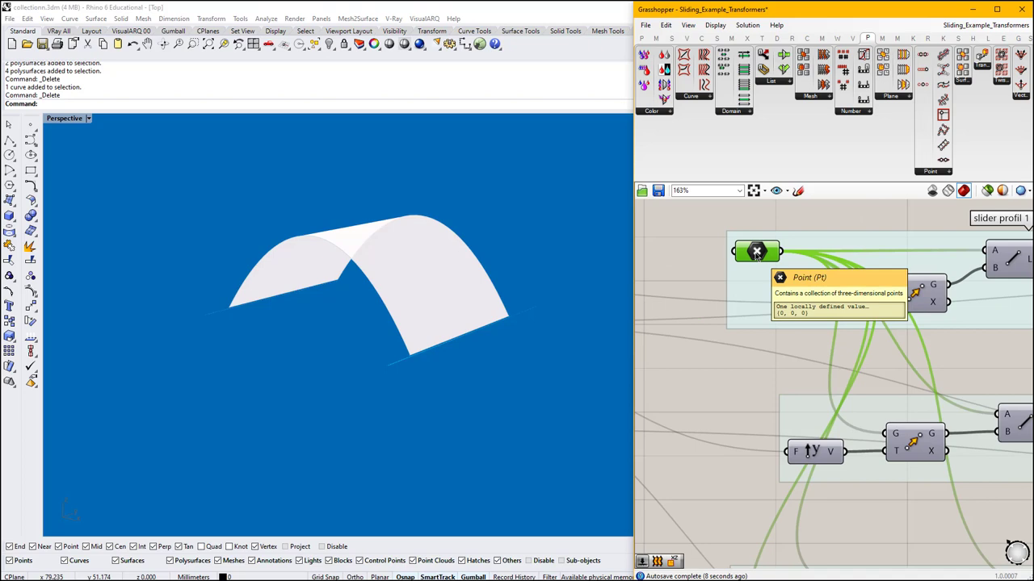
middle_click(757, 252)
click(772, 232)
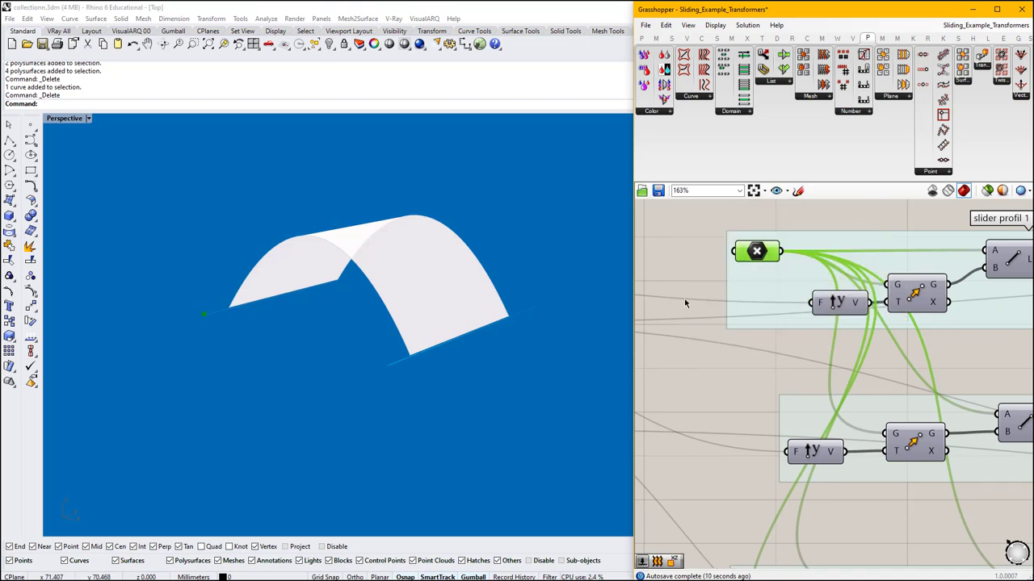
Turn on the preview of the Line component in slider profil 1 and examine its end point input and the line under the roof.
scroll(685, 304, down, 2)
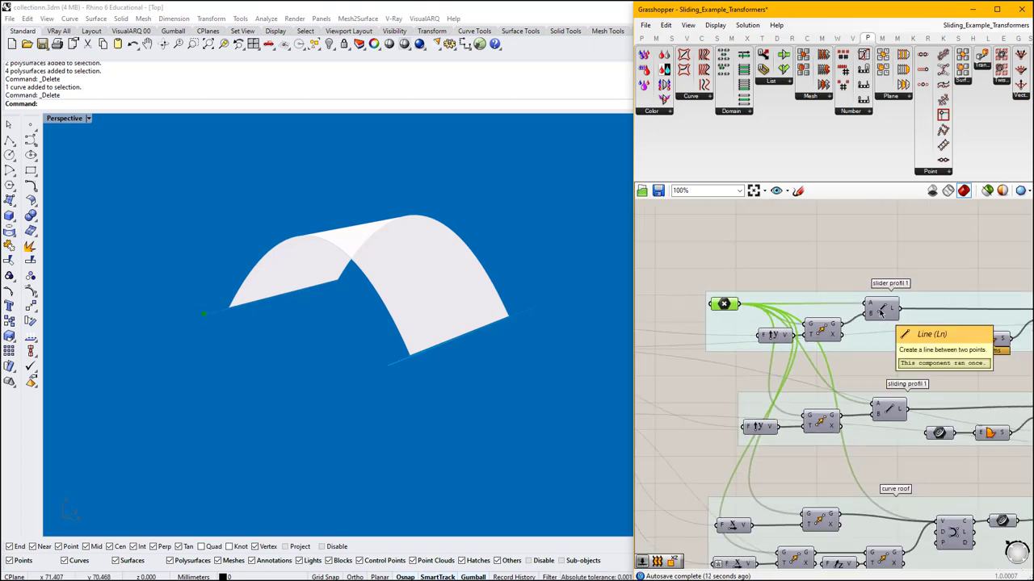
drag(874, 315, 897, 307)
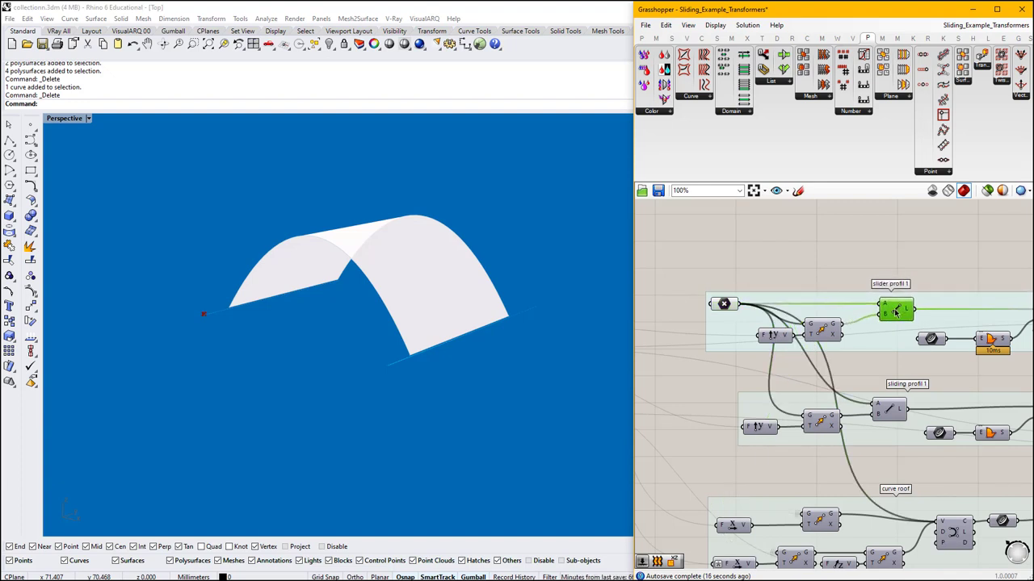
middle_click(894, 311)
click(915, 288)
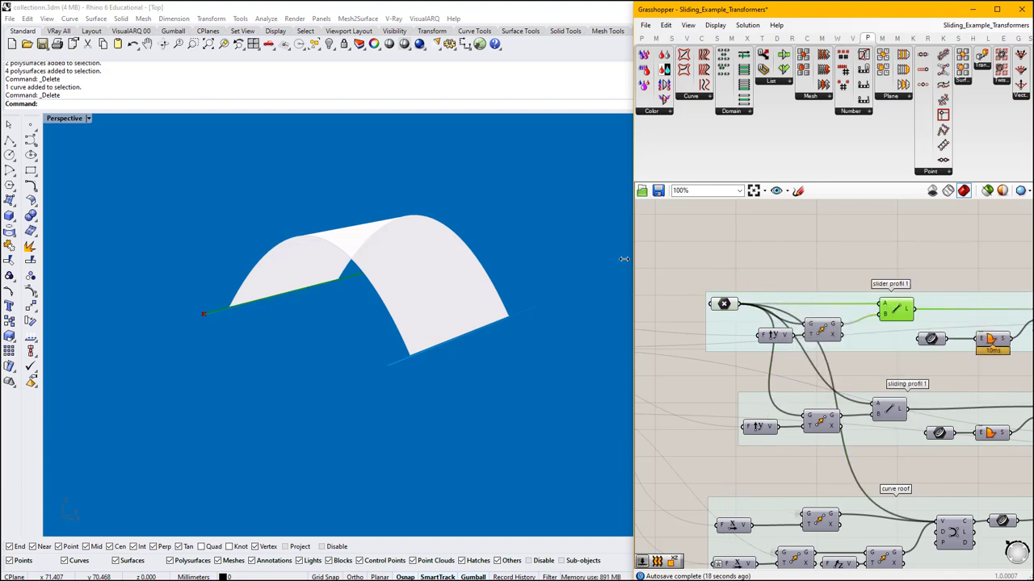
right_drag(403, 242, 385, 275)
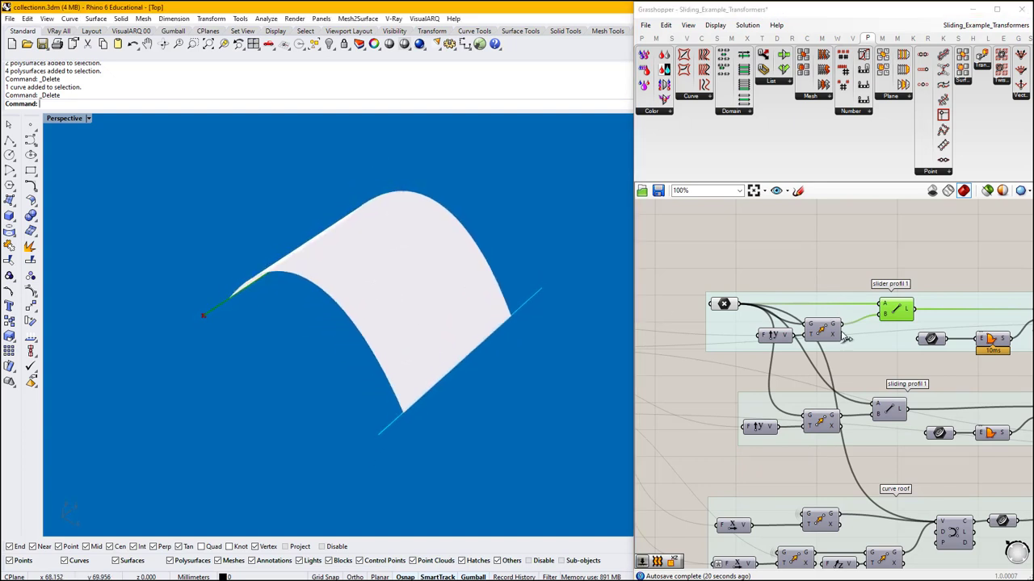
scroll(848, 339, up, 2)
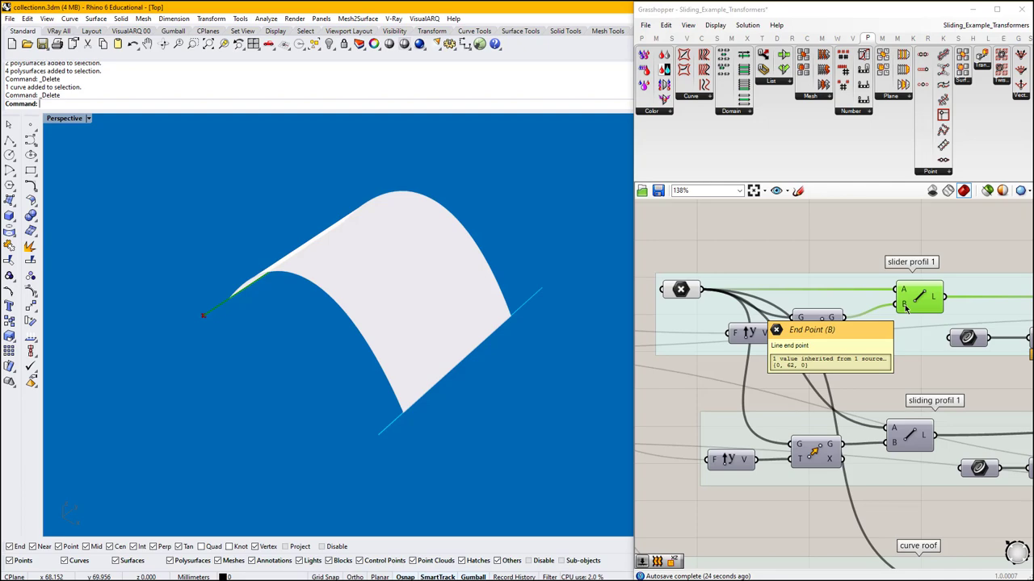
right_drag(517, 224, 449, 214)
scroll(947, 321, down, 4)
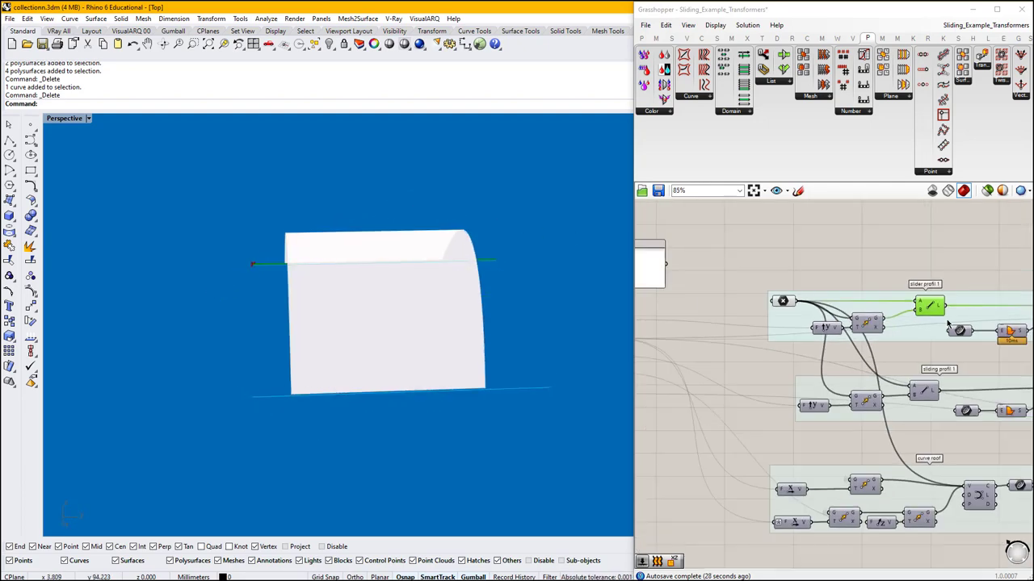
Set the slider length to 68 to lengthen the previewed rail line.
right_drag(810, 320, 848, 322)
scroll(660, 319, up, 3)
right_drag(707, 323, 773, 321)
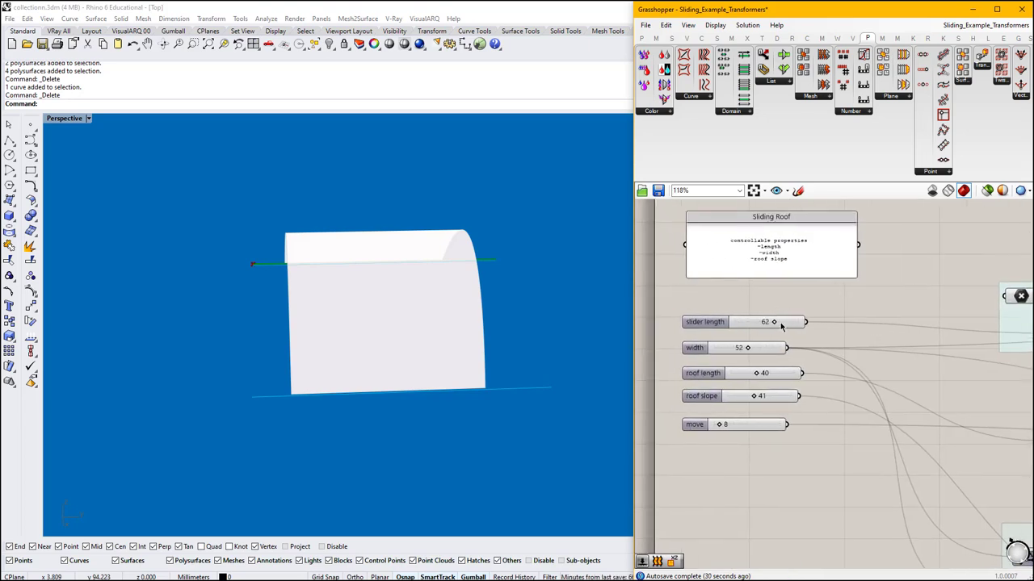
drag(773, 323, 778, 322)
scroll(674, 289, down, 3)
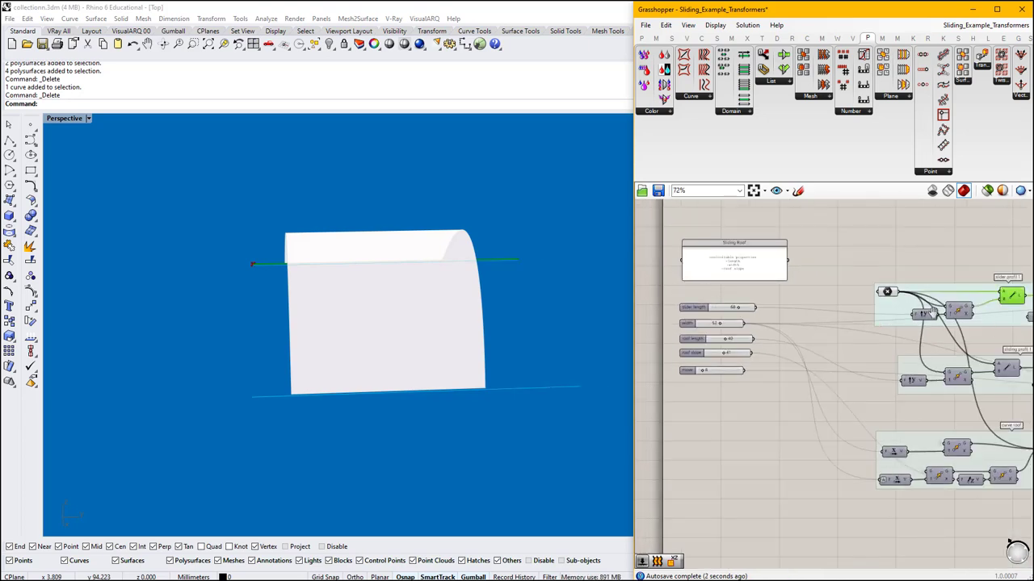
Turn on the preview of the Sweep1 component in slider profil 1 and examine the swept rail's open end.
right_drag(976, 293, 776, 286)
scroll(776, 286, up, 4)
right_drag(907, 310, 739, 307)
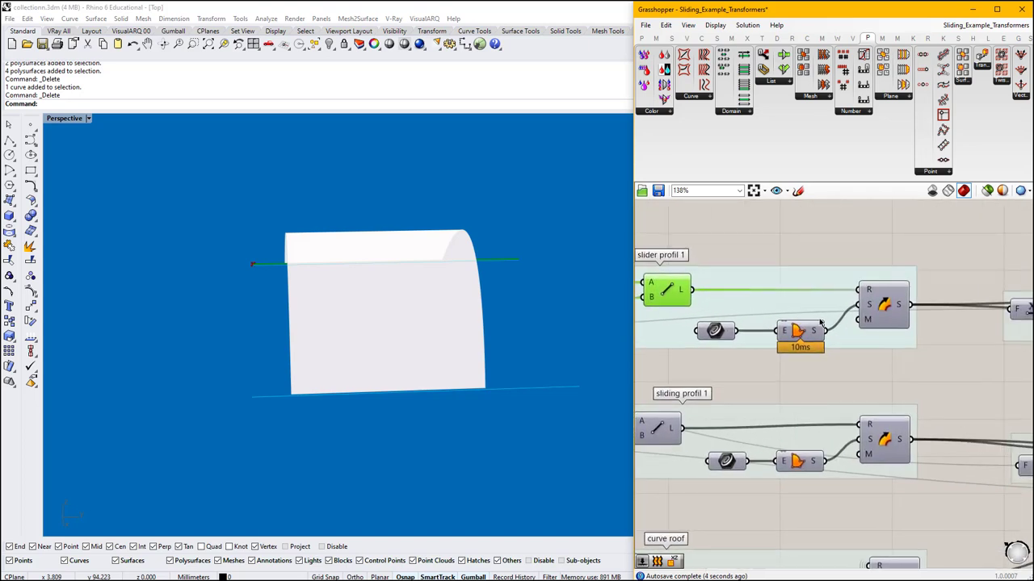
click(885, 305)
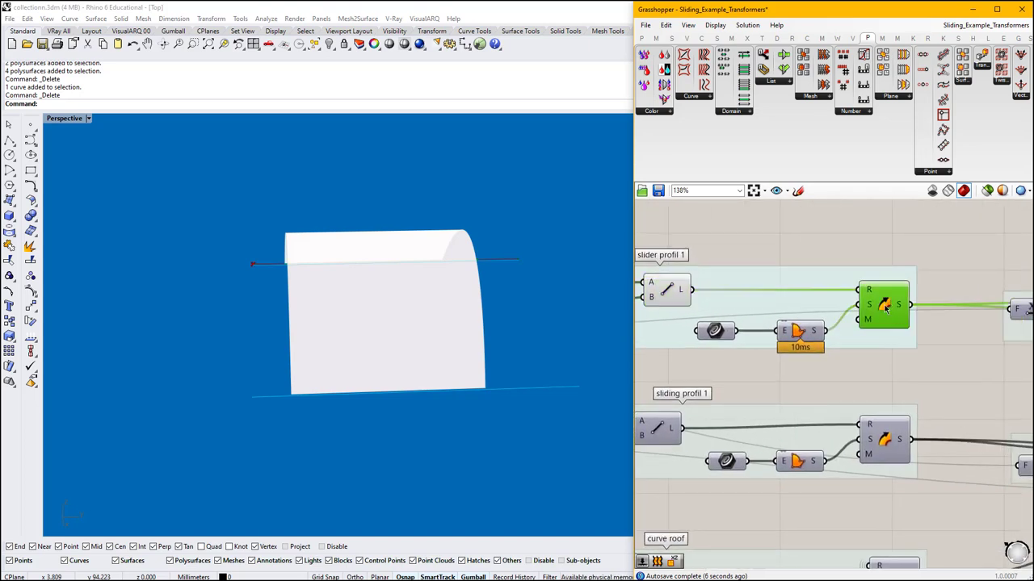
key(space)
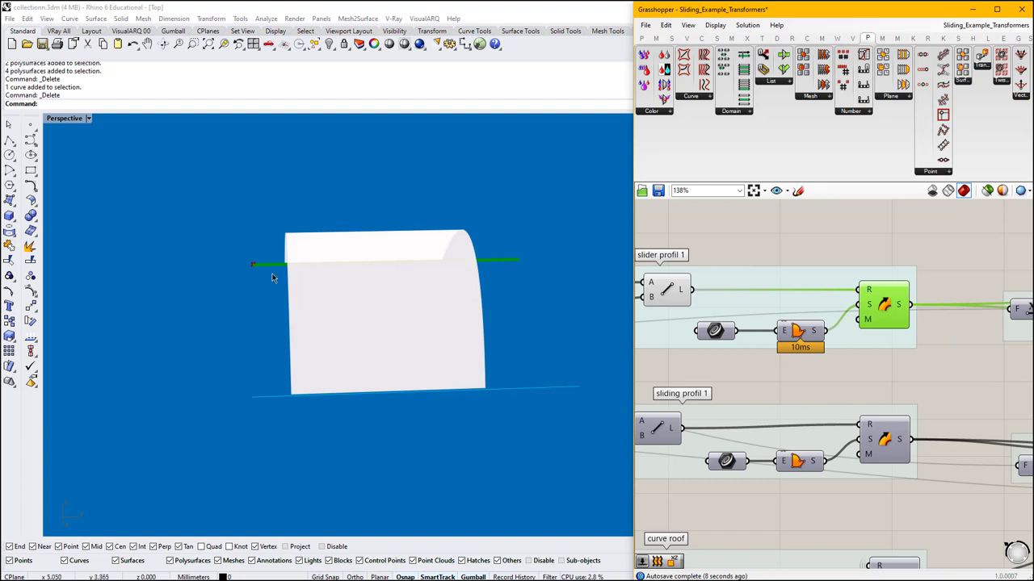
scroll(294, 269, up, 10)
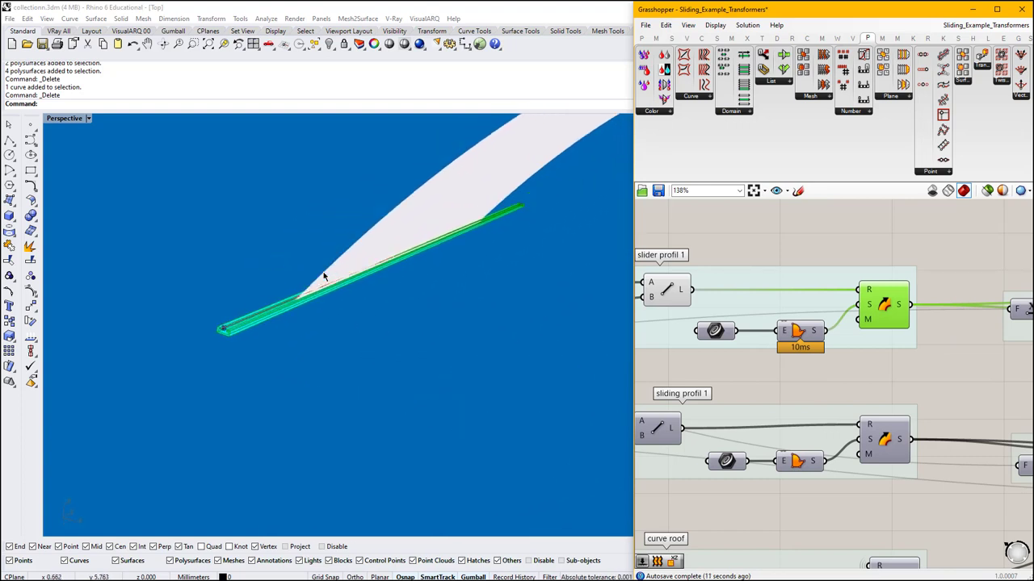
scroll(323, 275, up, 10)
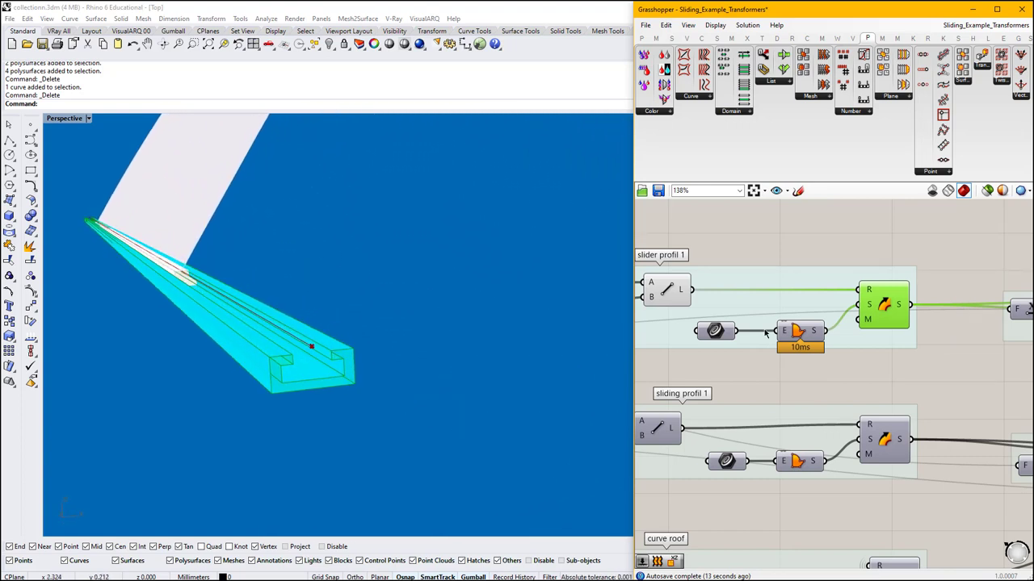
Bake the Curve component of slider profil 1 into Rhino and select the baked profile at the rail's end.
click(717, 331)
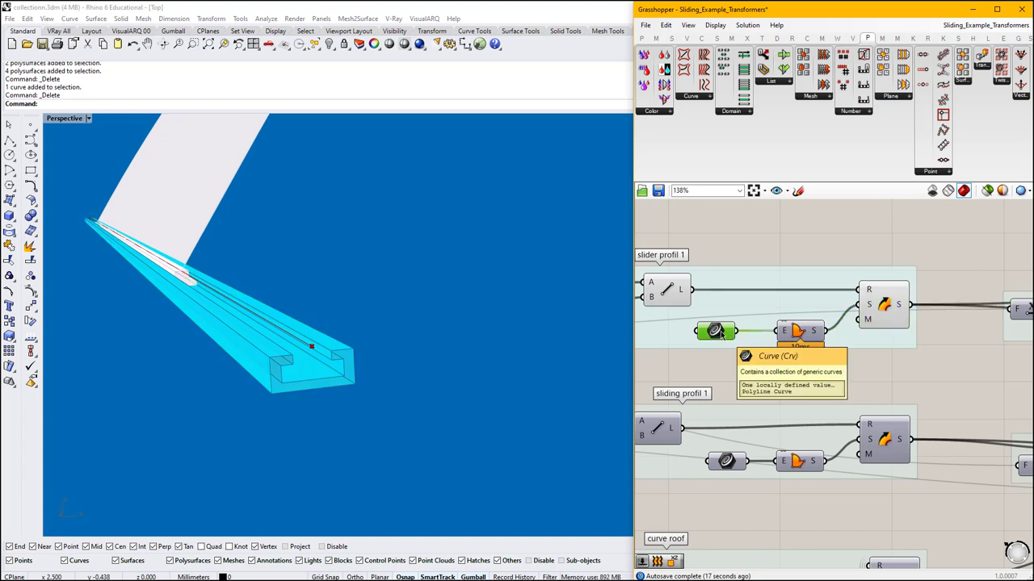
middle_click(720, 331)
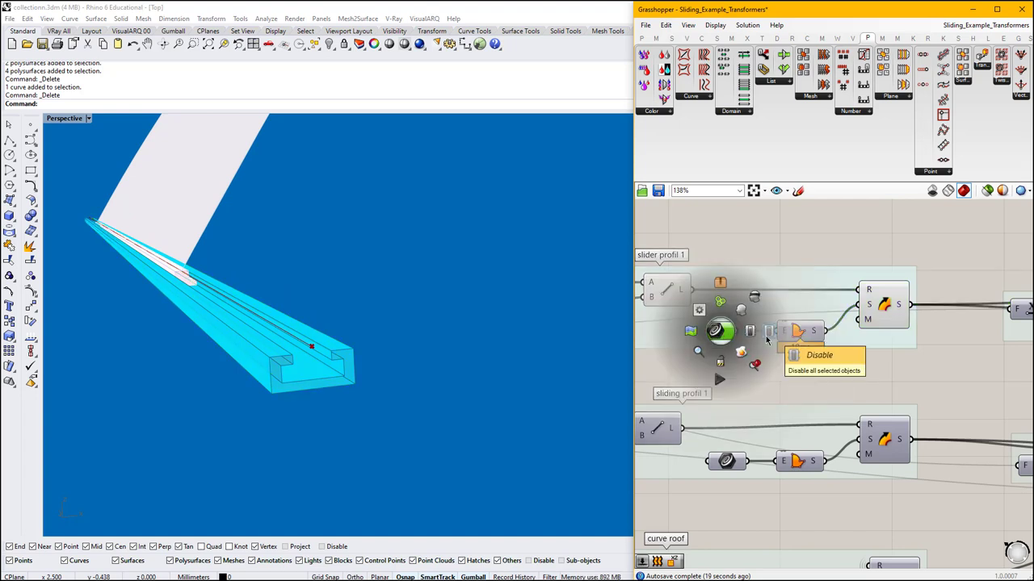
click(740, 353)
drag(209, 320, 465, 425)
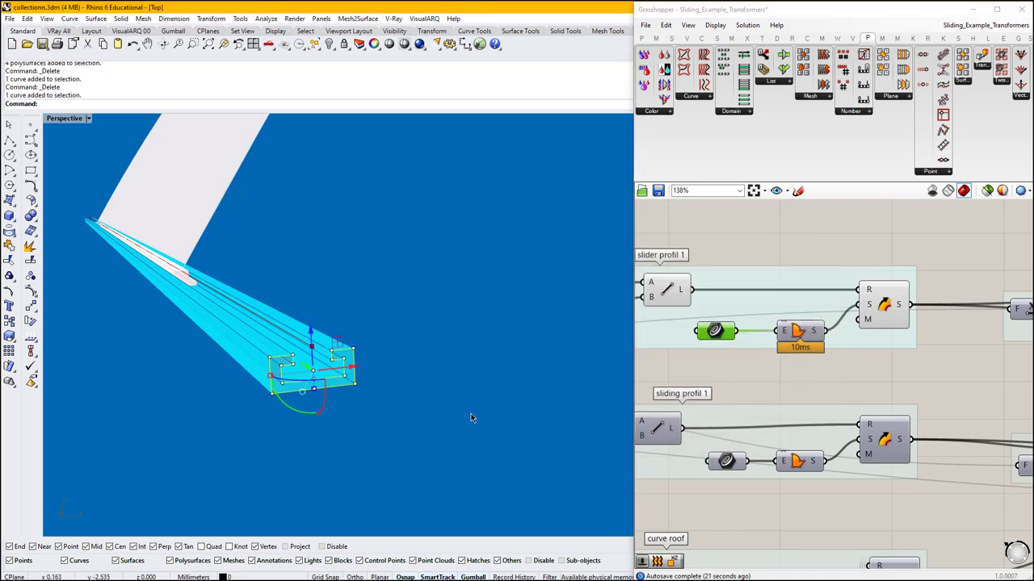
Examine the baked profile curve and the swept rail from several angles, and clear the selection.
scroll(389, 335, up, 6)
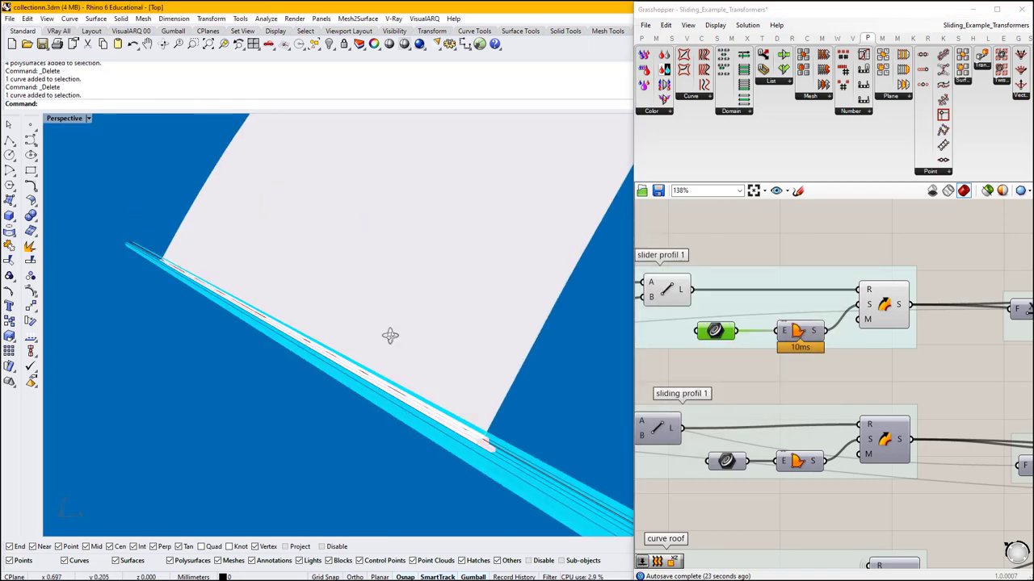
scroll(389, 335, down, 2)
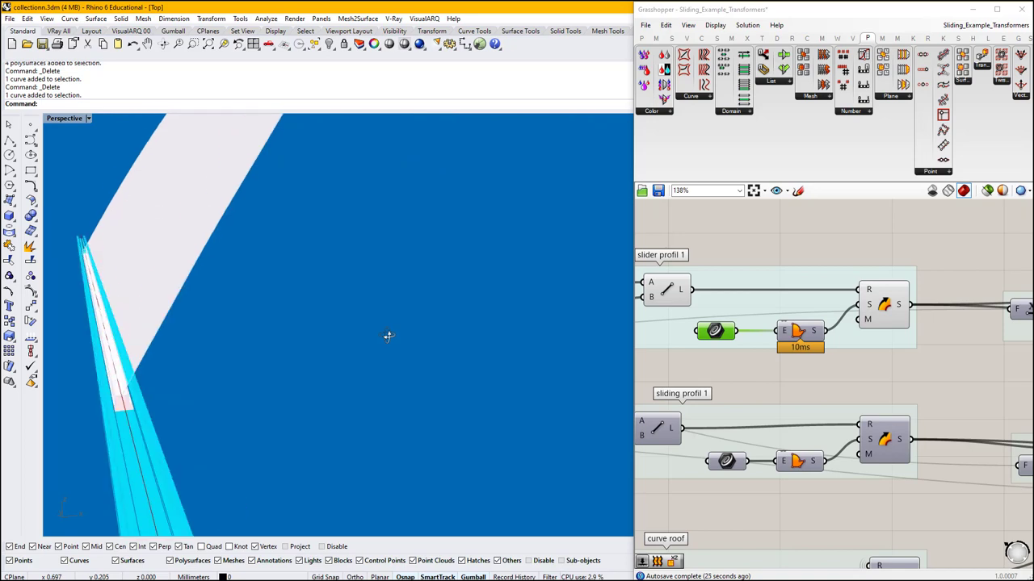
scroll(388, 335, down, 3)
scroll(388, 335, up, 3)
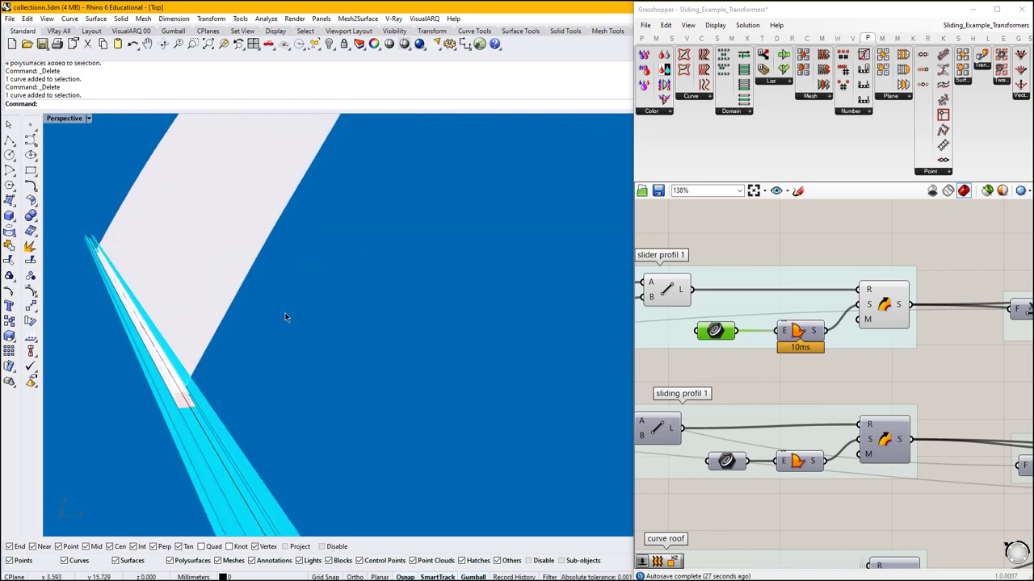
scroll(285, 317, down, 5)
scroll(332, 365, up, 5)
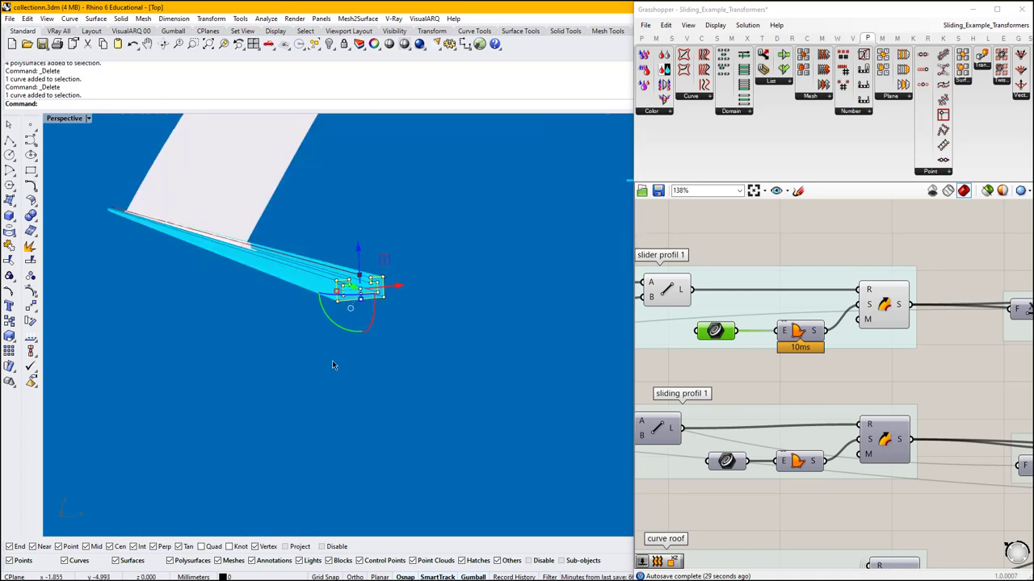
scroll(355, 323, up, 4)
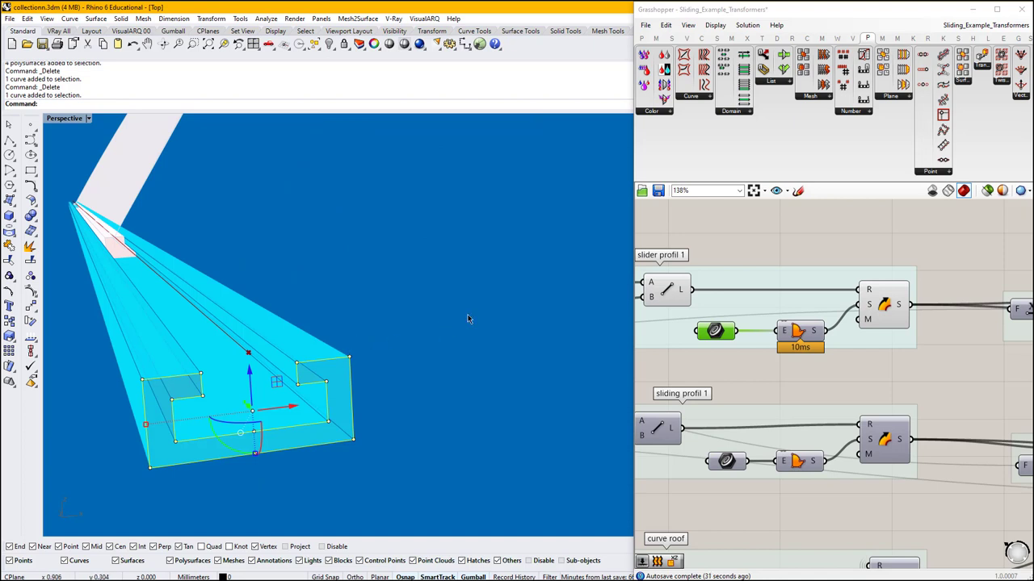
scroll(468, 319, down, 3)
scroll(468, 319, up, 3)
click(380, 323)
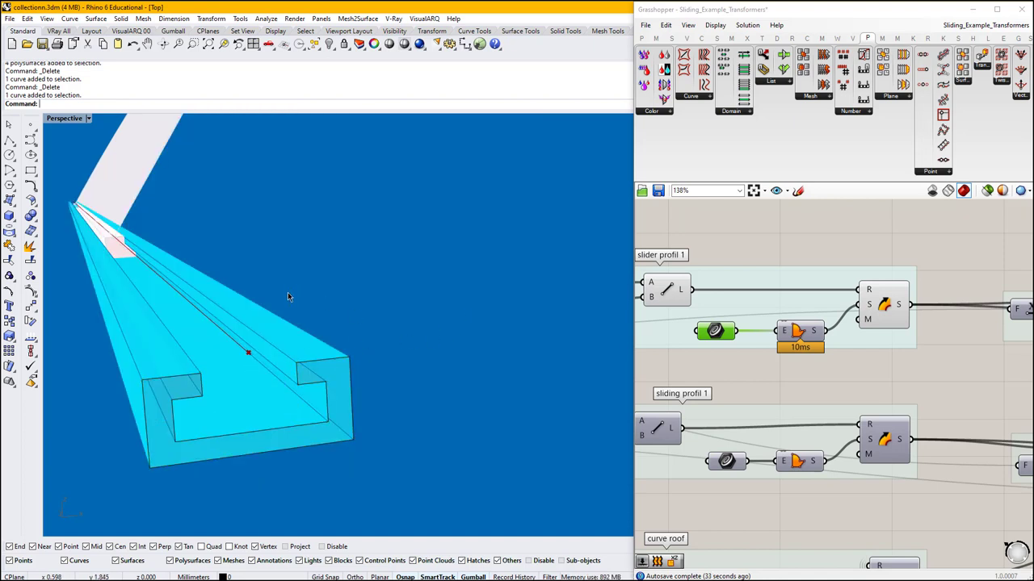
Widen the baked rail profile by moving the six control points of one side outward along the X axis.
click(319, 363)
drag(272, 261, 412, 444)
drag(370, 399, 541, 378)
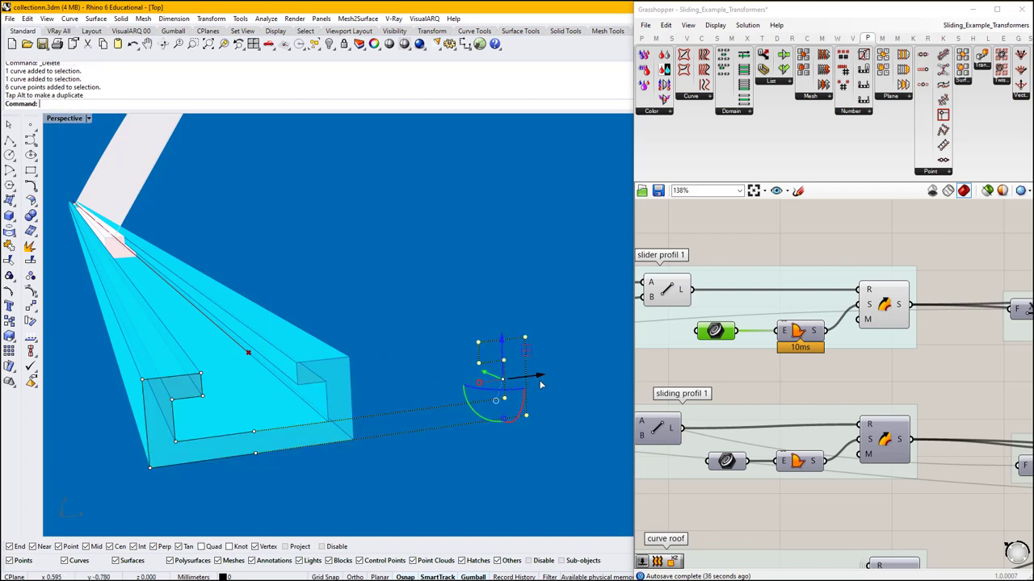
key(Escape)
key(Escape)
drag(504, 449, 415, 357)
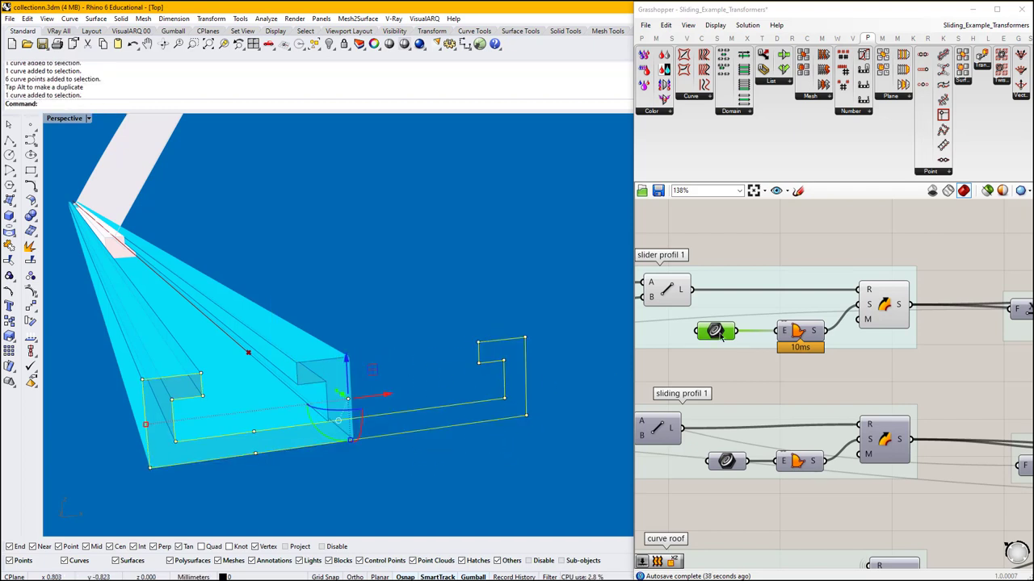
Set the widened profile as the single referenced curve of slider profil 1's Curve component.
right_click(721, 333)
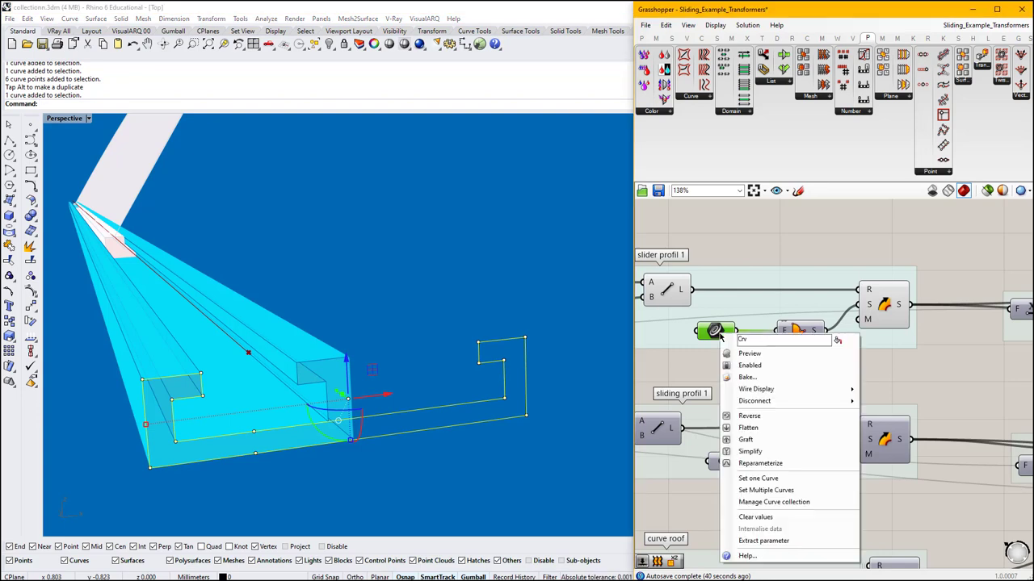
click(776, 479)
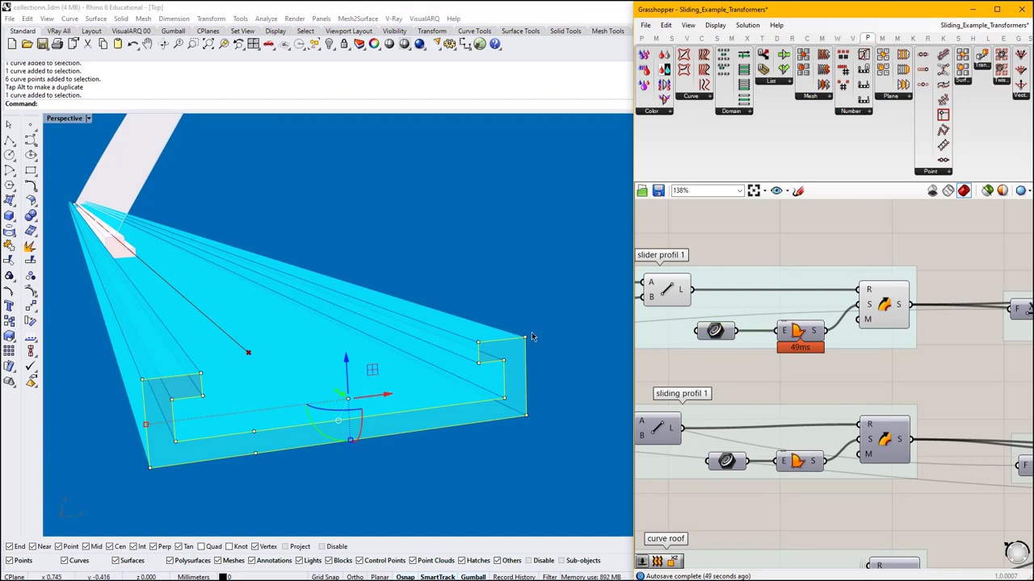
click(560, 358)
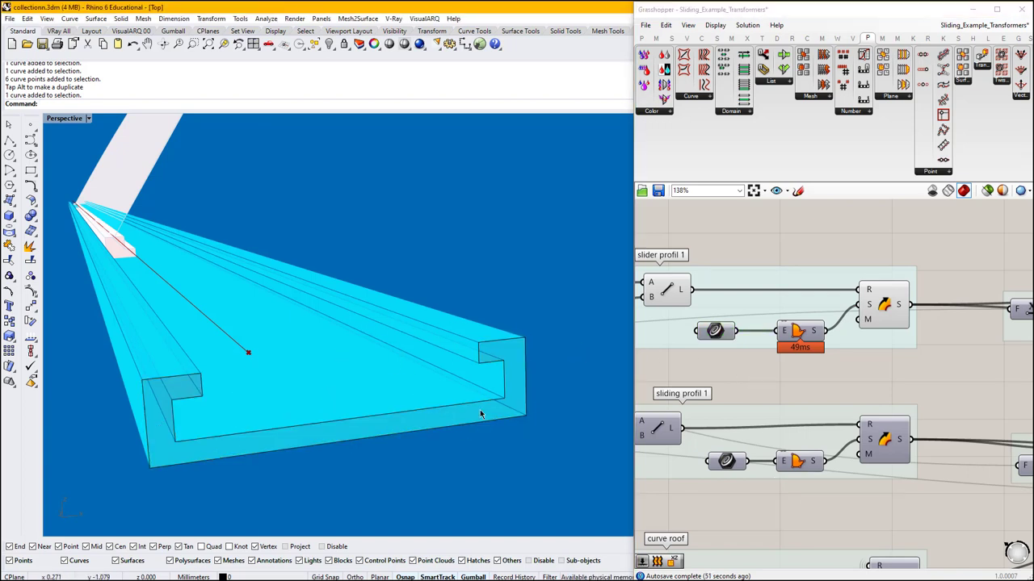
Turn on the preview of the Move component in slider profil 2 and examine the copied rail across the roof.
click(886, 309)
right_drag(886, 309, 719, 307)
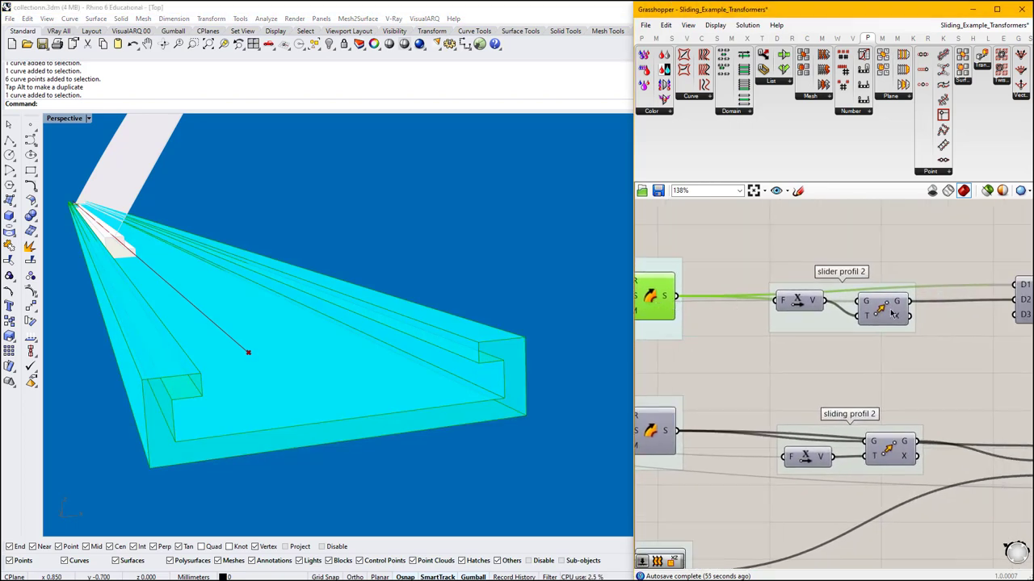
right_drag(894, 314, 875, 316)
click(864, 314)
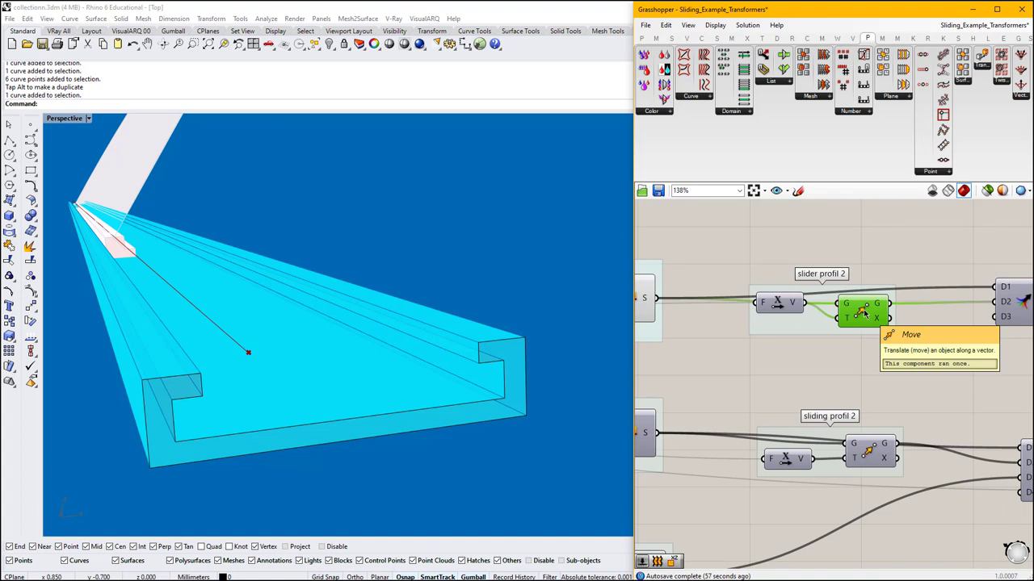
middle_click(864, 312)
click(885, 291)
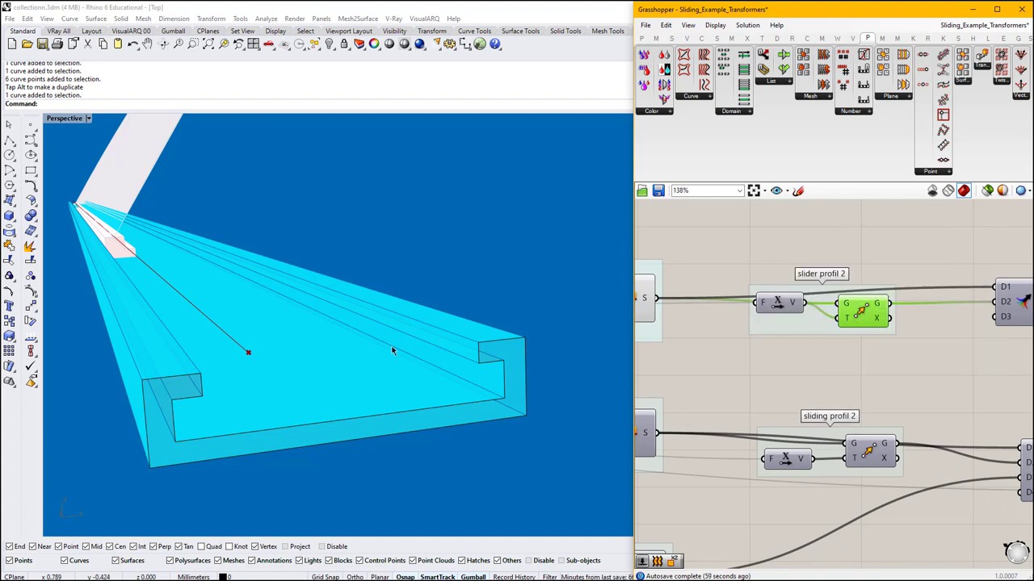
scroll(241, 333, down, 15)
scroll(336, 299, up, 3)
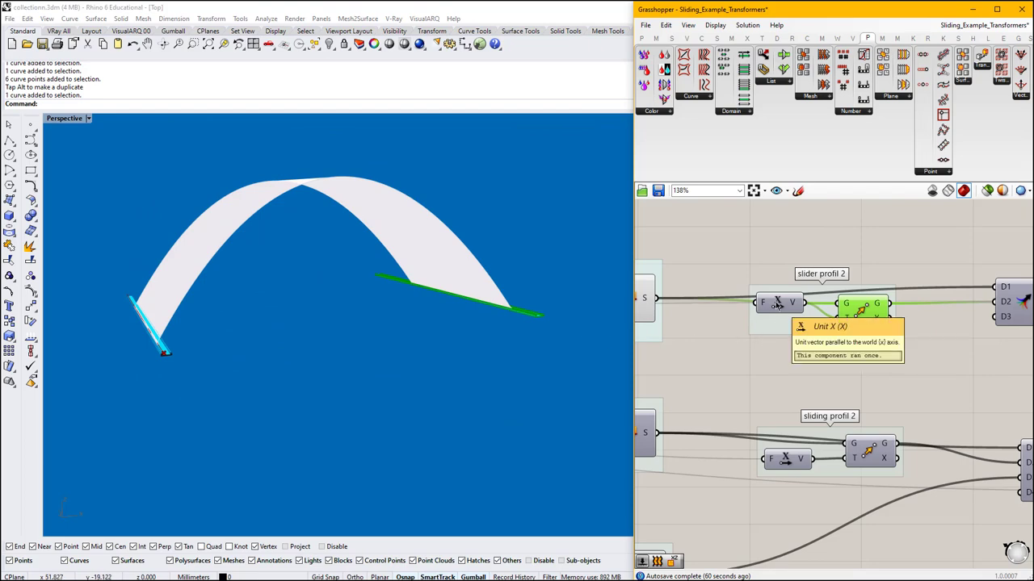
Reposition Unit X slightly lower in slider profil 2 and inspect the Merge and Custom Preview components for the rails.
drag(777, 307, 777, 322)
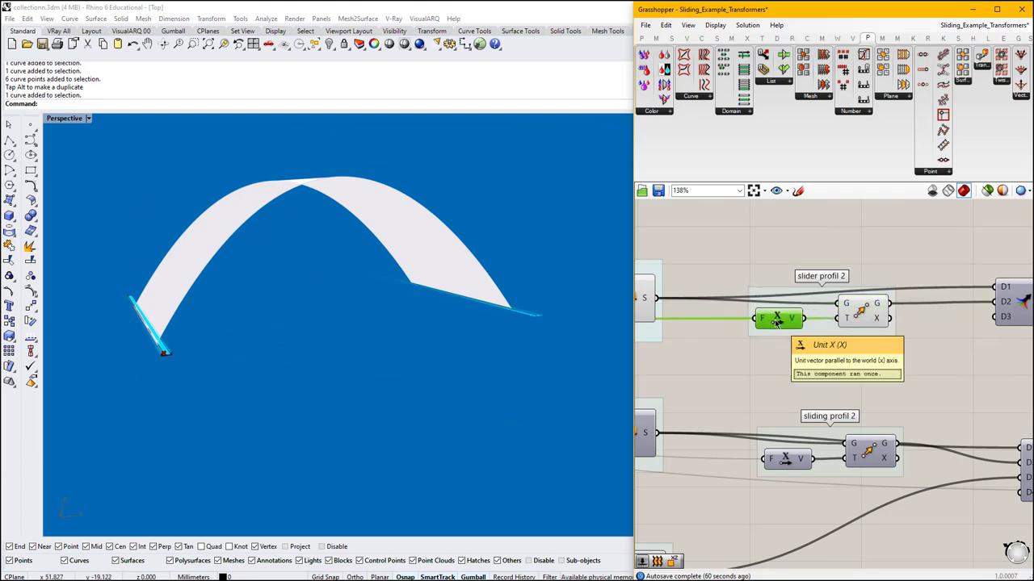
scroll(777, 322, down, 3)
right_drag(937, 309, 785, 306)
scroll(785, 307, up, 3)
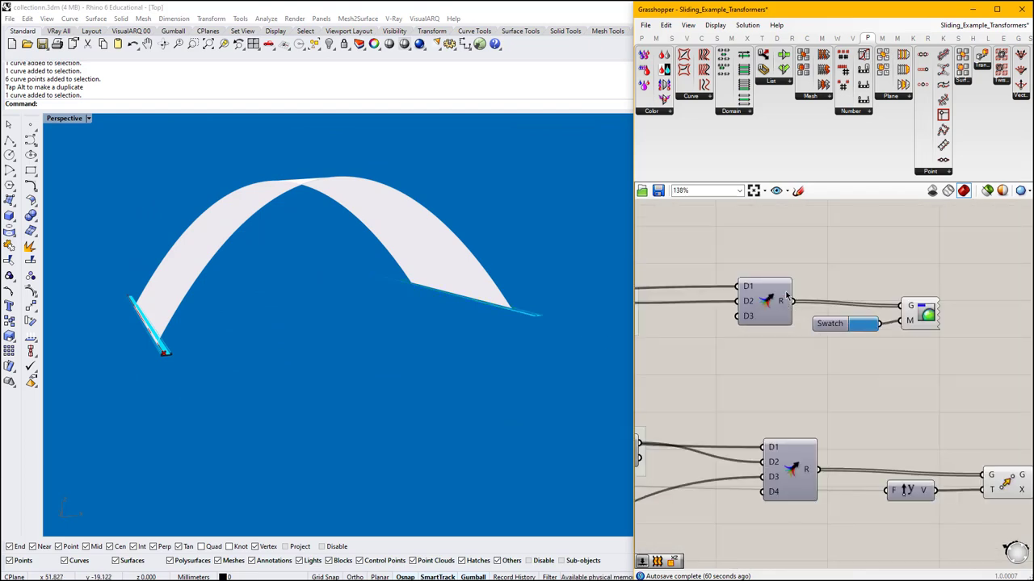
click(784, 307)
click(925, 312)
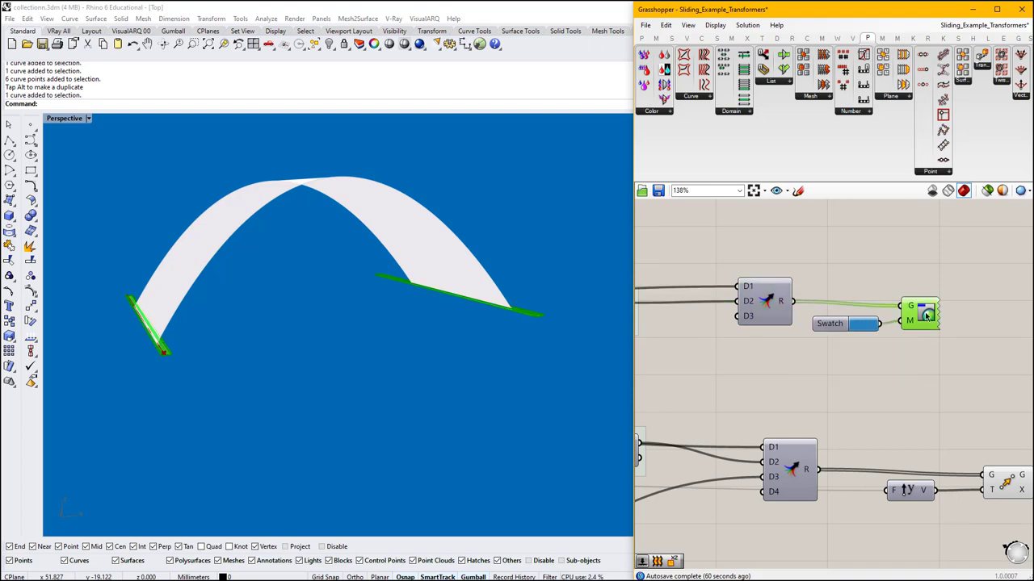
click(921, 343)
Examine the sliding profil and curve roof groups in the definition and the white sliding piece inside the first rail.
scroll(894, 267, down, 5)
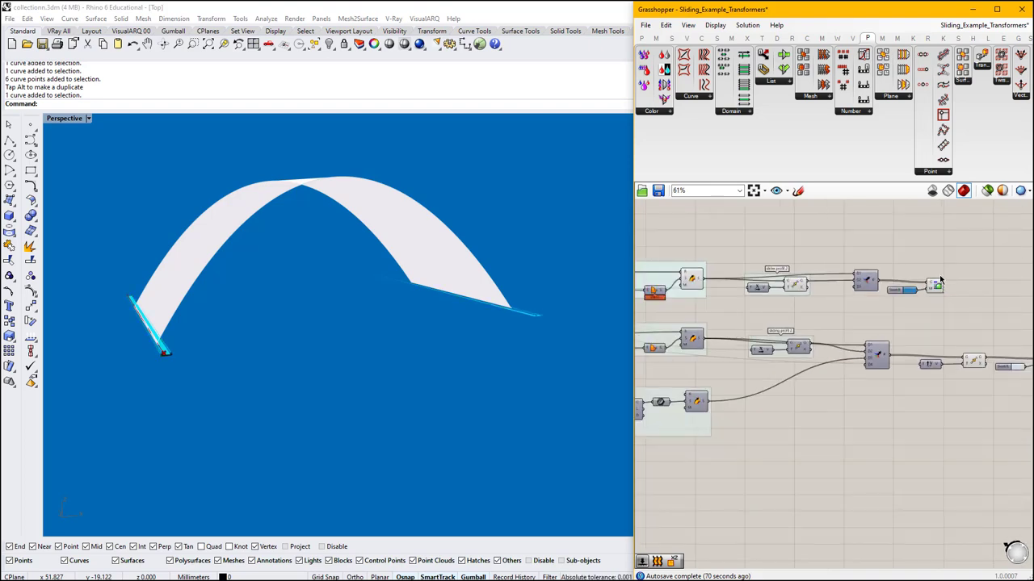
right_drag(770, 280, 931, 269)
right_drag(706, 269, 742, 275)
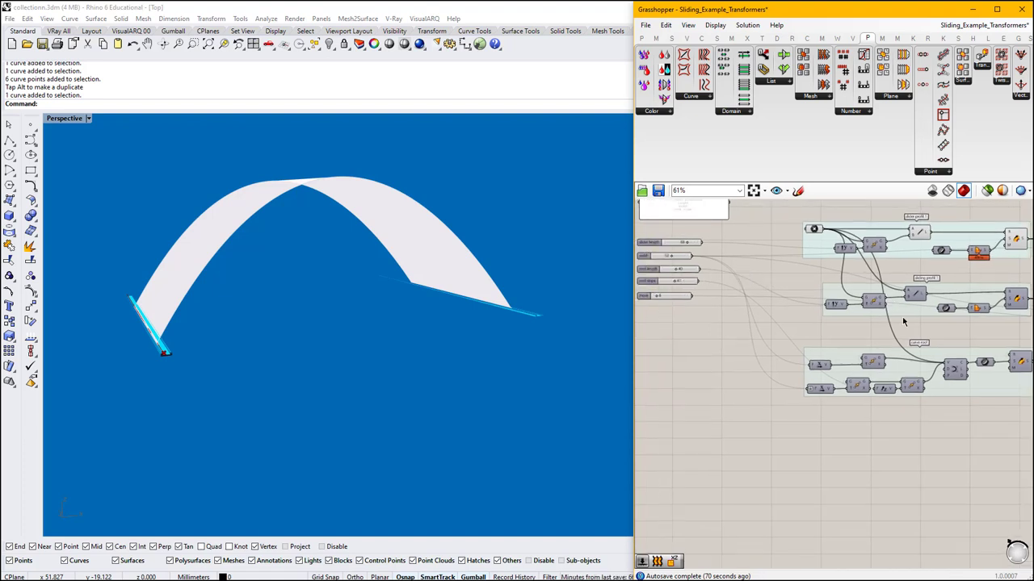
right_drag(786, 312, 636, 329)
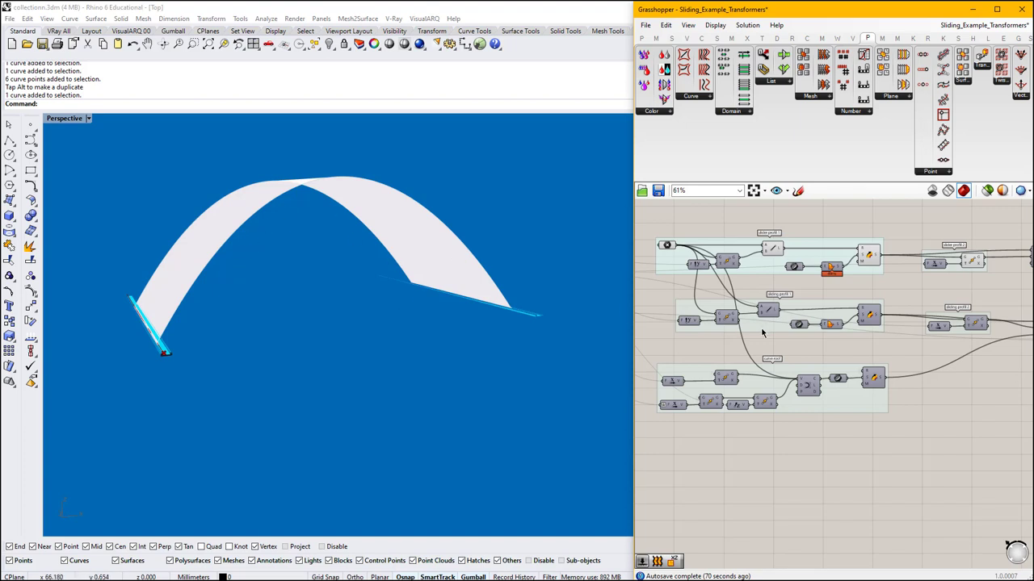
scroll(767, 330, down, 2)
mouse_move(882, 338)
right_down()
mouse_move(803, 326)
mouse_move(891, 331)
right_up()
scroll(161, 343, up, 4)
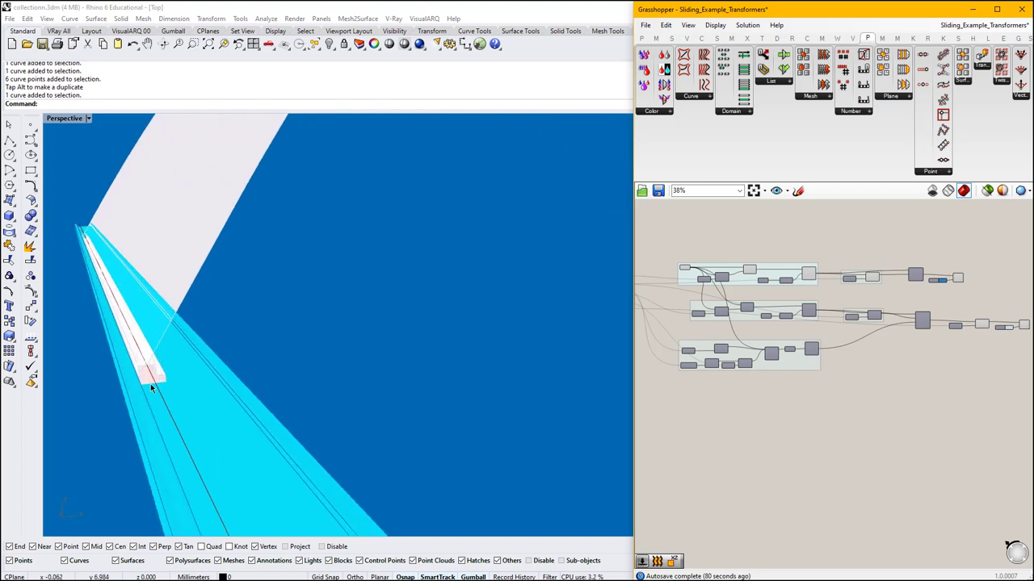
click(150, 375)
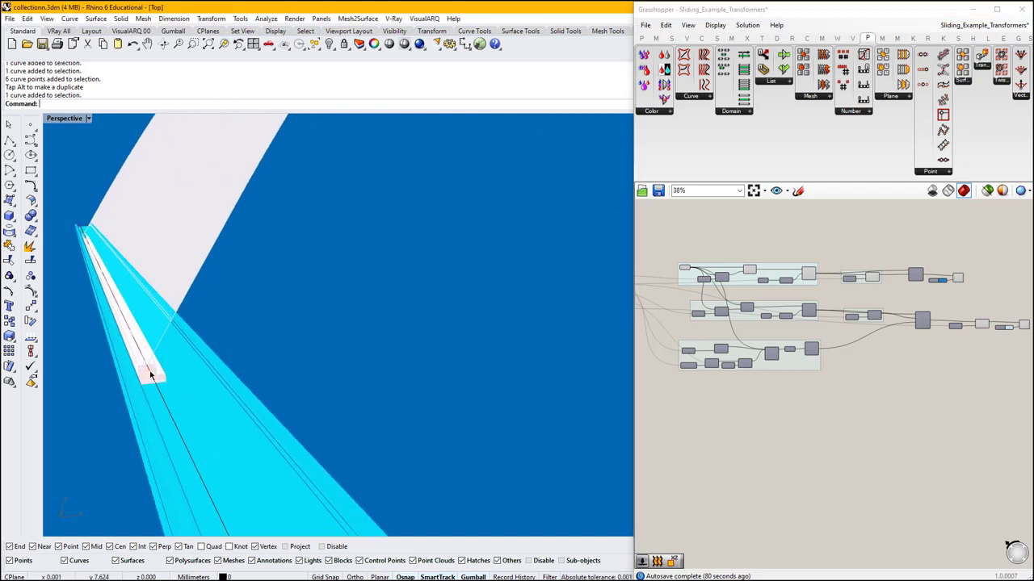
Turn on the preview of the Curve component in sliding profil 1 and examine its outline inside the rail.
click(790, 428)
scroll(918, 388, up, 3)
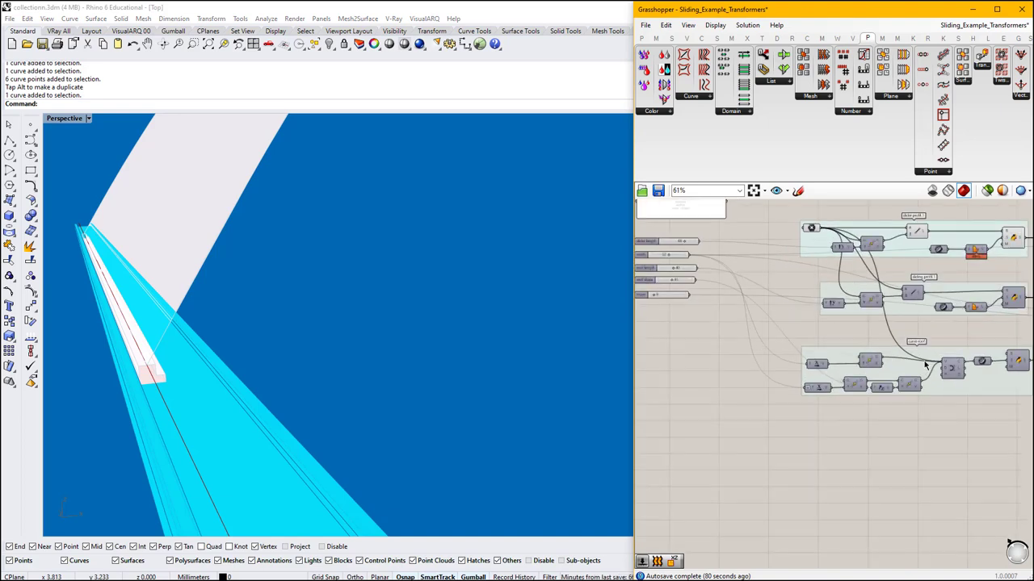
right_drag(924, 313, 819, 289)
scroll(860, 288, up, 3)
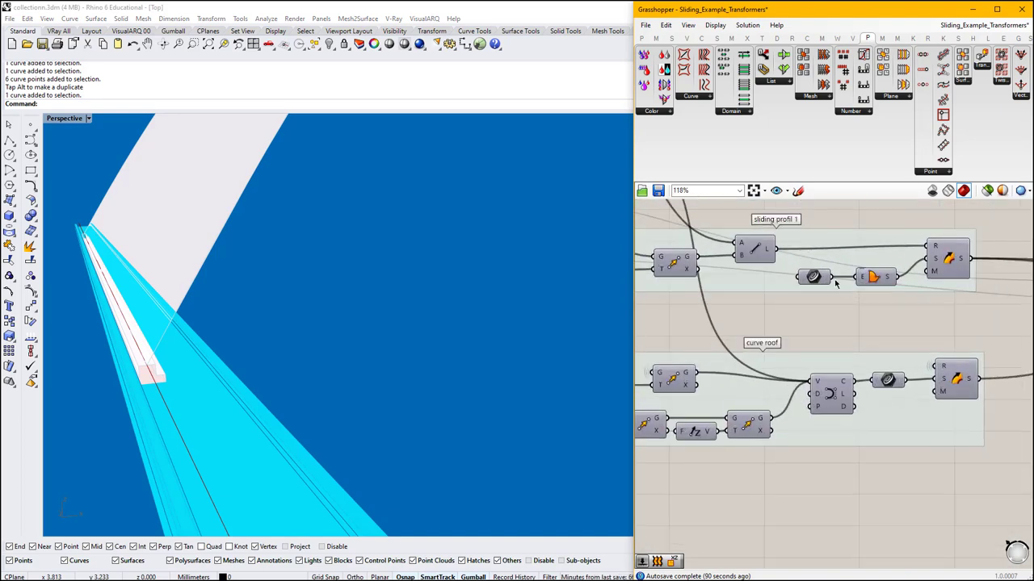
click(810, 279)
middle_click(811, 278)
click(830, 260)
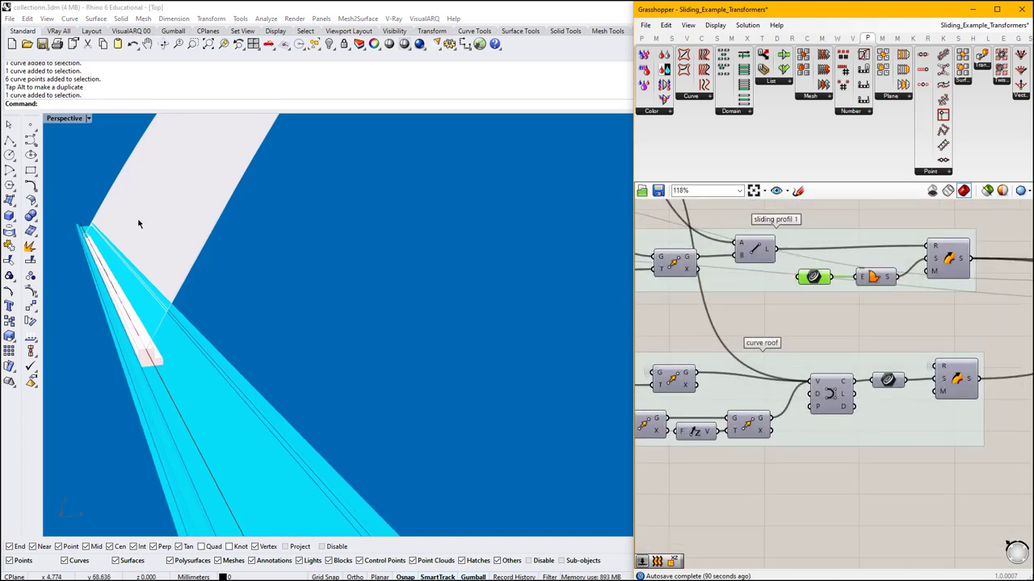
scroll(159, 284, up, 1)
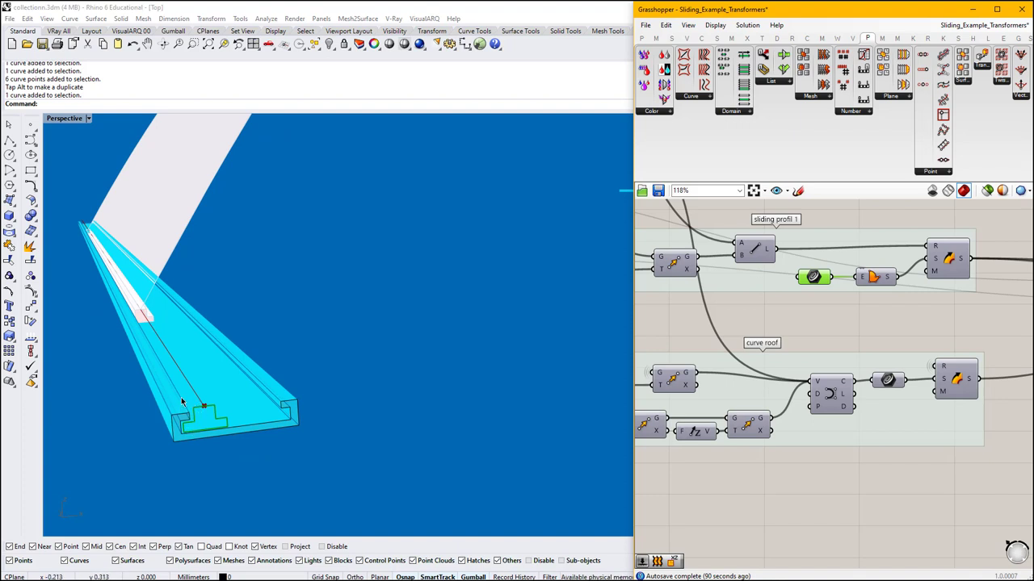
Undo the last move of the rail profile's points and turn on the preview of Sweep1 in sliding profil 1.
click(132, 43)
key(Escape)
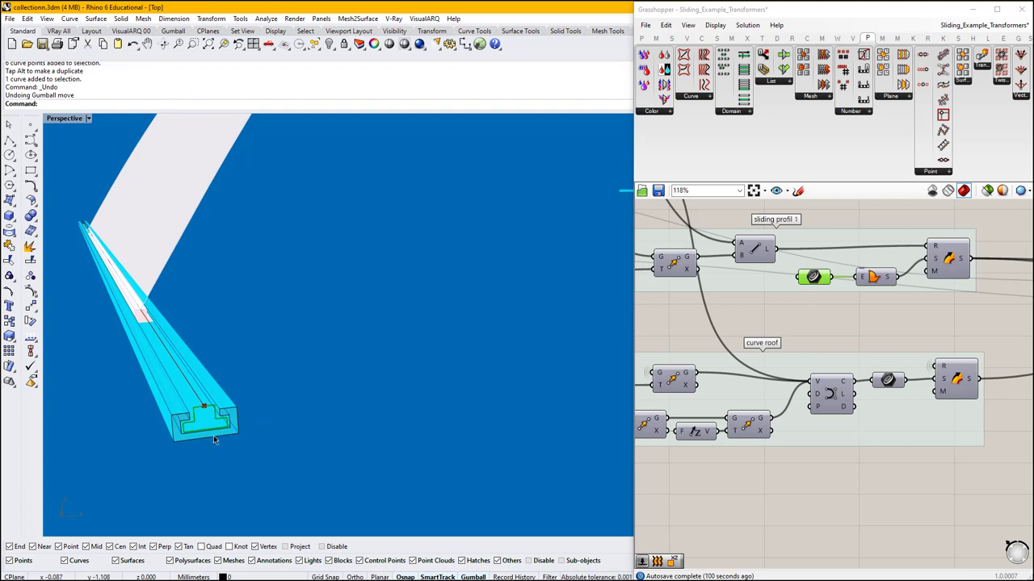
middle_click(952, 259)
click(965, 243)
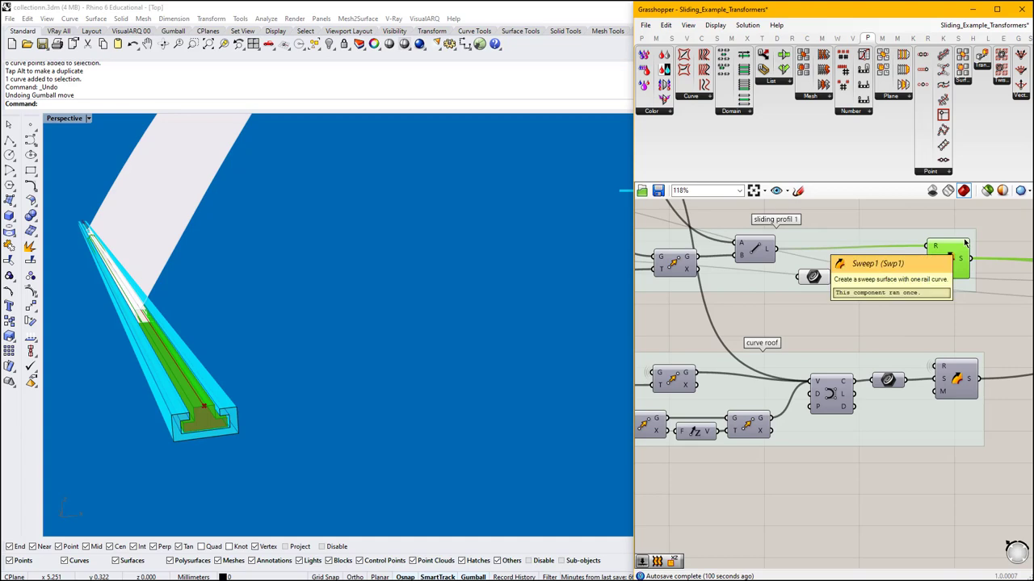
right_drag(427, 350, 368, 348)
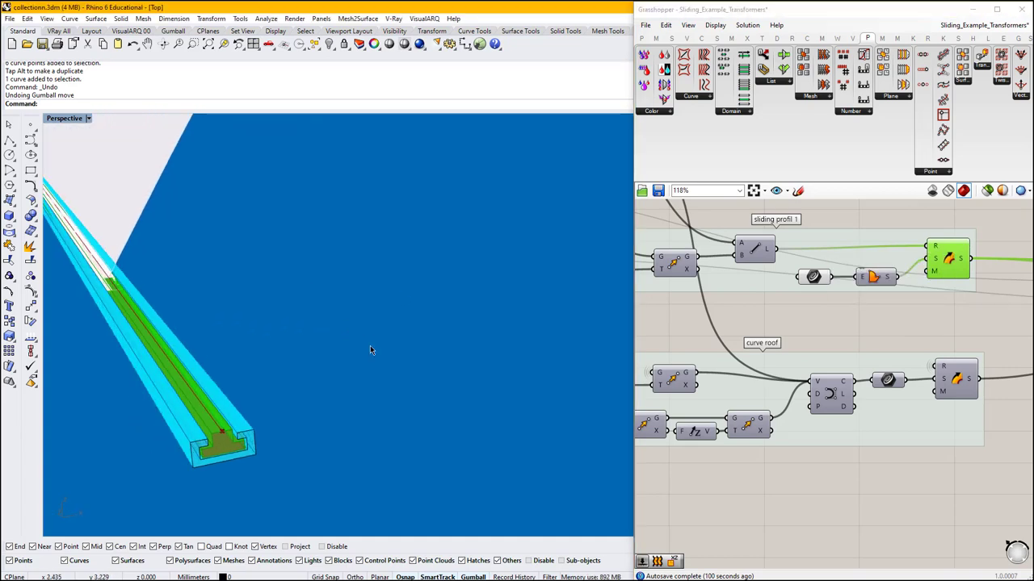
Turn on the preview of Sweep1 in the curve roof group and examine the arched roof surface between the rails.
scroll(834, 312, down, 6)
click(900, 320)
scroll(882, 343, up, 5)
click(879, 329)
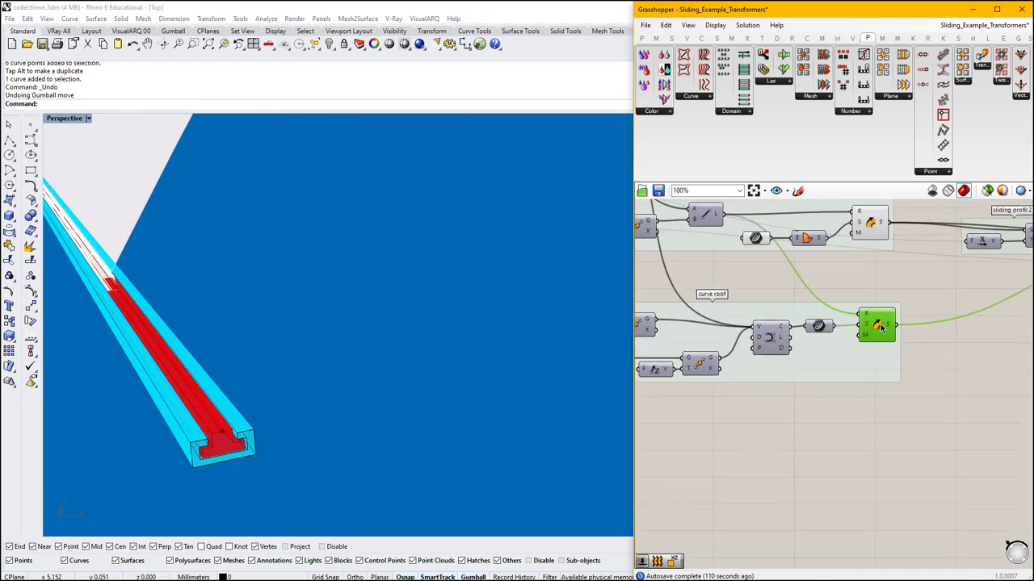
middle_click(881, 327)
click(897, 306)
scroll(135, 361, down, 7)
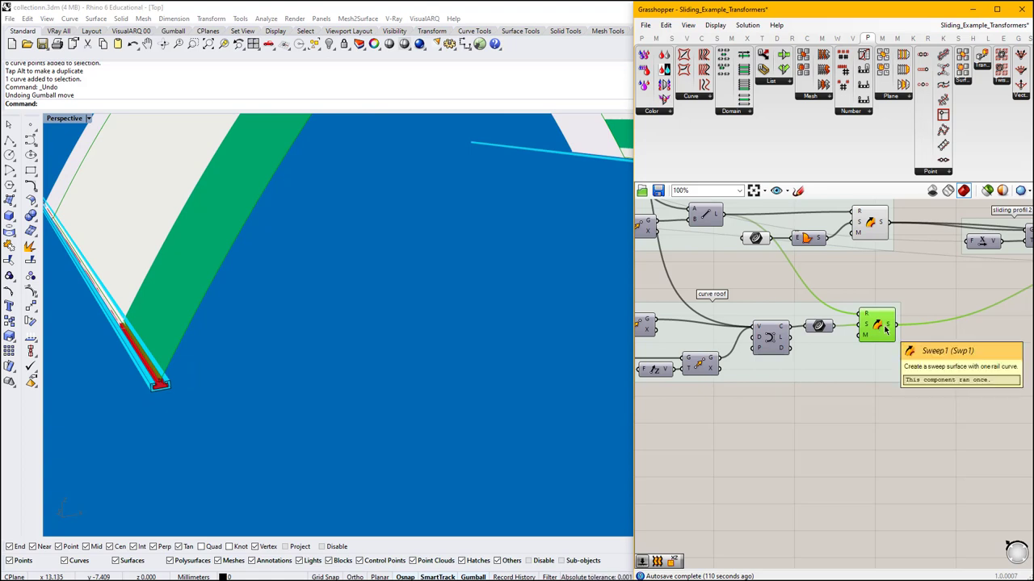
scroll(264, 356, down, 6)
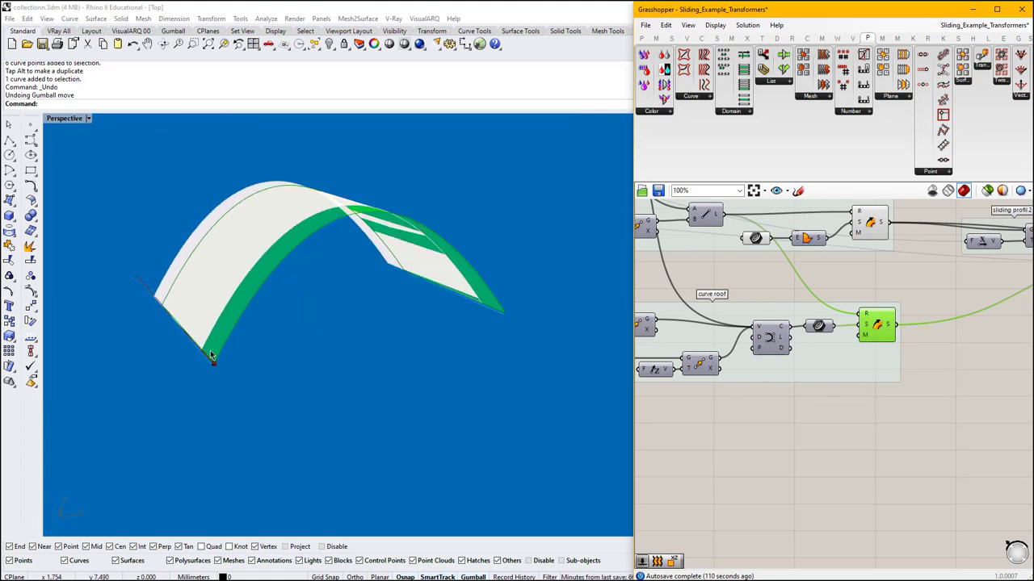
mouse_move(414, 305)
right_down()
mouse_move(544, 275)
mouse_move(420, 306)
right_up()
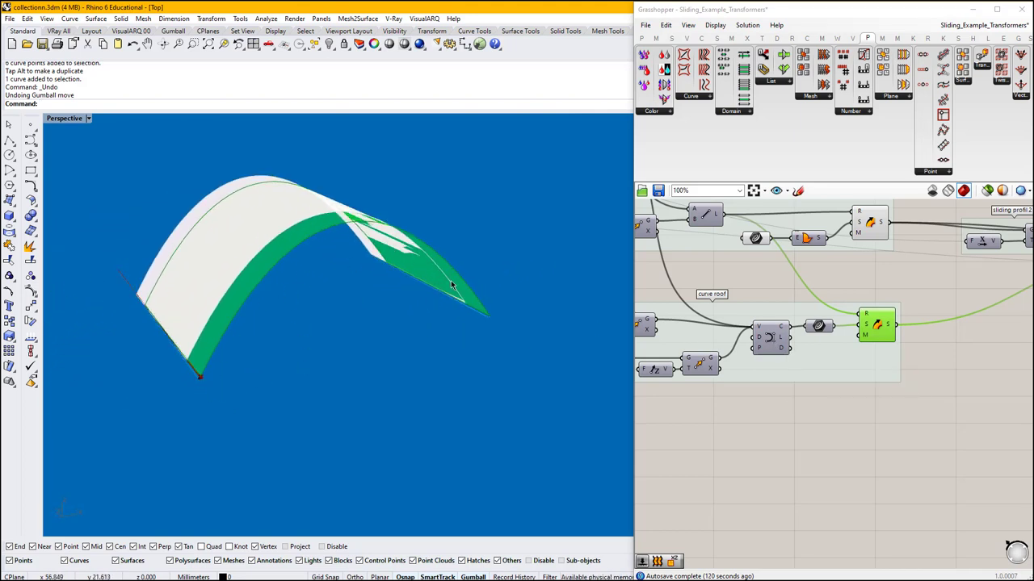
Turn on the preview of the Nurbs Curve component in the curve roof group.
click(772, 340)
middle_click(772, 338)
scroll(780, 327, up, 1)
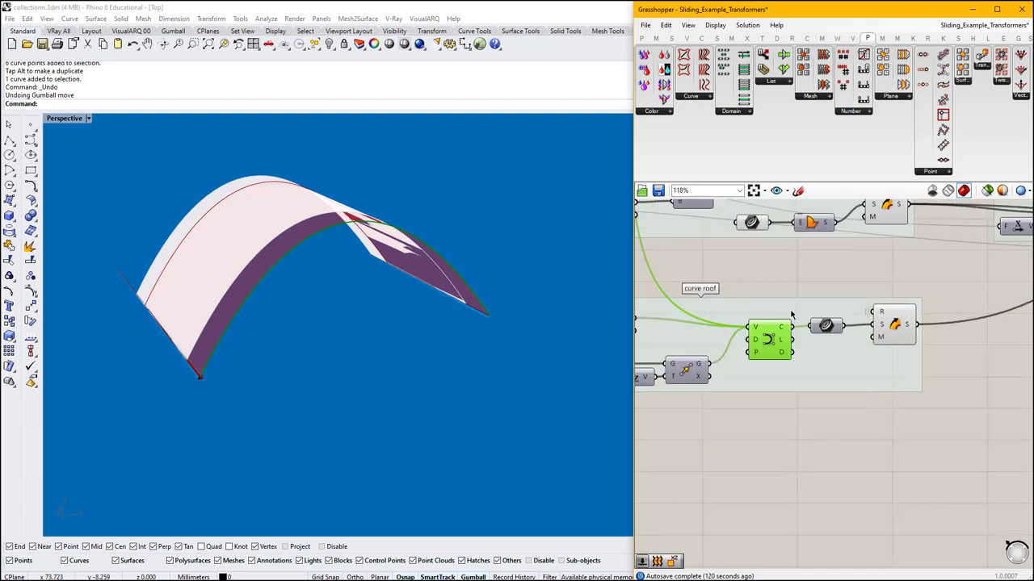
right_drag(791, 315, 880, 335)
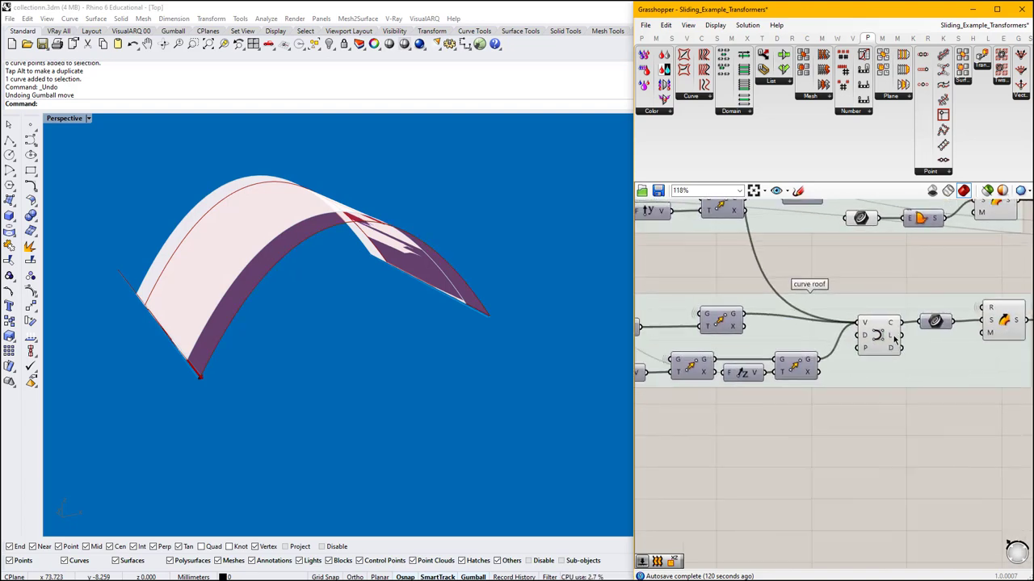
Increase the roof slope slider slightly.
scroll(918, 336, down, 2)
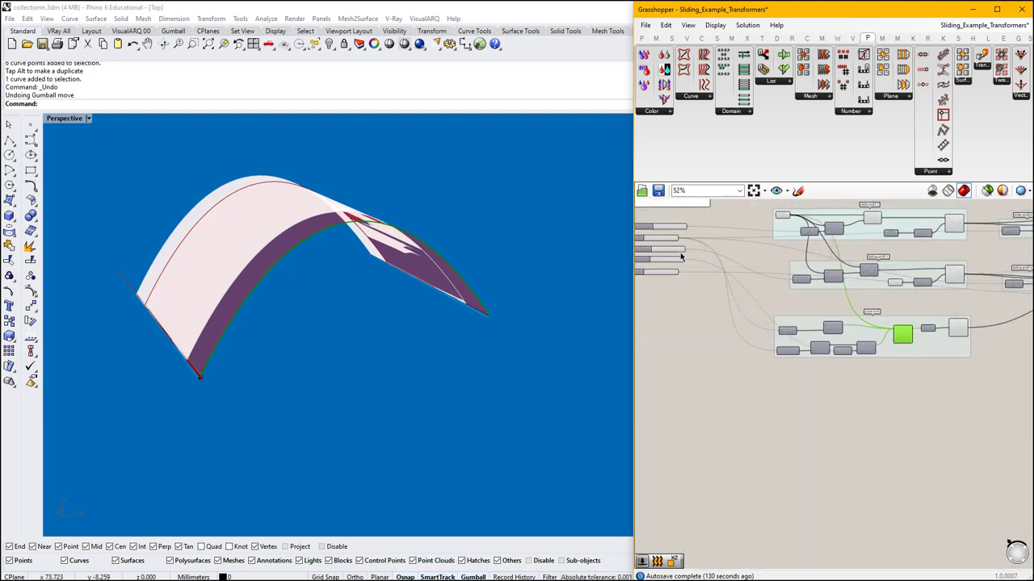
scroll(646, 255, up, 3)
right_drag(660, 255, 725, 284)
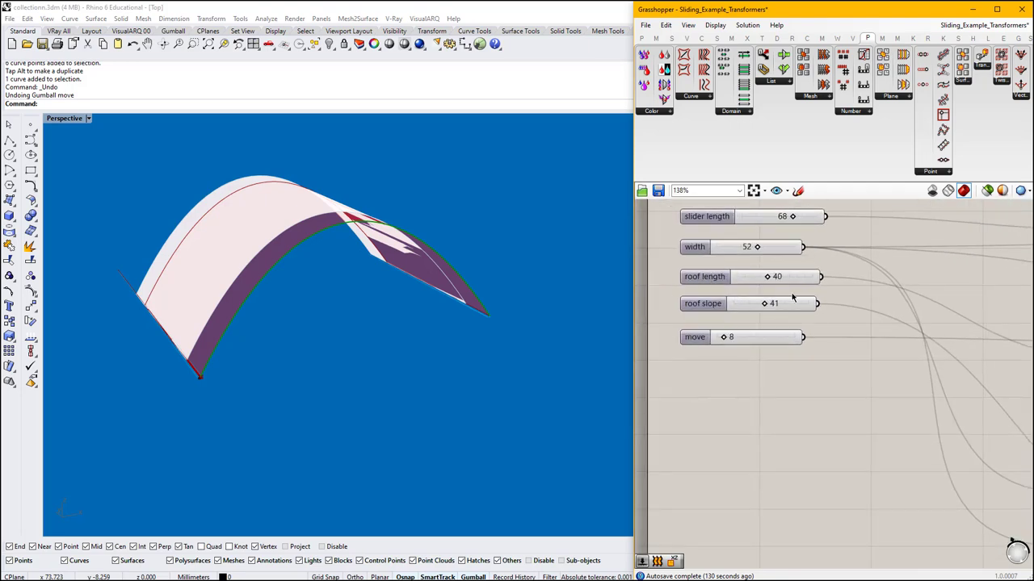
drag(770, 307, 774, 307)
scroll(888, 355, down, 5)
Inspect how the Nurbs Curve feeds Sweep1 in the curve roof group and where the roof meets the rails.
right_drag(898, 386, 746, 352)
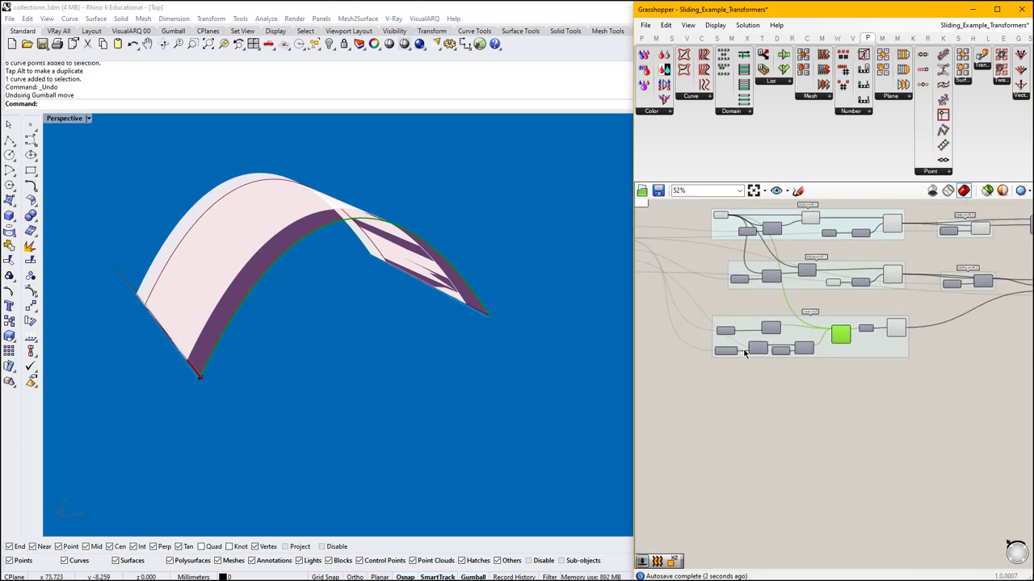
scroll(746, 351, up, 4)
scroll(810, 349, up, 1)
right_drag(887, 345, 776, 370)
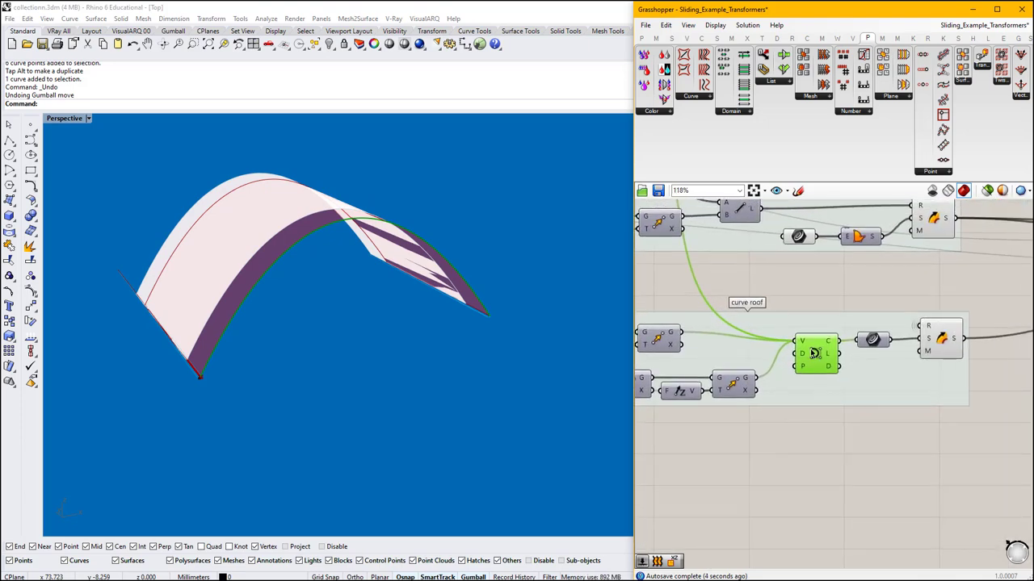
scroll(811, 352, up, 3)
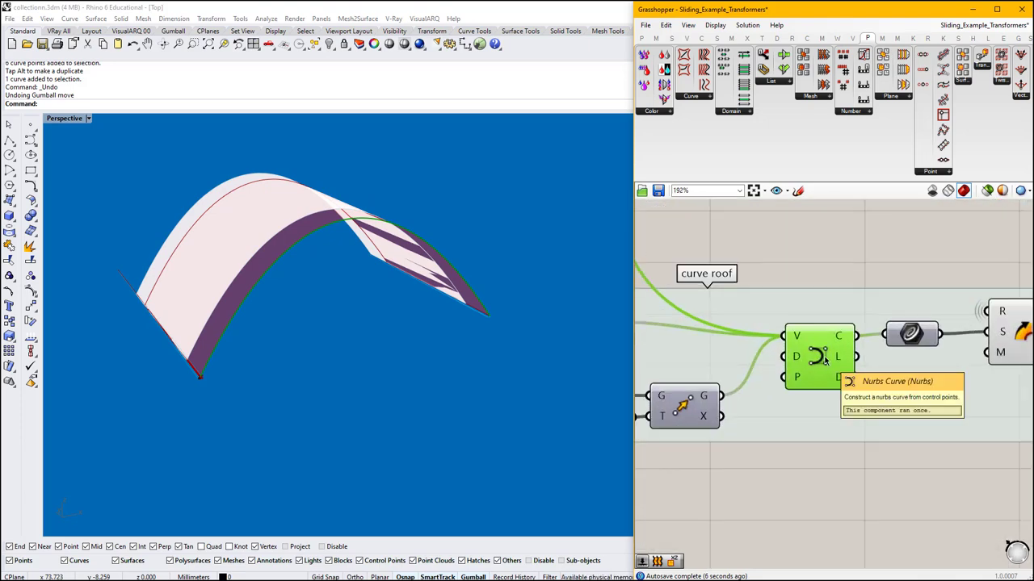
right_drag(844, 351, 674, 344)
click(851, 323)
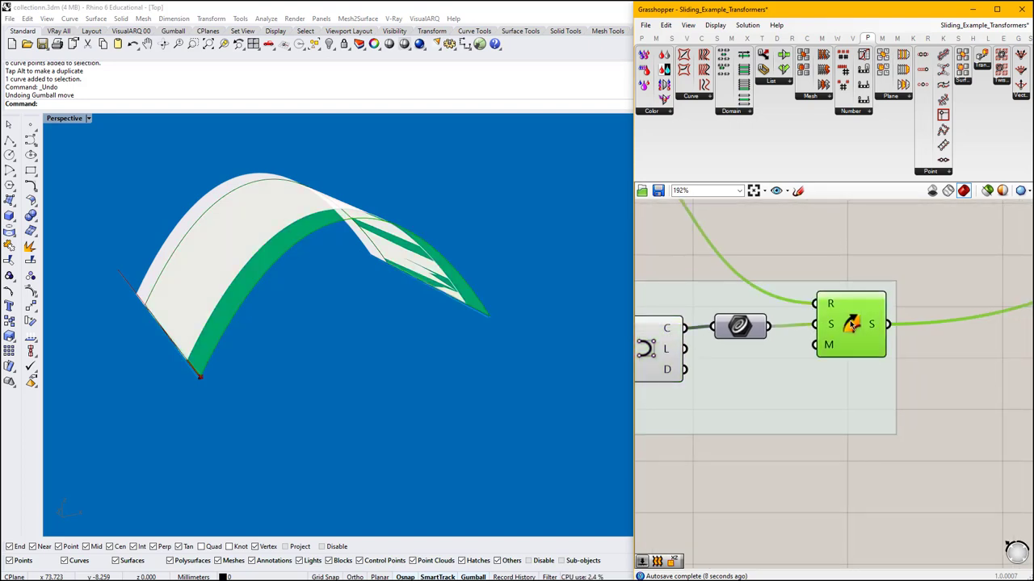
right_drag(893, 317, 772, 385)
scroll(771, 386, down, 3)
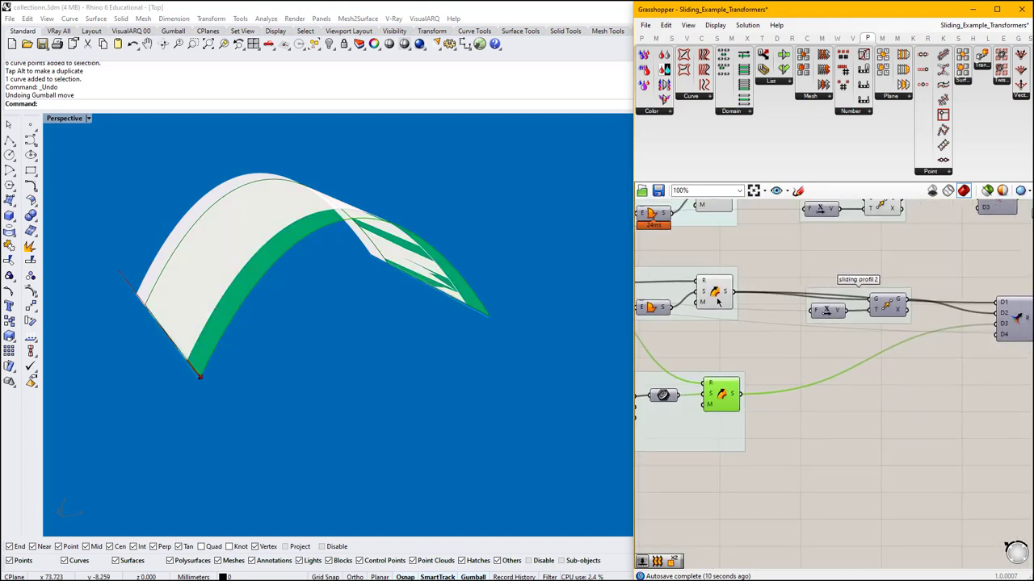
scroll(214, 384, up, 5)
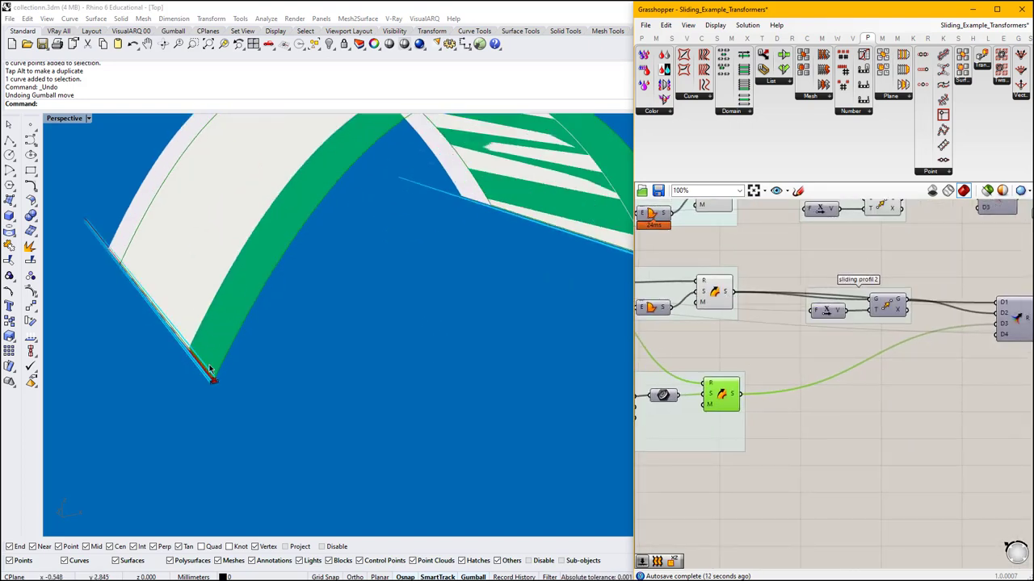
scroll(215, 384, up, 2)
scroll(192, 386, down, 3)
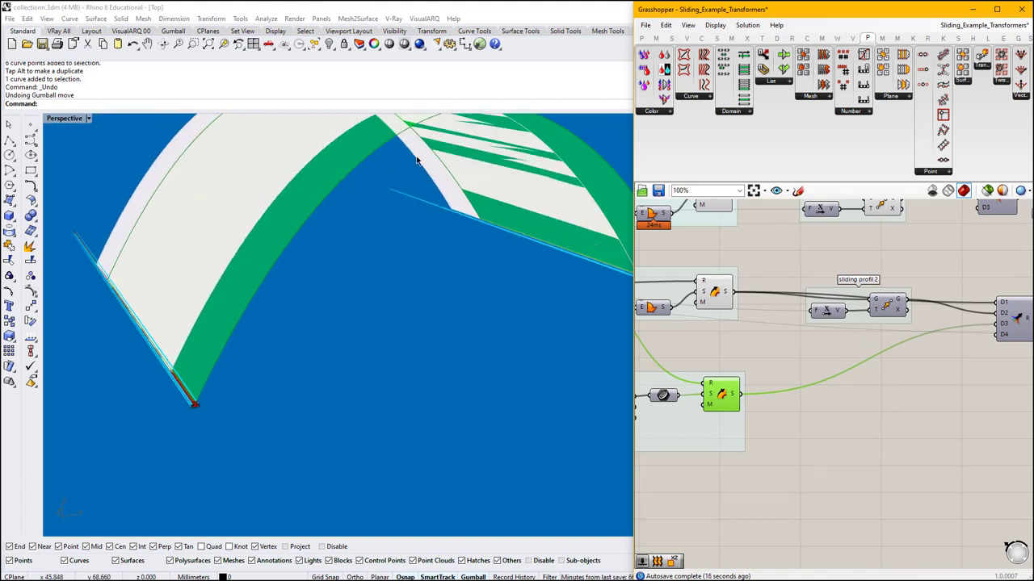
Turn on the preview of the Merge component that collects the sliding profiles and the curve roof.
right_drag(965, 336, 820, 377)
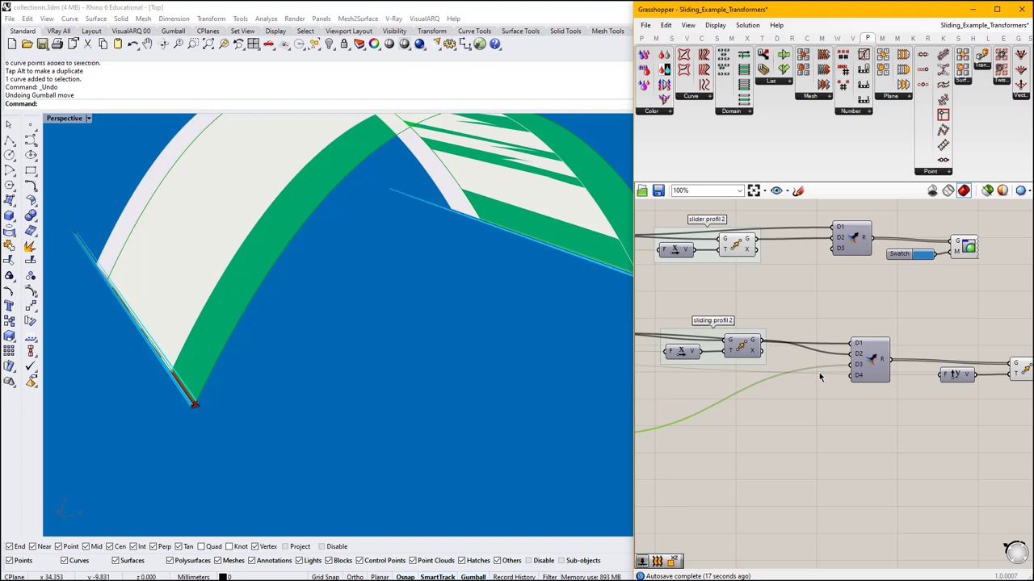
click(877, 361)
middle_click(877, 345)
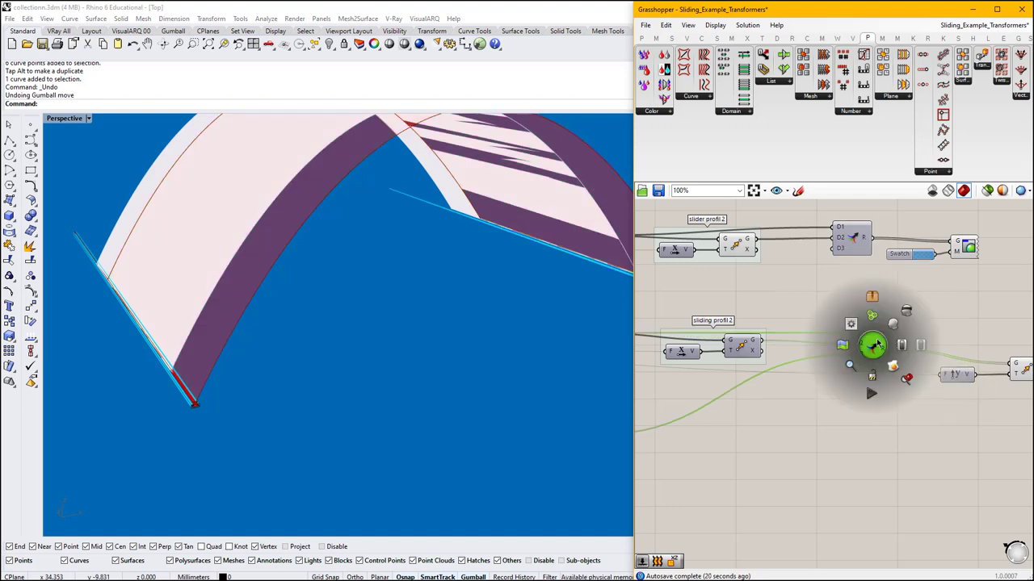
click(888, 329)
right_drag(887, 331, 783, 351)
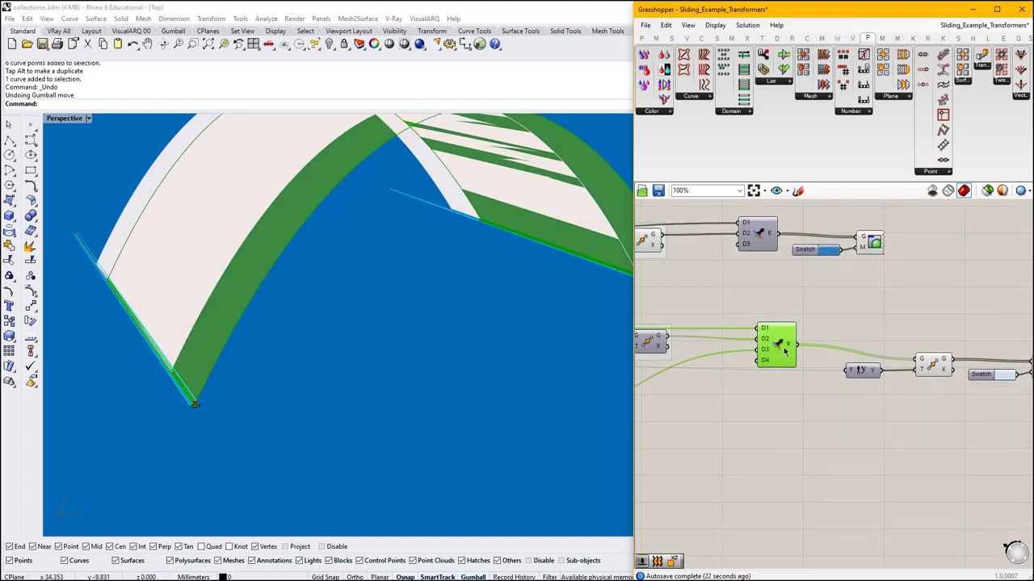
Reposition Unit Y and its Move component together lower on the canvas, below the Merge output.
click(938, 367)
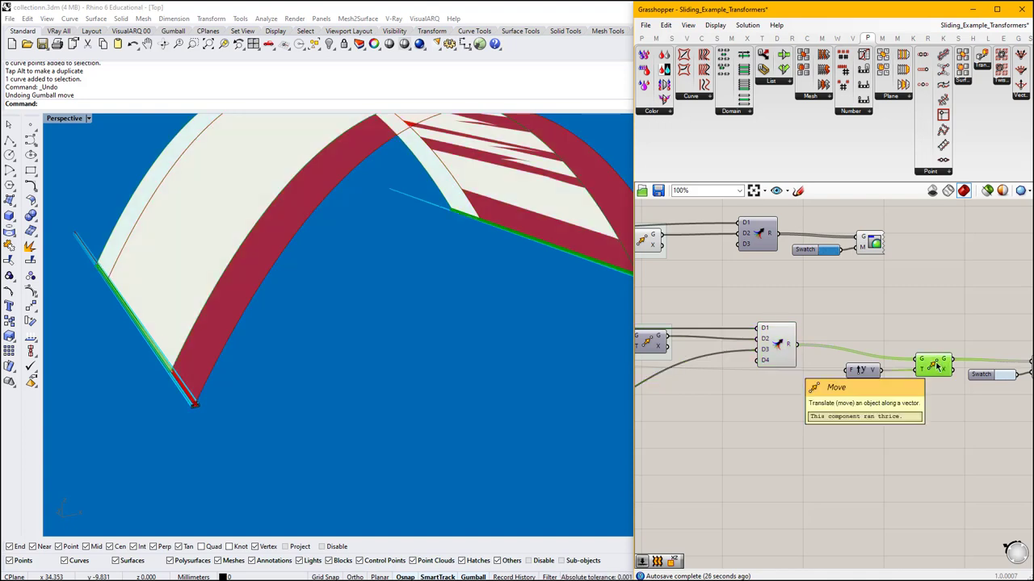
drag(954, 408, 853, 332)
drag(935, 367, 930, 418)
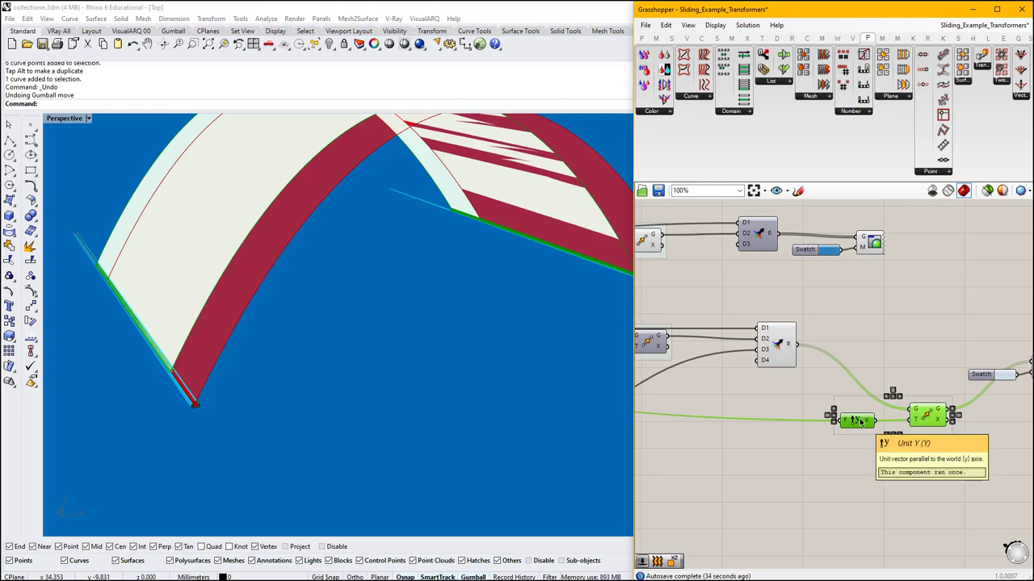
scroll(828, 412, down, 1)
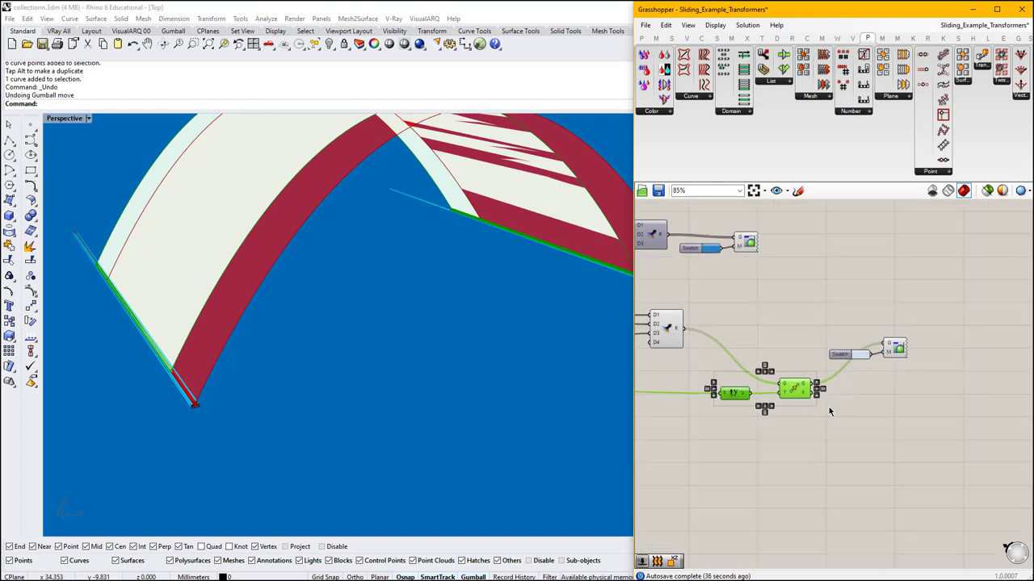
click(923, 328)
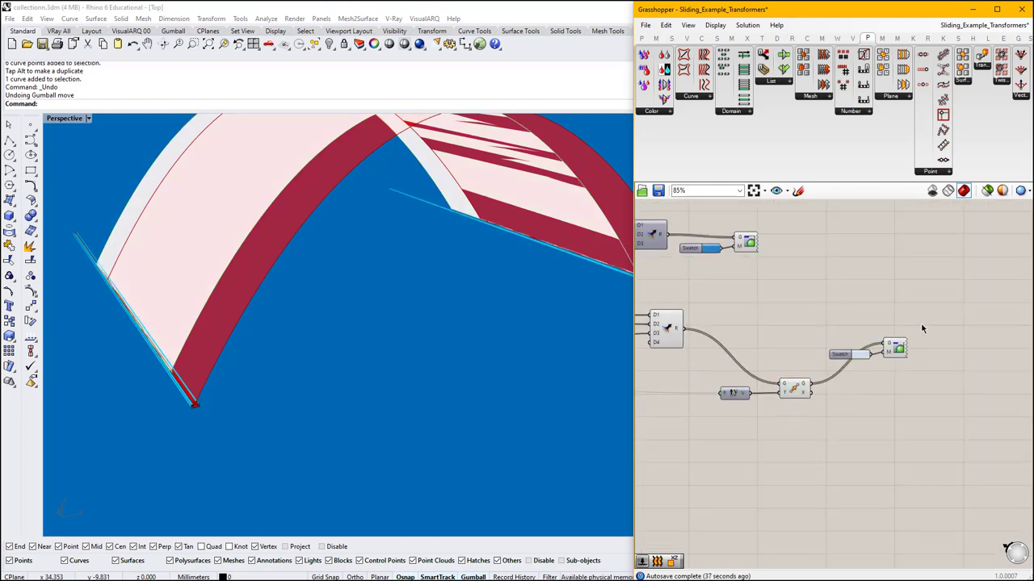
Limit the preview to selected objects and turn off the preview of all components up to the two Merge components.
click(987, 190)
scroll(884, 436, down, 6)
scroll(883, 434, down, 5)
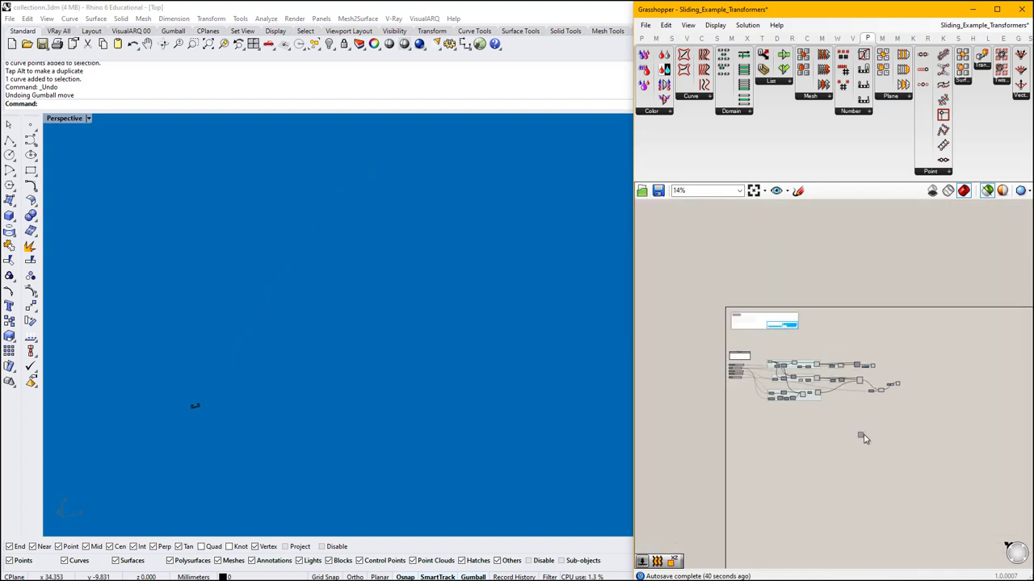
drag(865, 436, 727, 335)
middle_click(816, 358)
click(845, 324)
scroll(880, 398, up, 8)
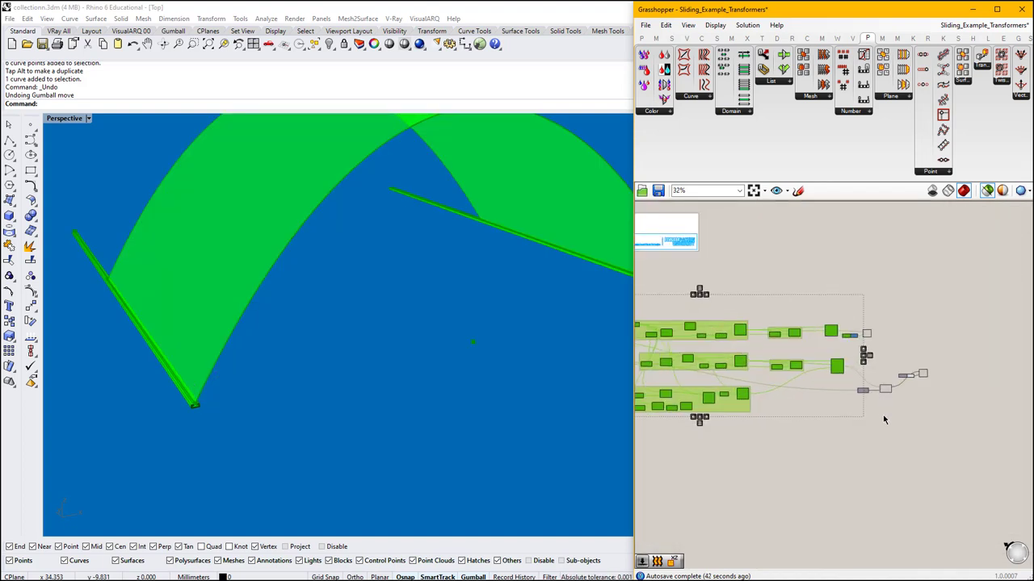
Turn off the preview of the final Move component and restore the preview for unselected objects.
drag(911, 421, 849, 339)
middle_click(872, 348)
click(904, 322)
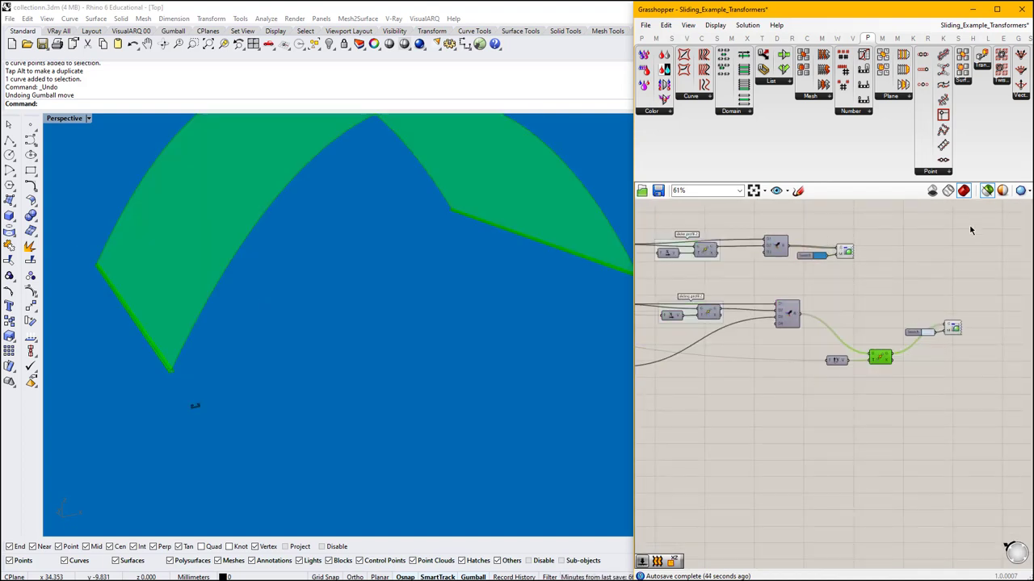
click(944, 276)
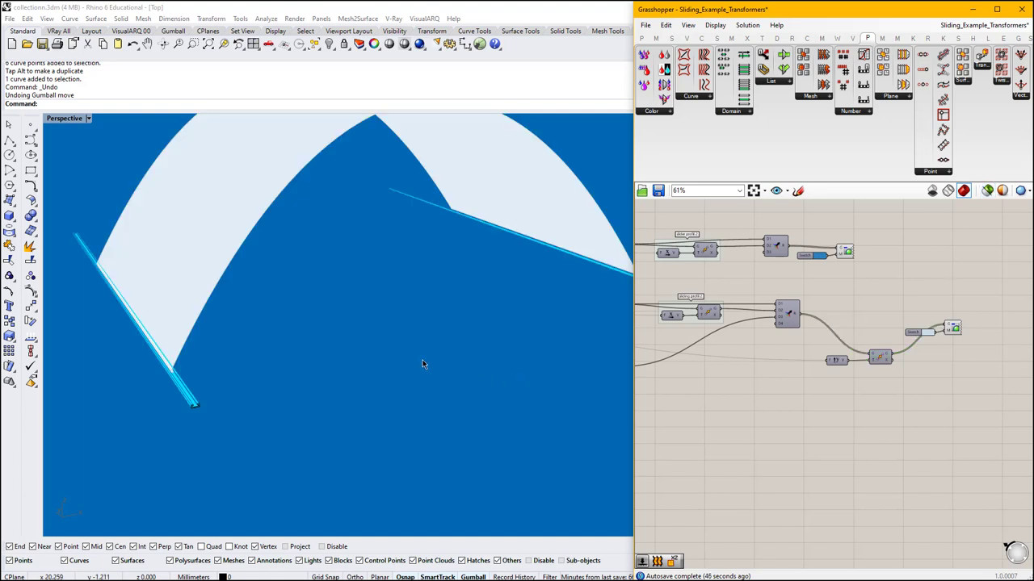
Examine the finished sliding roof and its two rails from several angles in the Perspective viewport.
scroll(404, 347, down, 3)
right_drag(381, 328, 404, 240)
right_drag(390, 321, 441, 302)
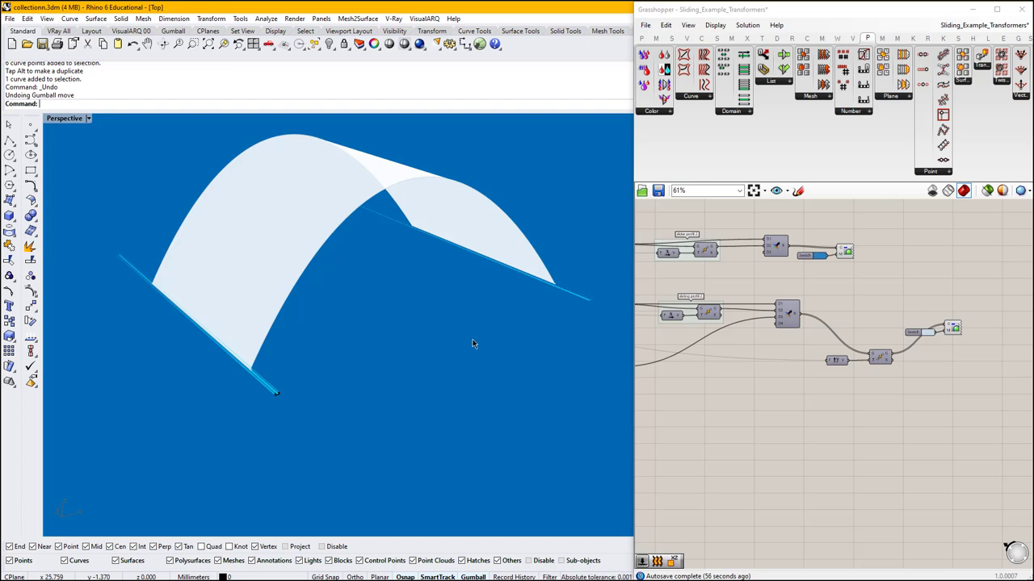
mouse_move(390, 332)
right_down()
mouse_move(375, 291)
mouse_move(388, 293)
mouse_move(385, 330)
right_up()
right_drag(604, 299, 632, 288)
Look over the sliding roof's sliders and groups once more and switch to the Folding-1_Example_Transformers definition.
click(792, 314)
scroll(791, 314, down, 5)
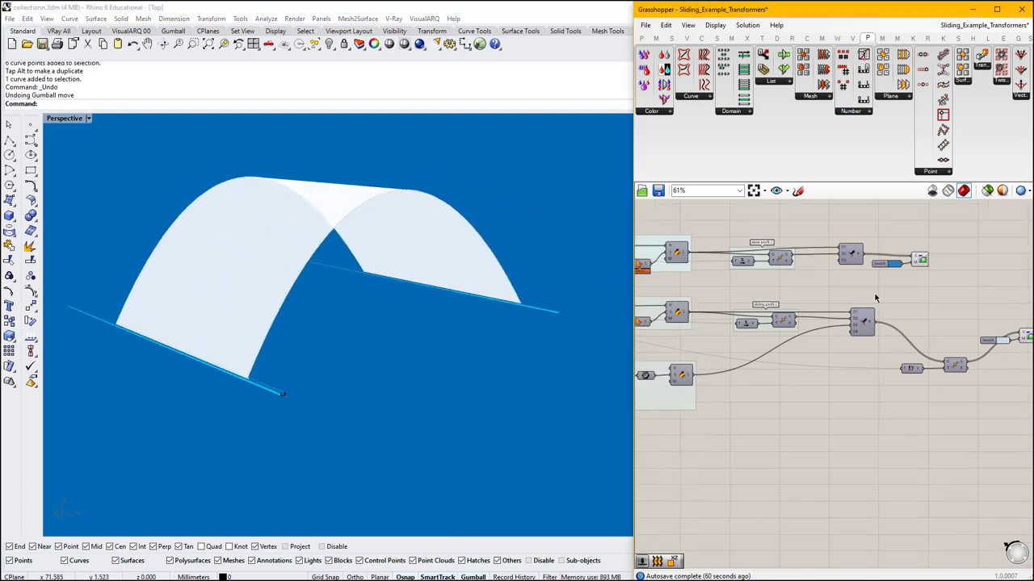
scroll(750, 295, up, 5)
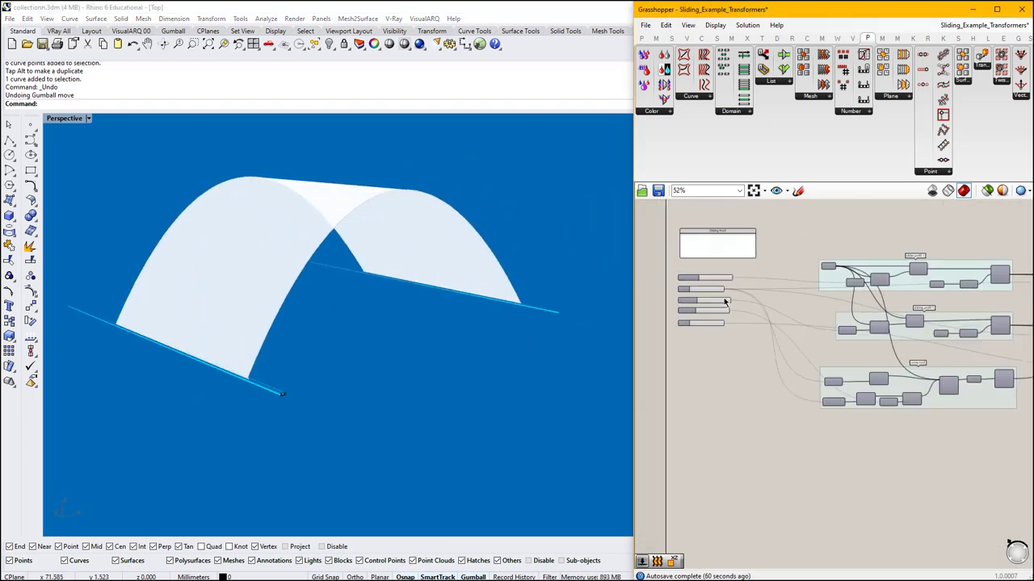
scroll(751, 273, down, 1)
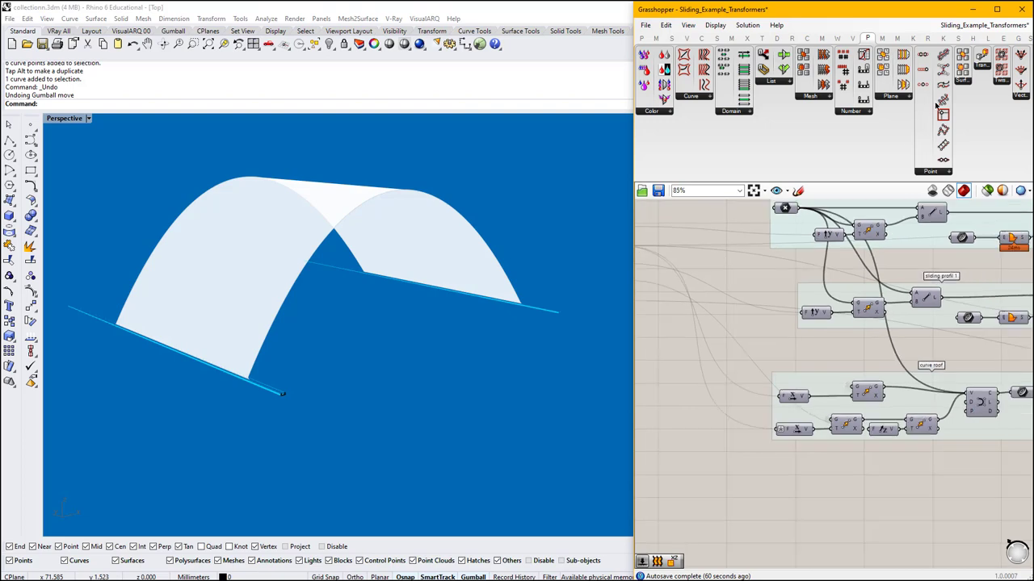
mouse_move(983, 30)
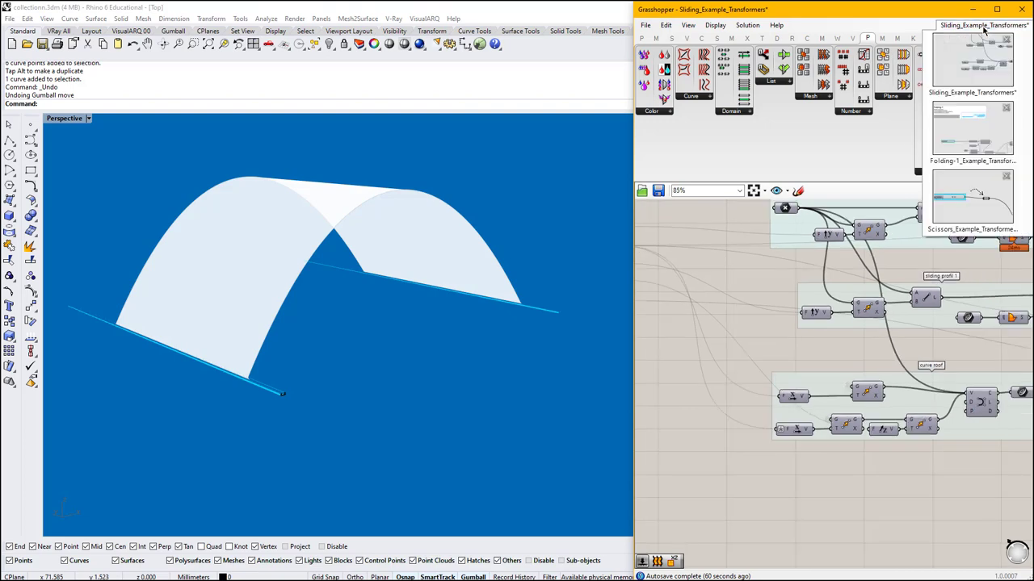
click(980, 141)
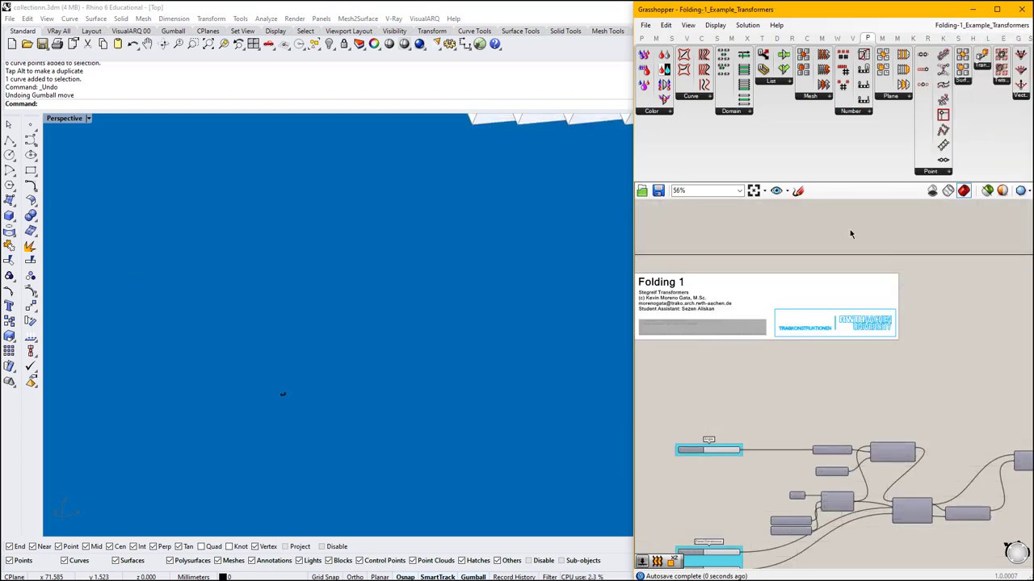
Examine the Folding 1 definition and its folded roof in the Perspective viewport.
right_drag(693, 308, 711, 236)
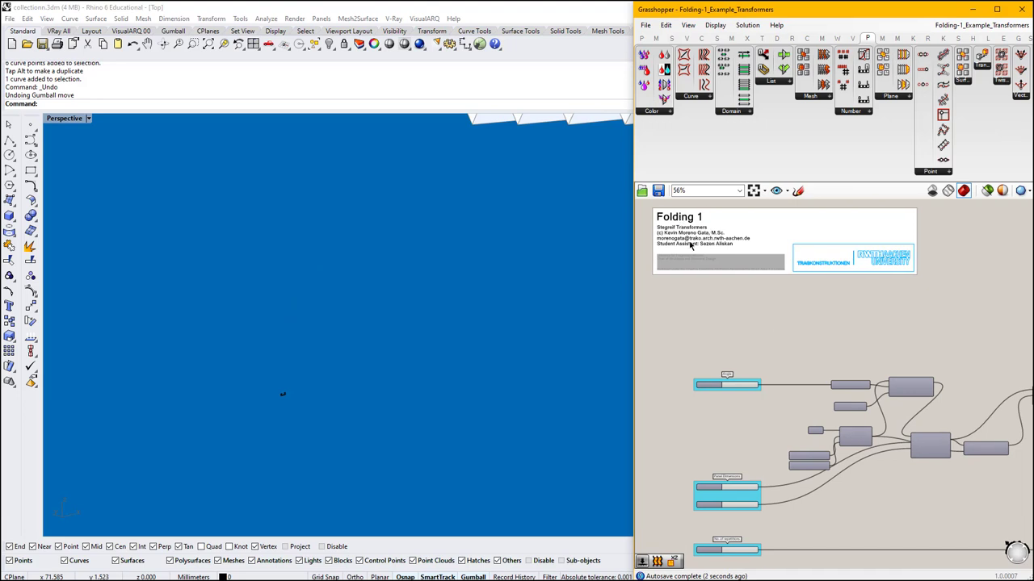
scroll(732, 287, down, 5)
scroll(769, 295, up, 7)
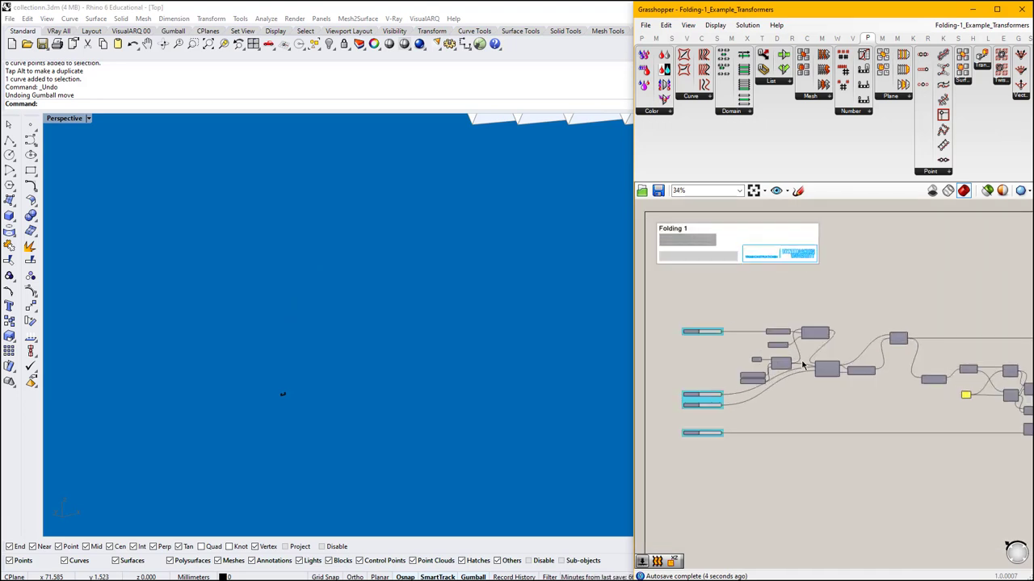
scroll(384, 338, down, 15)
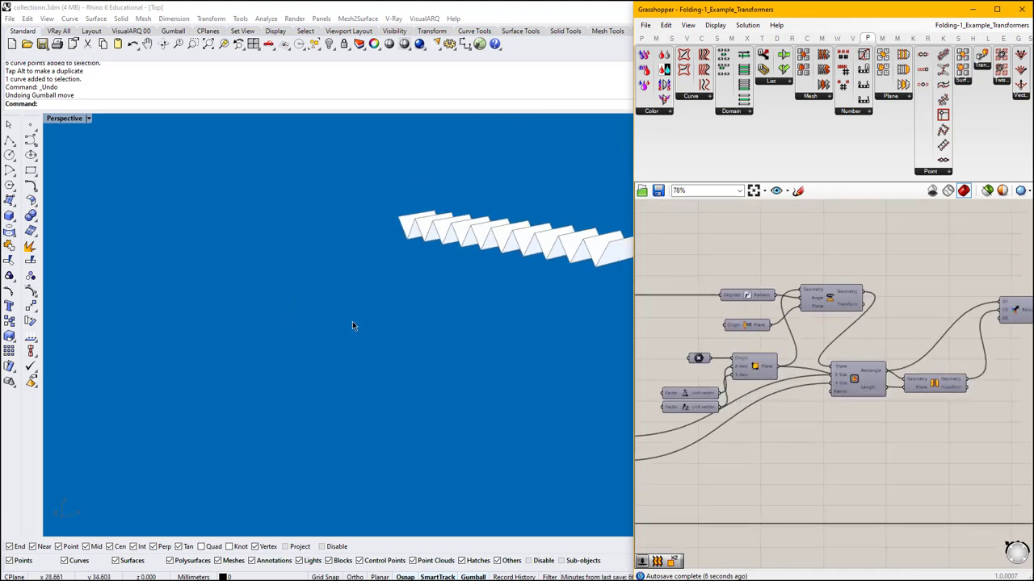
scroll(410, 294, up, 9)
scroll(421, 288, up, 3)
right_drag(369, 275, 575, 330)
scroll(481, 312, down, 3)
Set the Angle slider of the folding definition to 28.
right_drag(692, 334, 918, 234)
right_drag(814, 292, 784, 324)
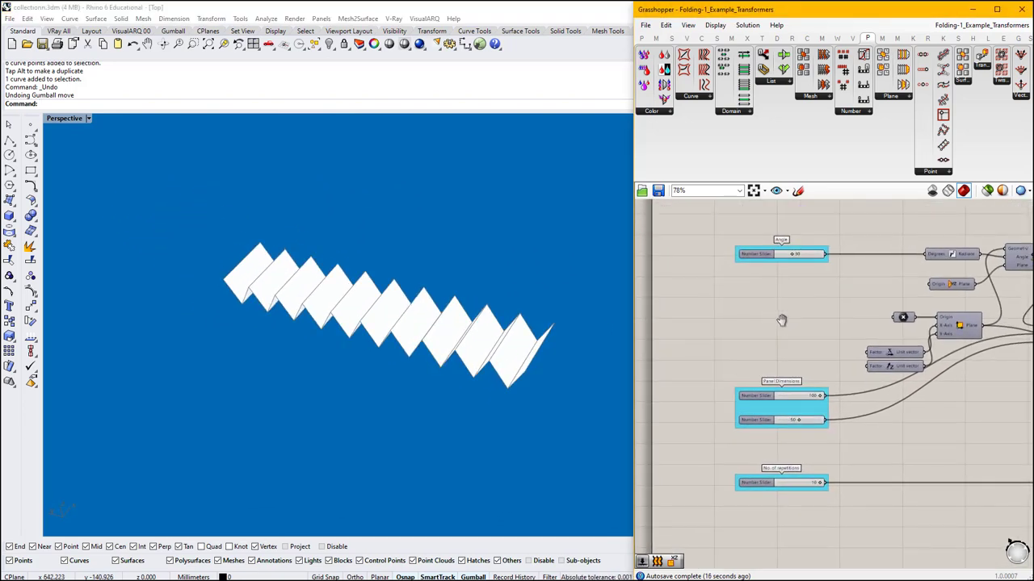
scroll(796, 258, up, 2)
mouse_move(794, 254)
mouse_down()
mouse_move(777, 254)
mouse_move(824, 260)
mouse_move(780, 261)
mouse_move(820, 263)
mouse_move(782, 264)
mouse_move(806, 262)
mouse_move(783, 263)
mouse_move(795, 265)
mouse_up()
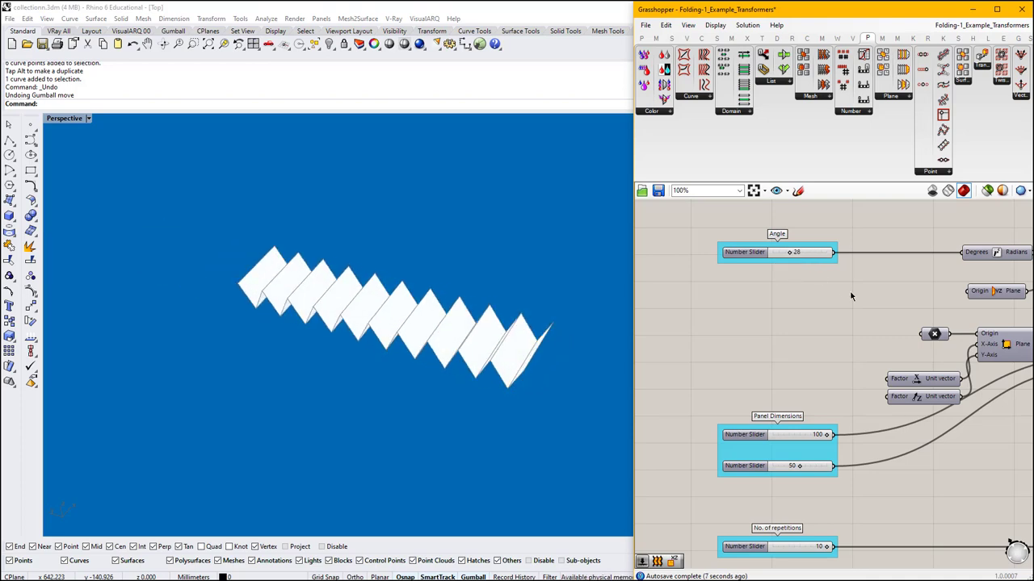
Turn on the preview of the Merge component that joins the rectangle and its mirrored copy, and inspect the first two panels.
right_drag(851, 293, 738, 307)
scroll(738, 307, down, 3)
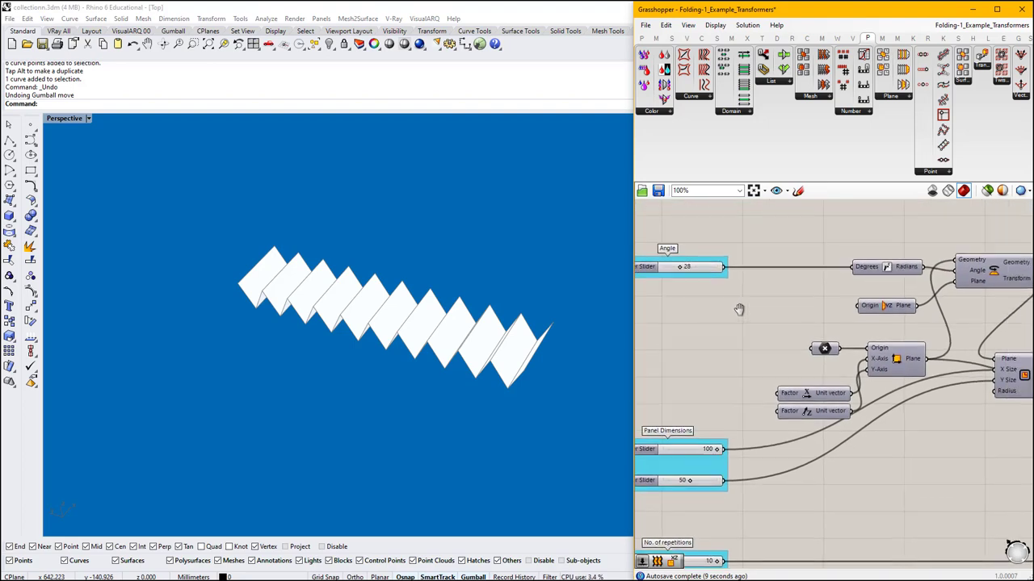
scroll(923, 289, up, 1)
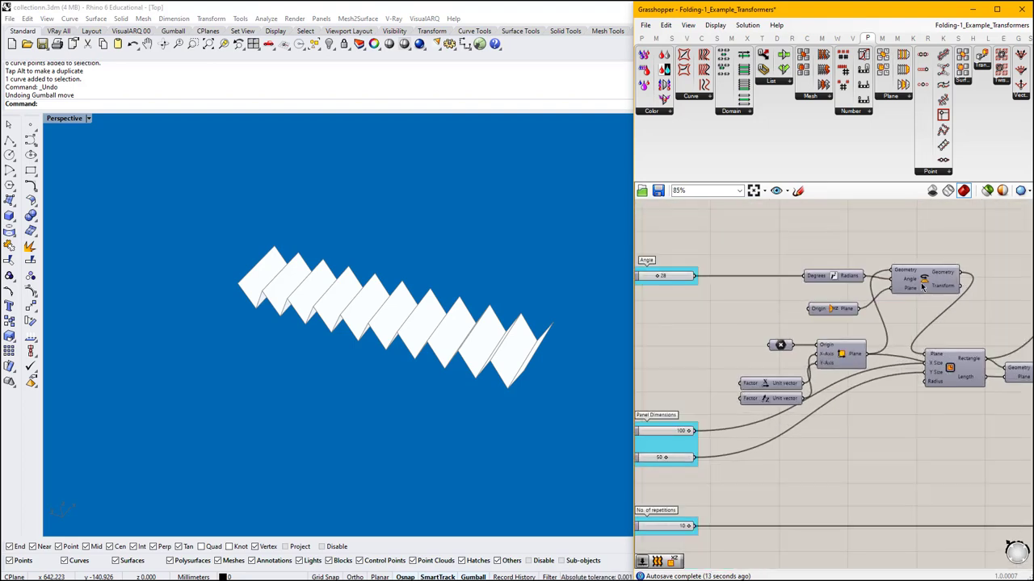
right_drag(914, 318, 872, 285)
right_drag(918, 334, 814, 350)
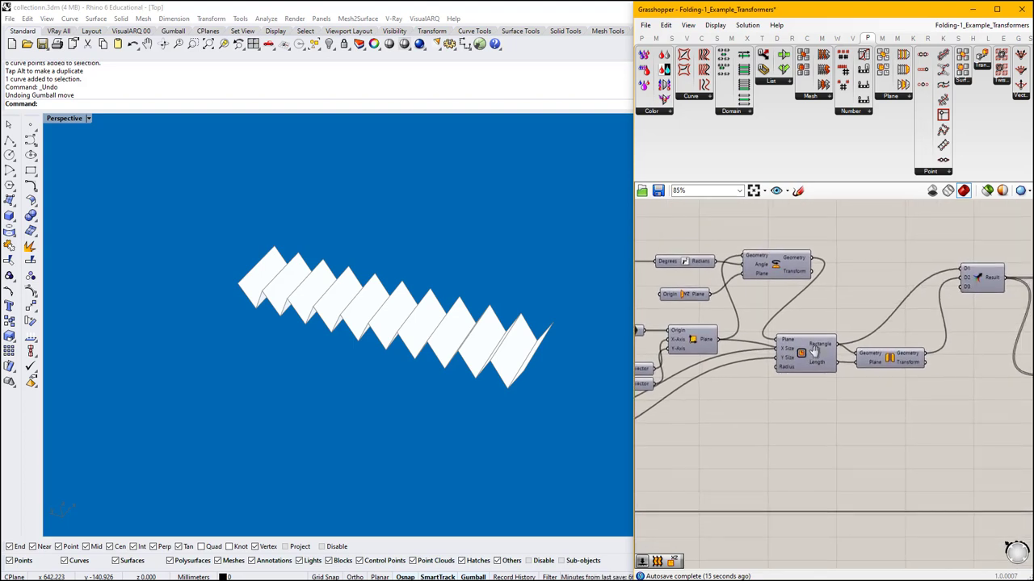
middle_click(982, 278)
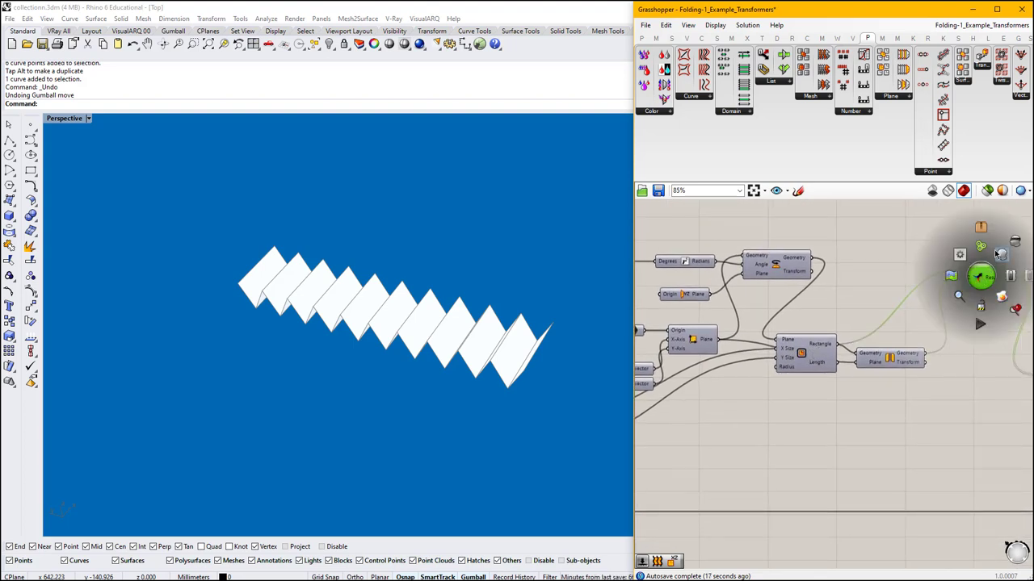
click(998, 254)
scroll(372, 311, down, 4)
scroll(488, 325, up, 6)
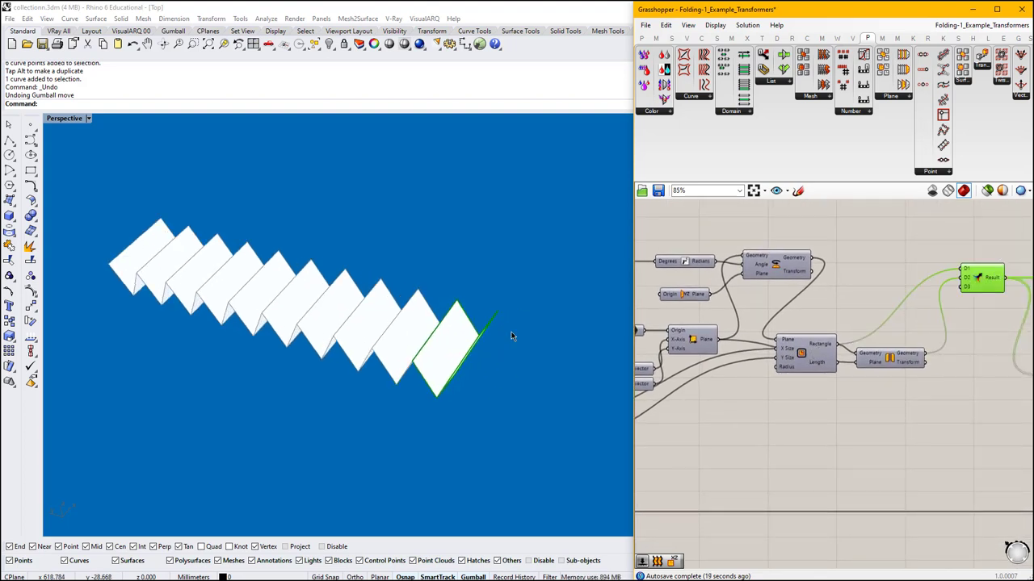
scroll(511, 336, up, 3)
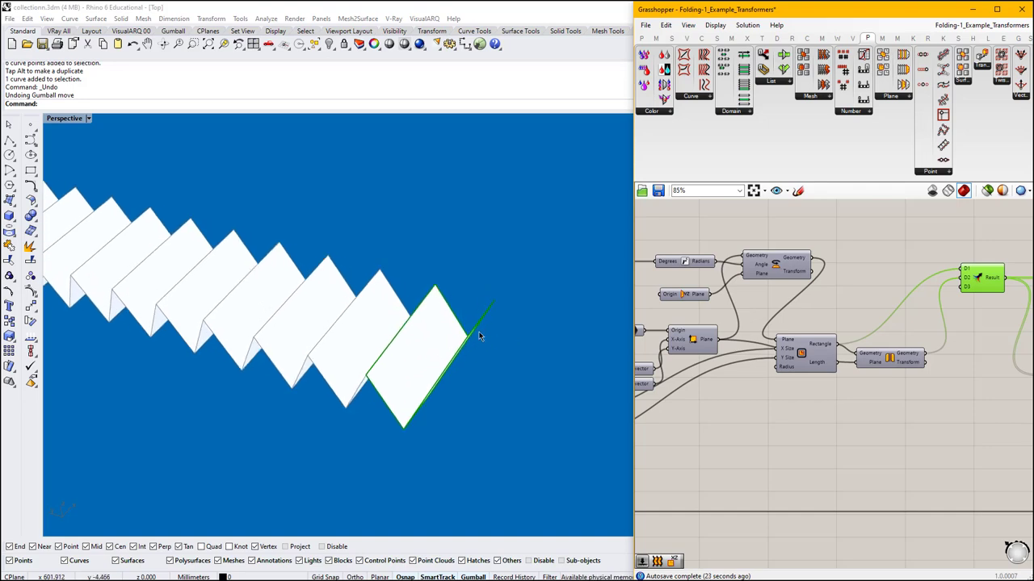
Vary the No. of repetitions slider and leave it at 10.
scroll(810, 299, down, 5)
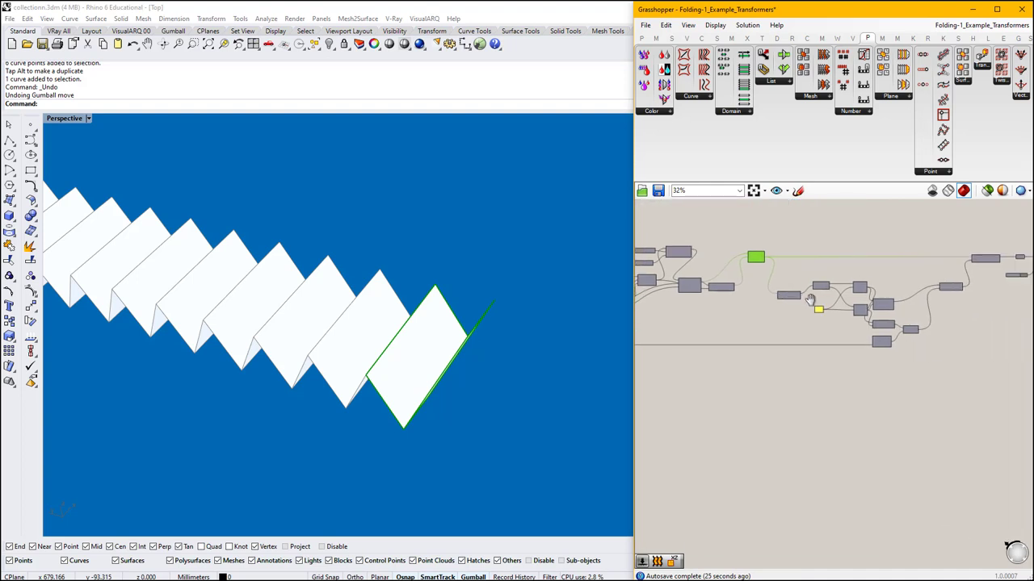
scroll(700, 332, up, 6)
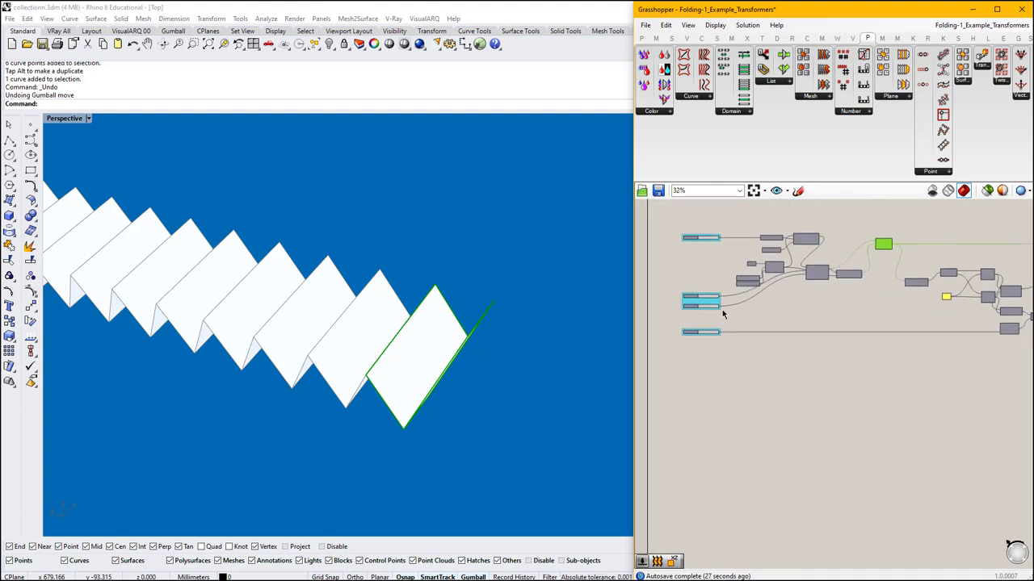
right_drag(700, 332, 753, 358)
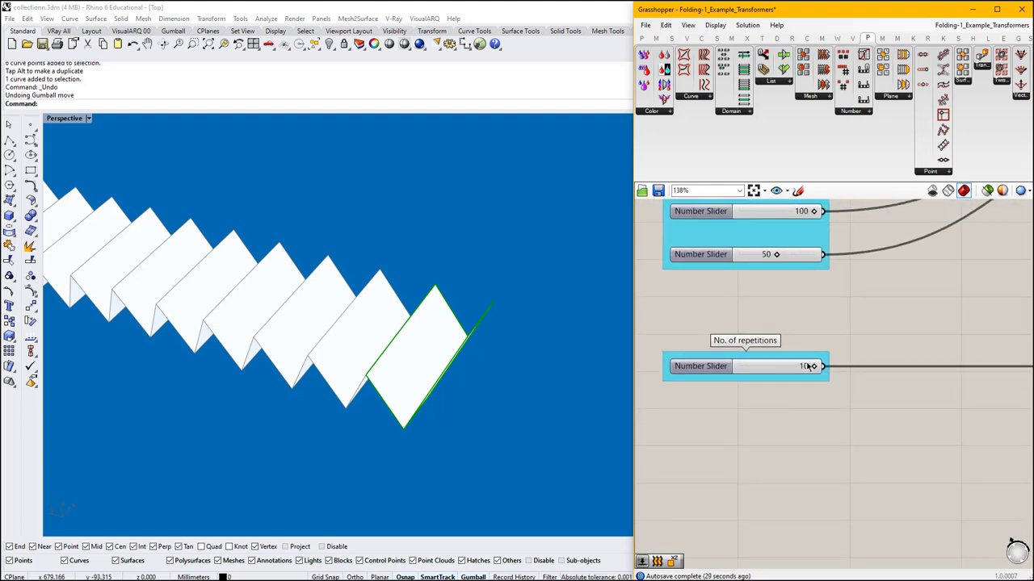
drag(815, 368, 840, 384)
scroll(737, 394, down, 8)
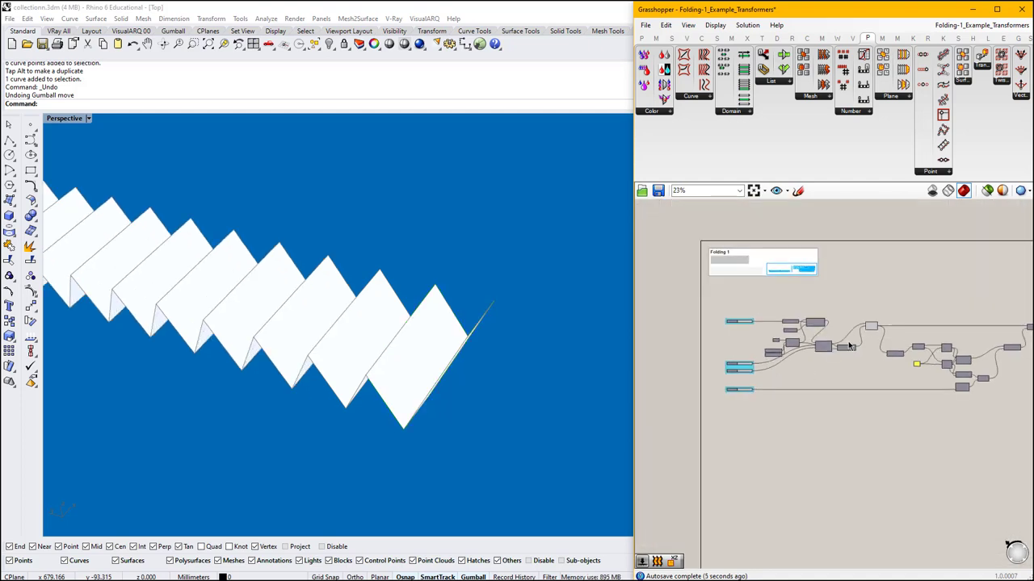
Set the Panel Dimensions sliders to 100 and 72.
scroll(746, 370, up, 7)
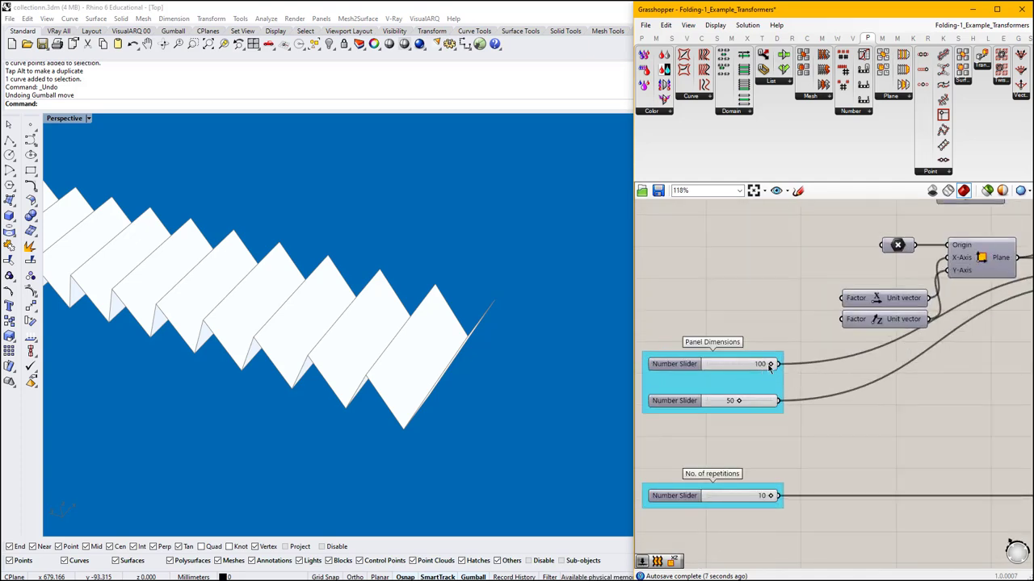
mouse_move(773, 365)
mouse_down()
mouse_move(741, 364)
mouse_move(785, 371)
mouse_up()
drag(740, 400, 749, 402)
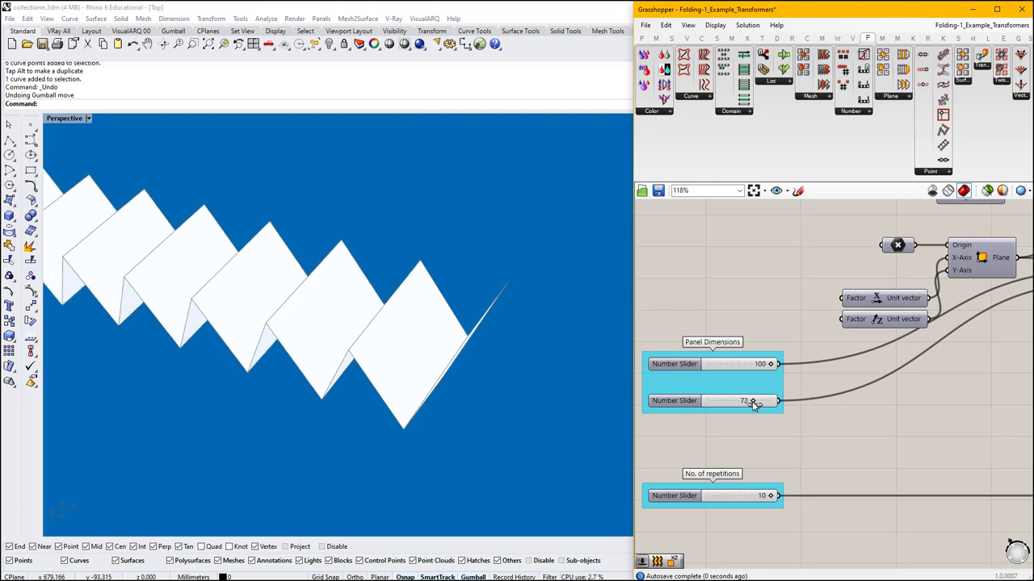
Turn on the preview of the Mirror component after the Rectangle and inspect the mirrored panel.
scroll(784, 353, down, 4)
scroll(906, 341, up, 4)
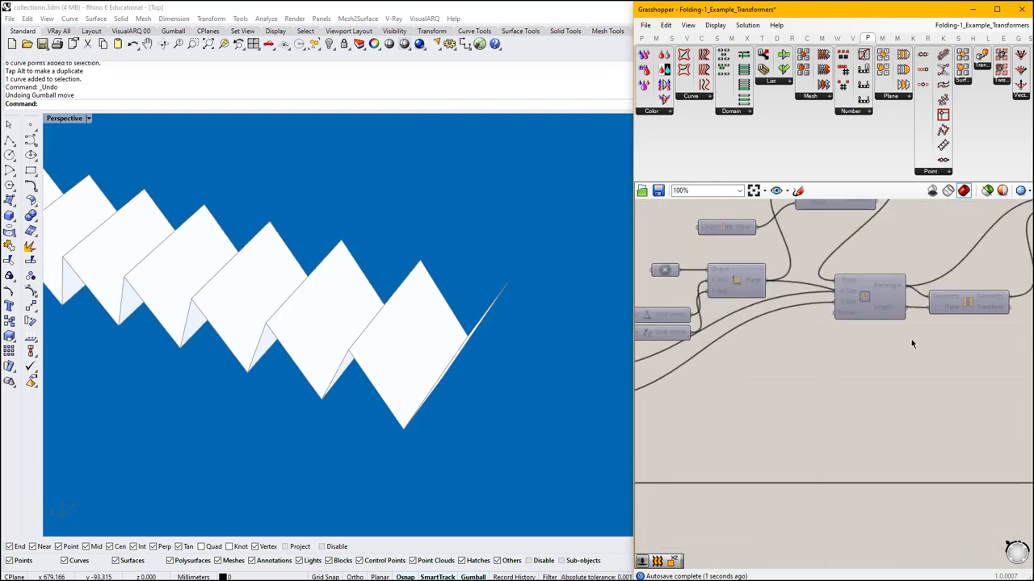
click(864, 301)
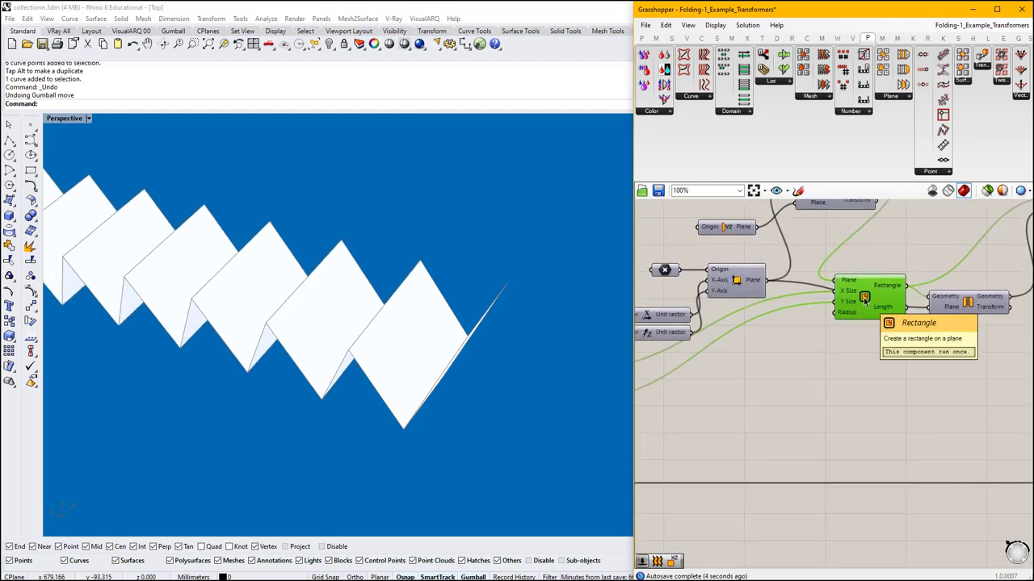
right_drag(972, 315, 728, 388)
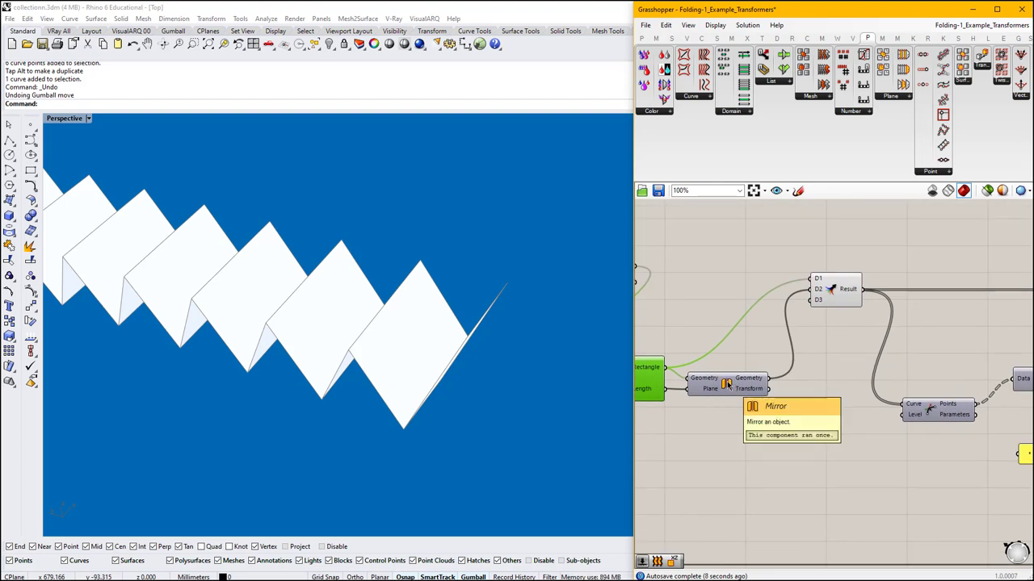
click(727, 384)
middle_click(728, 383)
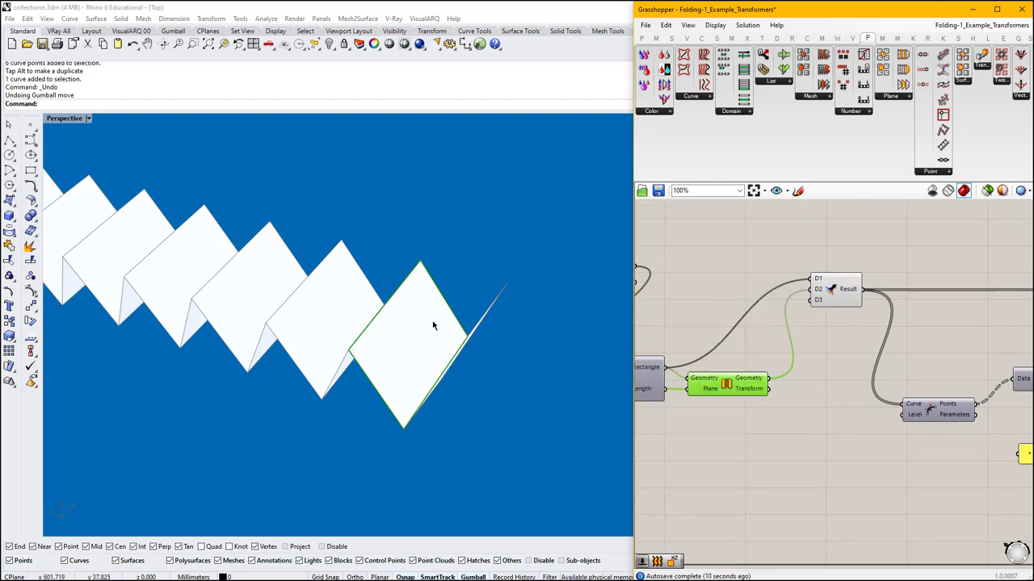
right_drag(433, 322, 468, 307)
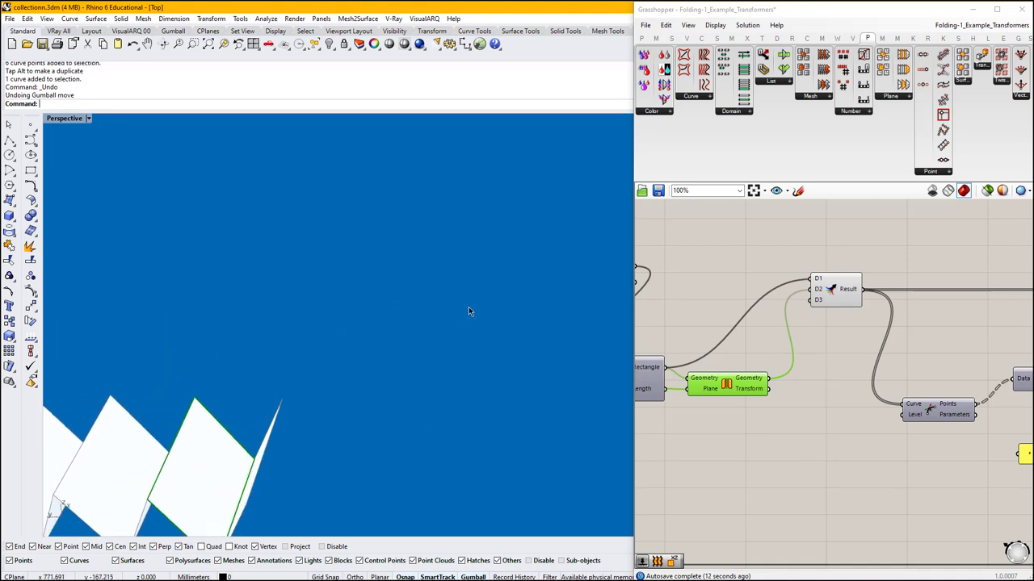
scroll(468, 312, down, 5)
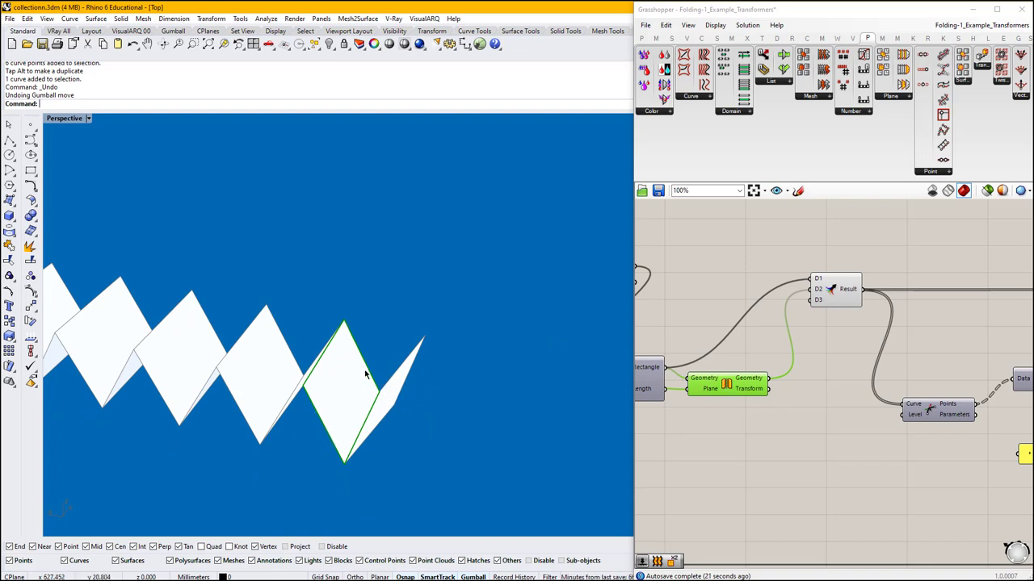
Move the Mirror component below the Rectangle component and highlight the connections of the constructed plane that feeds it.
right_drag(709, 394, 972, 382)
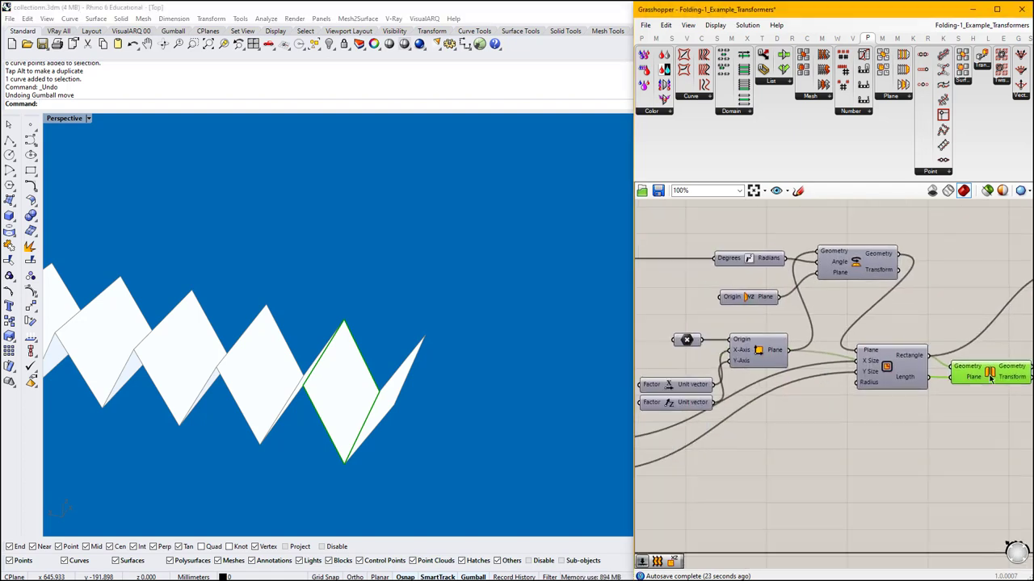
drag(990, 376, 970, 417)
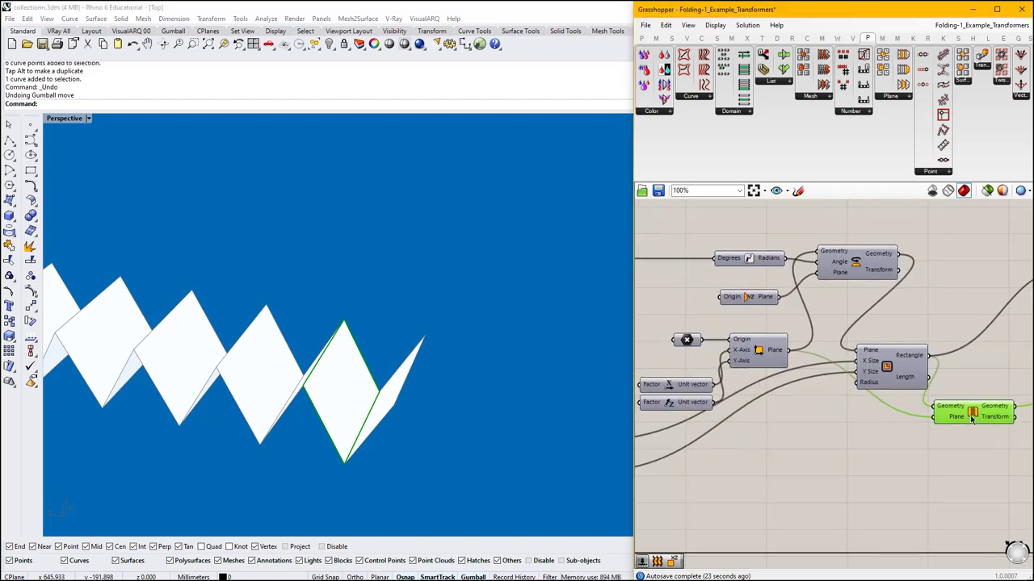
click(757, 360)
right_drag(661, 404, 705, 385)
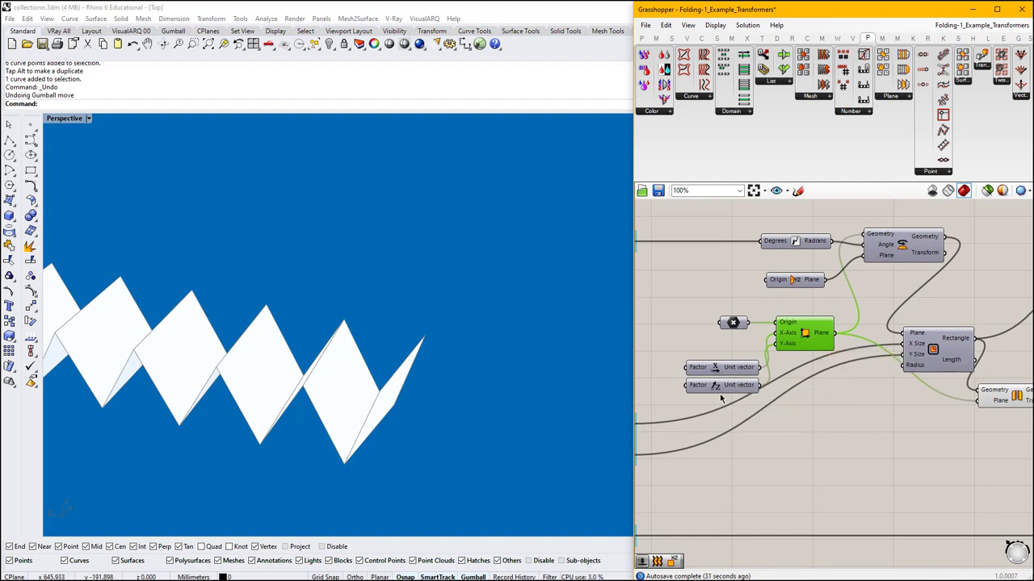
Add an XZ Plane component, connect the Point to its origin and feed its plane into the Mirror component.
double_click(834, 428)
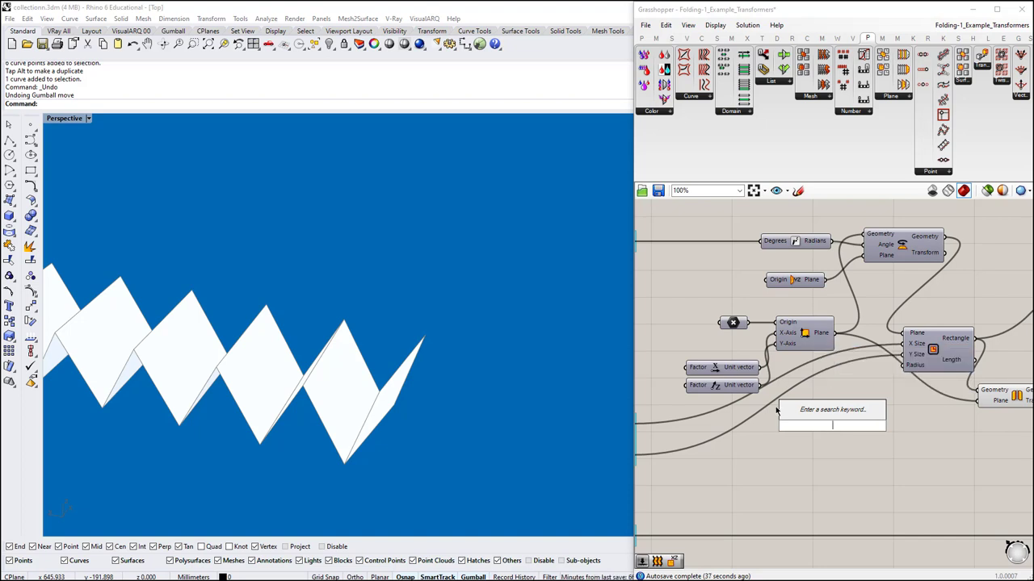
text(xz)
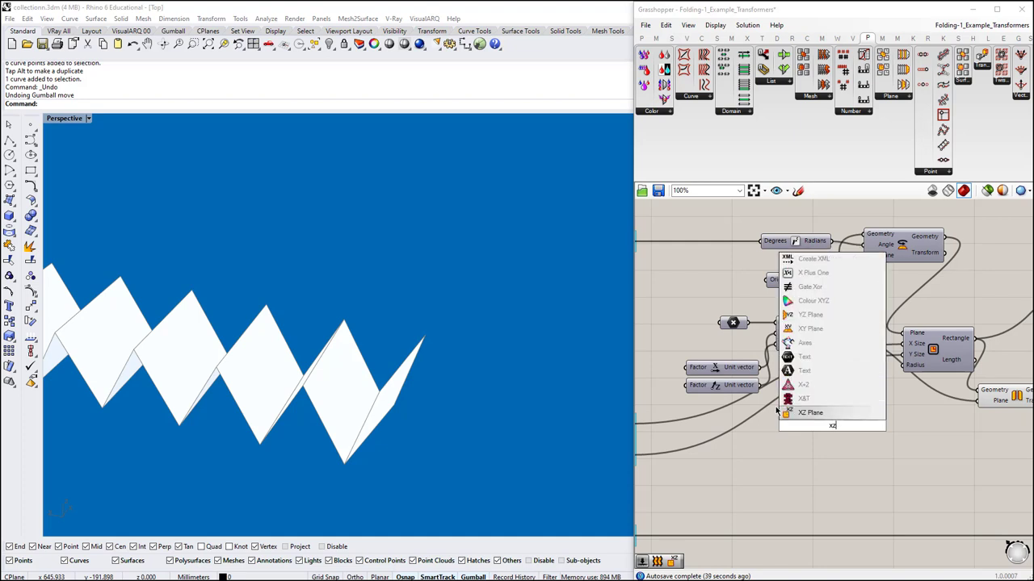
key(Return)
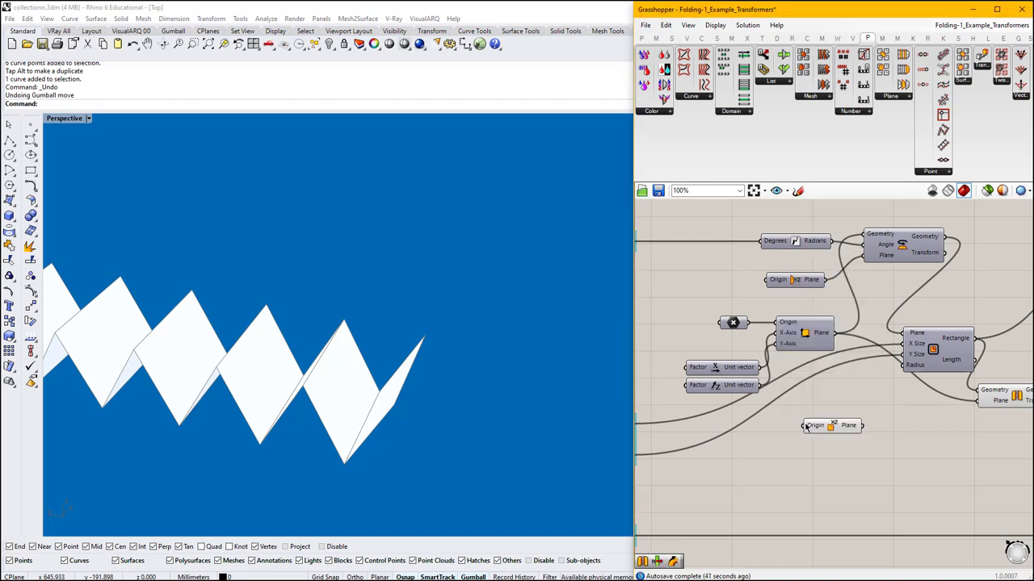
drag(799, 427, 747, 322)
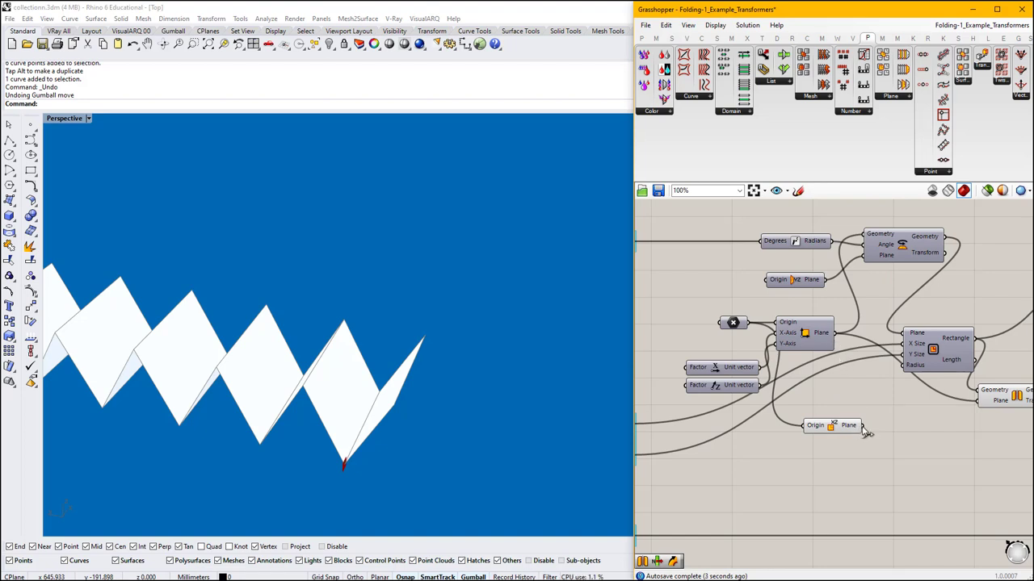
drag(862, 426, 987, 403)
Feed the XZ Plane into the Rotate component's geometry and put it in place of the deleted plane-construction component.
right_drag(958, 430, 908, 445)
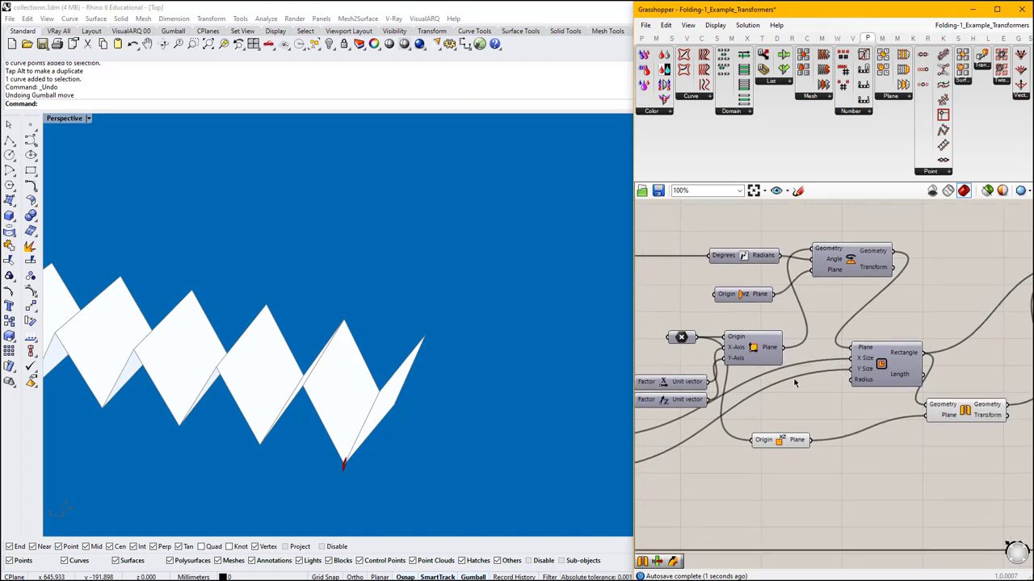
drag(811, 440, 816, 249)
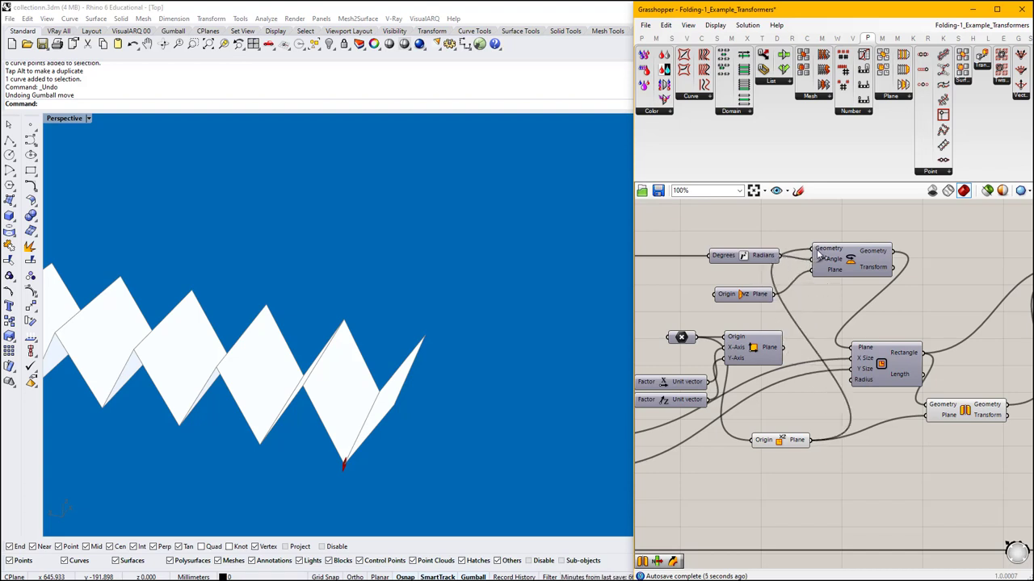
click(749, 362)
key(Delete)
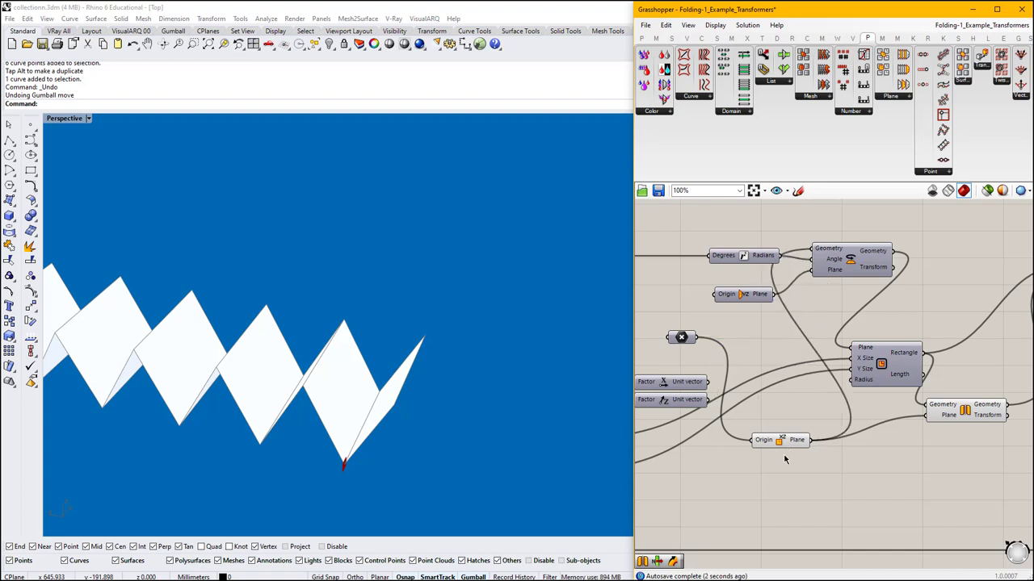
drag(777, 439, 762, 357)
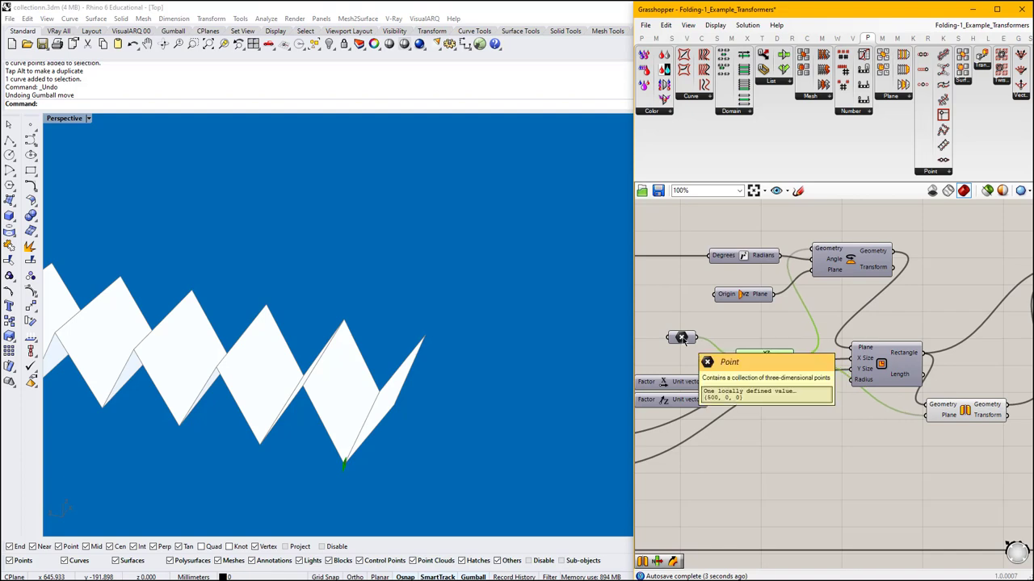
Highlight the mirrored panel and follow the definition onward to the curve points and List Item components.
right_drag(922, 402, 748, 387)
click(794, 396)
right_drag(852, 365, 682, 365)
right_drag(927, 366, 799, 348)
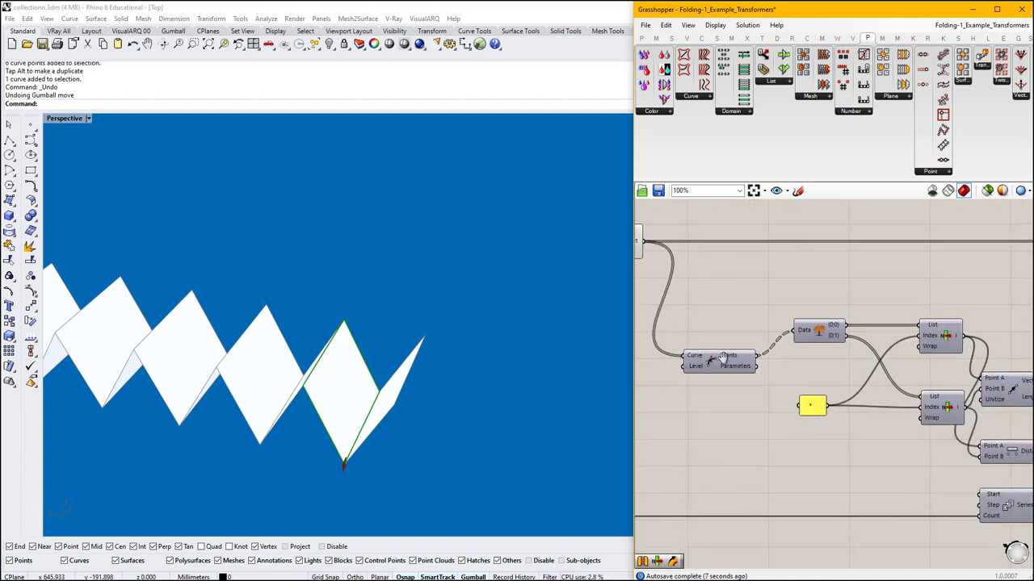
Turn on the preview of the component that splits the curve points into branches, and follow the wires to the Amplitude component.
click(822, 331)
middle_click(820, 332)
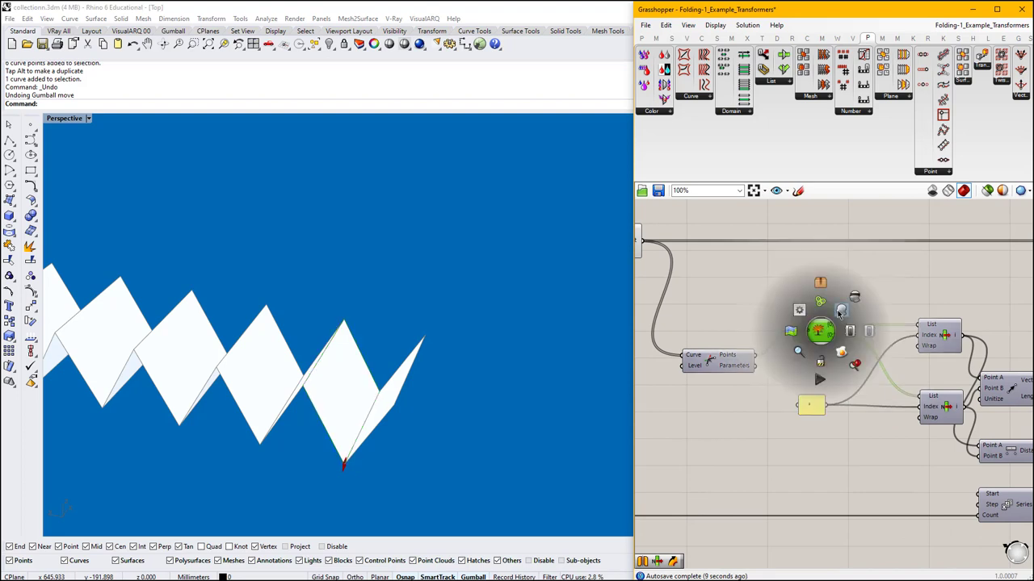
right_drag(864, 363, 740, 314)
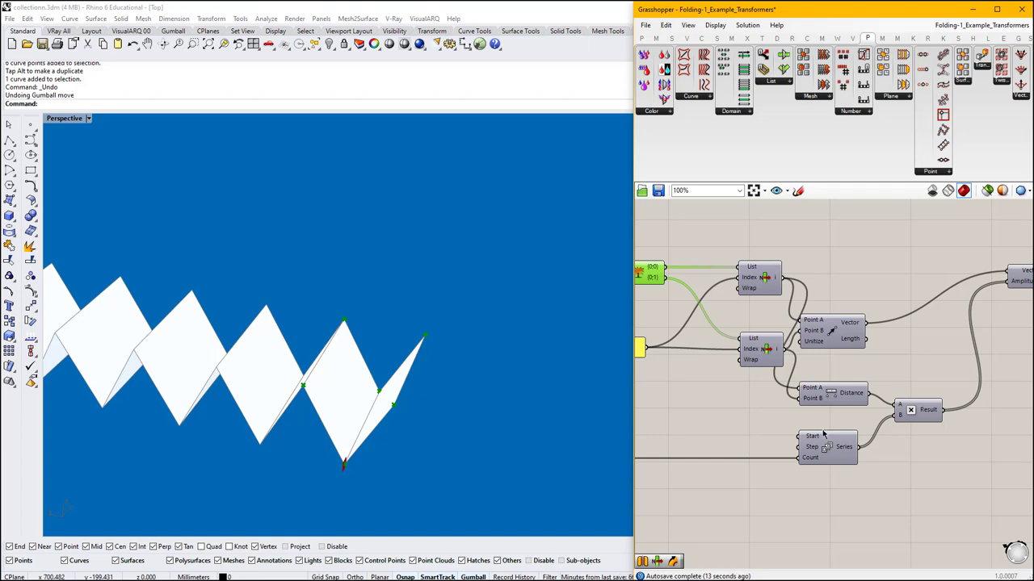
right_drag(863, 442, 832, 449)
scroll(860, 407, down, 2)
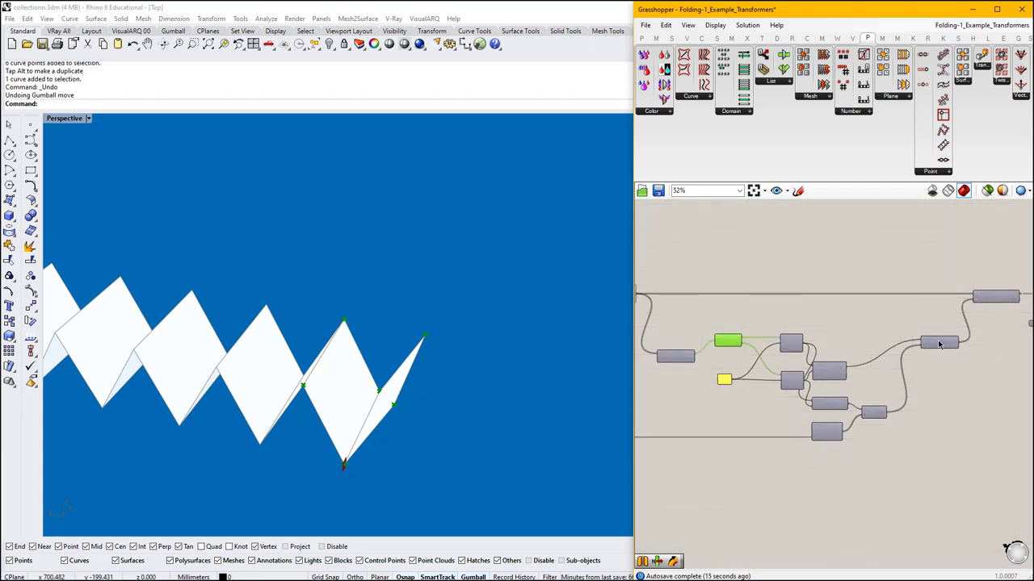
scroll(821, 377, up, 2)
right_drag(913, 417, 832, 415)
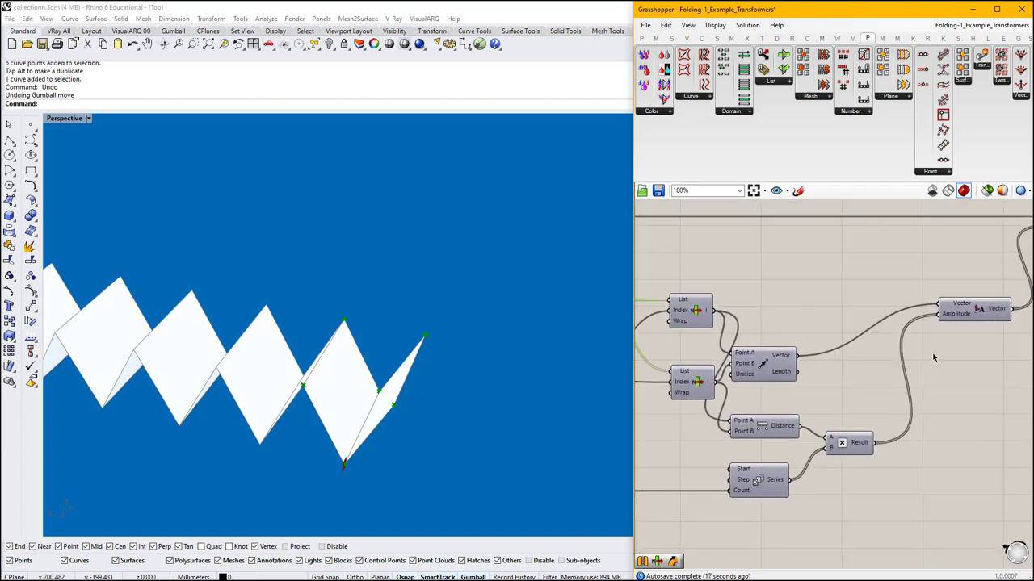
Highlight the Amplitude component's connections, trace its two inputs back, and inspect the amplitude values it receives.
click(982, 309)
middle_click(982, 309)
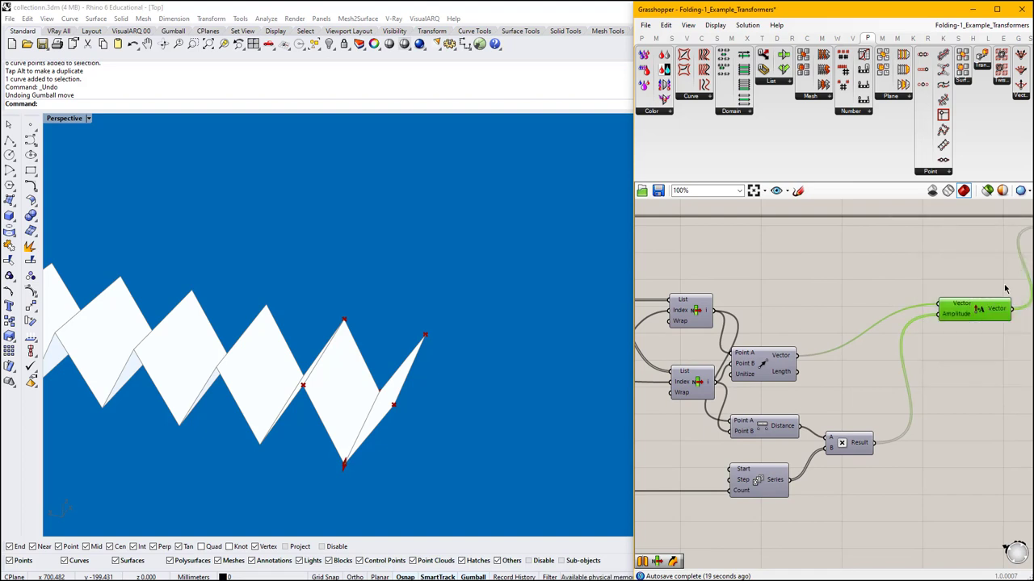
right_drag(989, 310, 889, 326)
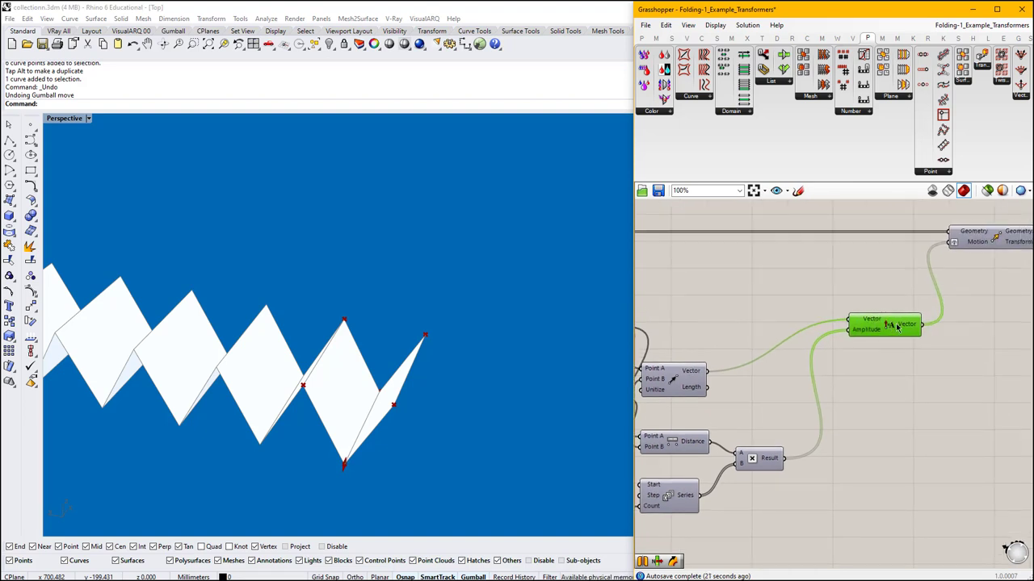
scroll(898, 327, down, 5)
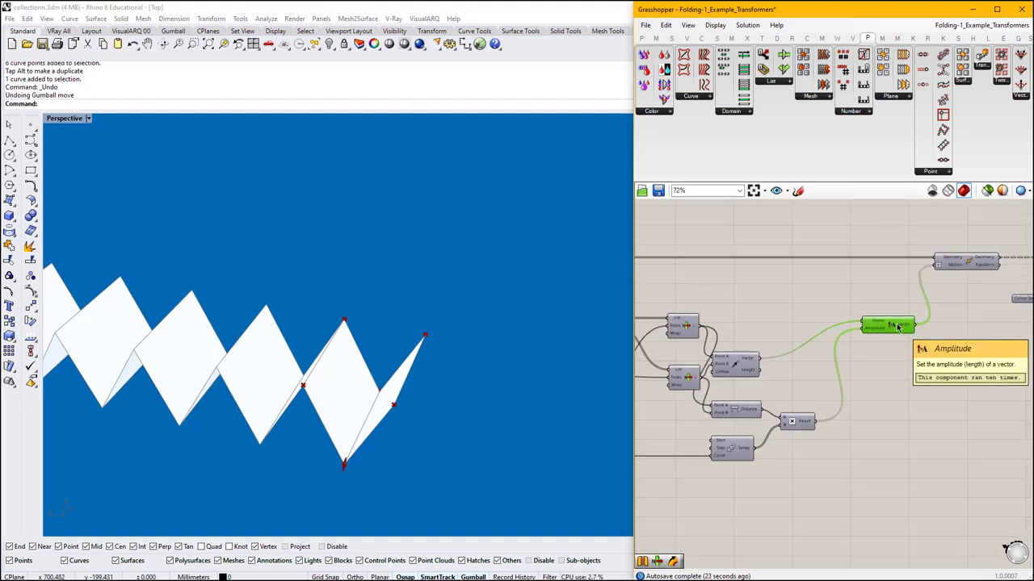
scroll(897, 327, up, 4)
right_drag(802, 328, 901, 331)
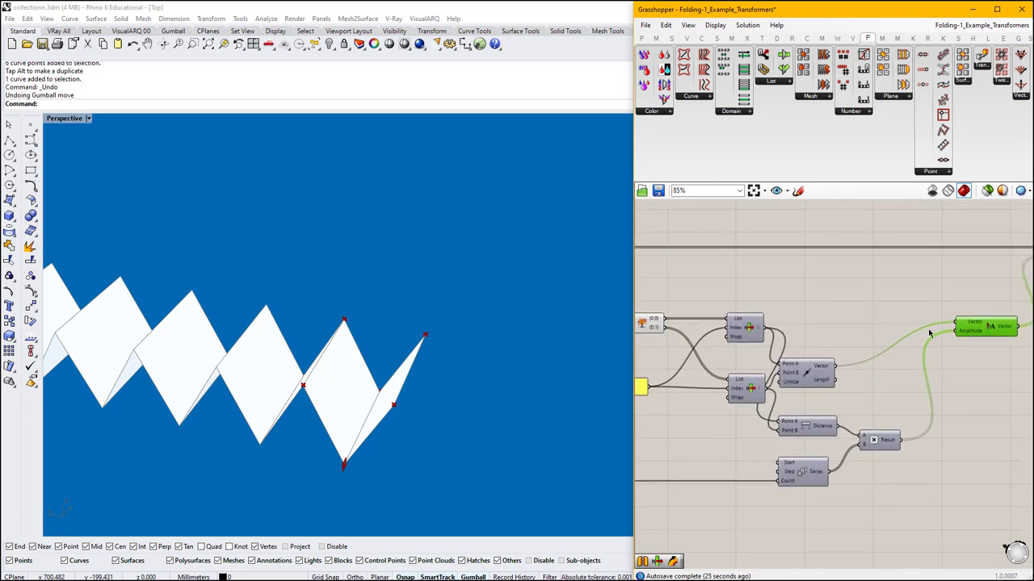
mouse_move(974, 336)
scroll(454, 410, down, 5)
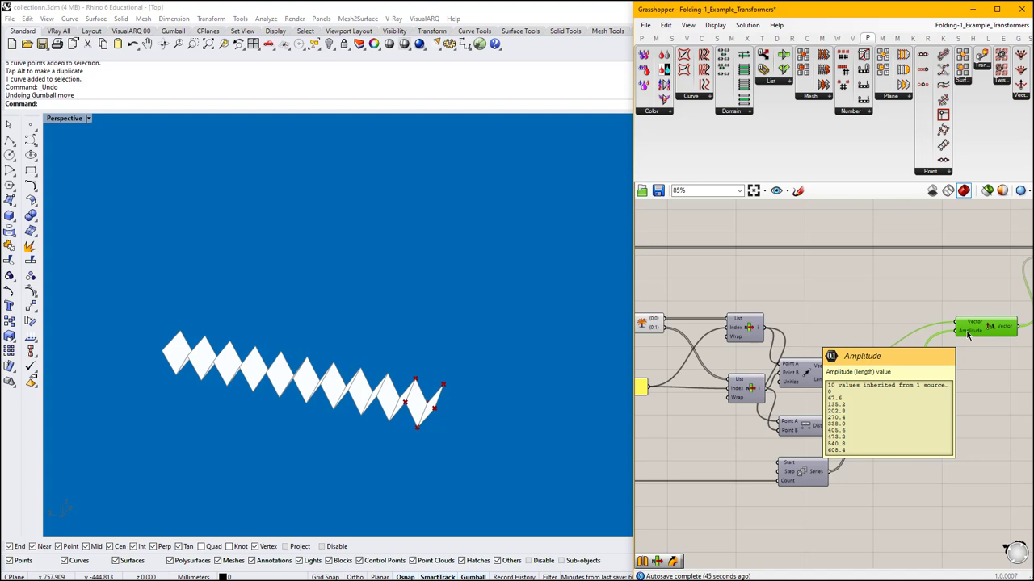
Inspect the Series component's start and step inputs and its output list.
mouse_move(811, 477)
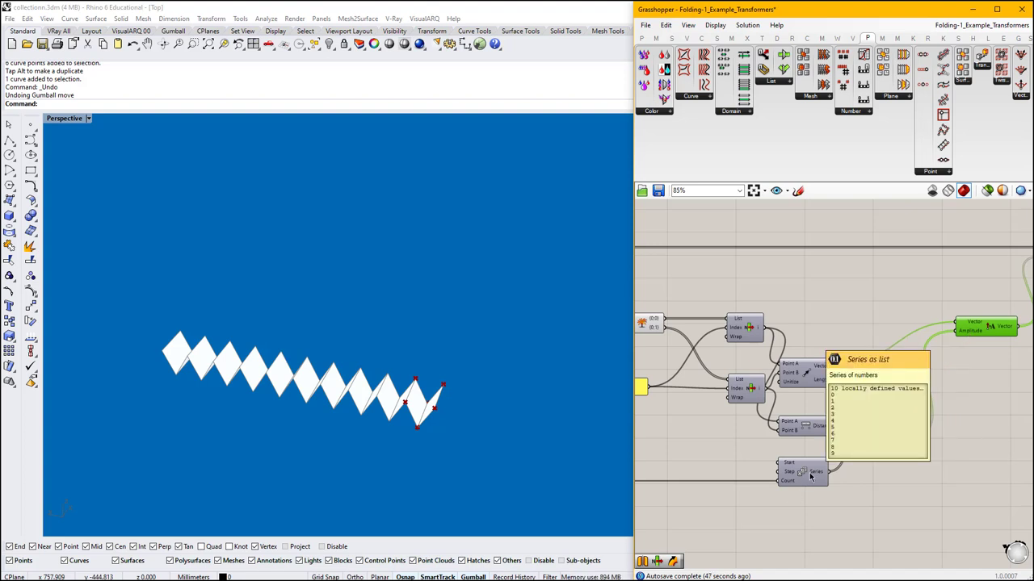
scroll(811, 478, up, 5)
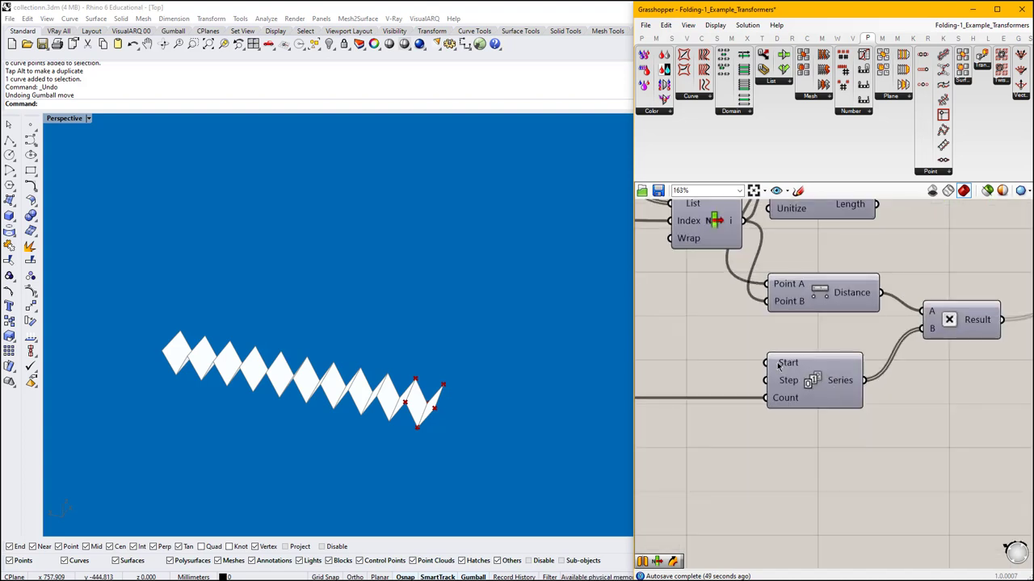
mouse_move(787, 365)
mouse_move(789, 385)
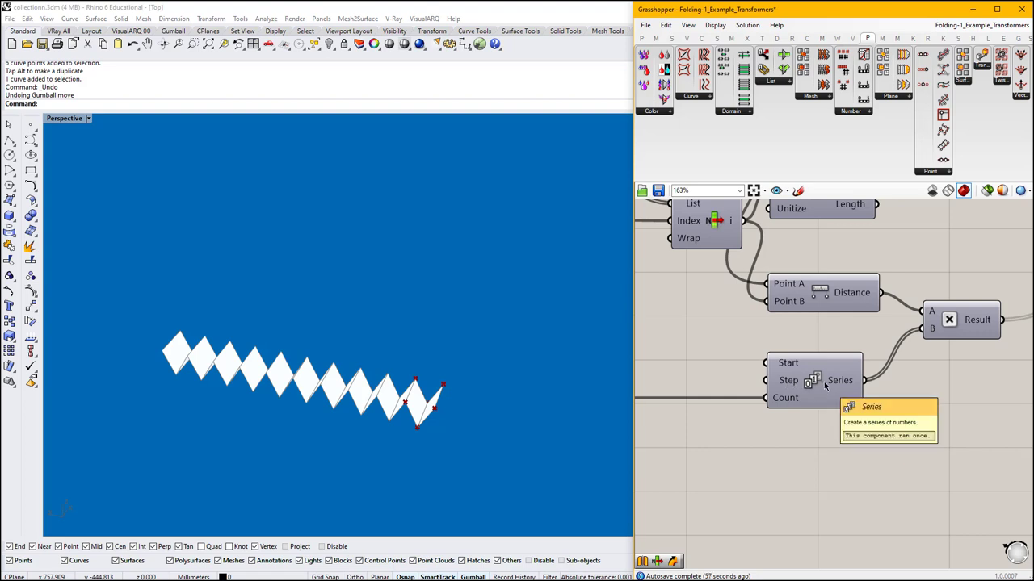
mouse_move(837, 386)
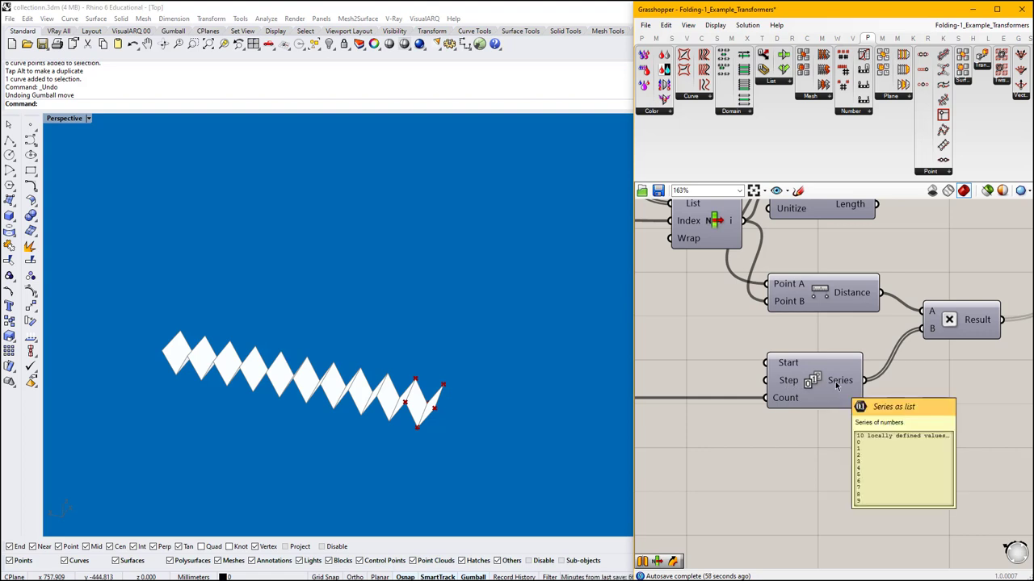
Trace the Series component's count input back to its number slider and return to the Distance and Series components.
click(787, 398)
scroll(926, 412, down, 5)
scroll(924, 414, down, 3)
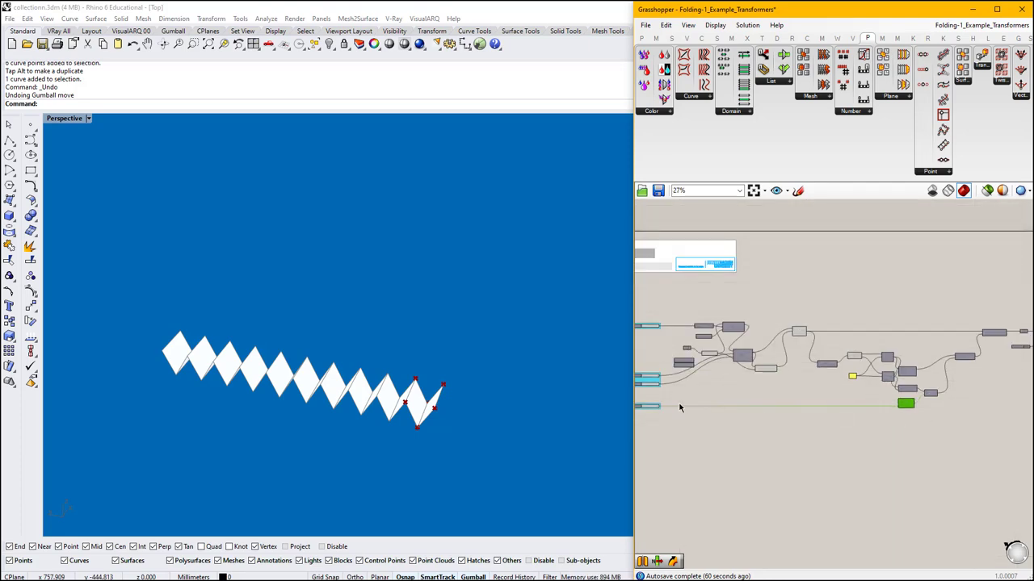
right_drag(644, 415, 713, 410)
scroll(711, 409, up, 5)
scroll(693, 384, down, 3)
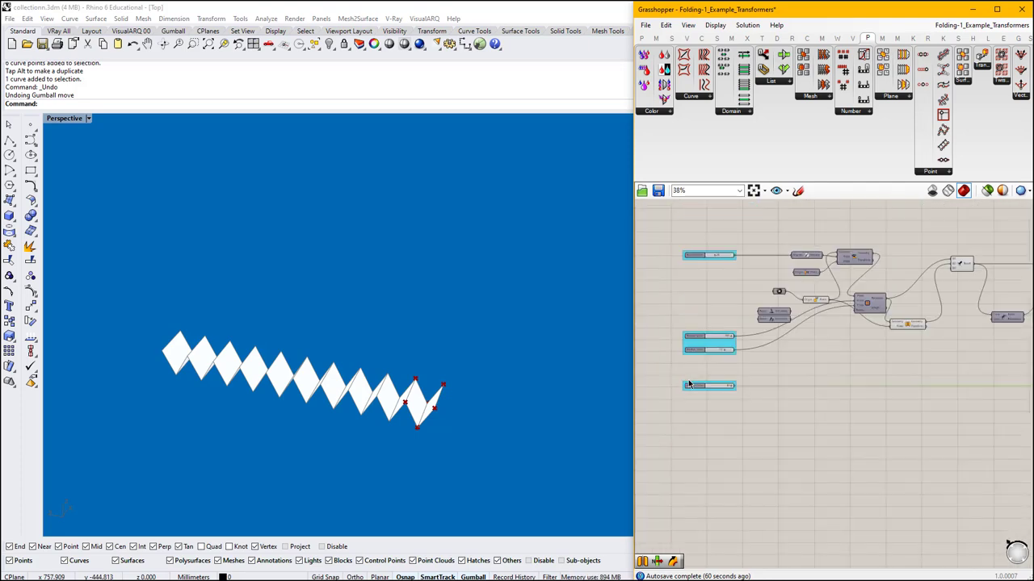
right_drag(931, 394, 758, 397)
scroll(852, 384, up, 6)
right_drag(903, 370, 895, 438)
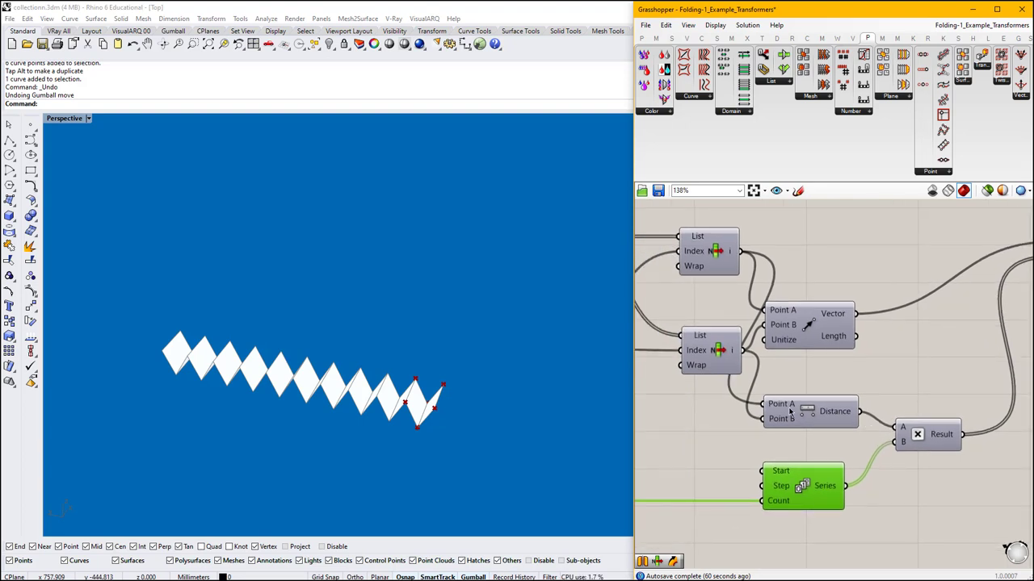
Turn on the preview of both List Item components and select them together to highlight their two points.
scroll(453, 402, up, 3)
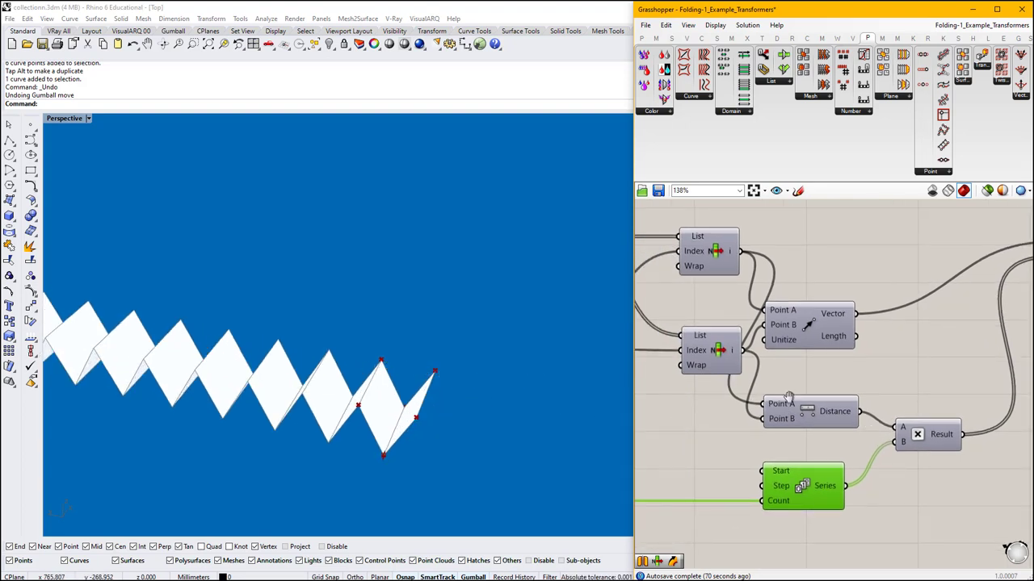
right_drag(785, 392, 806, 398)
click(731, 271)
middle_click(735, 265)
click(759, 246)
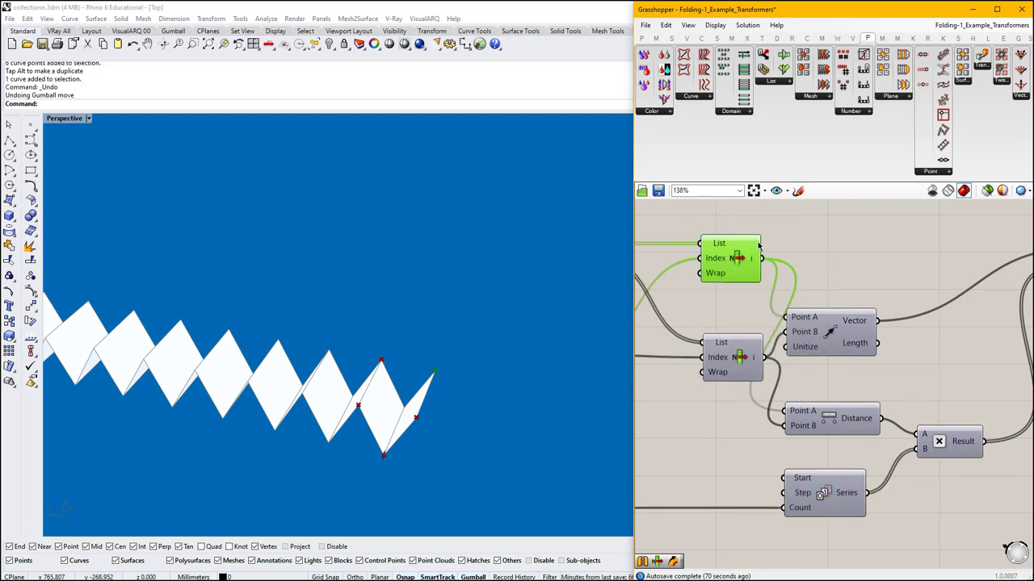
click(734, 346)
key(space)
click(757, 332)
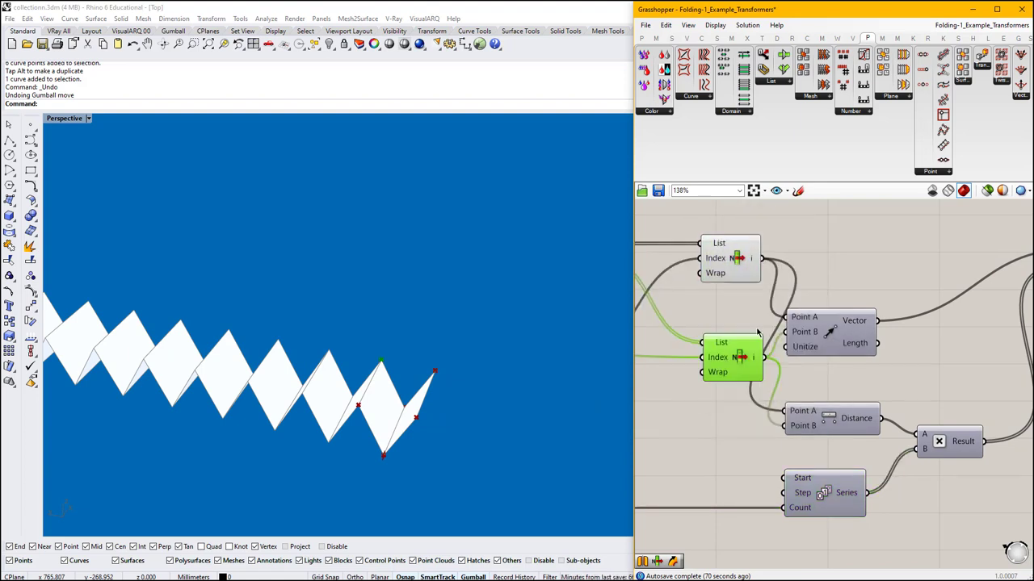
shift+click(739, 259)
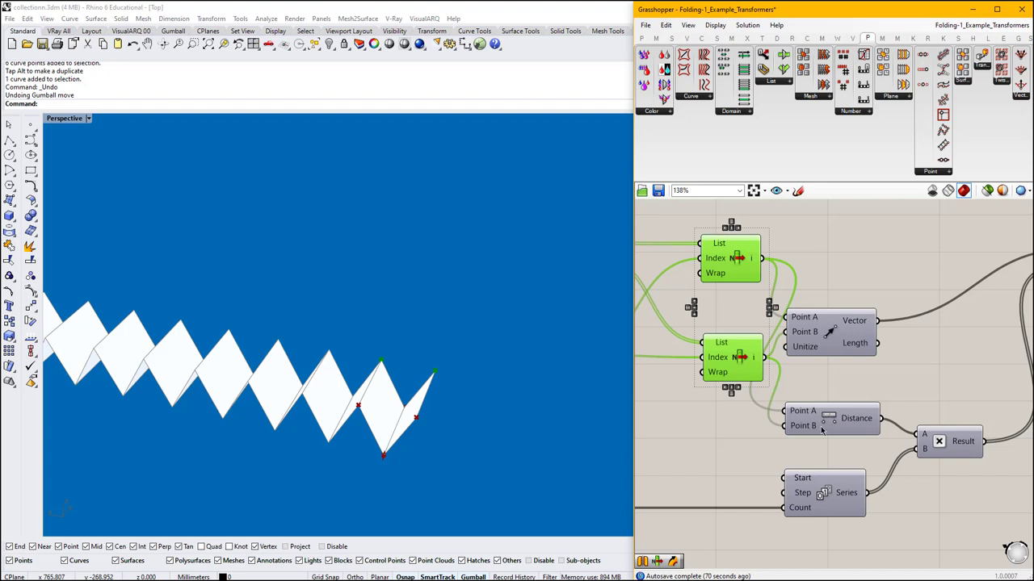
Highlight the Distance component and follow its multiplication with the Series values through to the Amplitude component.
mouse_move(823, 431)
mouse_down()
mouse_move(846, 285)
mouse_move(819, 430)
mouse_up()
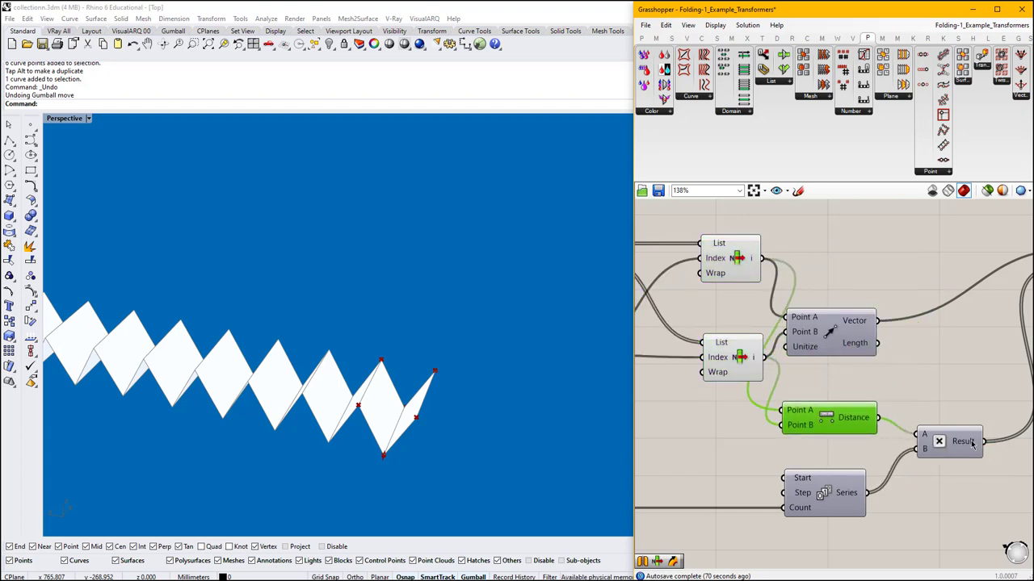
right_drag(847, 486, 743, 471)
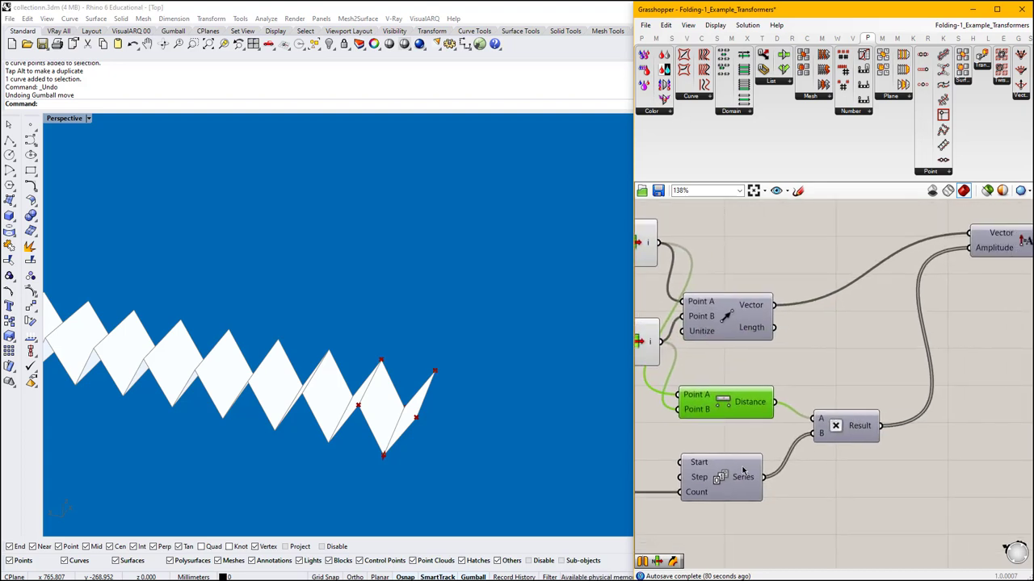
mouse_move(739, 480)
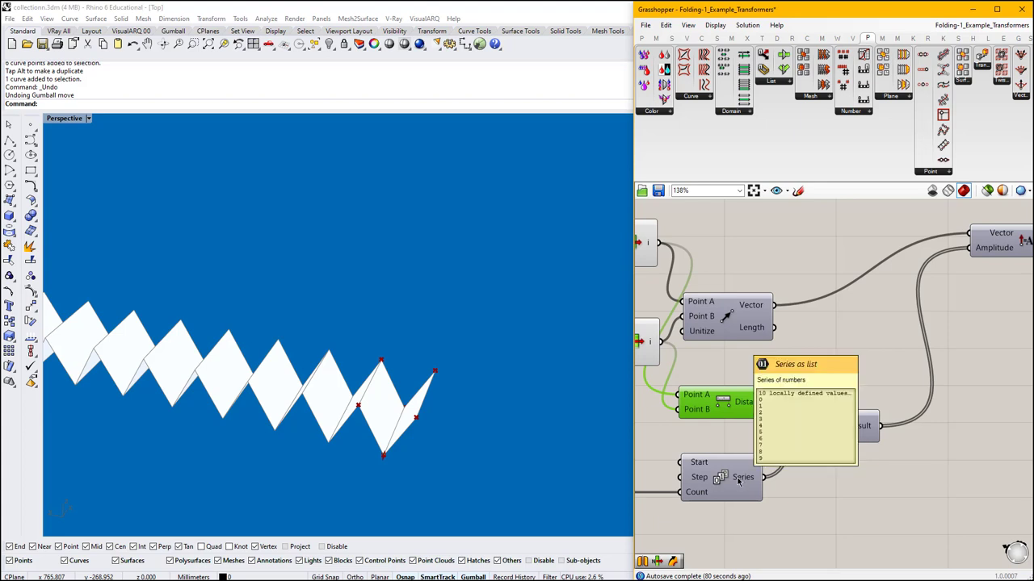
scroll(496, 407, down, 5)
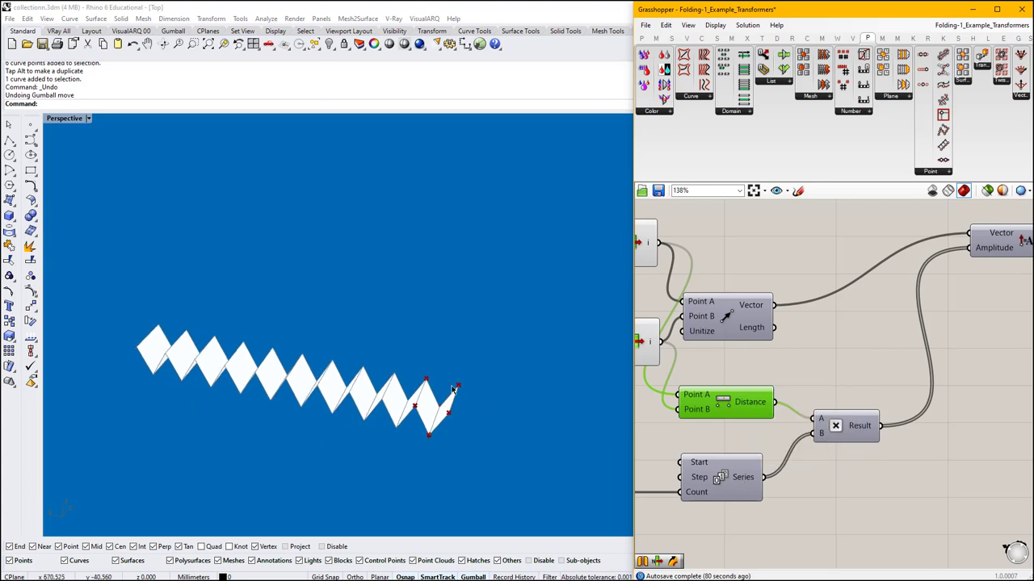
right_drag(961, 313, 801, 371)
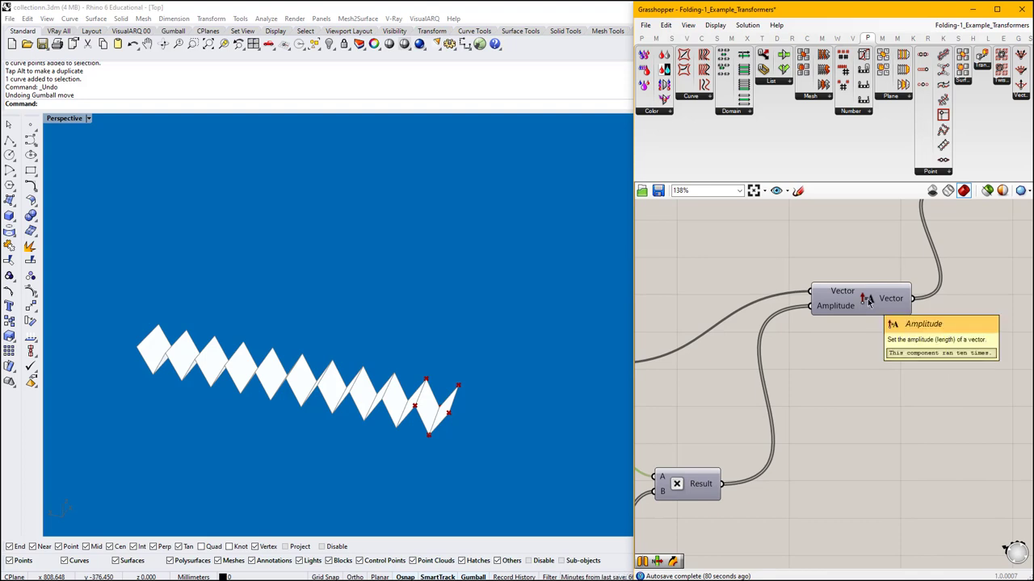
double_click(878, 372)
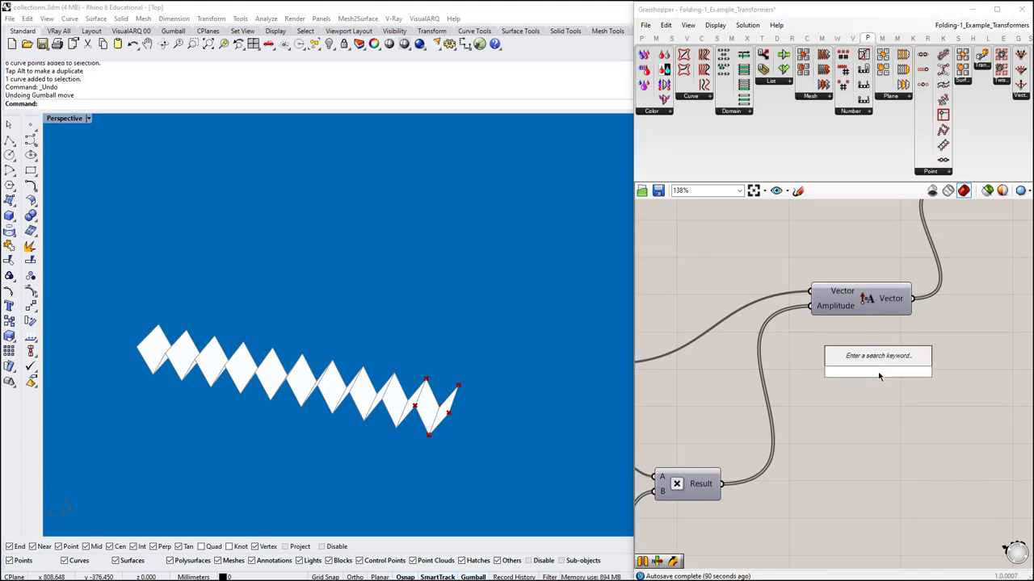
text(division)
key(Return)
click(876, 374)
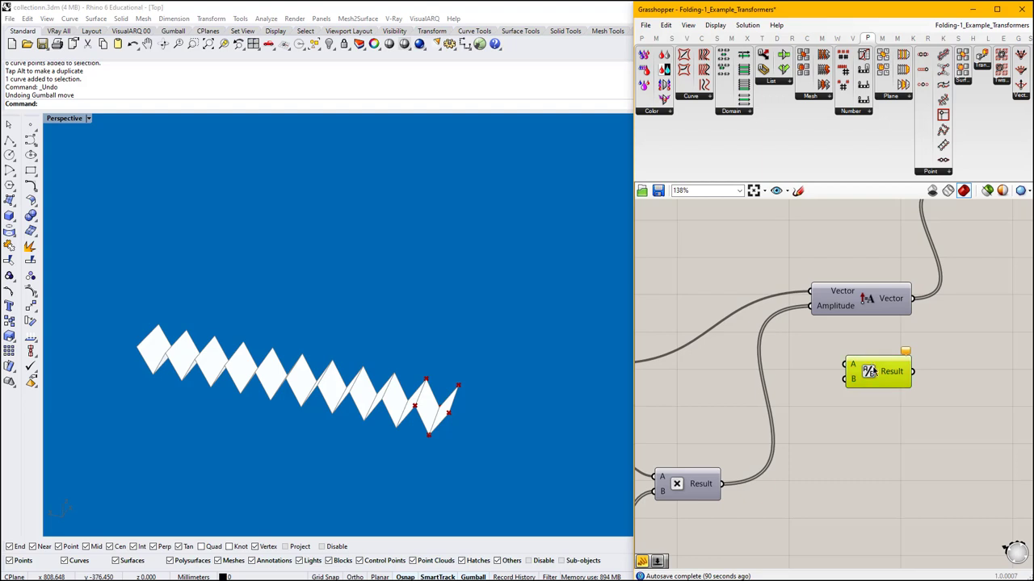
key(Delete)
Read the Amplitude component's full vector output in a temporary Panel, and delete the Panel.
double_click(881, 389)
text(//)
key(Return)
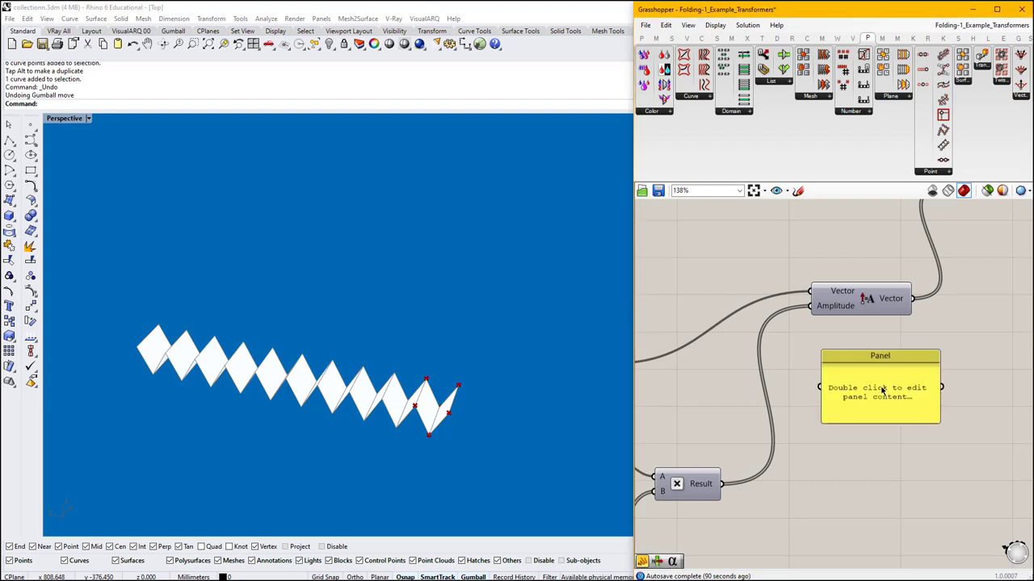
drag(818, 387, 913, 299)
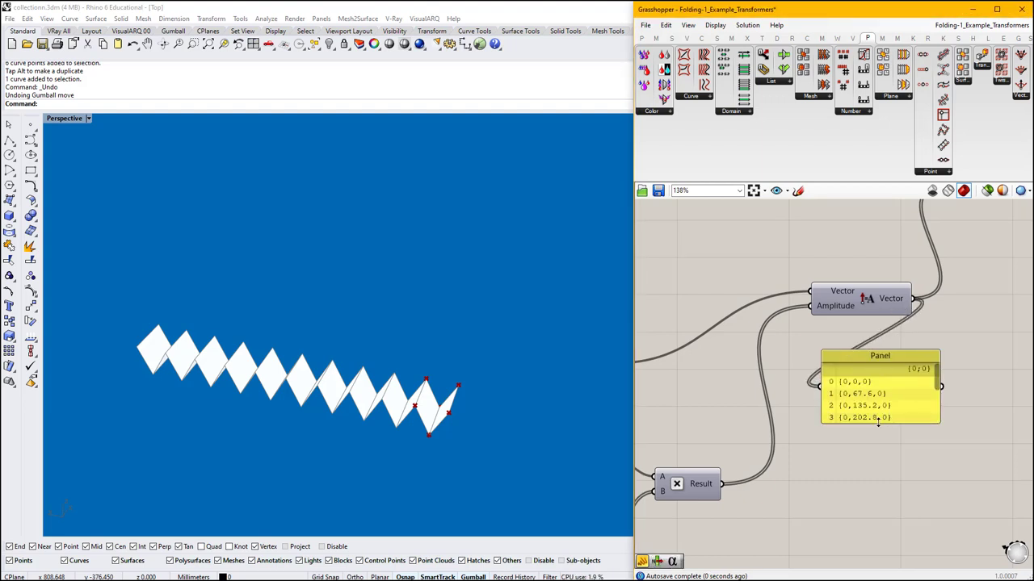
drag(877, 422, 877, 510)
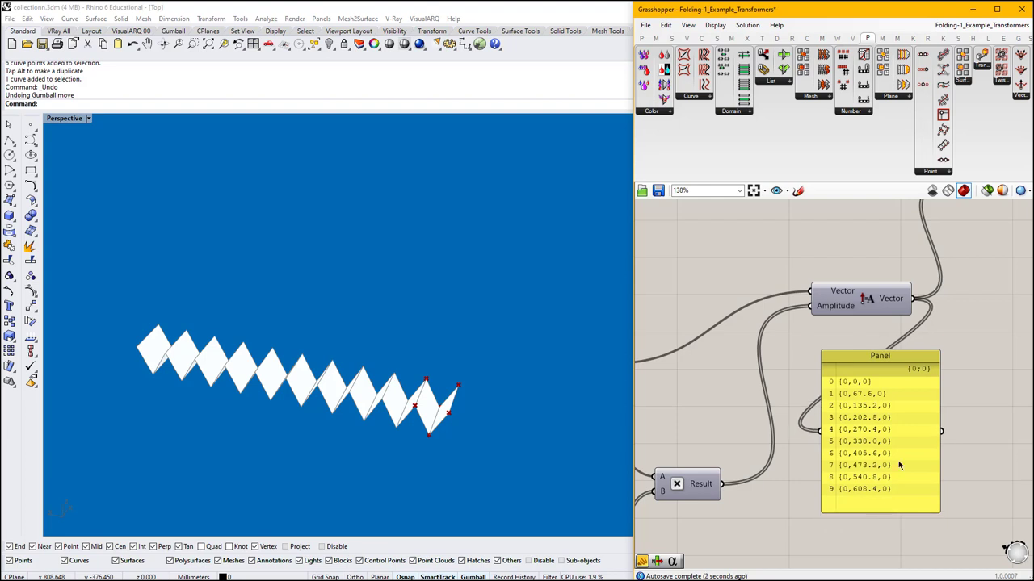
right_drag(882, 399, 801, 495)
click(800, 493)
key(Delete)
Turn on the preview of the Move component and view the highlighted row of folded panels from another angle.
click(930, 276)
middle_click(929, 275)
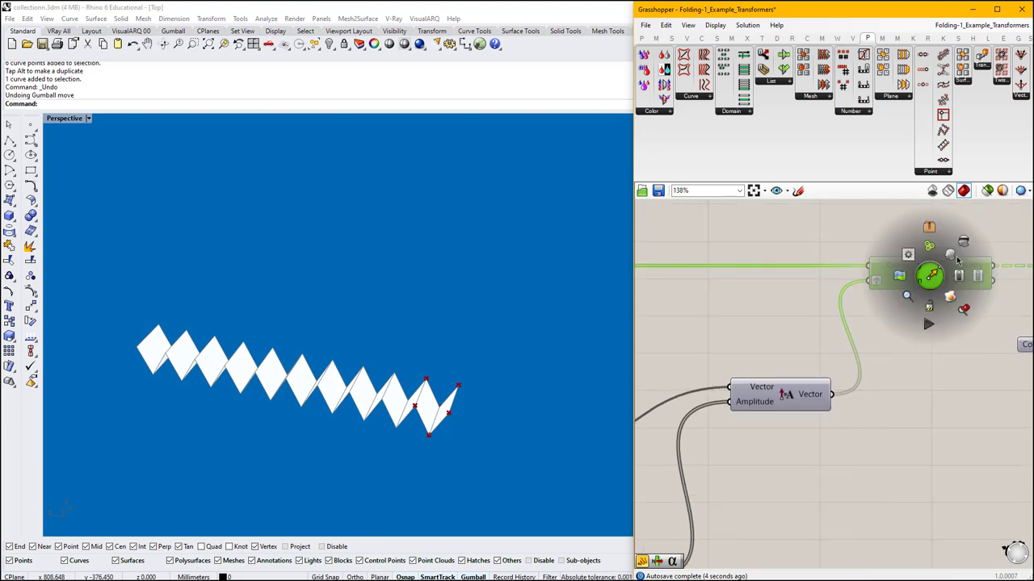
click(952, 256)
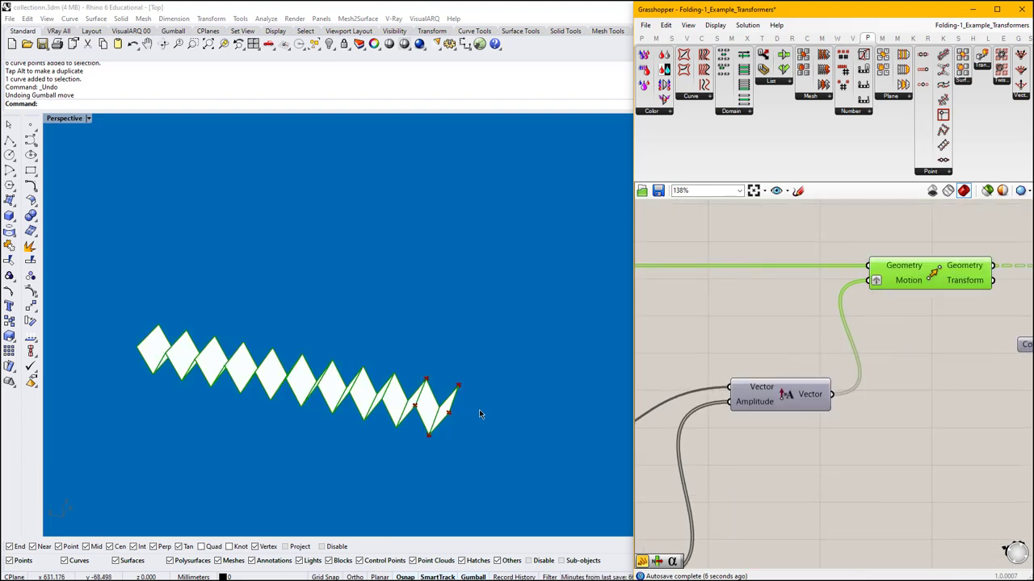
right_drag(480, 411, 509, 456)
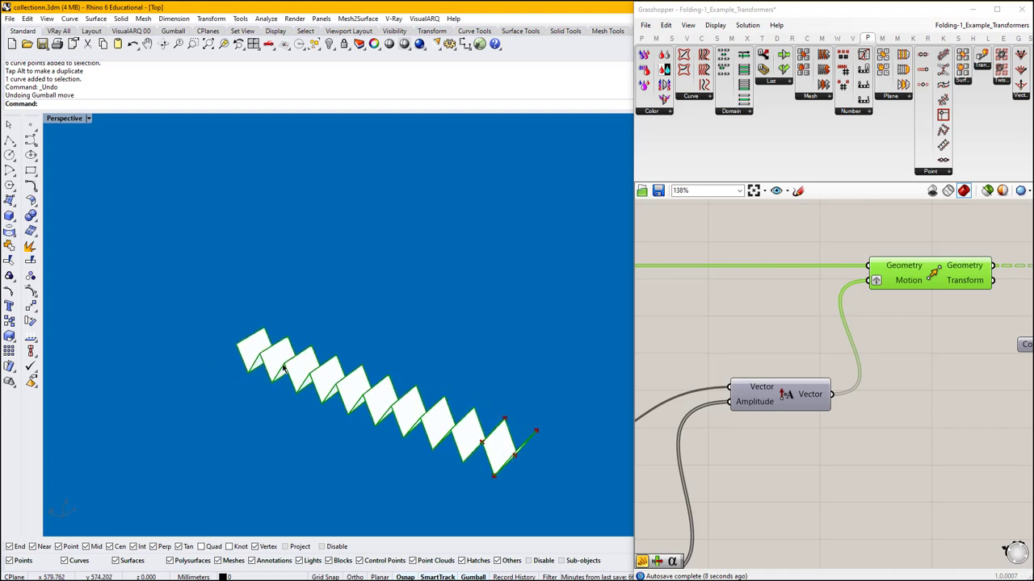
Follow the moved geometry to the display component with the Colour Swatch as material, and highlight that component.
scroll(914, 421, down, 3)
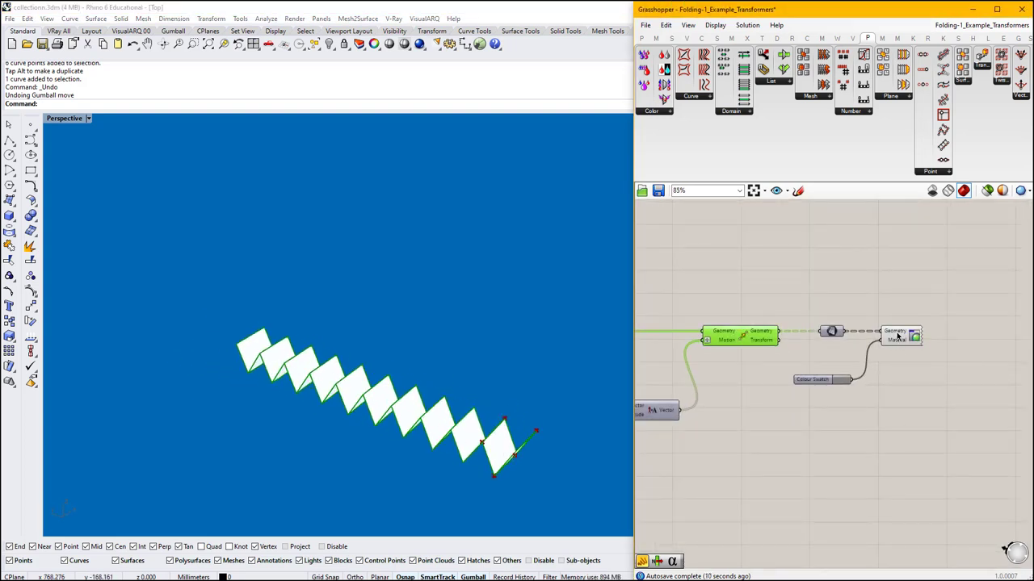
click(896, 335)
click(915, 449)
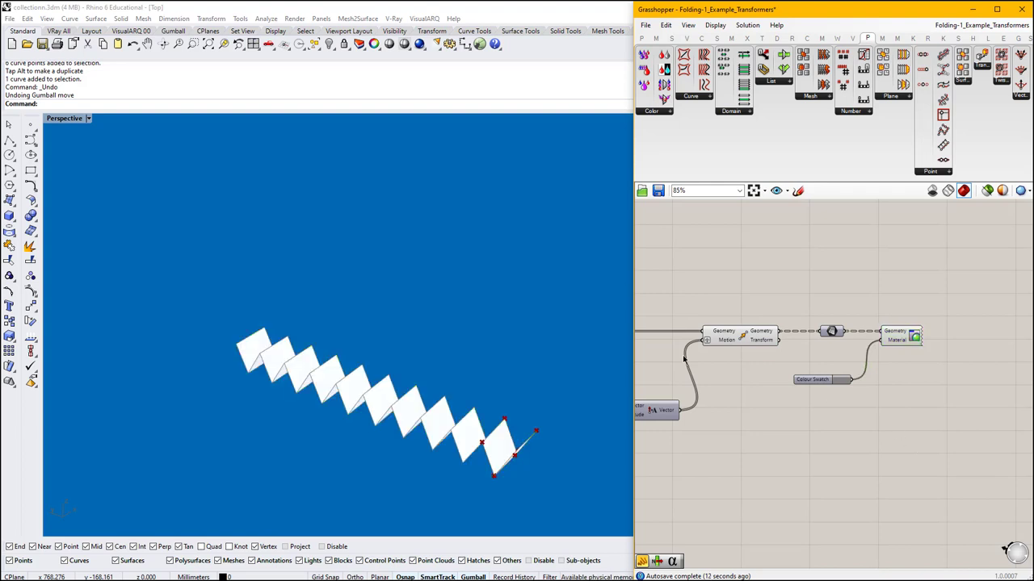
Review the whole Folding 1 definition, from its display component back to the title block and the input sliders.
right_drag(549, 343, 547, 394)
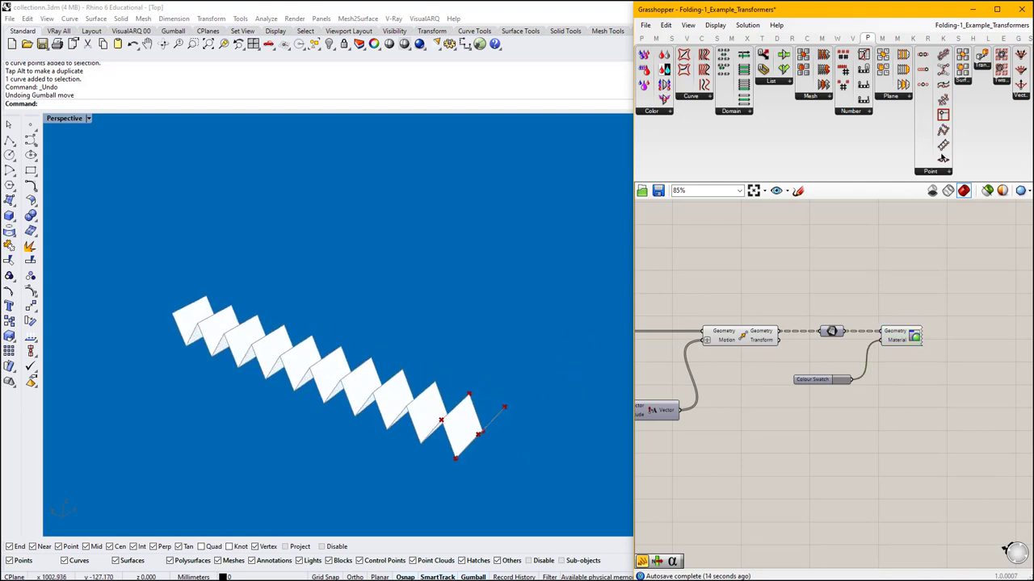
click(981, 26)
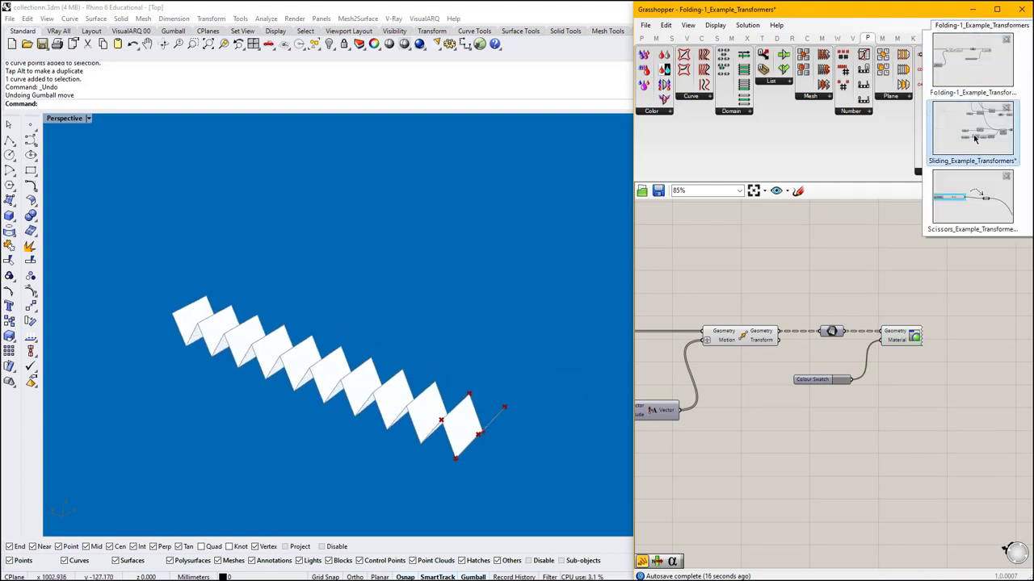
scroll(718, 322, down, 8)
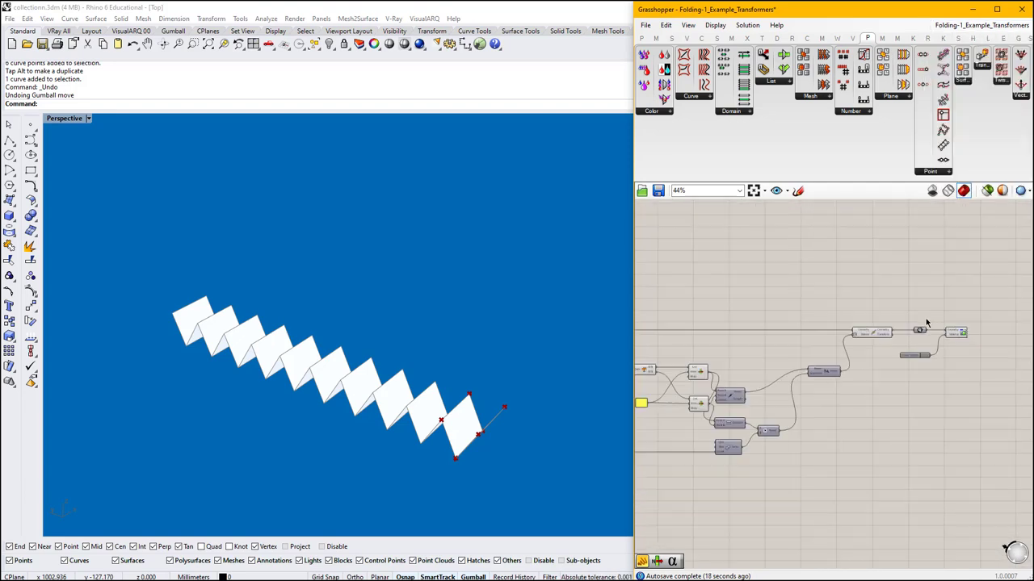
scroll(819, 329, up, 3)
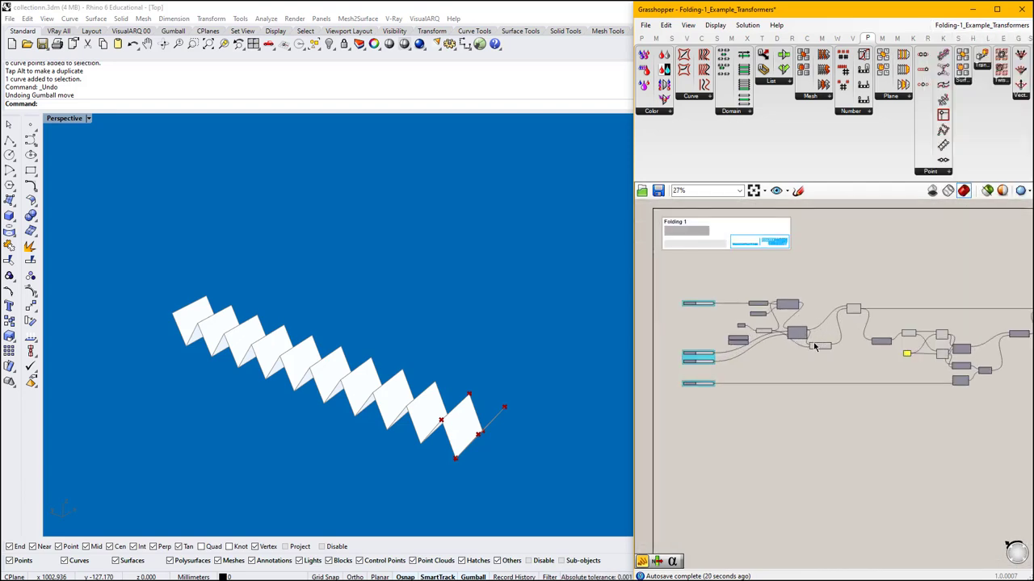
scroll(709, 259, up, 5)
scroll(709, 258, up, 3)
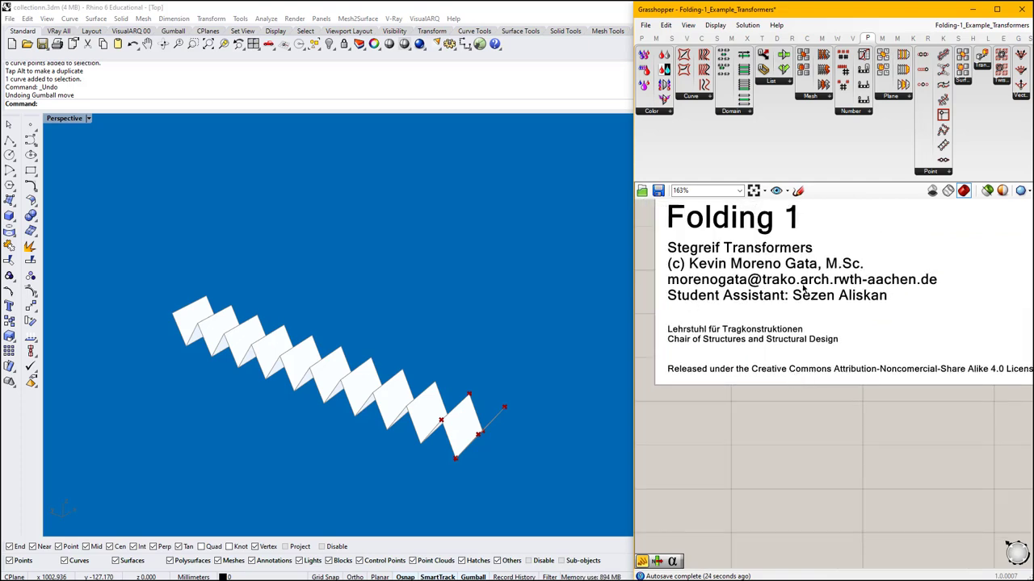
scroll(889, 297, down, 5)
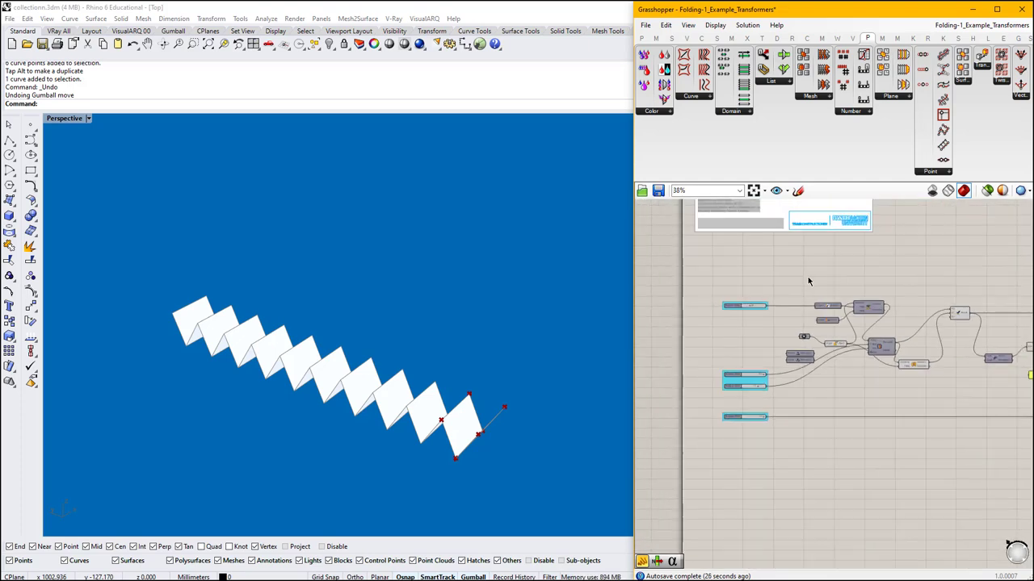
scroll(816, 319, up, 2)
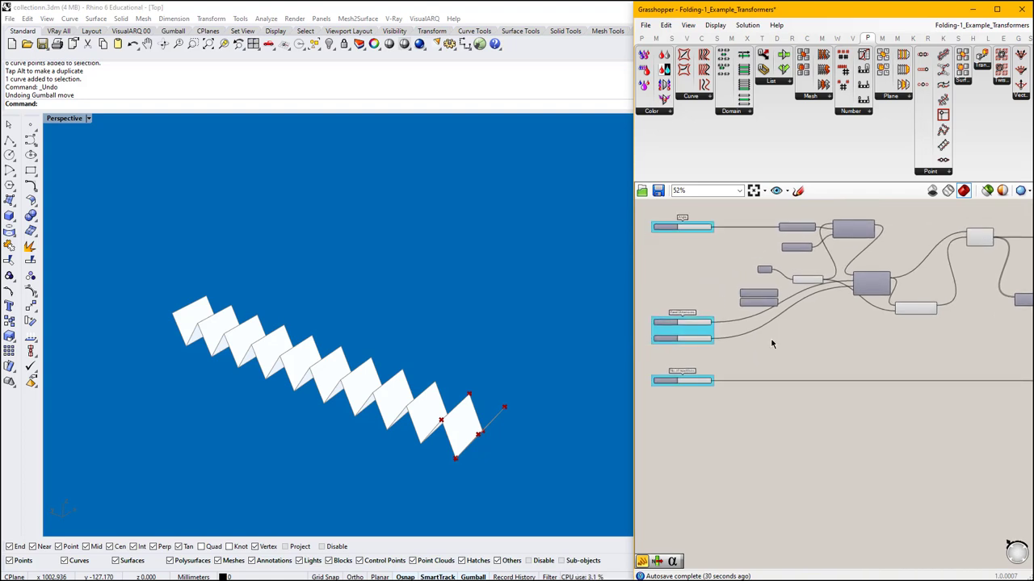
View the folded panels from another angle and show the component set of the Crane plug-in.
right_drag(513, 422, 472, 420)
scroll(332, 376, down, 4)
scroll(457, 426, up, 5)
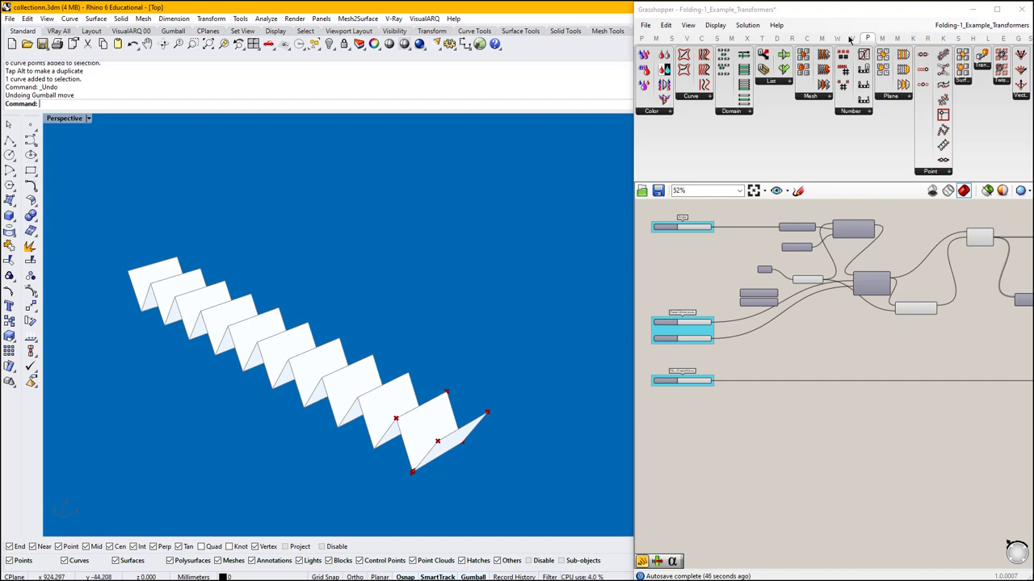
mouse_move(809, 41)
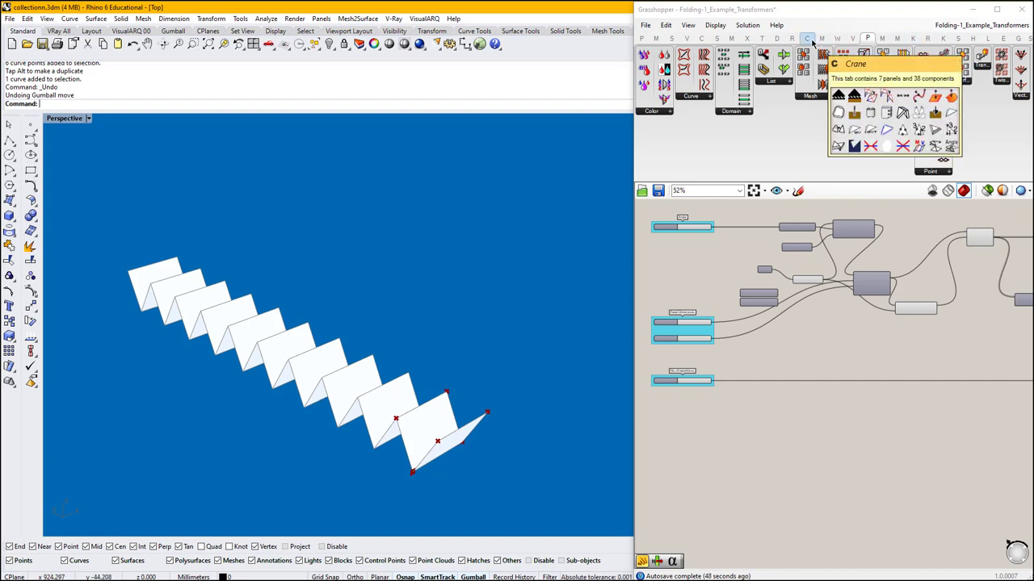
click(811, 41)
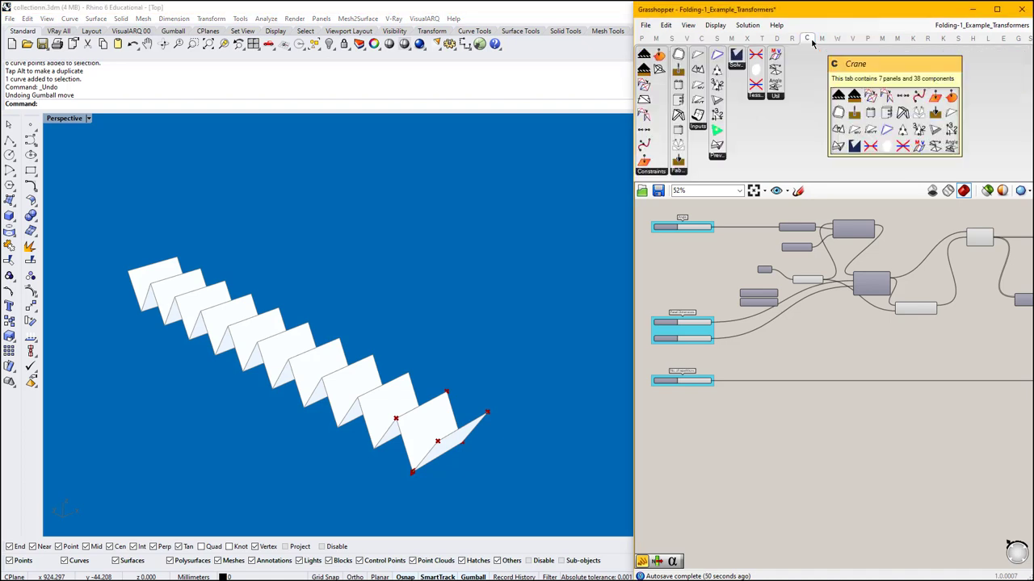